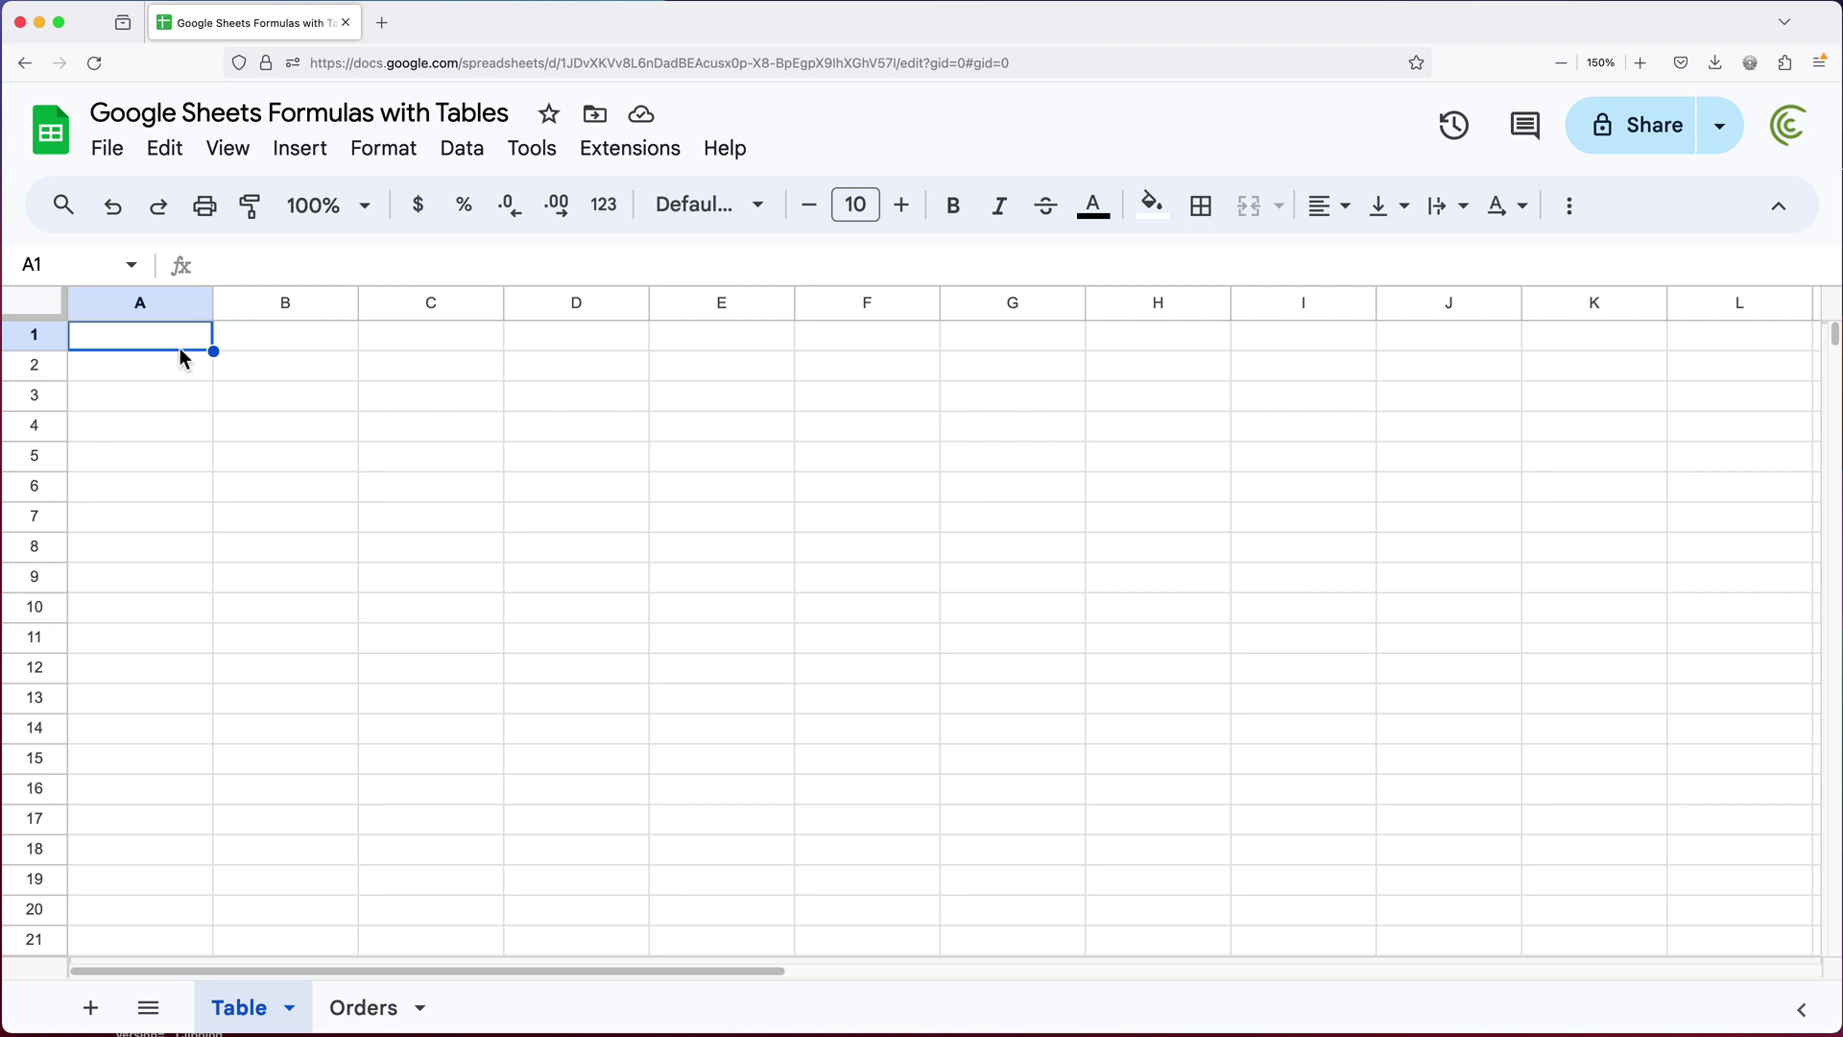
# Enter the column headers "Name" in A1 and "Qty" in B1
pyautogui.write('Name')
pyautogui.press('Tab')
pyautogui.write('Qty')
pyautogui.press('Return')
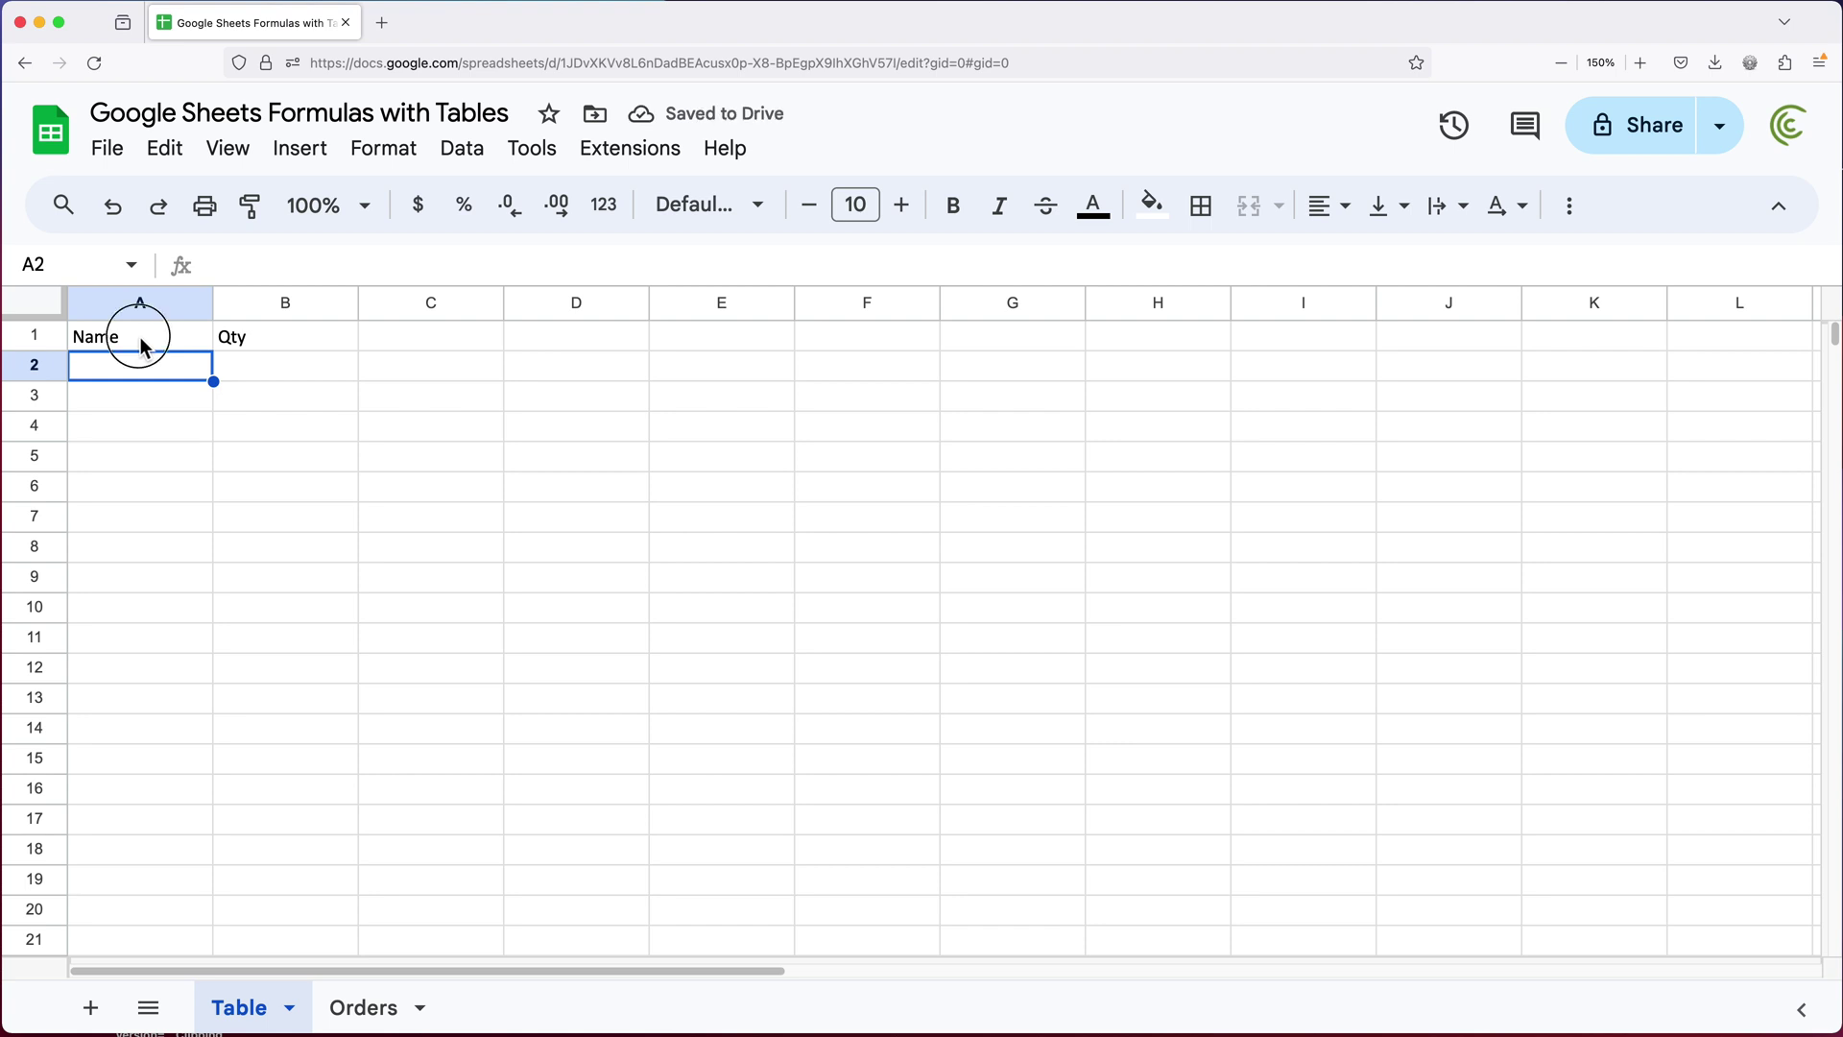
# Convert the range A1:B3 into a table
pyautogui.moveTo(147, 338); pyautogui.dragTo(244, 396)
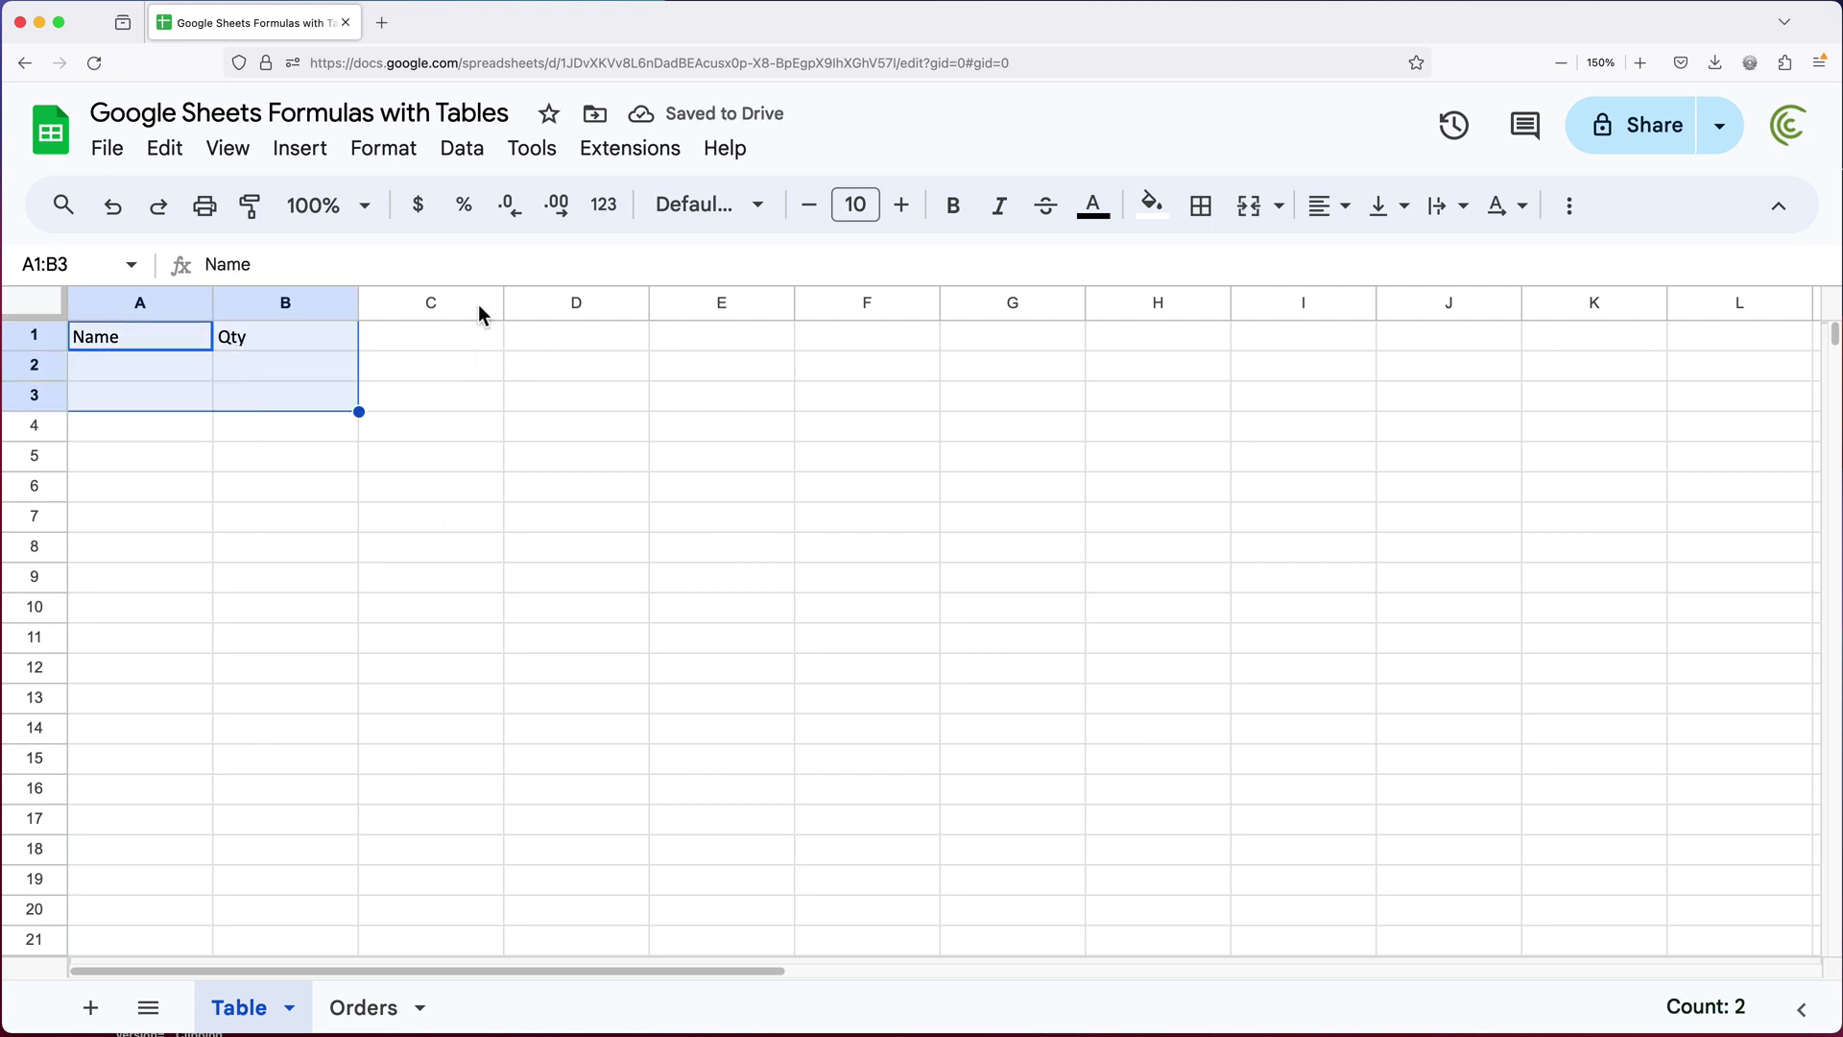
pyautogui.click(394, 154)
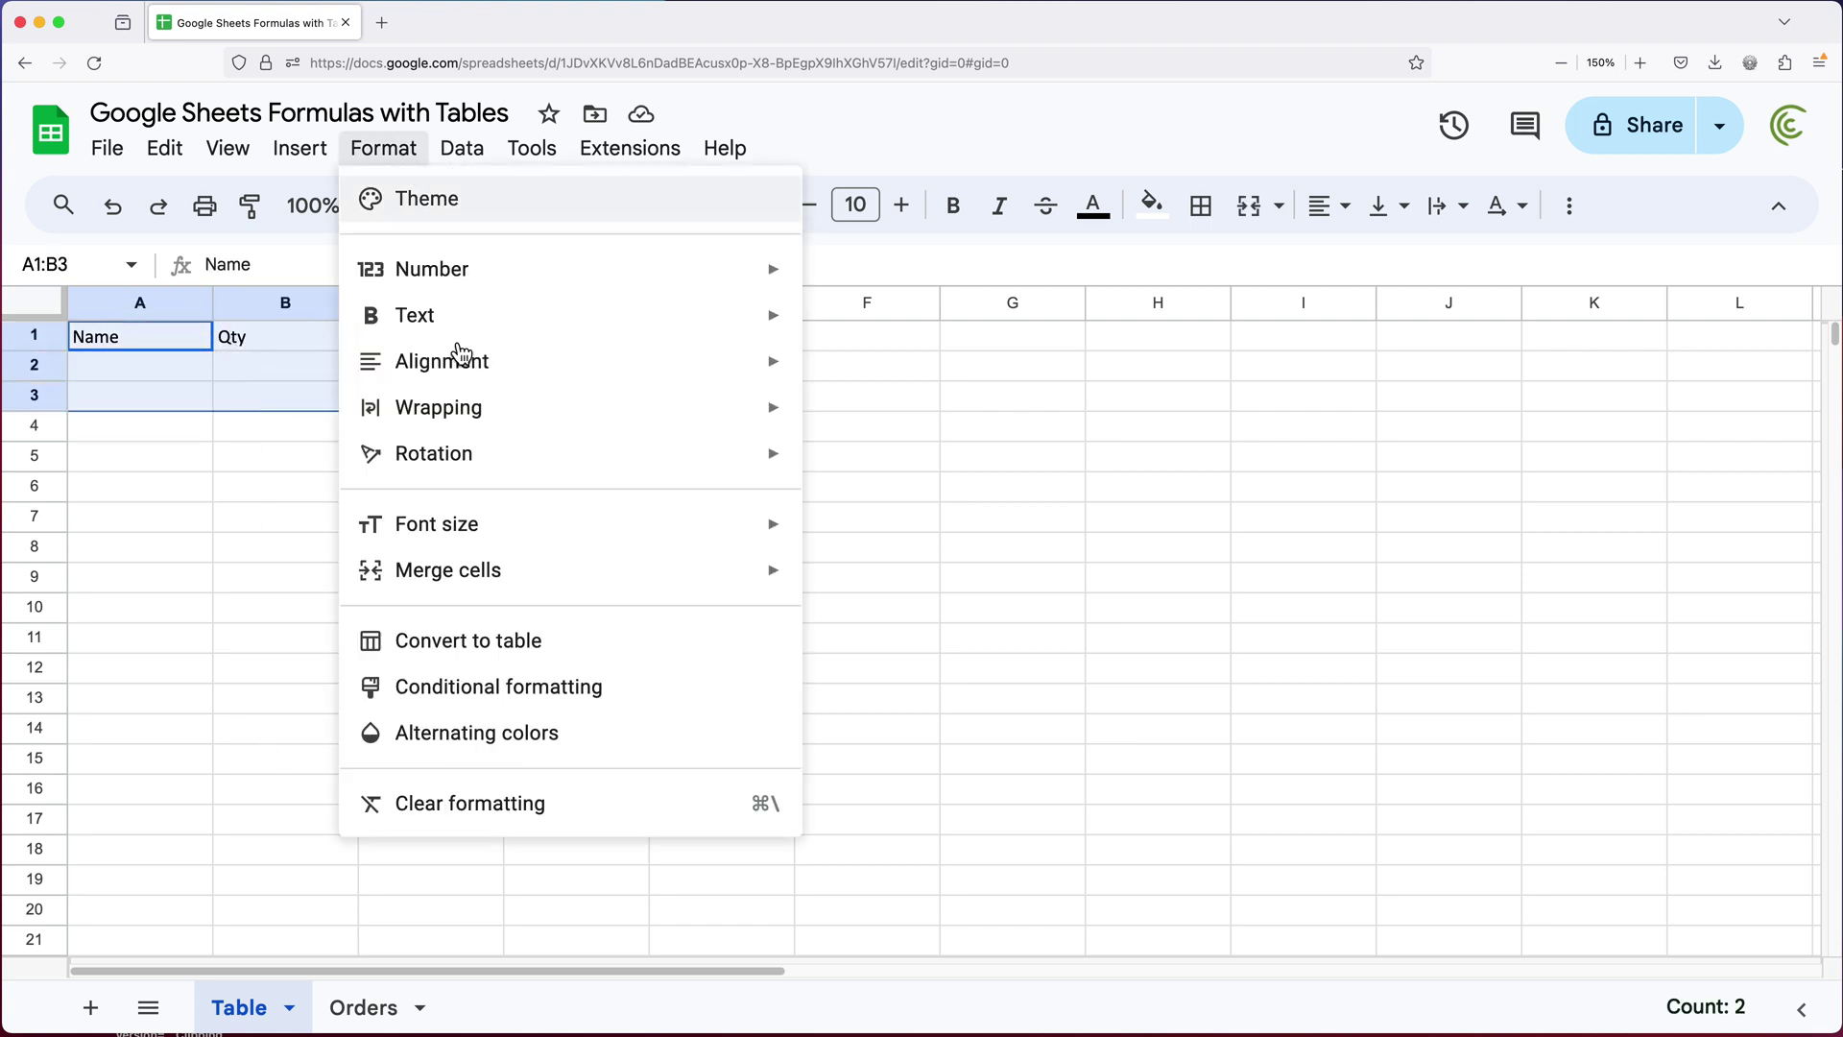
pyautogui.click(462, 641)
pyautogui.click(204, 576)
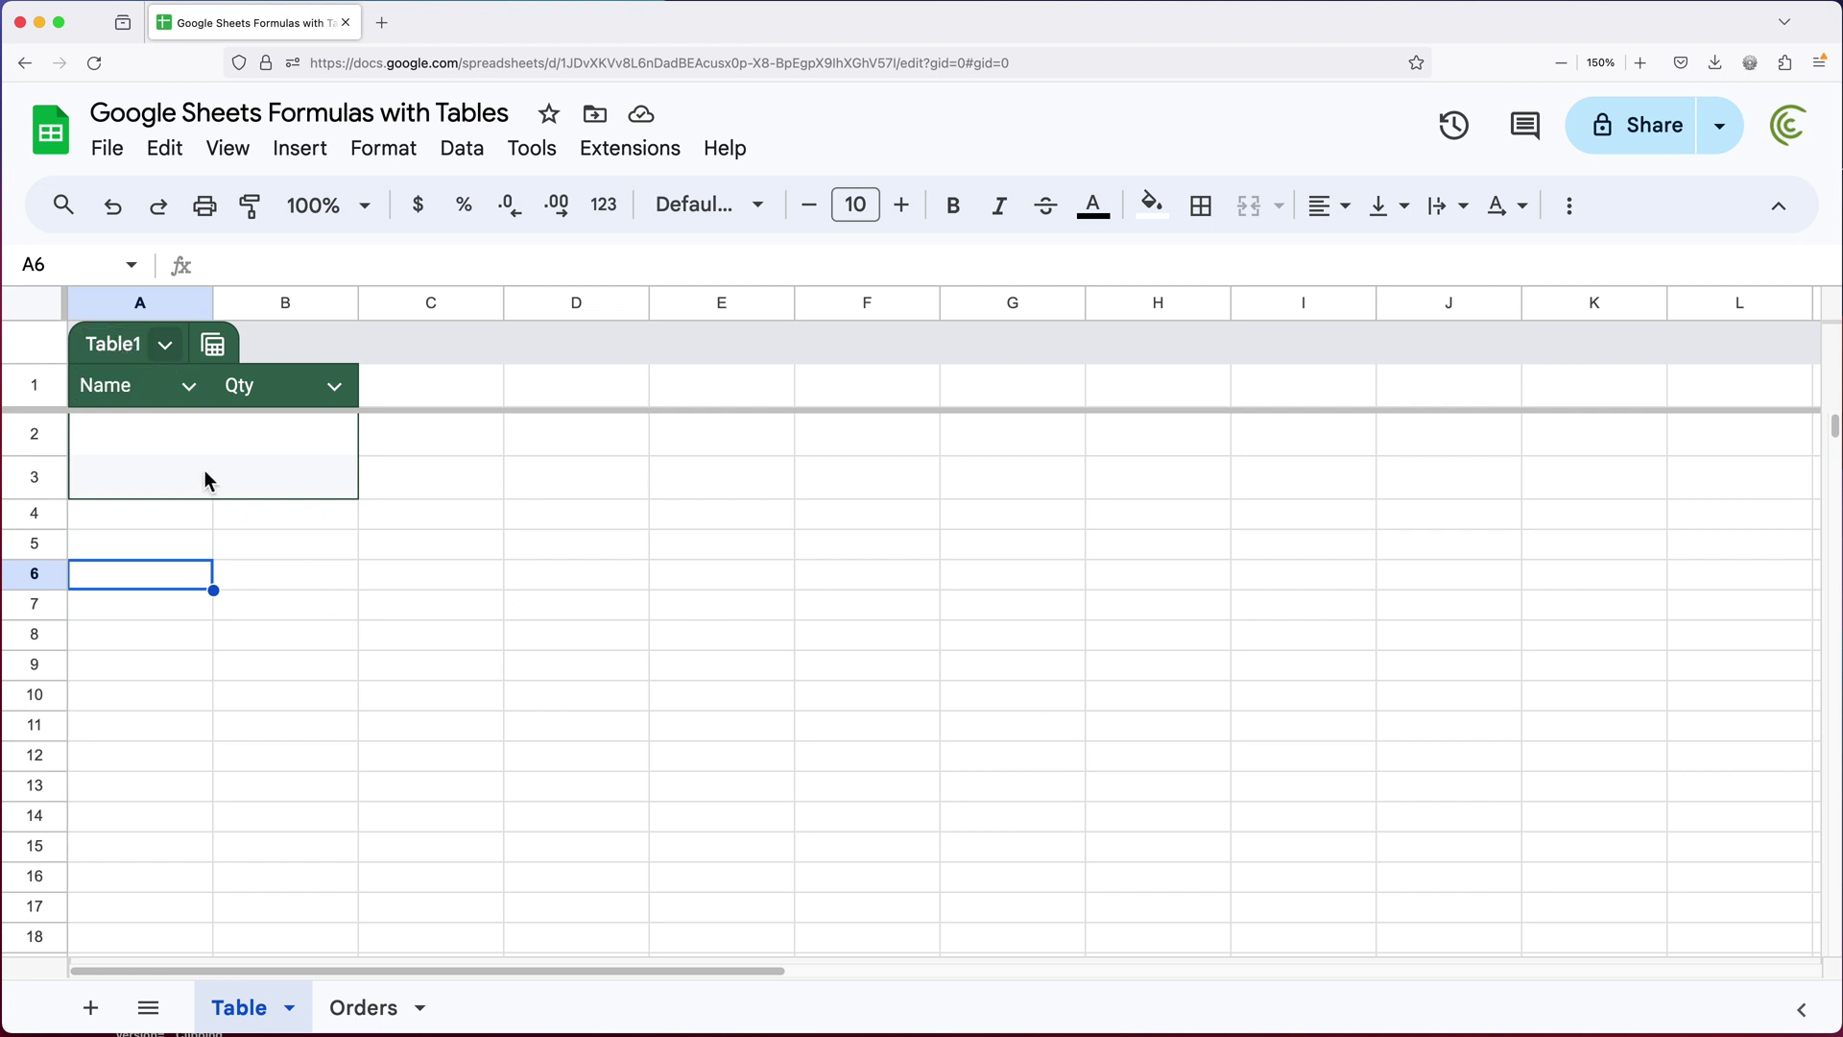
# Fill the two table rows with a person's first name each and the Qty values 45 and 76
pyautogui.click(135, 438)
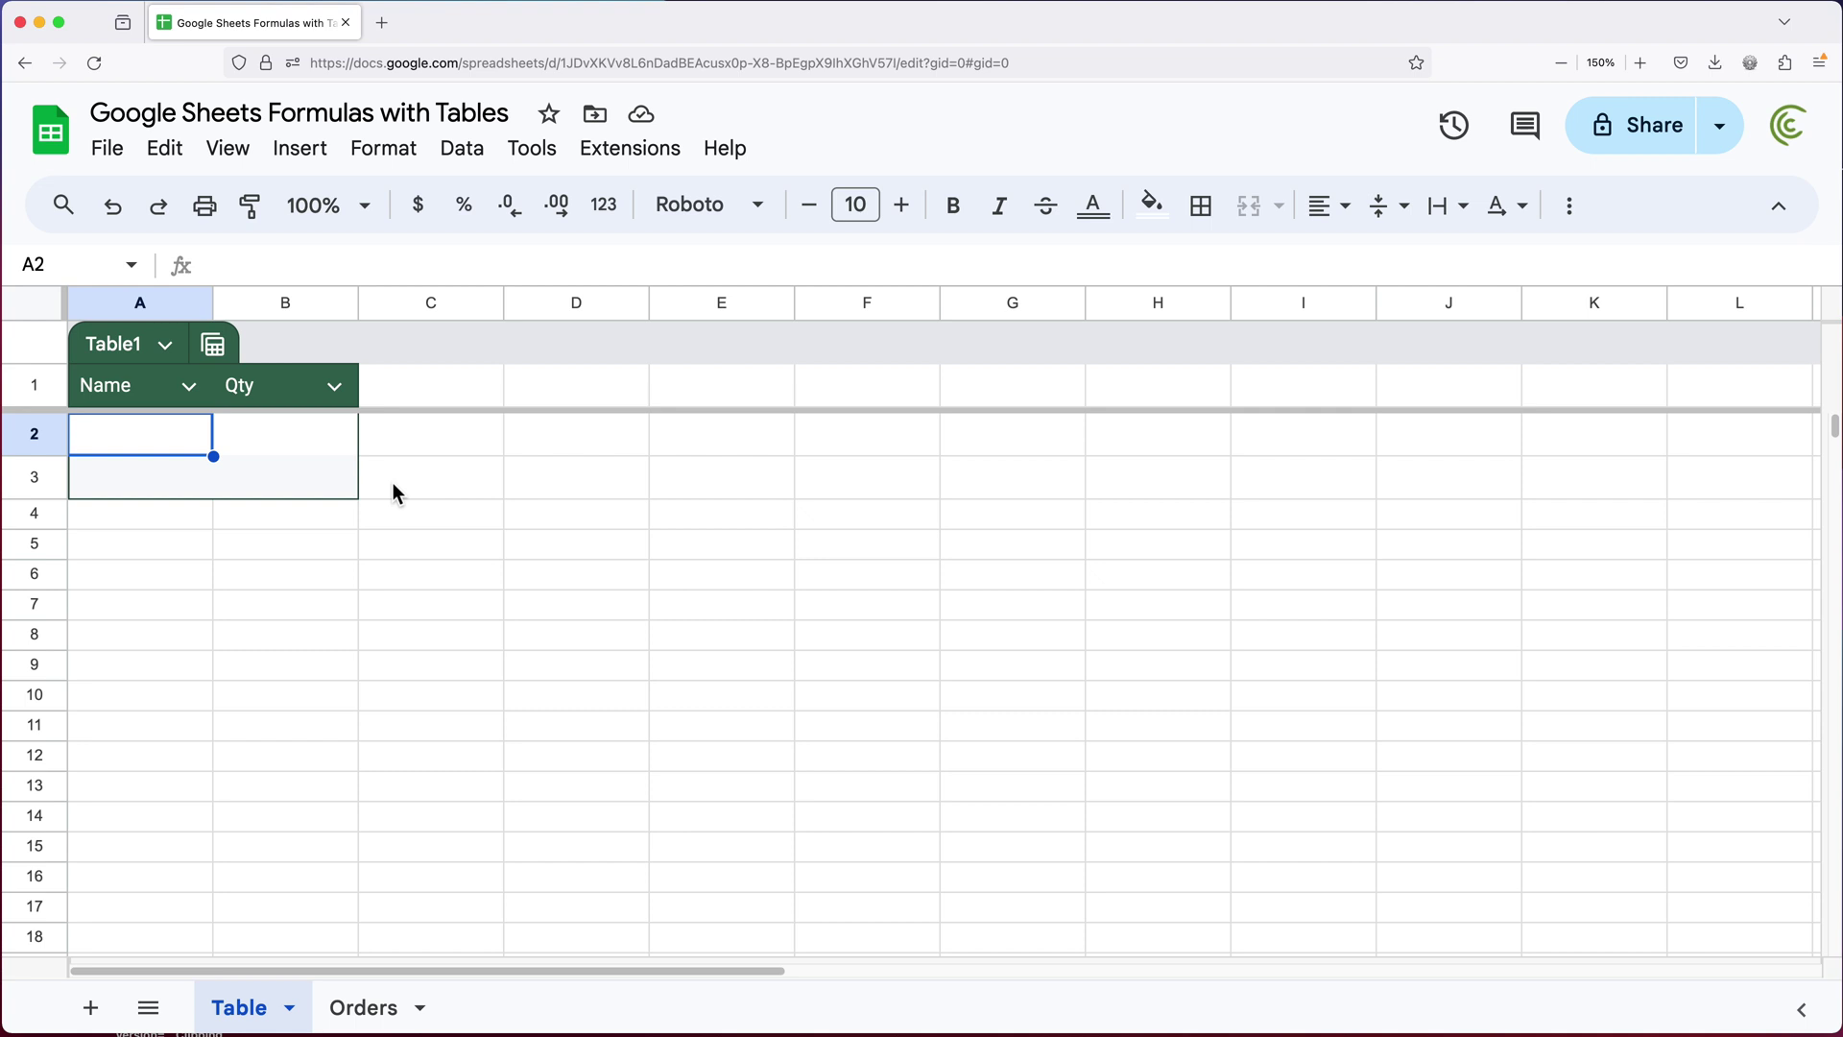
pyautogui.write('Olivia')
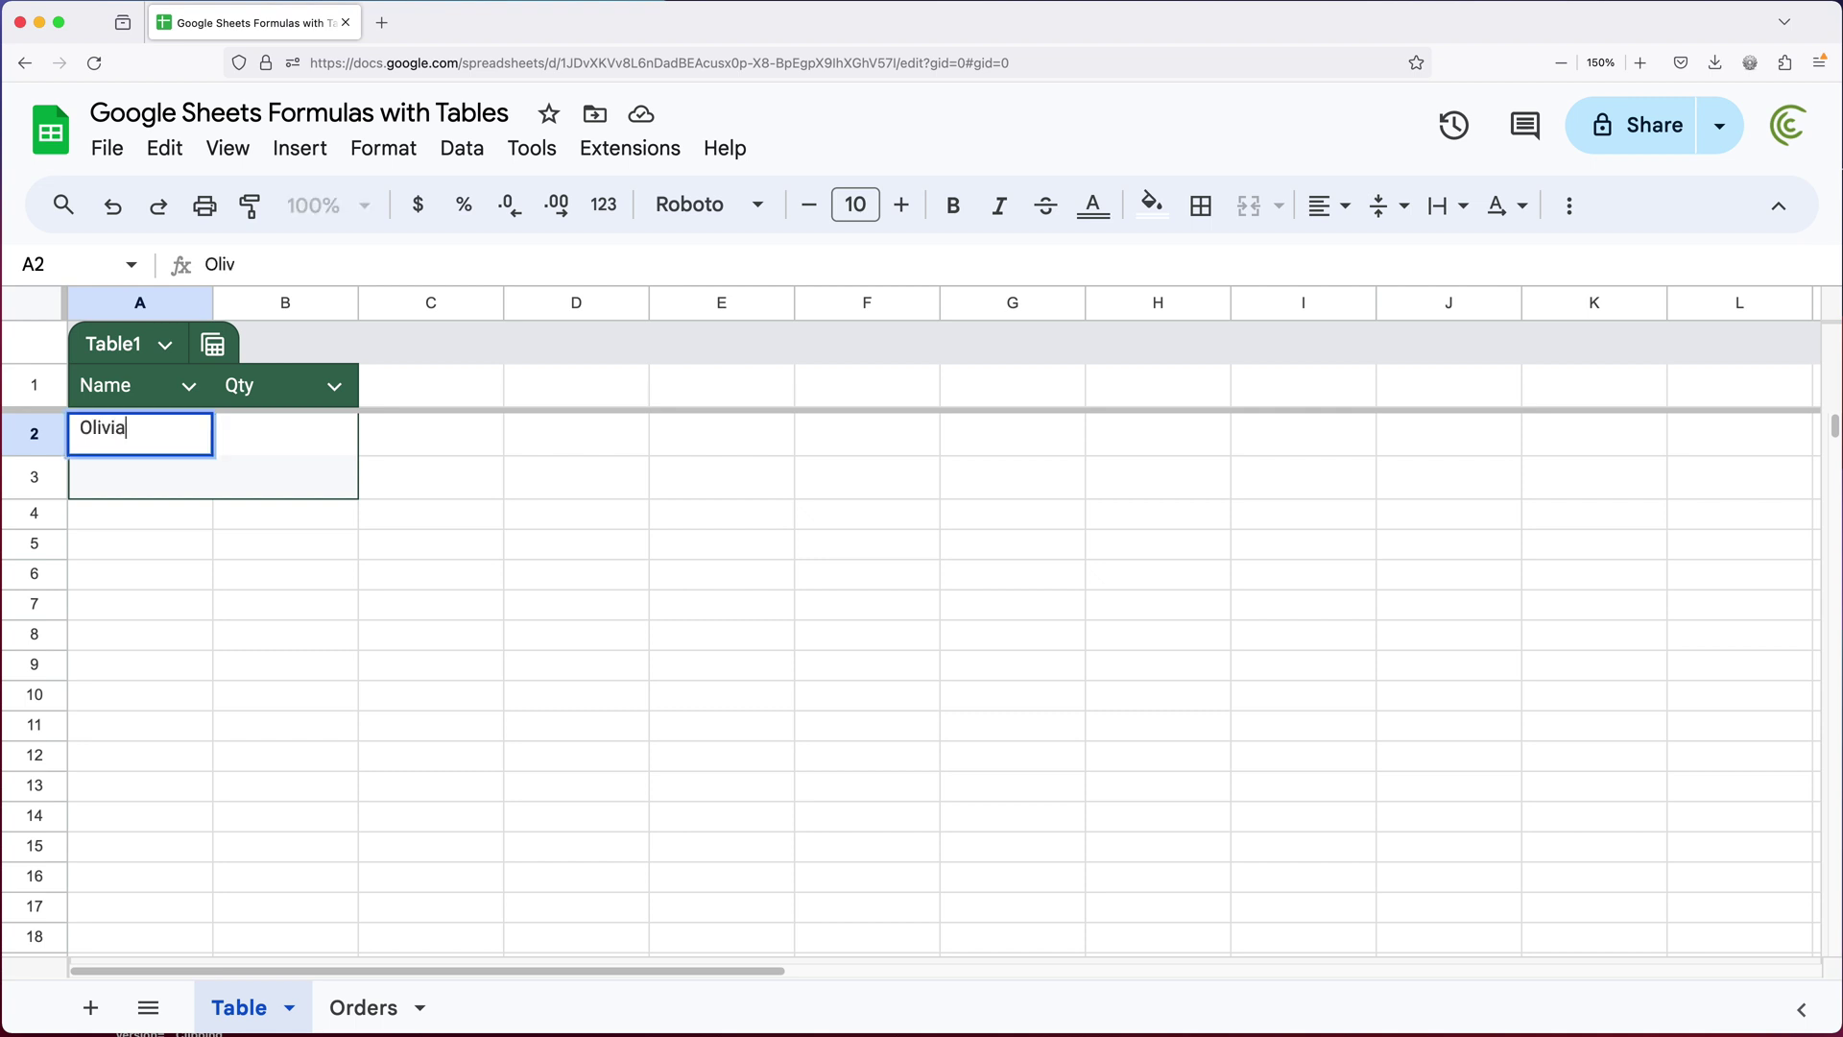
pyautogui.press('Tab')
pyautogui.write('45')
pyautogui.press('Return')
pyautogui.write('Jon')
pyautogui.press('Tab')
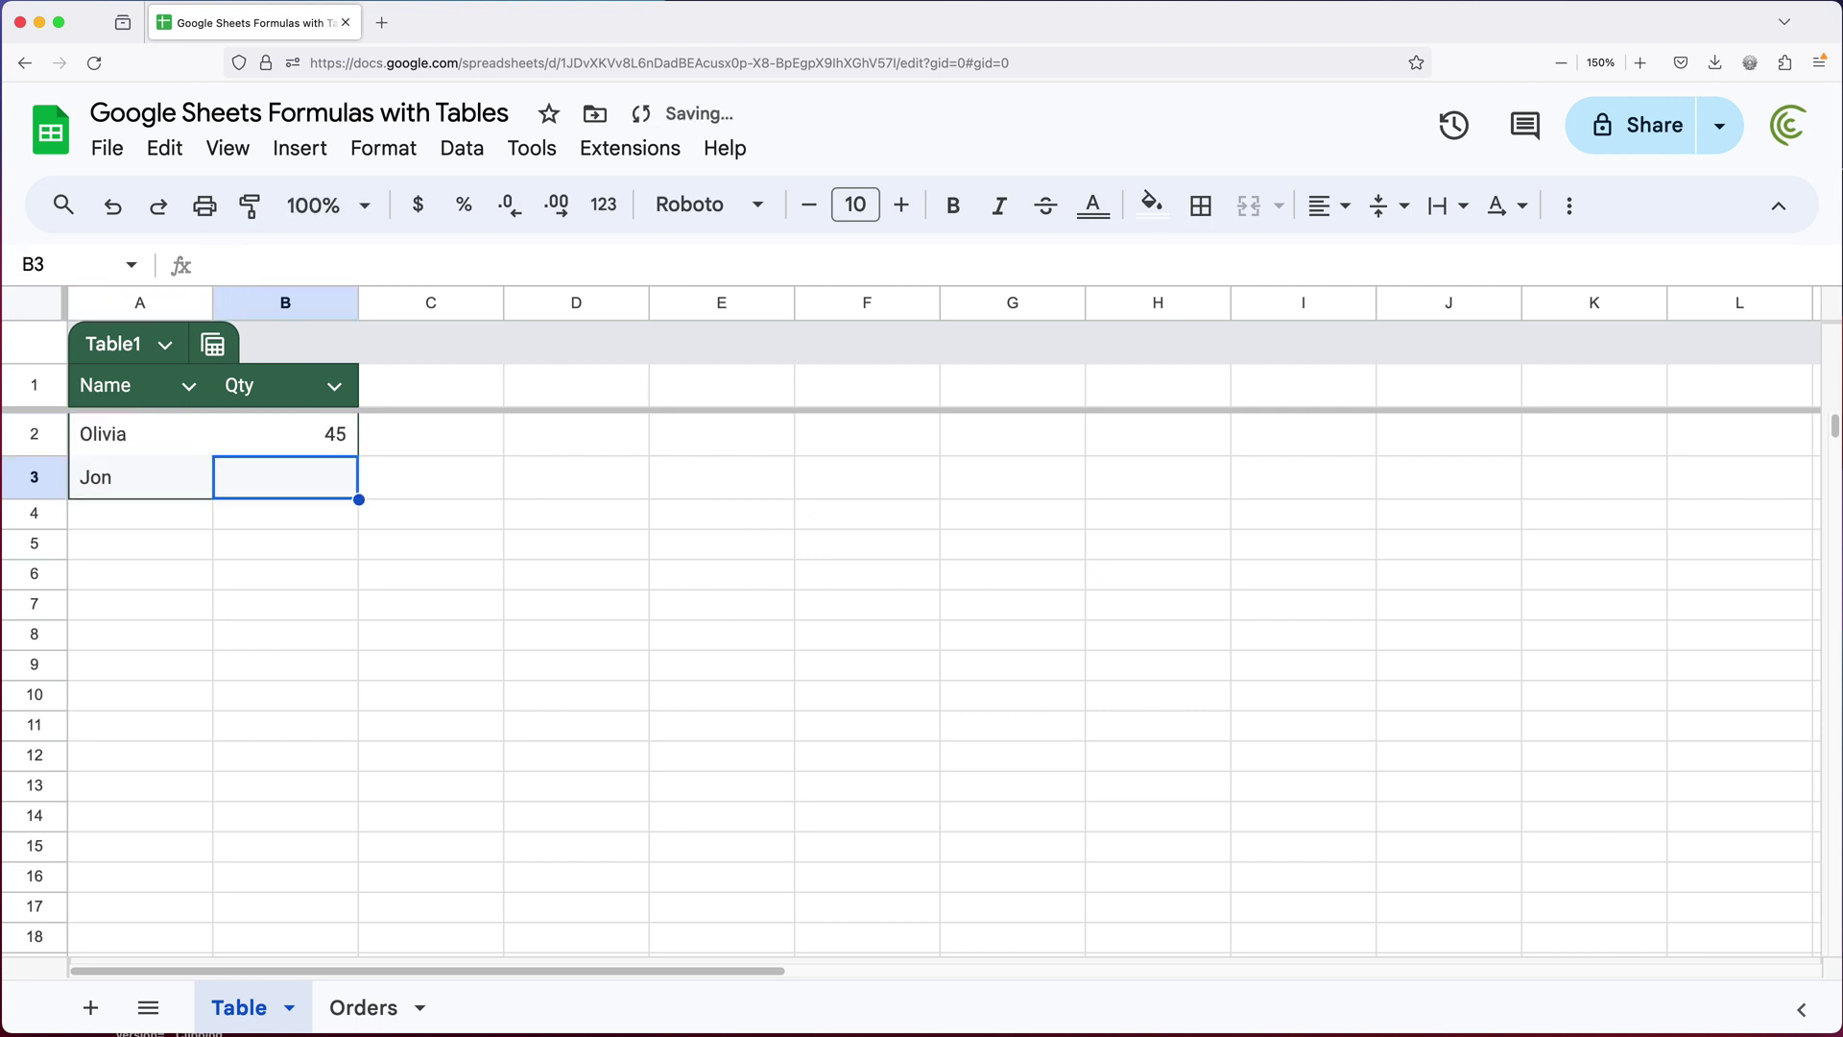
pyautogui.write('76')
pyautogui.press('Return')
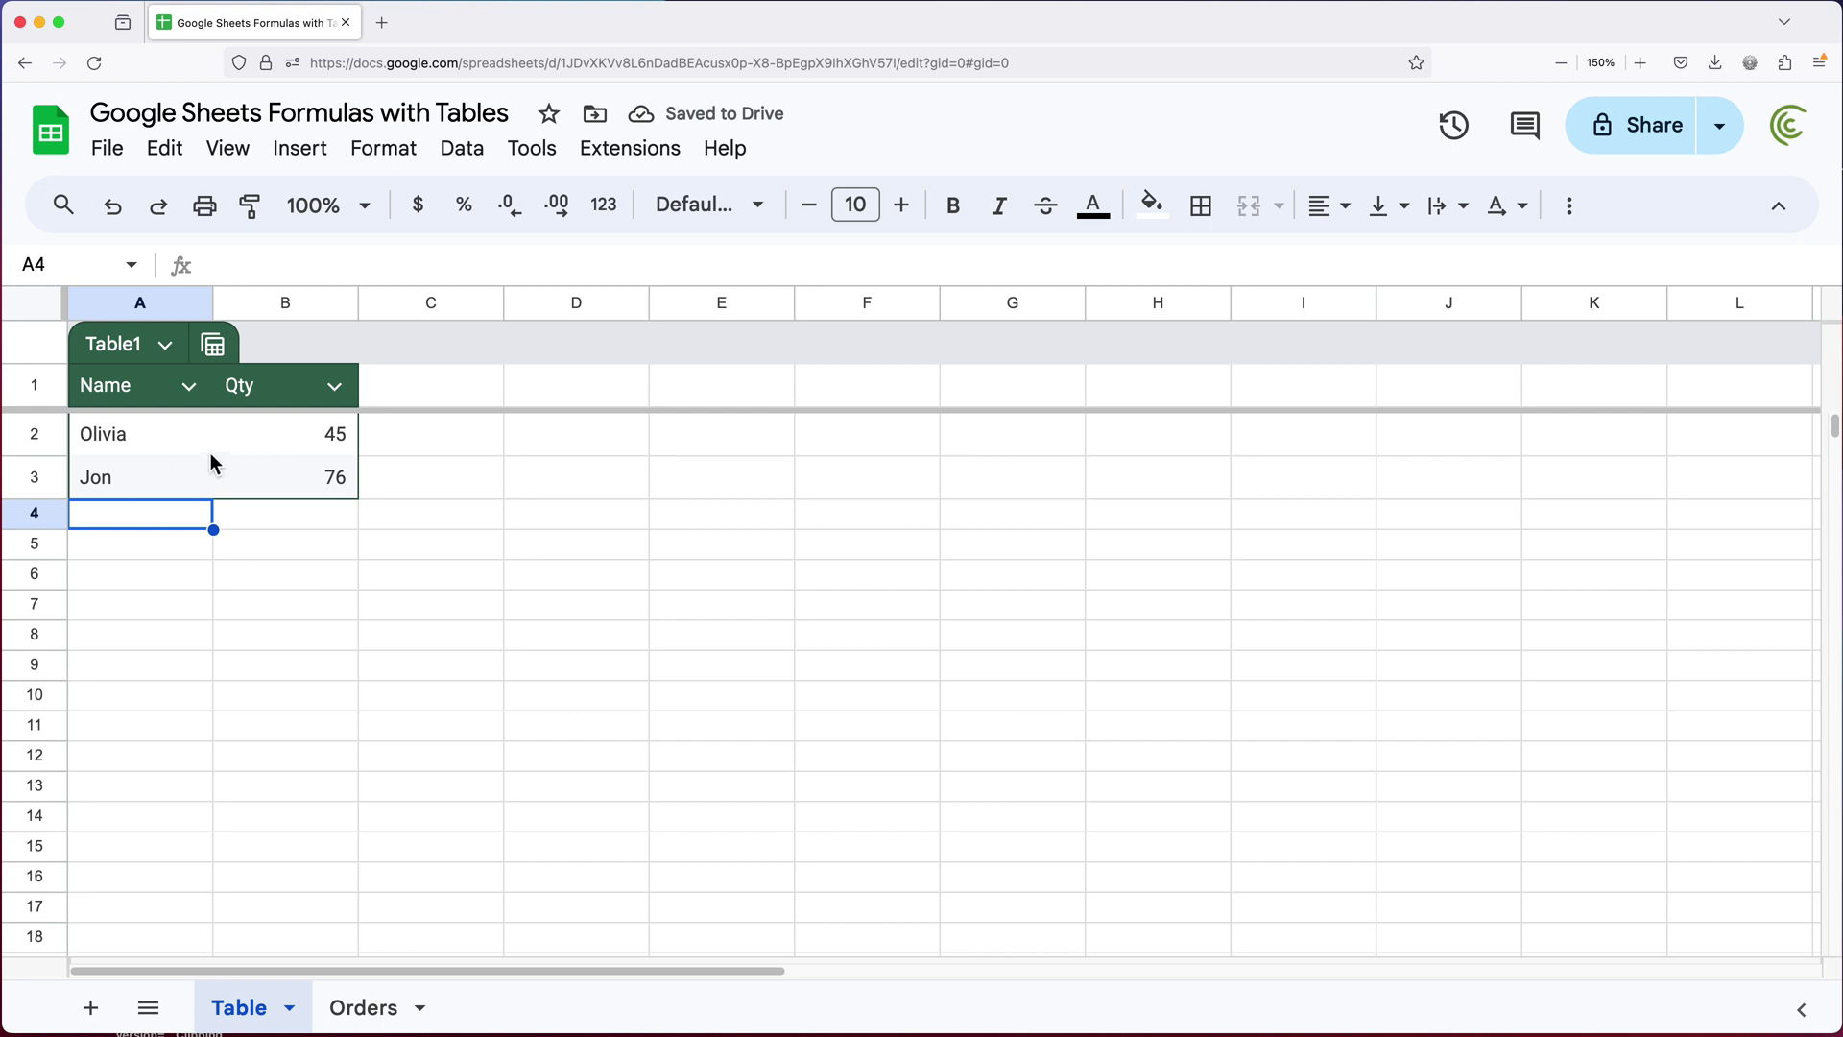
# Set the column type of the Qty column to Currency
pyautogui.click(336, 388)
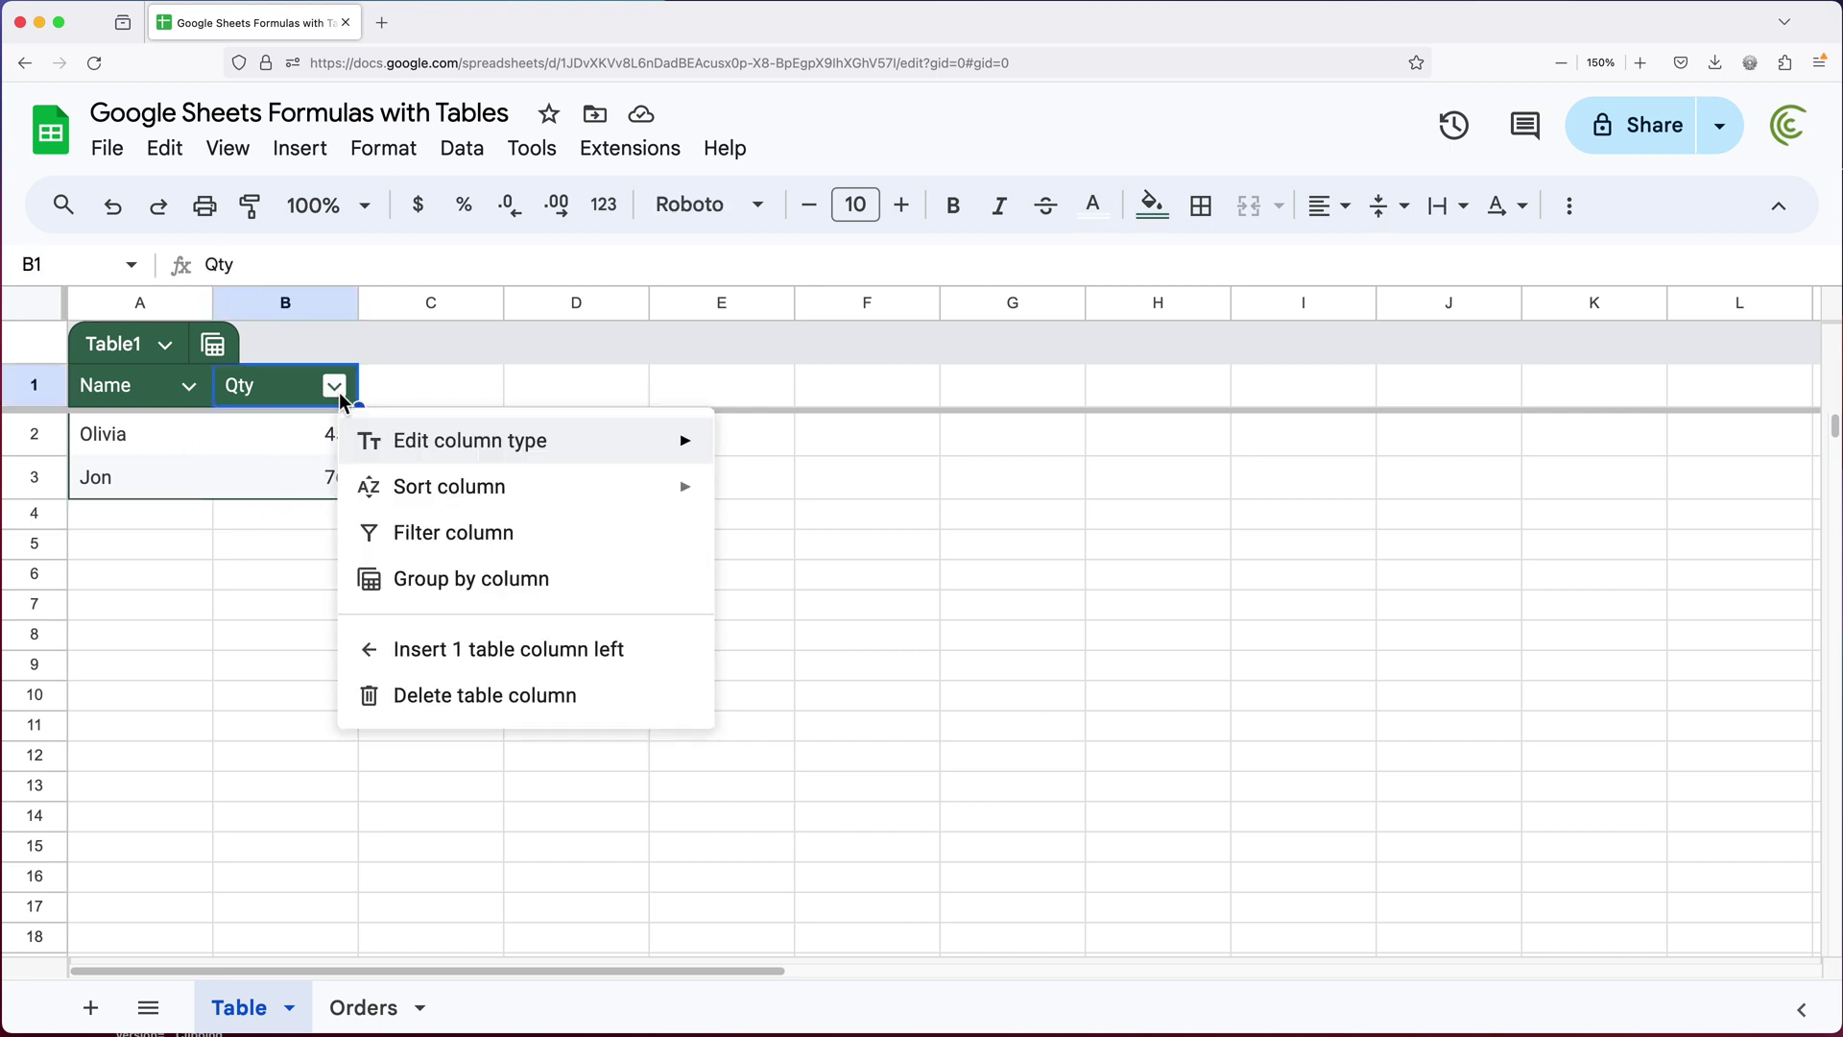
pyautogui.moveTo(463, 449)
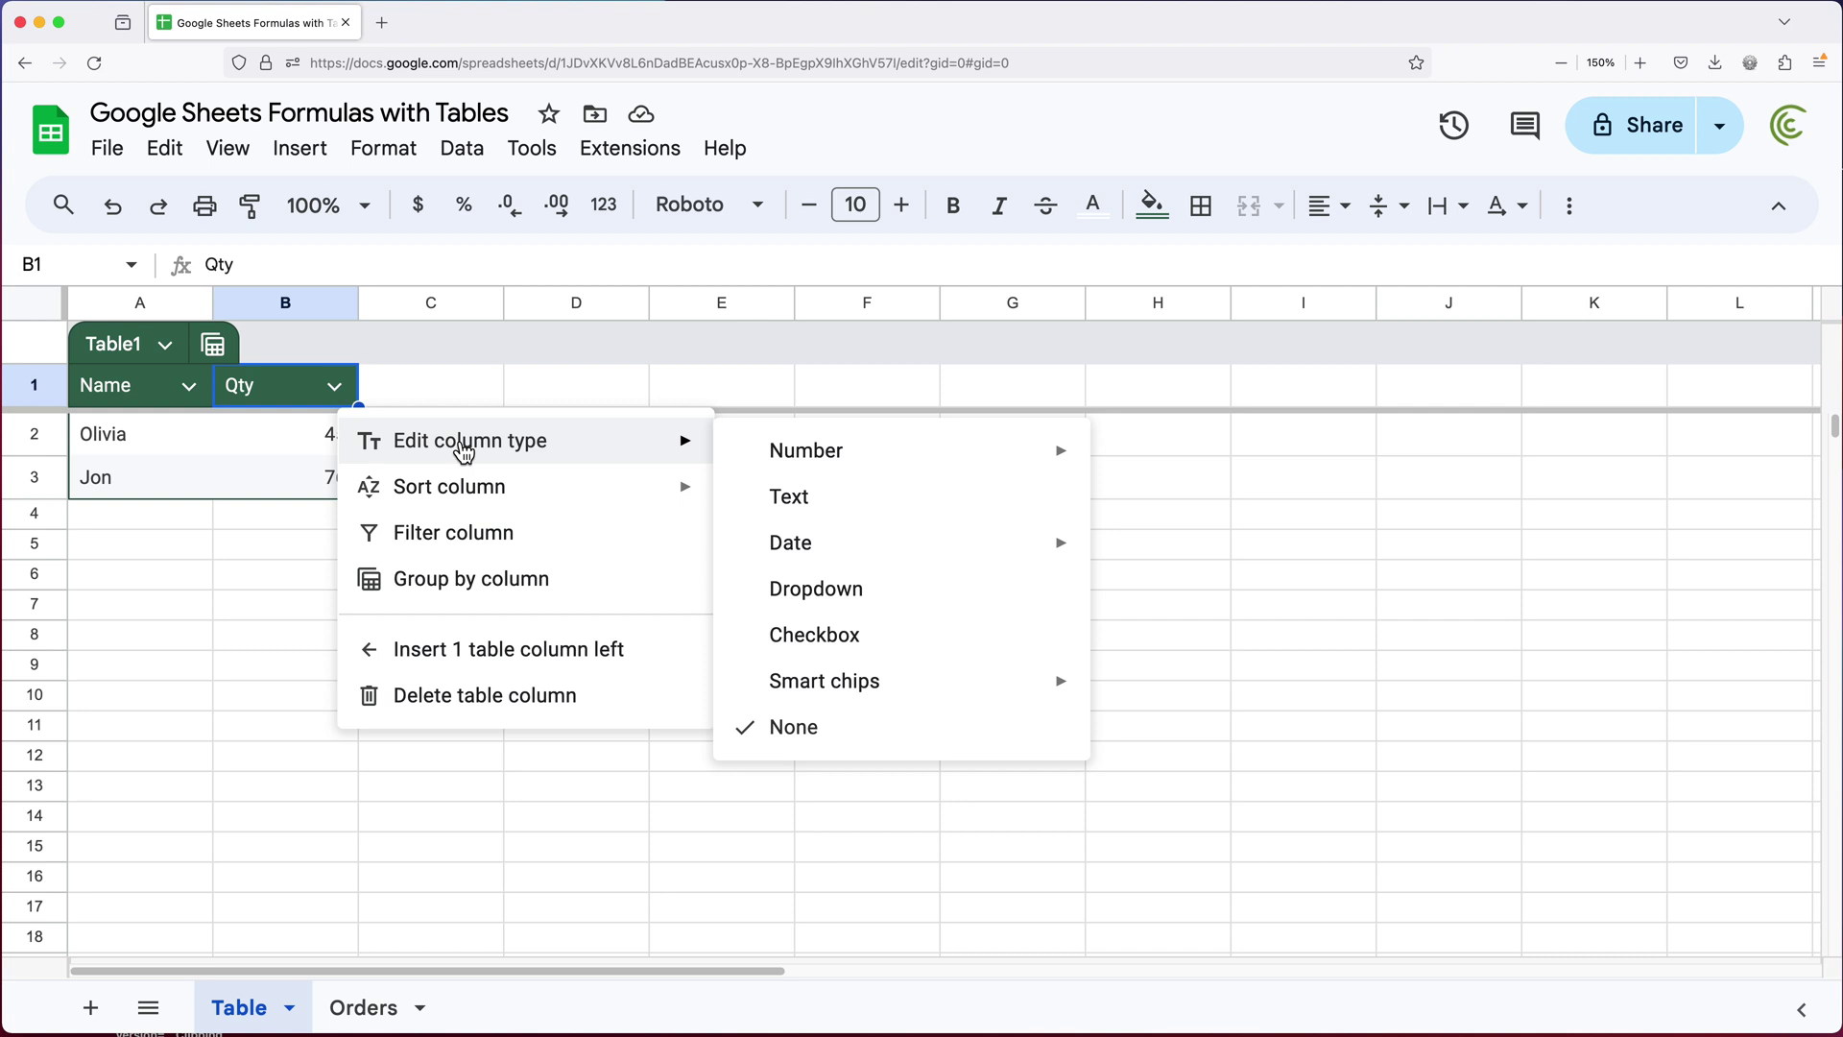
pyautogui.moveTo(864, 465)
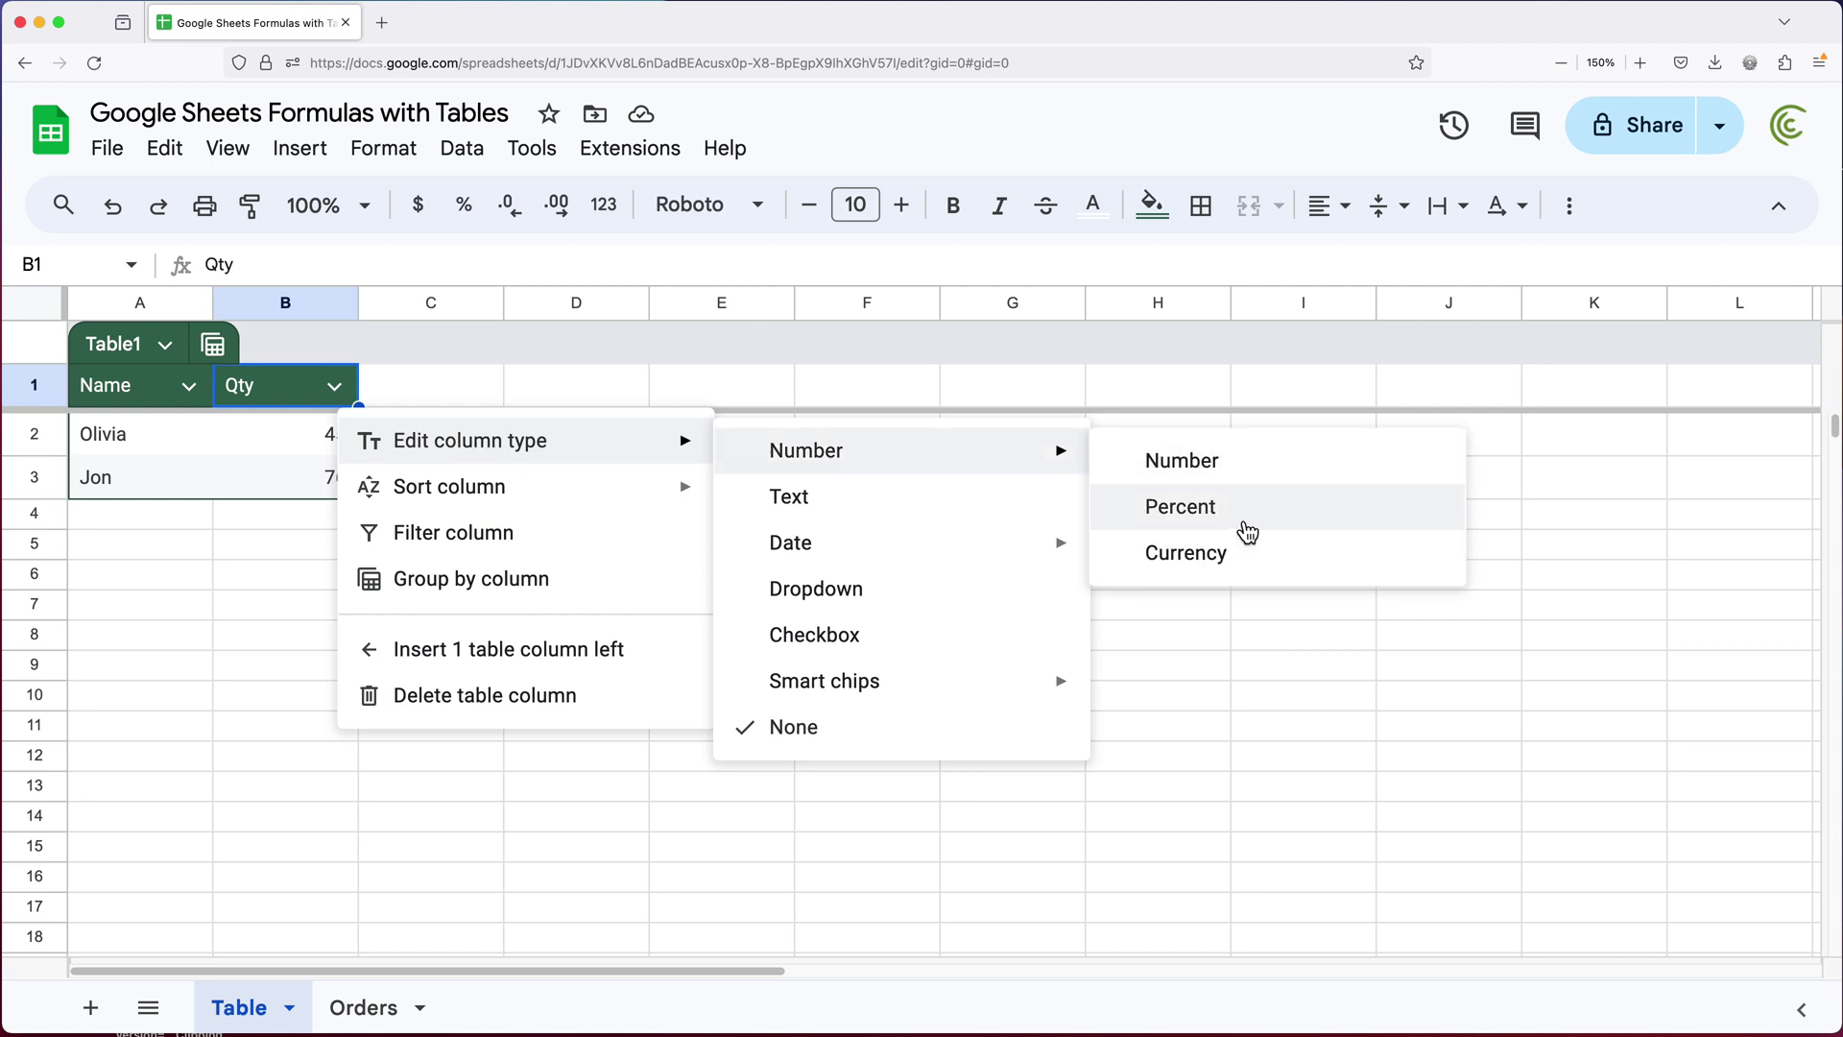
pyautogui.moveTo(958, 473)
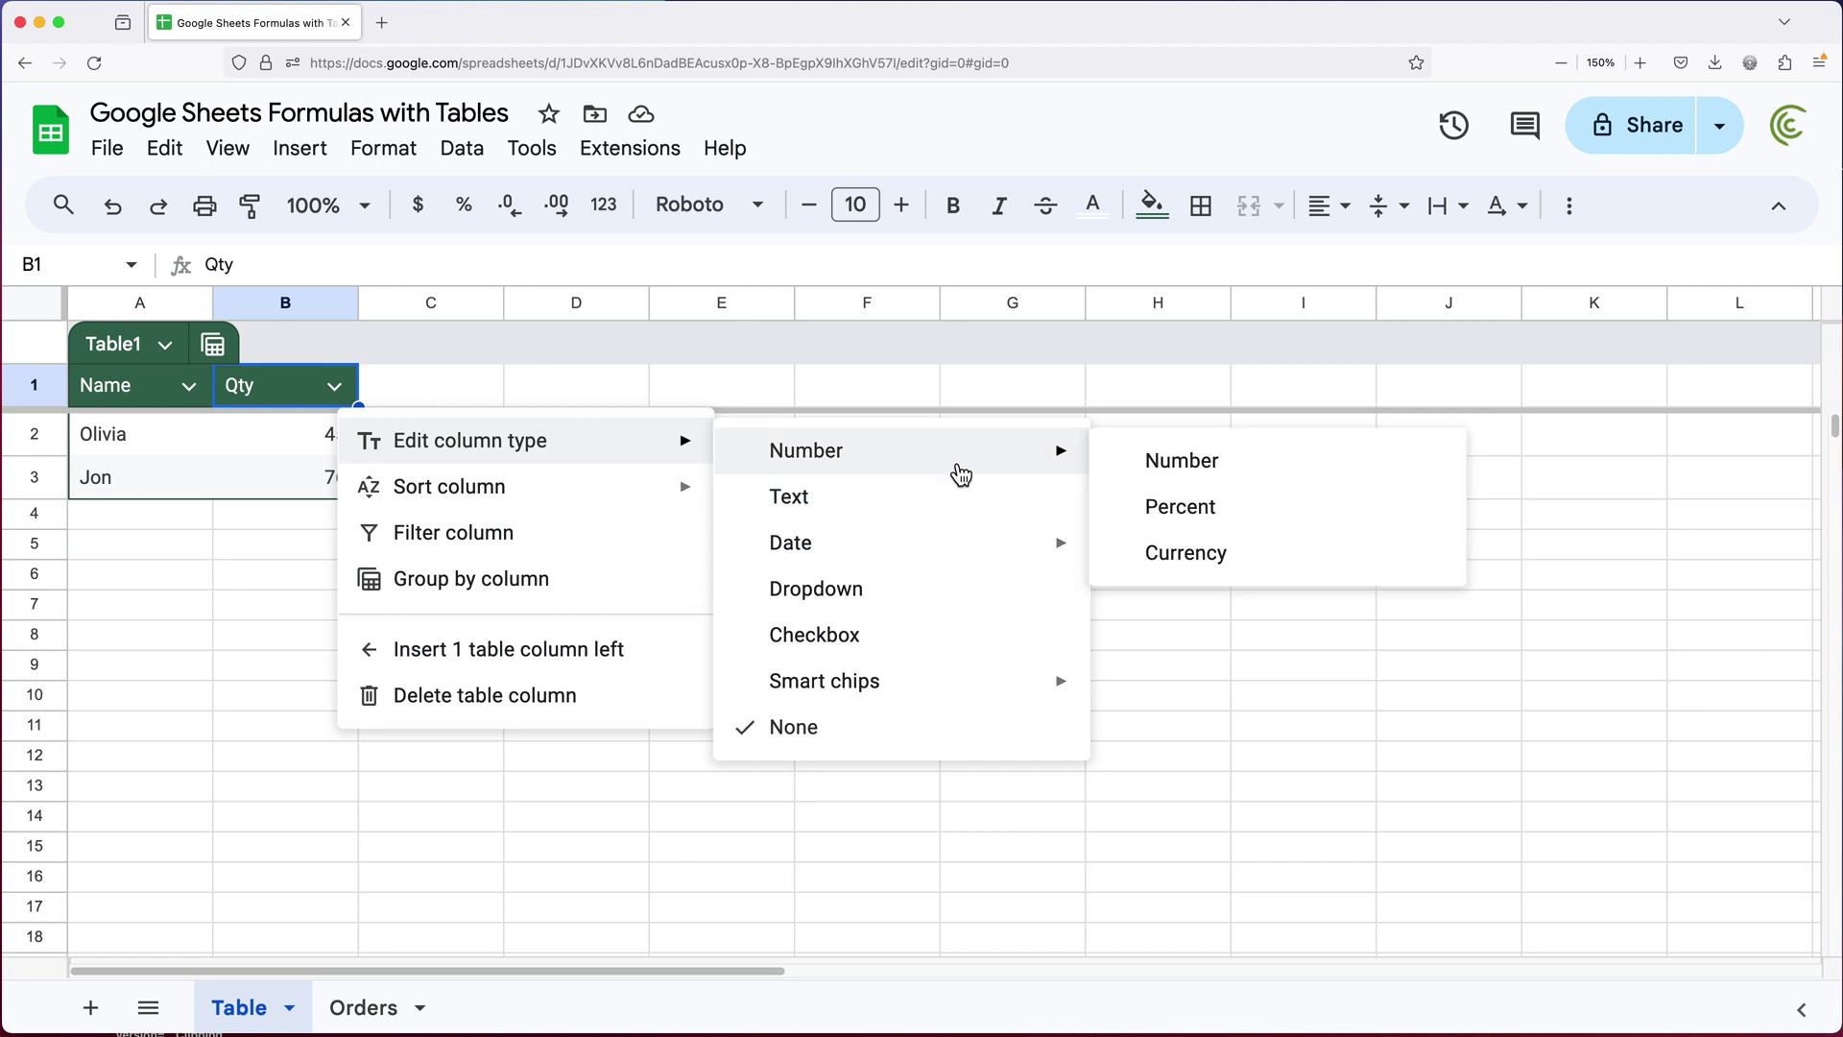
pyautogui.click(1225, 558)
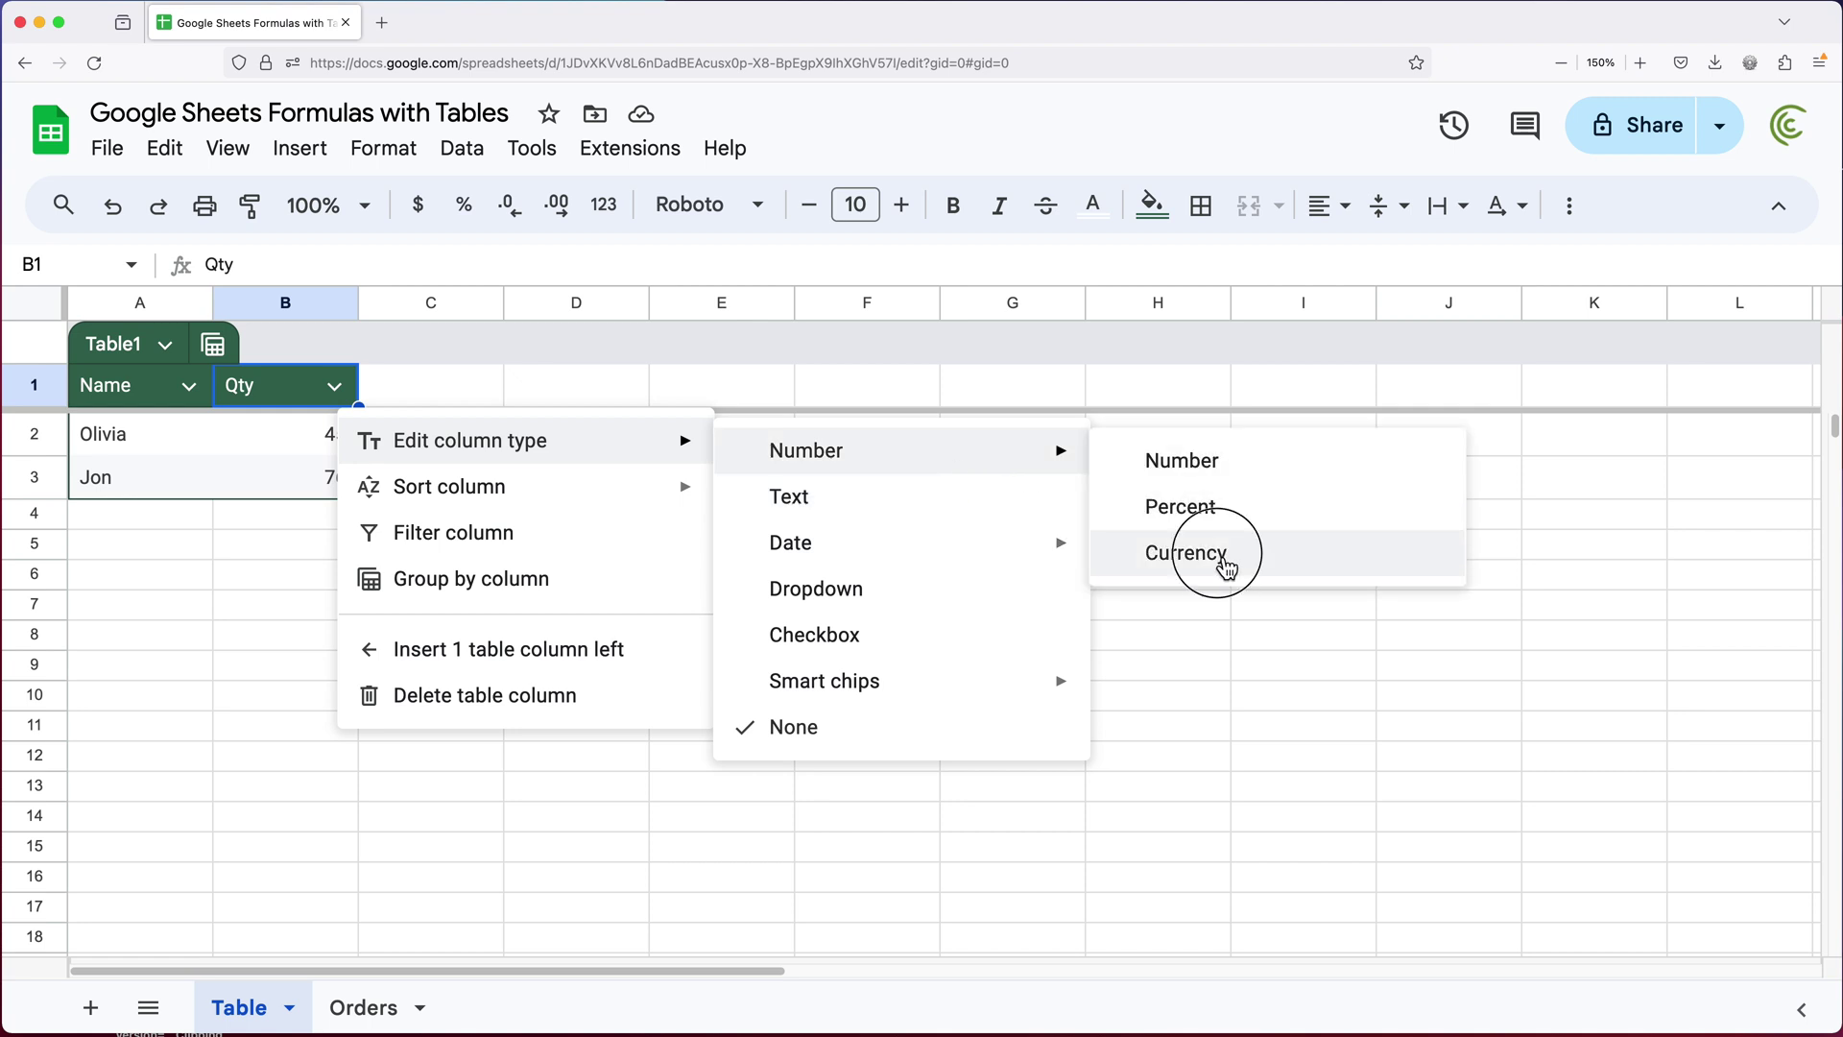
# Set the column type of the Name column to Text
pyautogui.click(190, 388)
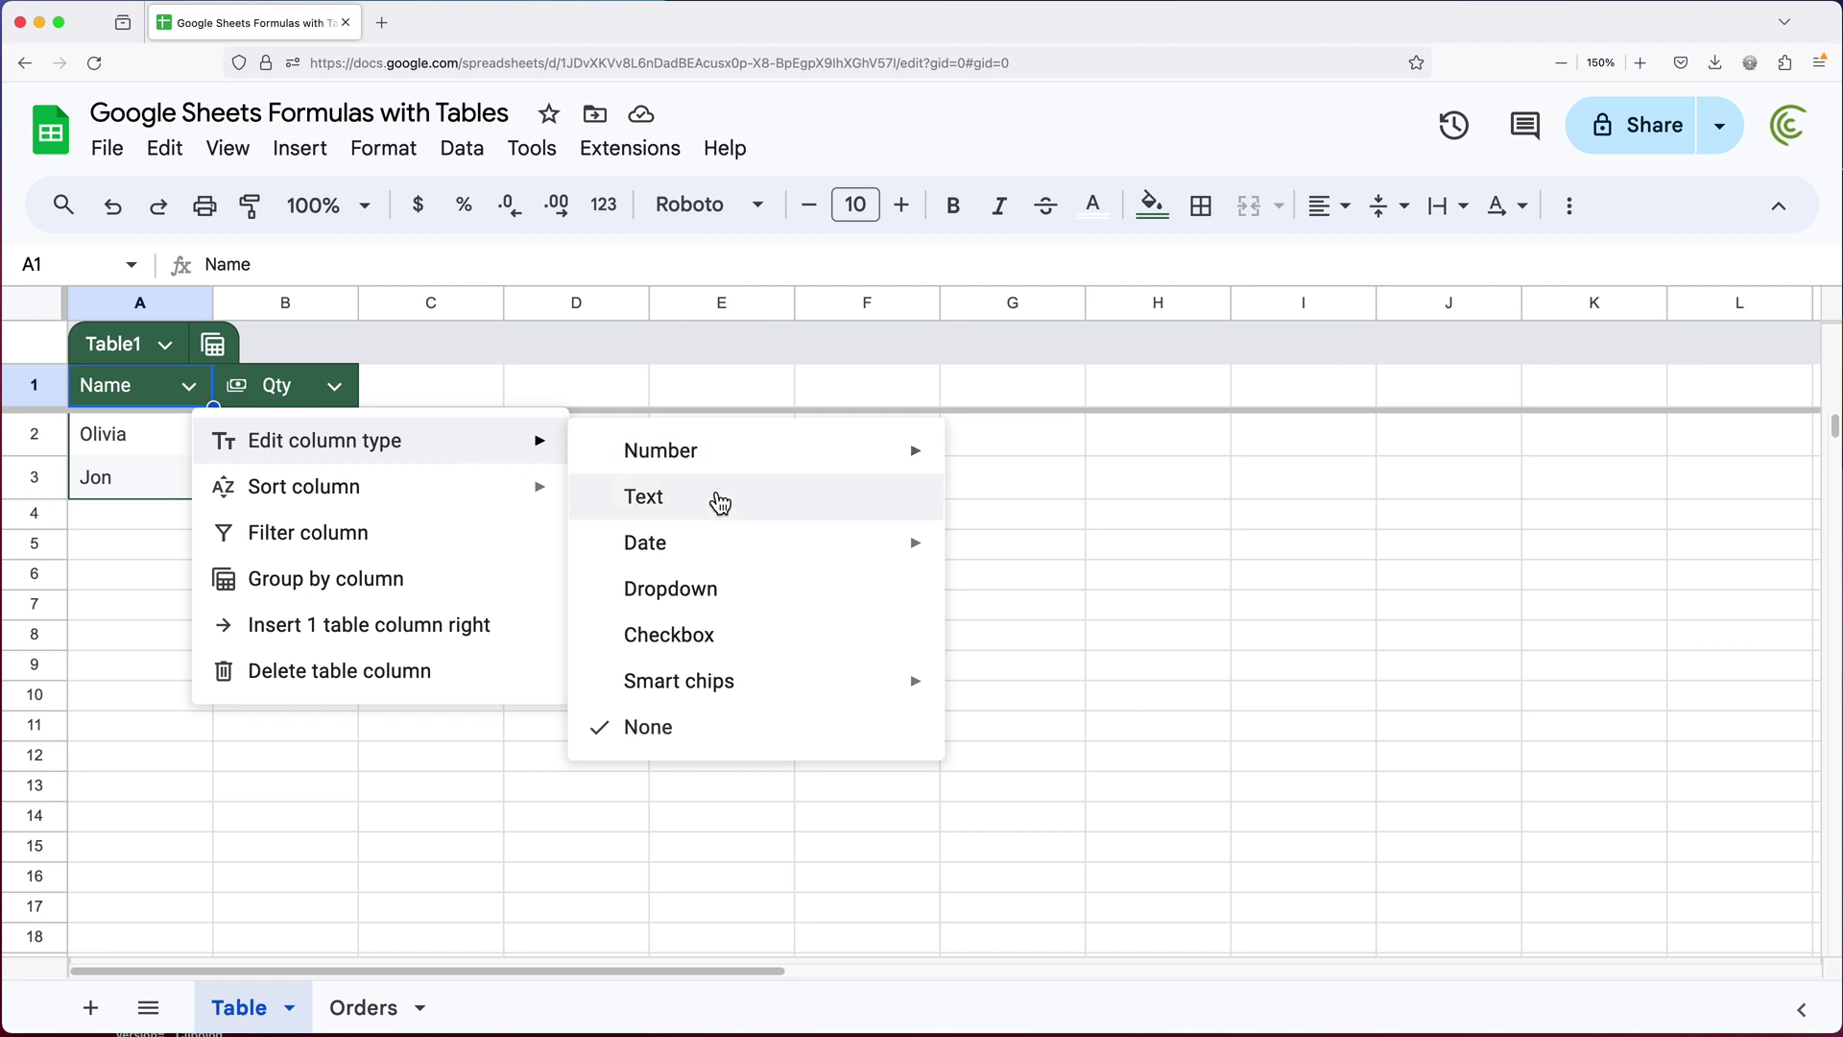
pyautogui.click(677, 507)
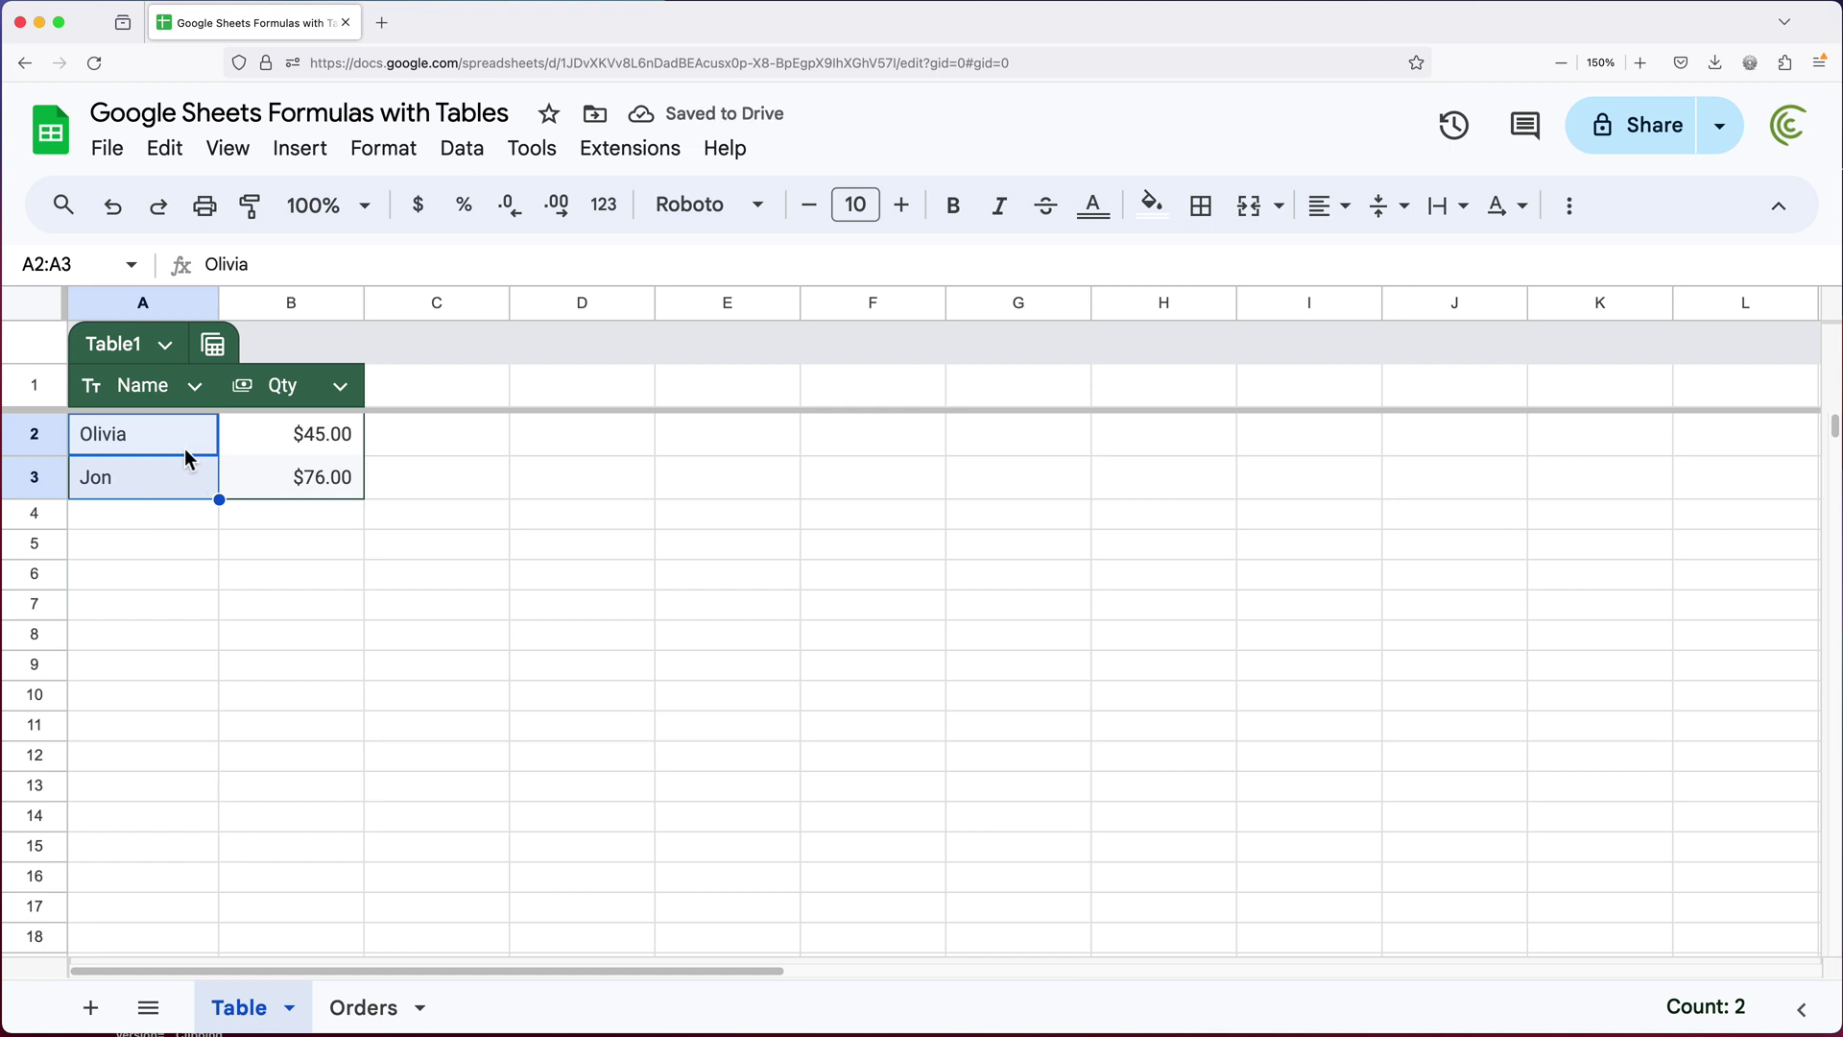
pyautogui.click(276, 480)
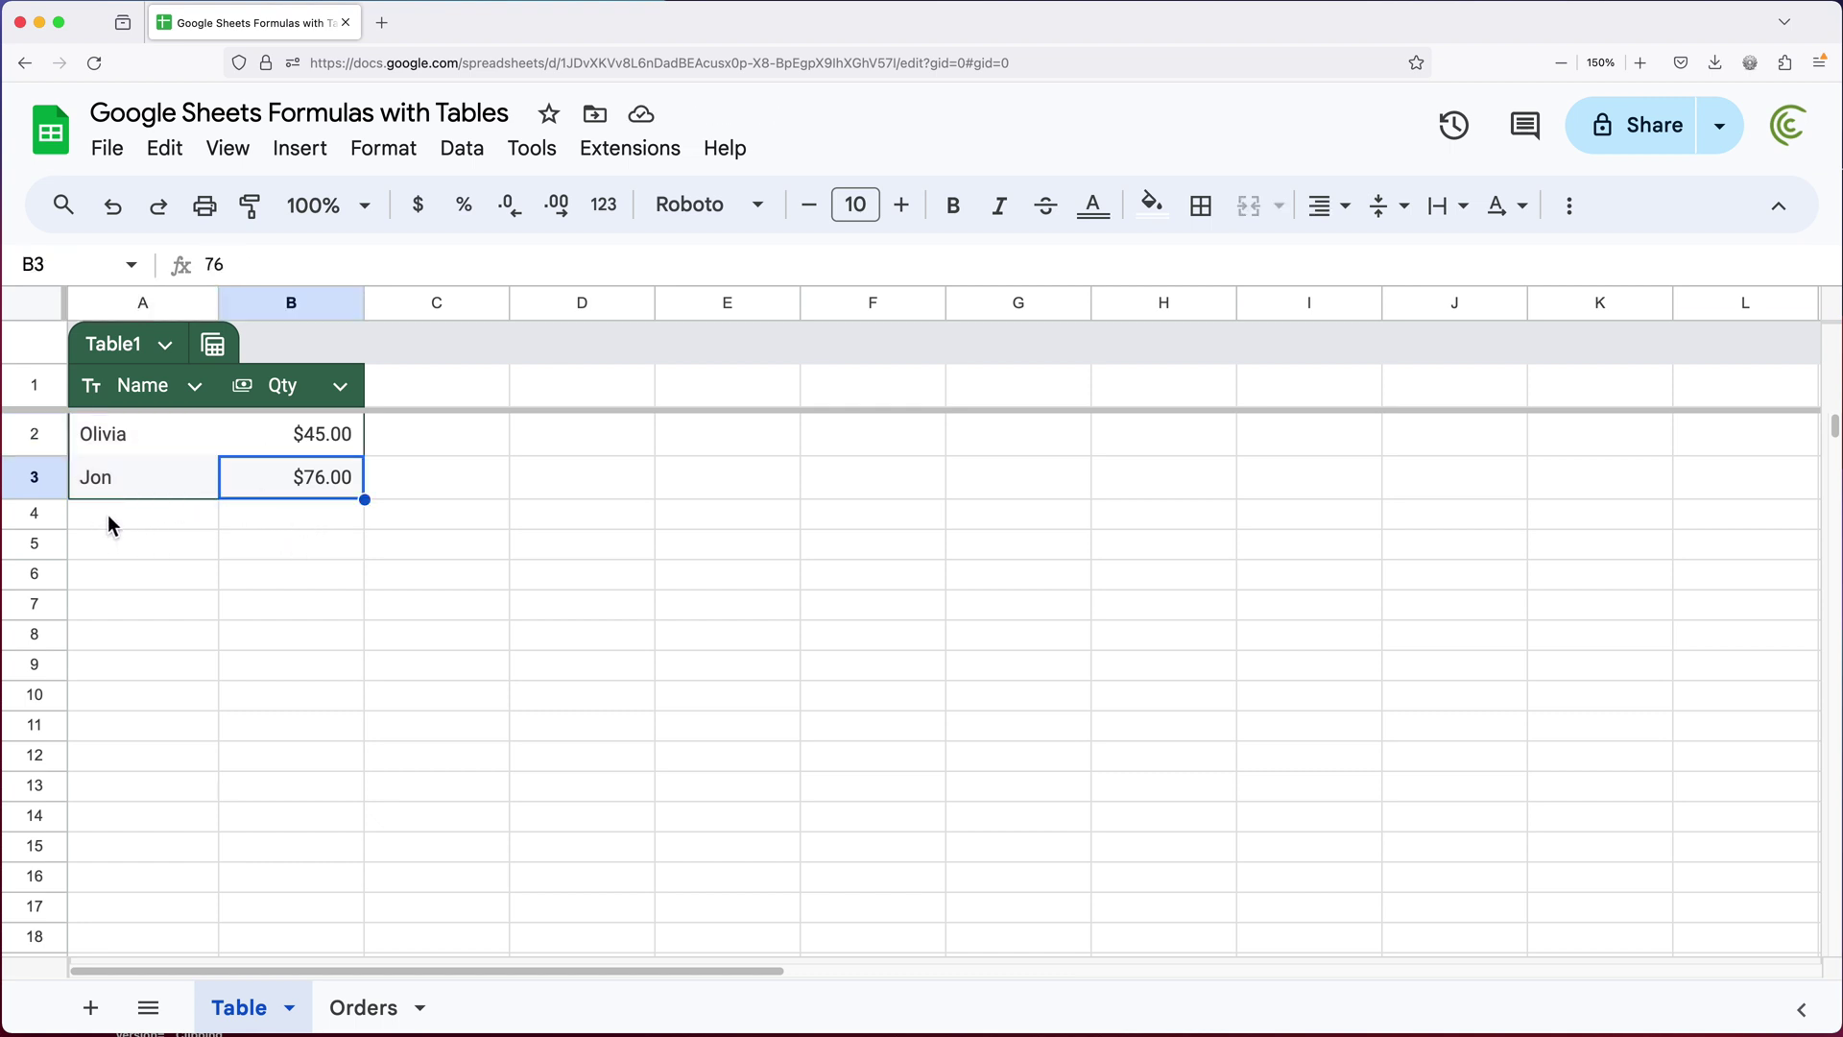
# Add a third table row in row 4 with a person's first name and the text "hello" under Qty
pyautogui.click(144, 515)
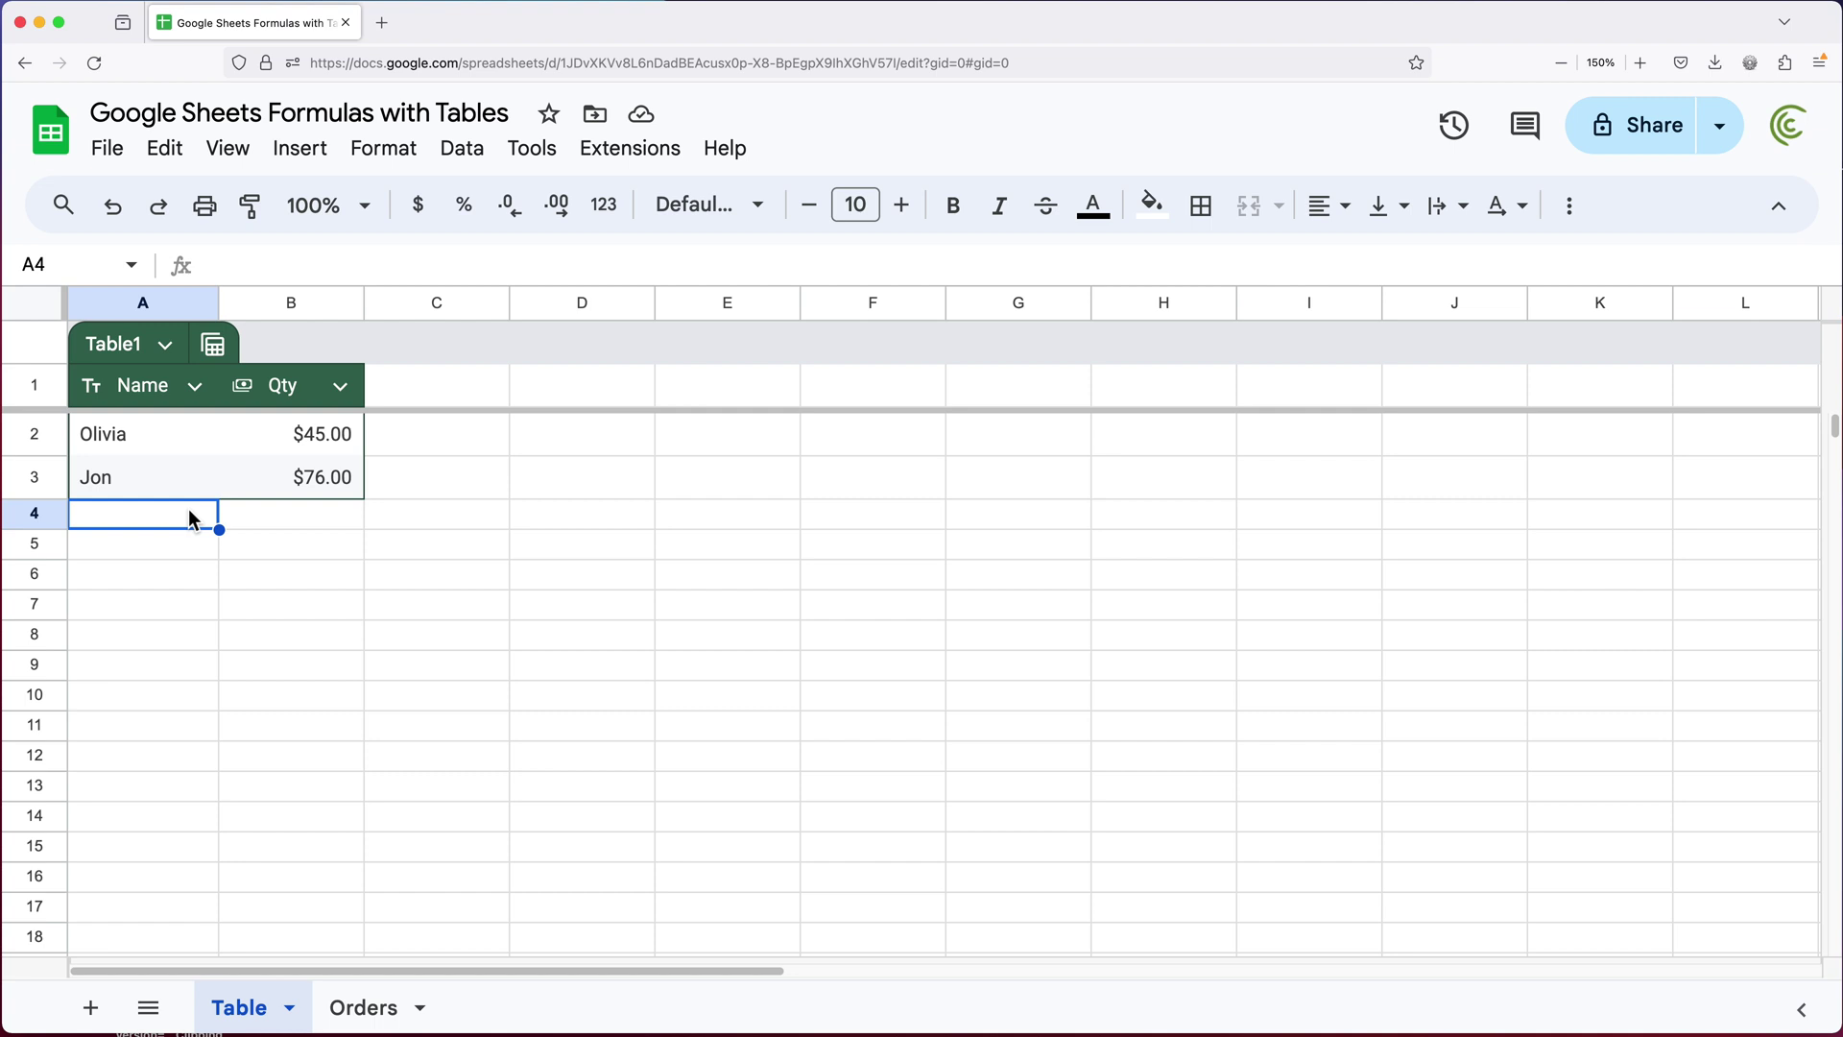
pyautogui.write('PEter')
pyautogui.press('Tab')
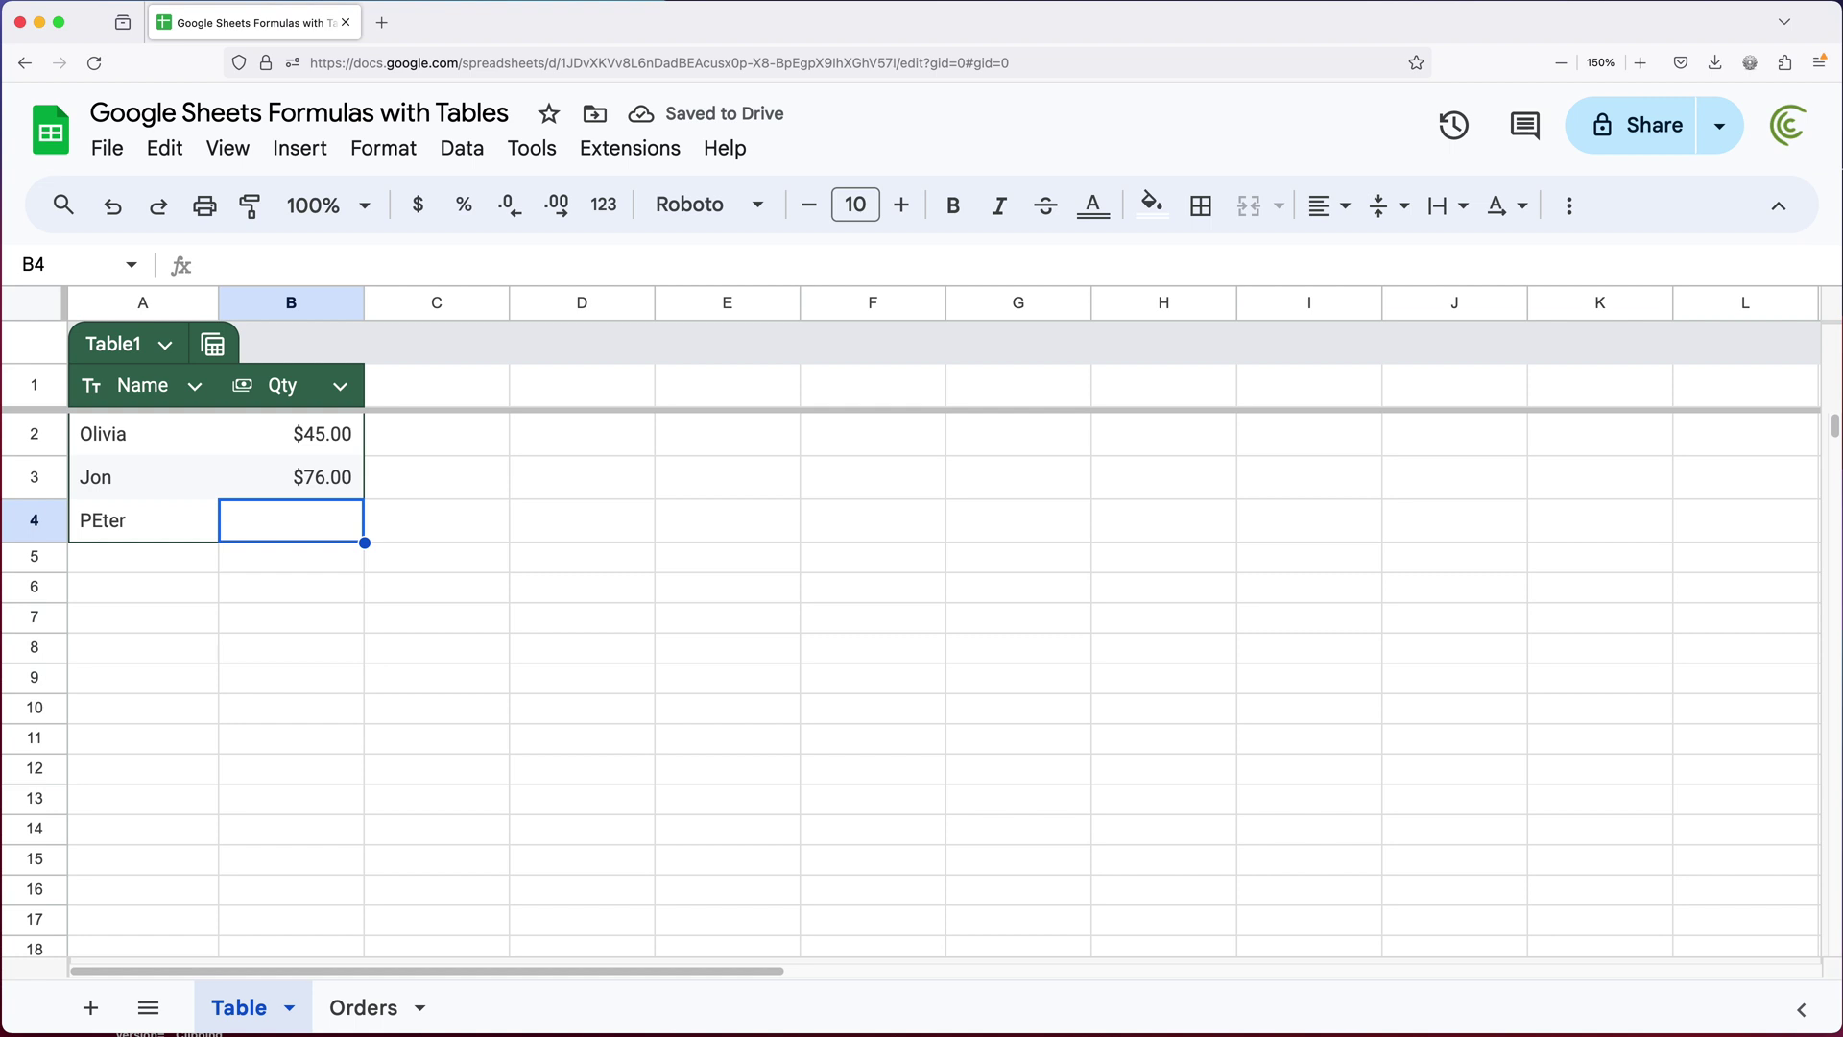
pyautogui.write('hello')
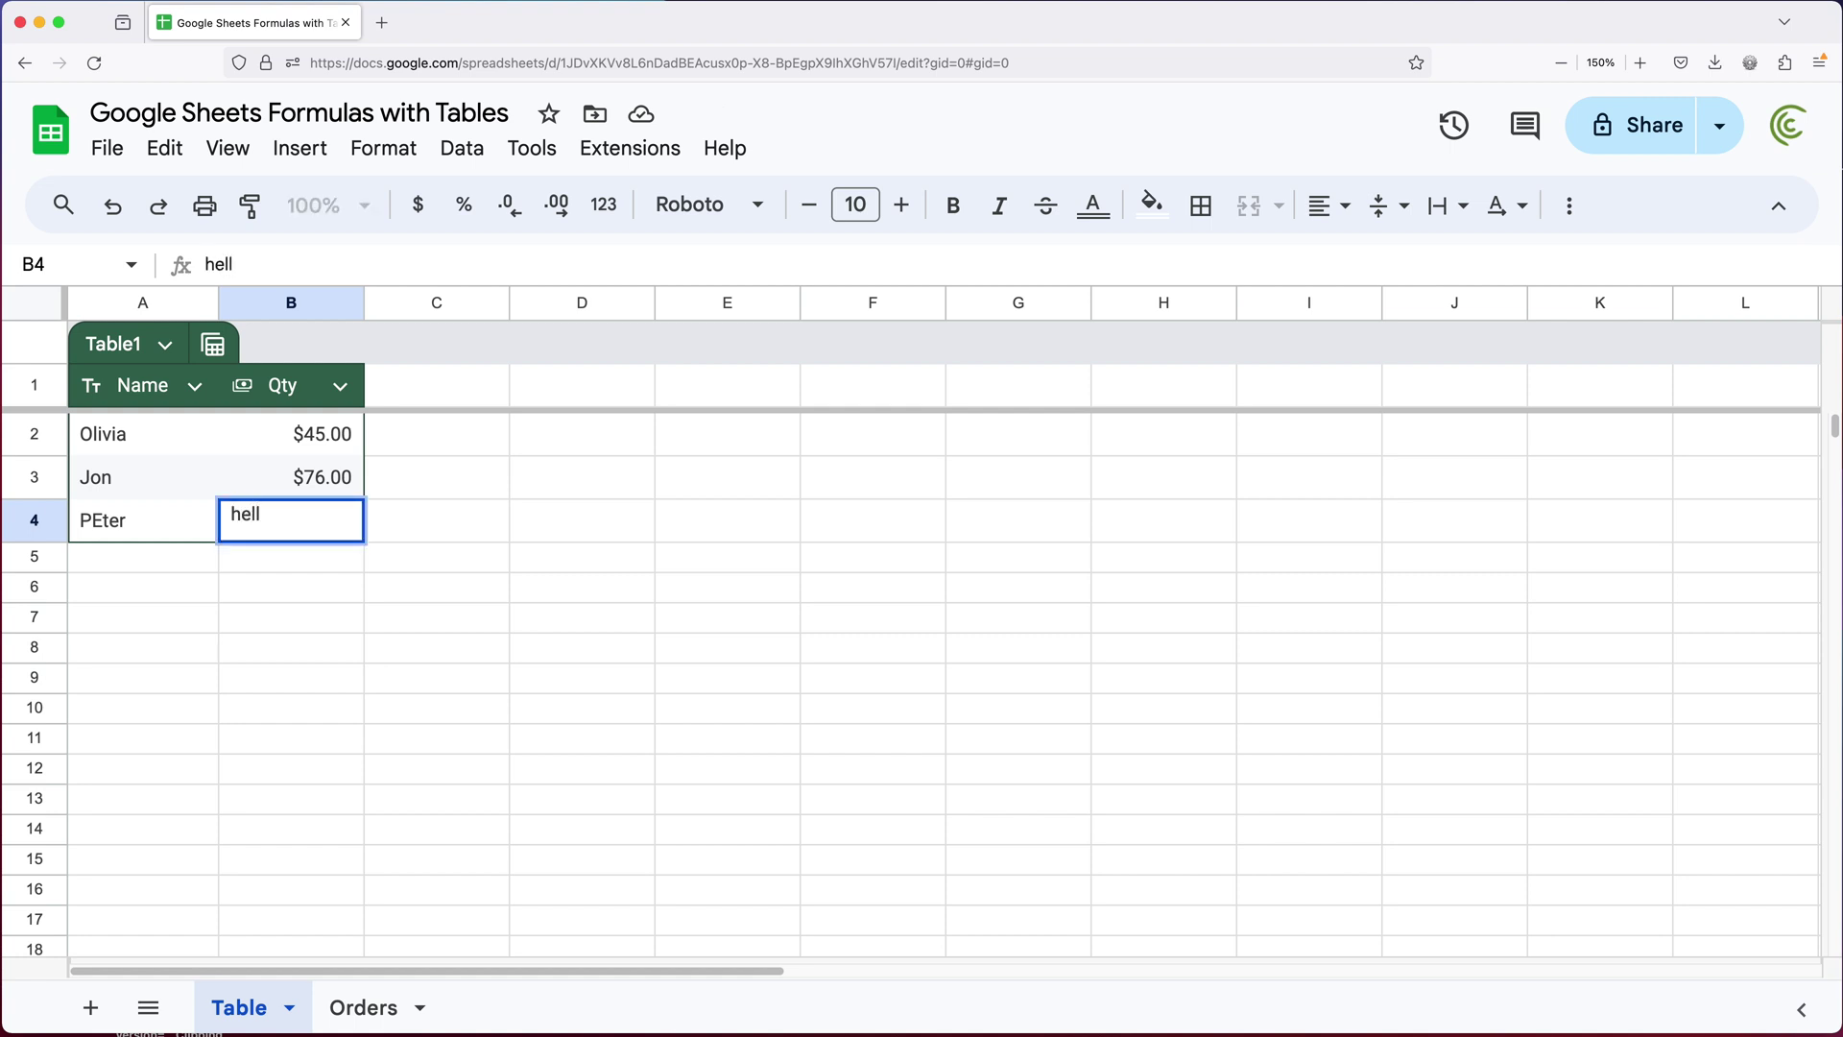
pyautogui.press('Return')
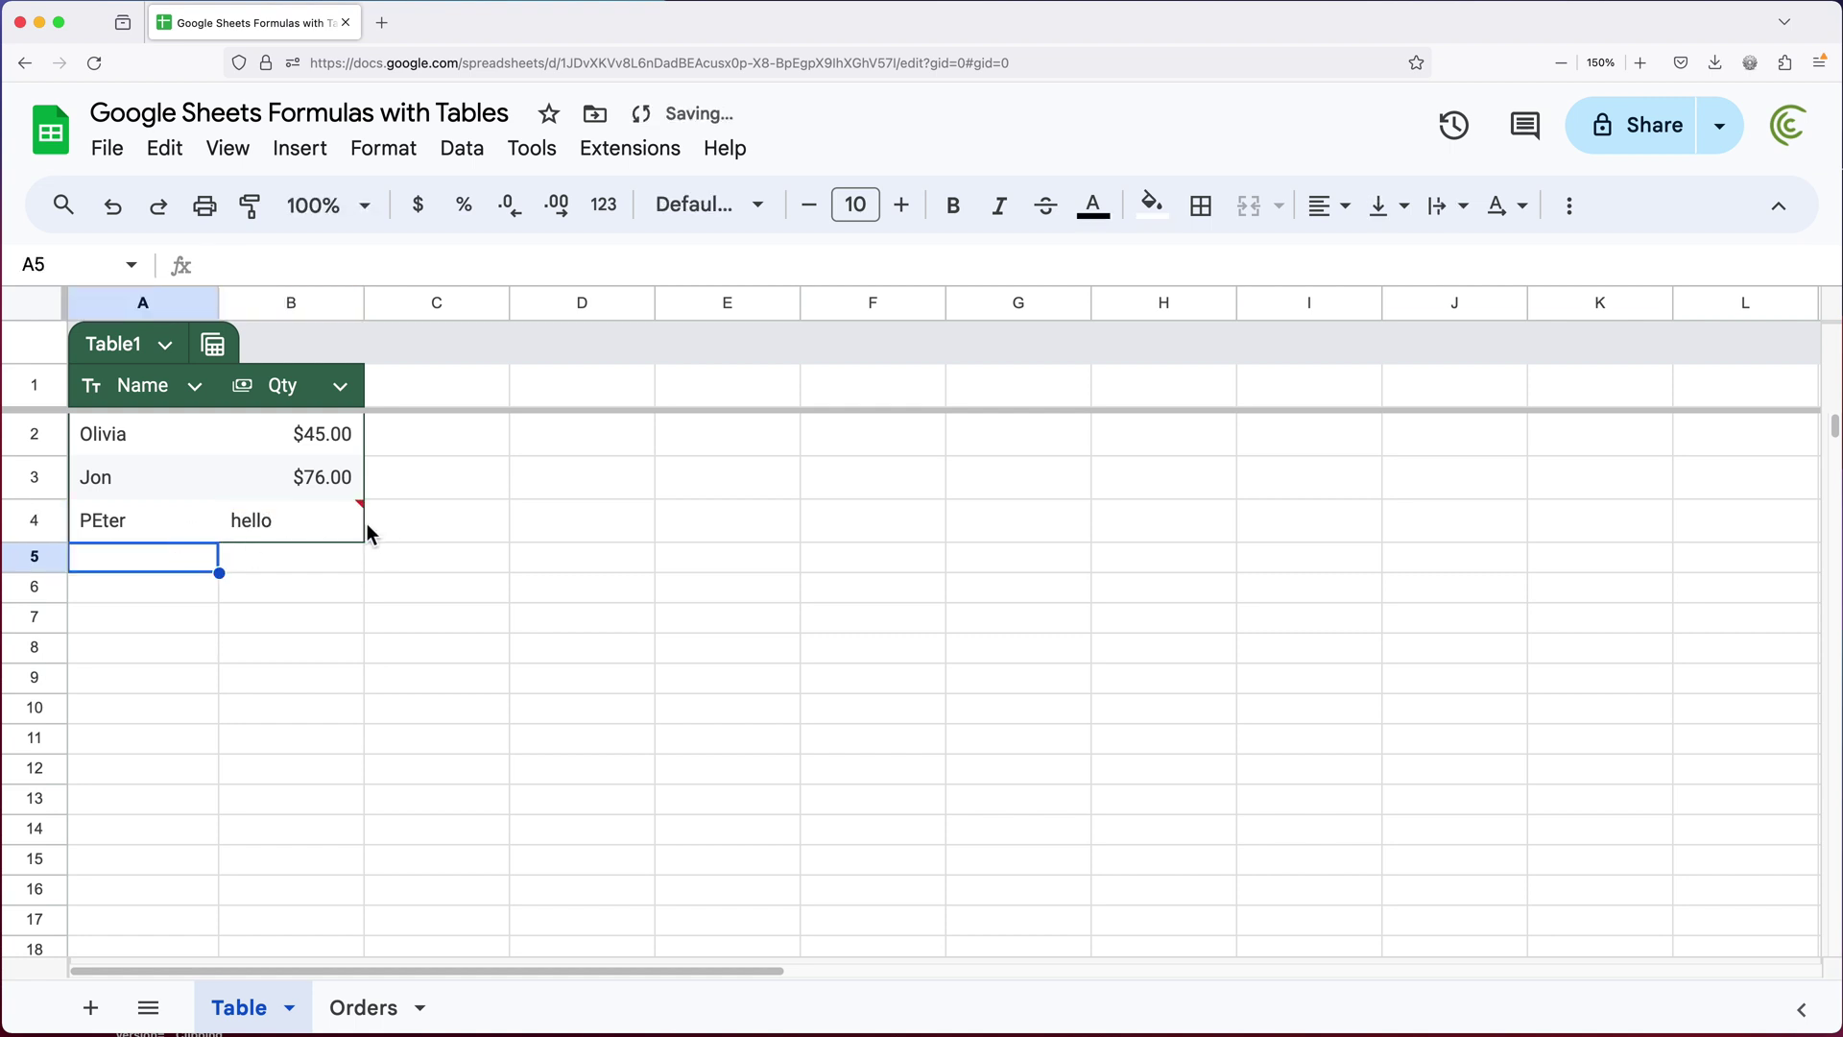
# Replace the invalid Qty entry in B4 with 37
pyautogui.click(357, 515)
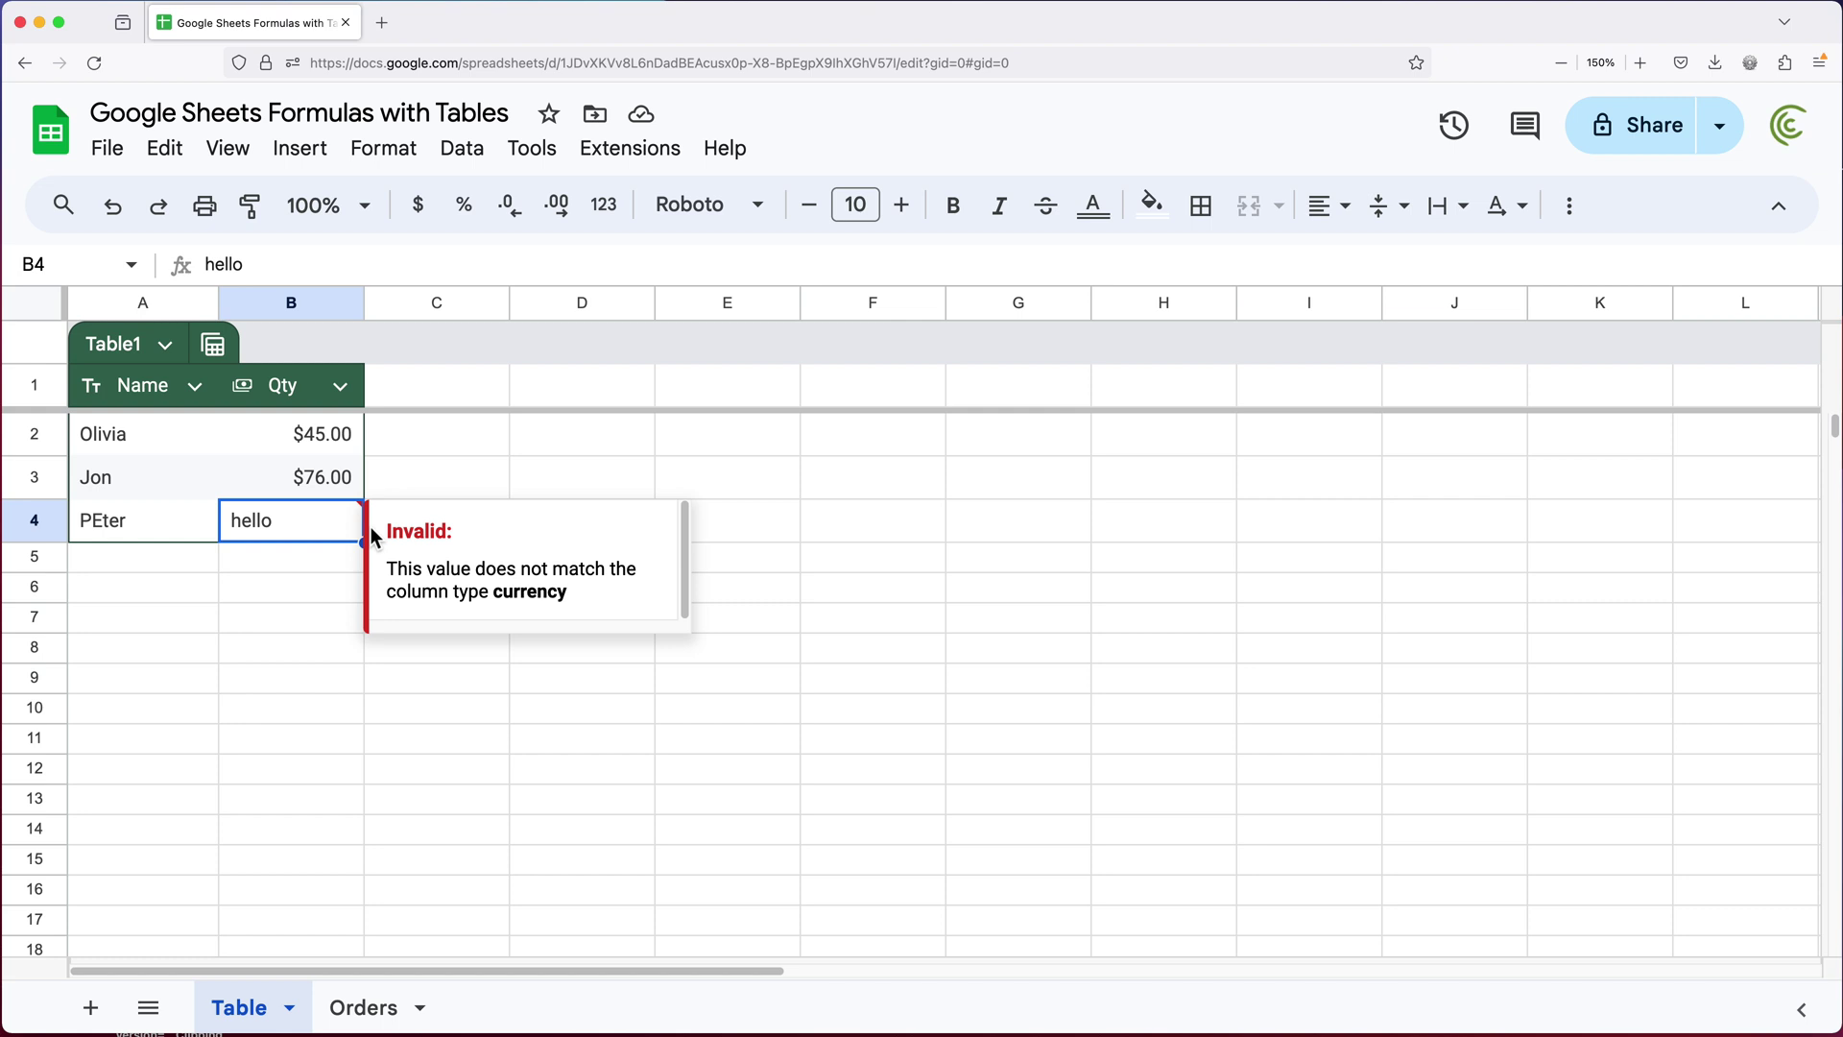
pyautogui.write('37')
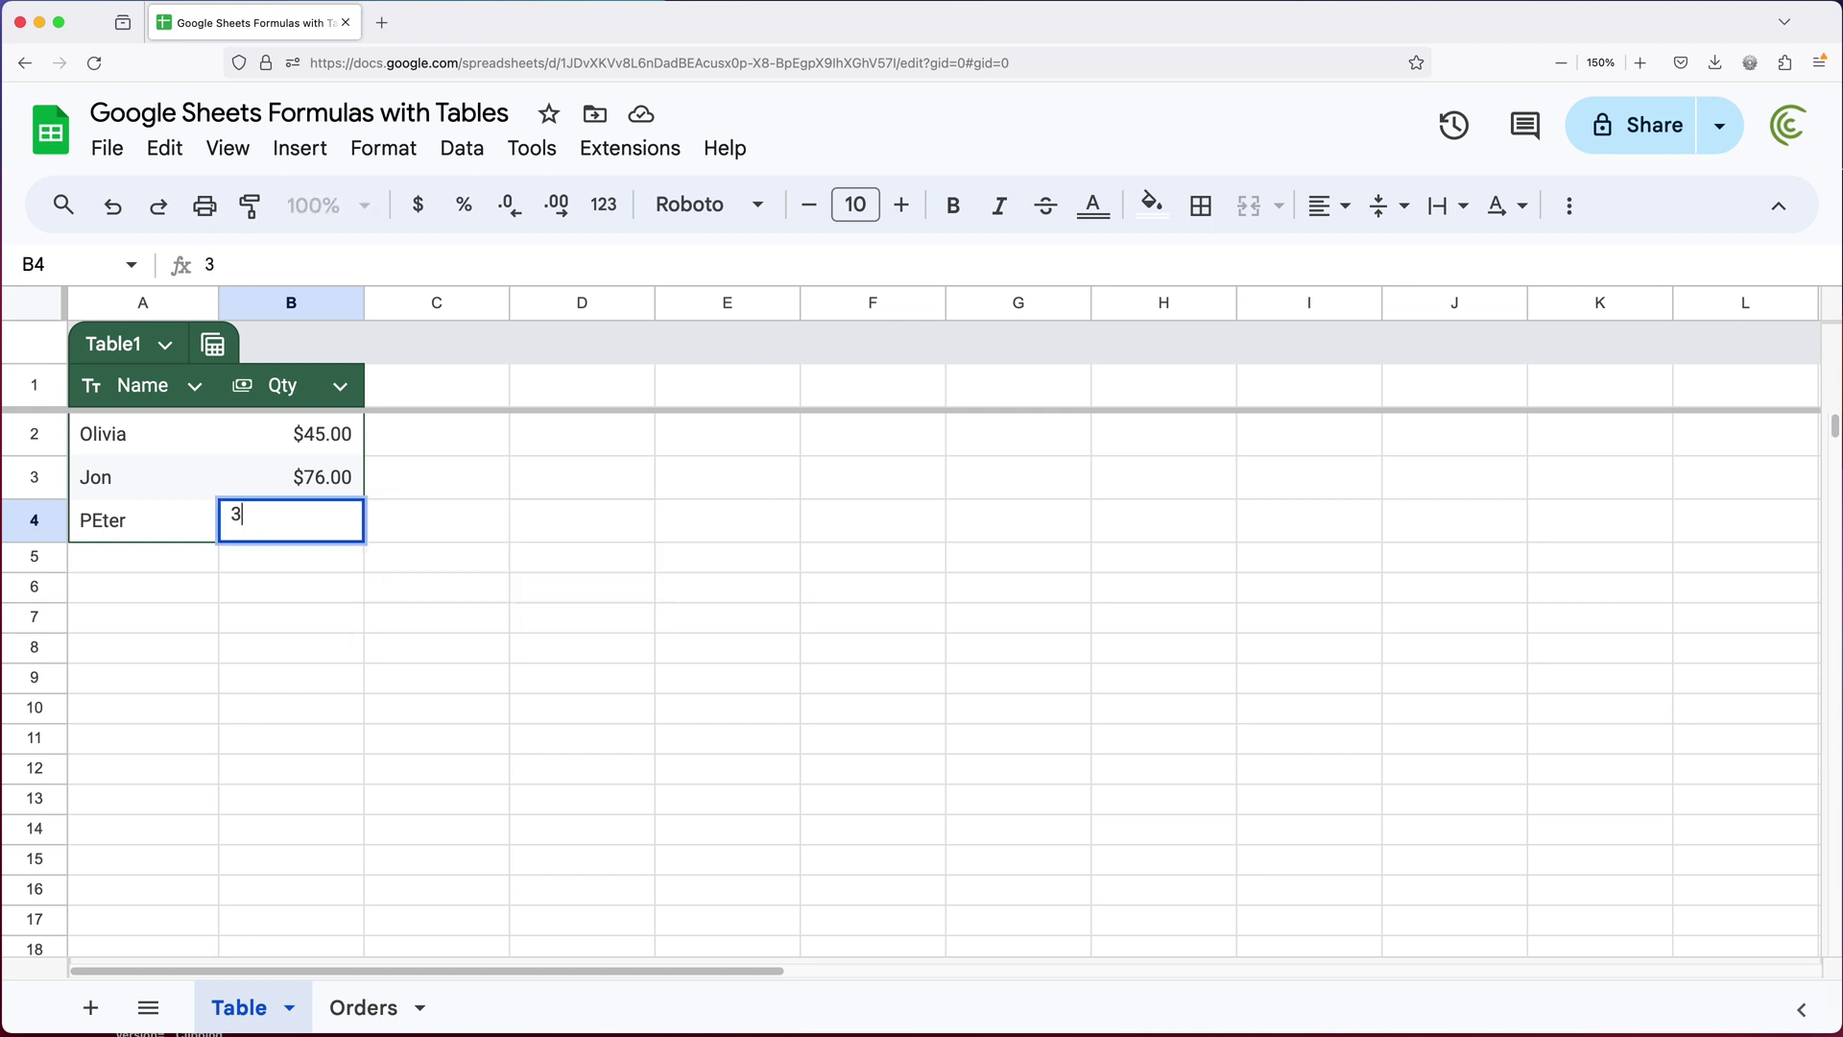
pyautogui.press('Return')
# Correct the capitalization of the name in A4 by making its second letter a lowercase "e"
pyautogui.press('Up')
pyautogui.press('Left')
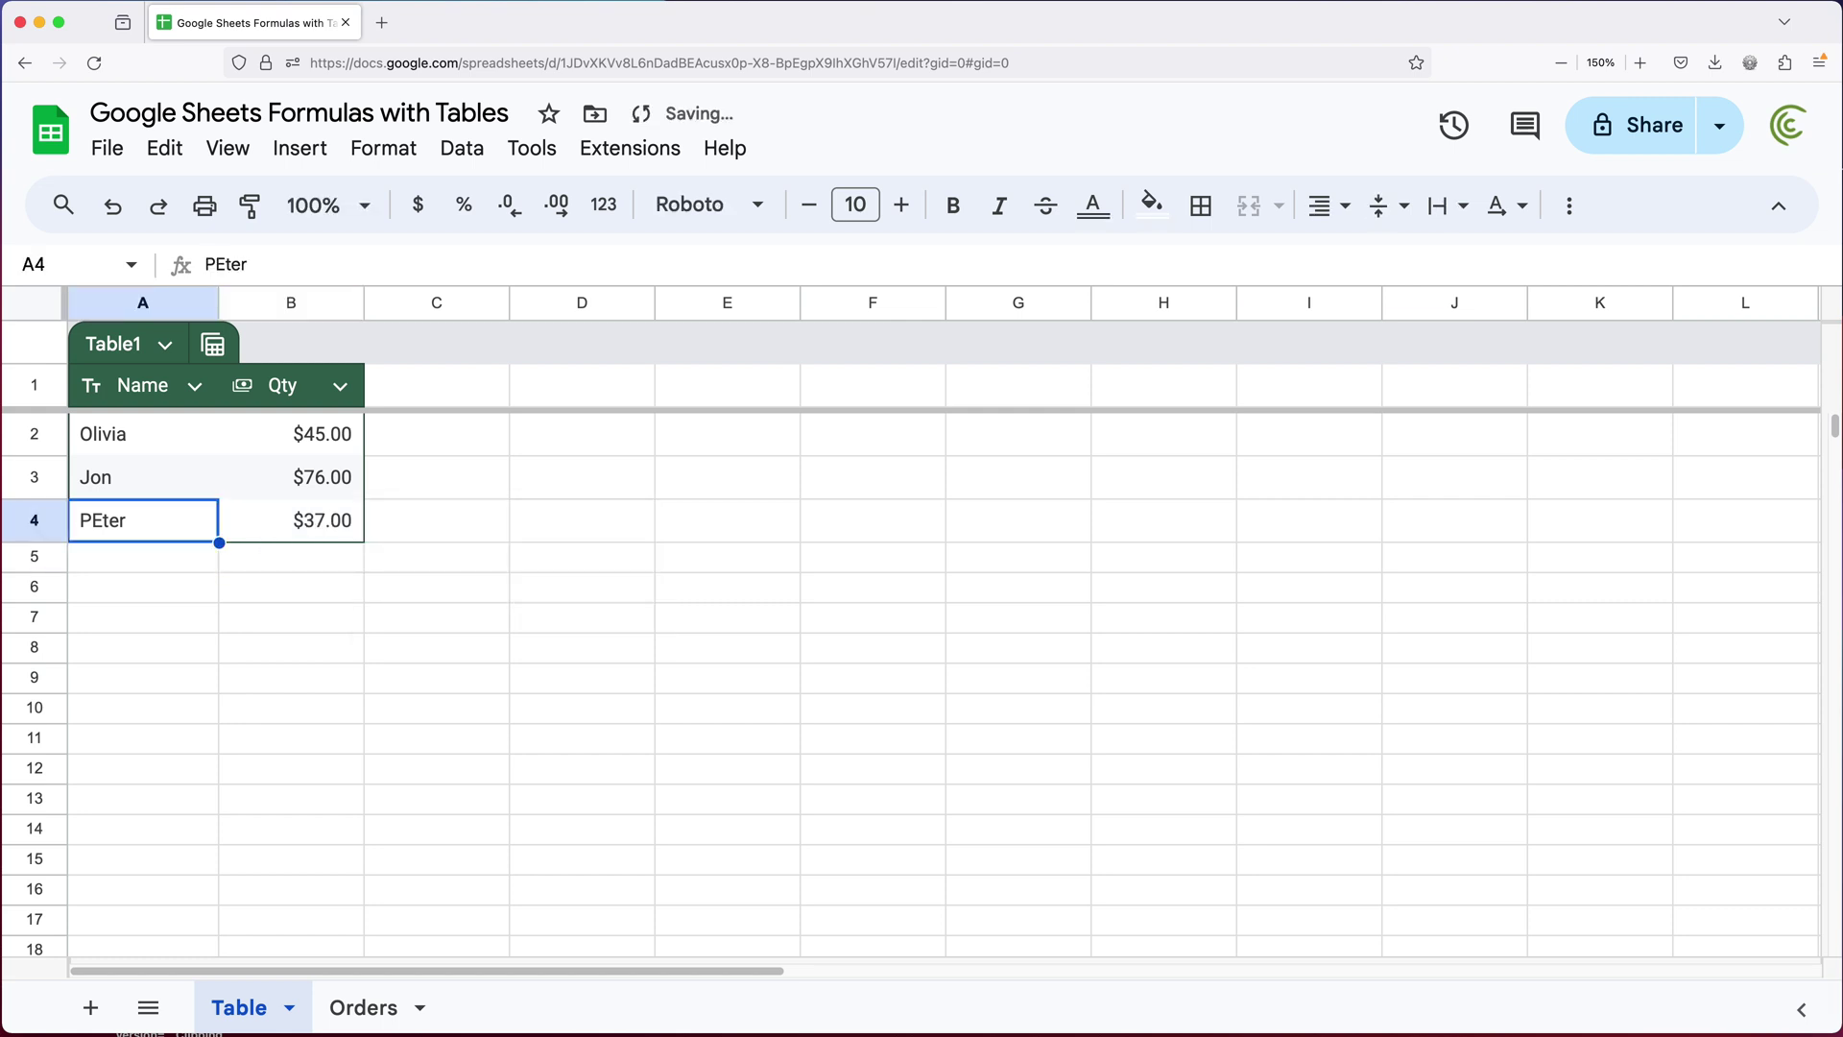
pyautogui.click(219, 263)
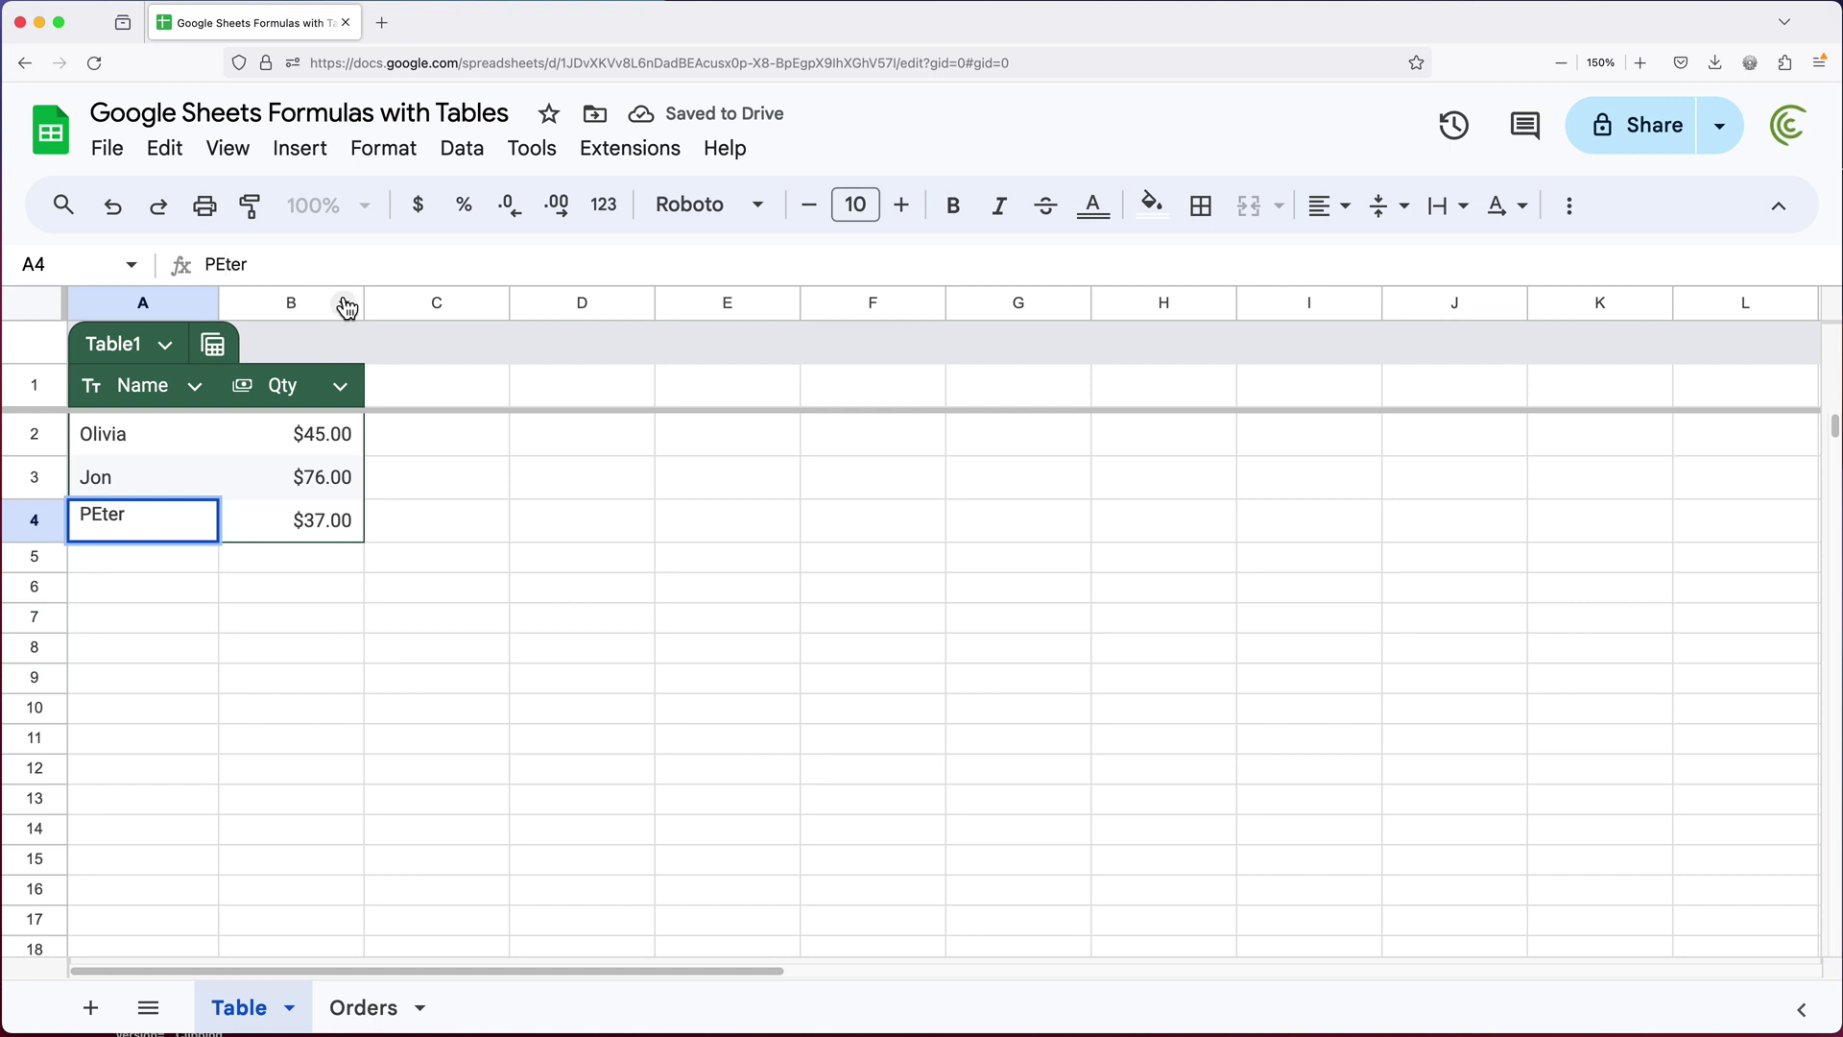
pyautogui.press('Delete')
pyautogui.write('e')
pyautogui.press('Return')
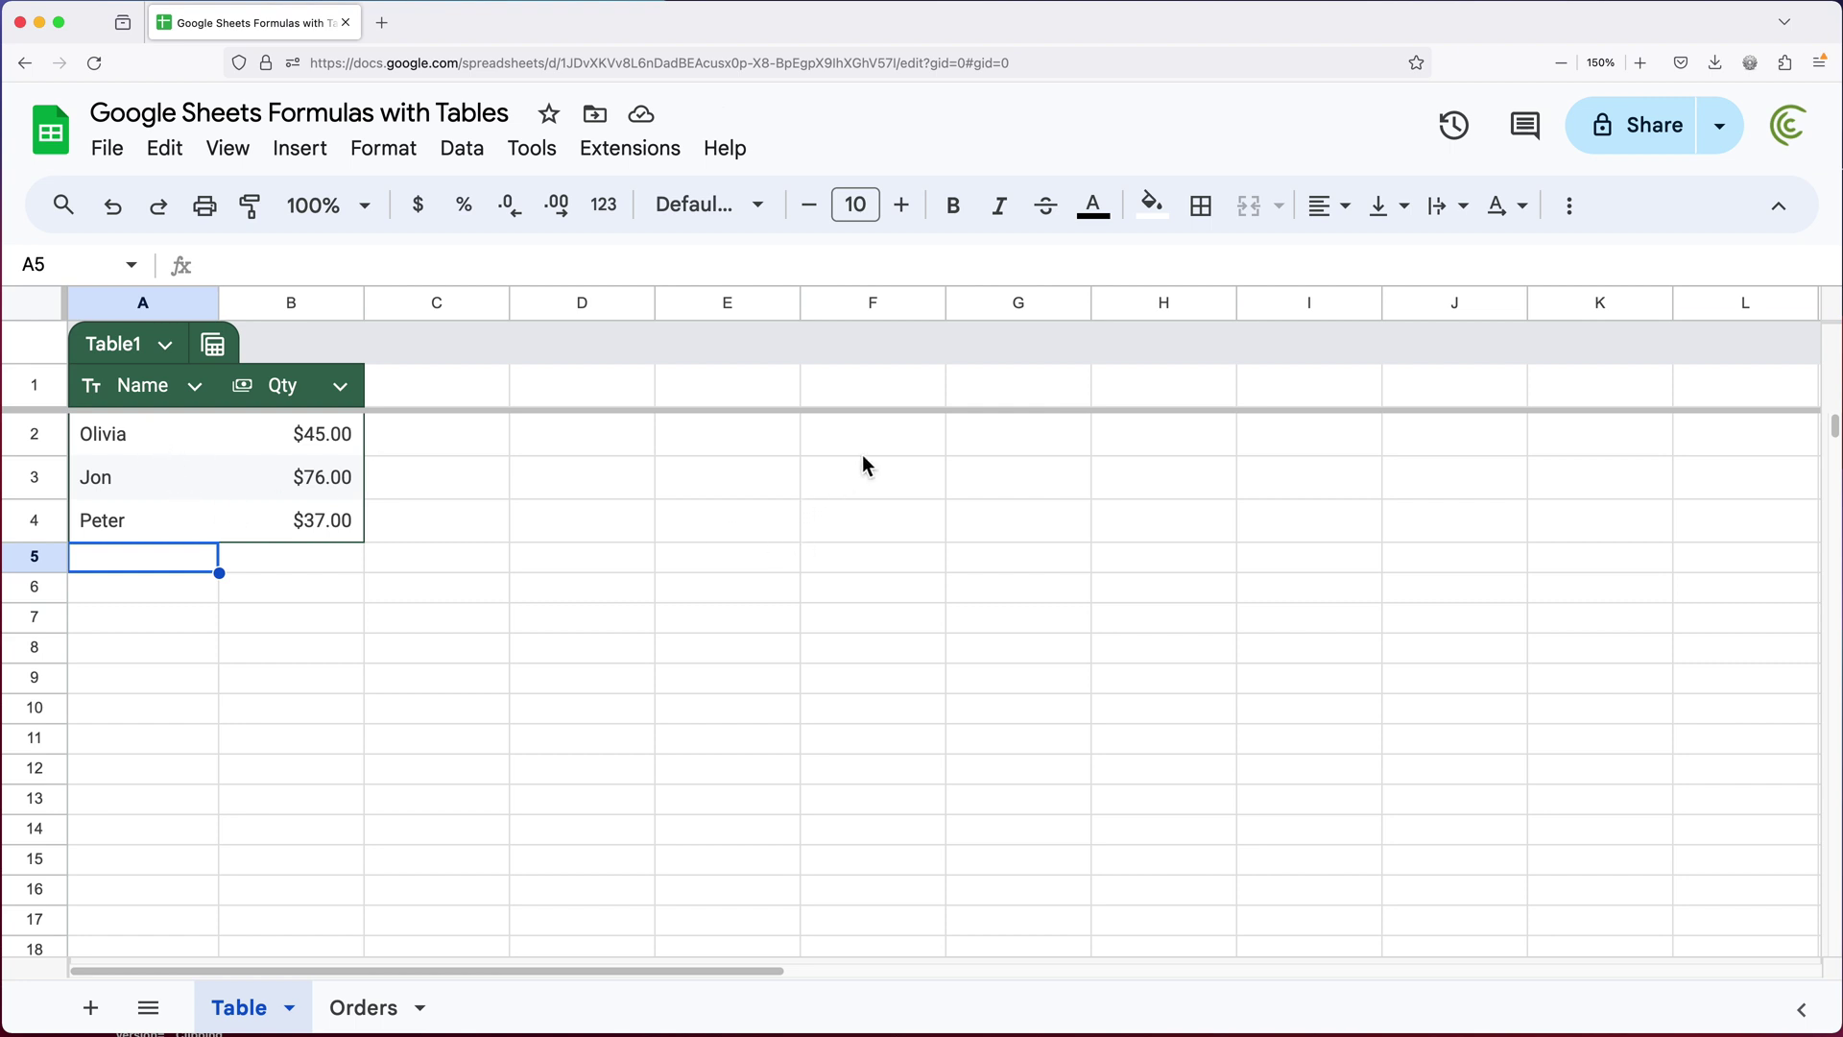
# Enter the label "Total" in F2, outside the table
pyautogui.moveTo(326, 436); pyautogui.dragTo(320, 518)
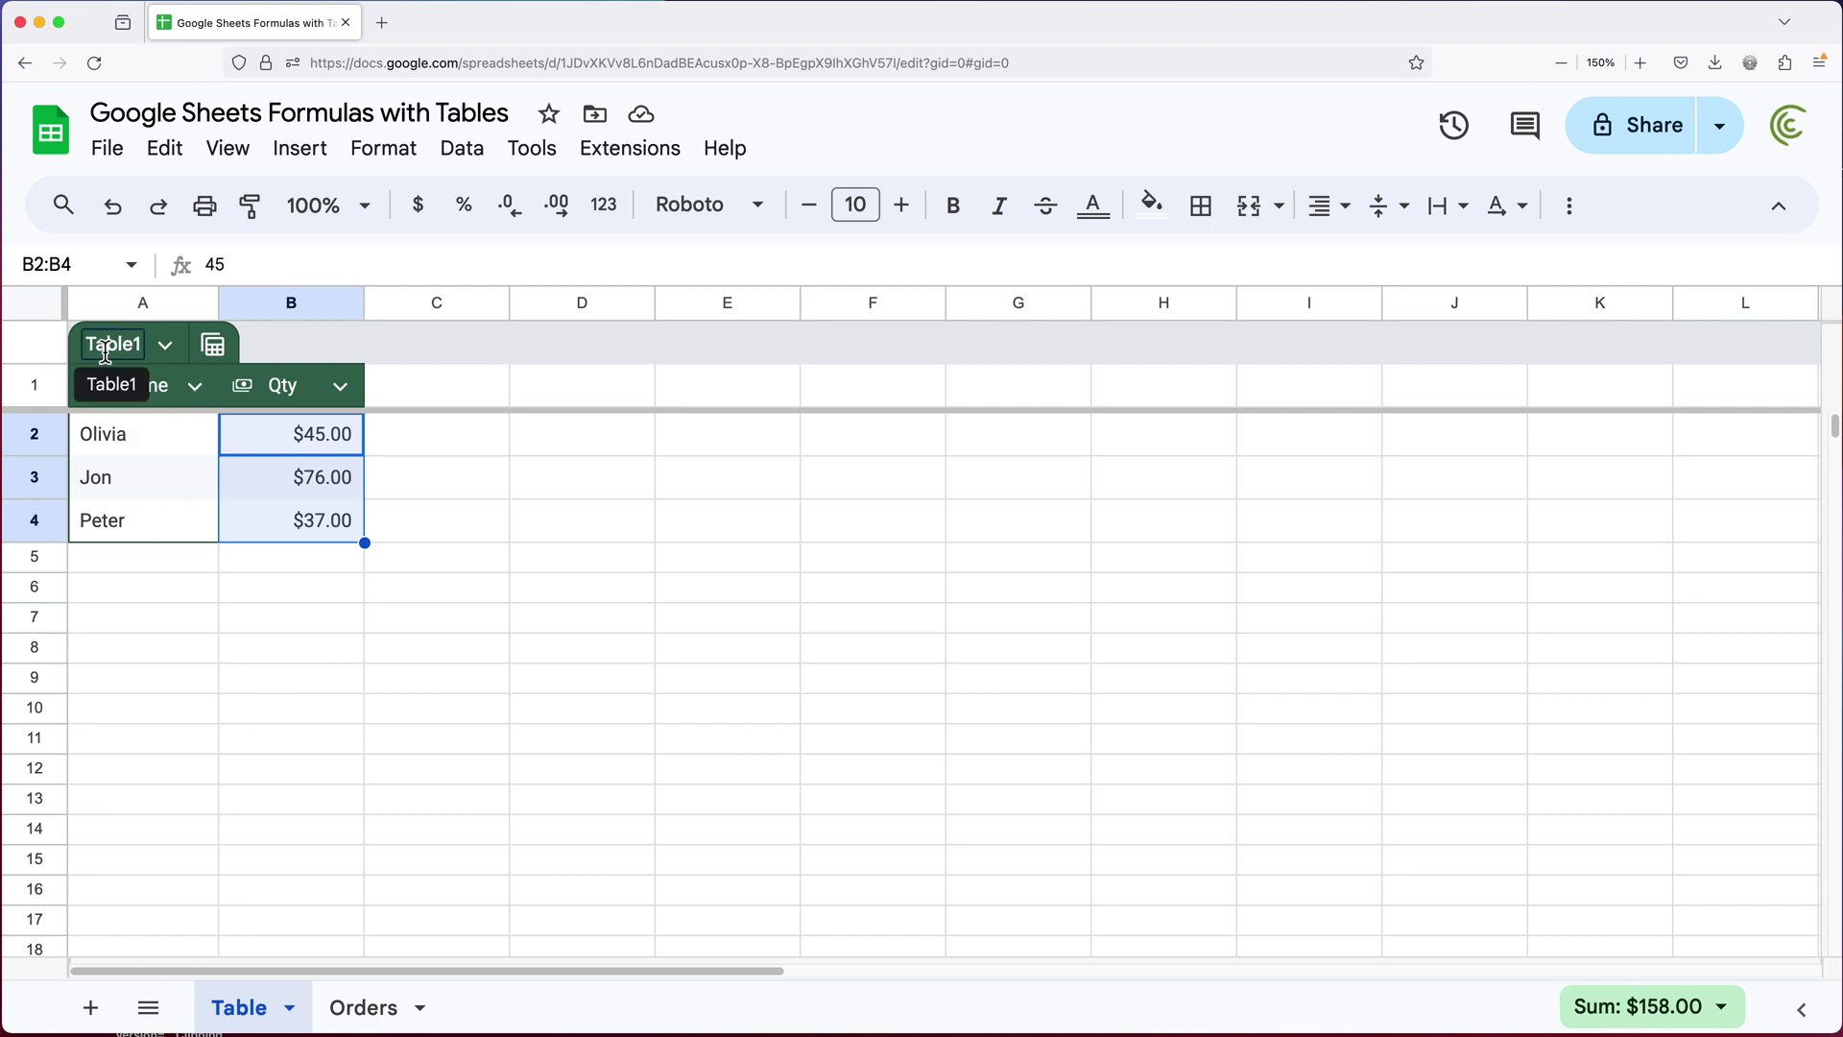
pyautogui.click(831, 436)
pyautogui.write('Total')
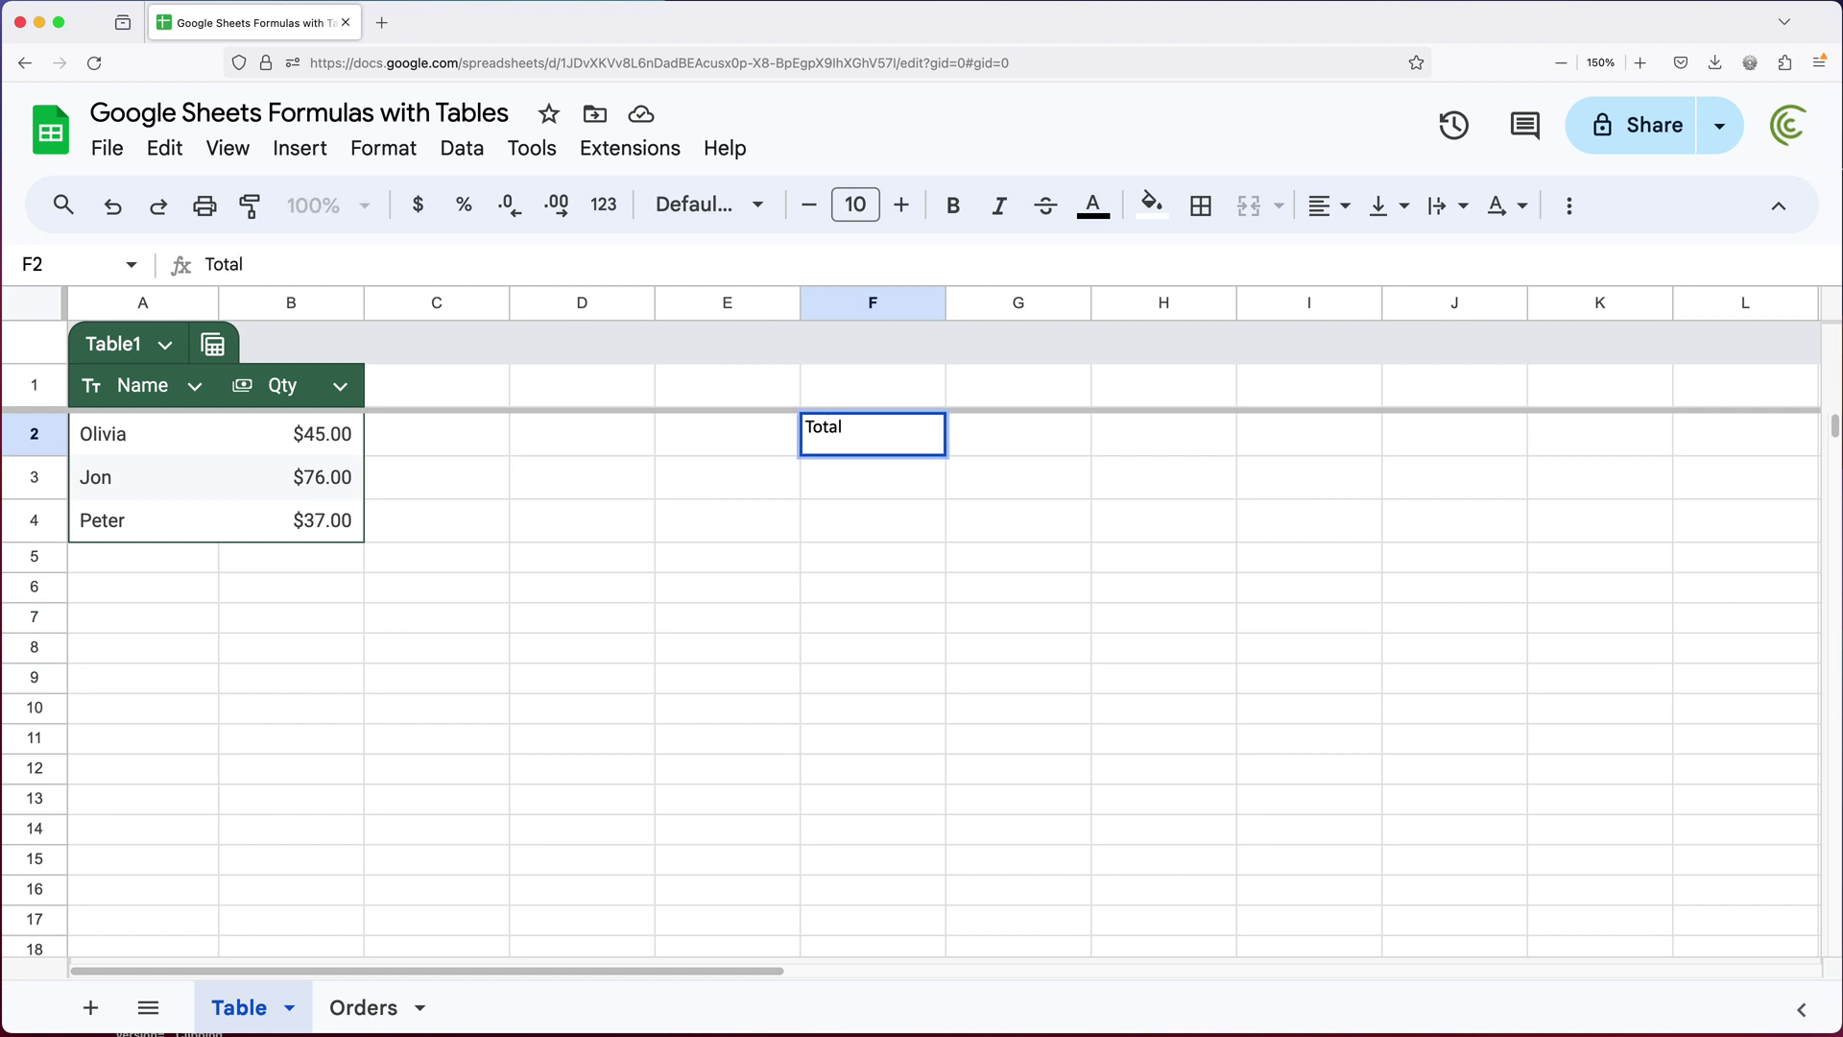
pyautogui.press('Tab')
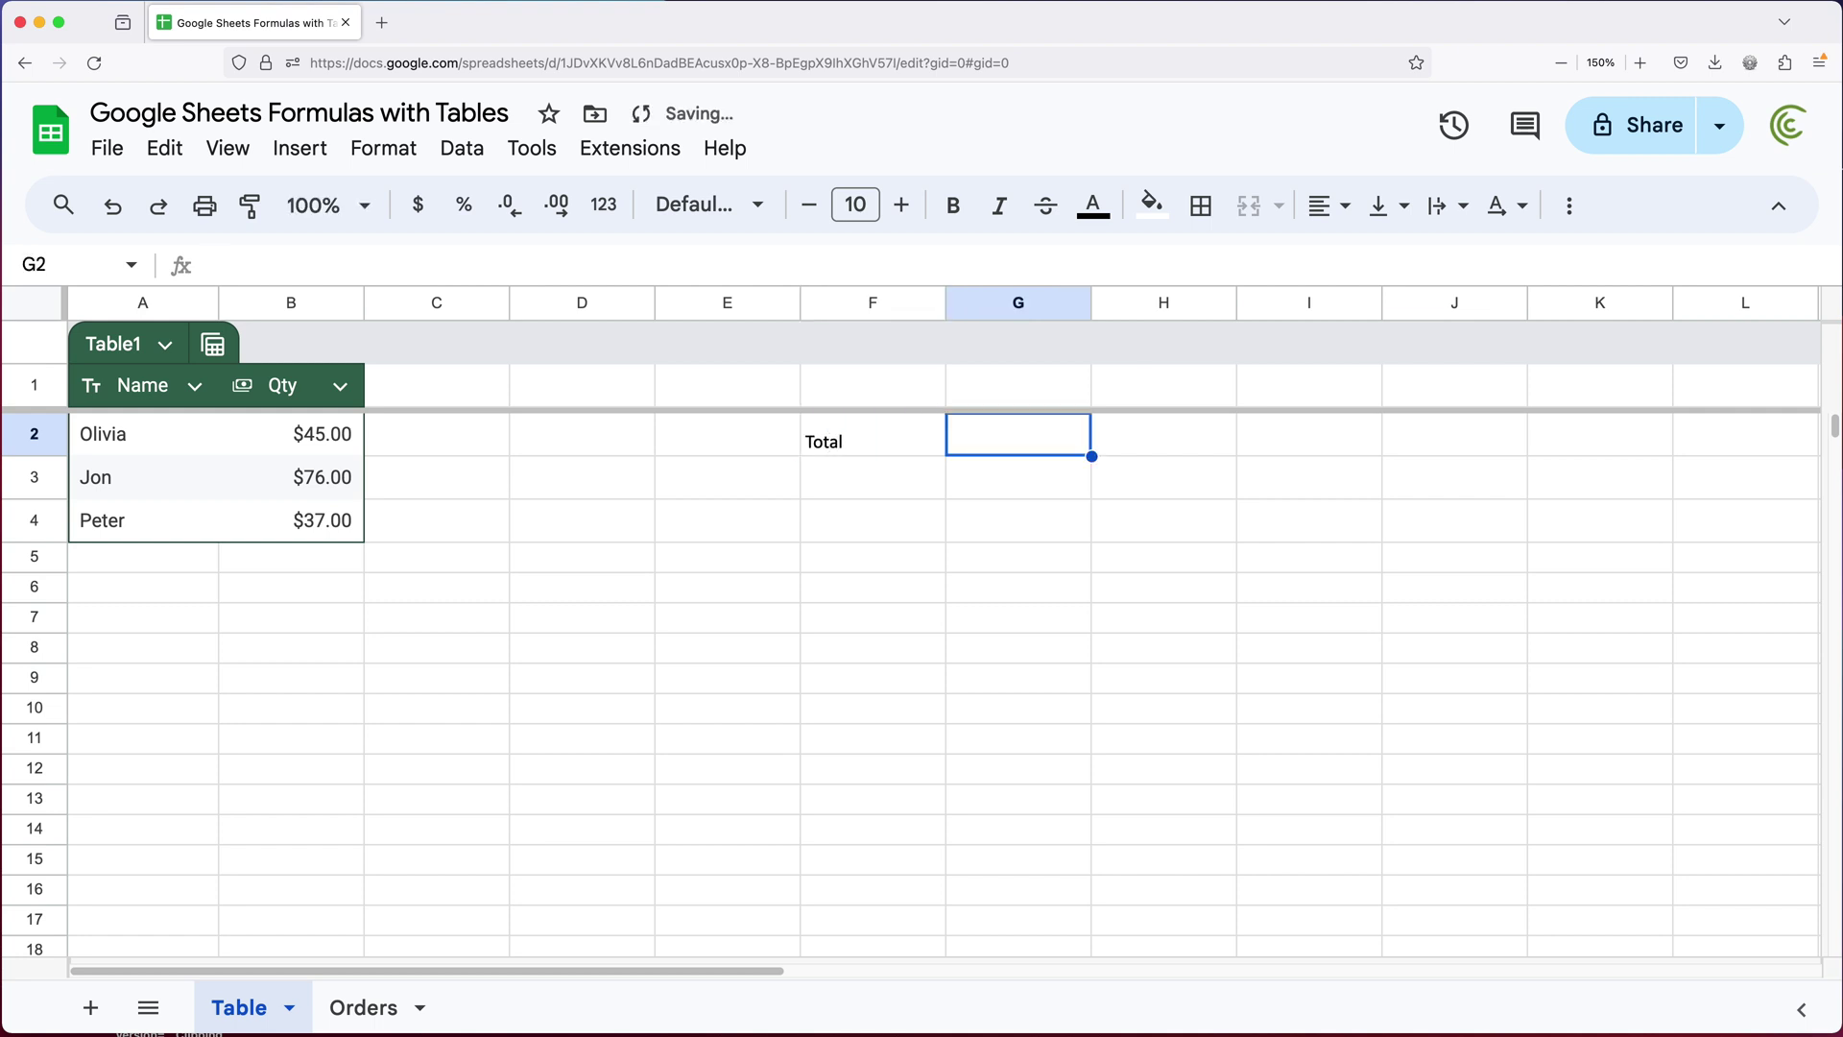
# Enter the formula =SUM(Table1[Qty]) in G2 to total the table's Qty column
pyautogui.write('=SUM')
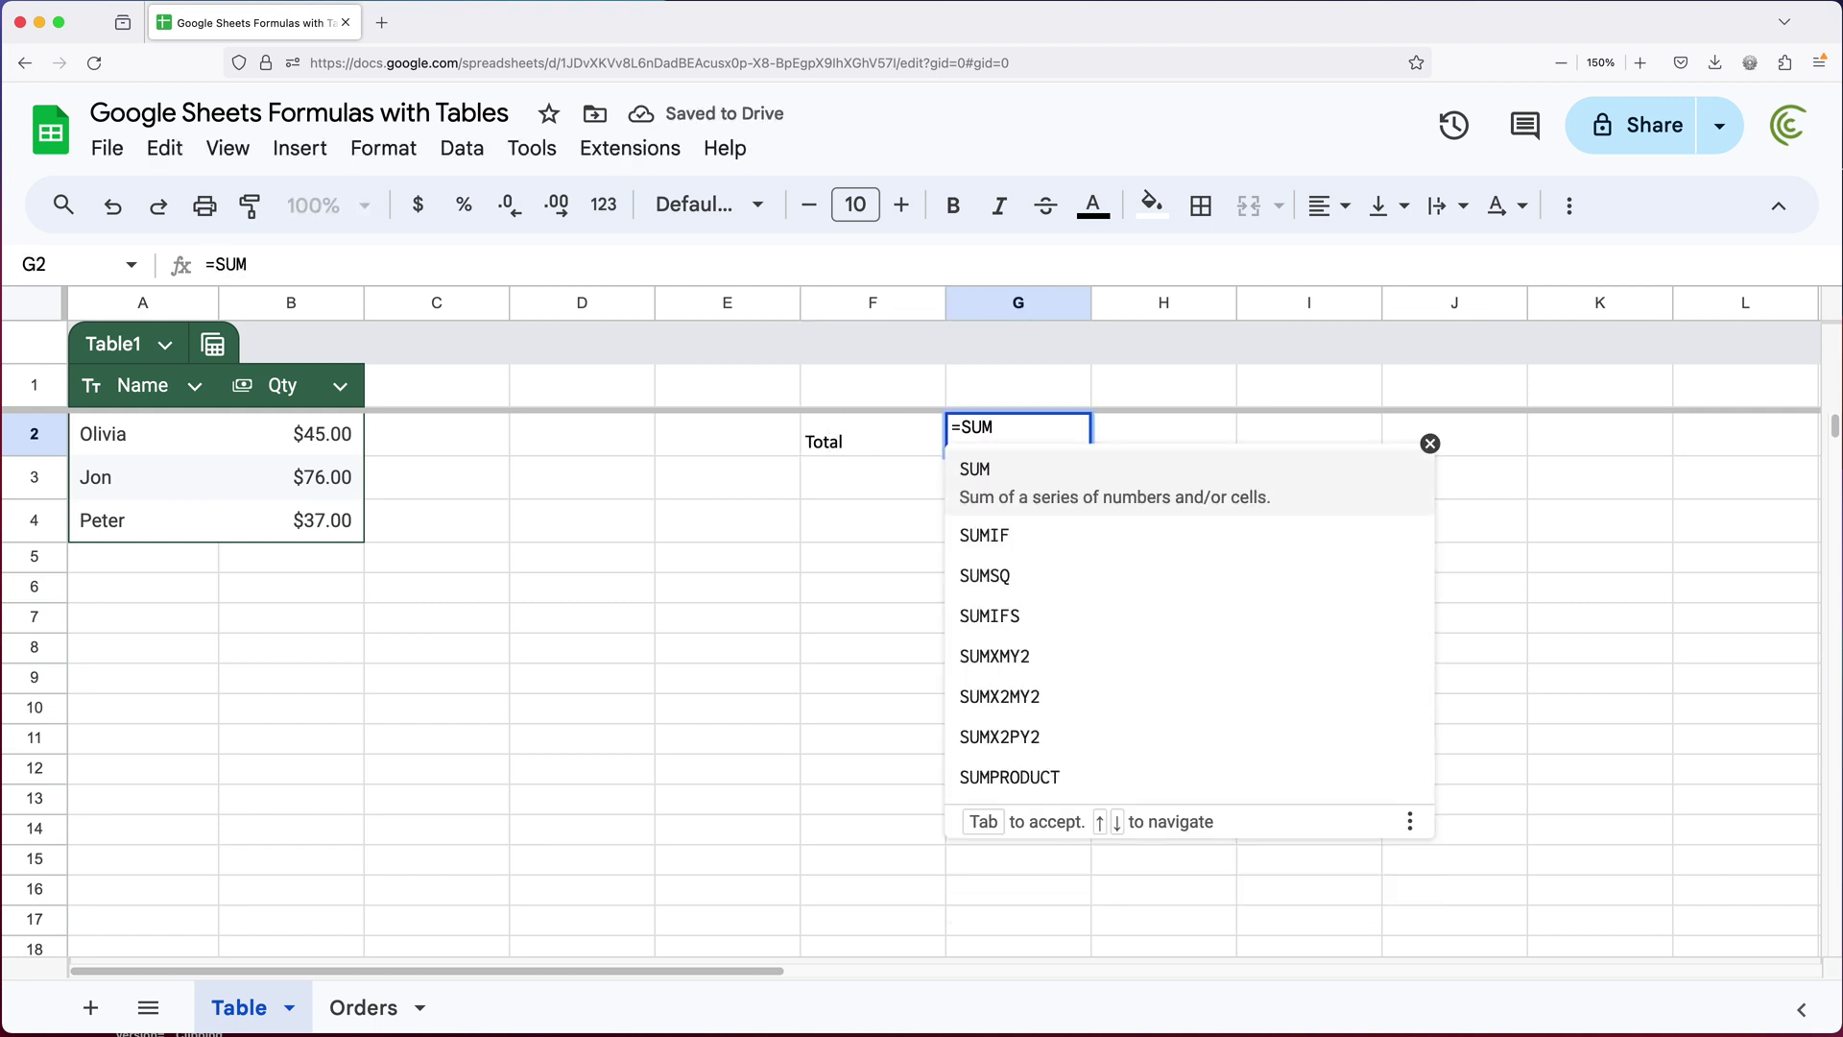
pyautogui.write('(')
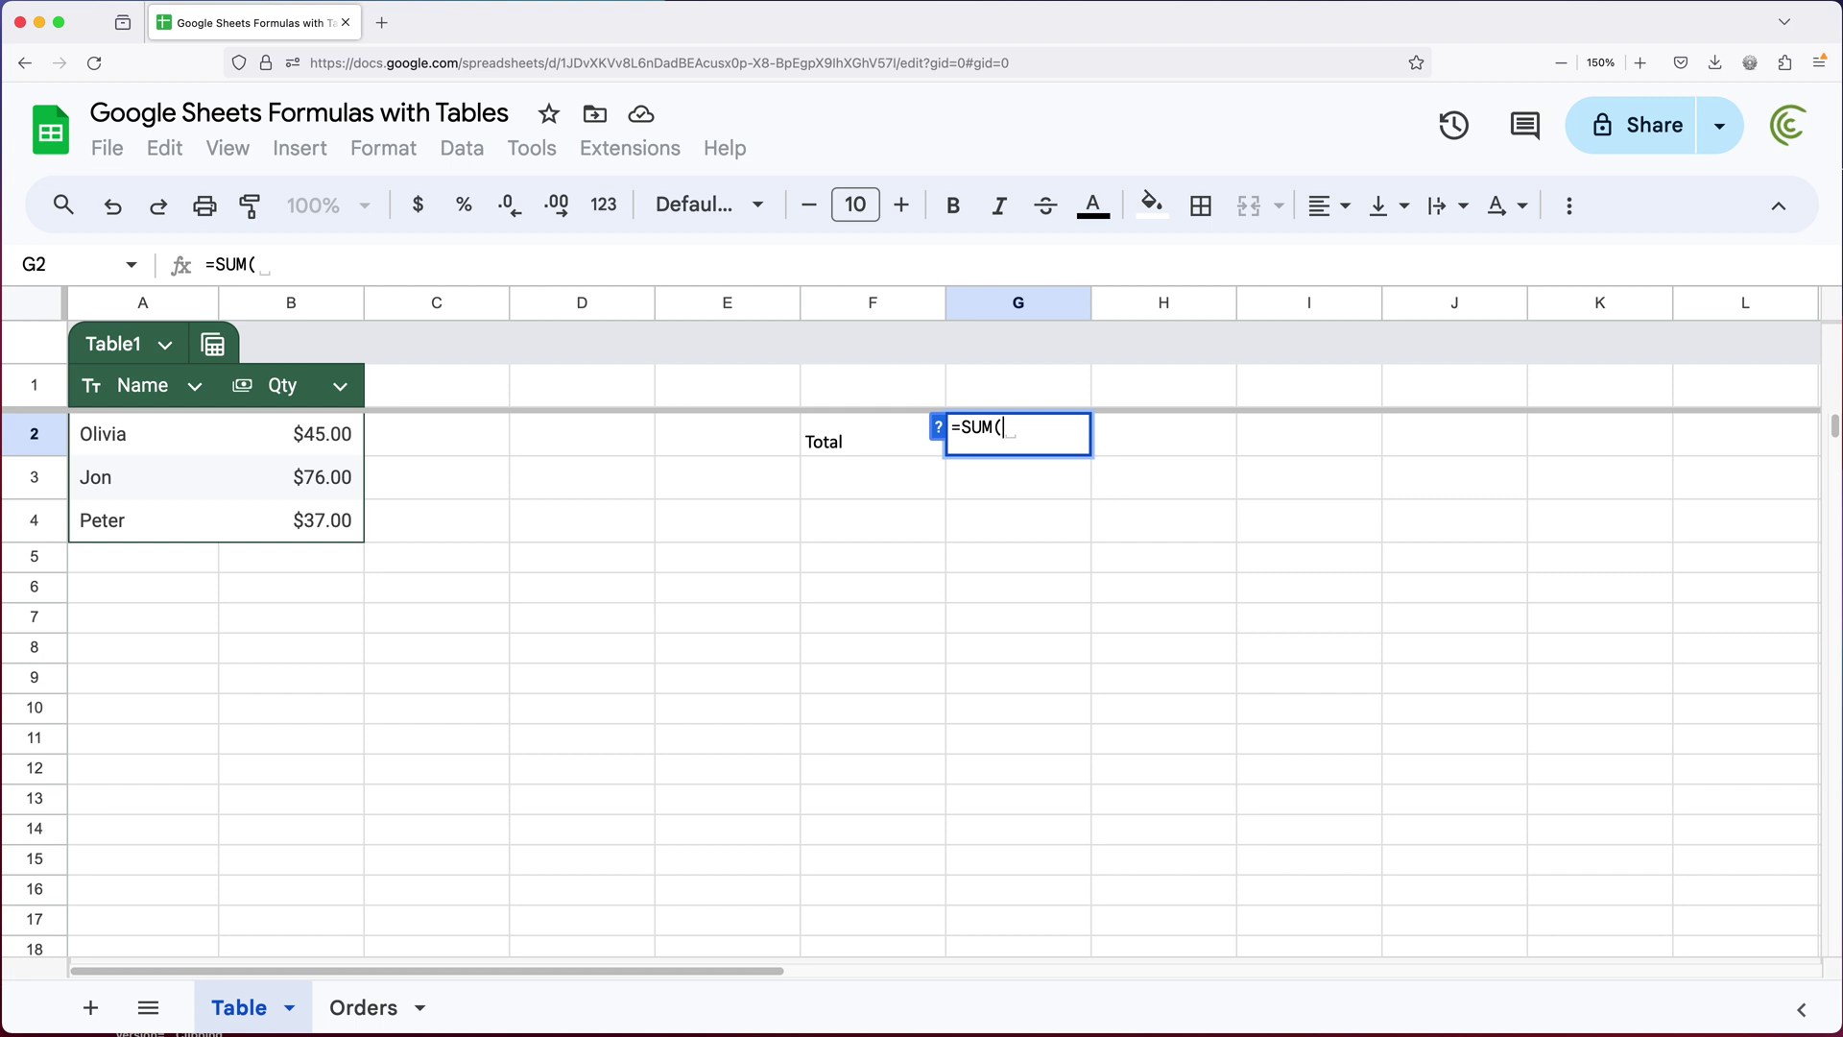
pyautogui.write('T')
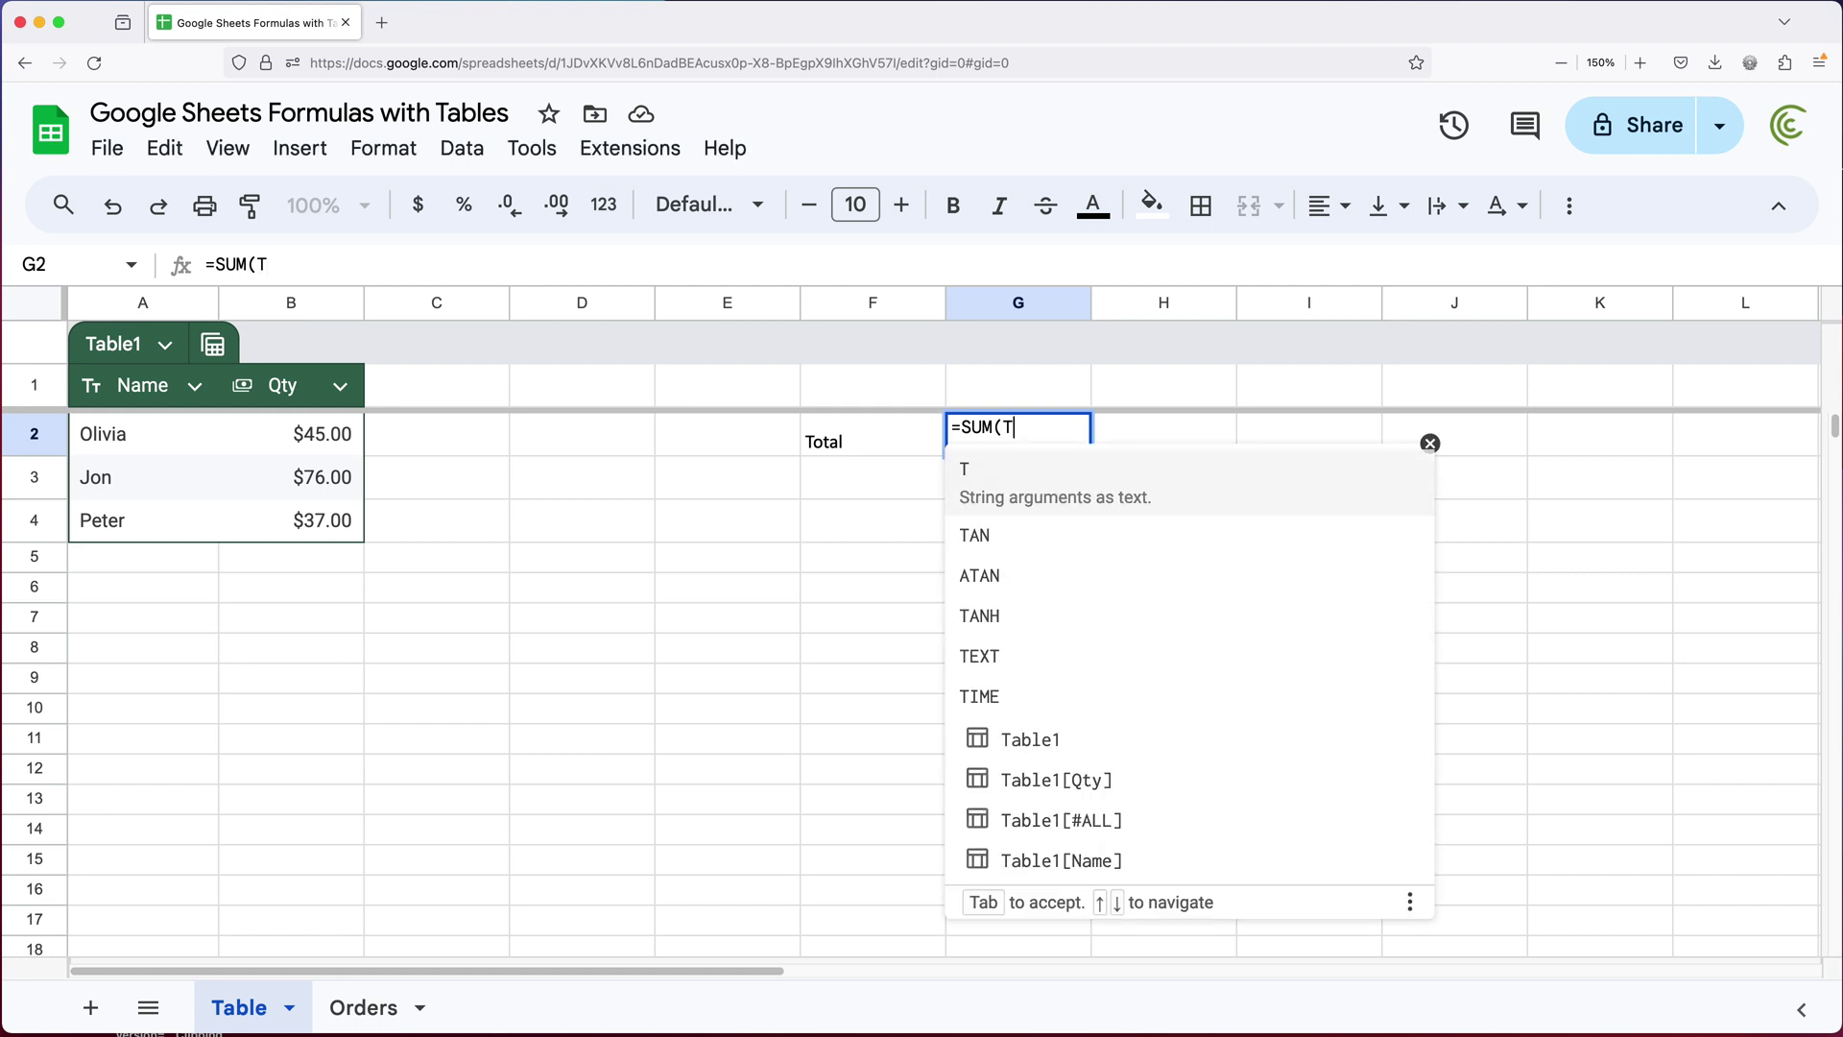
pyautogui.write('abl')
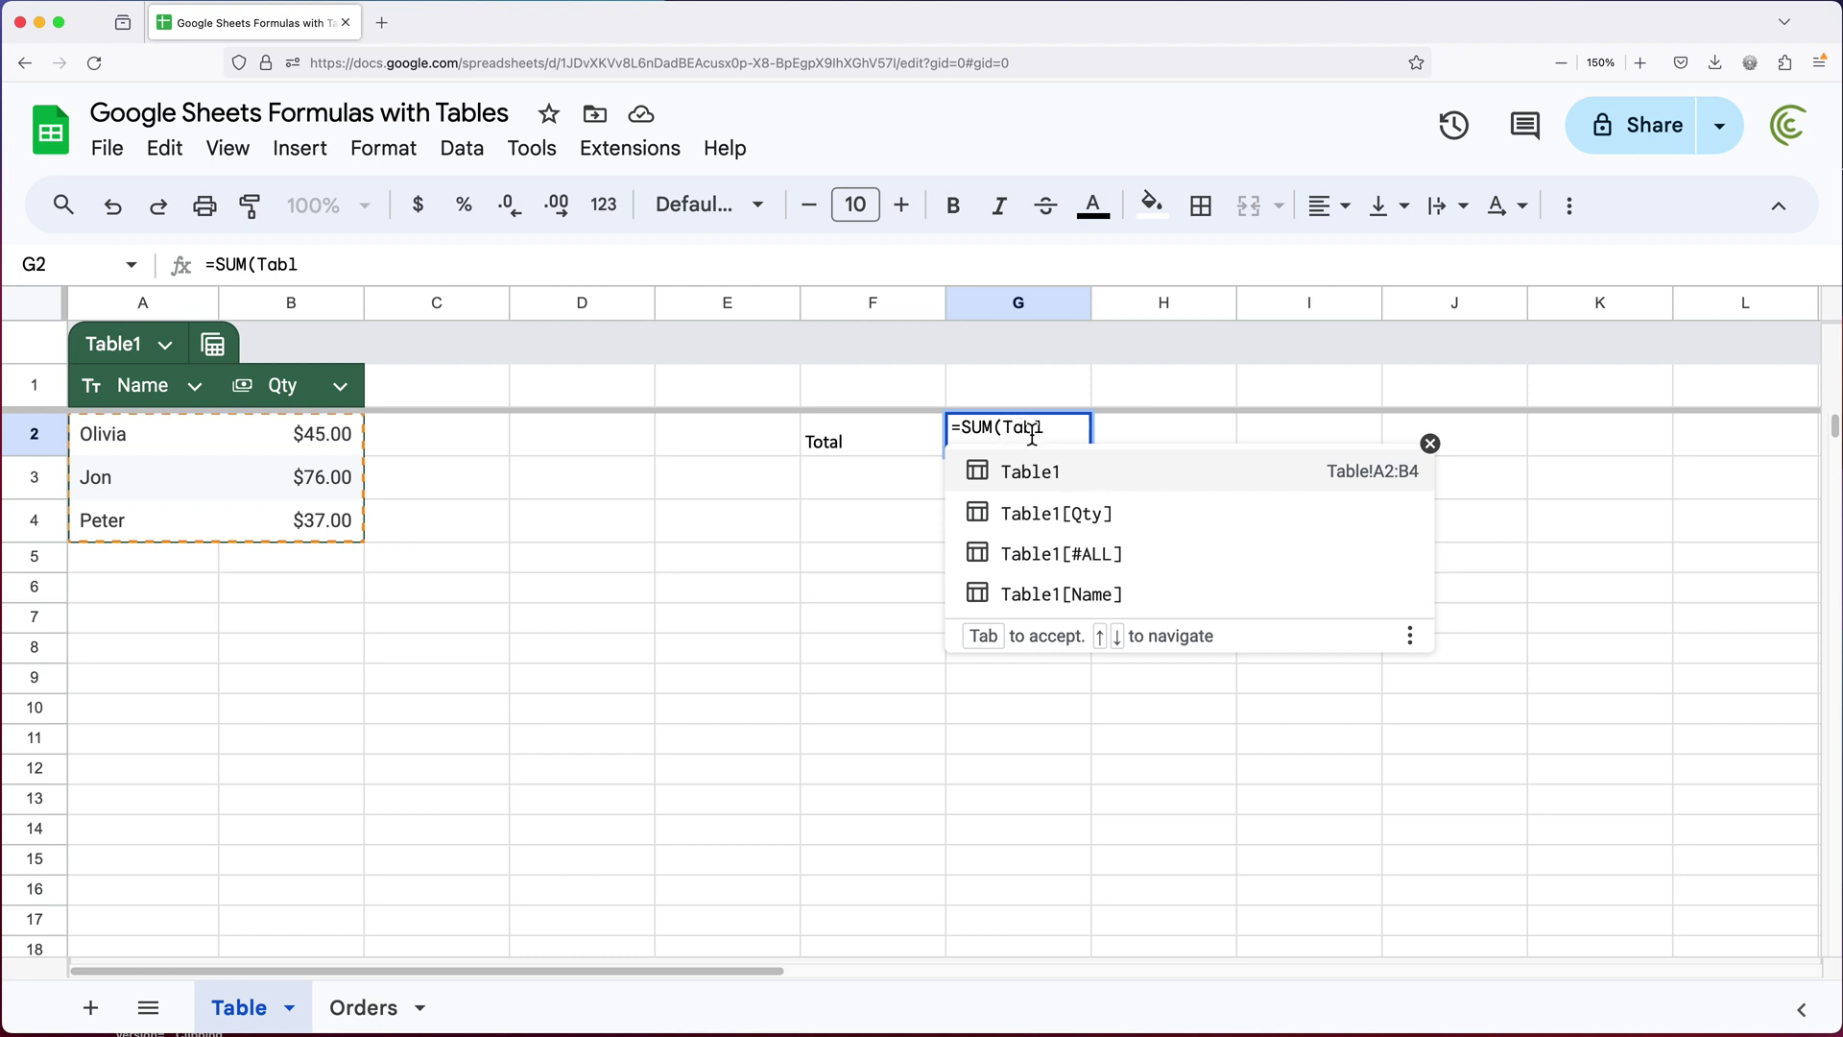
pyautogui.click(1109, 528)
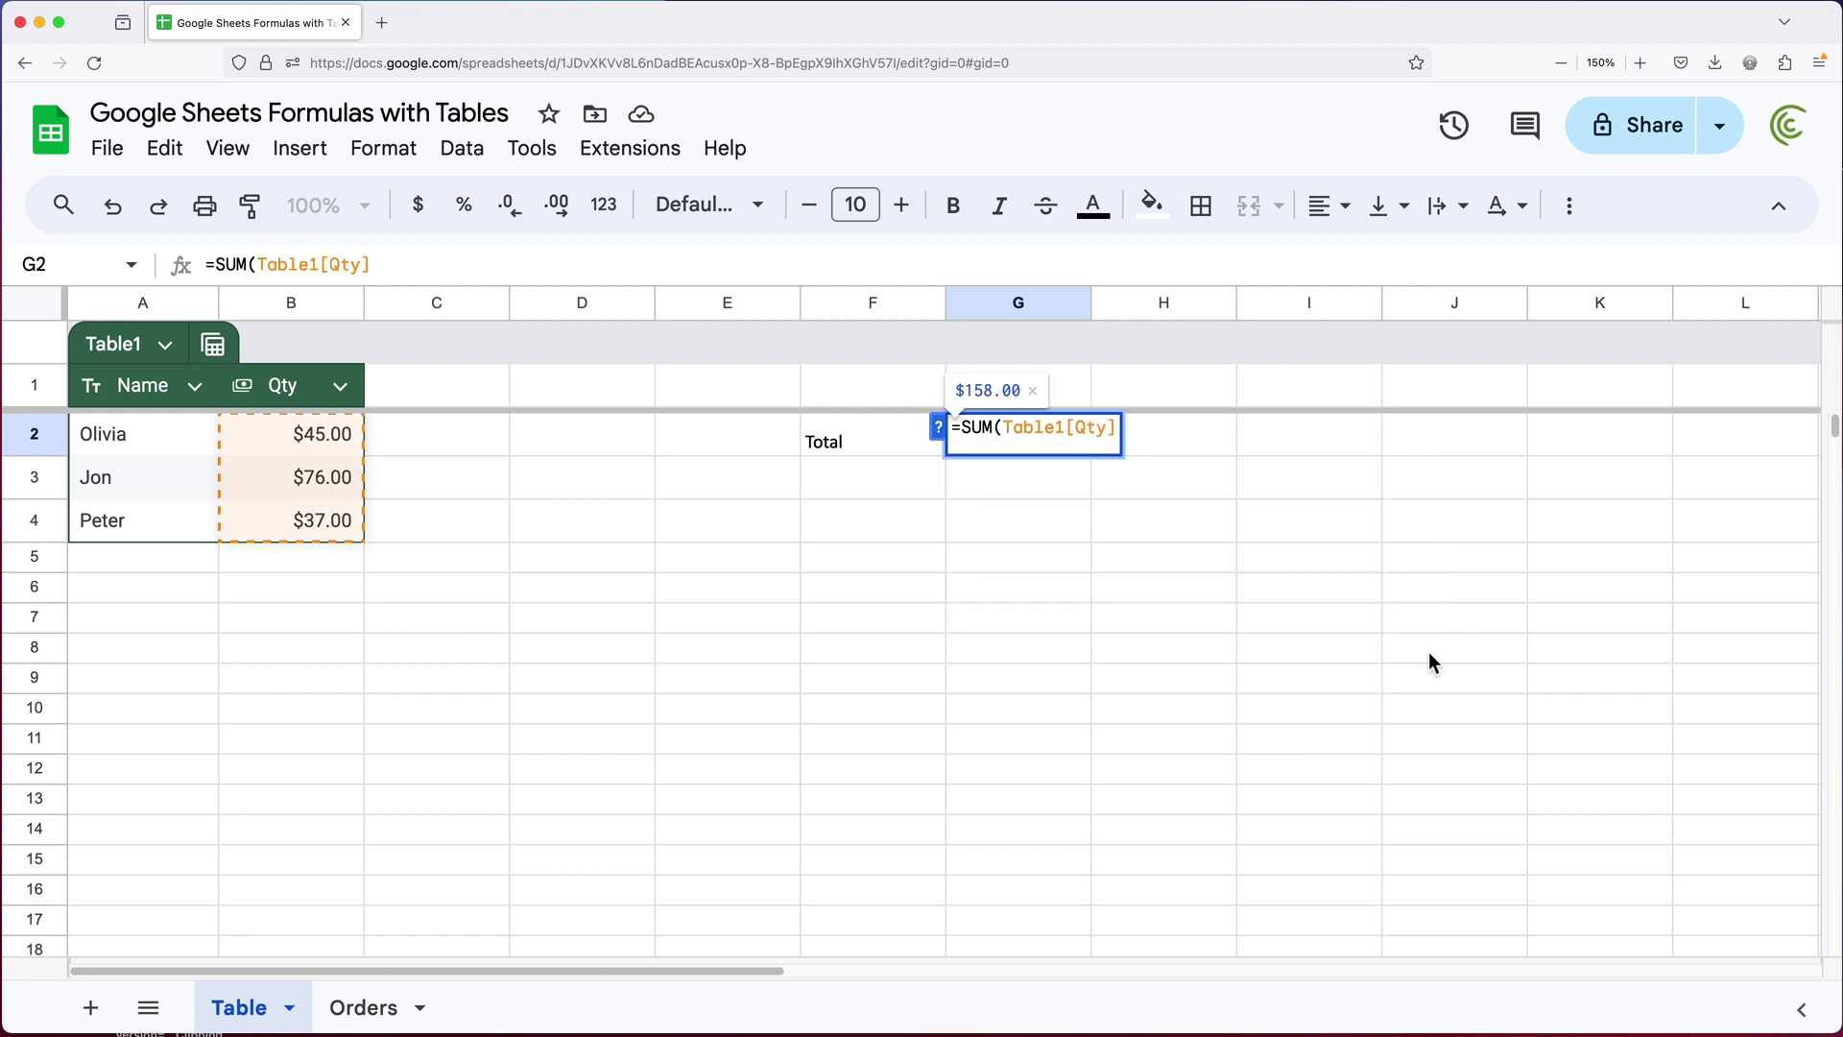
pyautogui.write(')')
pyautogui.press('Return')
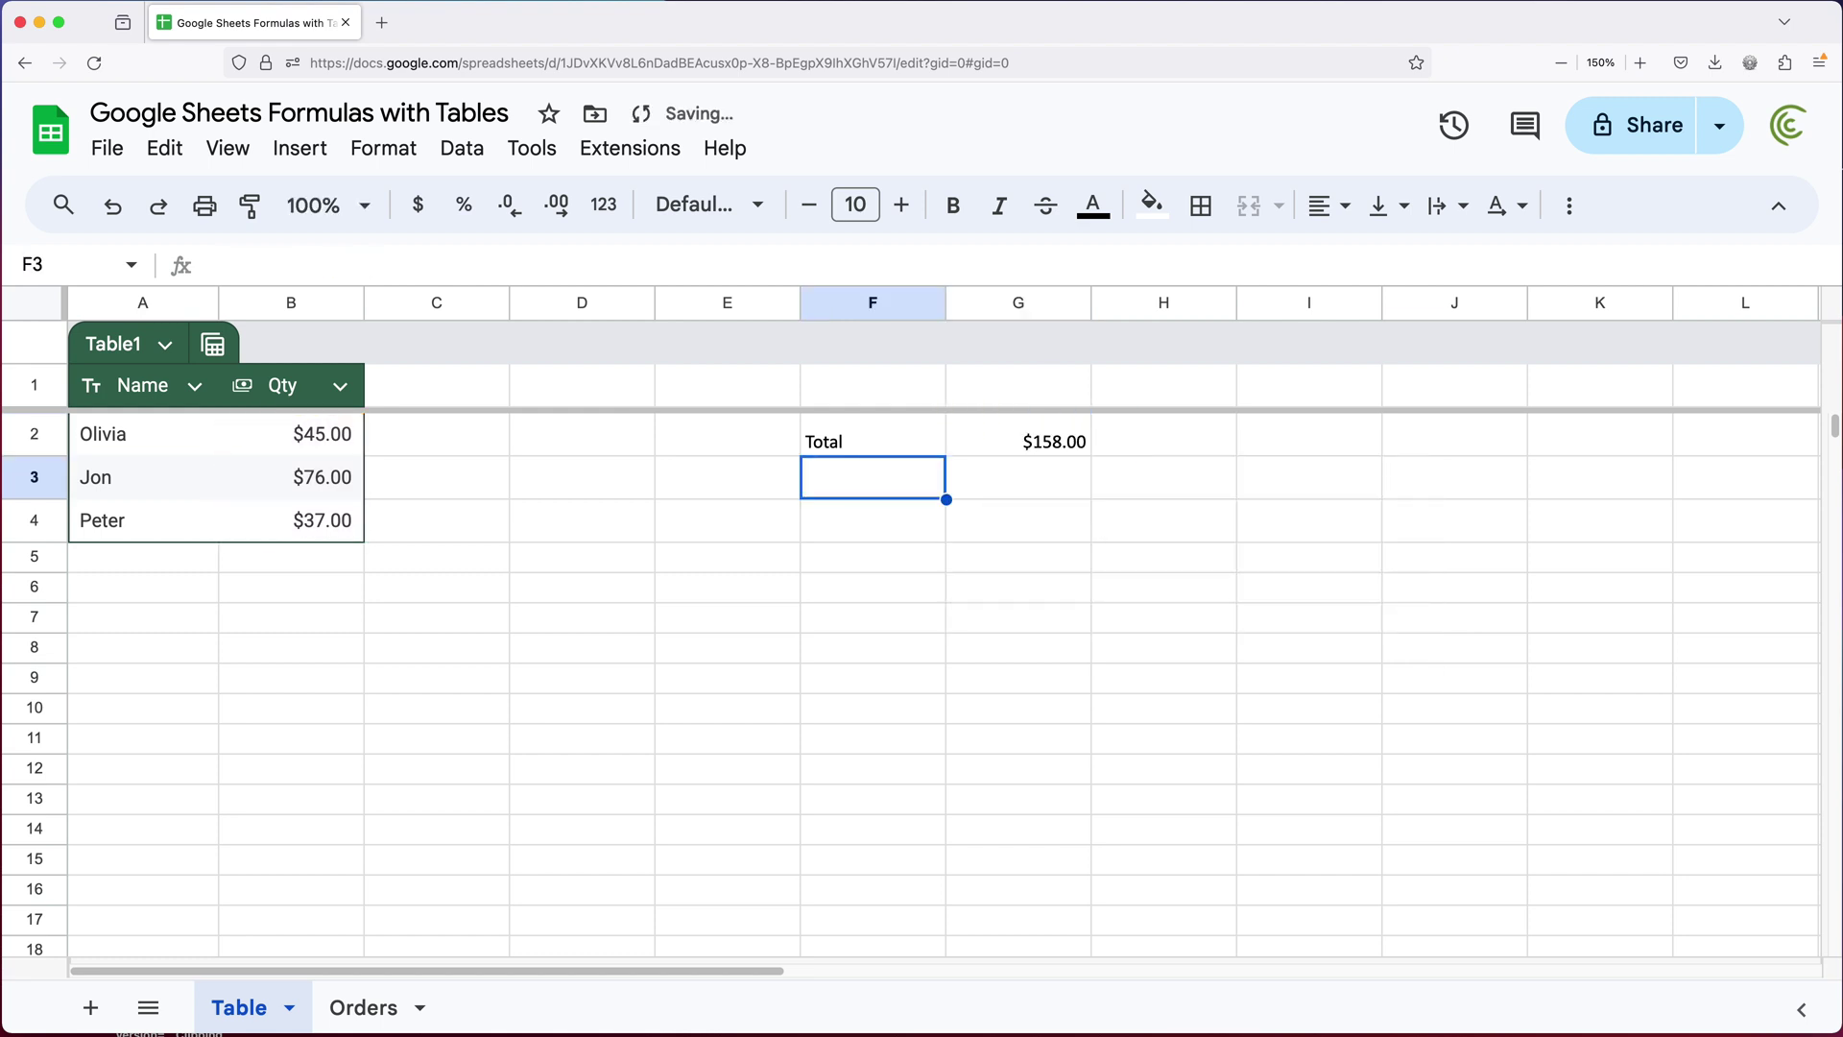
pyautogui.press('Right')
pyautogui.press('Right')
pyautogui.press('Up')
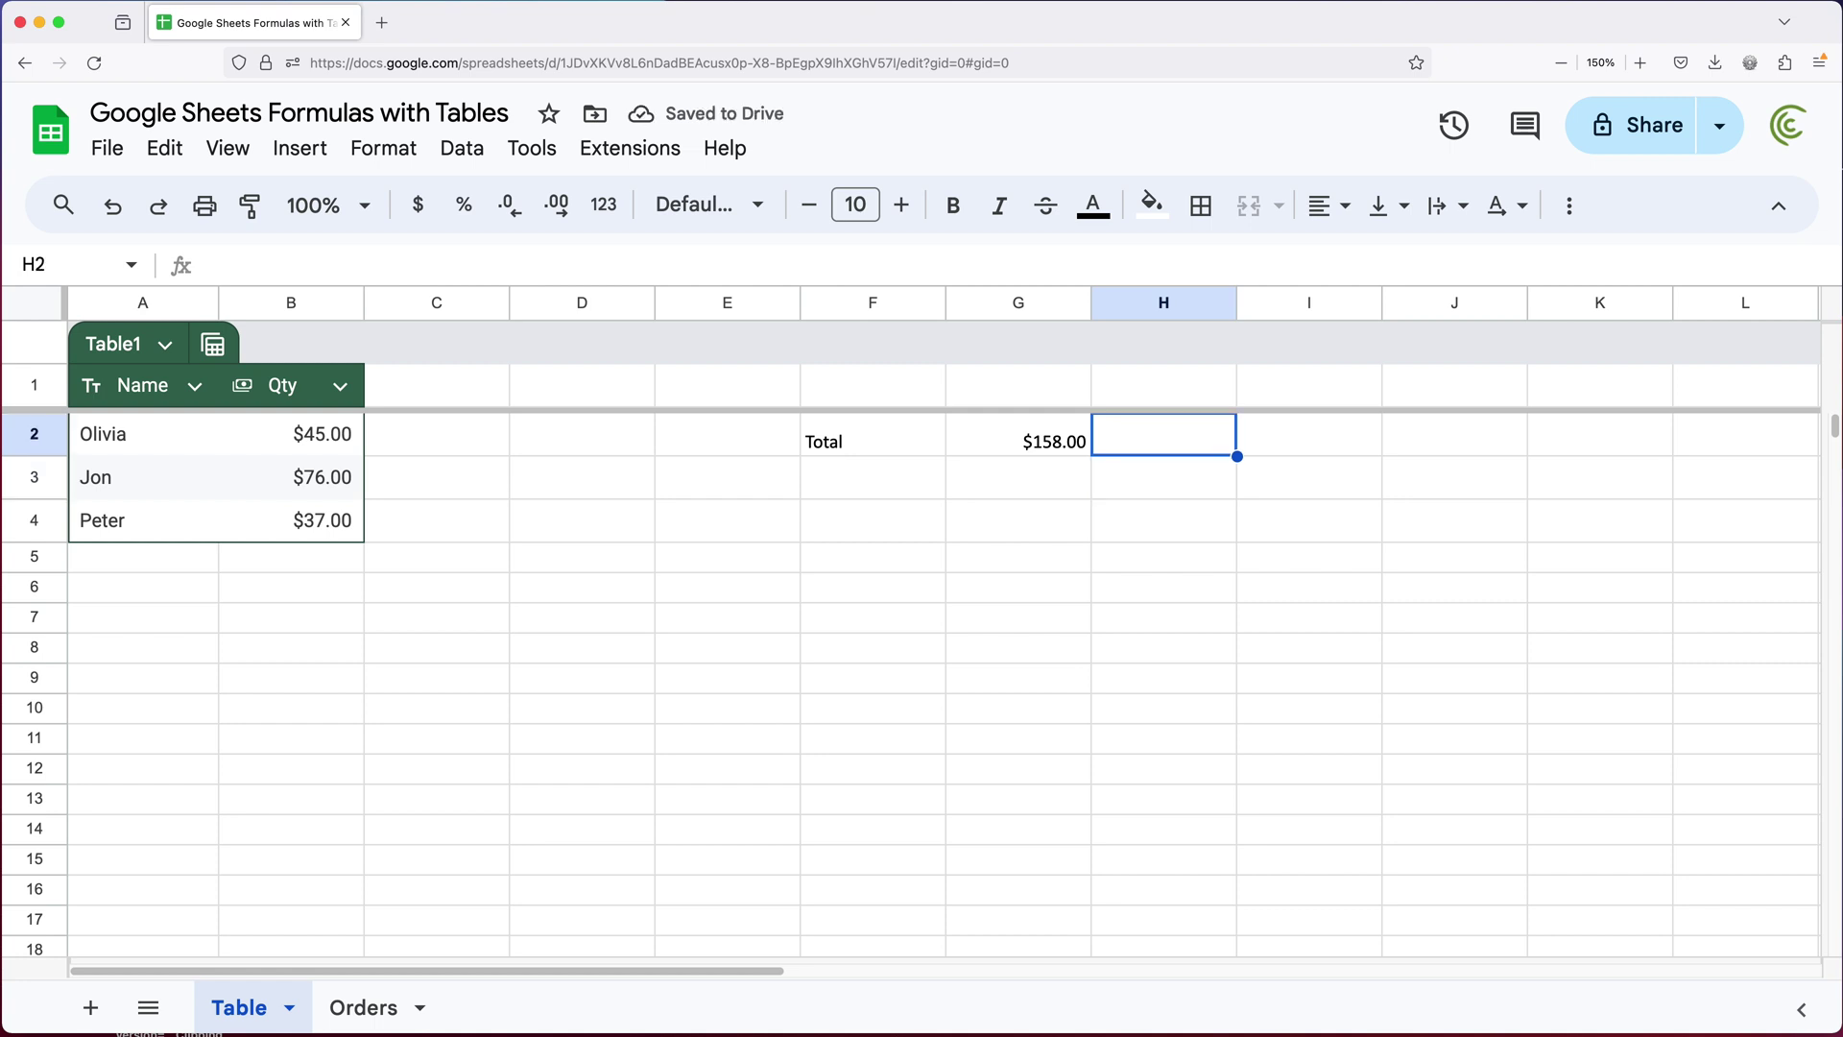
pyautogui.write('=SUM(')
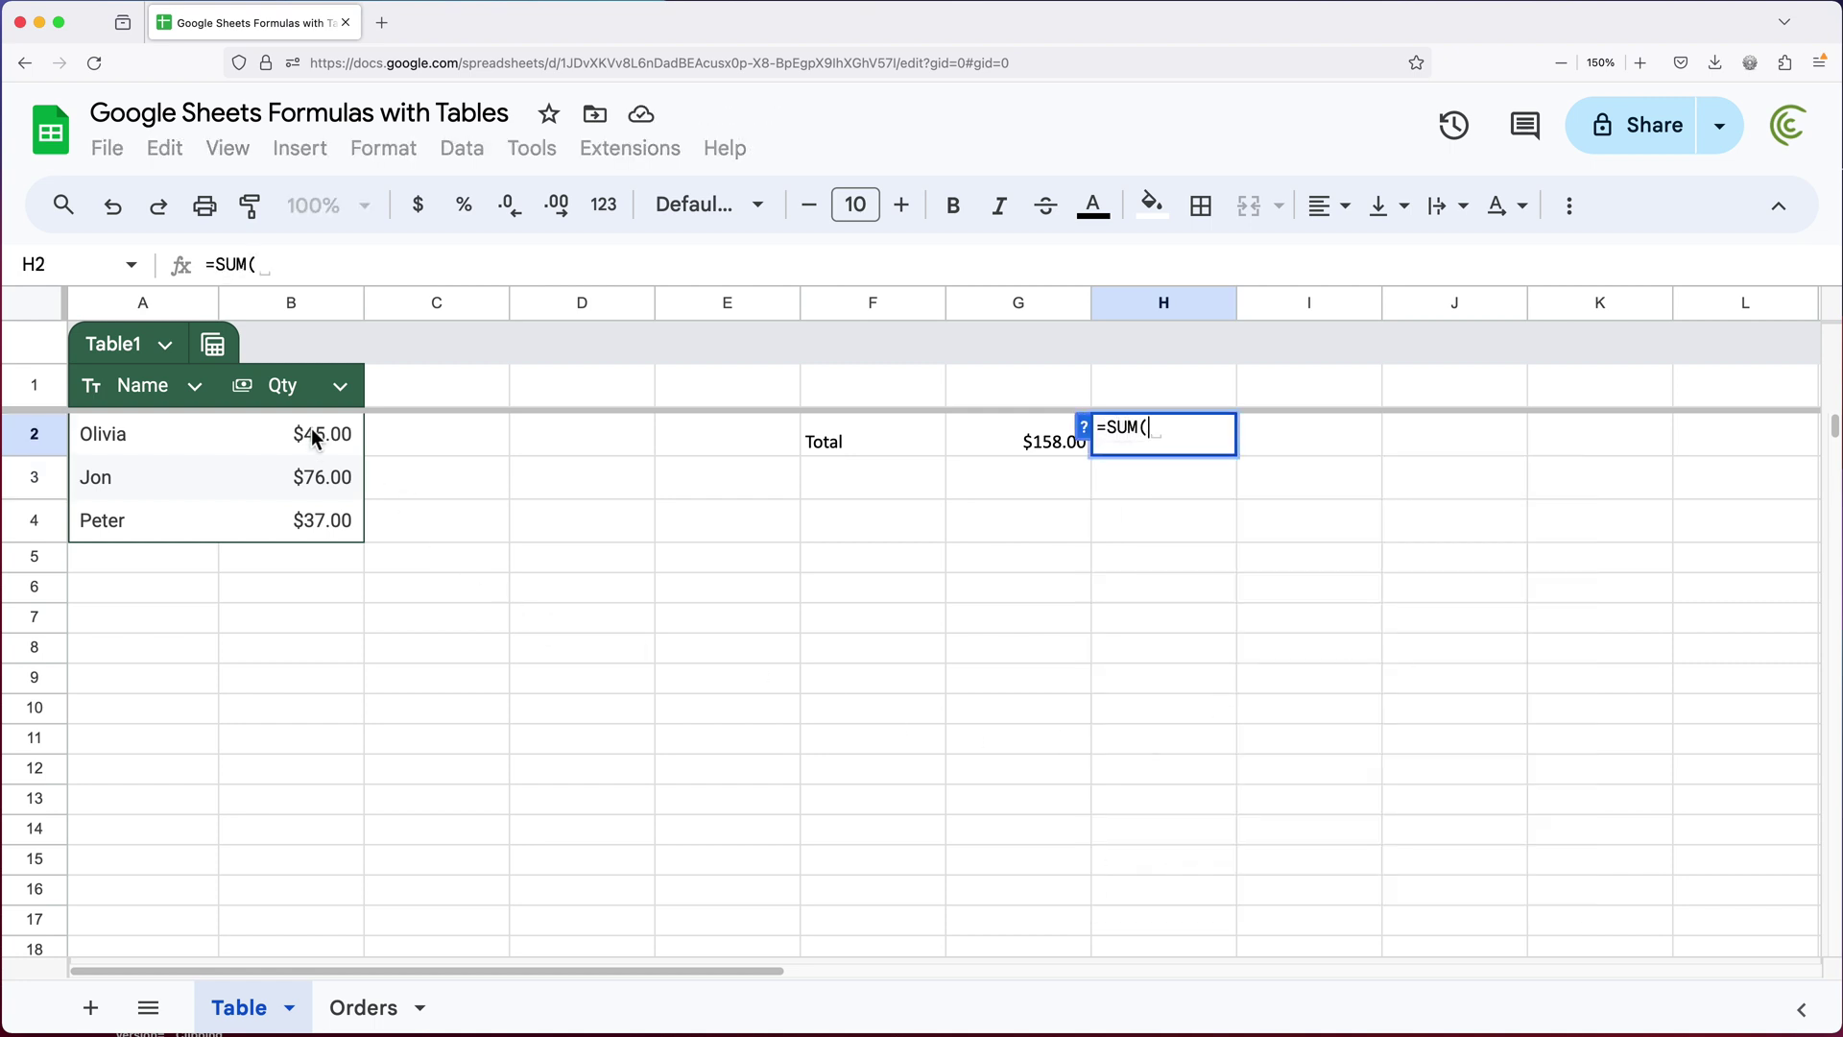
pyautogui.moveTo(312, 439); pyautogui.dragTo(320, 527)
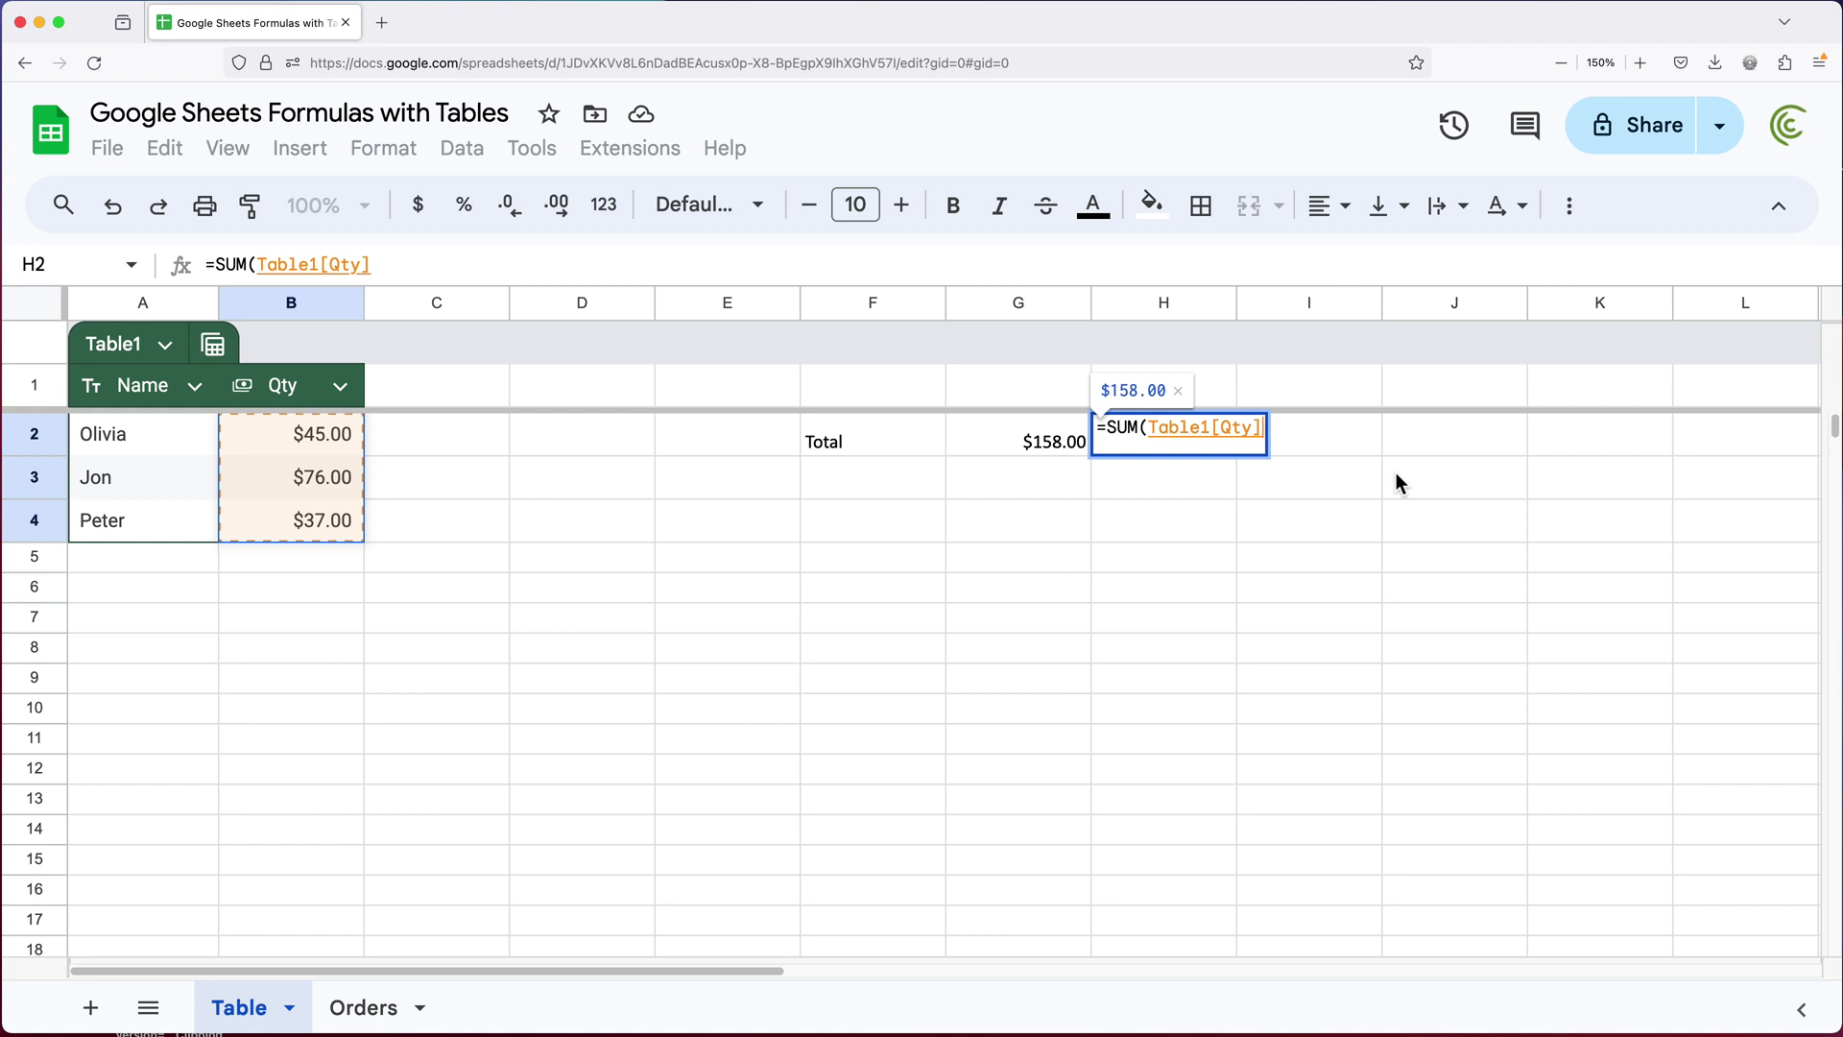
pyautogui.press('Escape')
pyautogui.doubleClick(1069, 442)
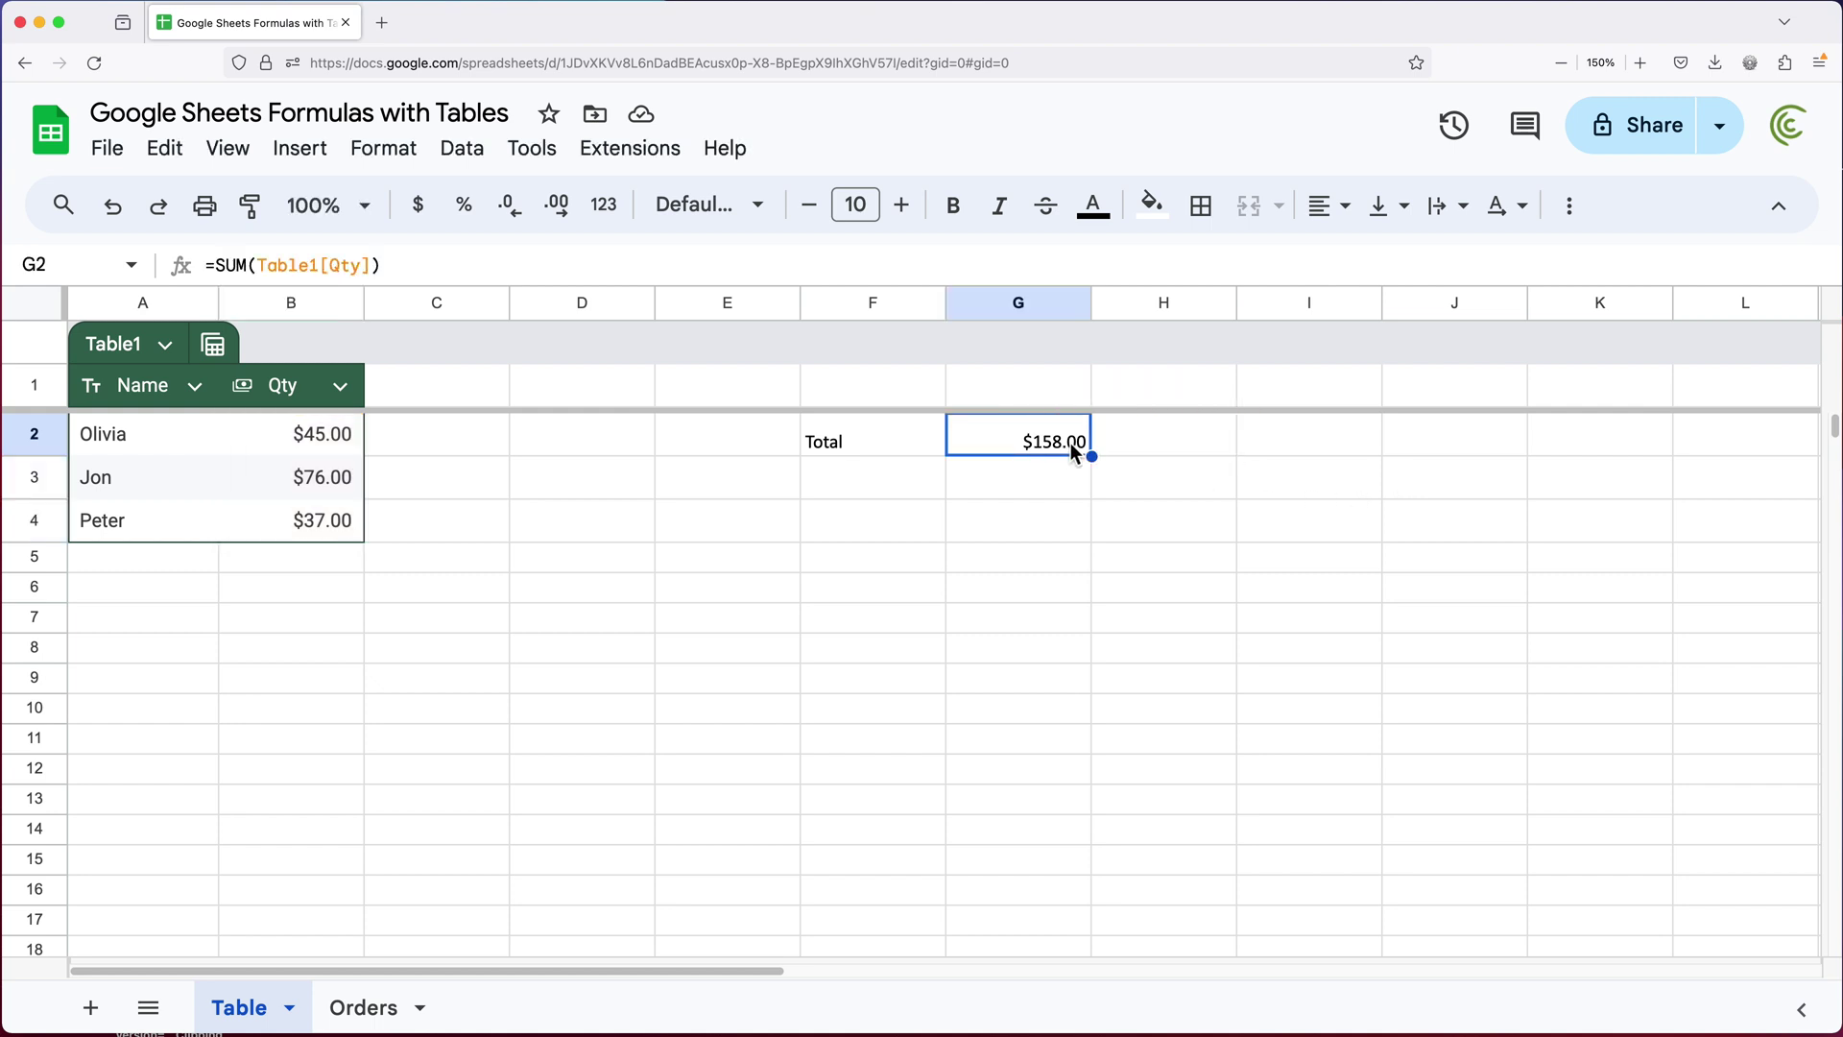
pyautogui.press('Escape')
# Enter the formula =SUM(B2:B4) in H2, beside the structured-reference total, to sum the same quantities with a fixed range
pyautogui.press('Right')
pyautogui.write('=SUM(')
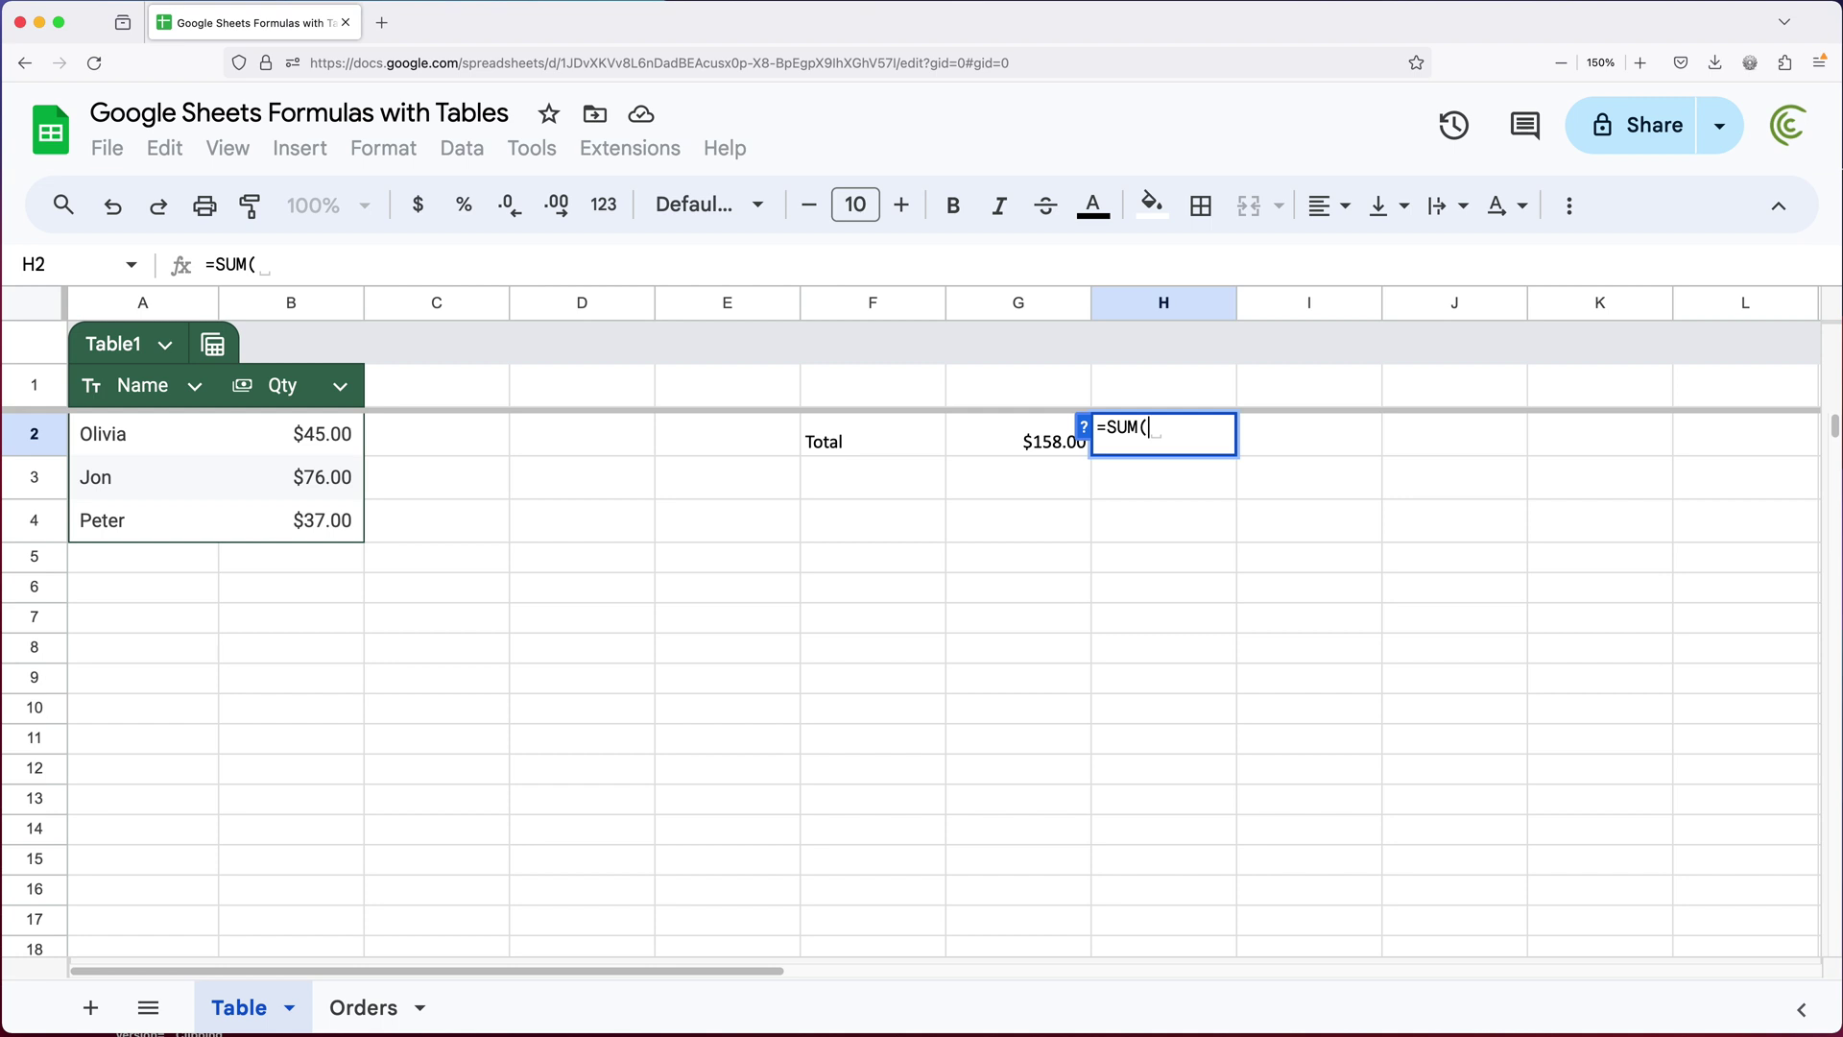
pyautogui.write('B2')
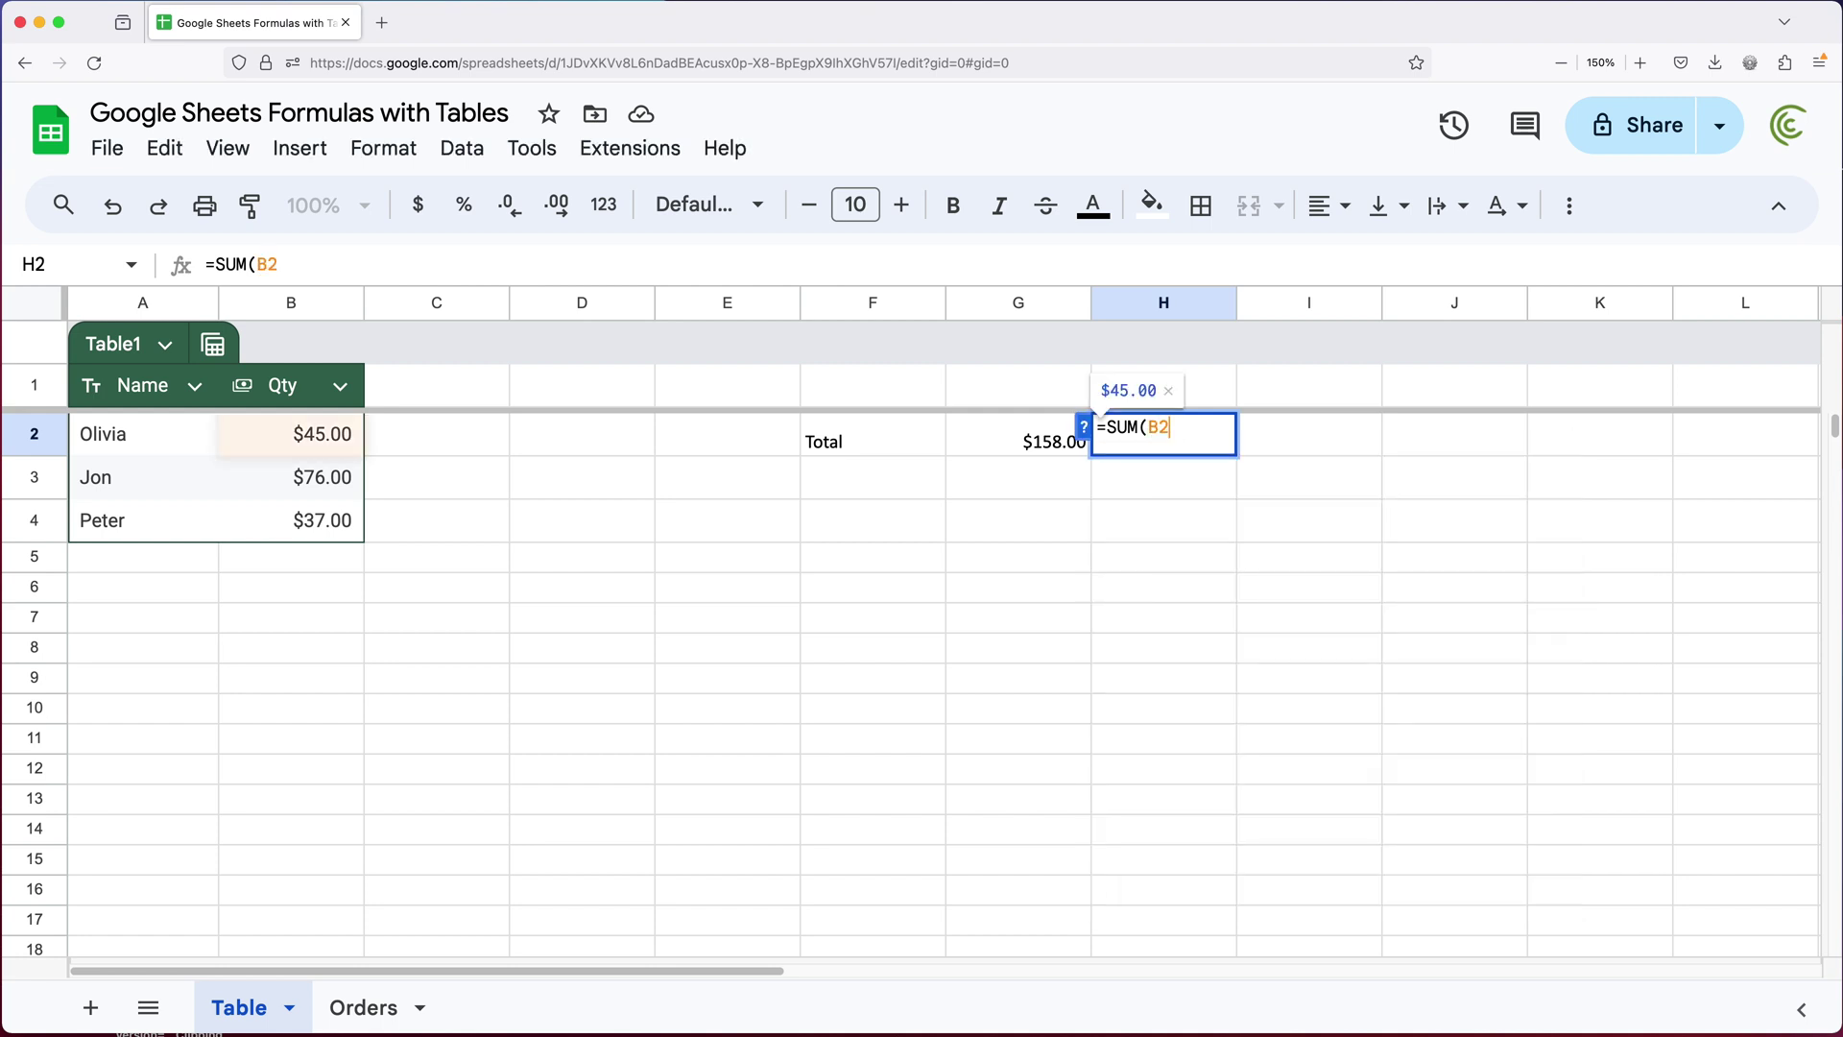
pyautogui.write(':B')
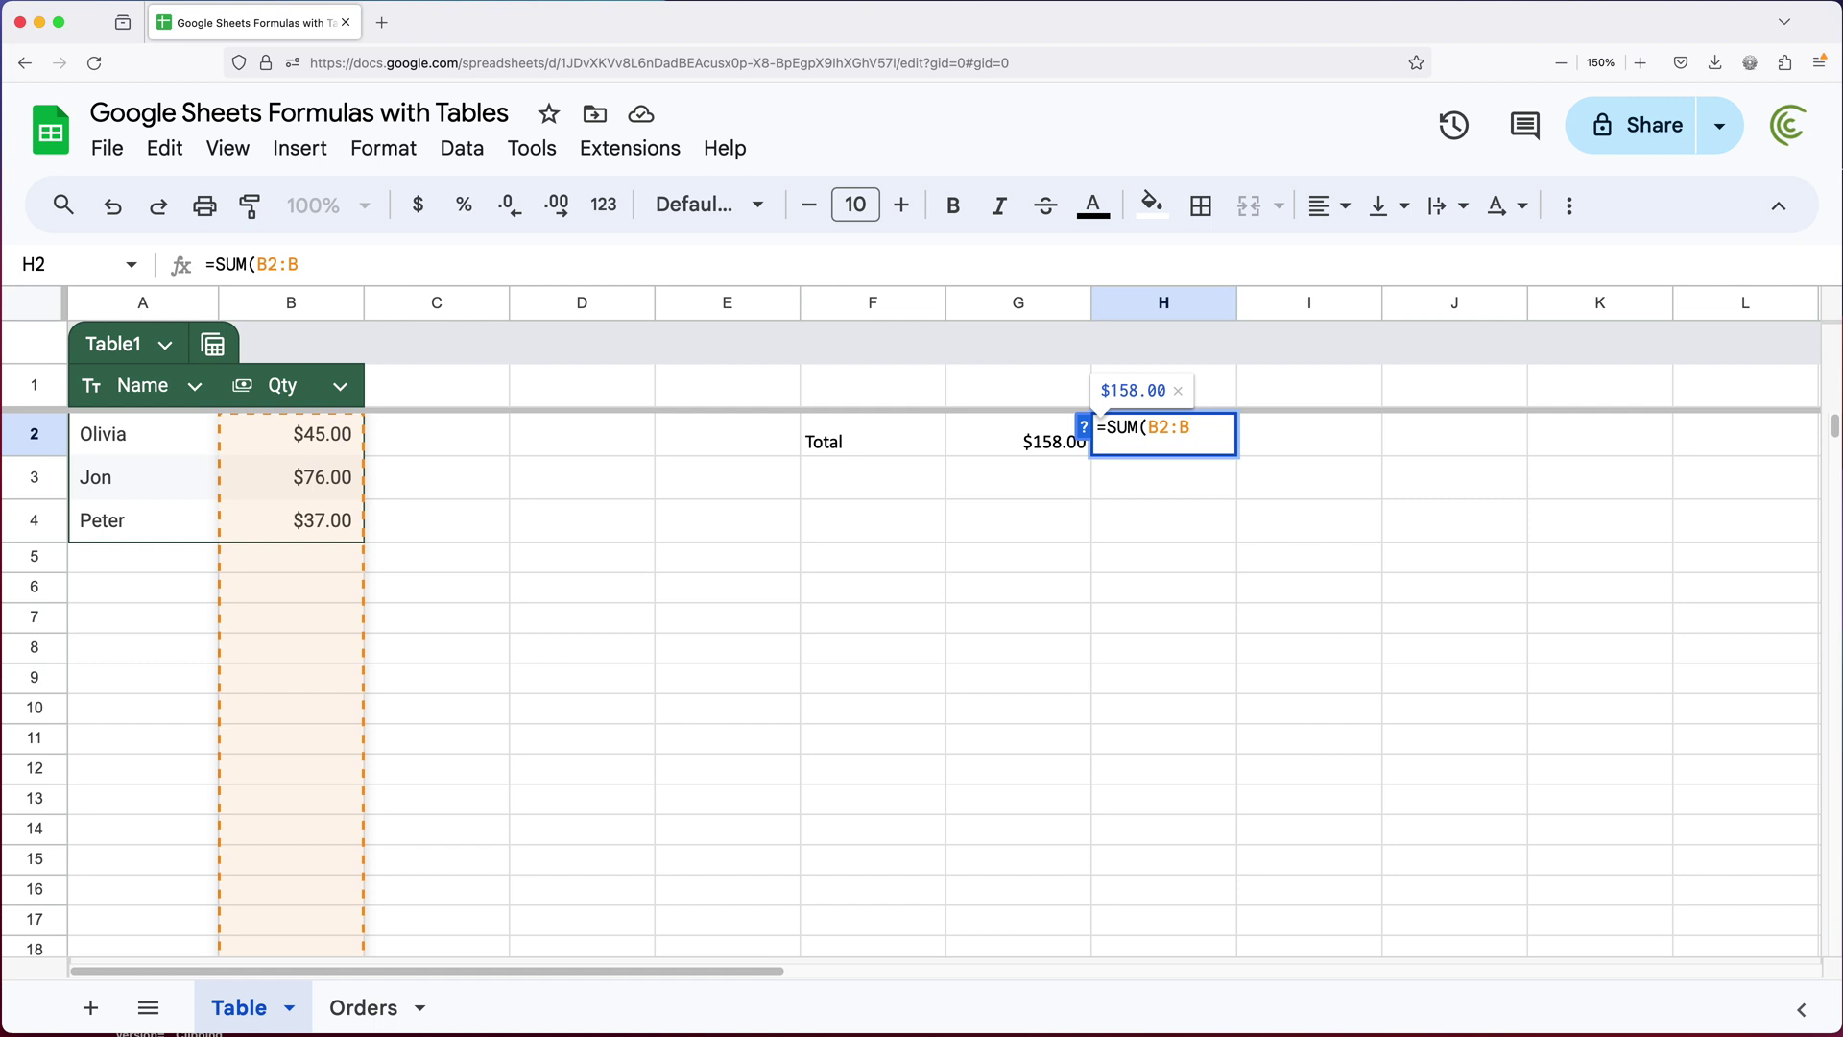
pyautogui.write('4)')
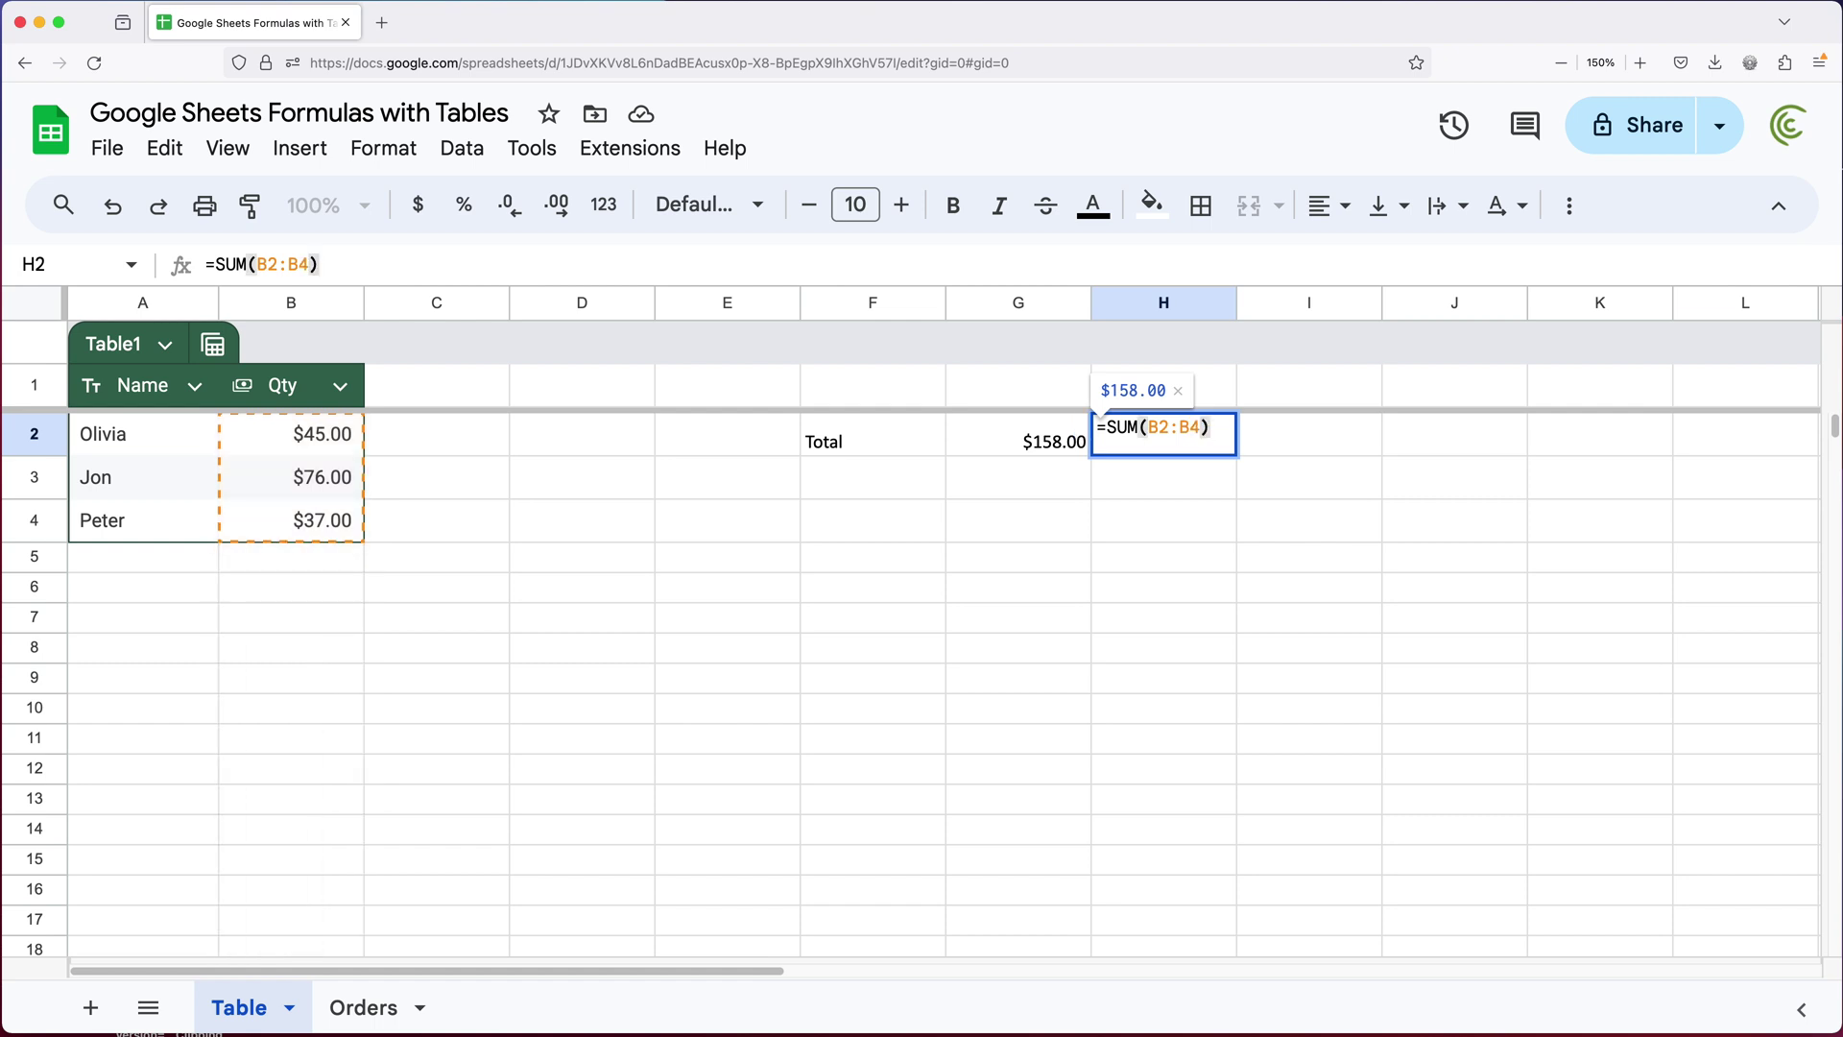
pyautogui.press('Return')
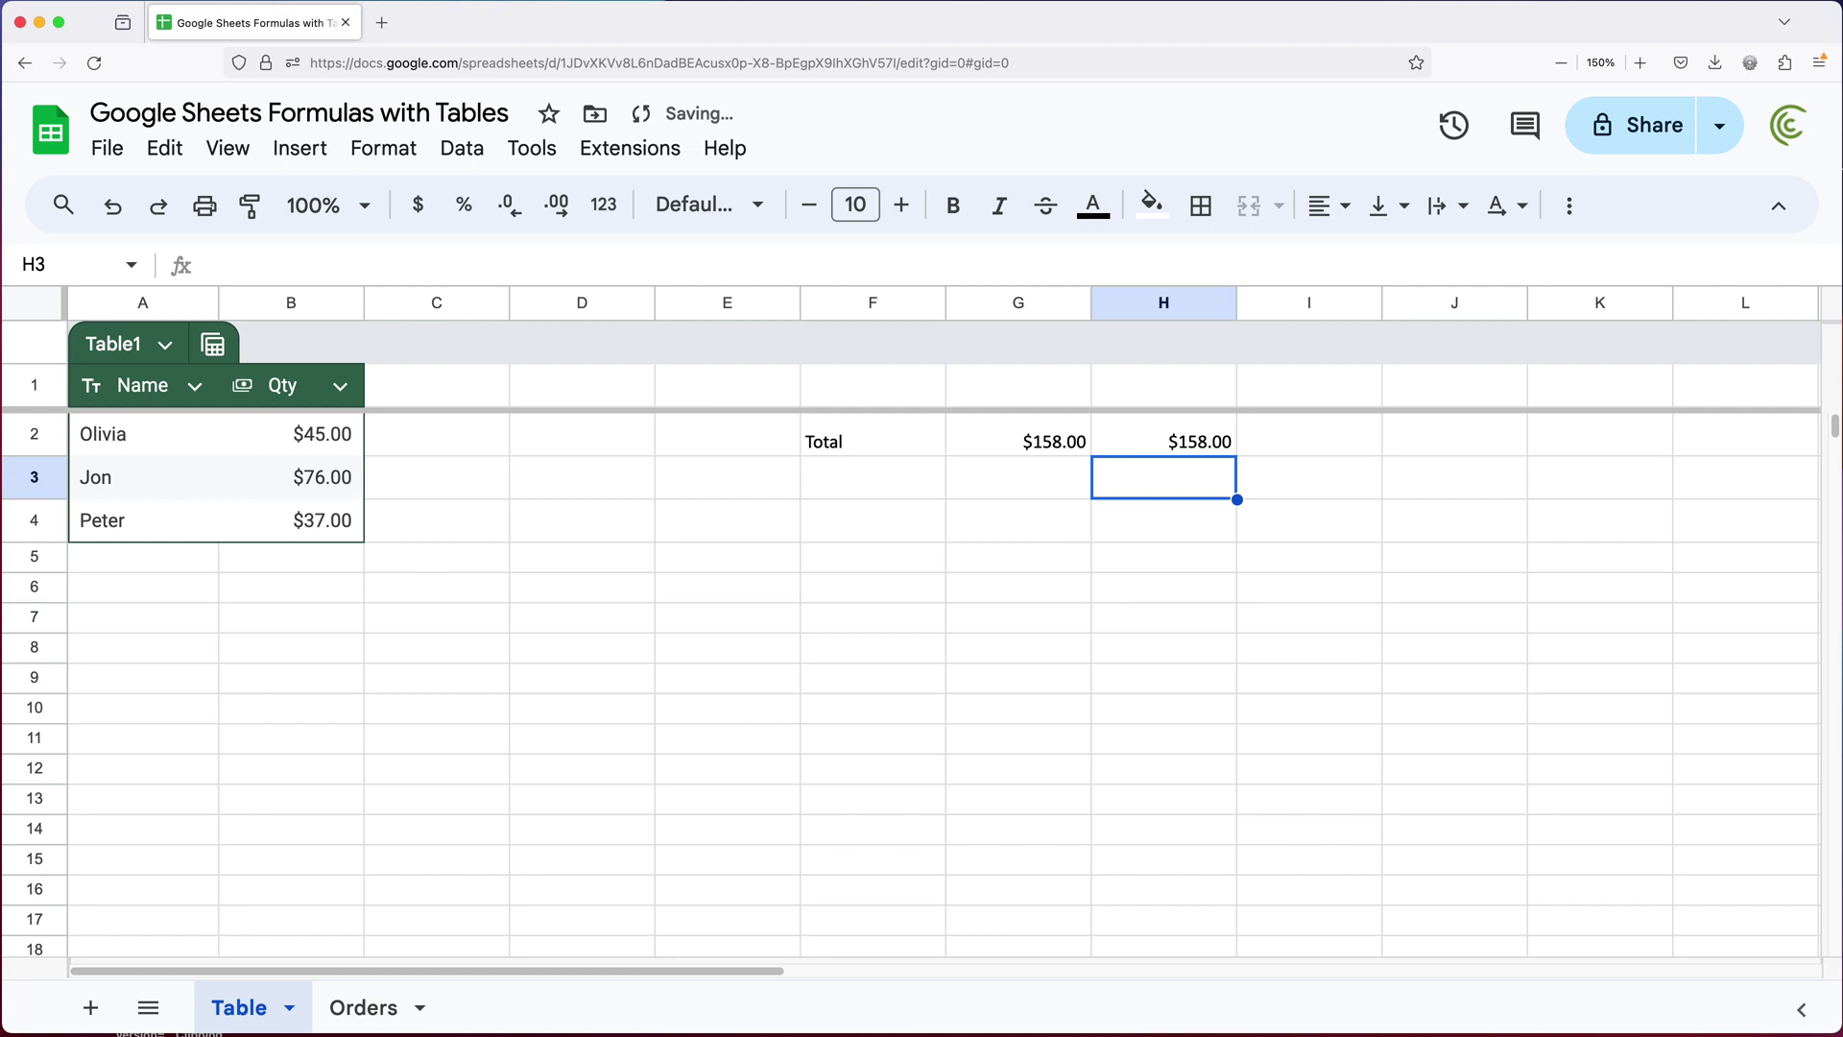
# Add a row directly beneath the table by entering a person's first name in A5 and a Qty of 65 in B5
pyautogui.press('Left')
pyautogui.press('Left')
pyautogui.press('Left')
pyautogui.press('Left')
pyautogui.press('Left')
pyautogui.press('Left')
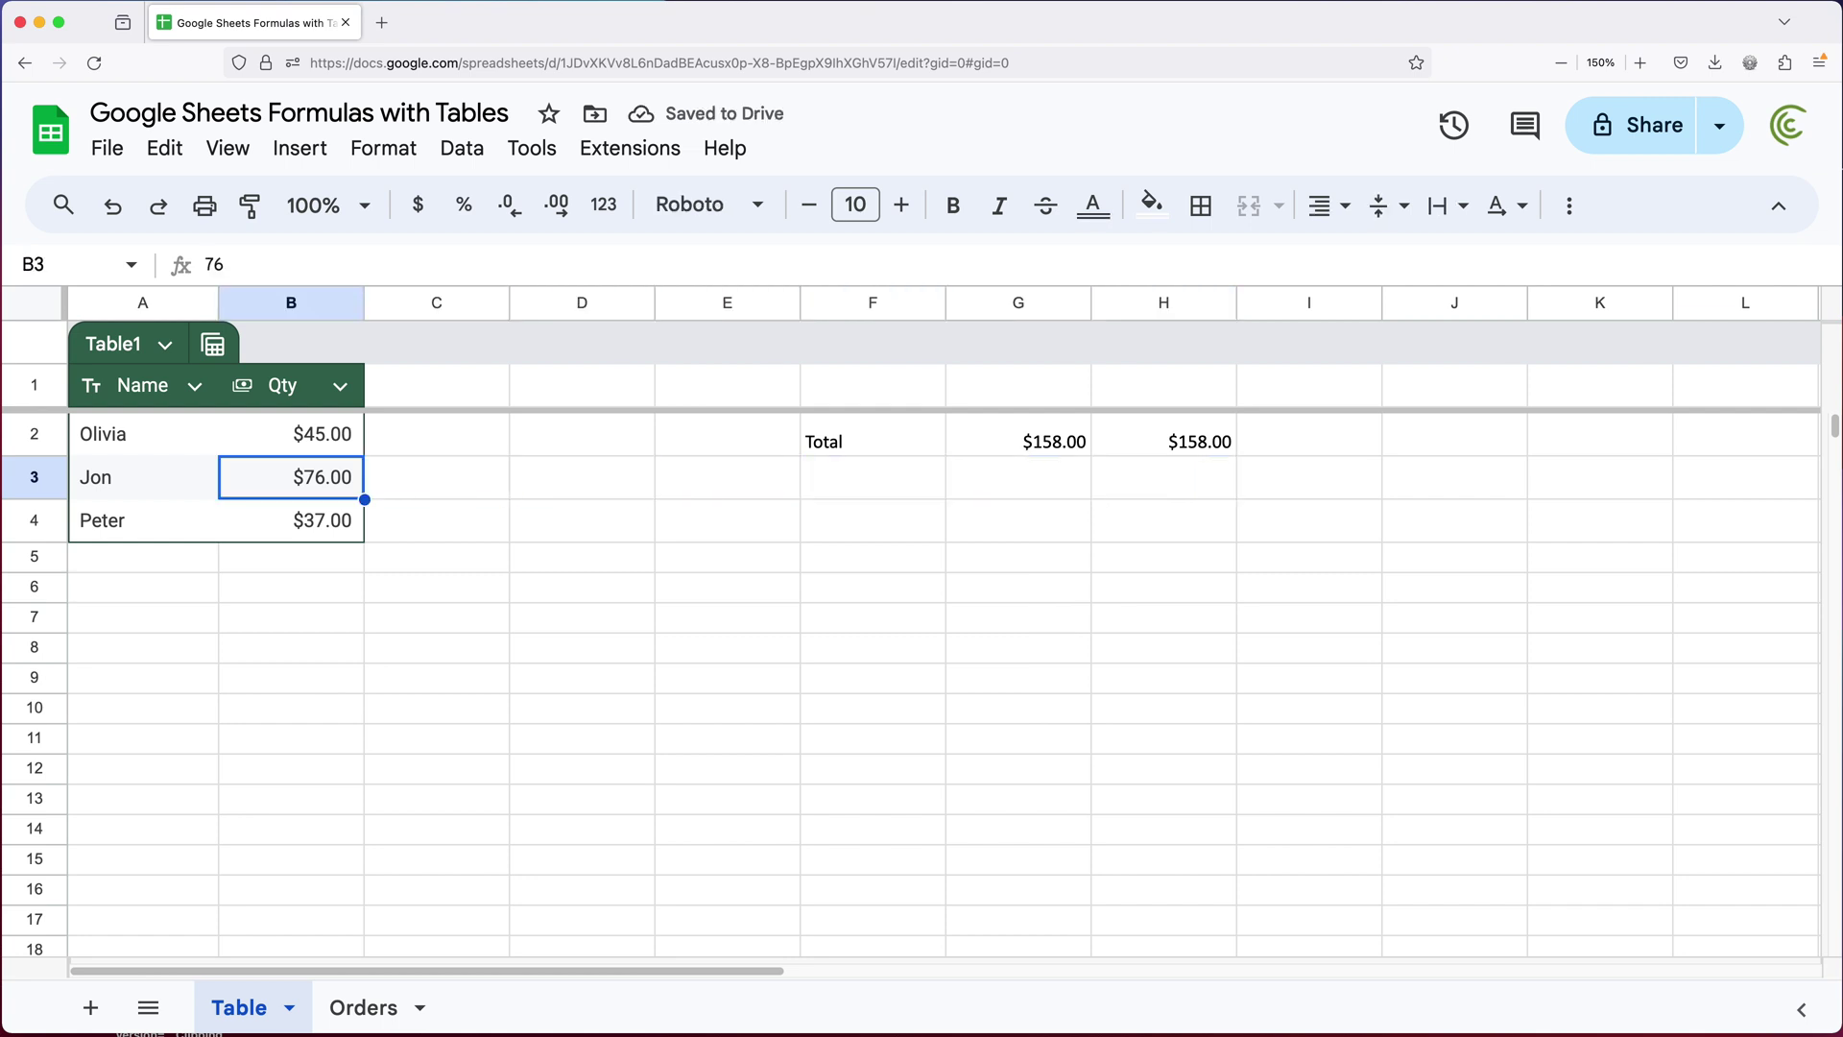
pyautogui.press('Left')
pyautogui.press('Down')
pyautogui.press('Down')
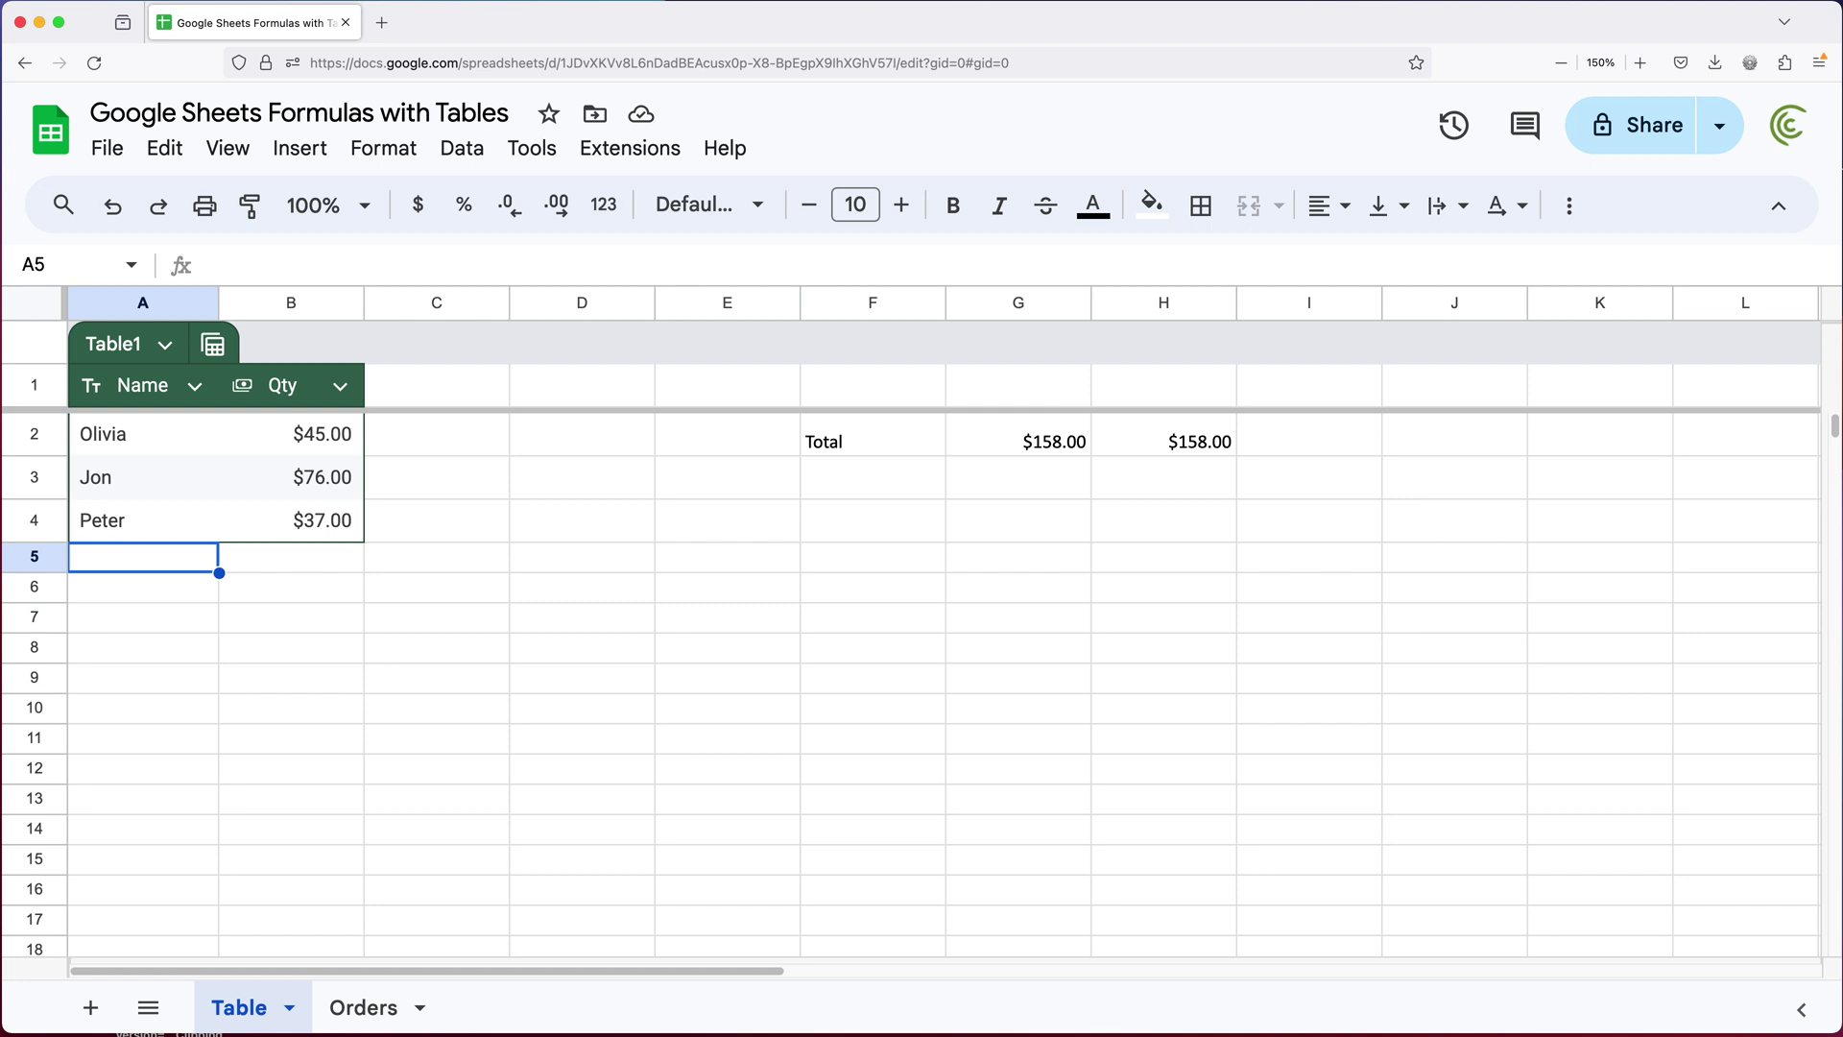
pyautogui.write('Linda')
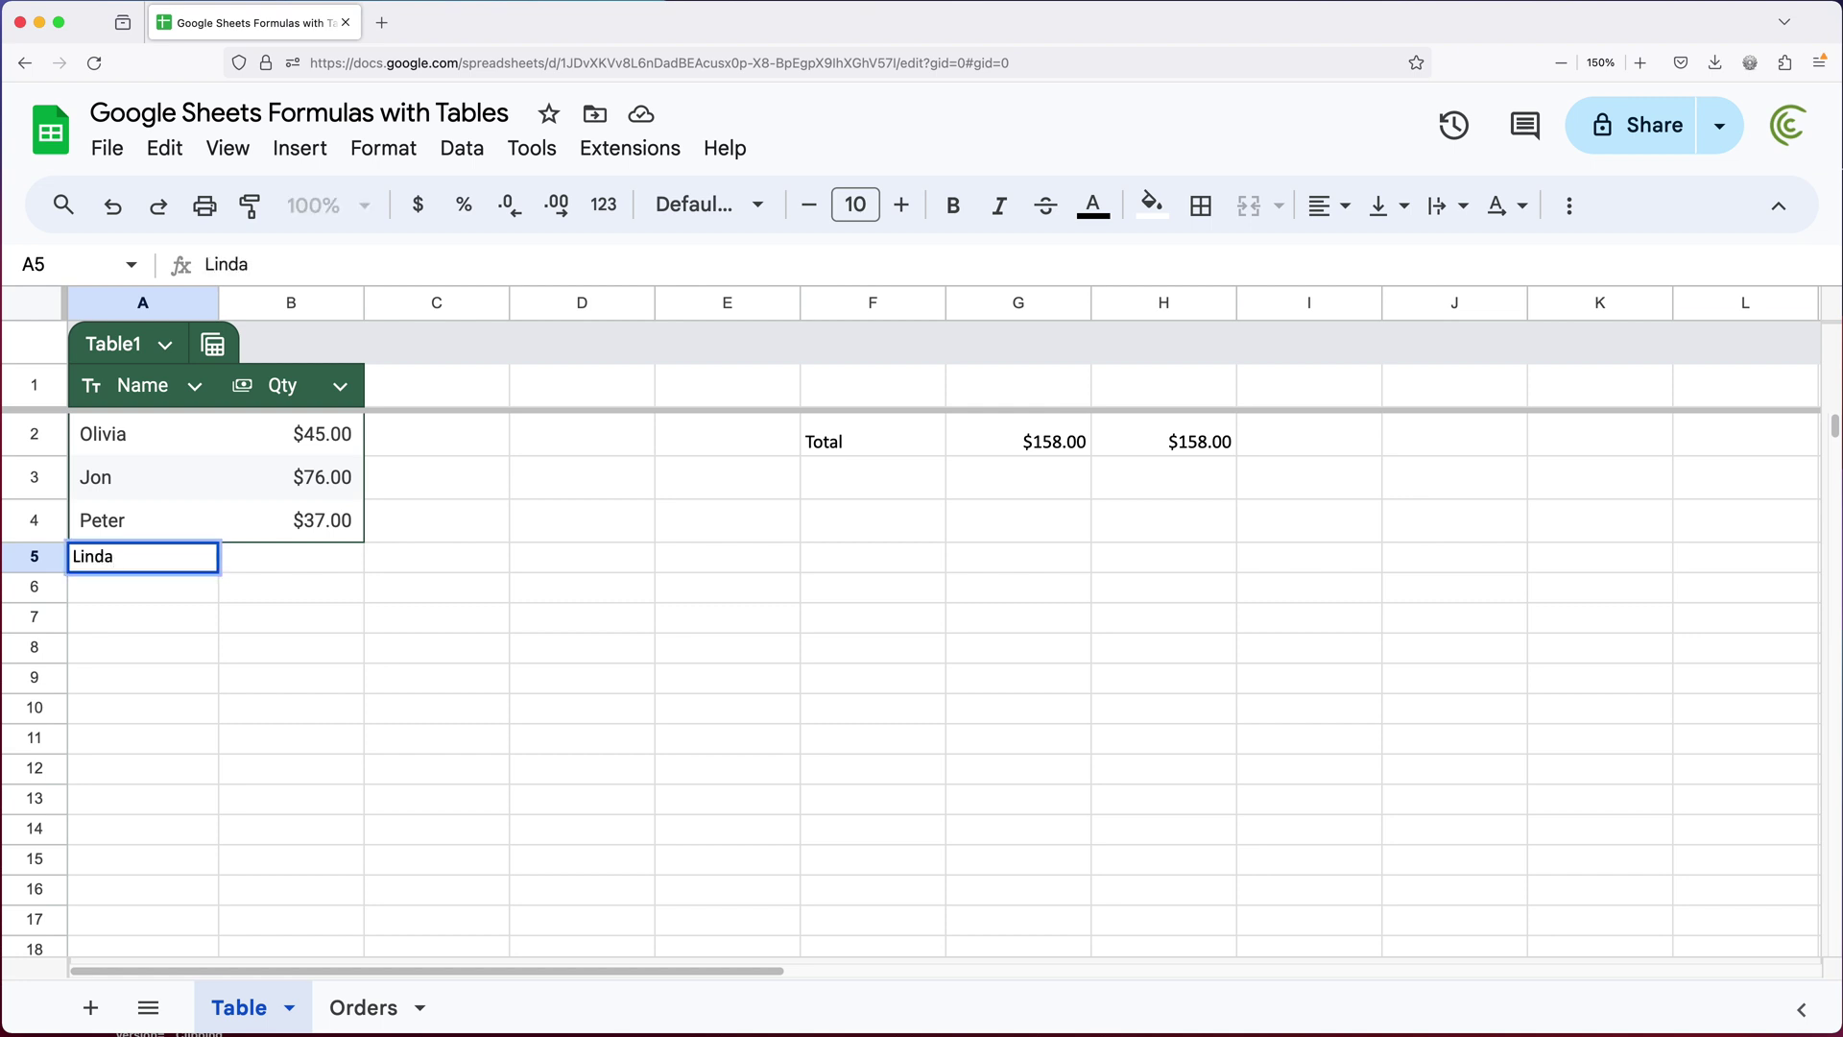
pyautogui.press('Tab')
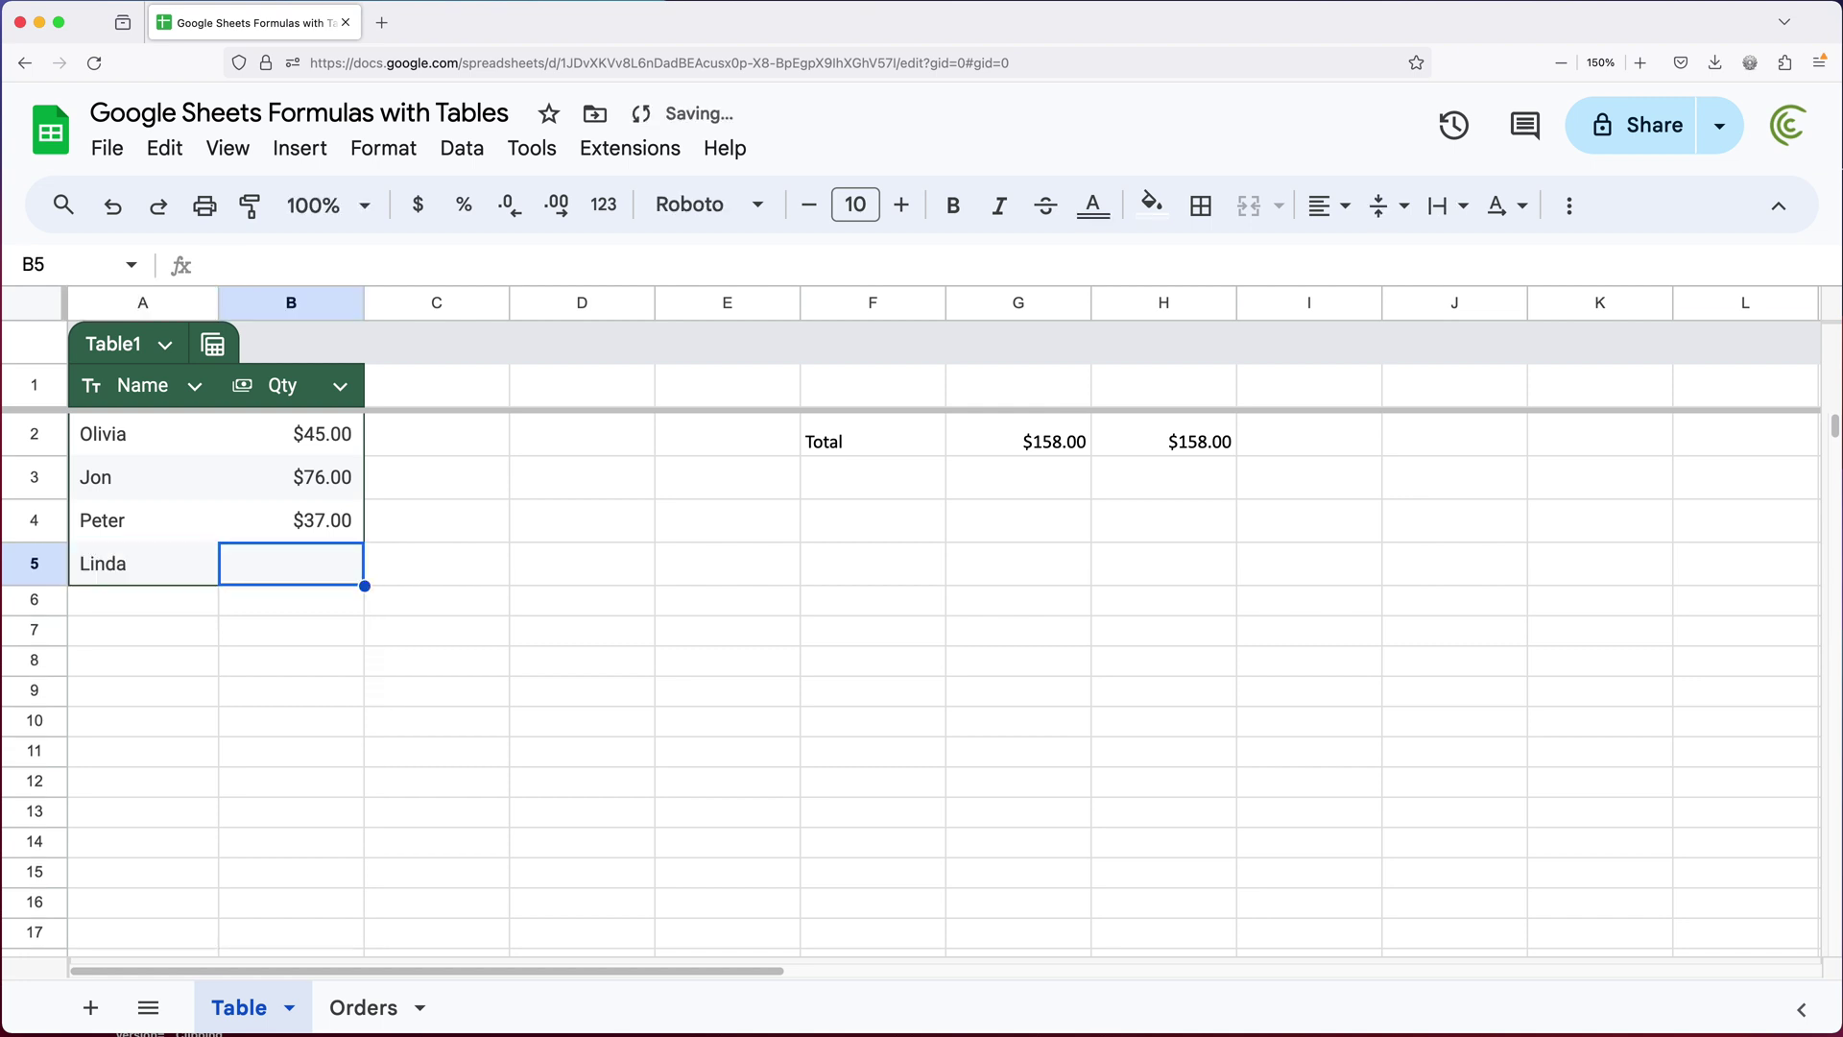
pyautogui.write('65')
pyautogui.press('Return')
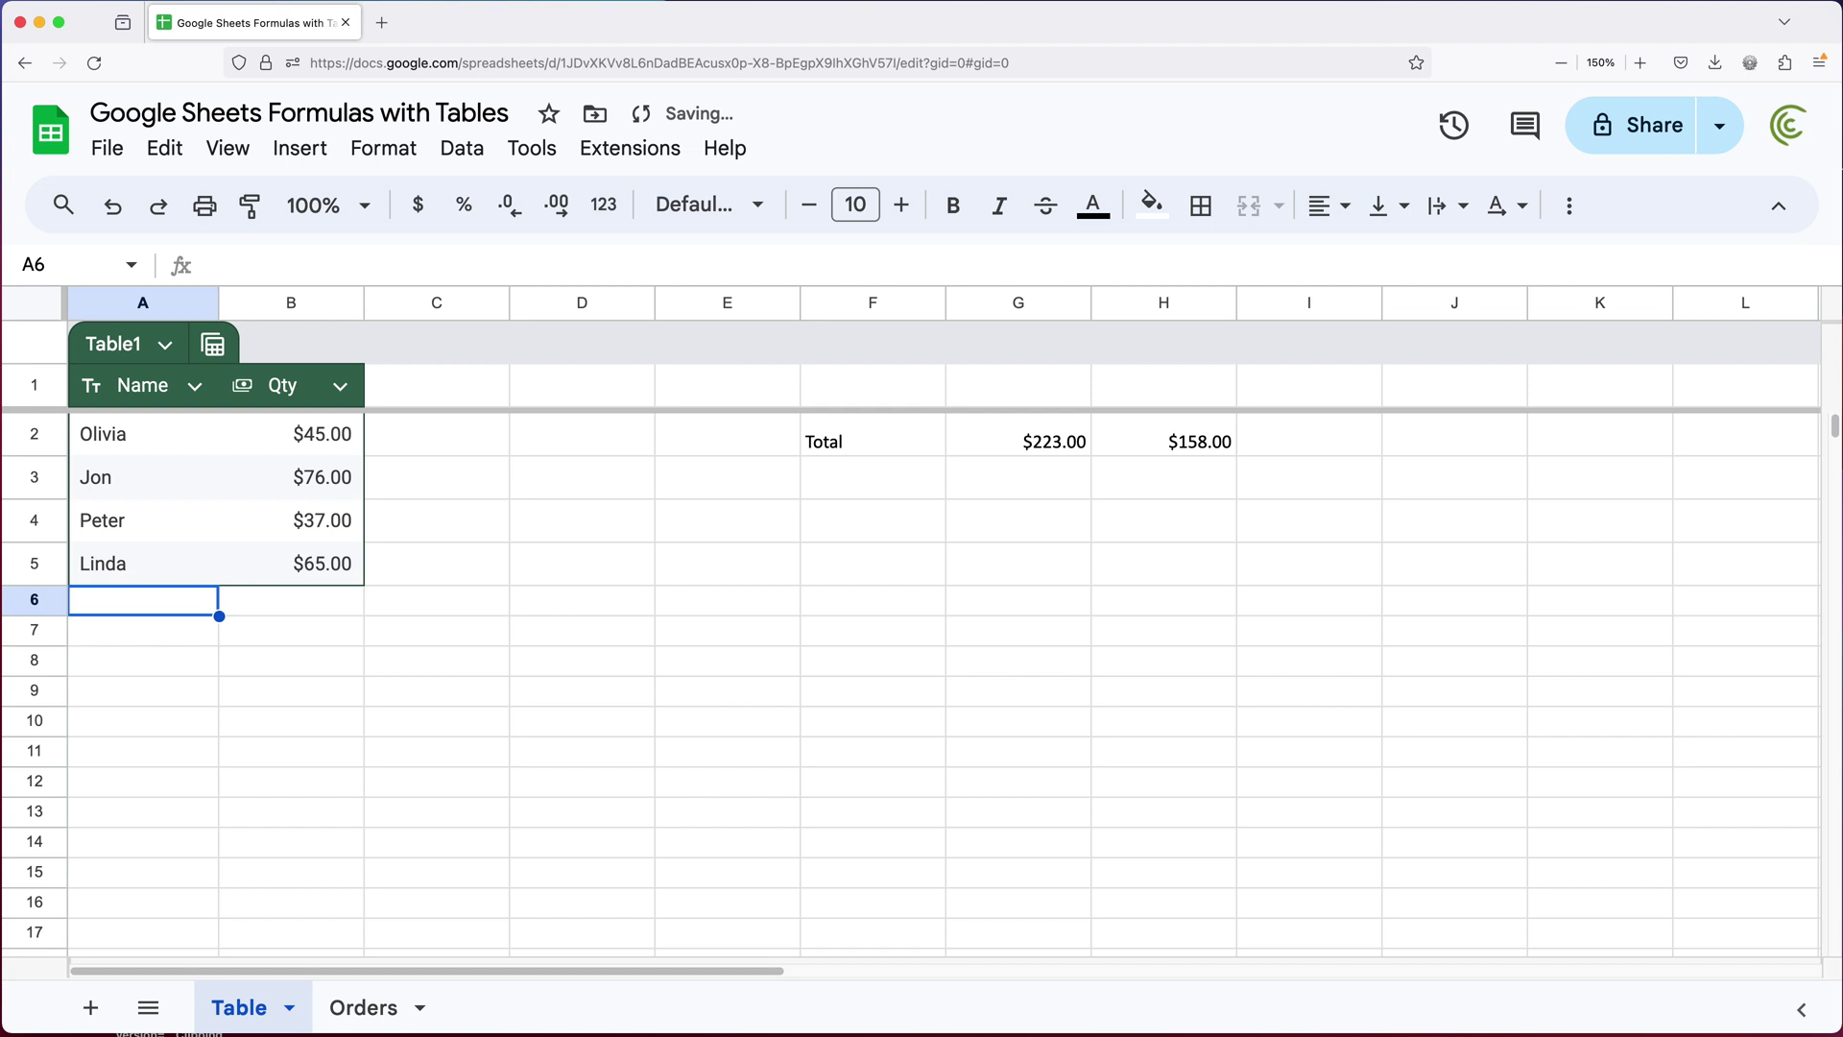
# Examine which cells the Table1[Qty] formula in G2 covers, including the new entry in row 5
pyautogui.click(1021, 447)
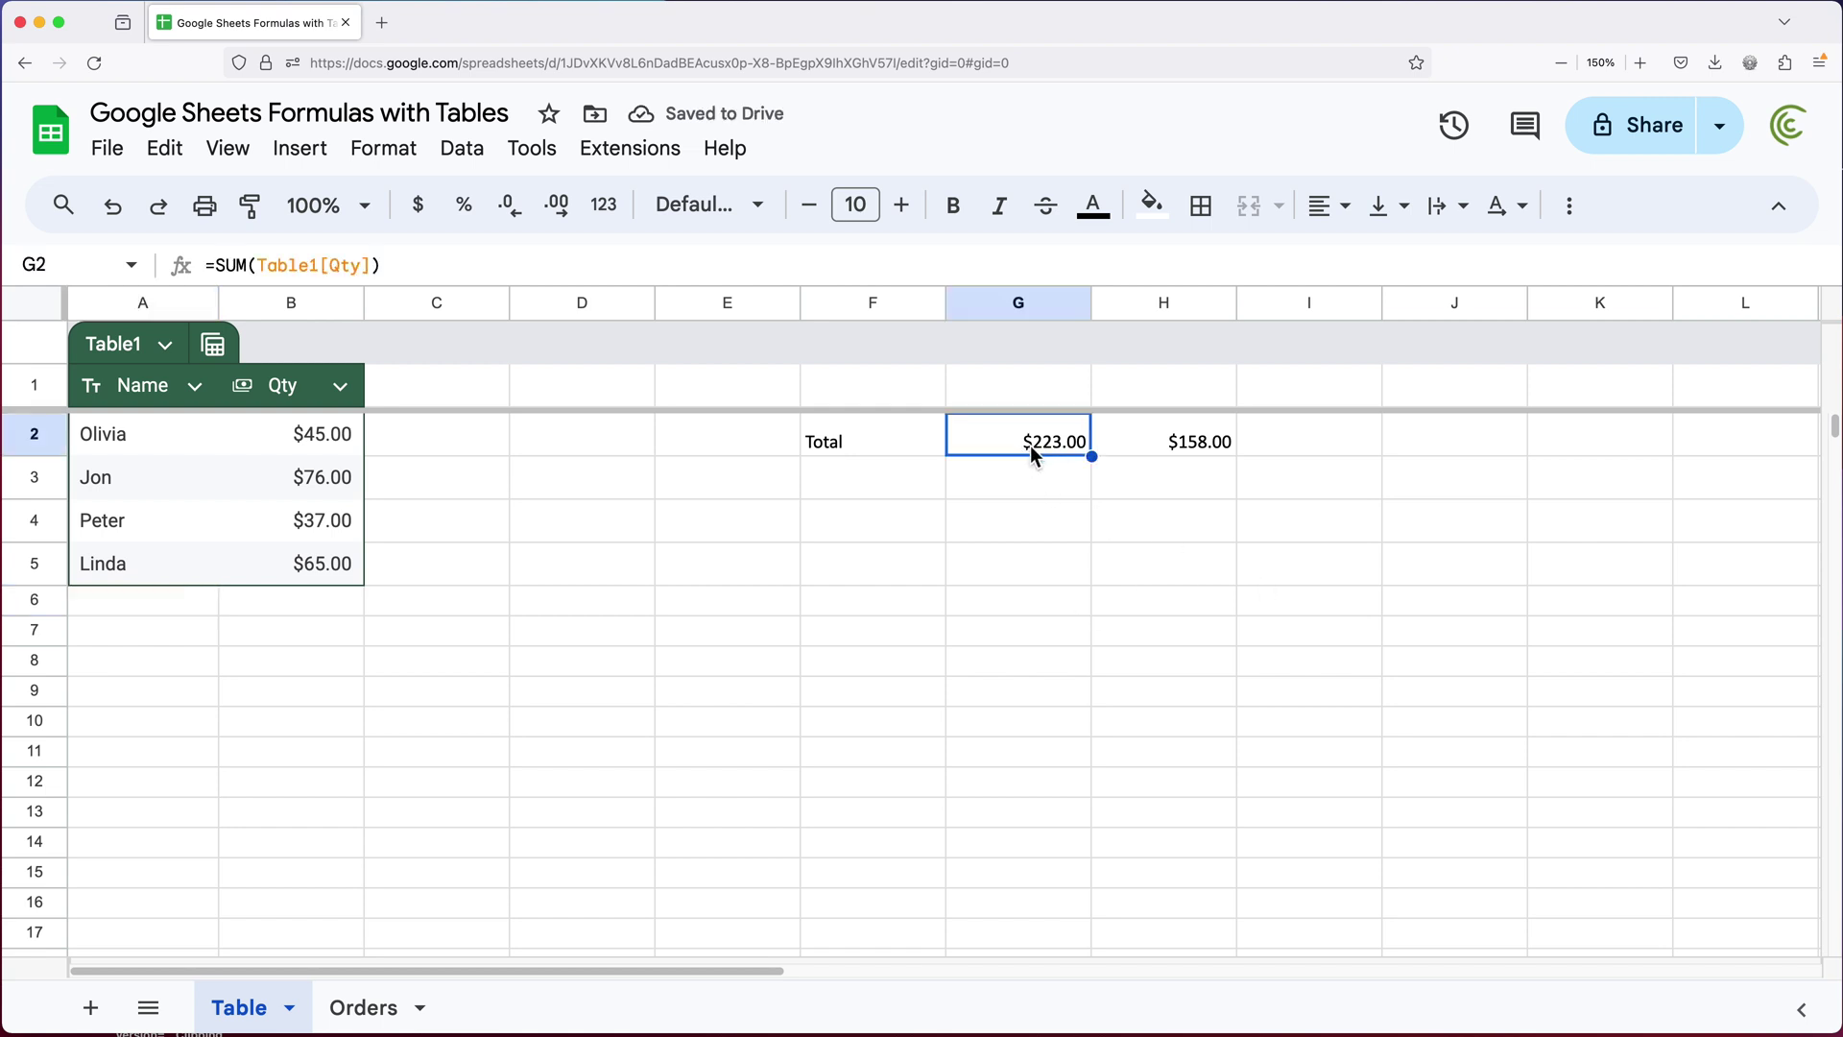
pyautogui.doubleClick(1024, 445)
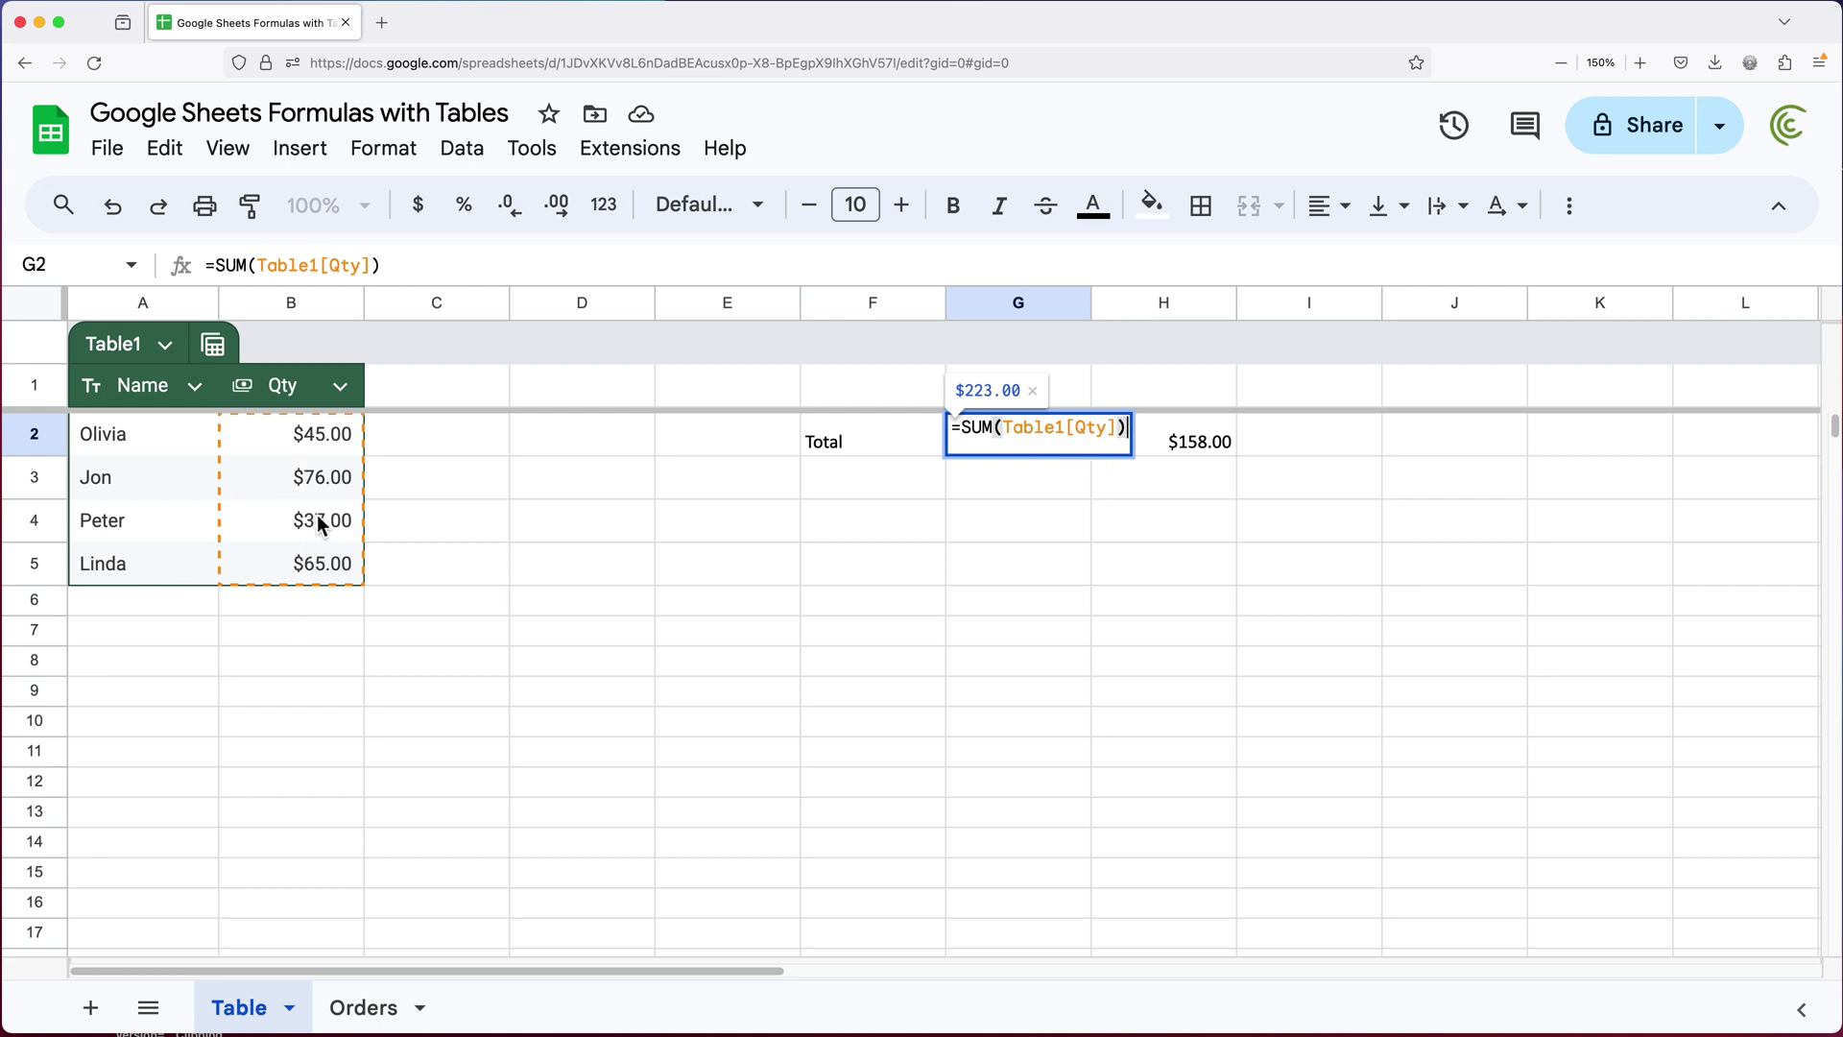
pyautogui.press('Return')
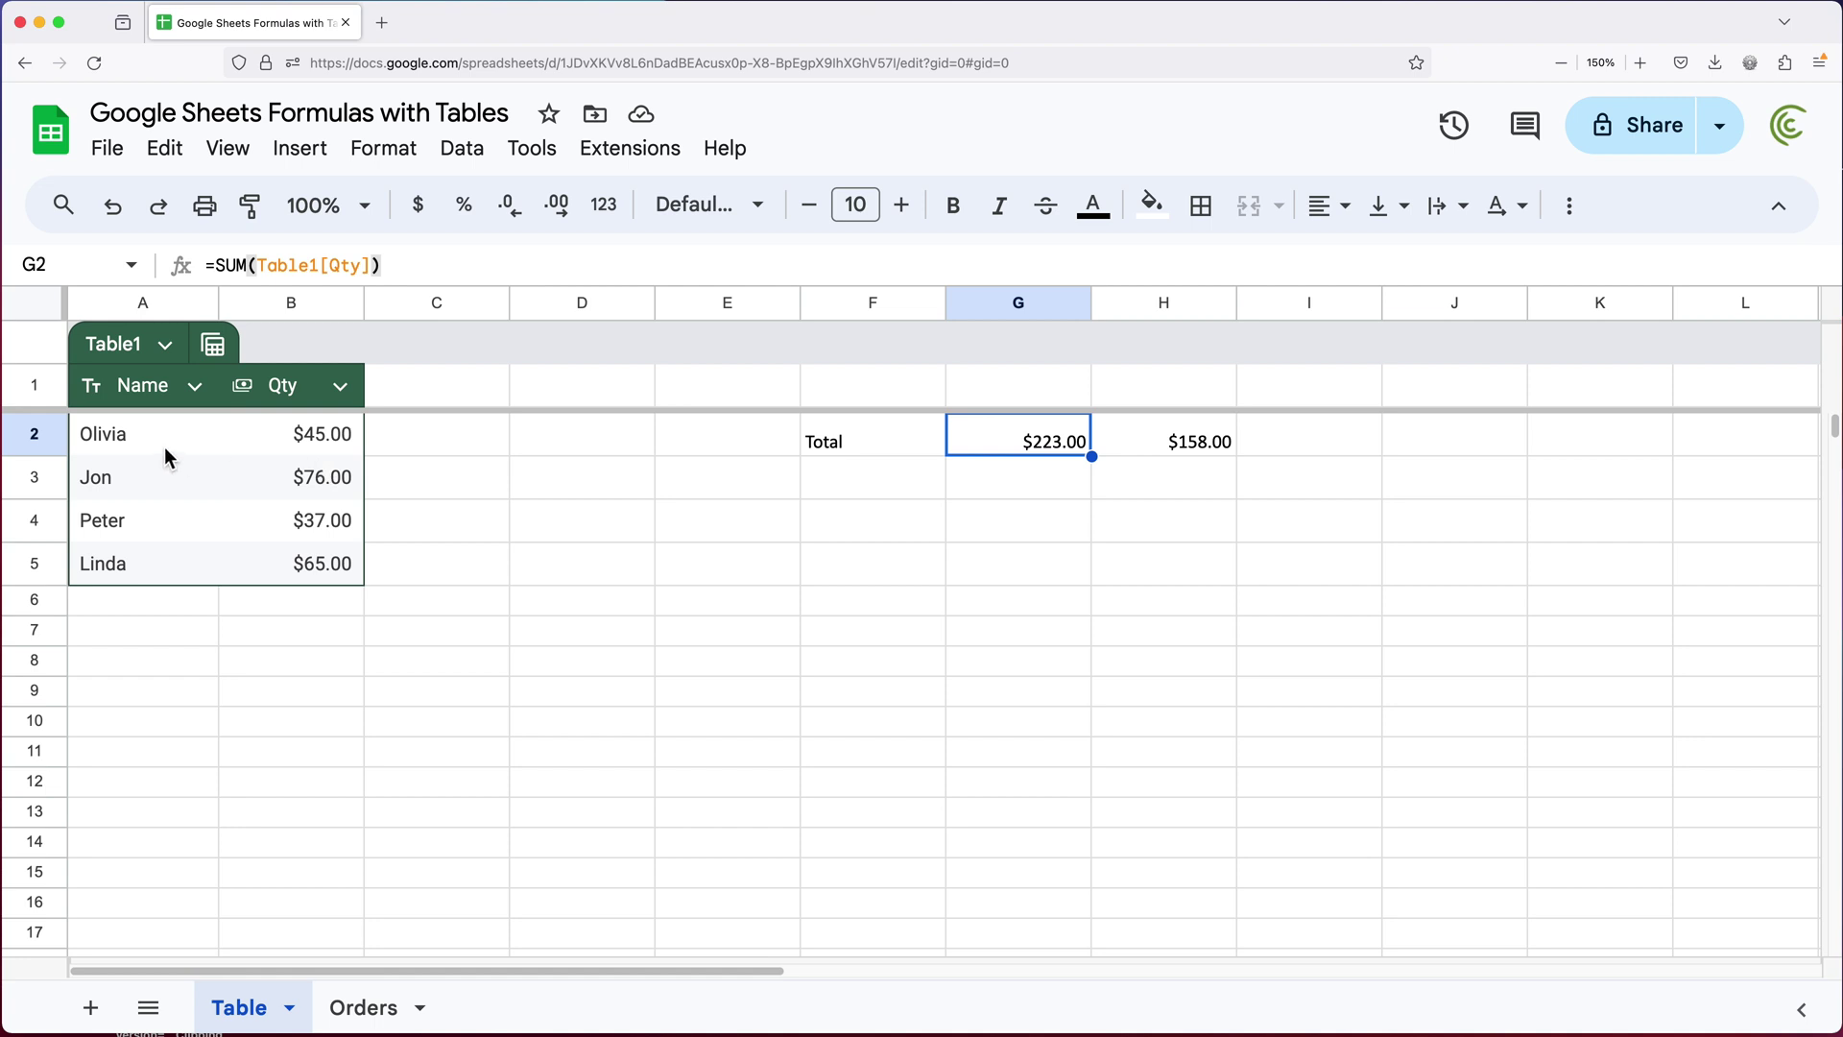
pyautogui.moveTo(137, 572); pyautogui.dragTo(268, 567)
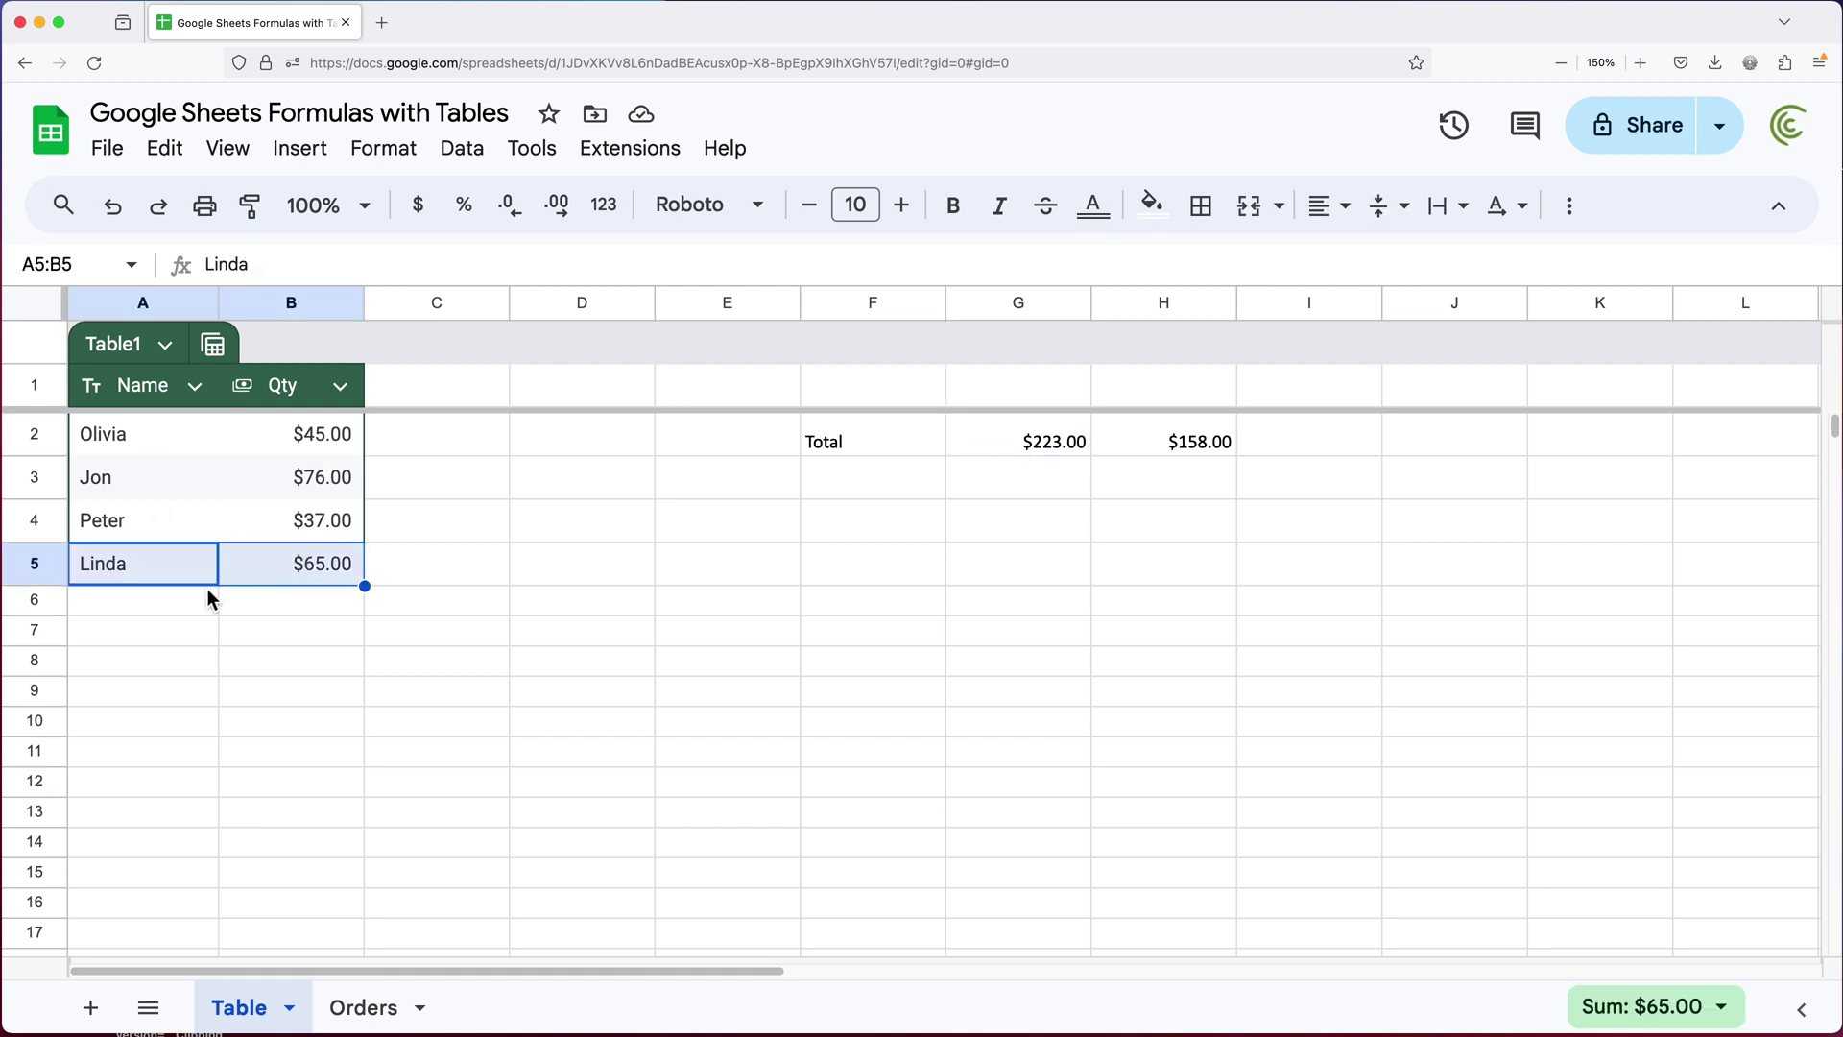
# Extend the table with another row, entering a person's first name in A6 and a Qty of 34 in B6
pyautogui.click(145, 603)
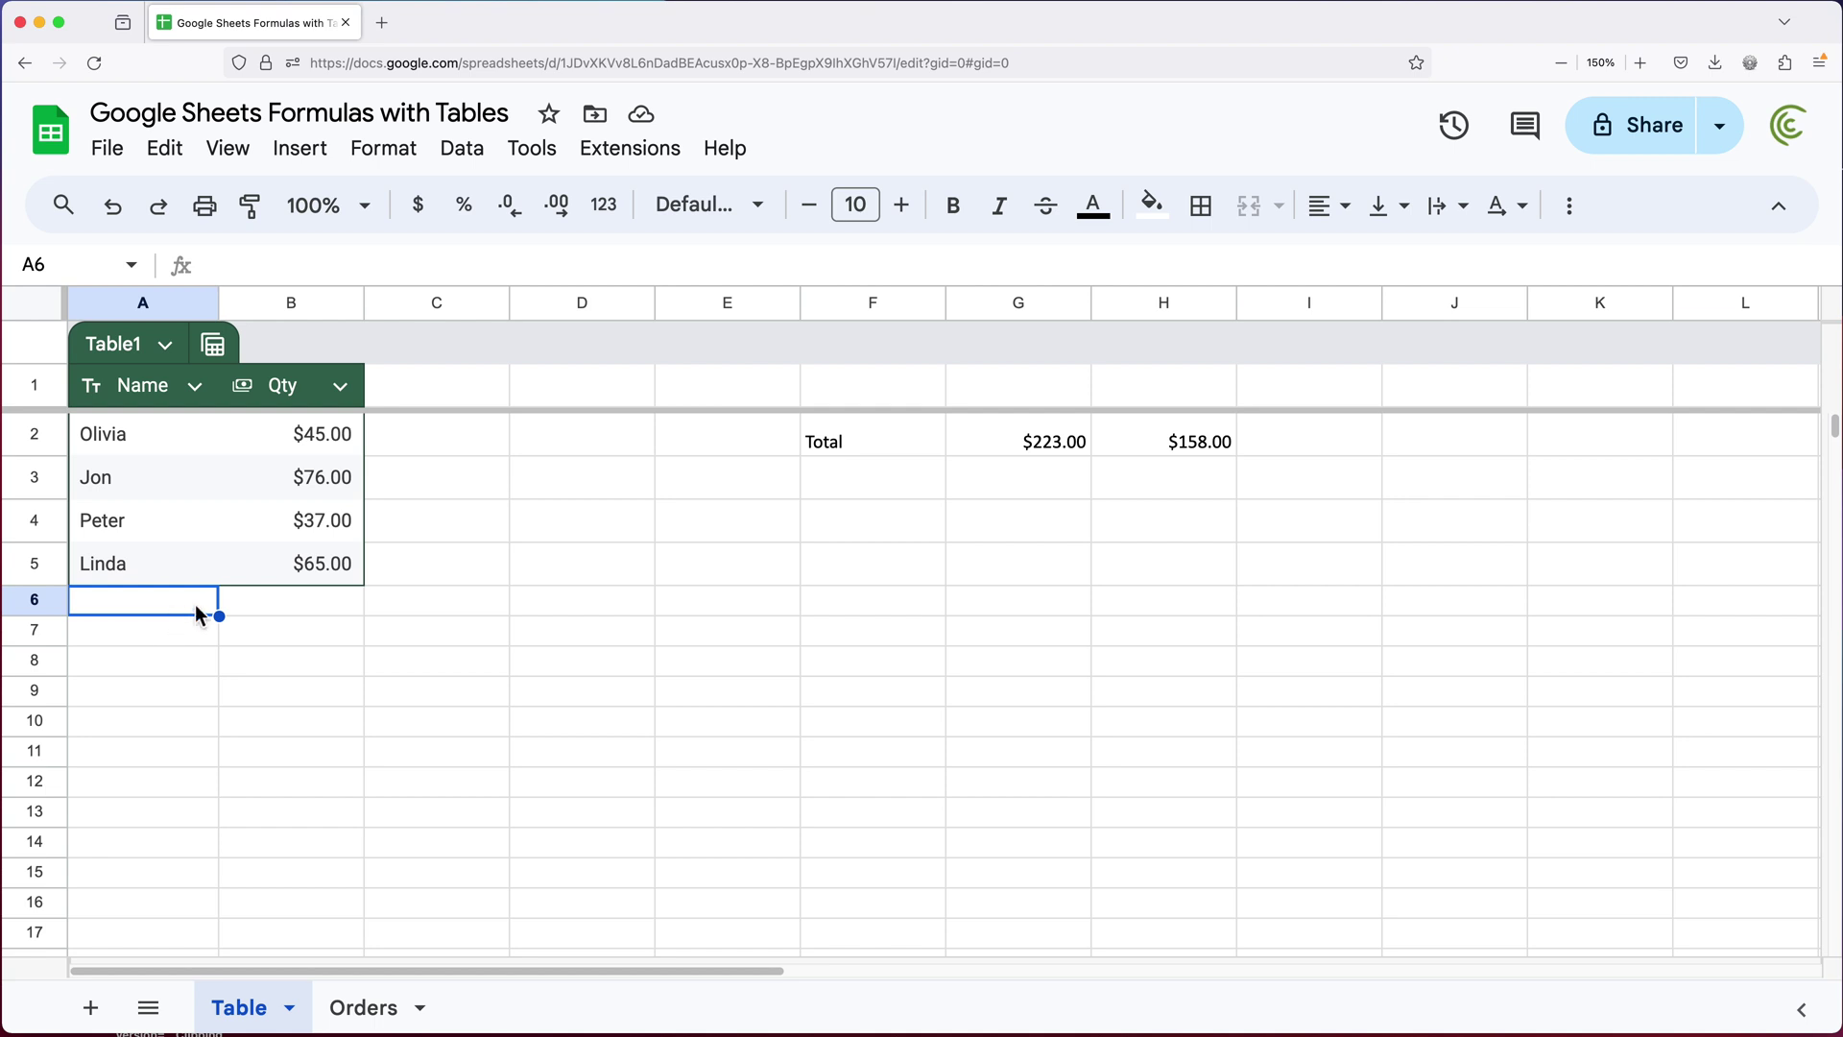
pyautogui.write('Tim')
pyautogui.press('Tab')
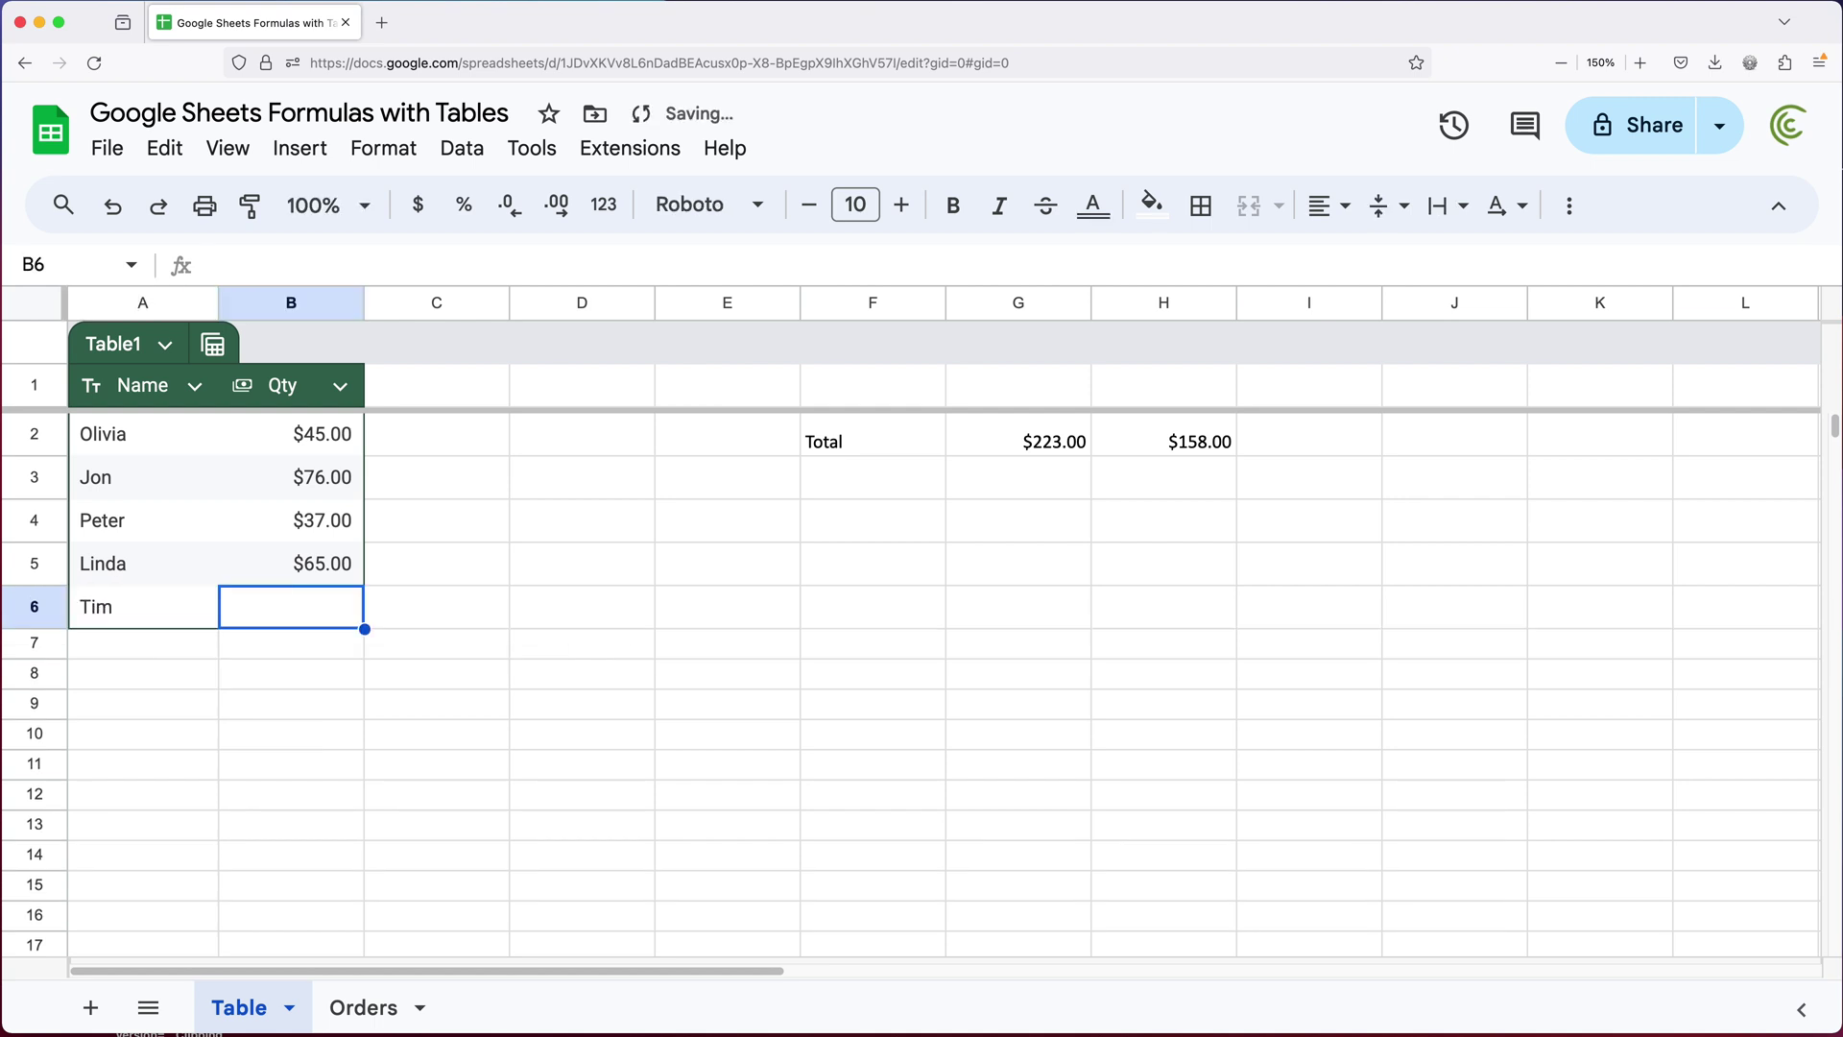
pyautogui.write('34')
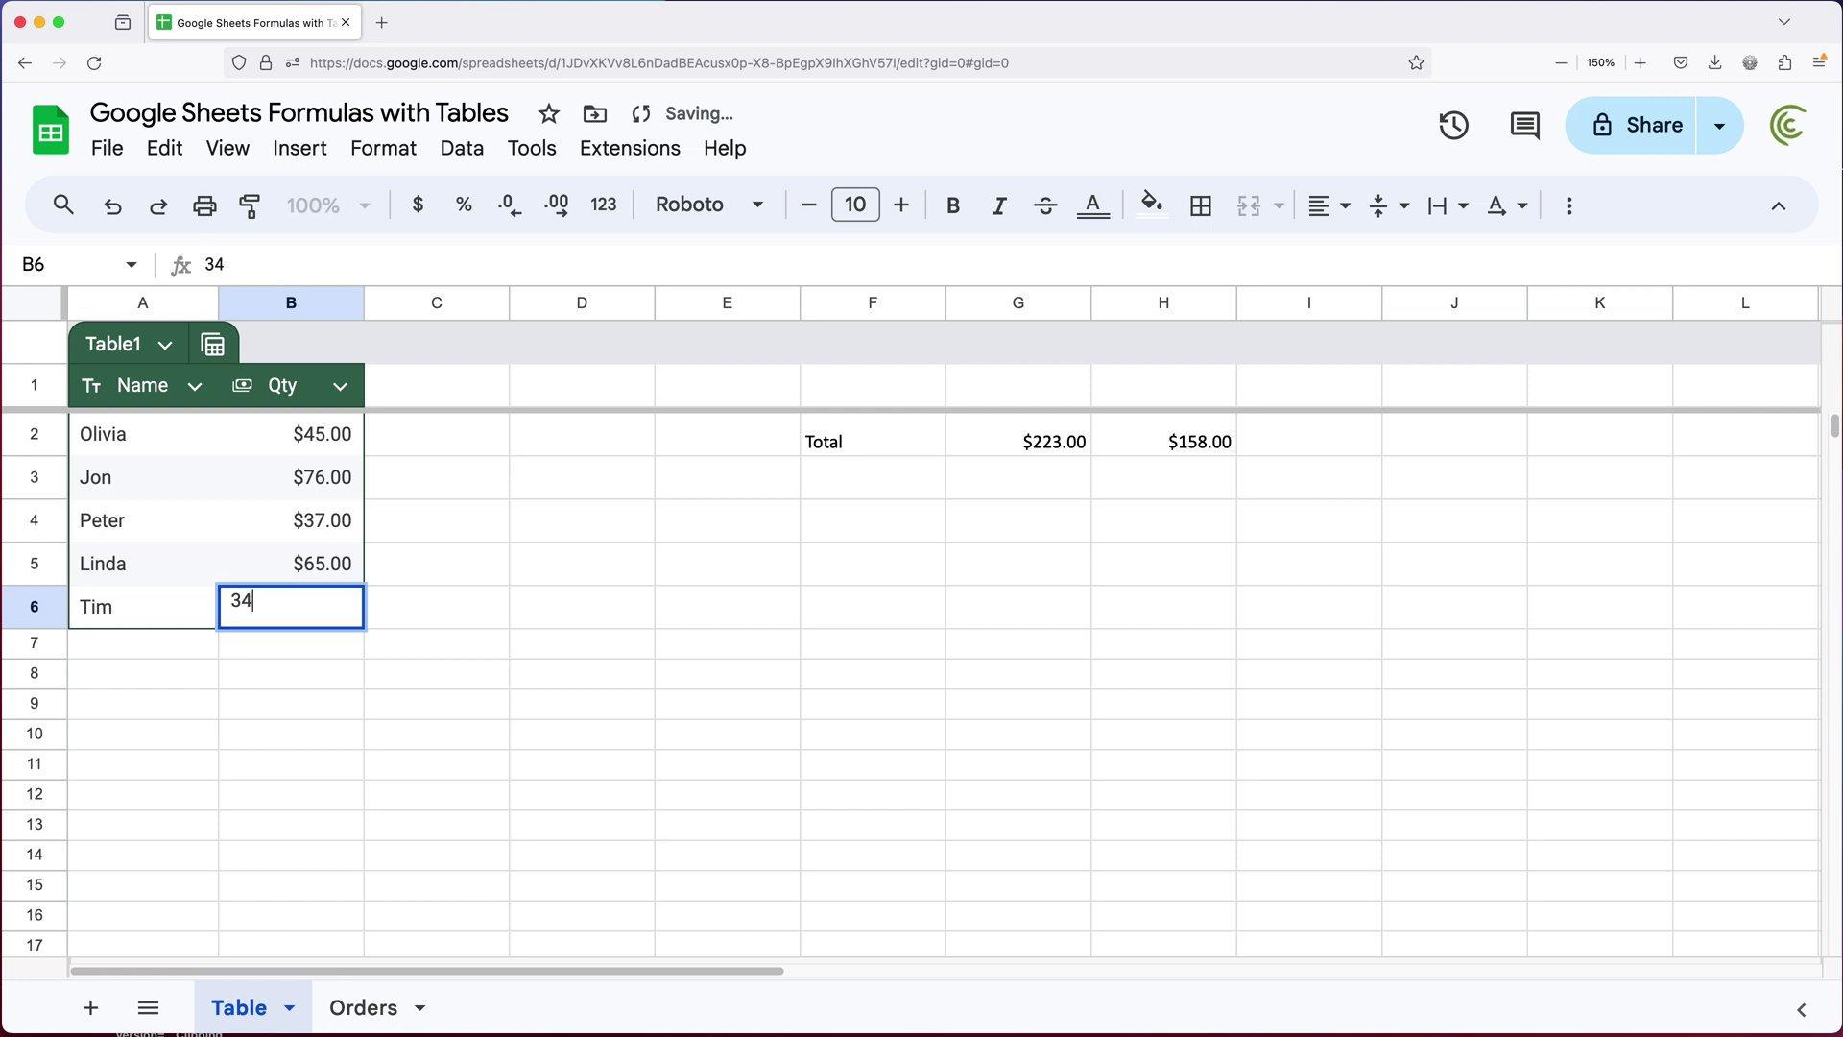
pyautogui.press('Return')
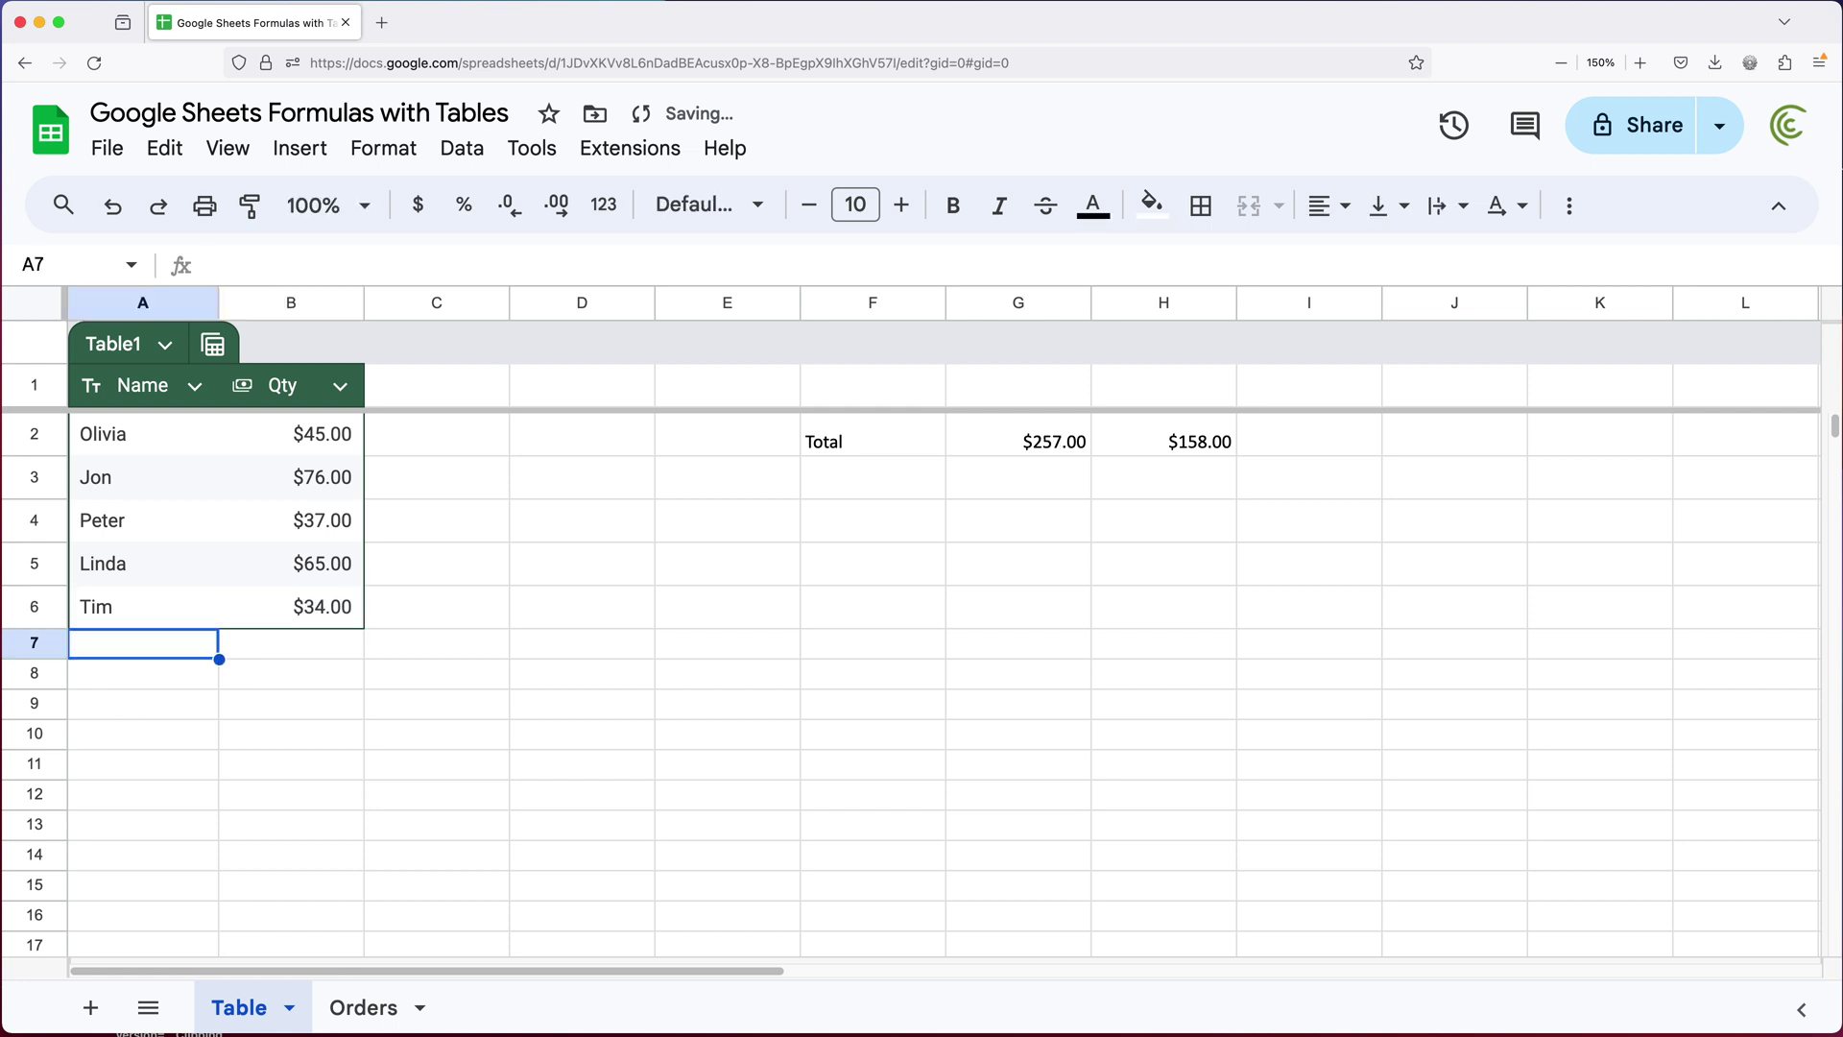
# Leave row 7 blank and enter a person's first name in A8 and the quantity 34 in B8
pyautogui.click(137, 682)
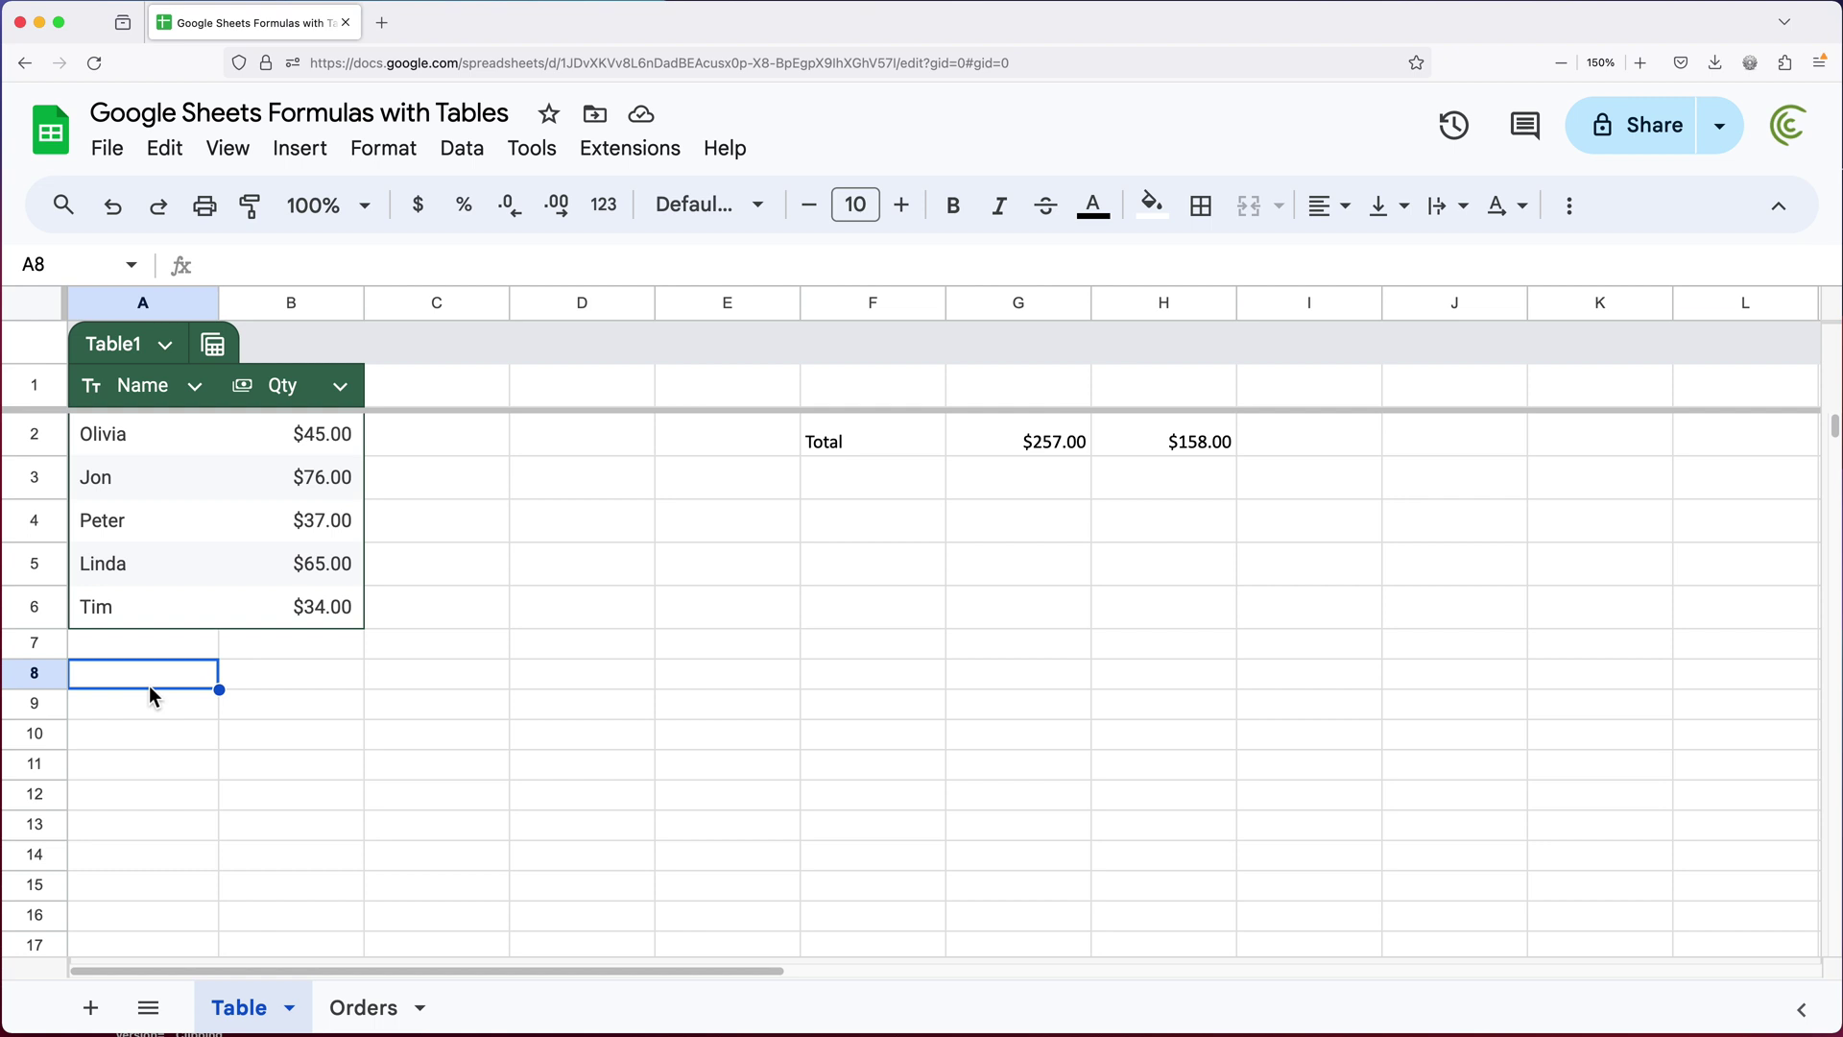
pyautogui.write('Wendy')
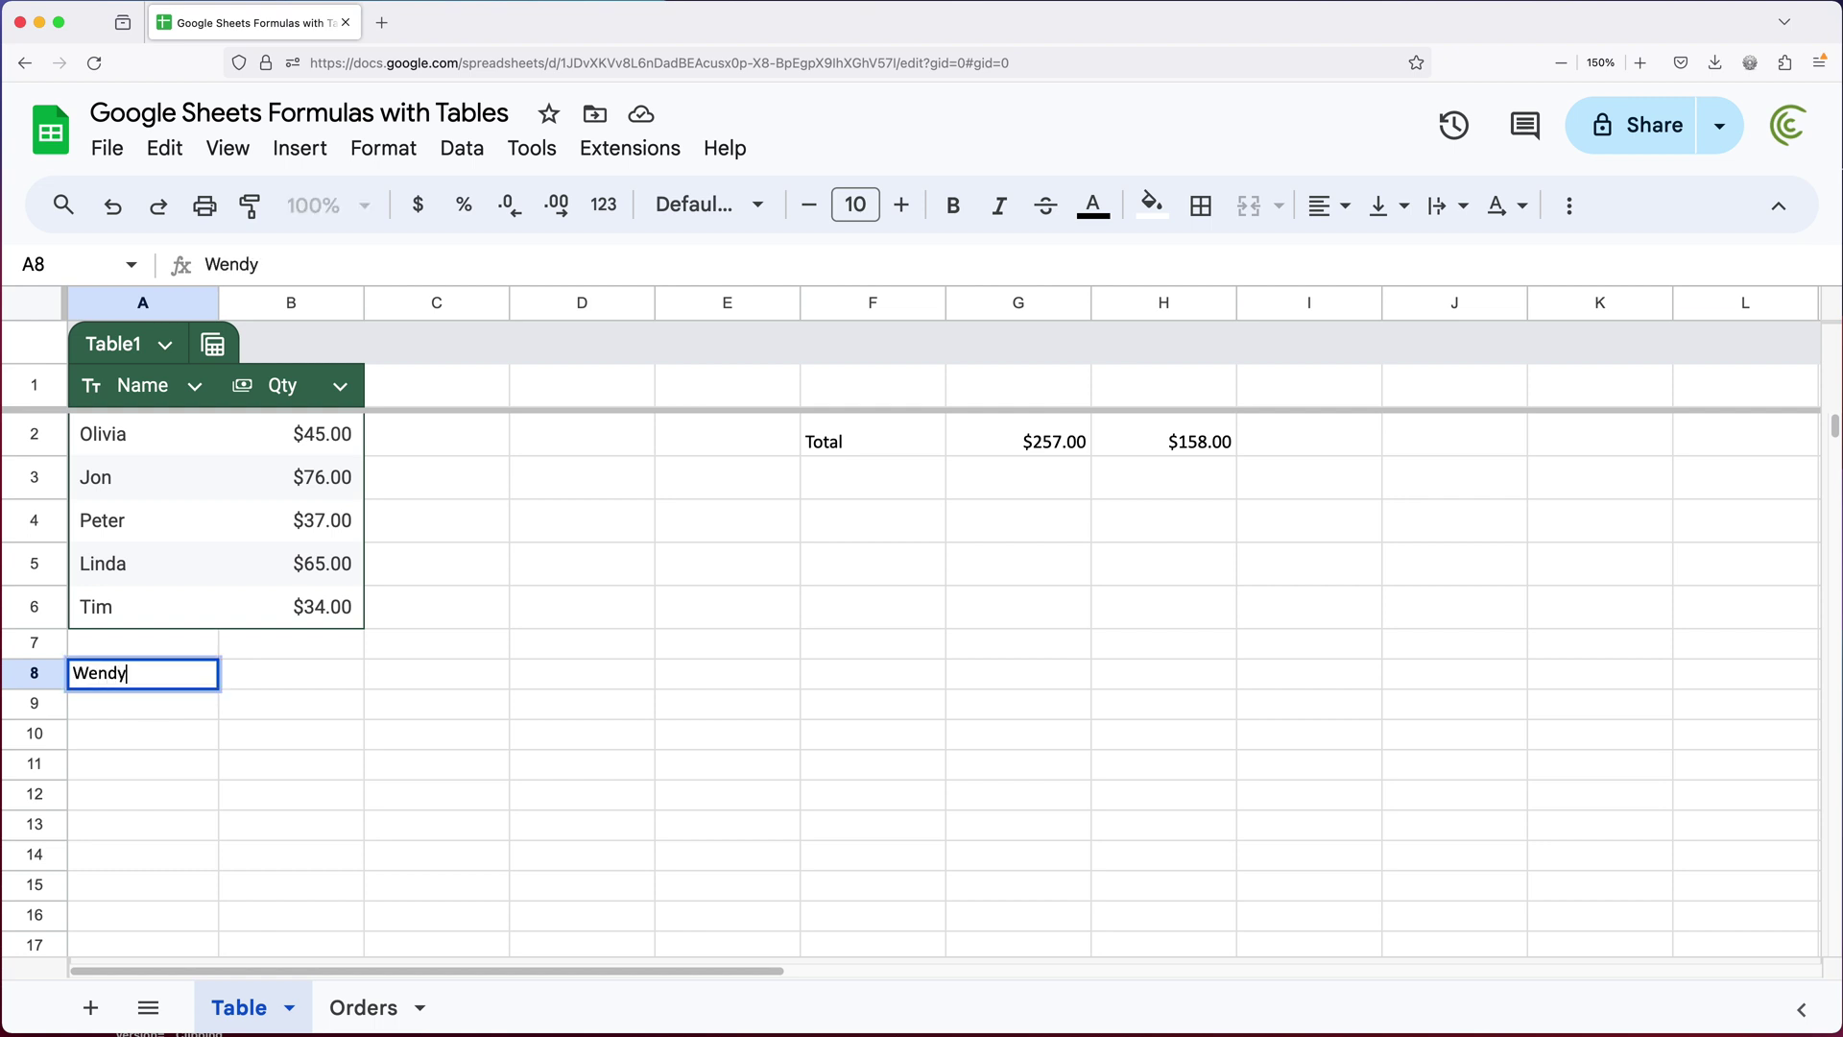
pyautogui.press('Tab')
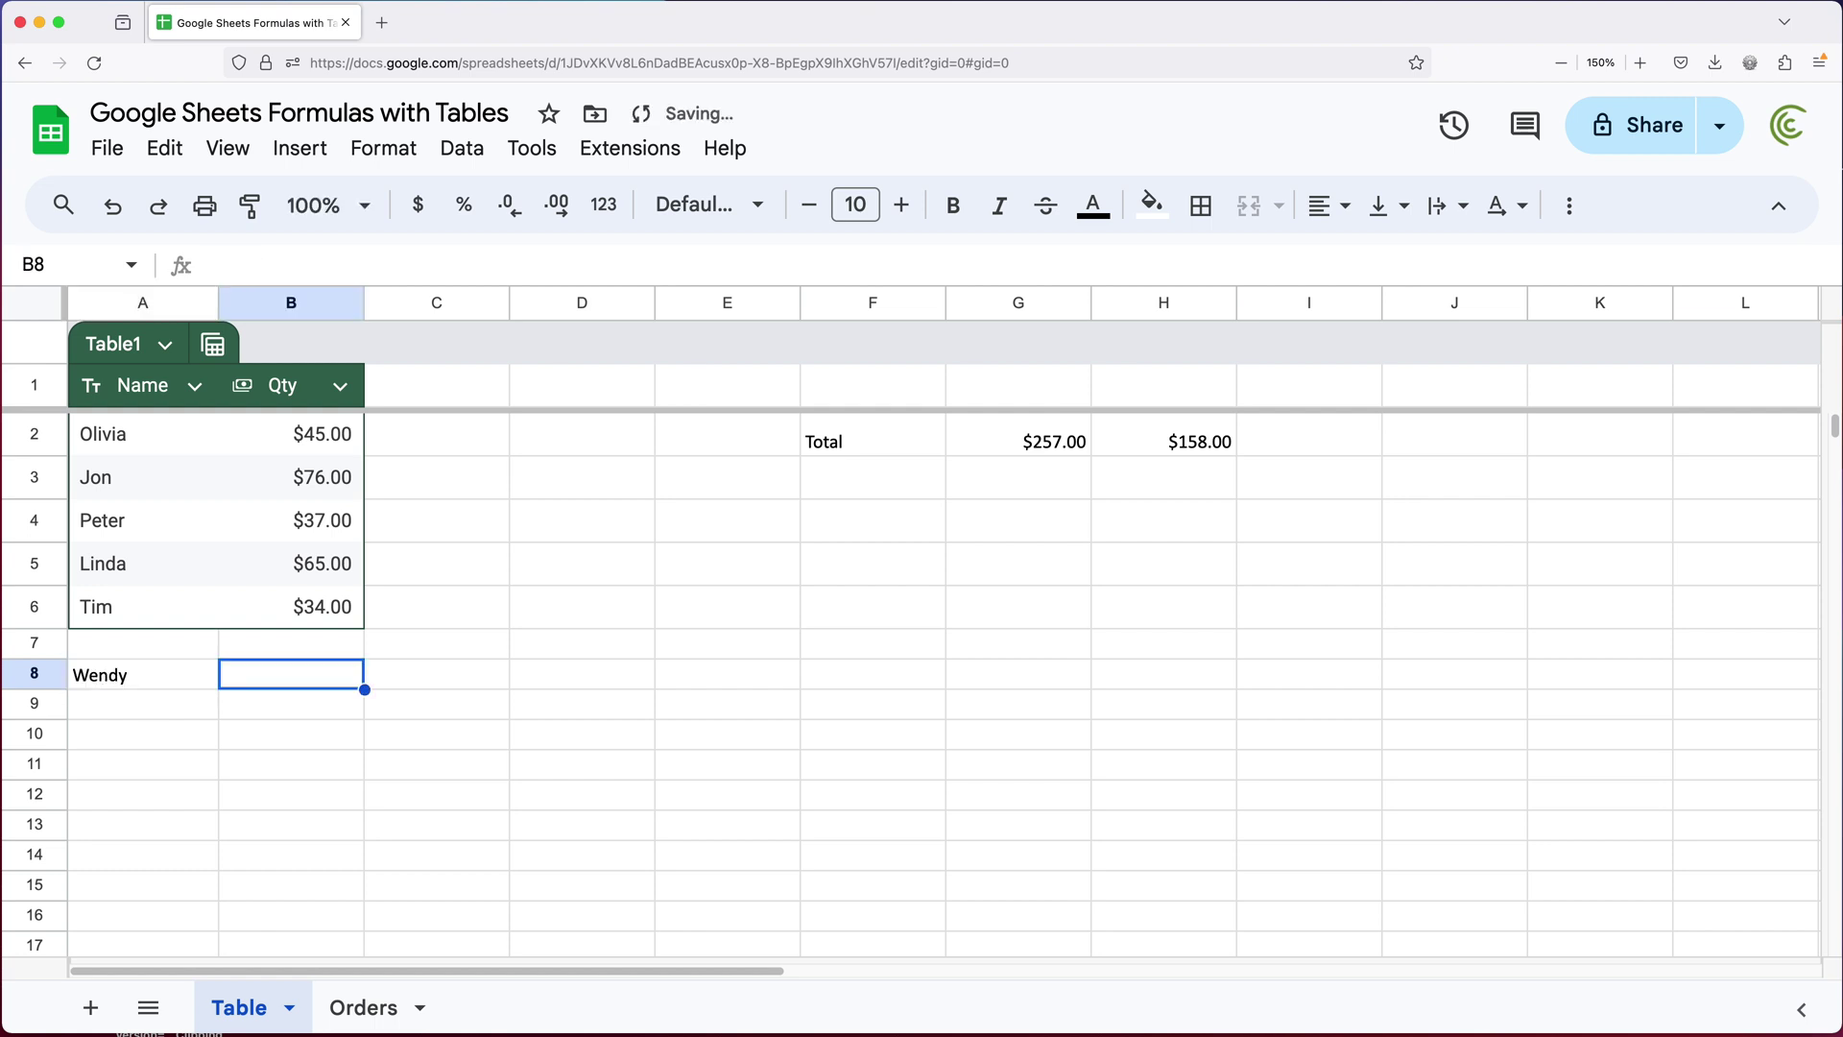
pyautogui.write('34')
pyautogui.press('Return')
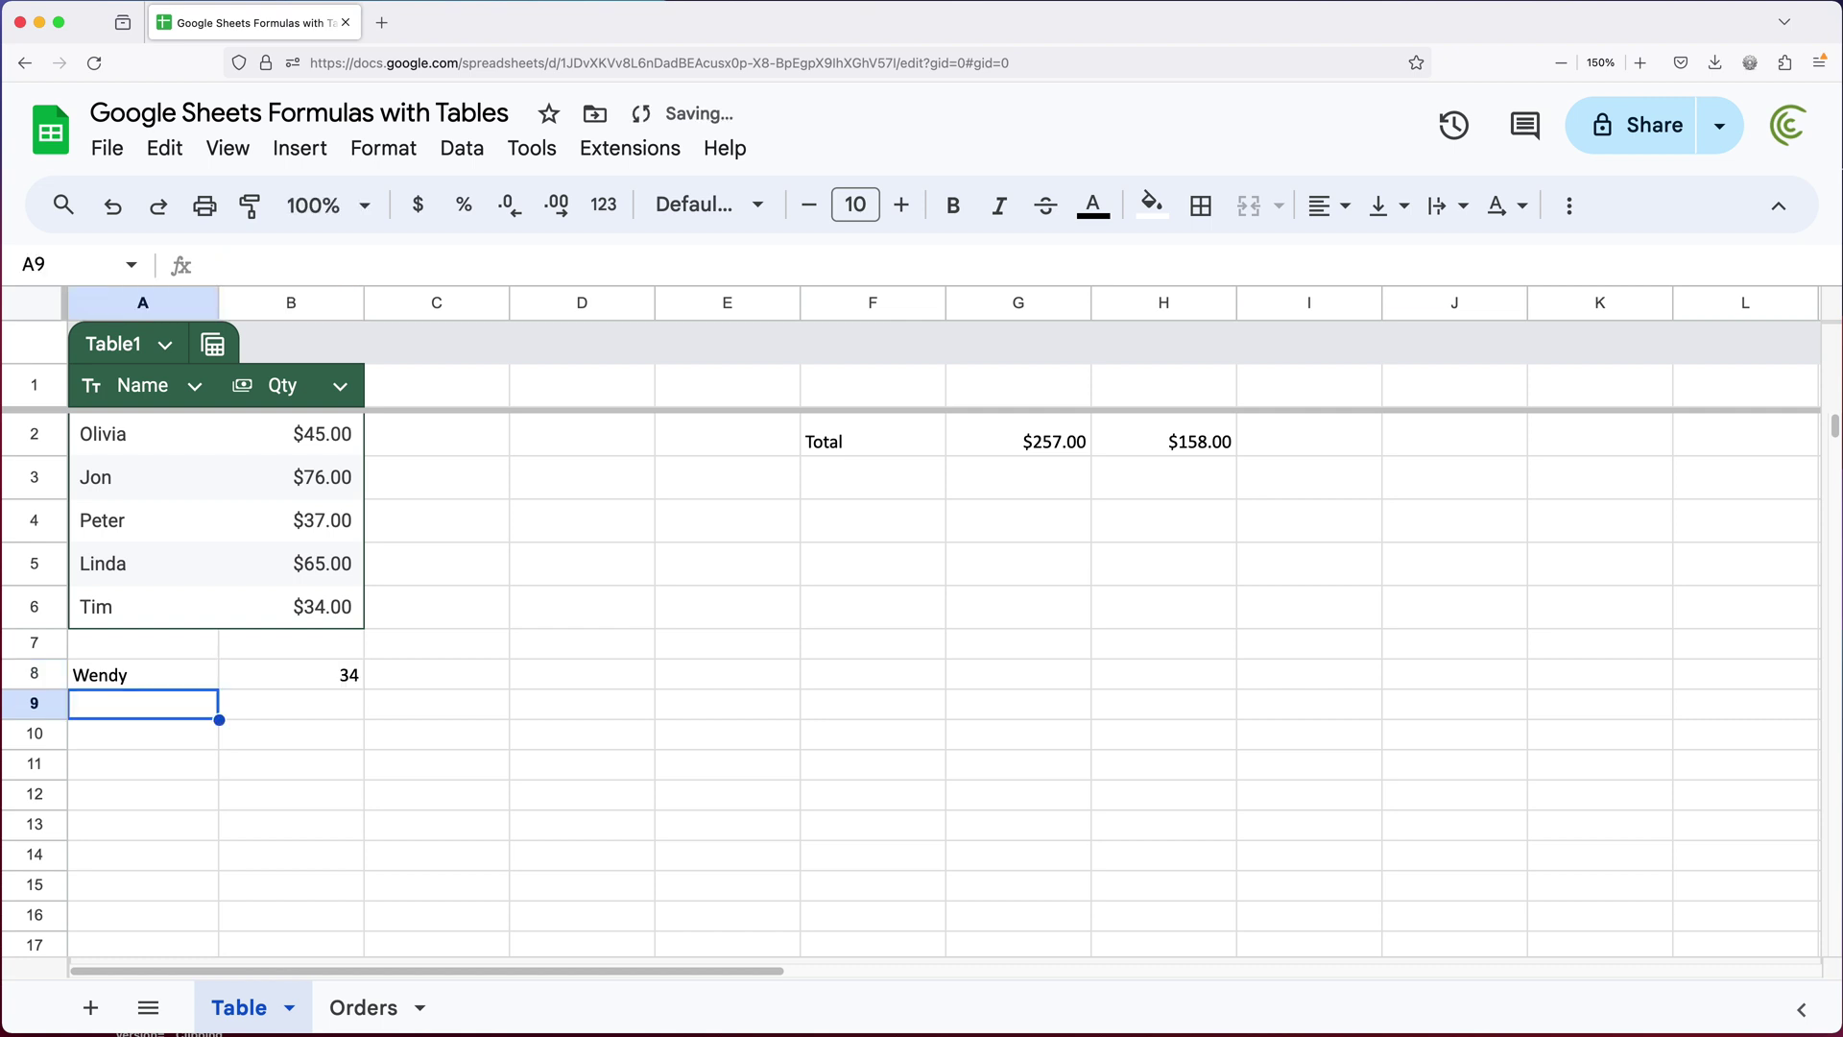
pyautogui.moveTo(146, 680); pyautogui.dragTo(205, 690)
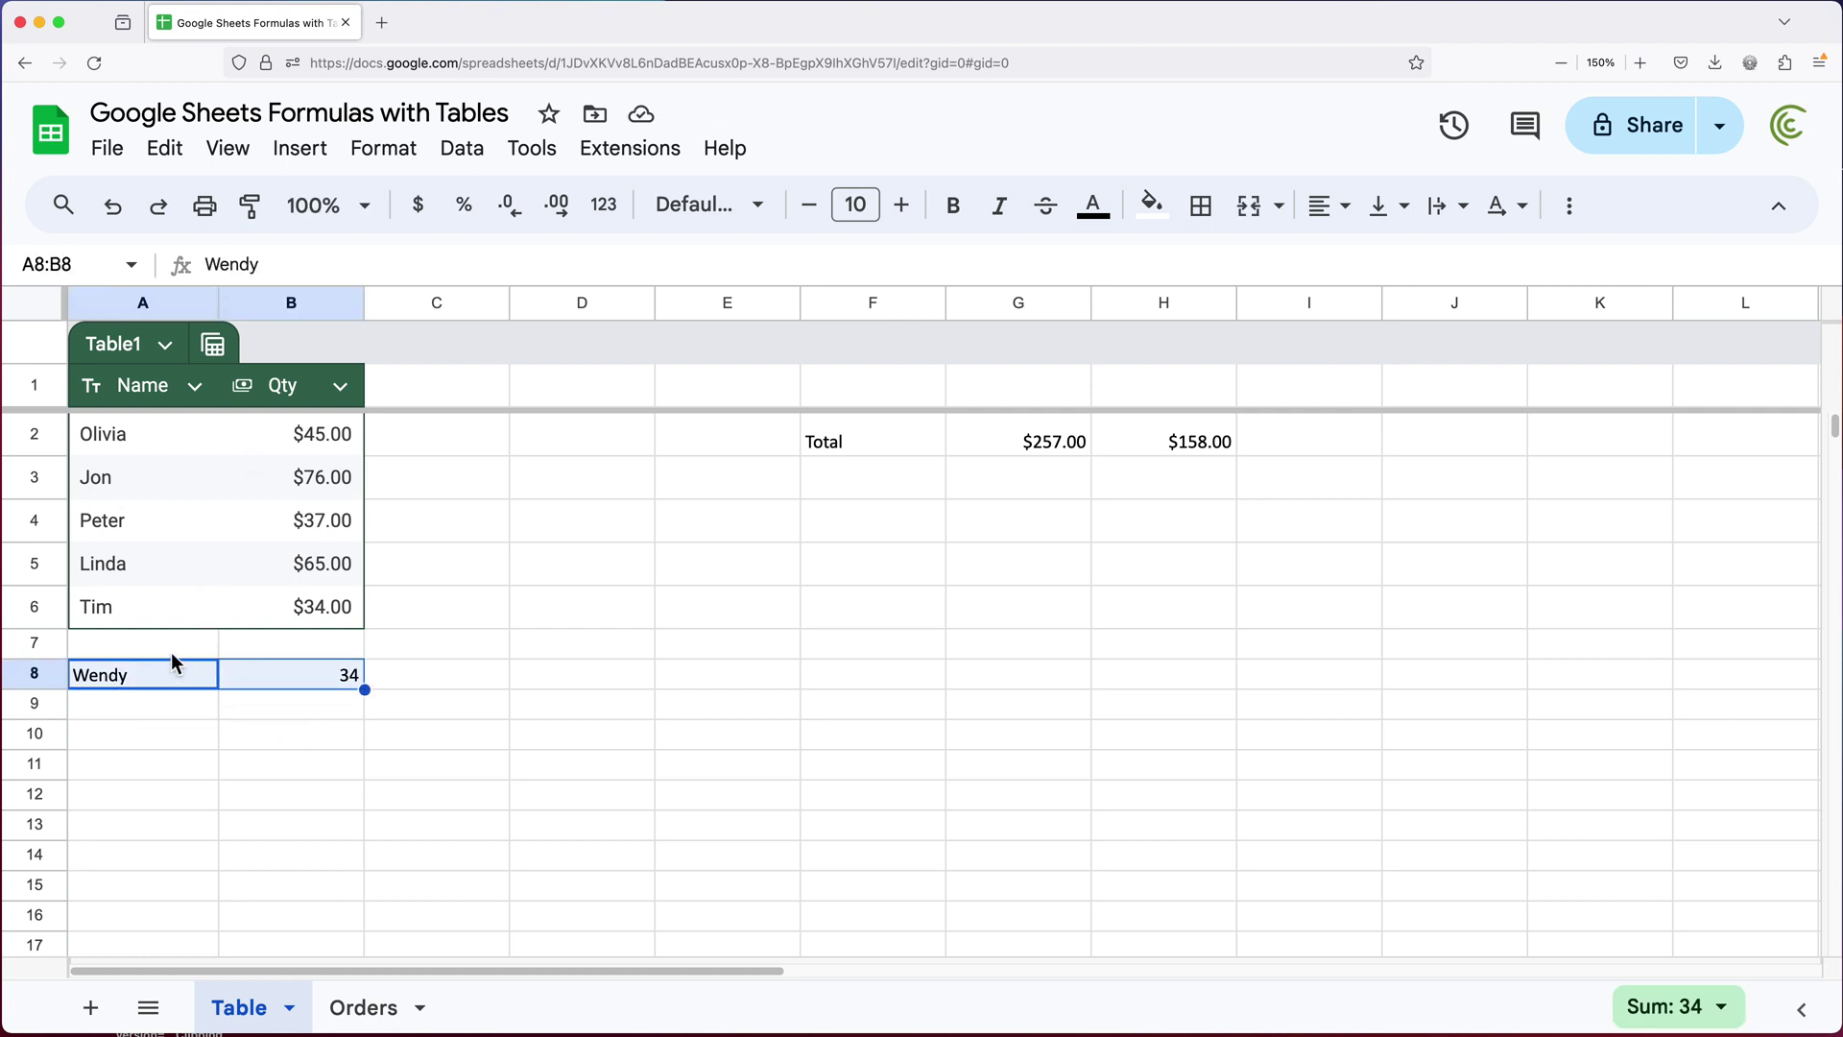
pyautogui.moveTo(165, 646); pyautogui.dragTo(337, 657)
pyautogui.click(339, 619)
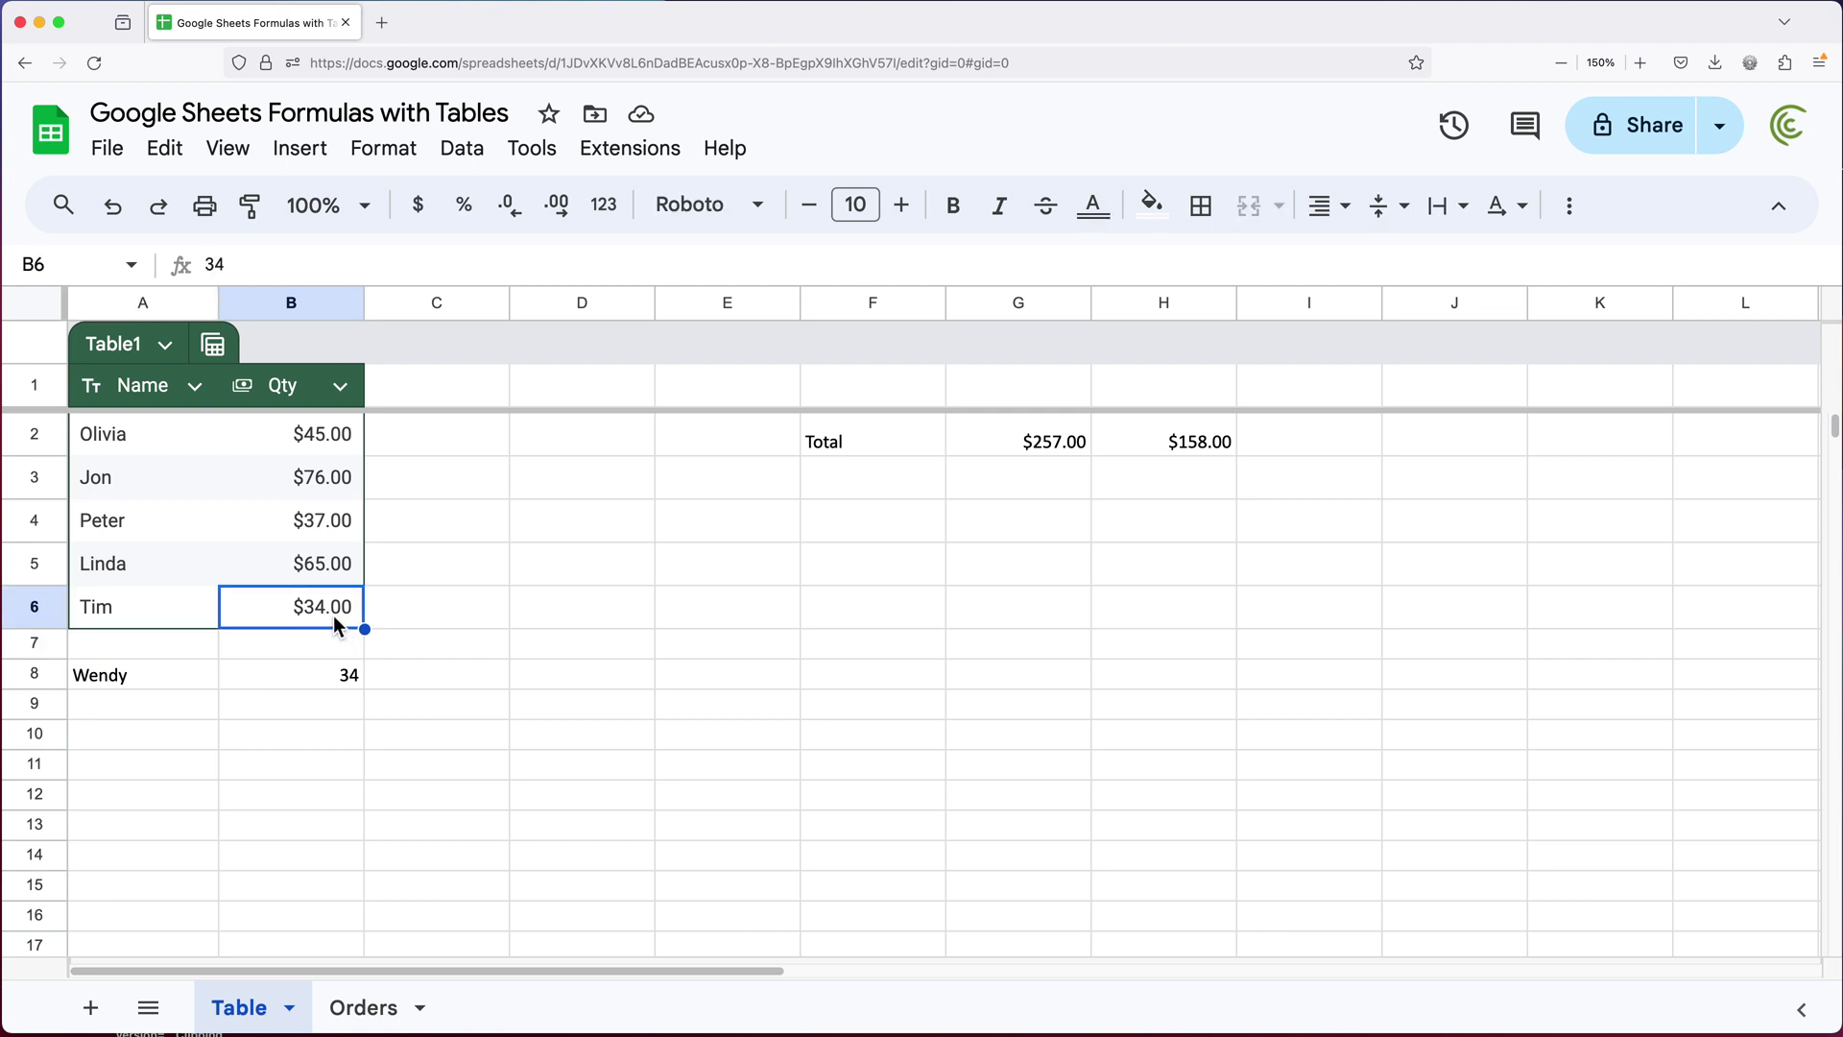
pyautogui.moveTo(141, 649); pyautogui.dragTo(321, 647)
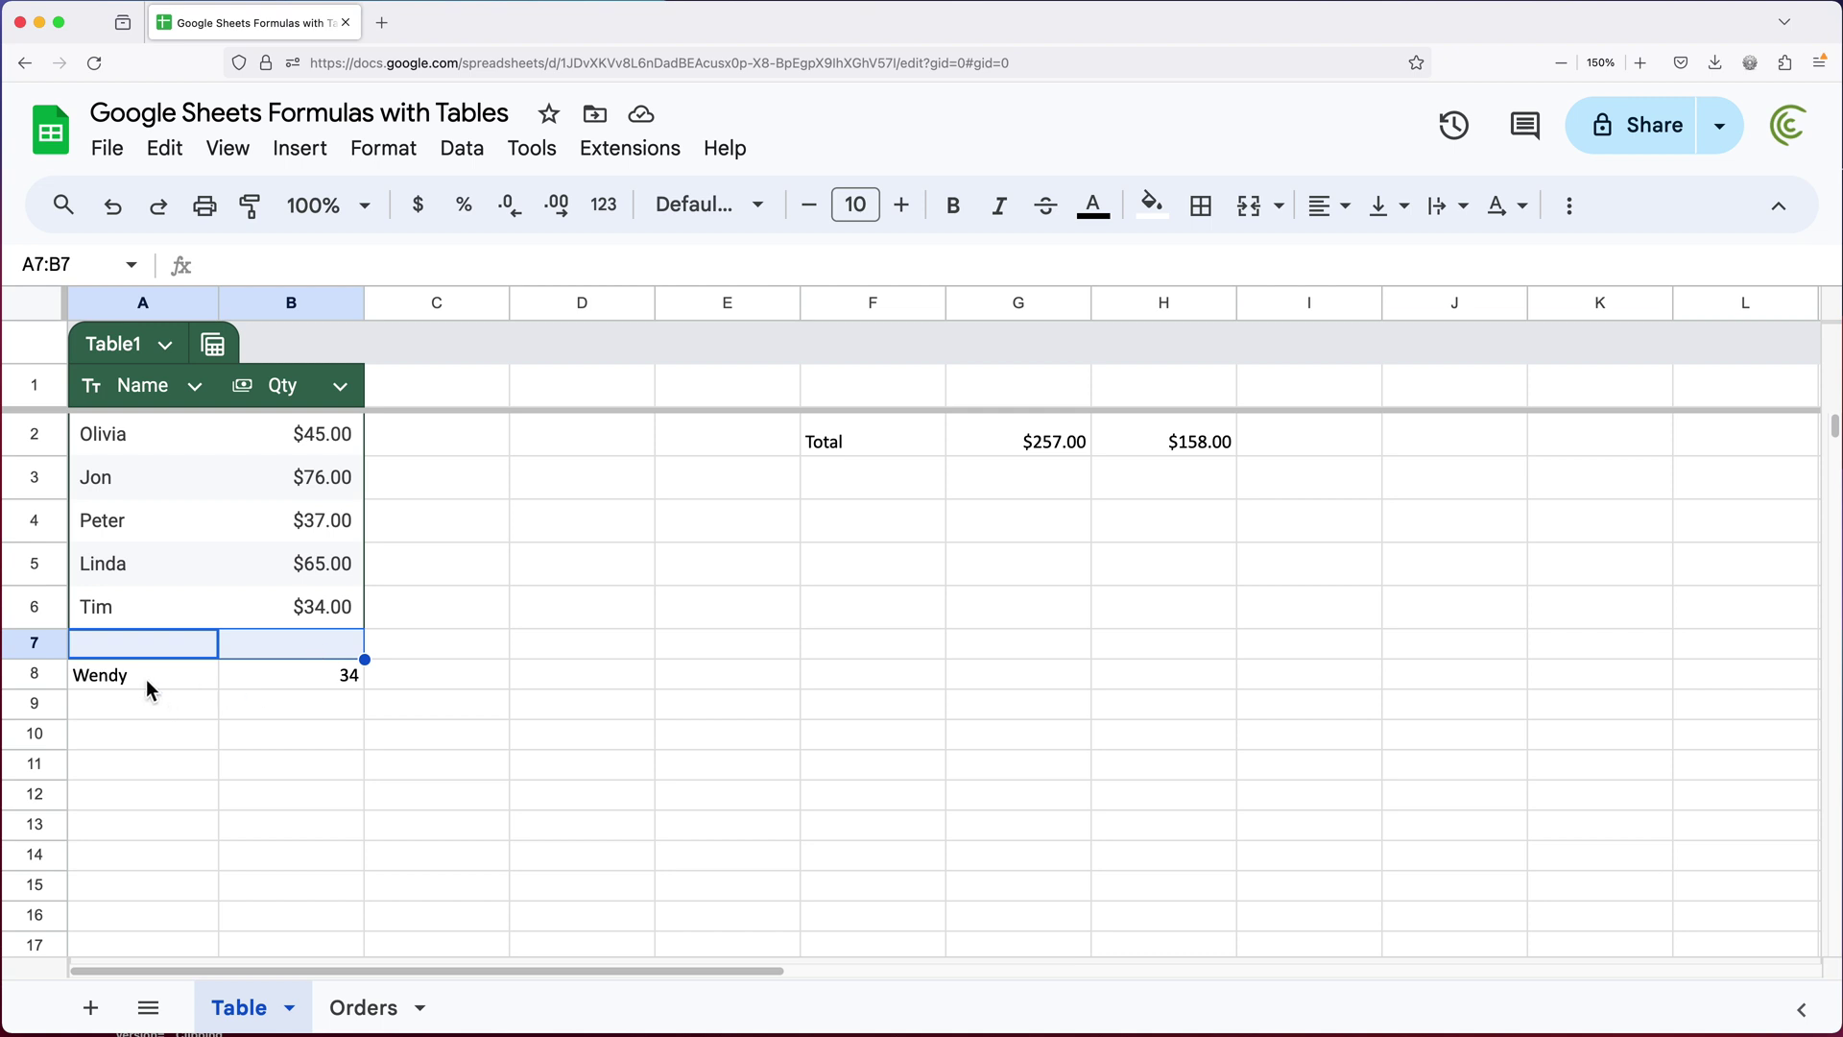
pyautogui.moveTo(145, 677); pyautogui.dragTo(273, 678)
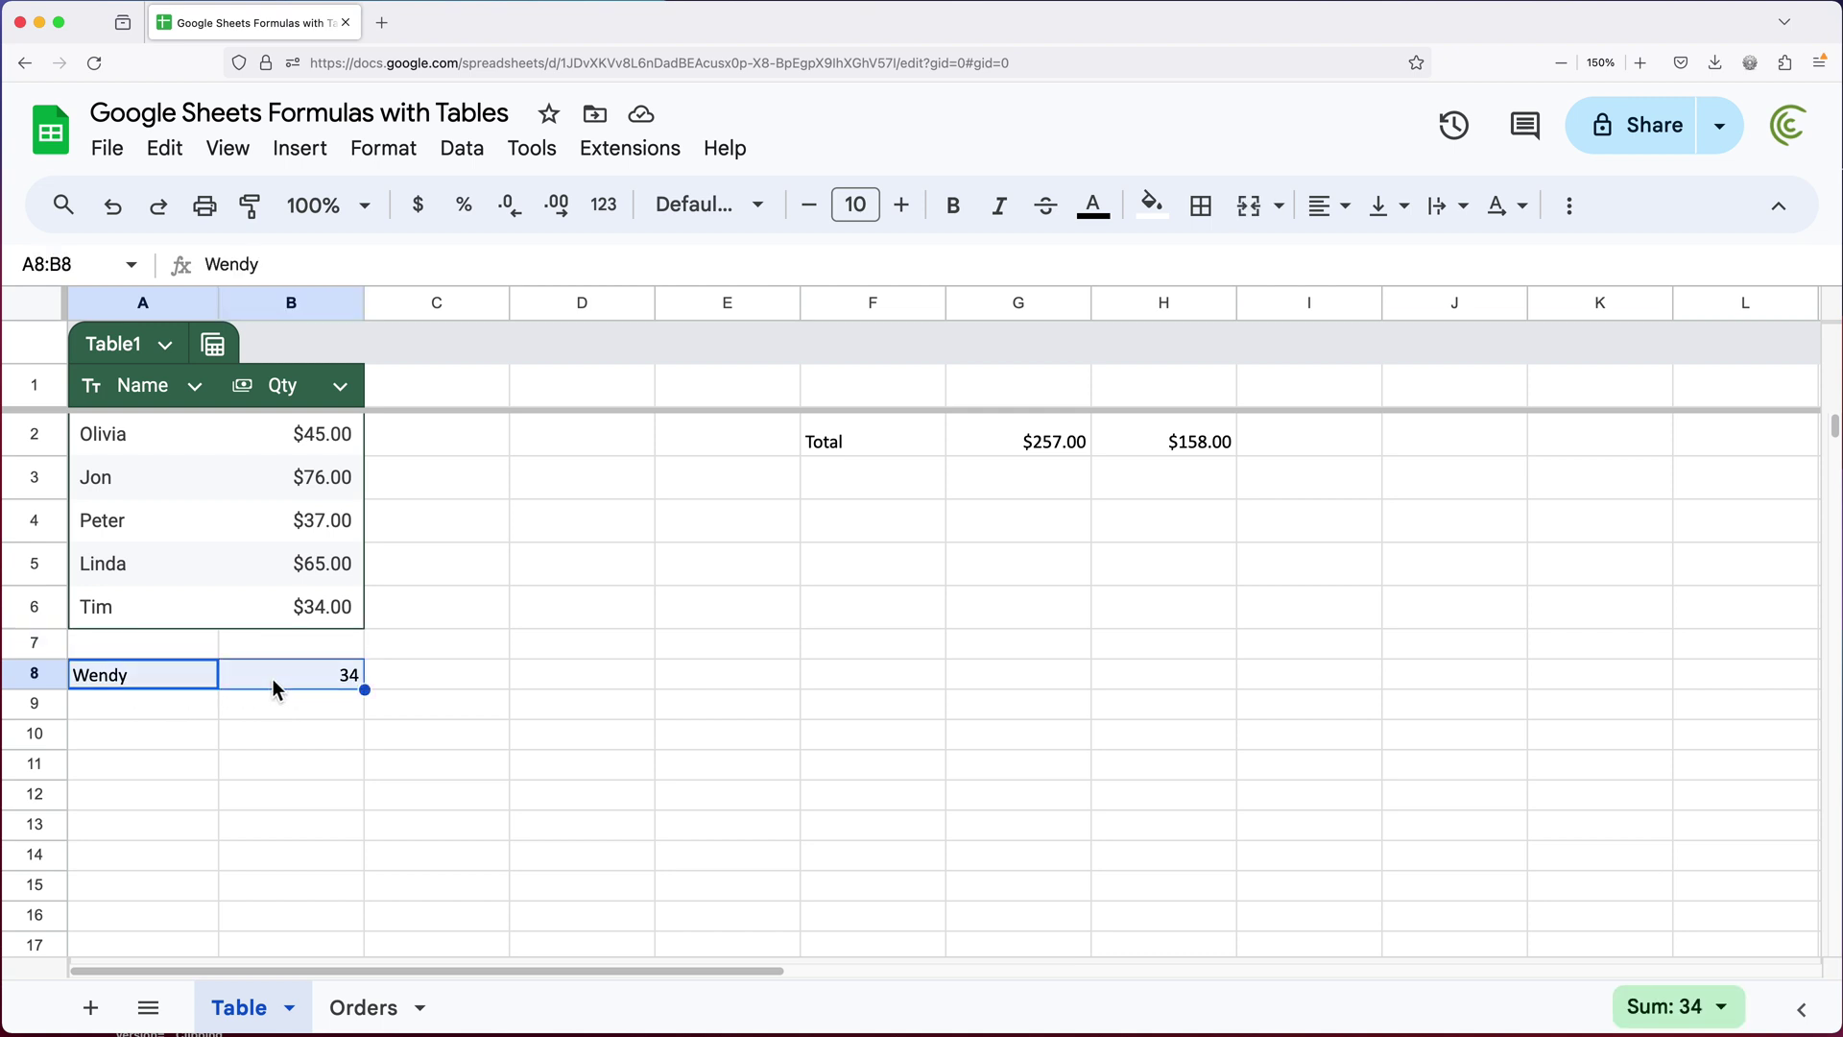
pyautogui.moveTo(185, 684); pyautogui.dragTo(278, 683)
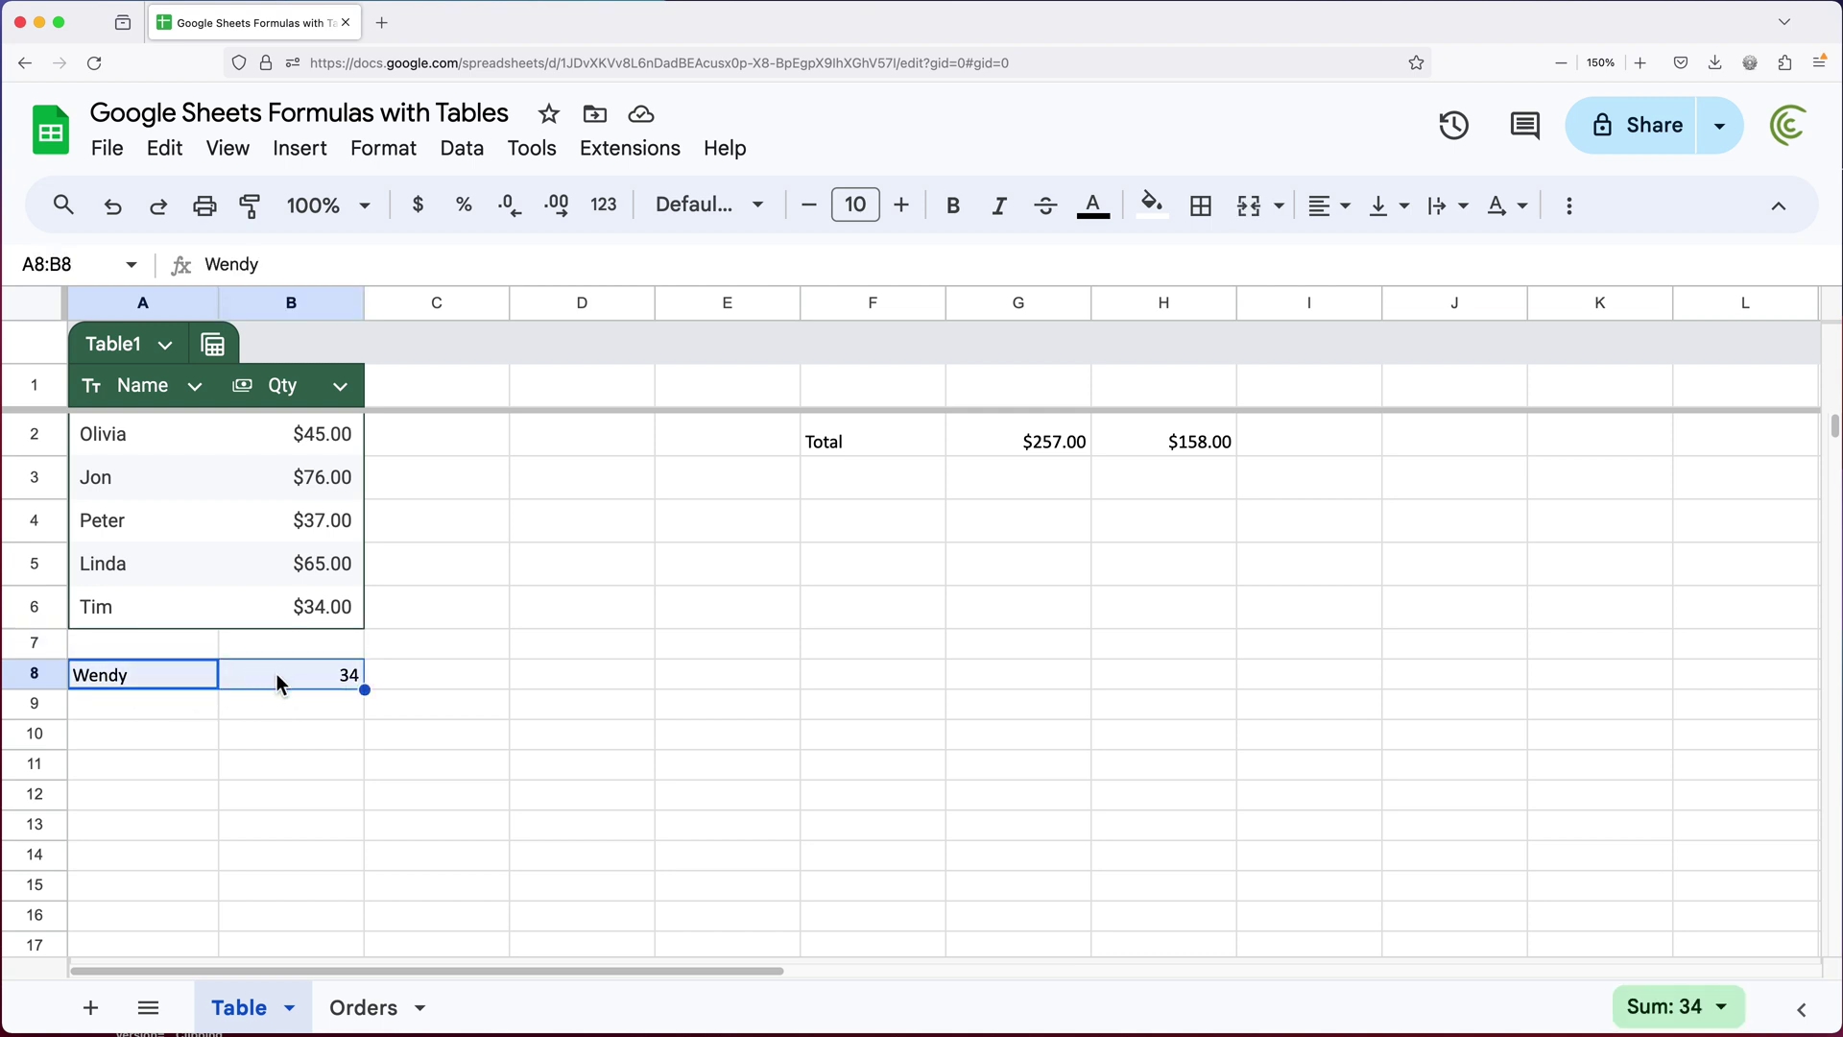
# Adjust the range of Table1 to Table!A1:B8 so that it includes the separate entry in row 8
pyautogui.click(255, 522)
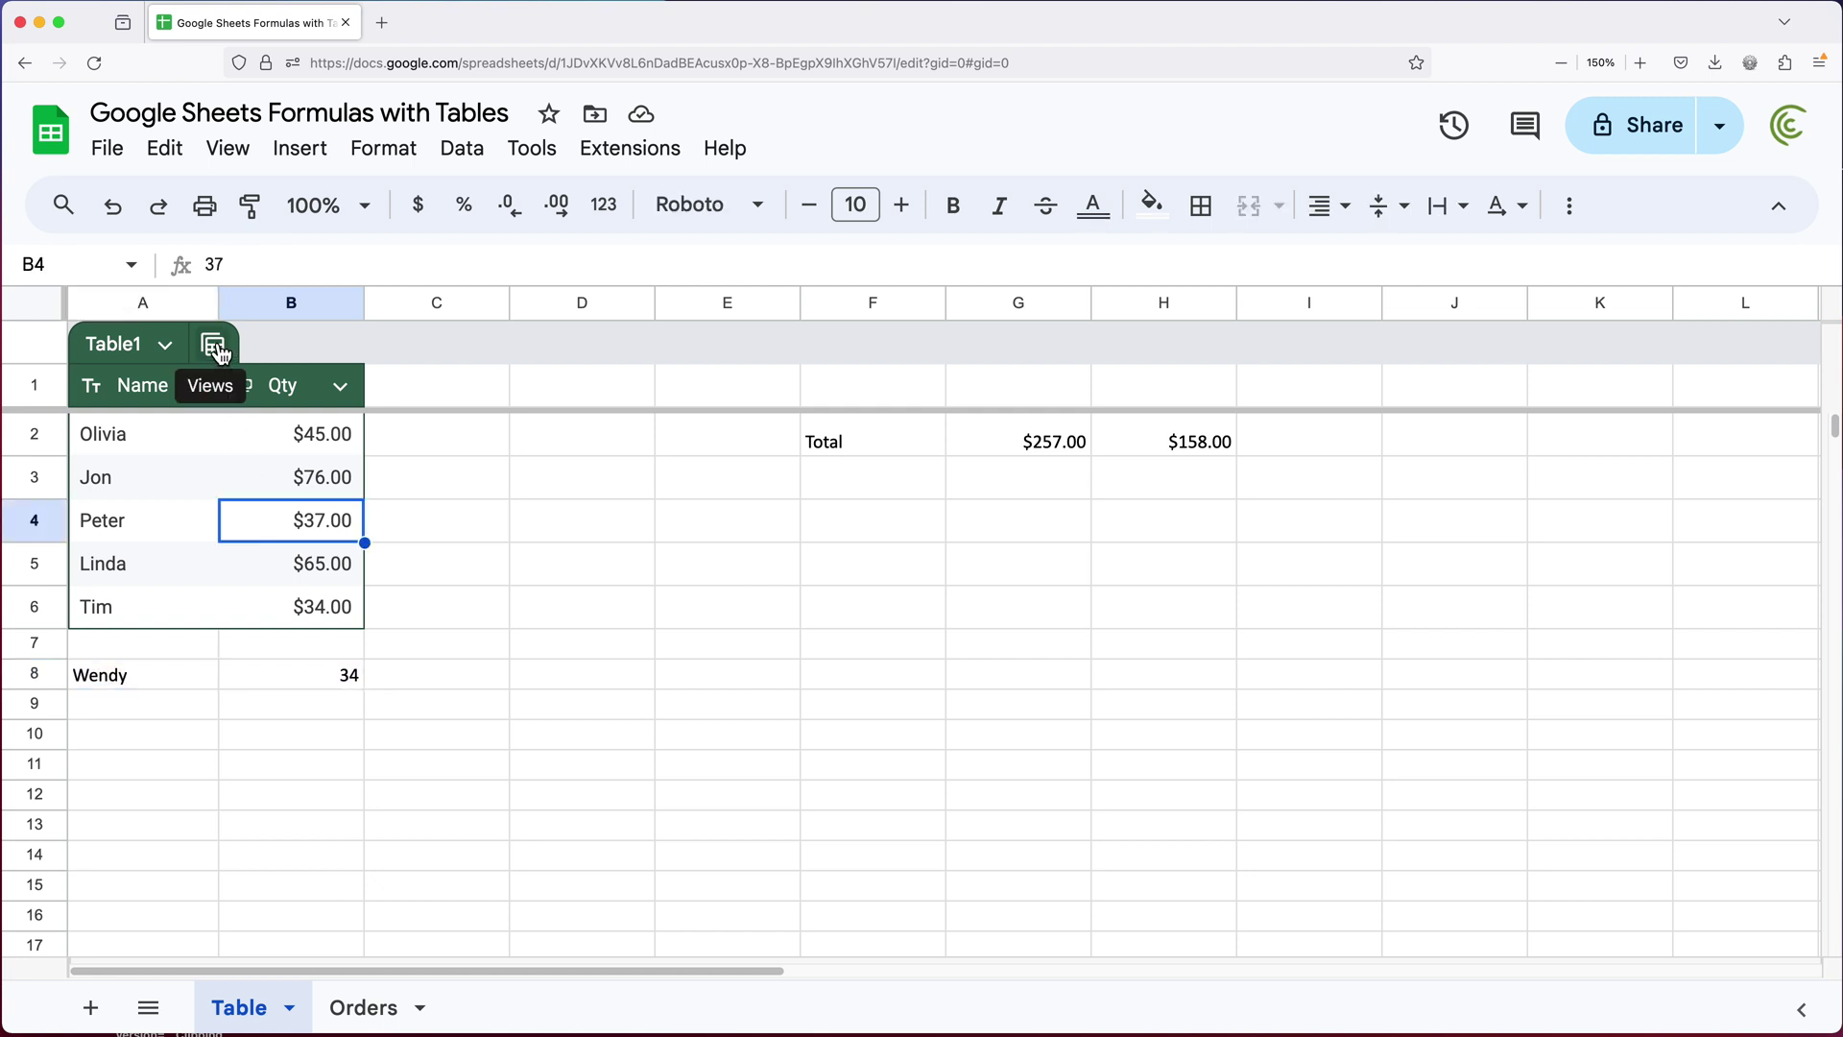
pyautogui.click(165, 345)
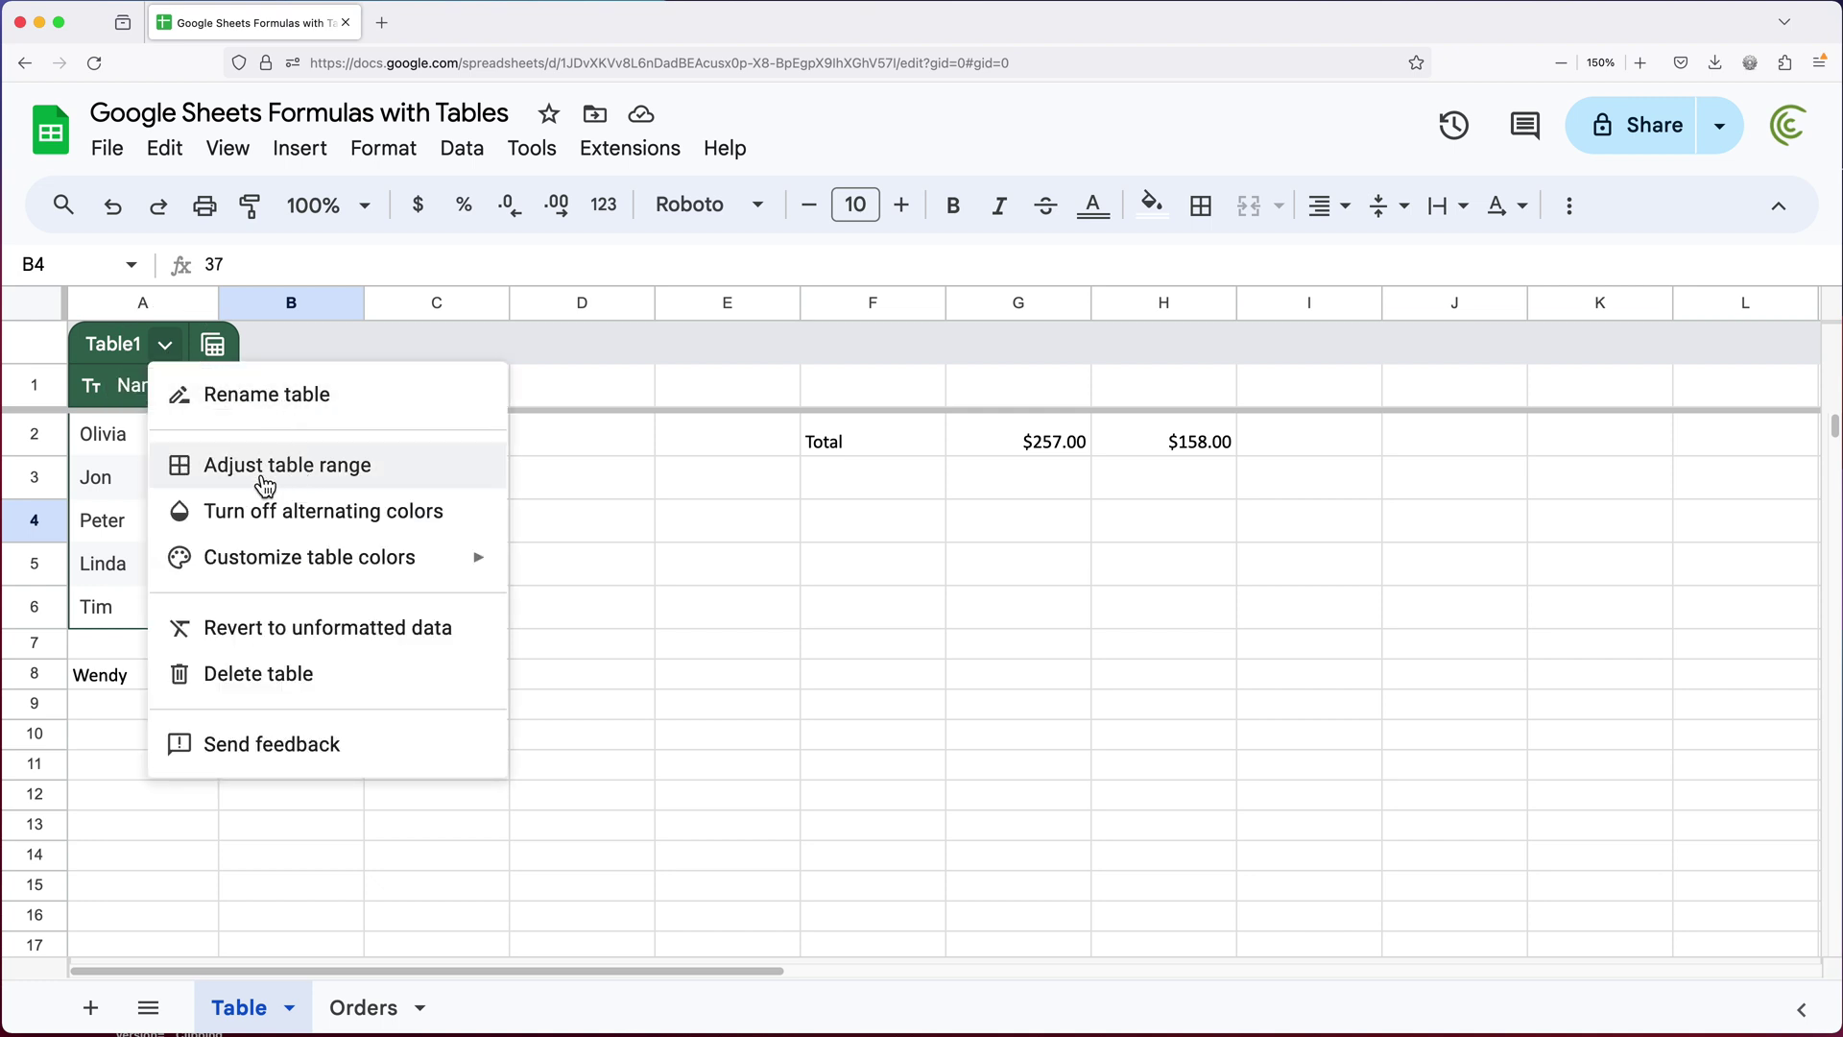
pyautogui.click(321, 472)
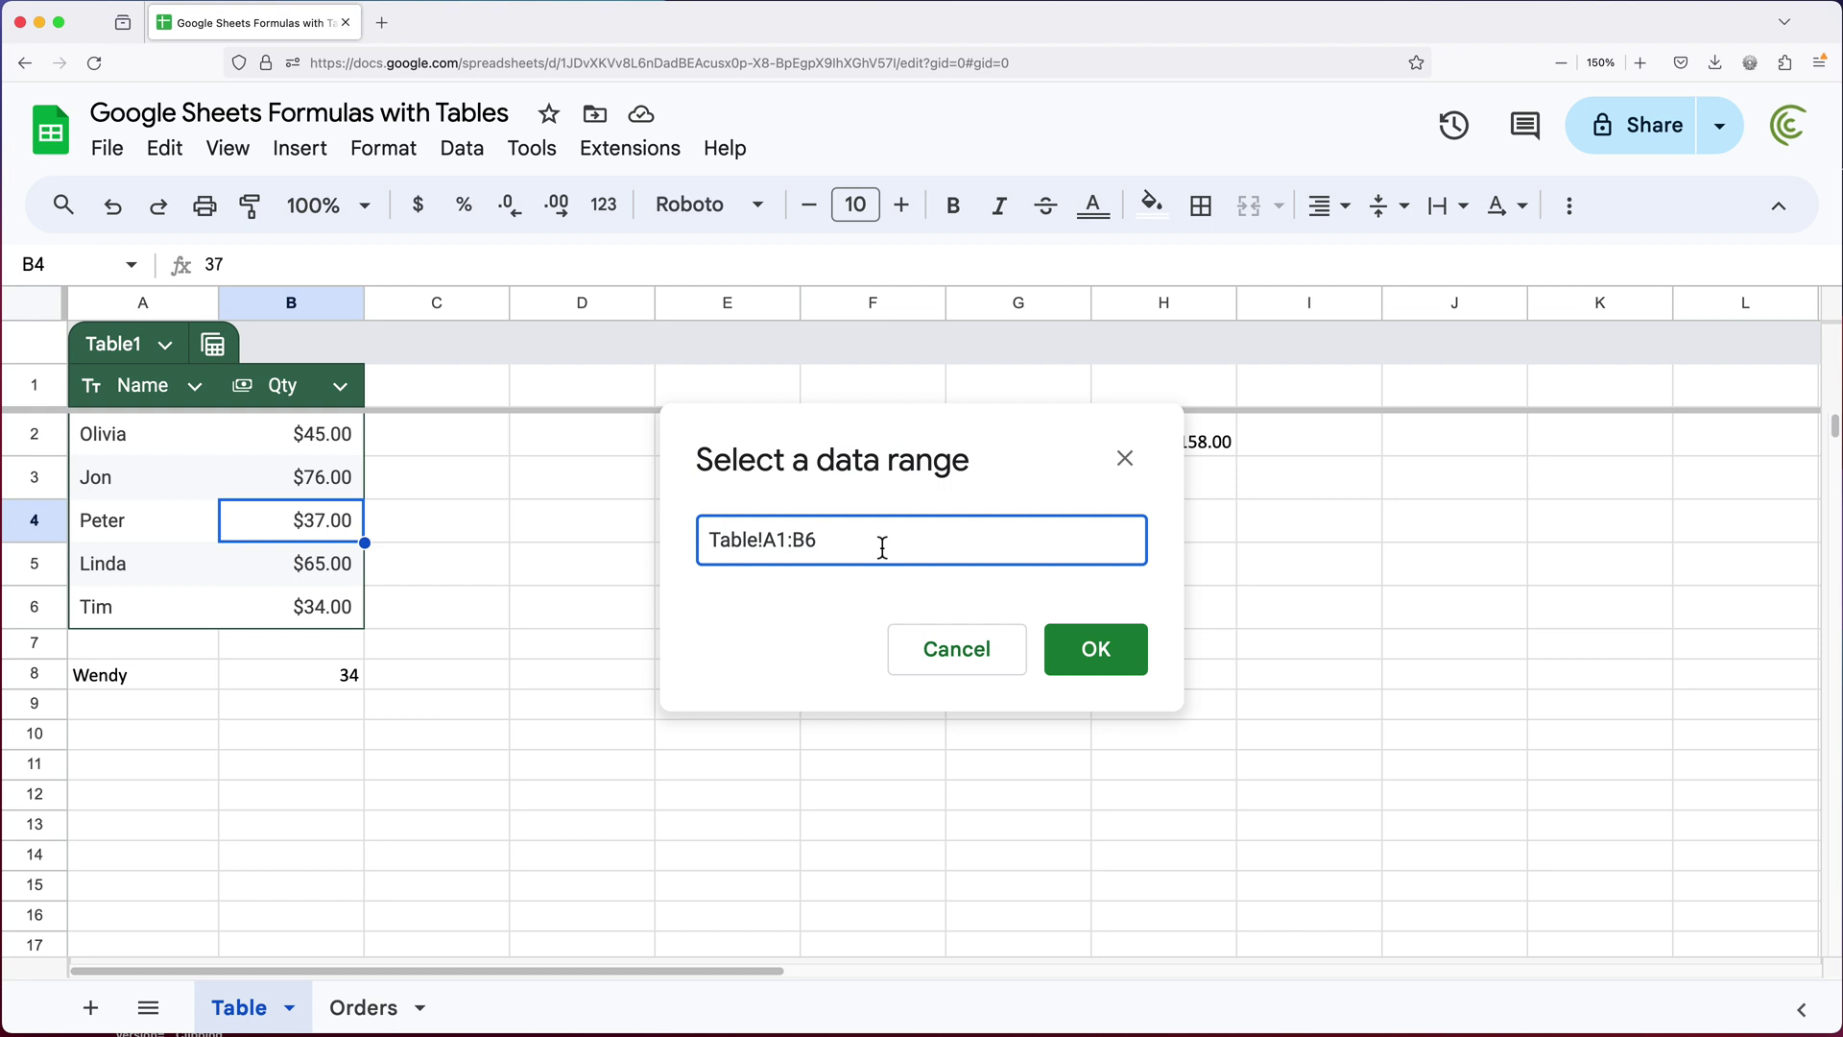
pyautogui.press('BackSpace')
pyautogui.write('8')
pyautogui.click(1081, 653)
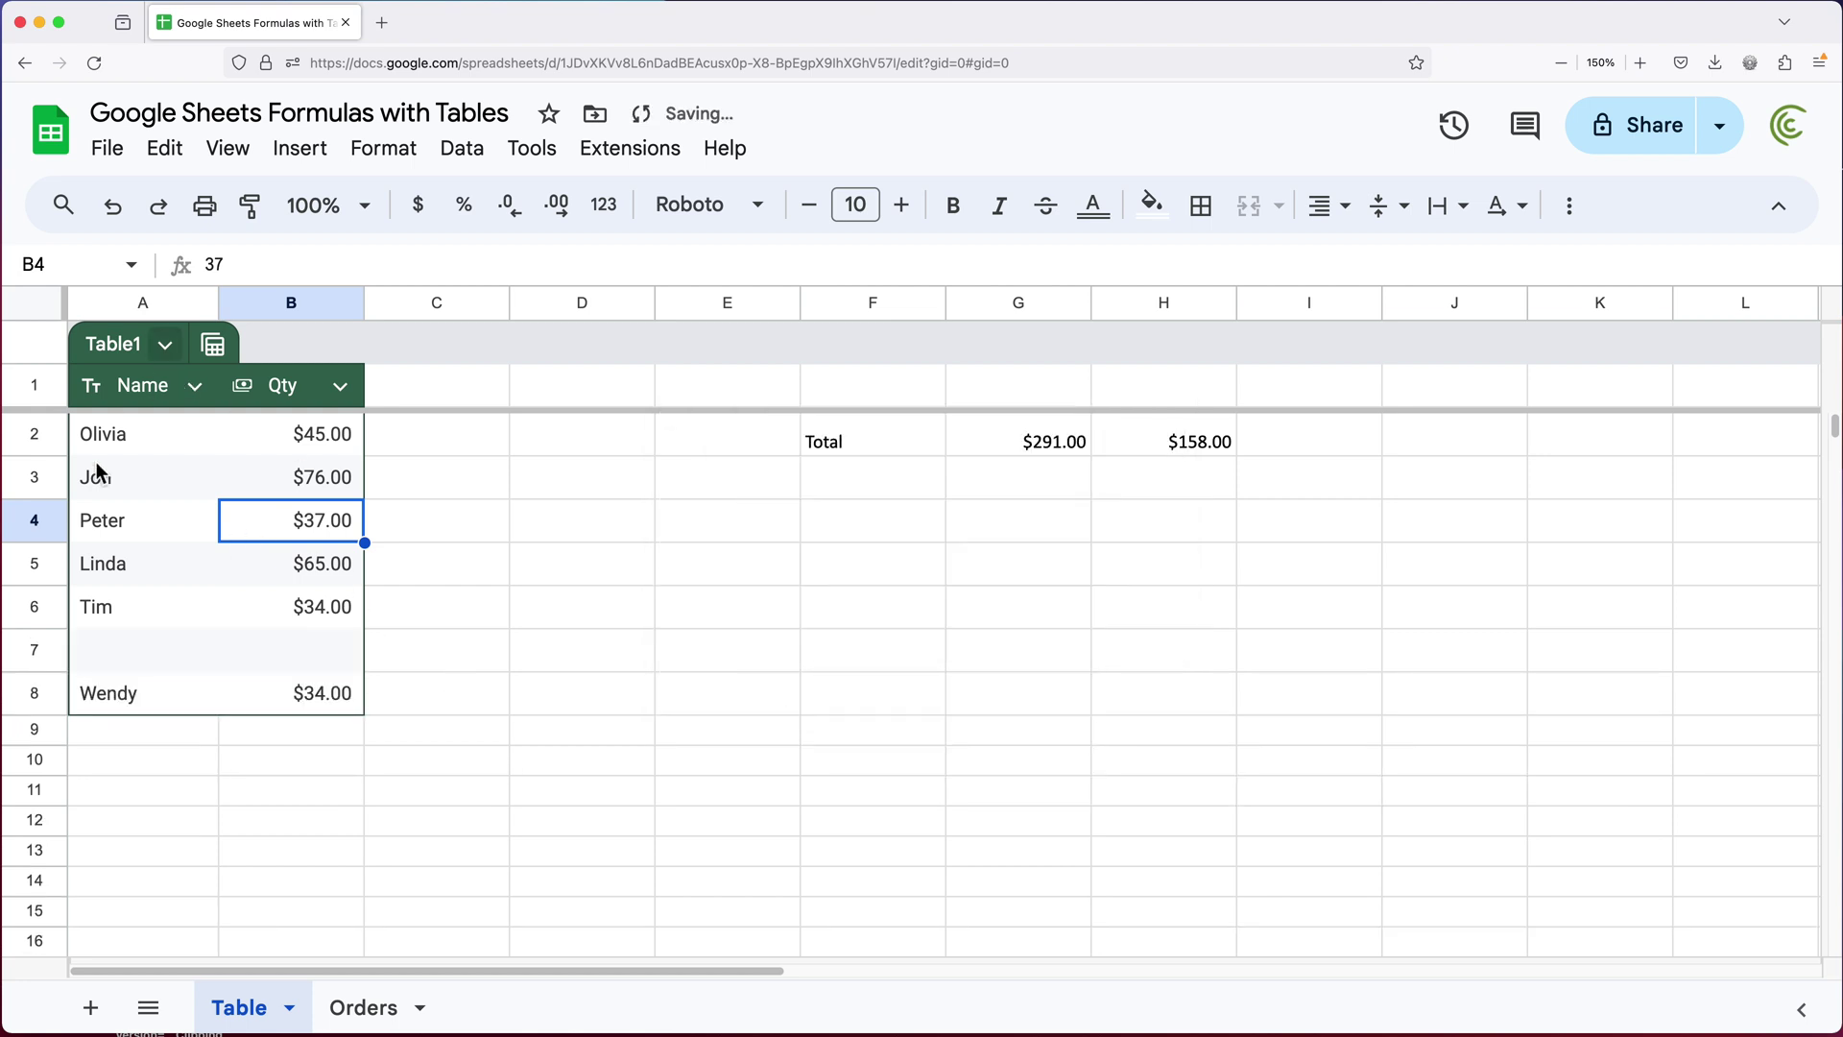
# Examine which cells the Table1[Qty] total in G2 covers after the table range adjustment
pyautogui.click(1048, 441)
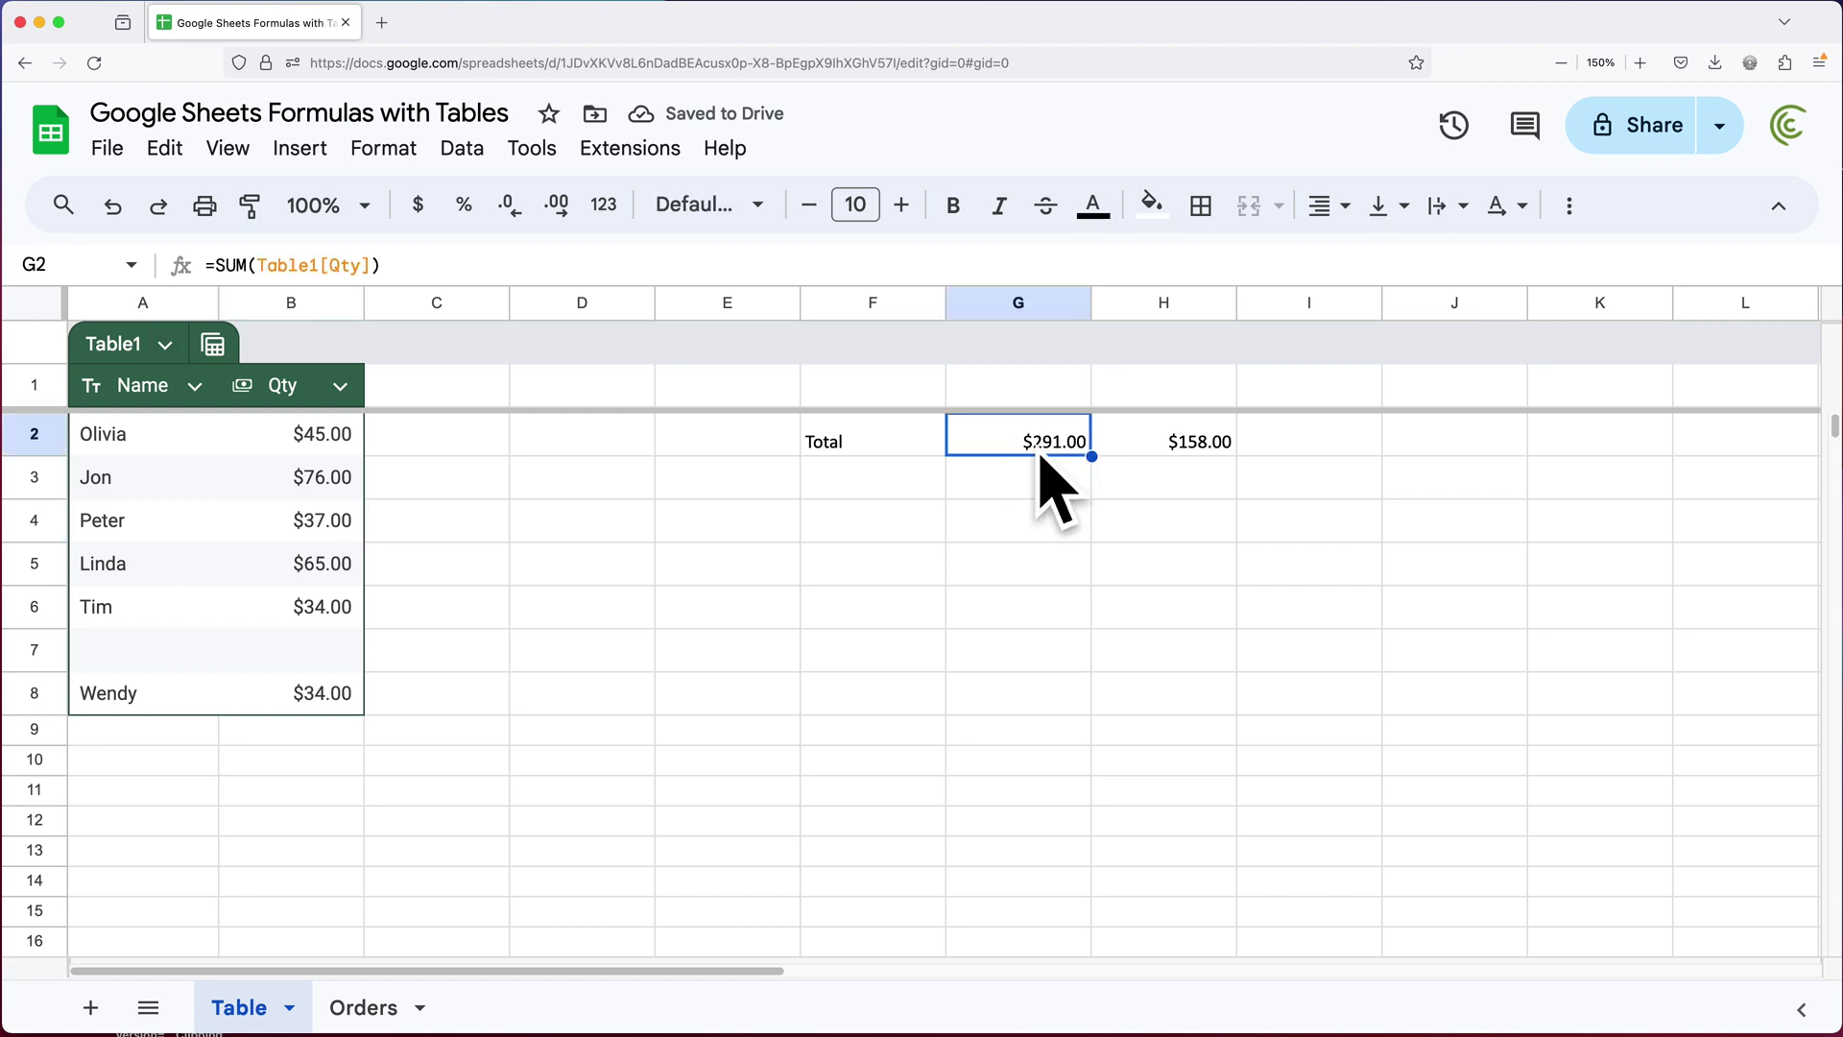
pyautogui.doubleClick(1038, 448)
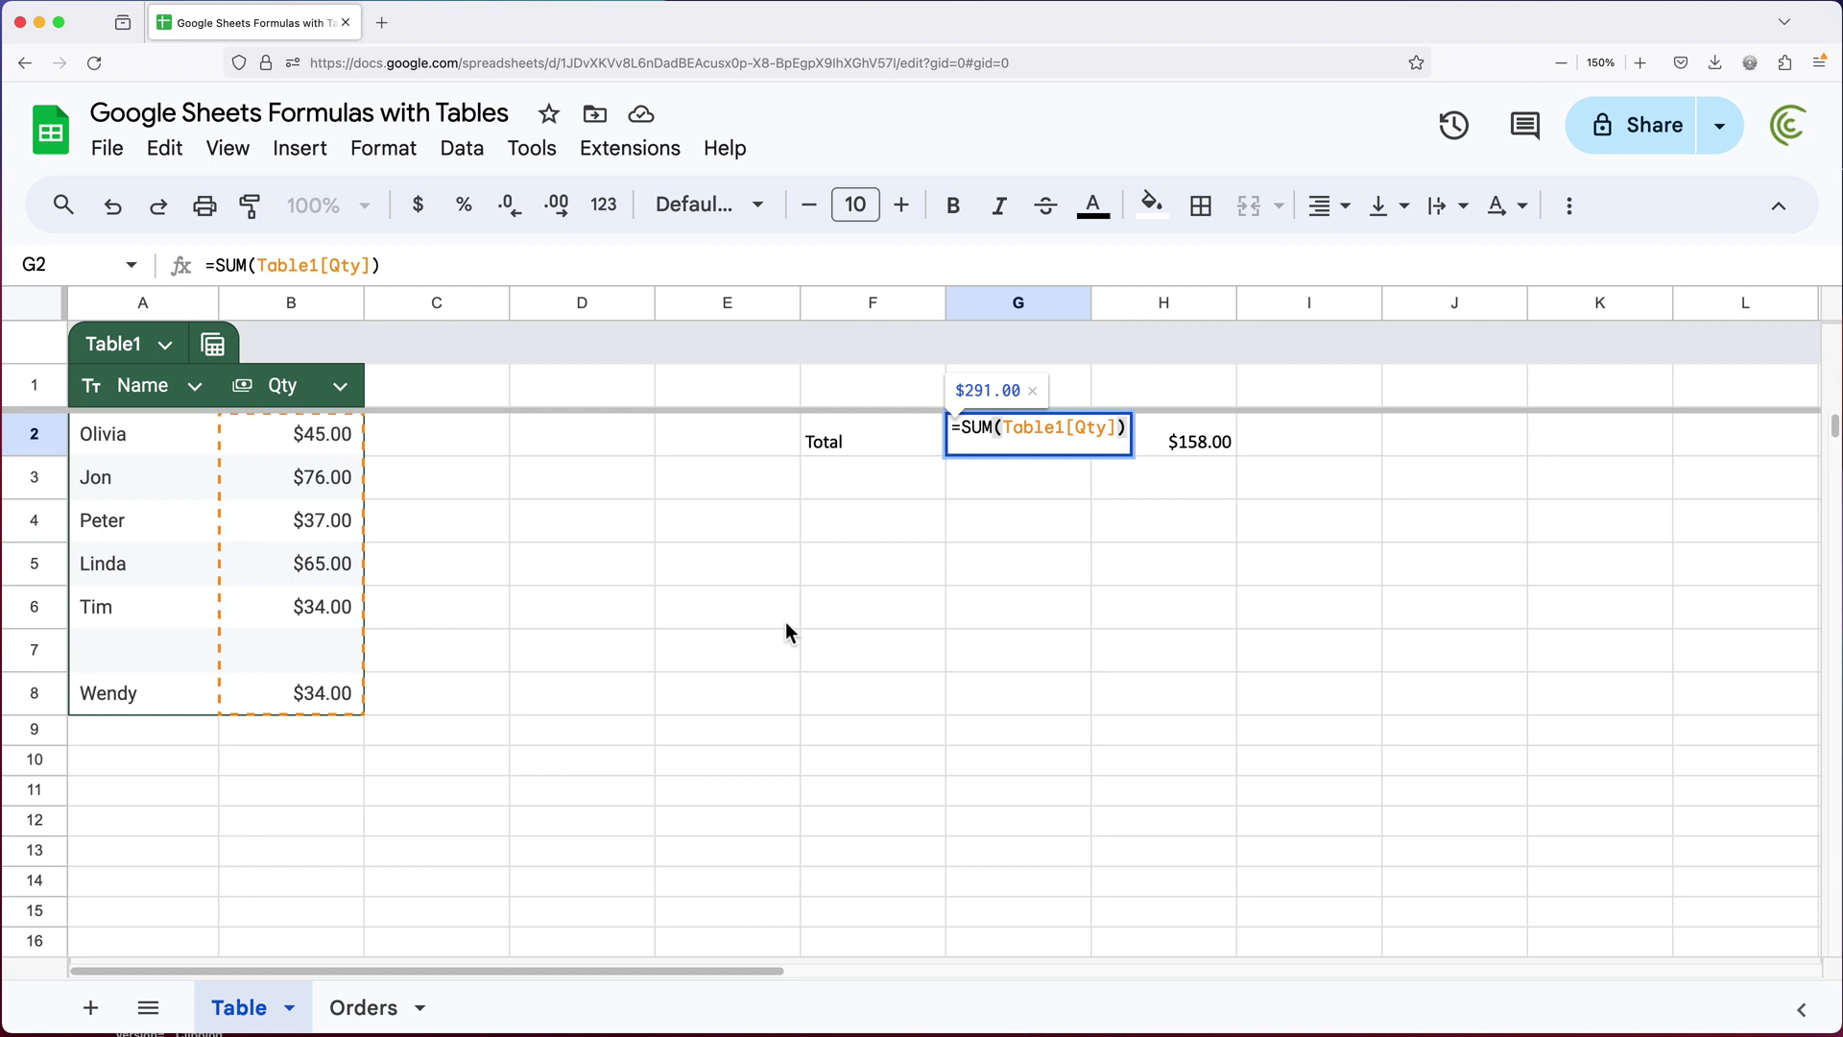
pyautogui.press('Return')
# Delete the blank row 7 inside Table1
pyautogui.press('Down')
pyautogui.press('Down')
pyautogui.press('Down')
pyautogui.press('Down')
pyautogui.press('Down')
pyautogui.press('Left')
pyautogui.press('Left')
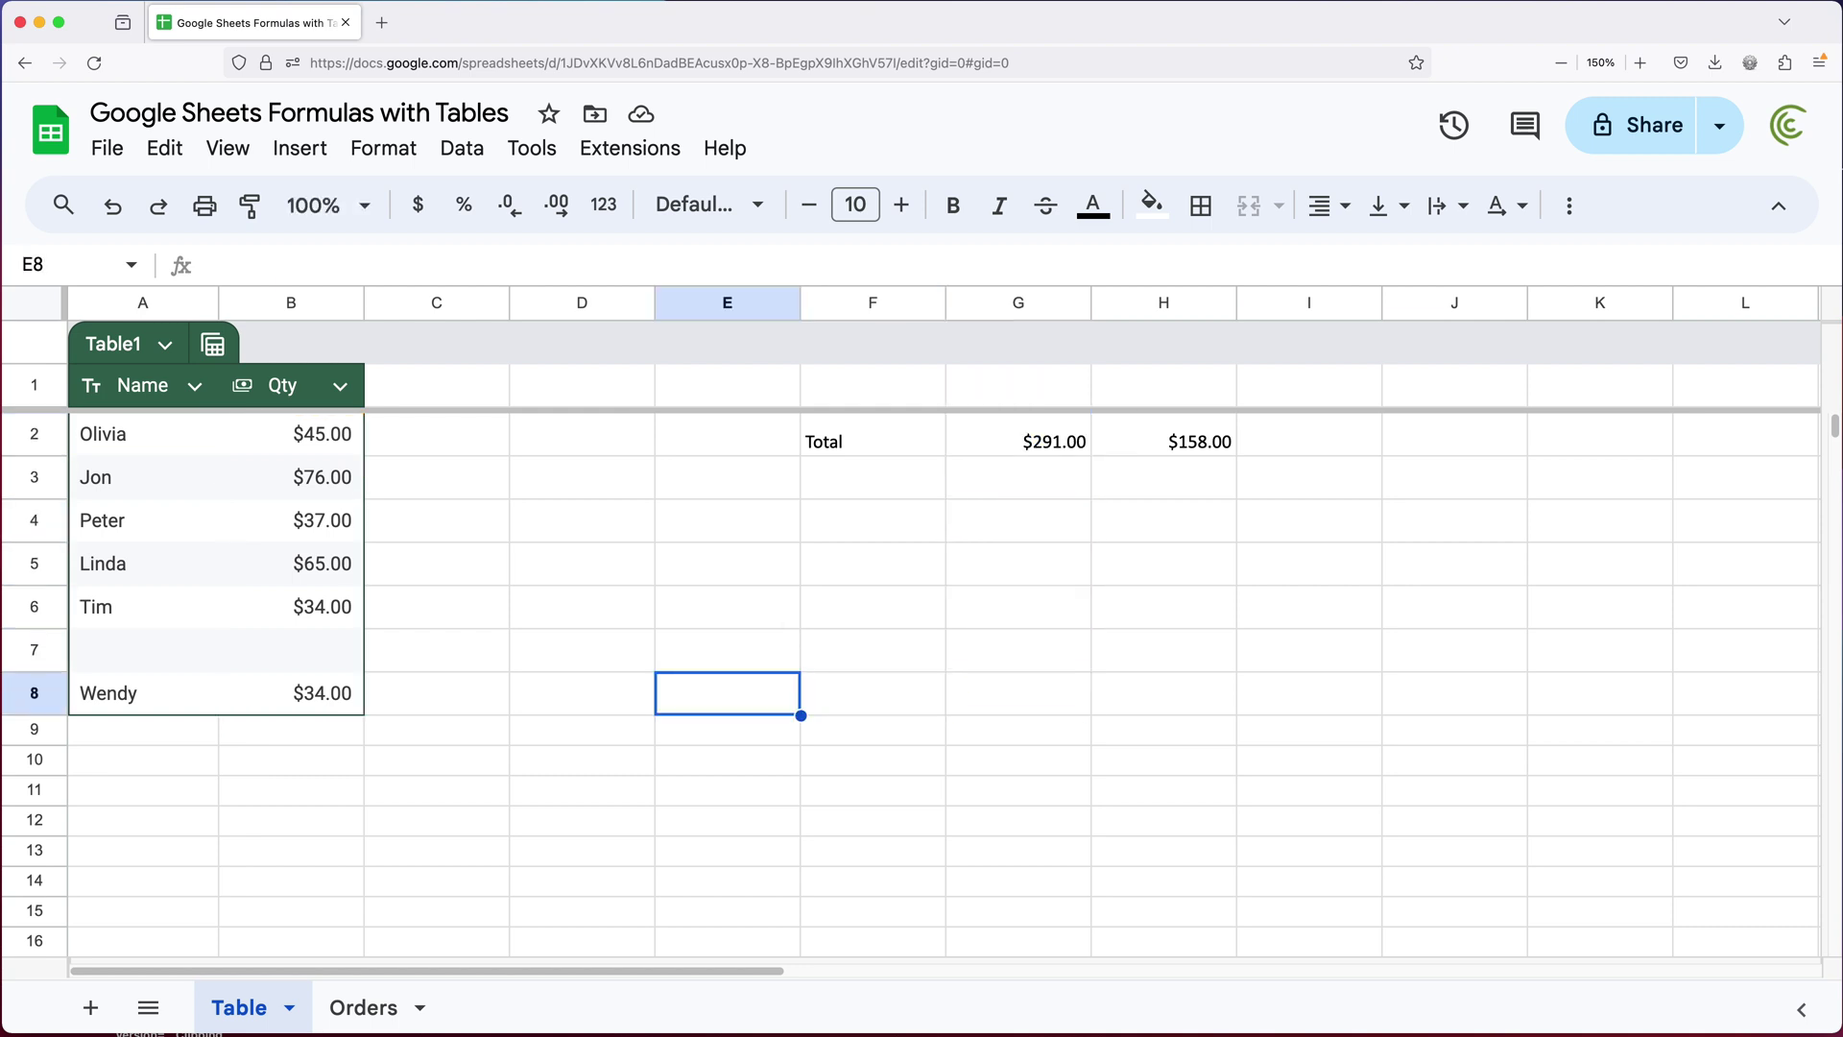
pyautogui.press('Left')
pyautogui.press('Left')
pyautogui.press('Left')
pyautogui.press('Left')
pyautogui.press('Up')
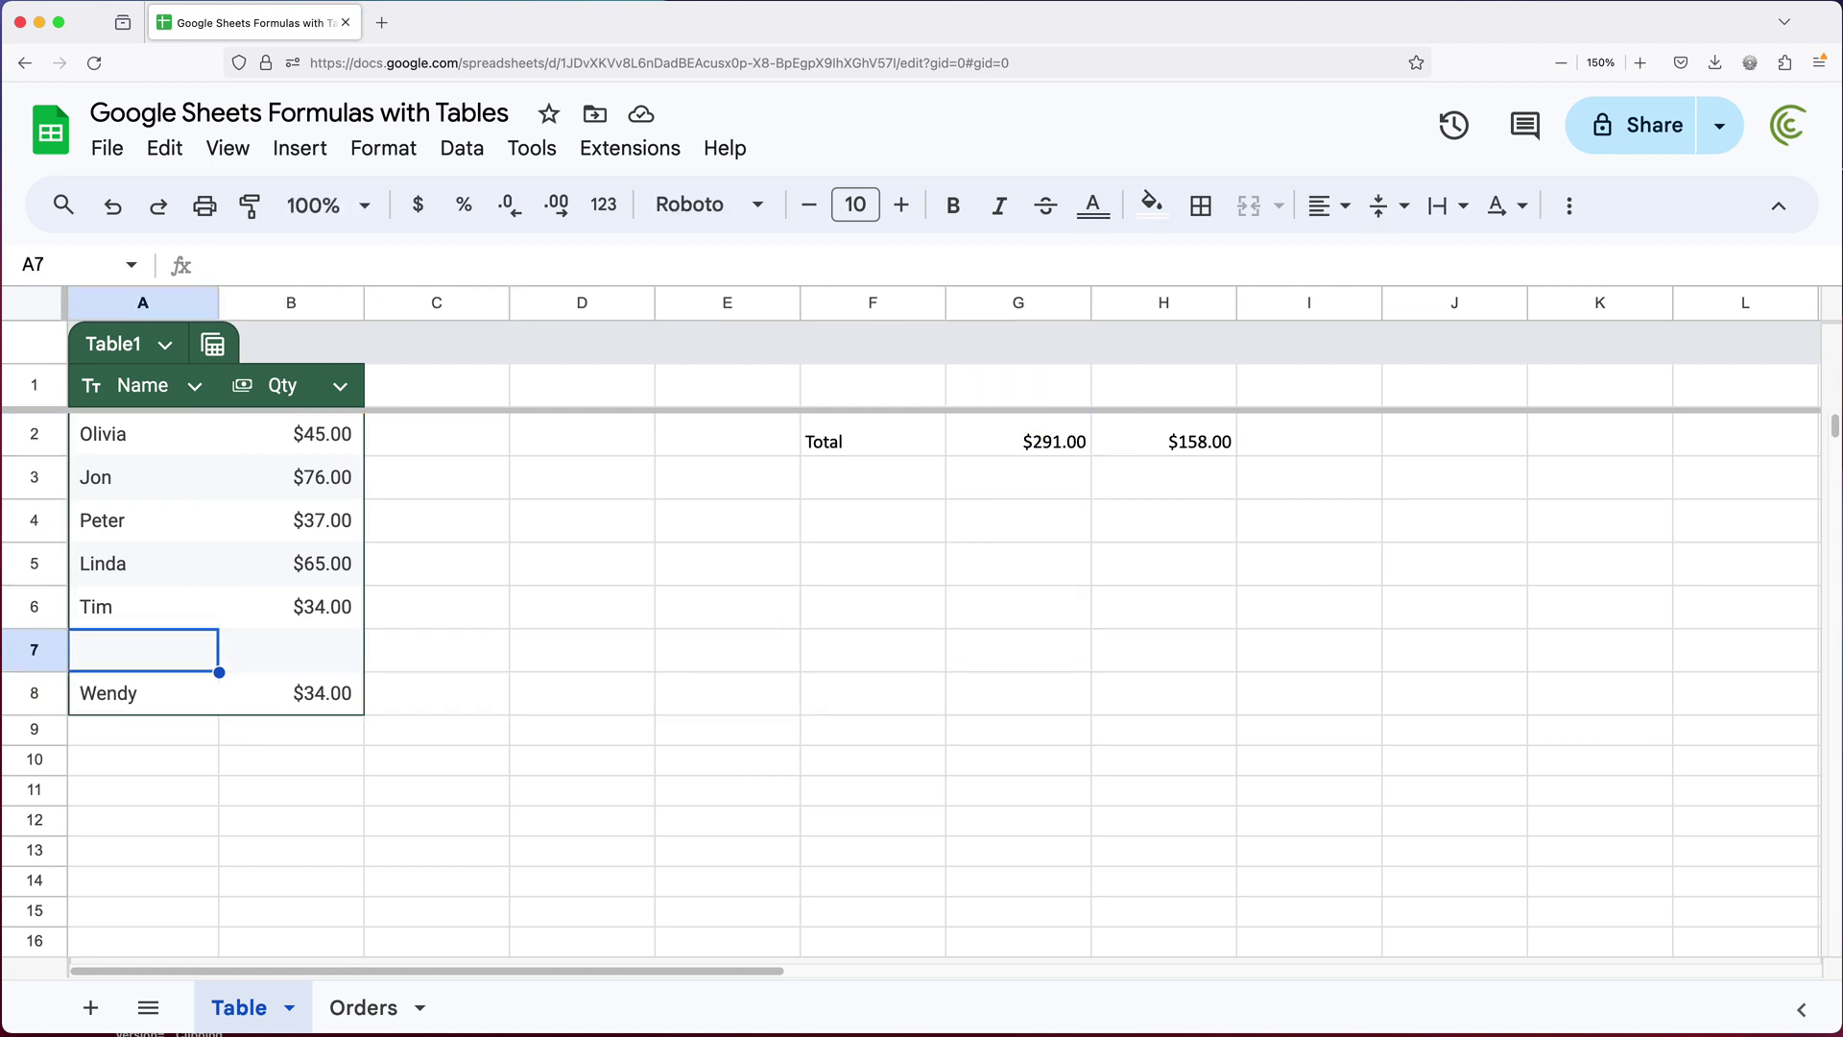
pyautogui.rightClick(41, 658)
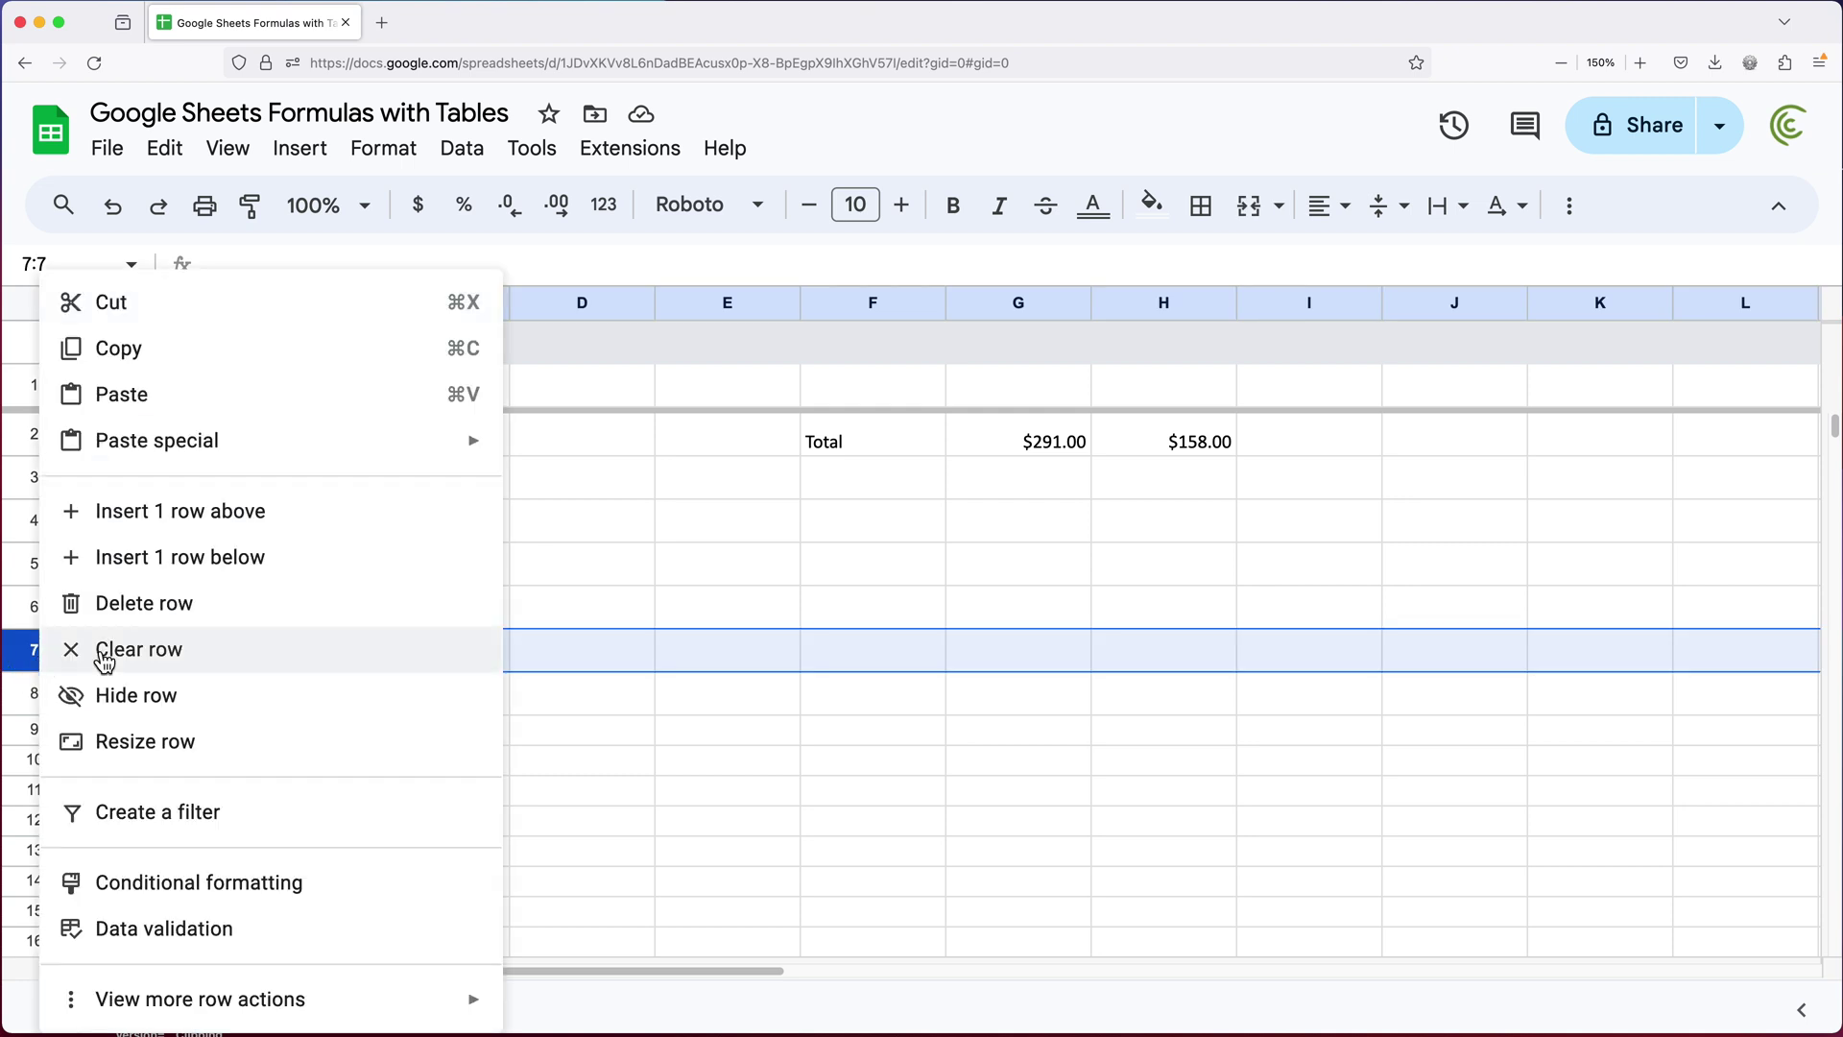
pyautogui.click(143, 603)
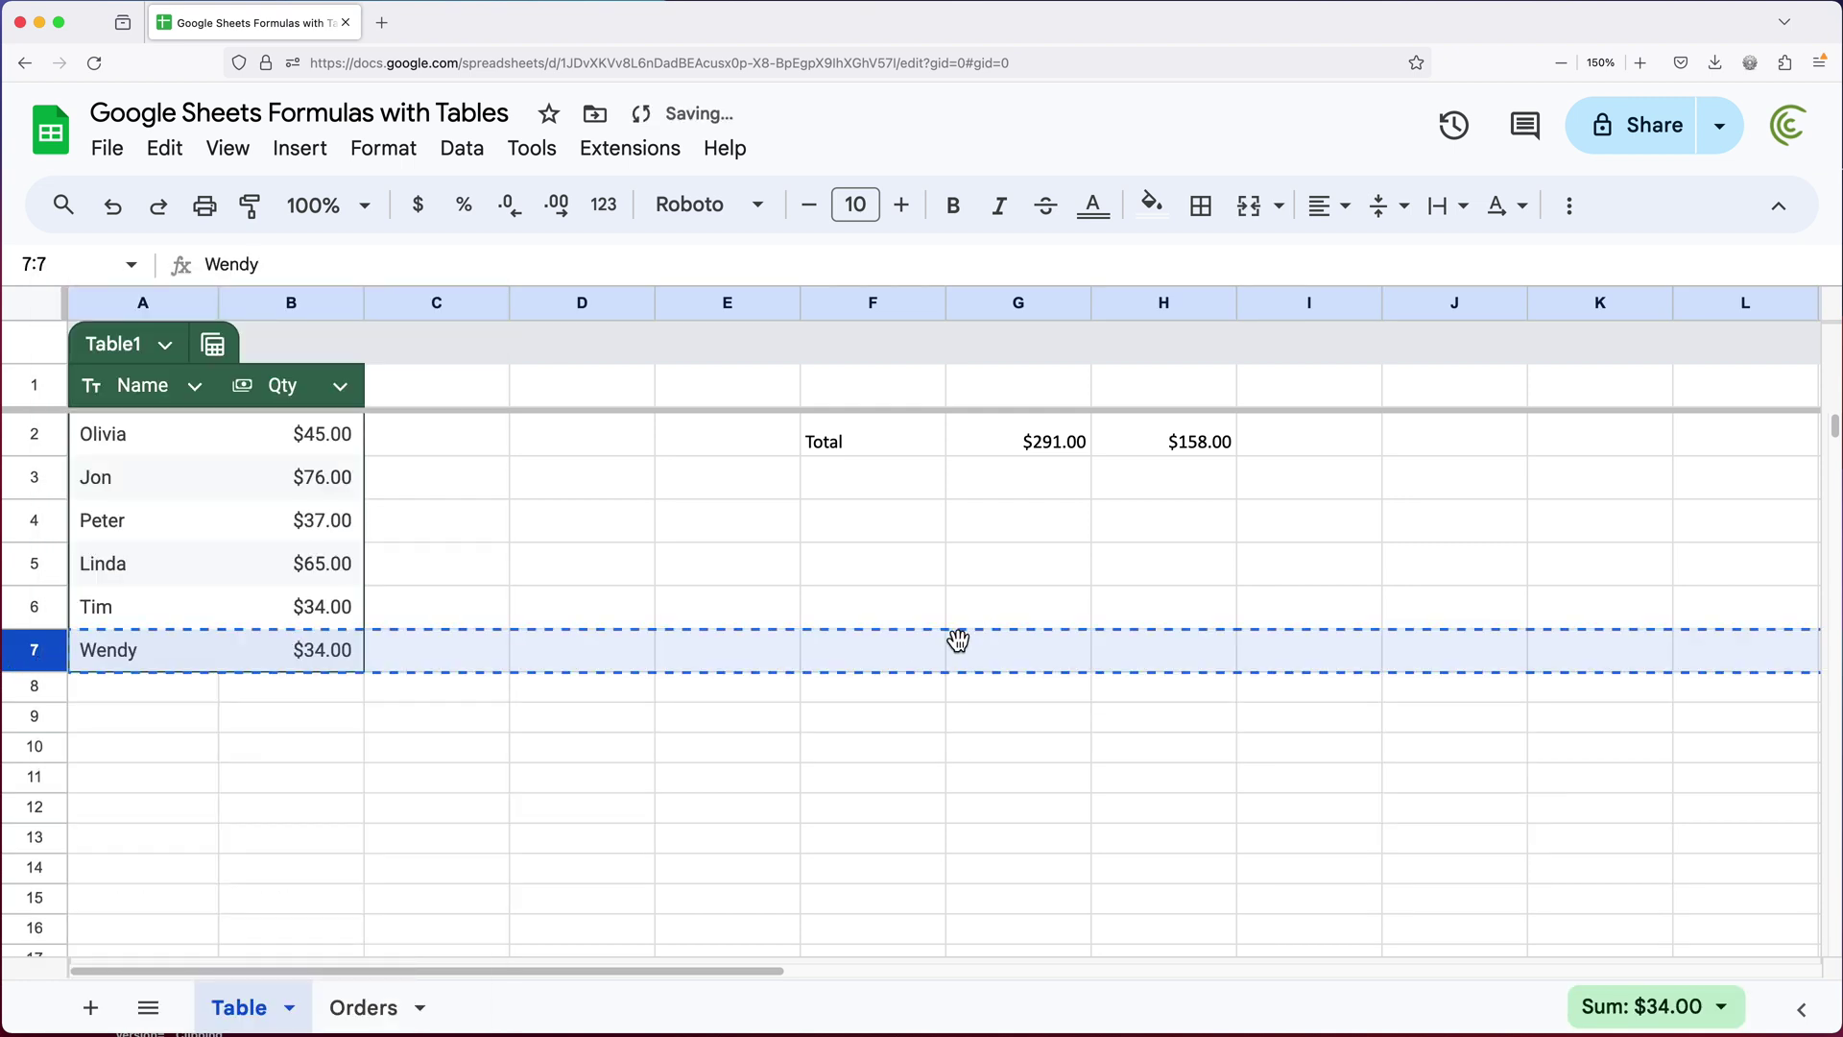
pyautogui.click(581, 747)
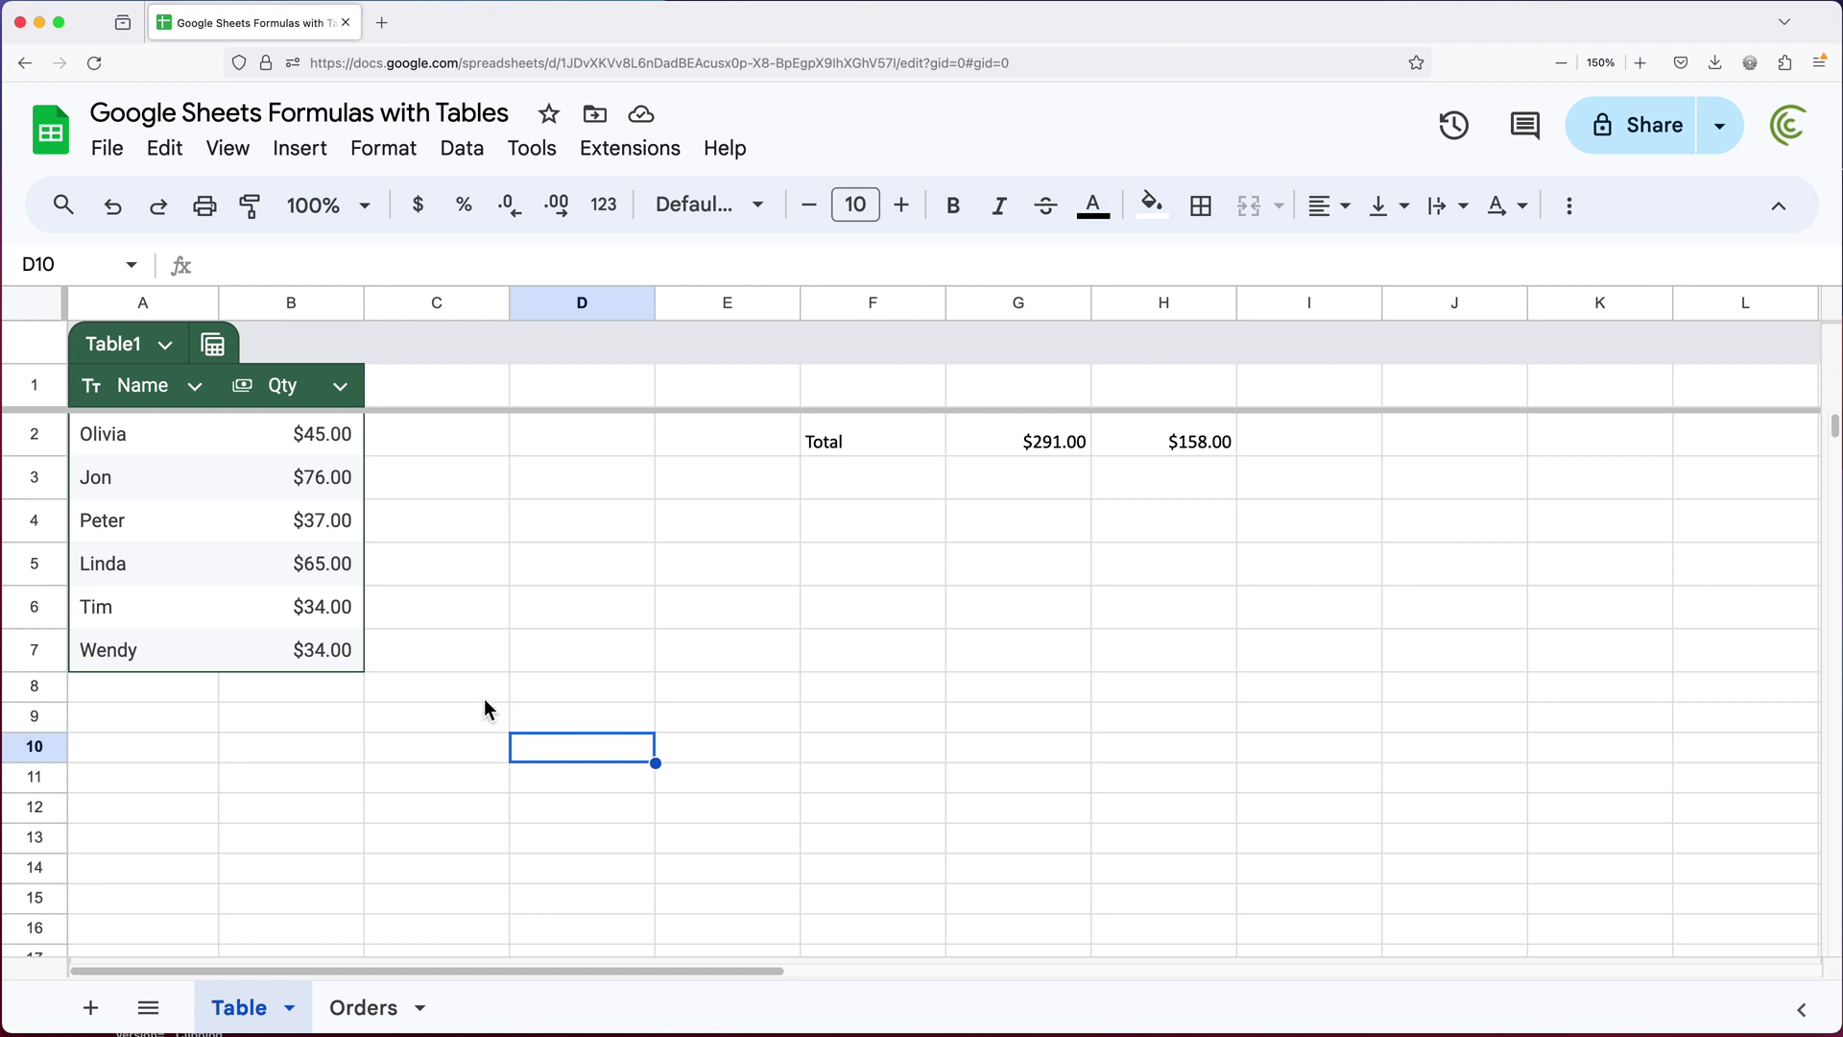
# Add a third column to Table1 with the header Duplicate in C1
pyautogui.click(457, 384)
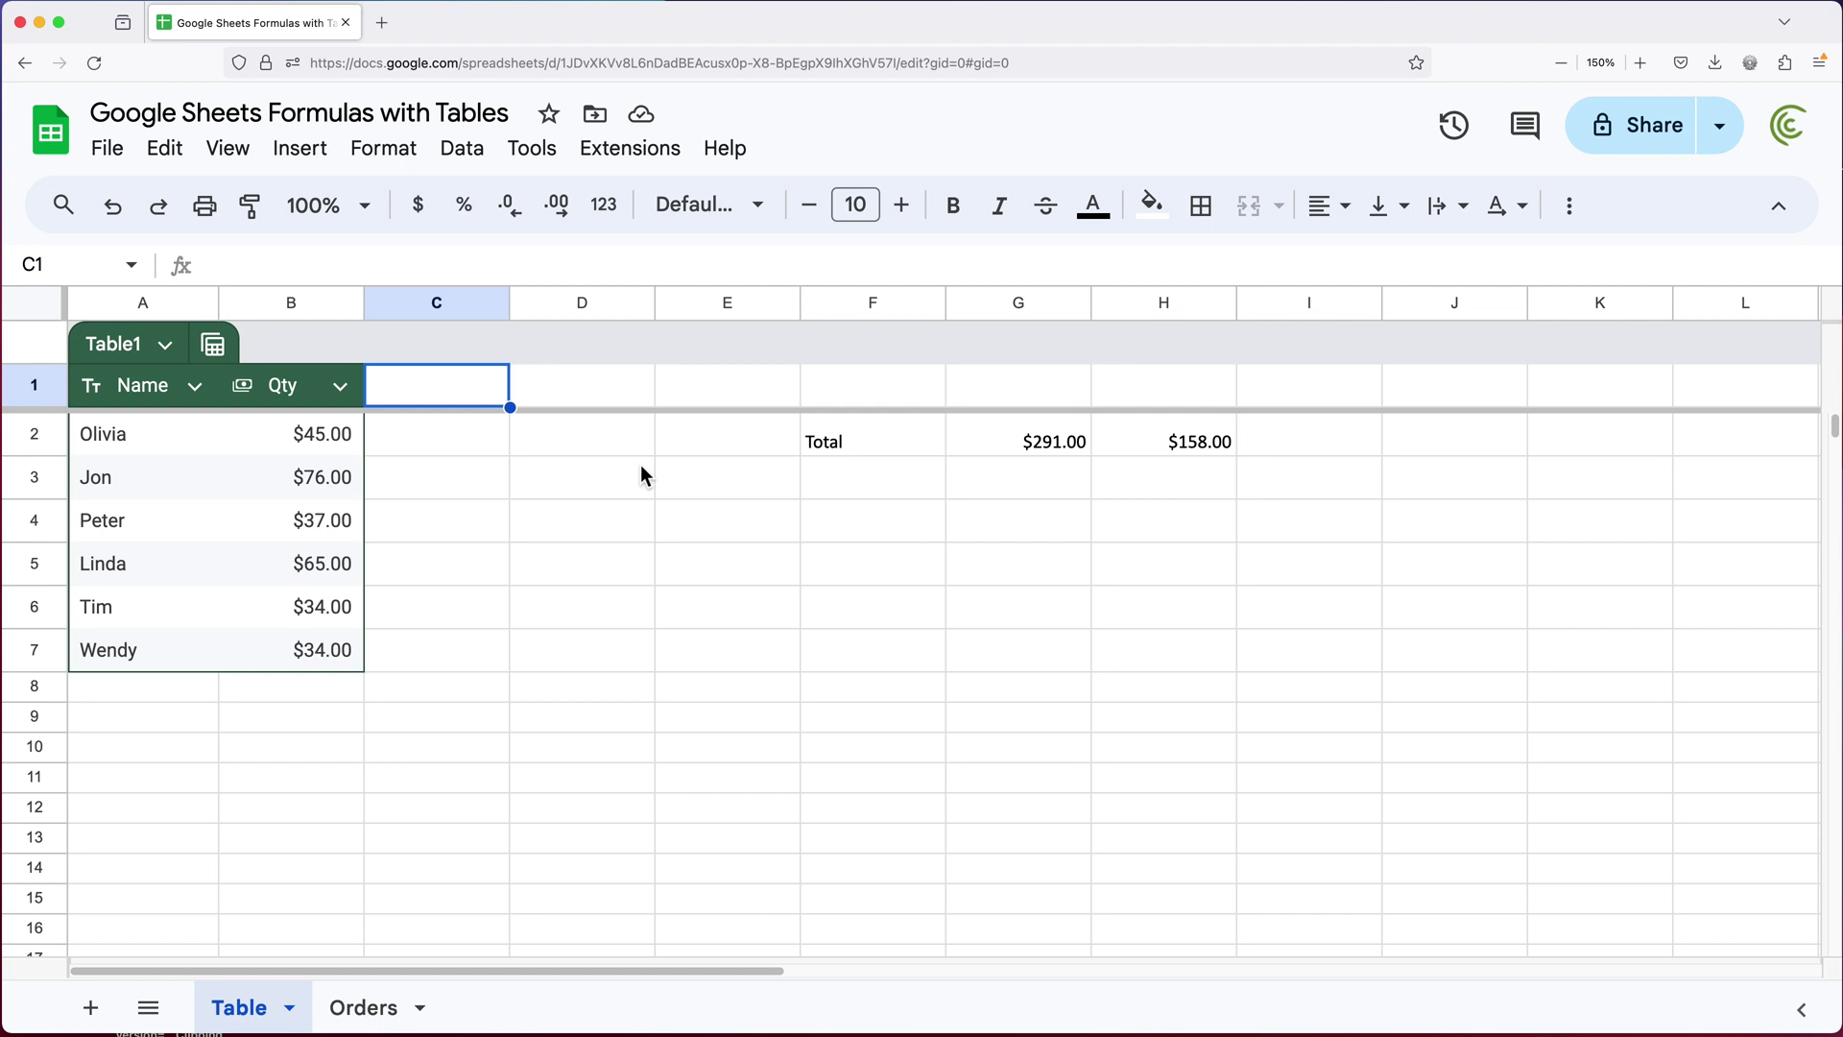
pyautogui.write('Duplicate')
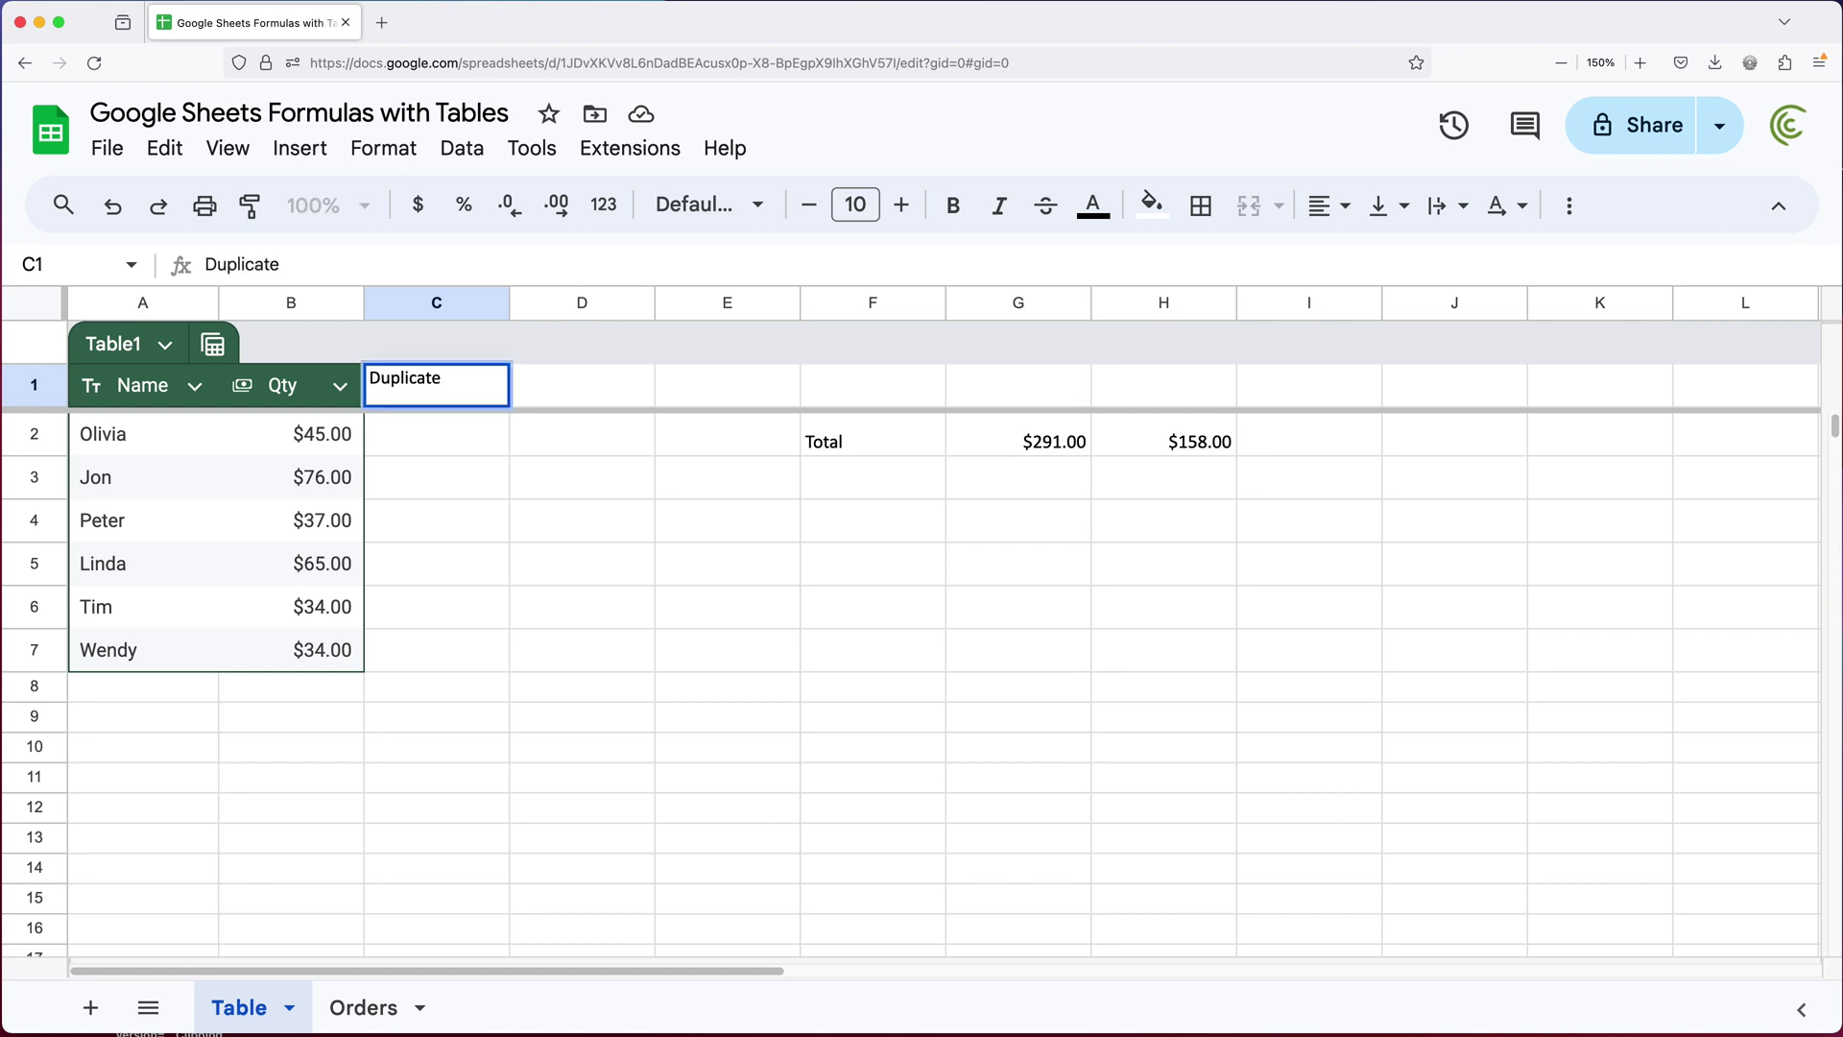
pyautogui.press('Return')
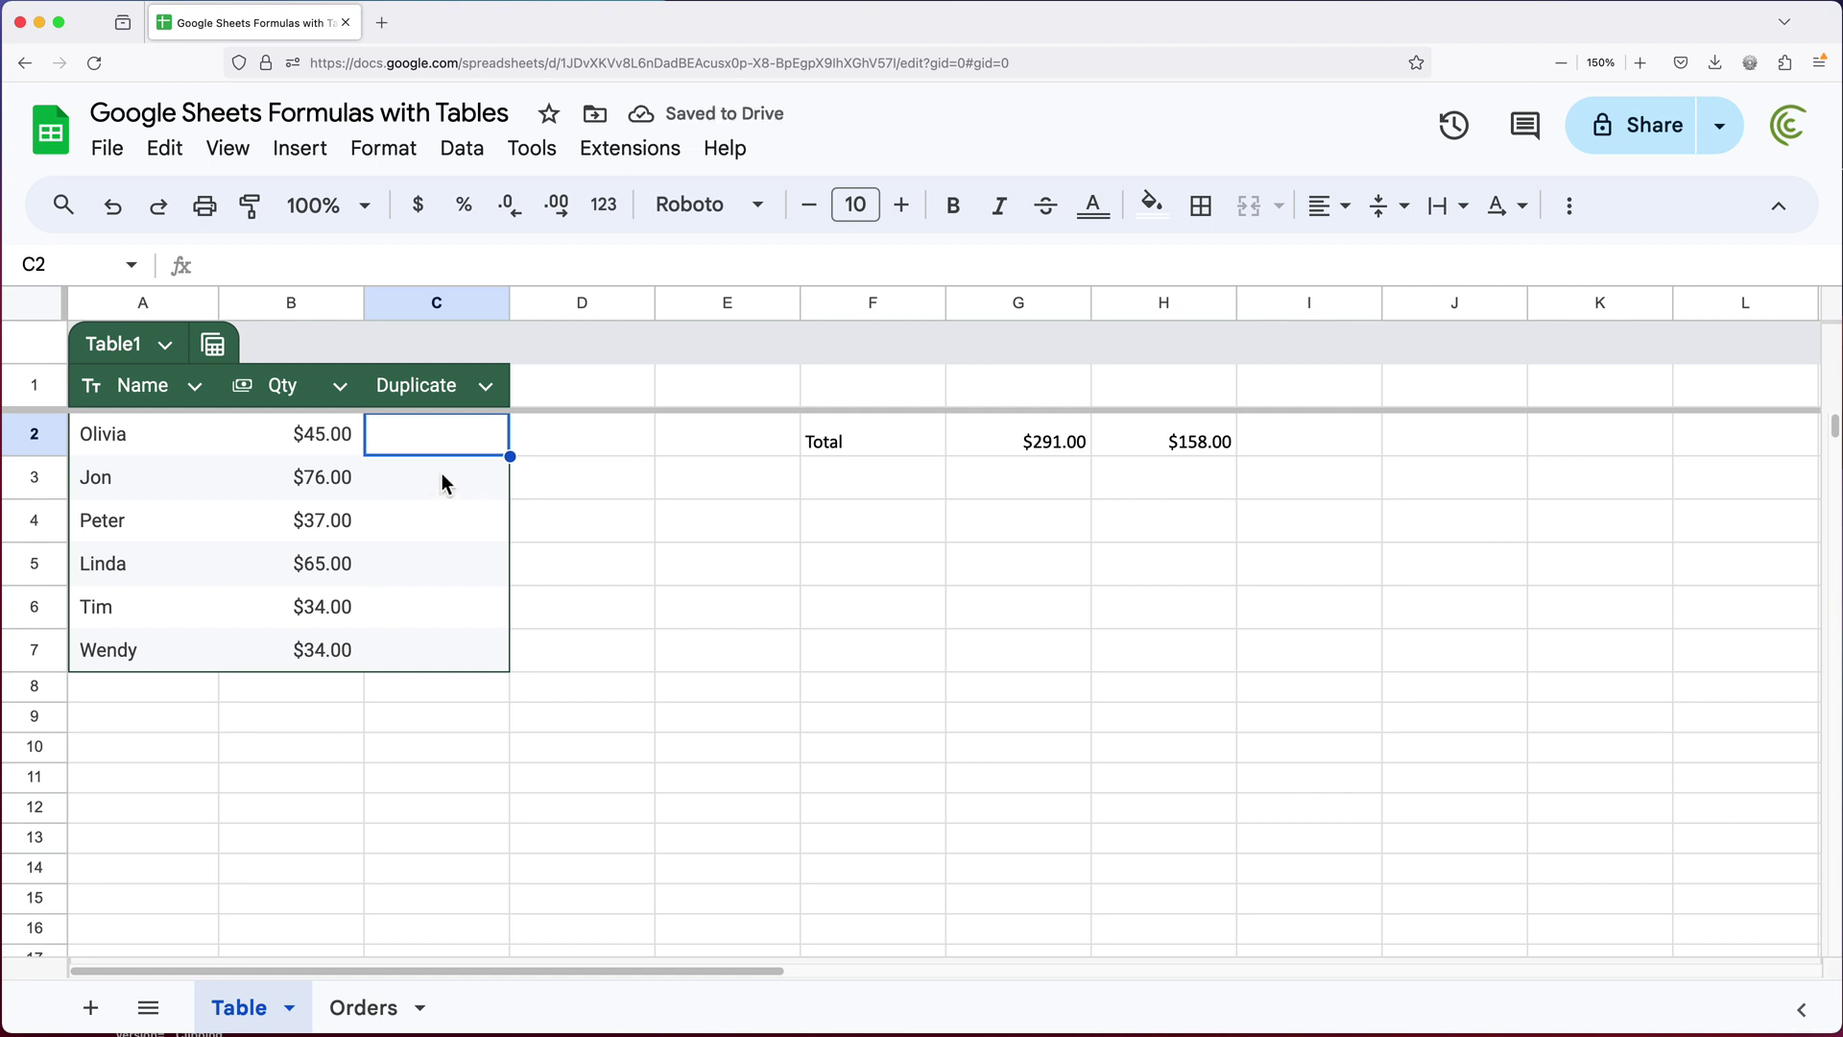
# Enter the formula =B2*2 in C2 and accept the suggested autofill for the remaining rows of the Duplicate column
pyautogui.click(292, 439)
pyautogui.click(446, 446)
pyautogui.write('=')
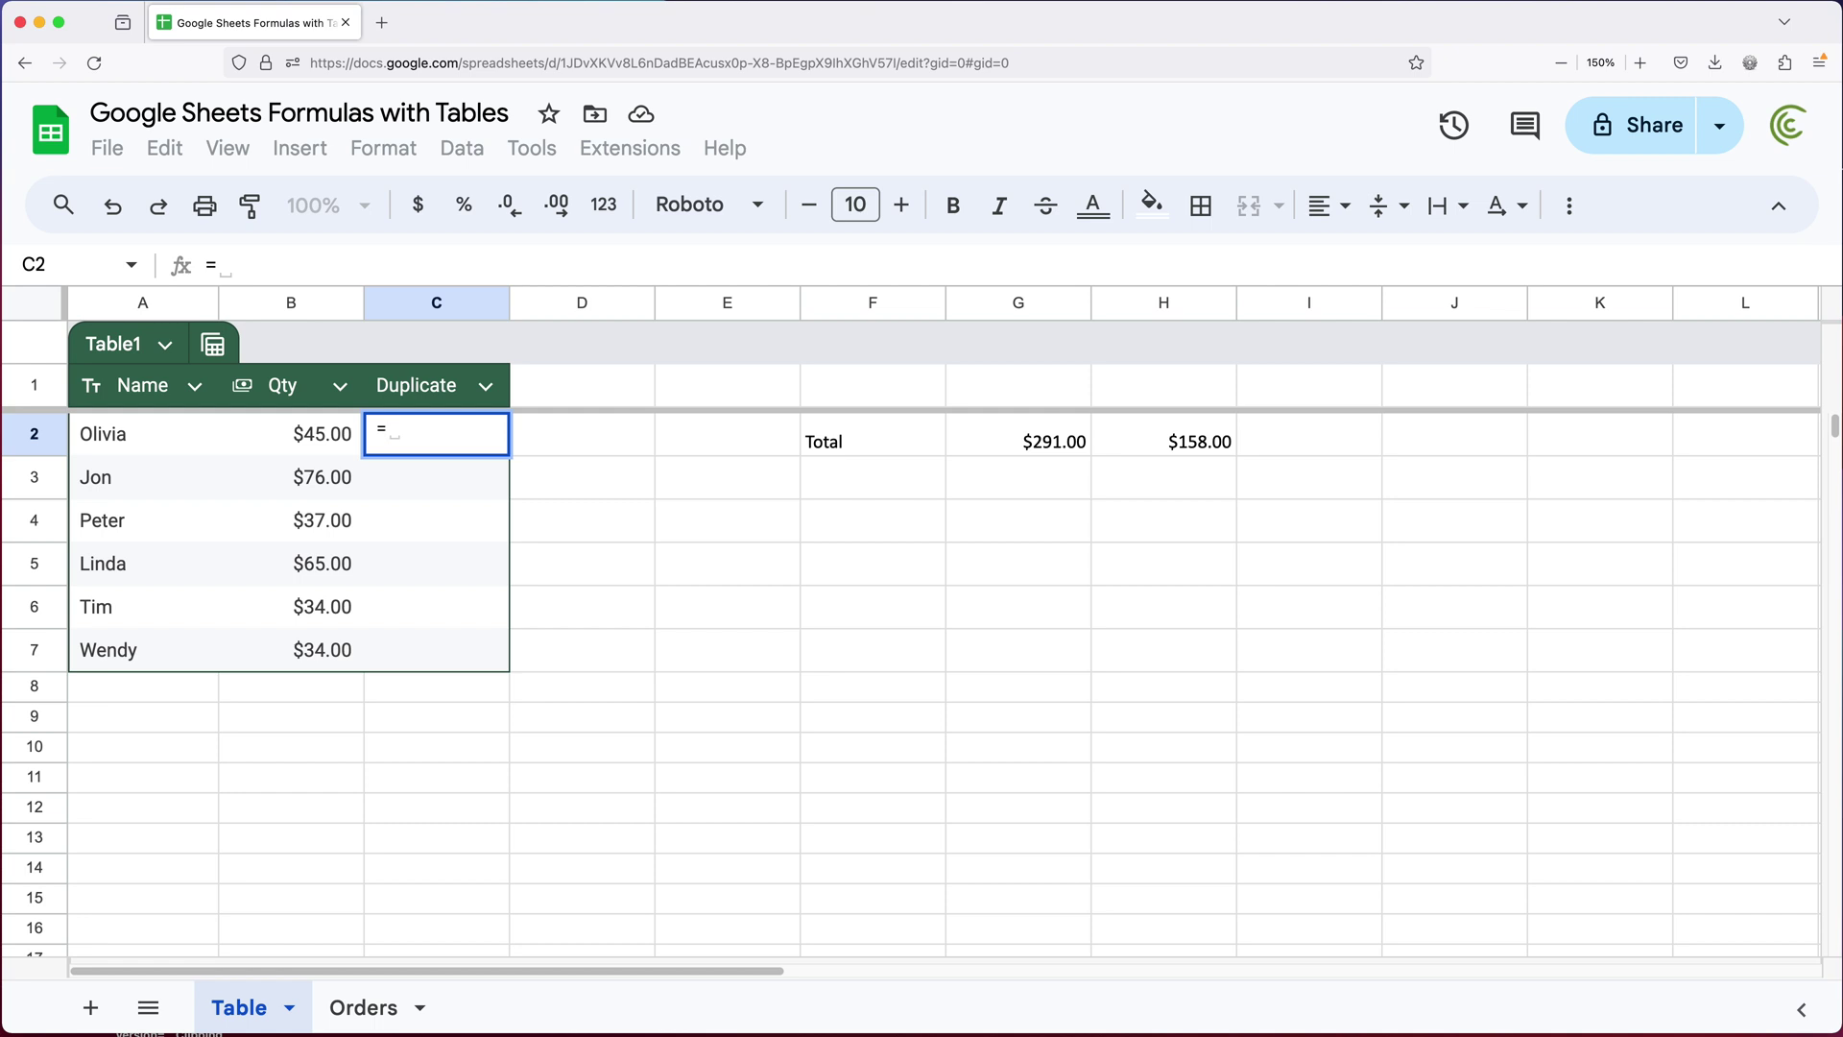
pyautogui.click(309, 441)
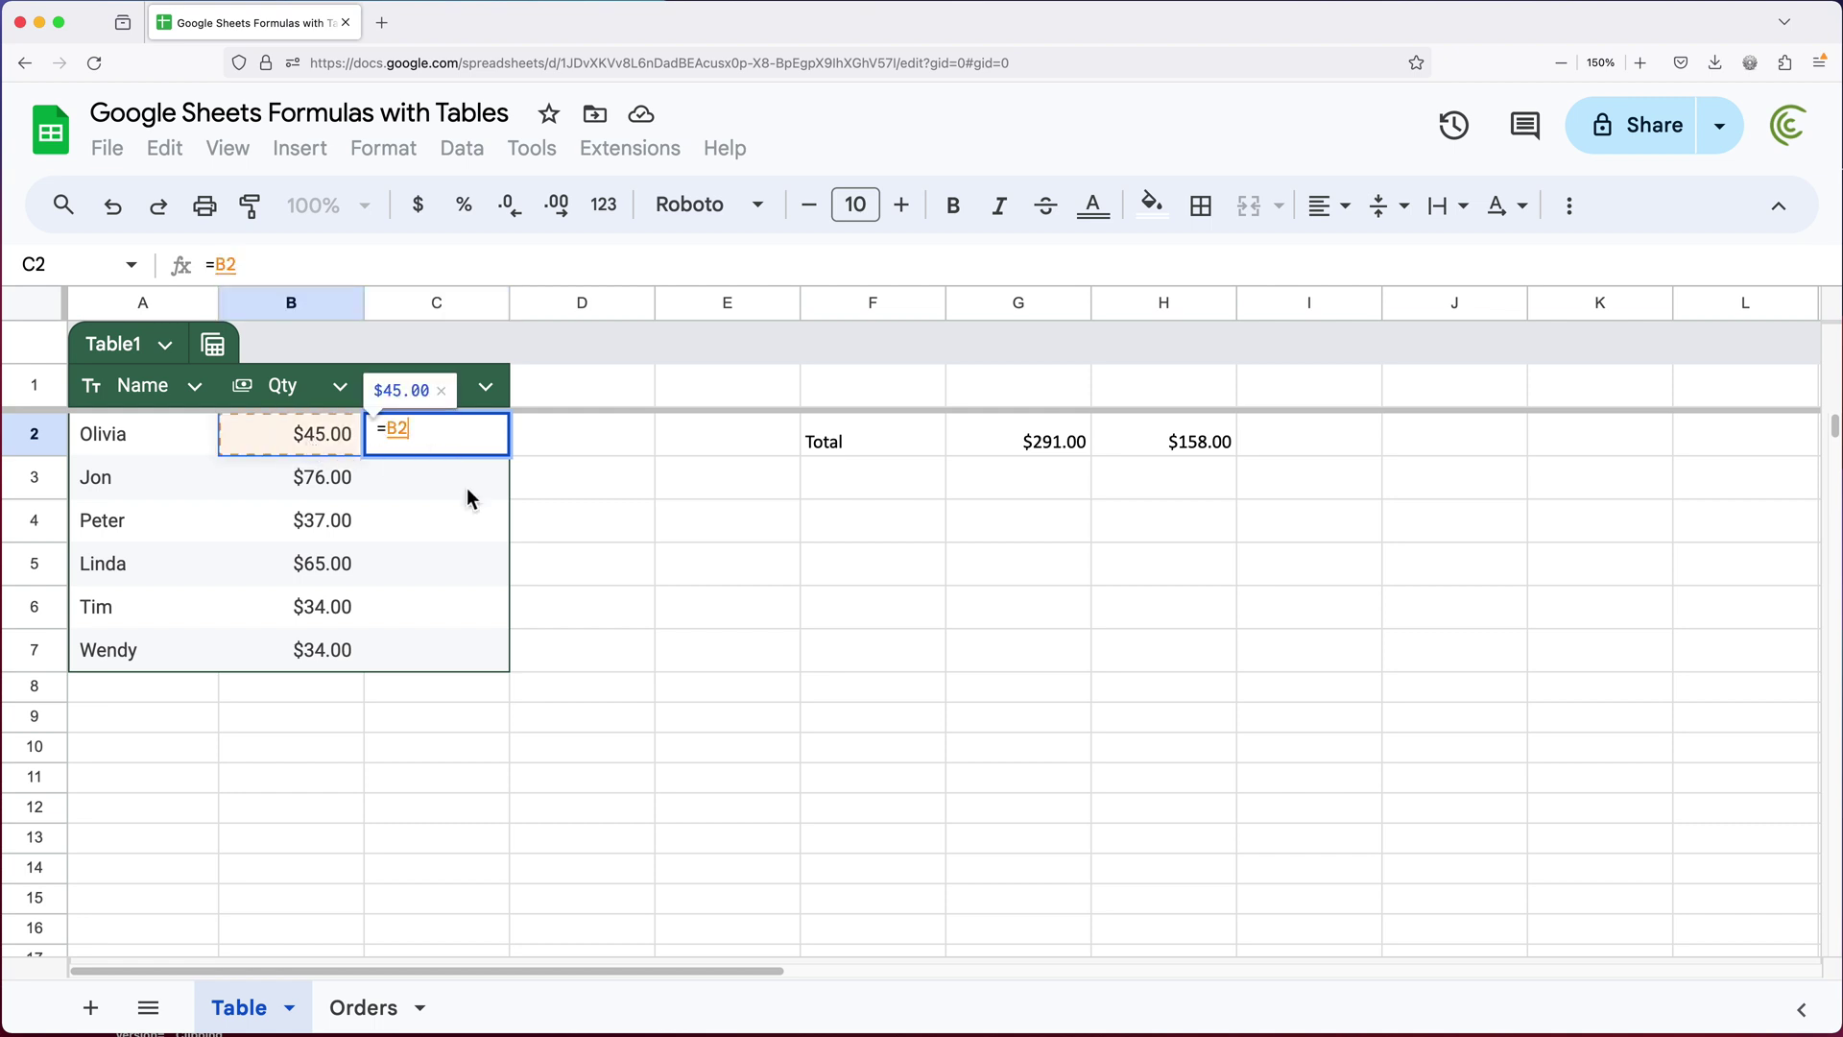
pyautogui.write('*2')
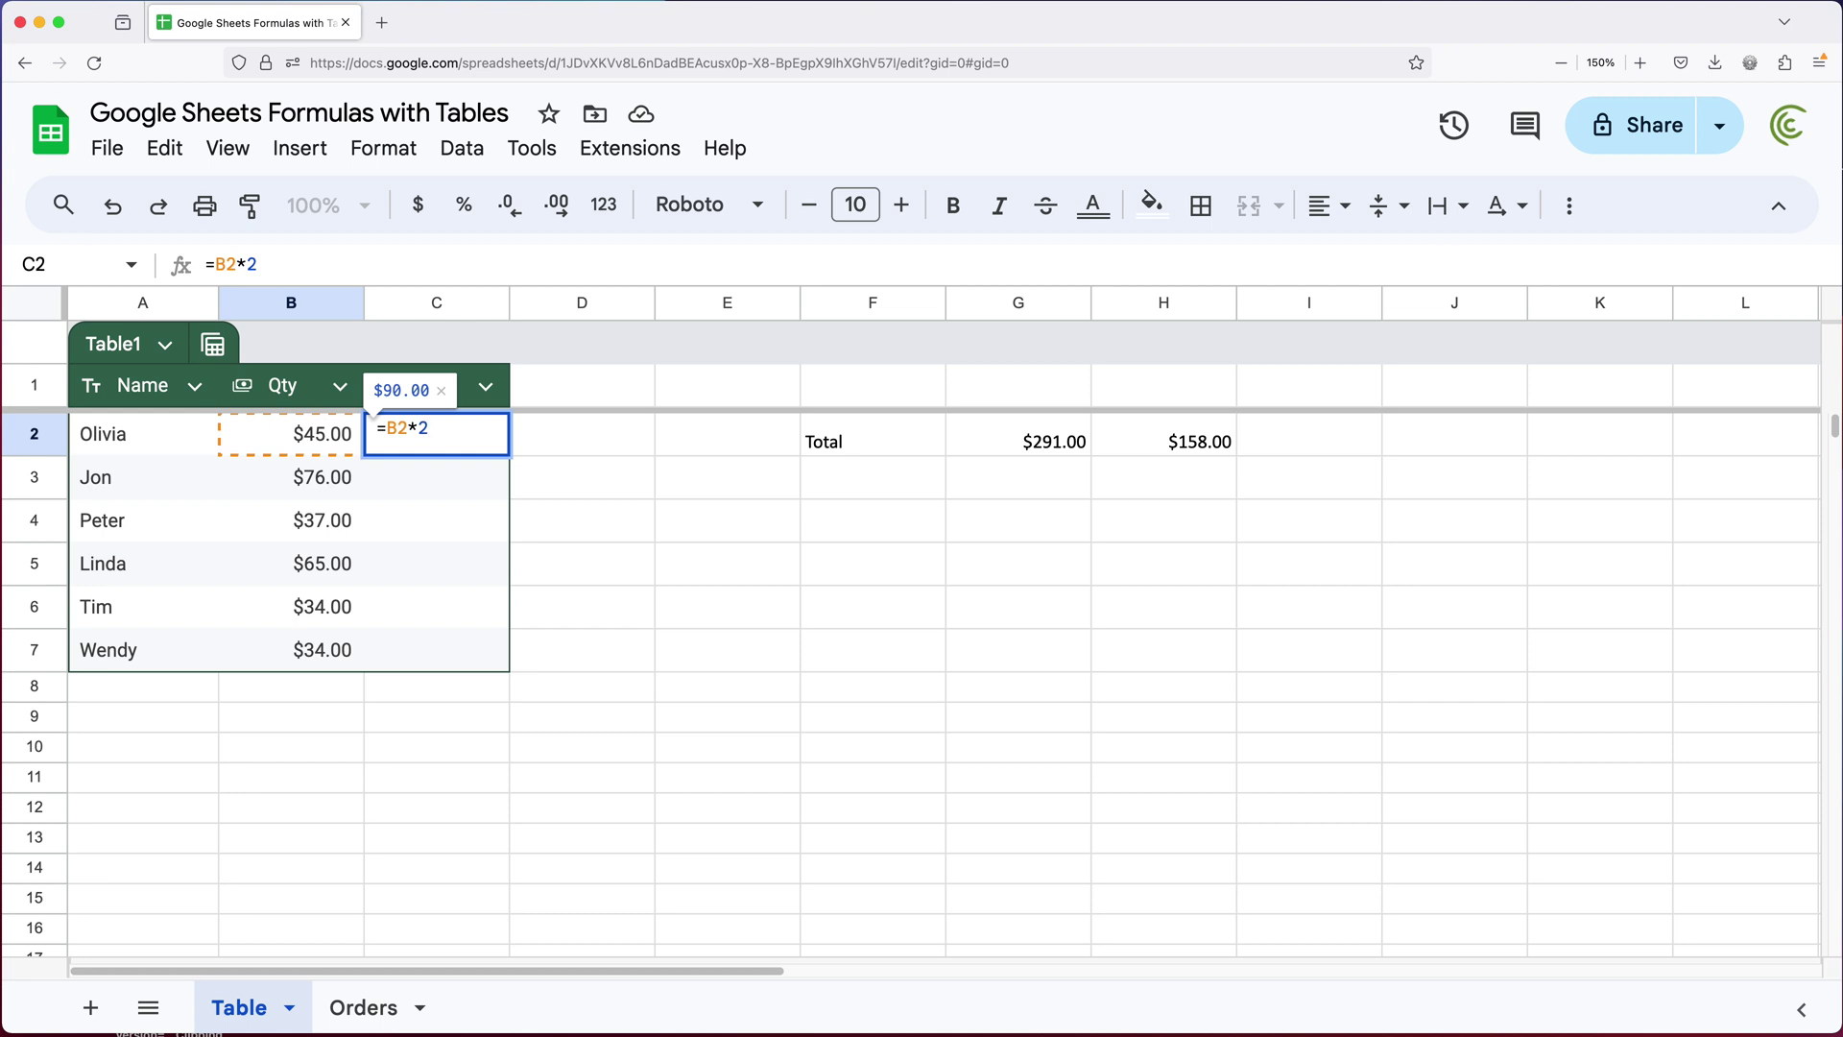
pyautogui.press('Return')
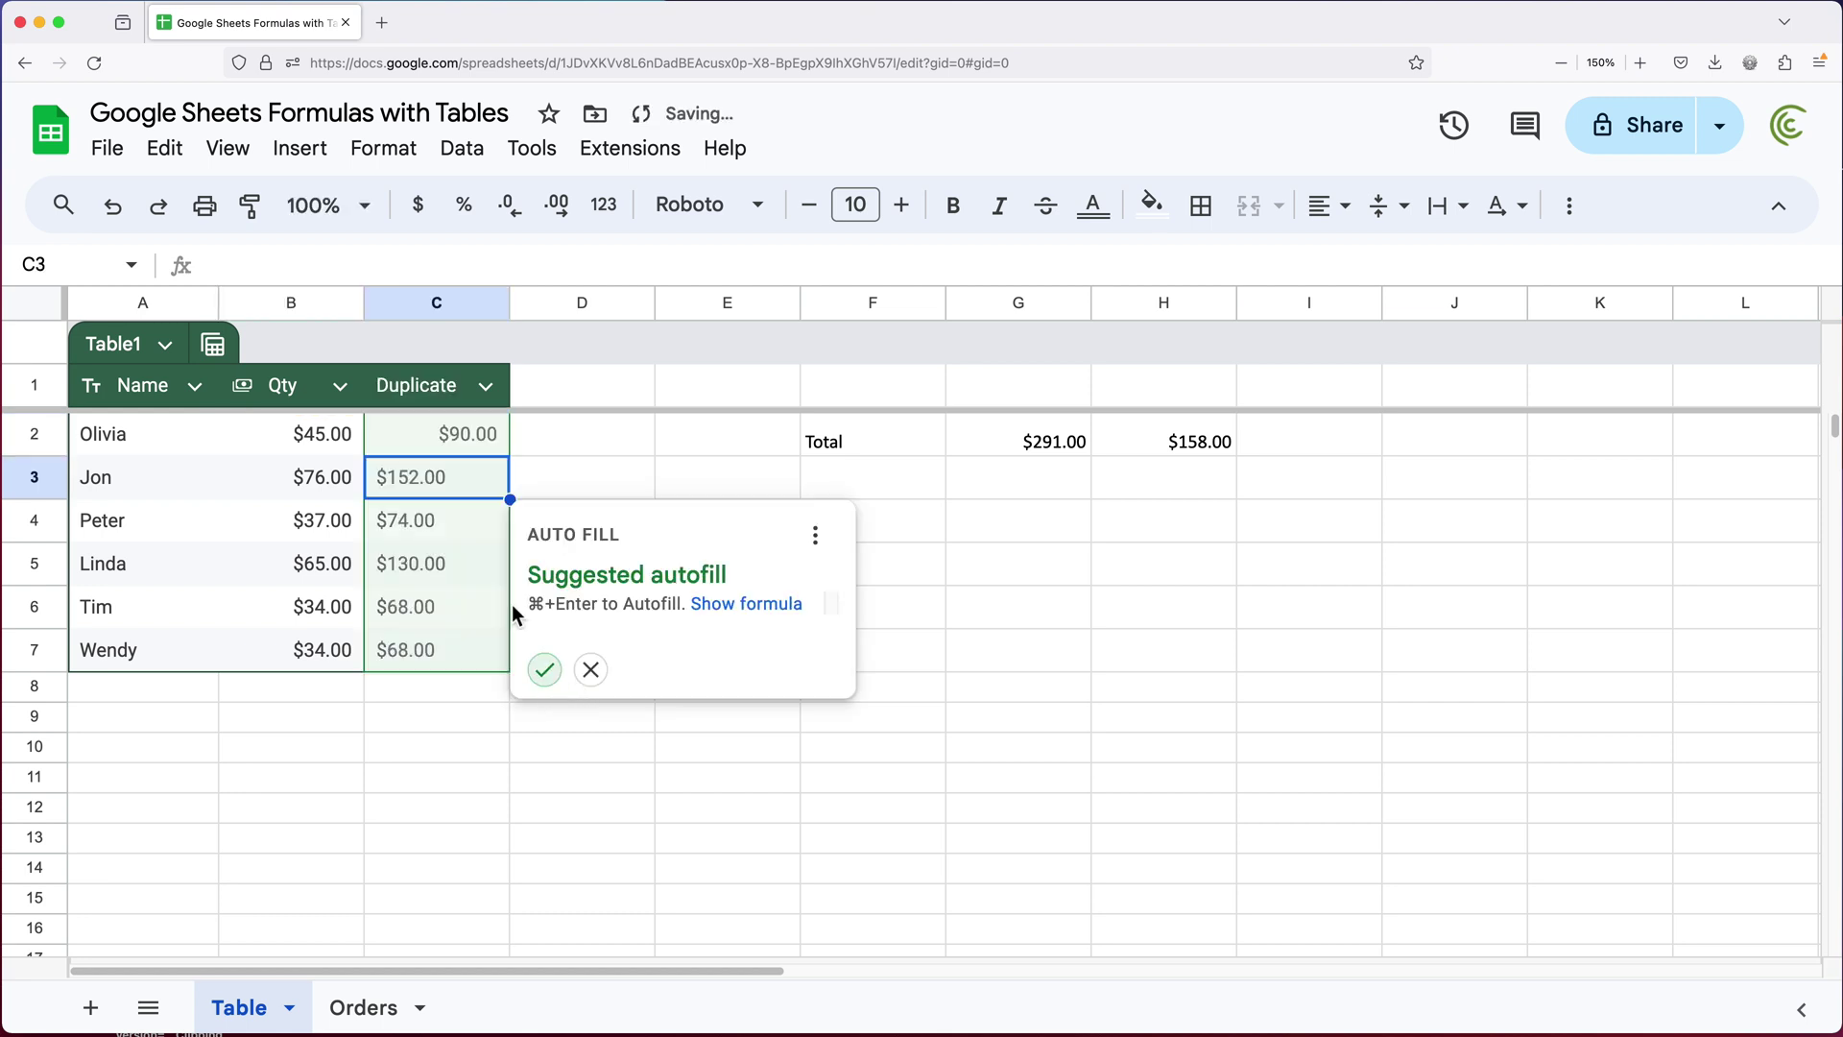
pyautogui.click(546, 670)
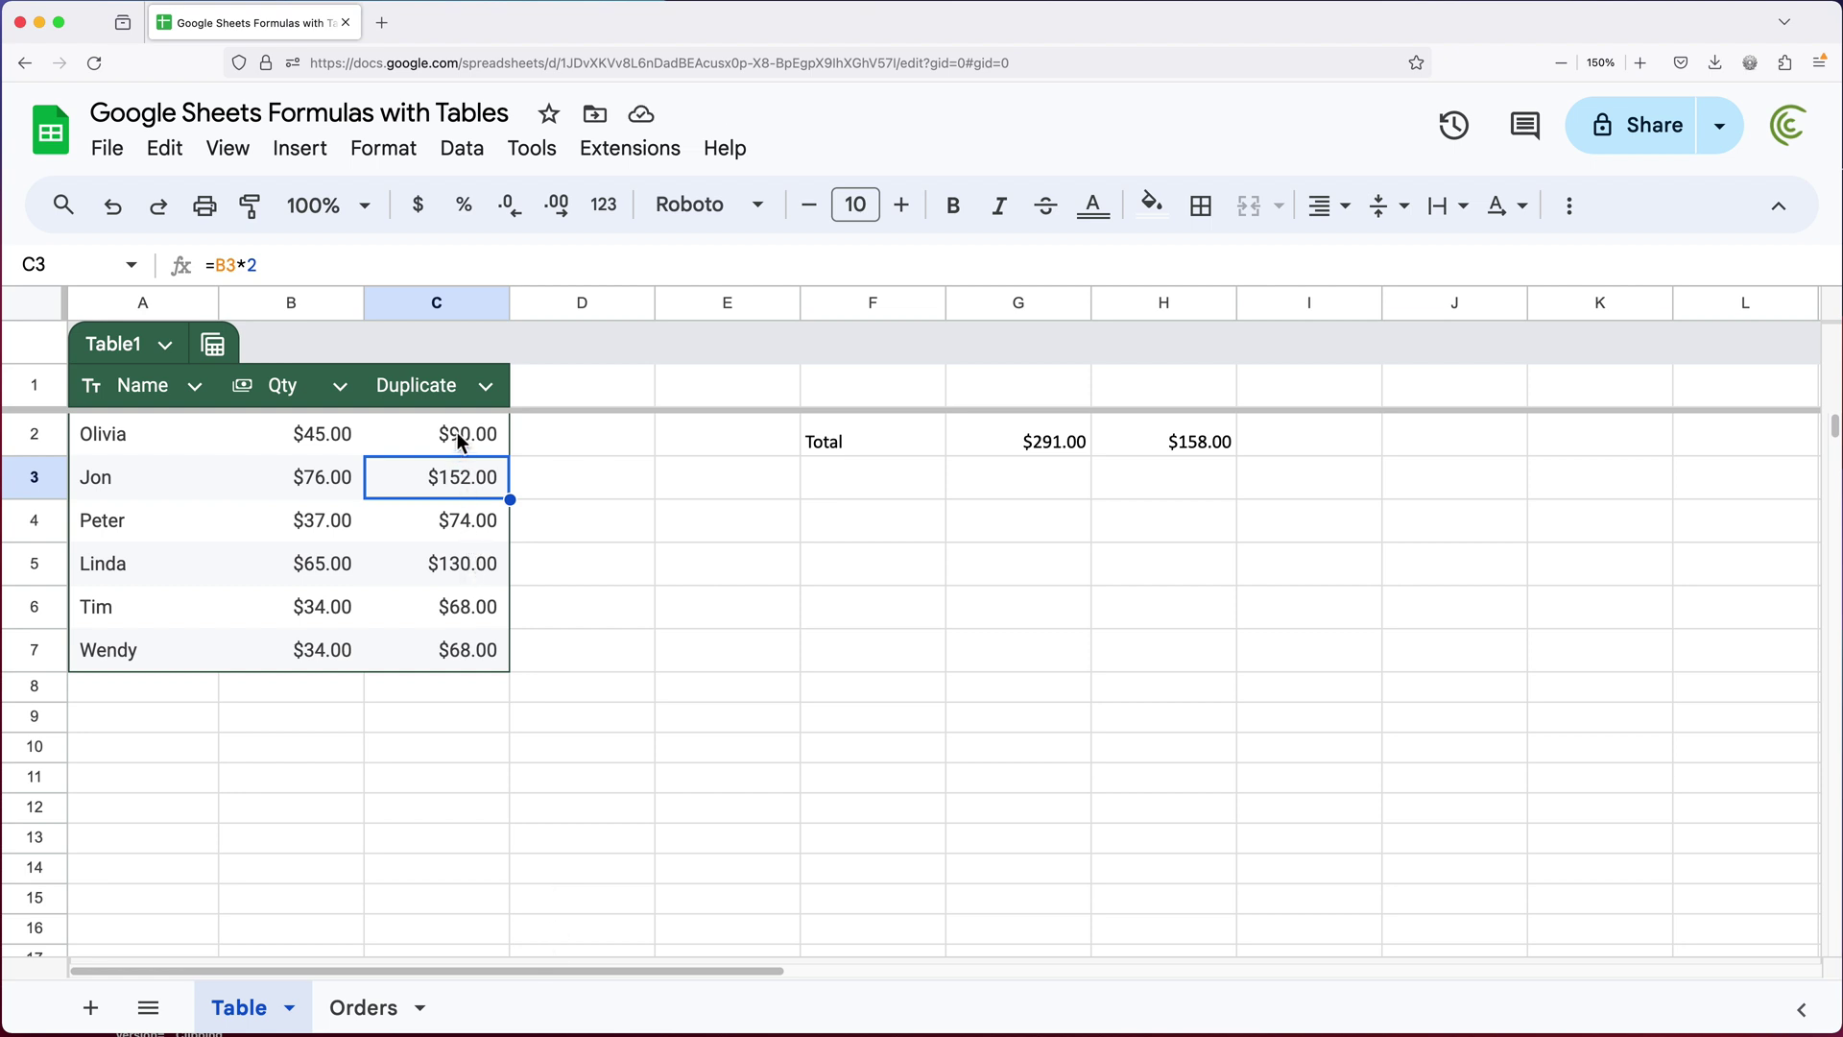
pyautogui.moveTo(457, 432); pyautogui.dragTo(464, 645)
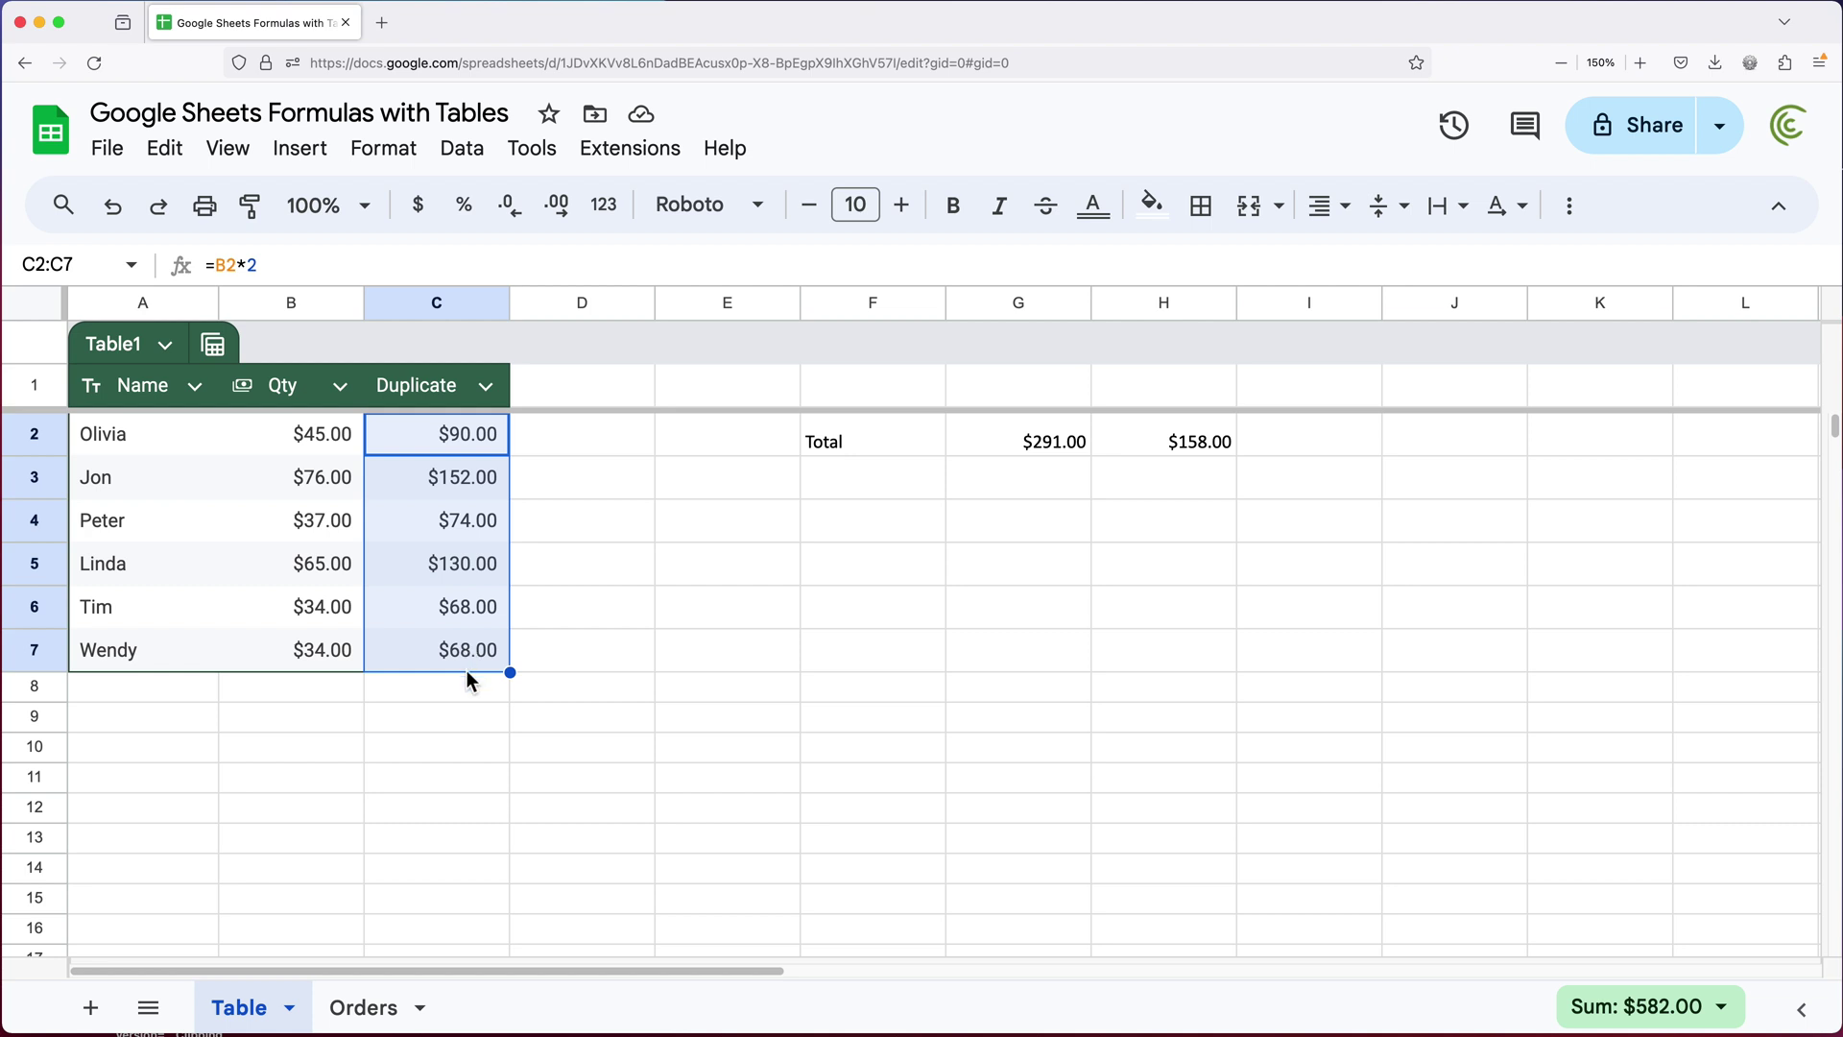
# Extend the table with a new row, entering a person's first name in A8 and a Qty of 76 in B8
pyautogui.click(134, 688)
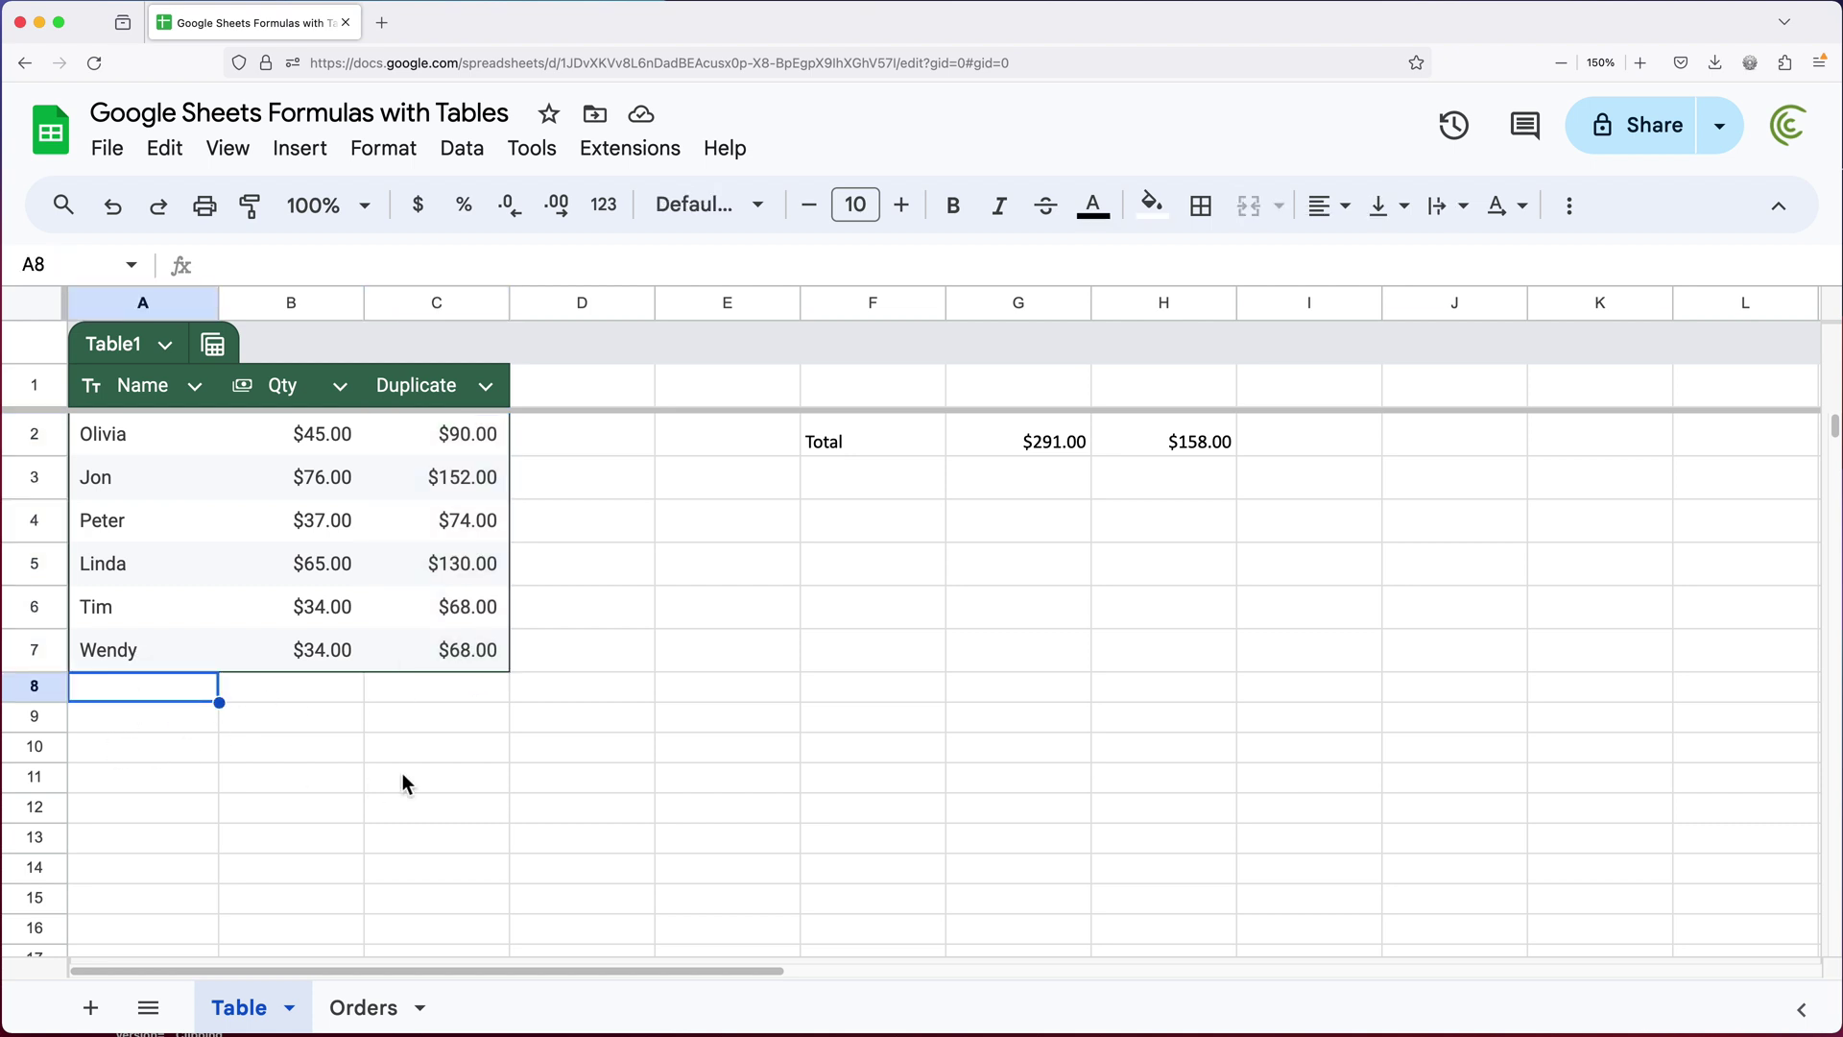
pyautogui.write('JAne')
pyautogui.press('Tab')
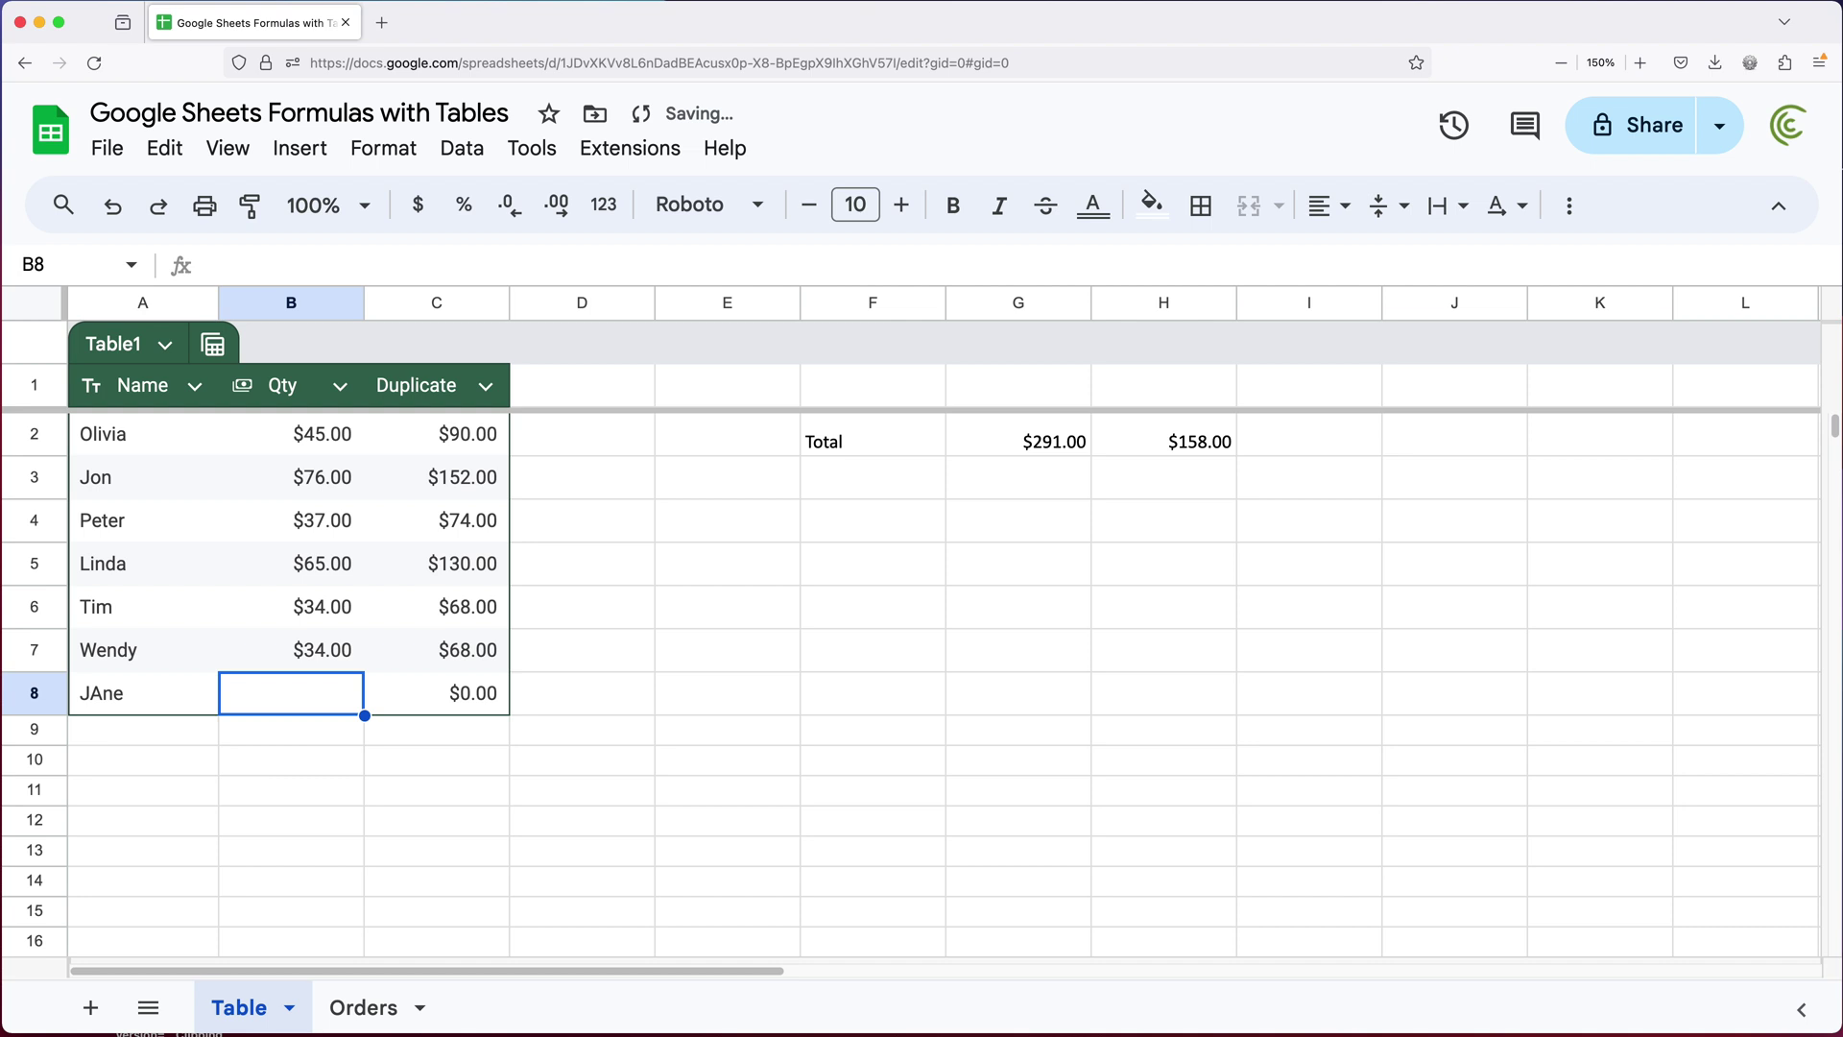
pyautogui.write('76')
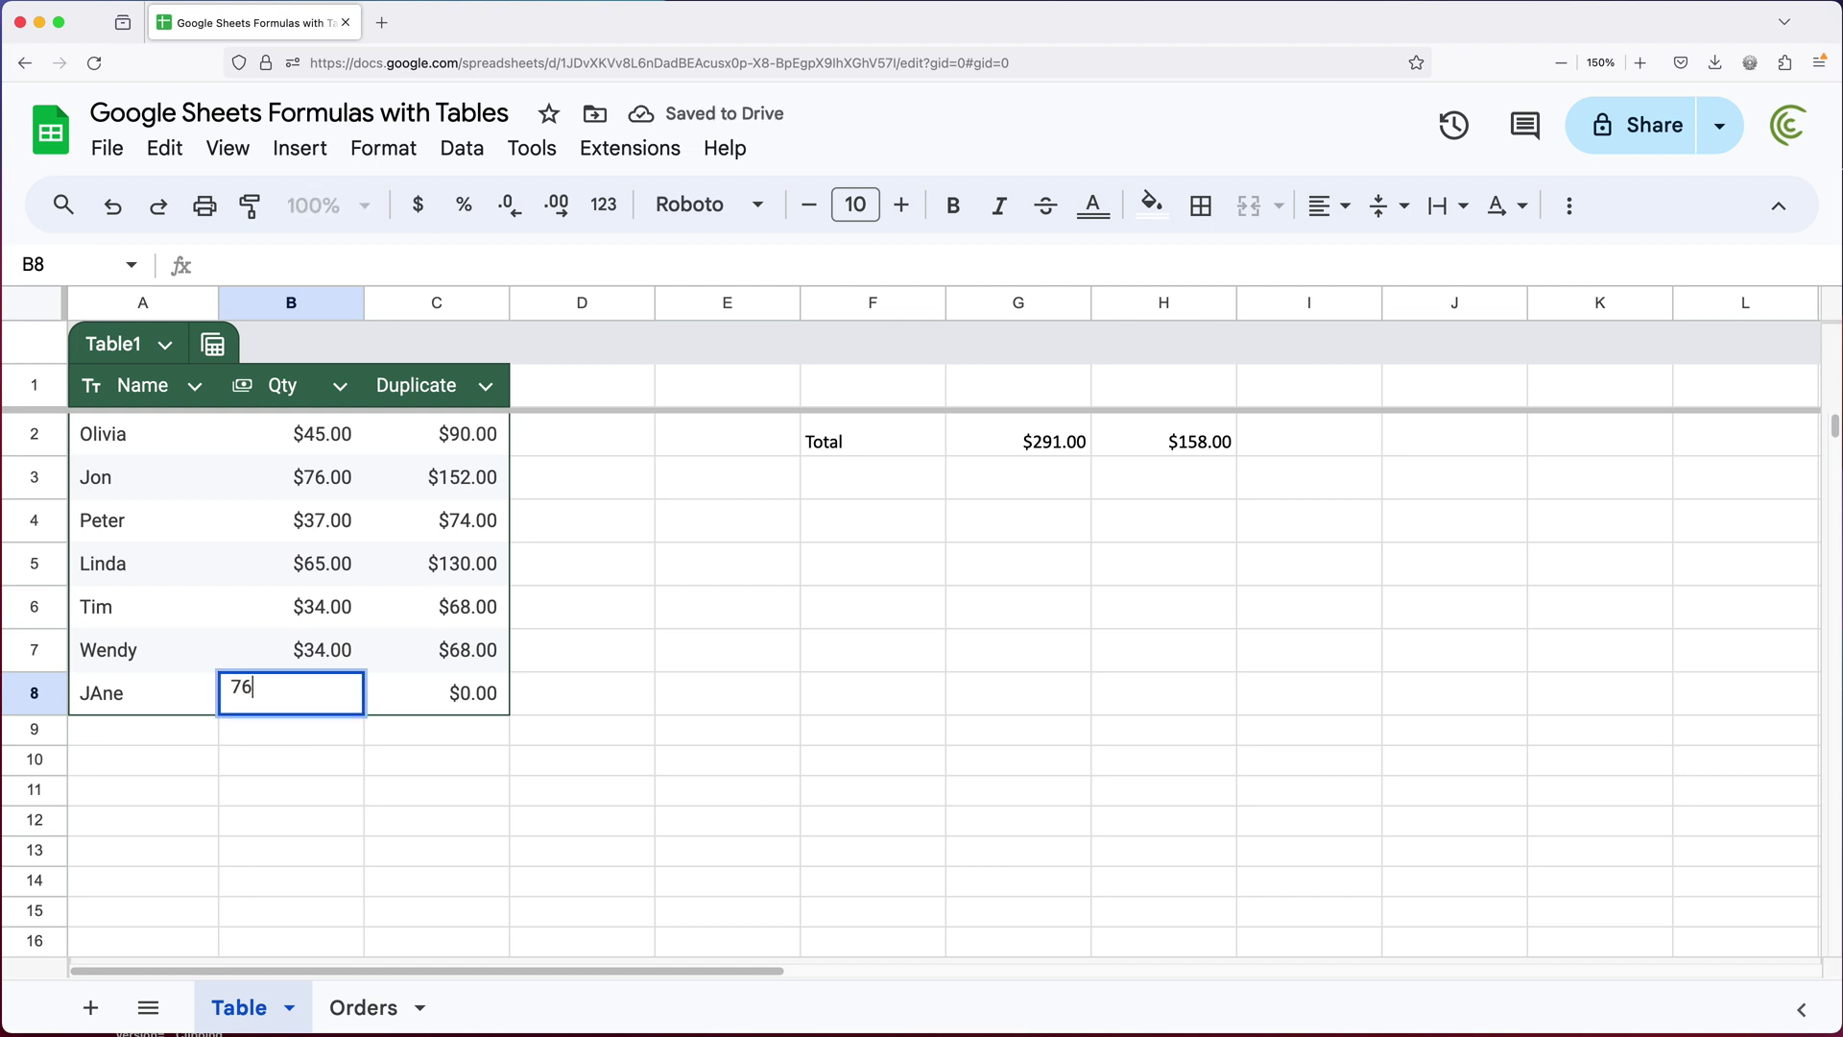
pyautogui.press('Return')
# Compare the Duplicate formula in the new row's C8 with the formulas in C2:C7
pyautogui.click(476, 700)
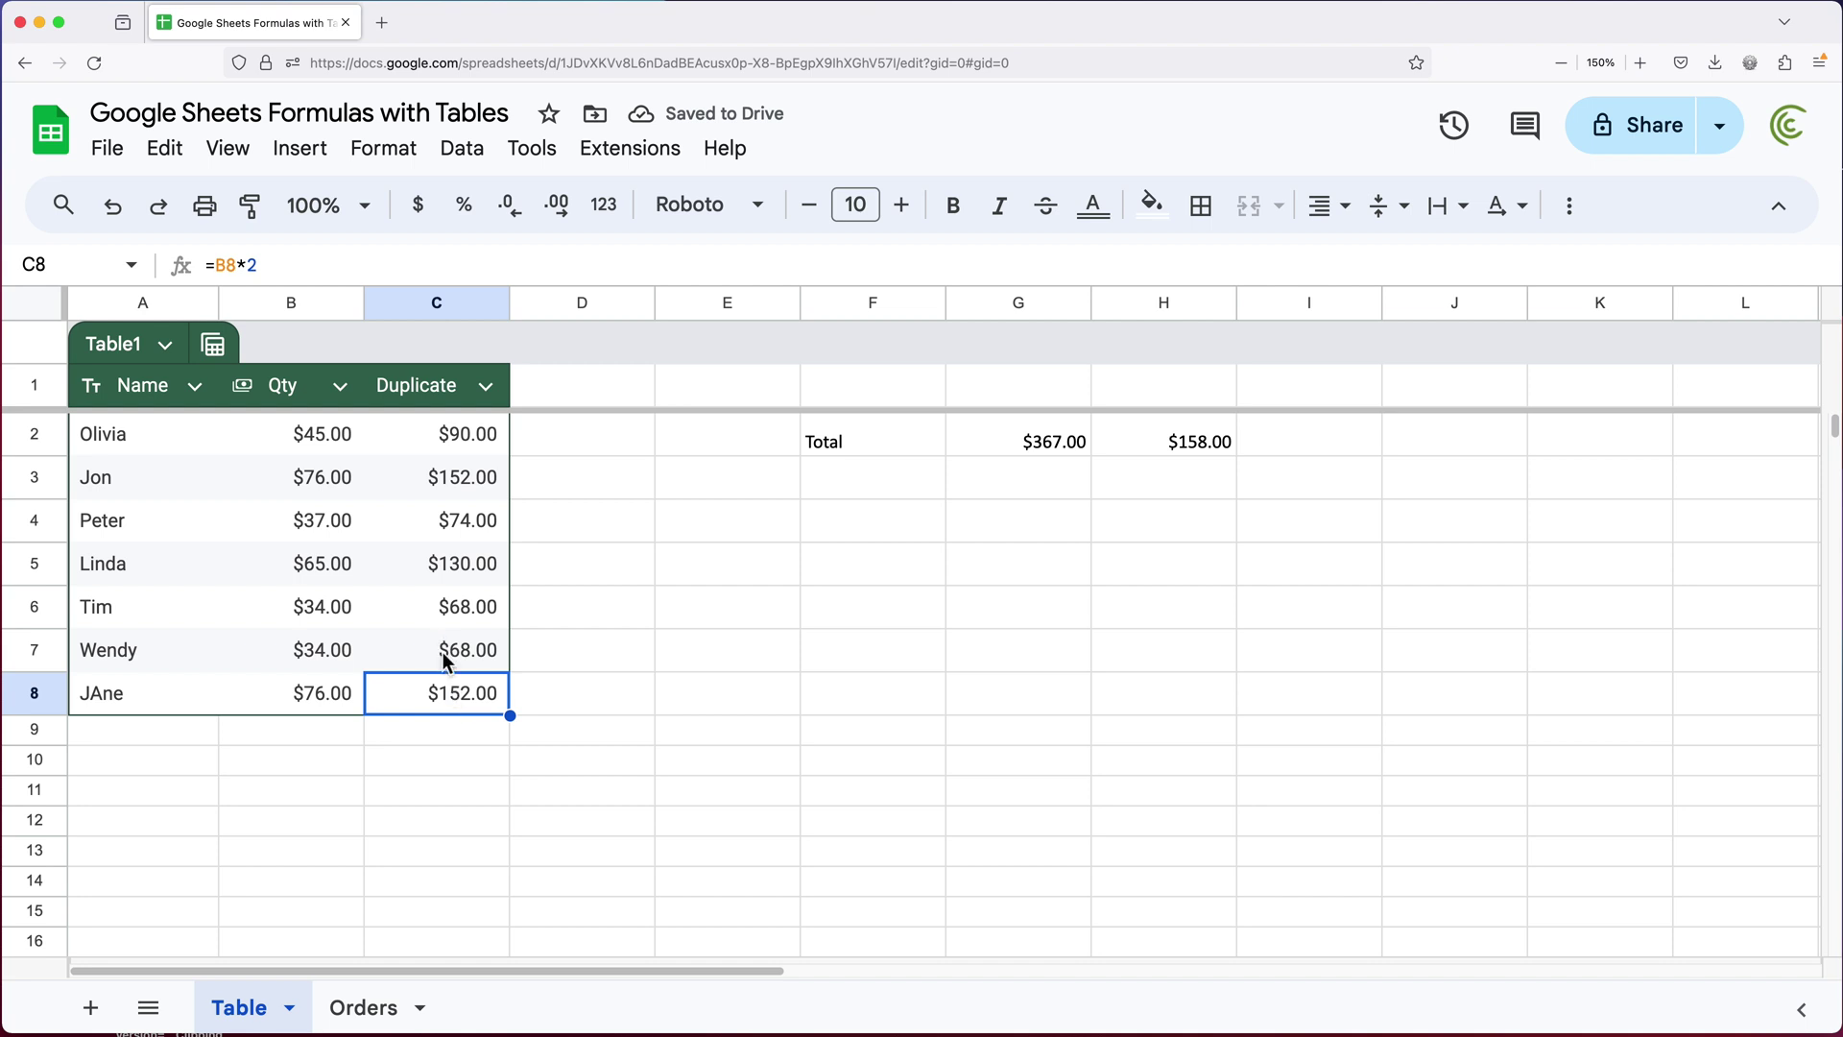
pyautogui.moveTo(442, 447); pyautogui.dragTo(470, 658)
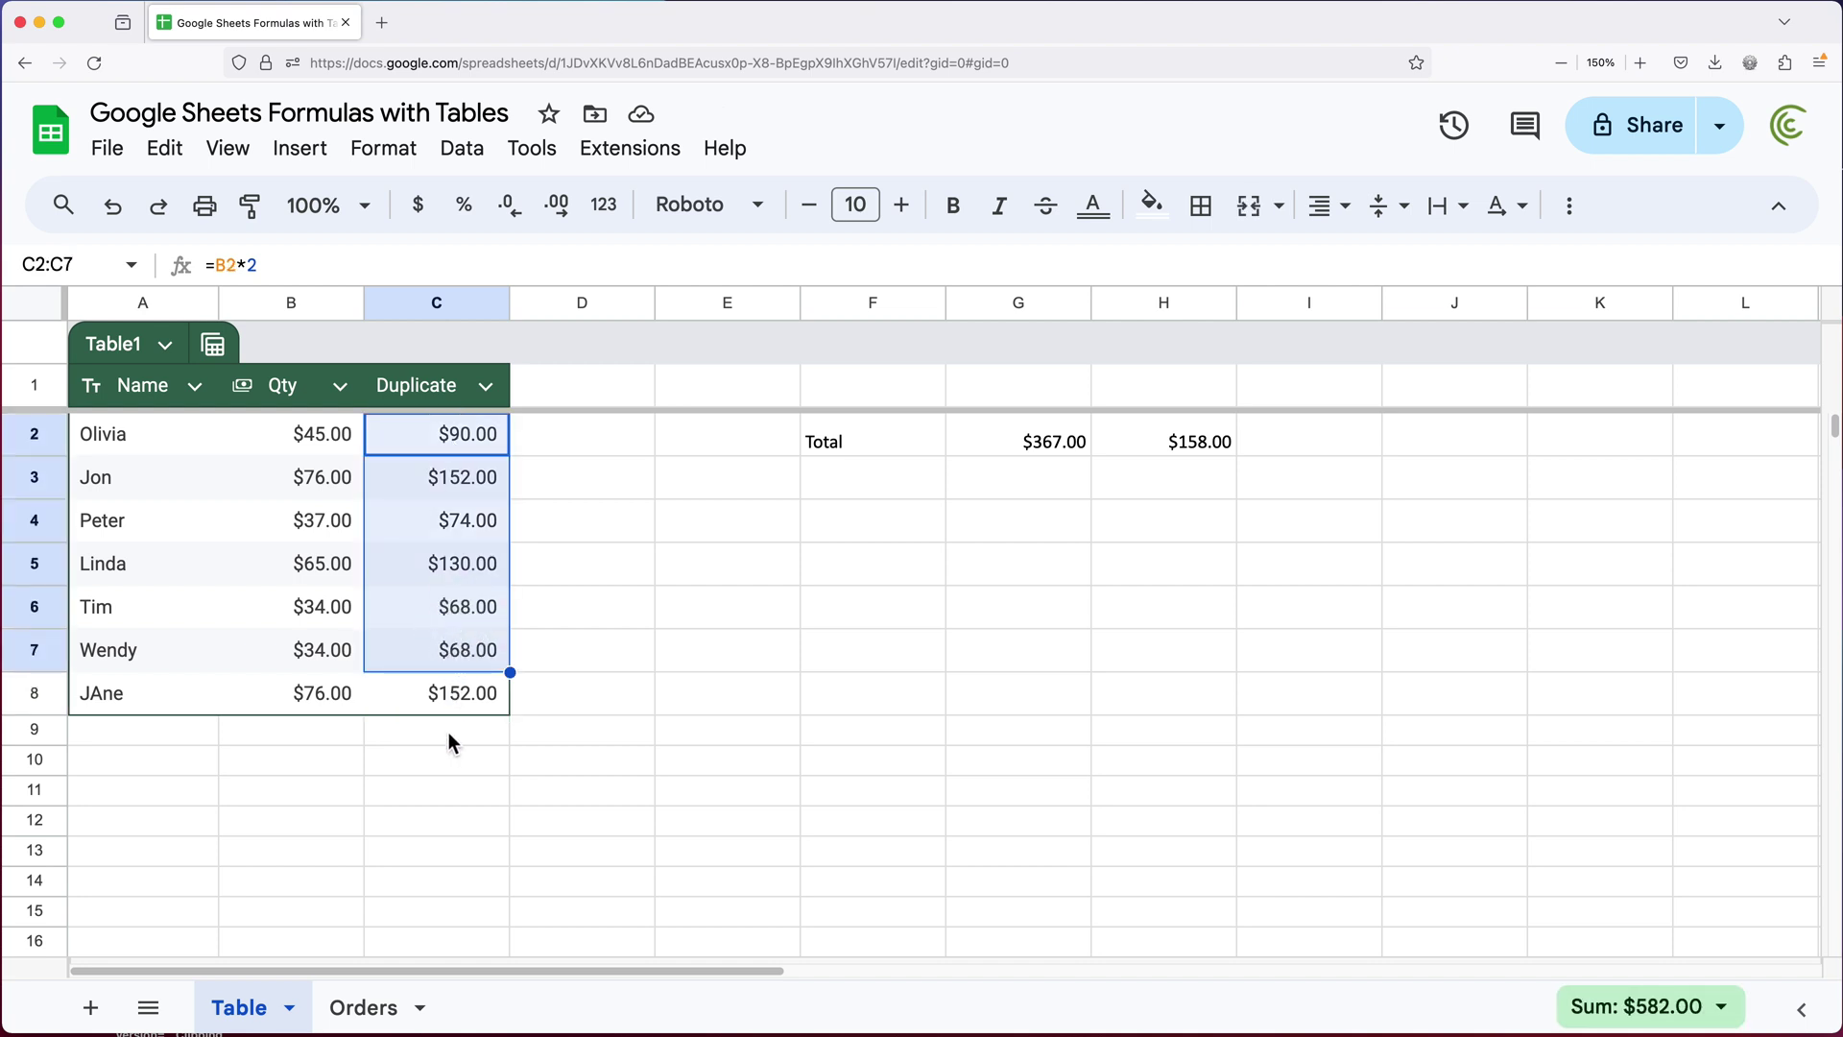
pyautogui.click(453, 699)
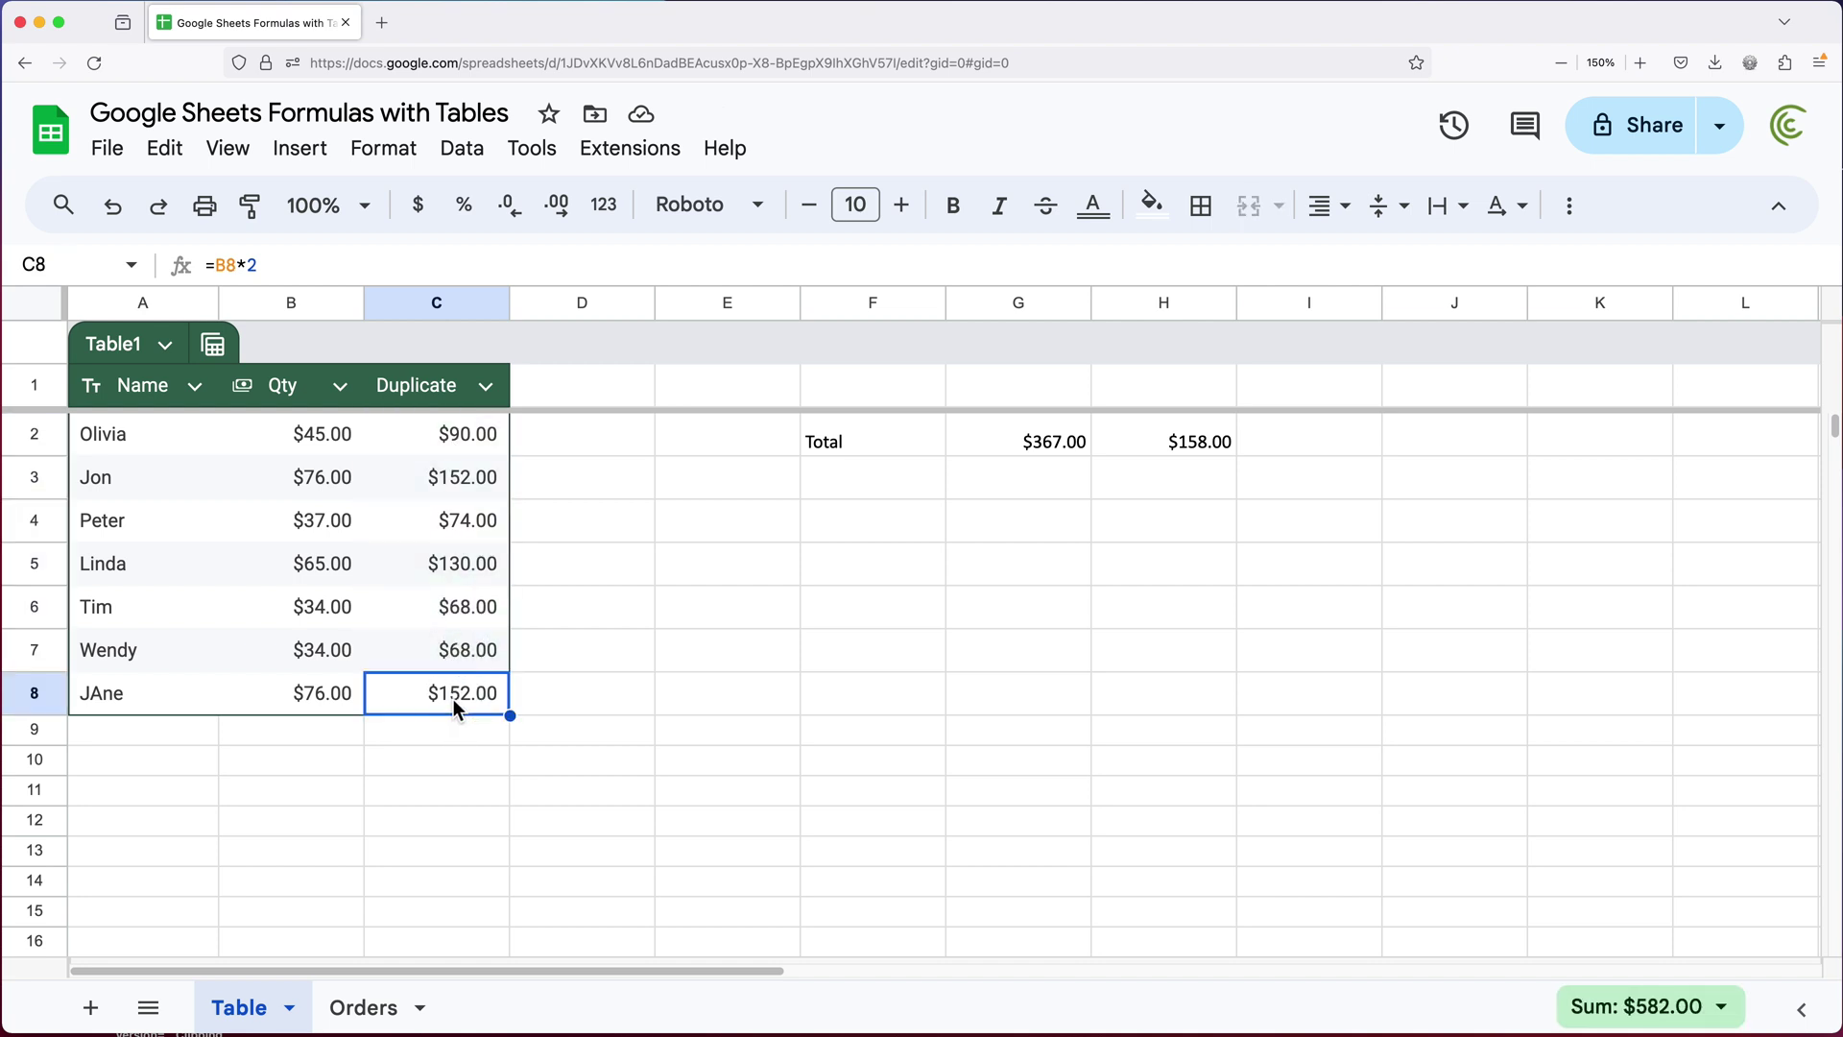
# Correct the capitalization of the first name in A8 by making its second letter lowercase
pyautogui.click(102, 694)
pyautogui.doubleClick(103, 693)
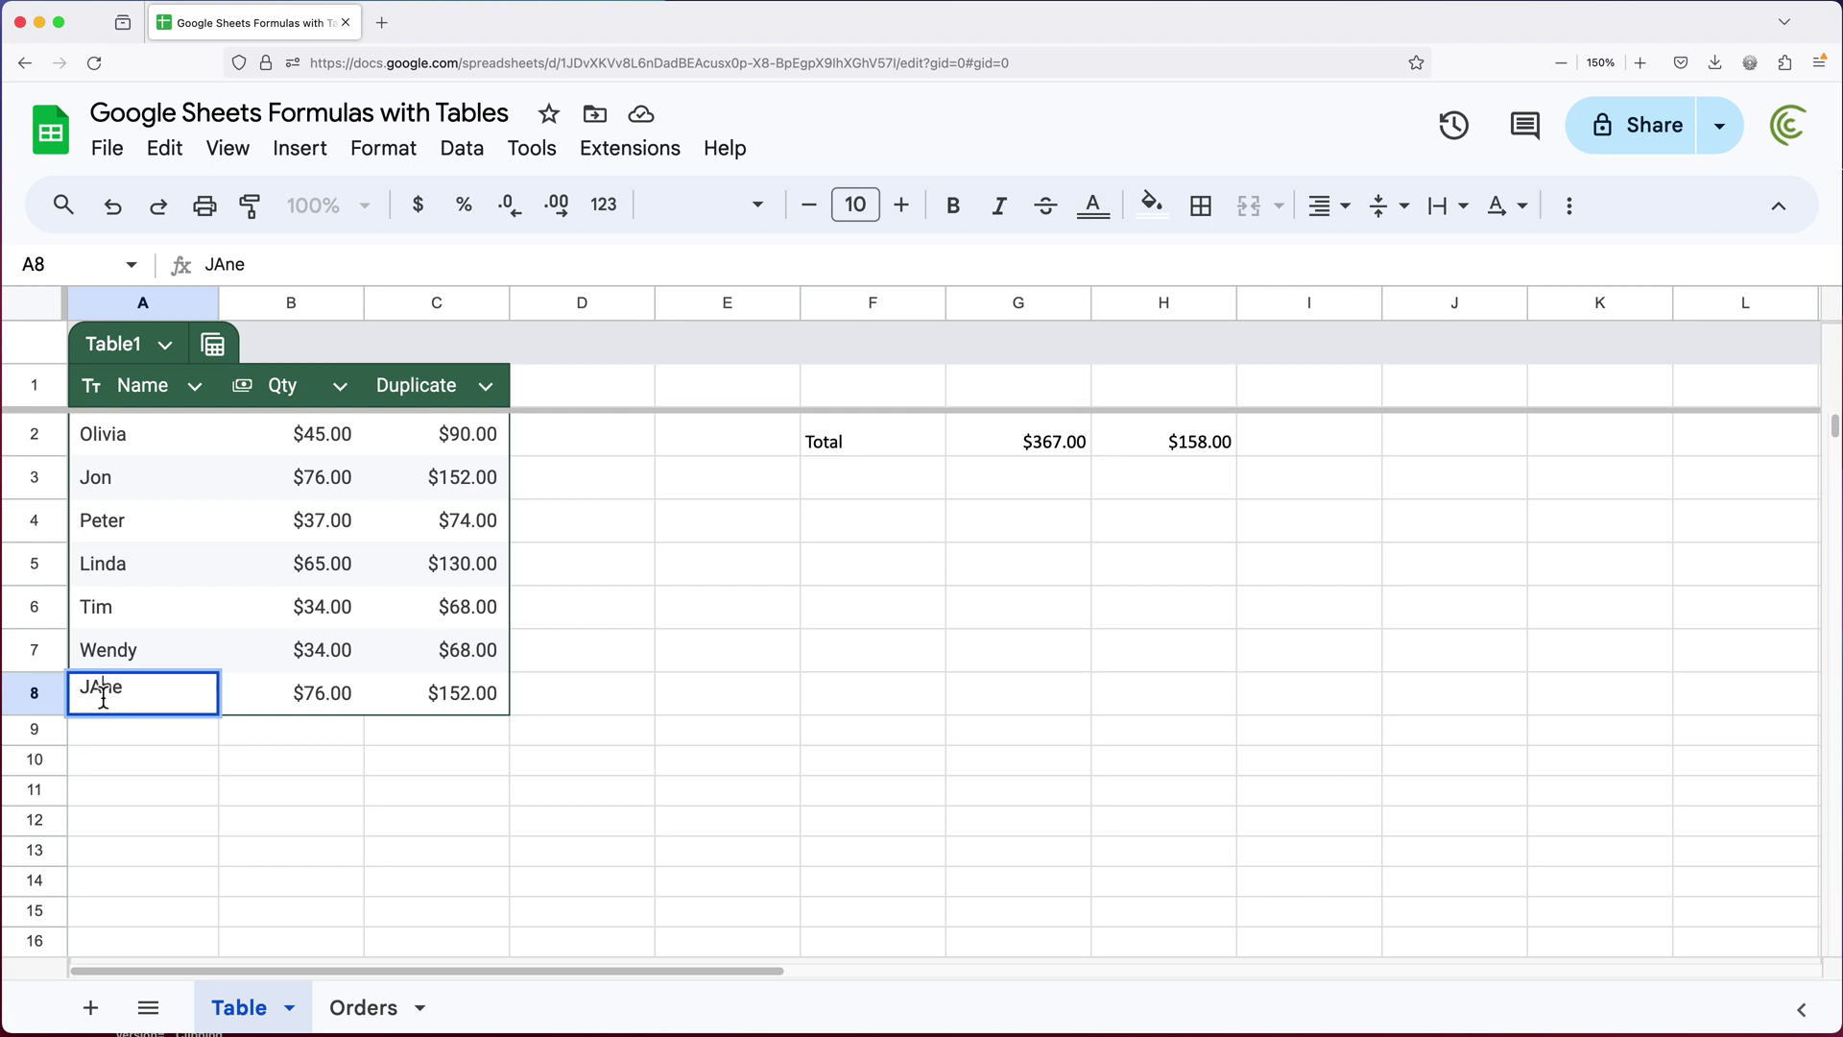
pyautogui.press('BackSpace')
pyautogui.write('a')
pyautogui.press('Return')
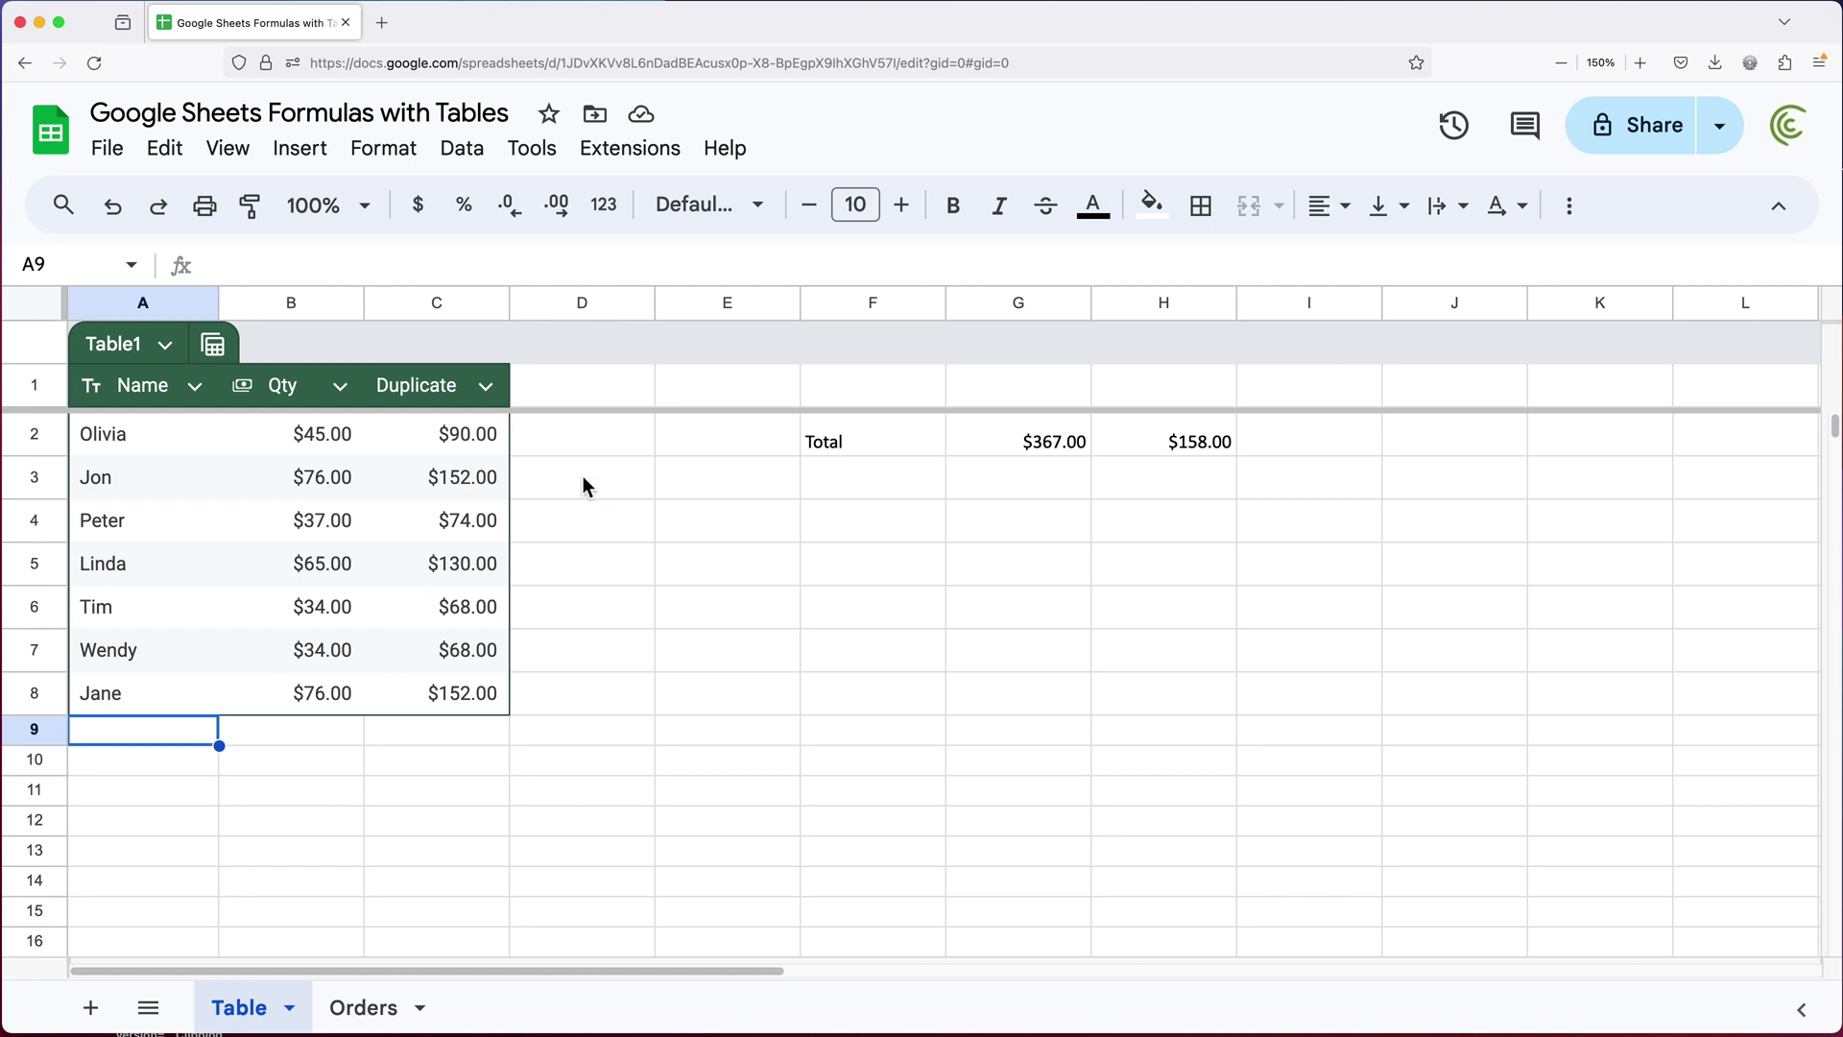
# Add a table column headed Array Formula in D1 and widen column D to fit its header
pyautogui.click(579, 394)
pyautogui.write('Array')
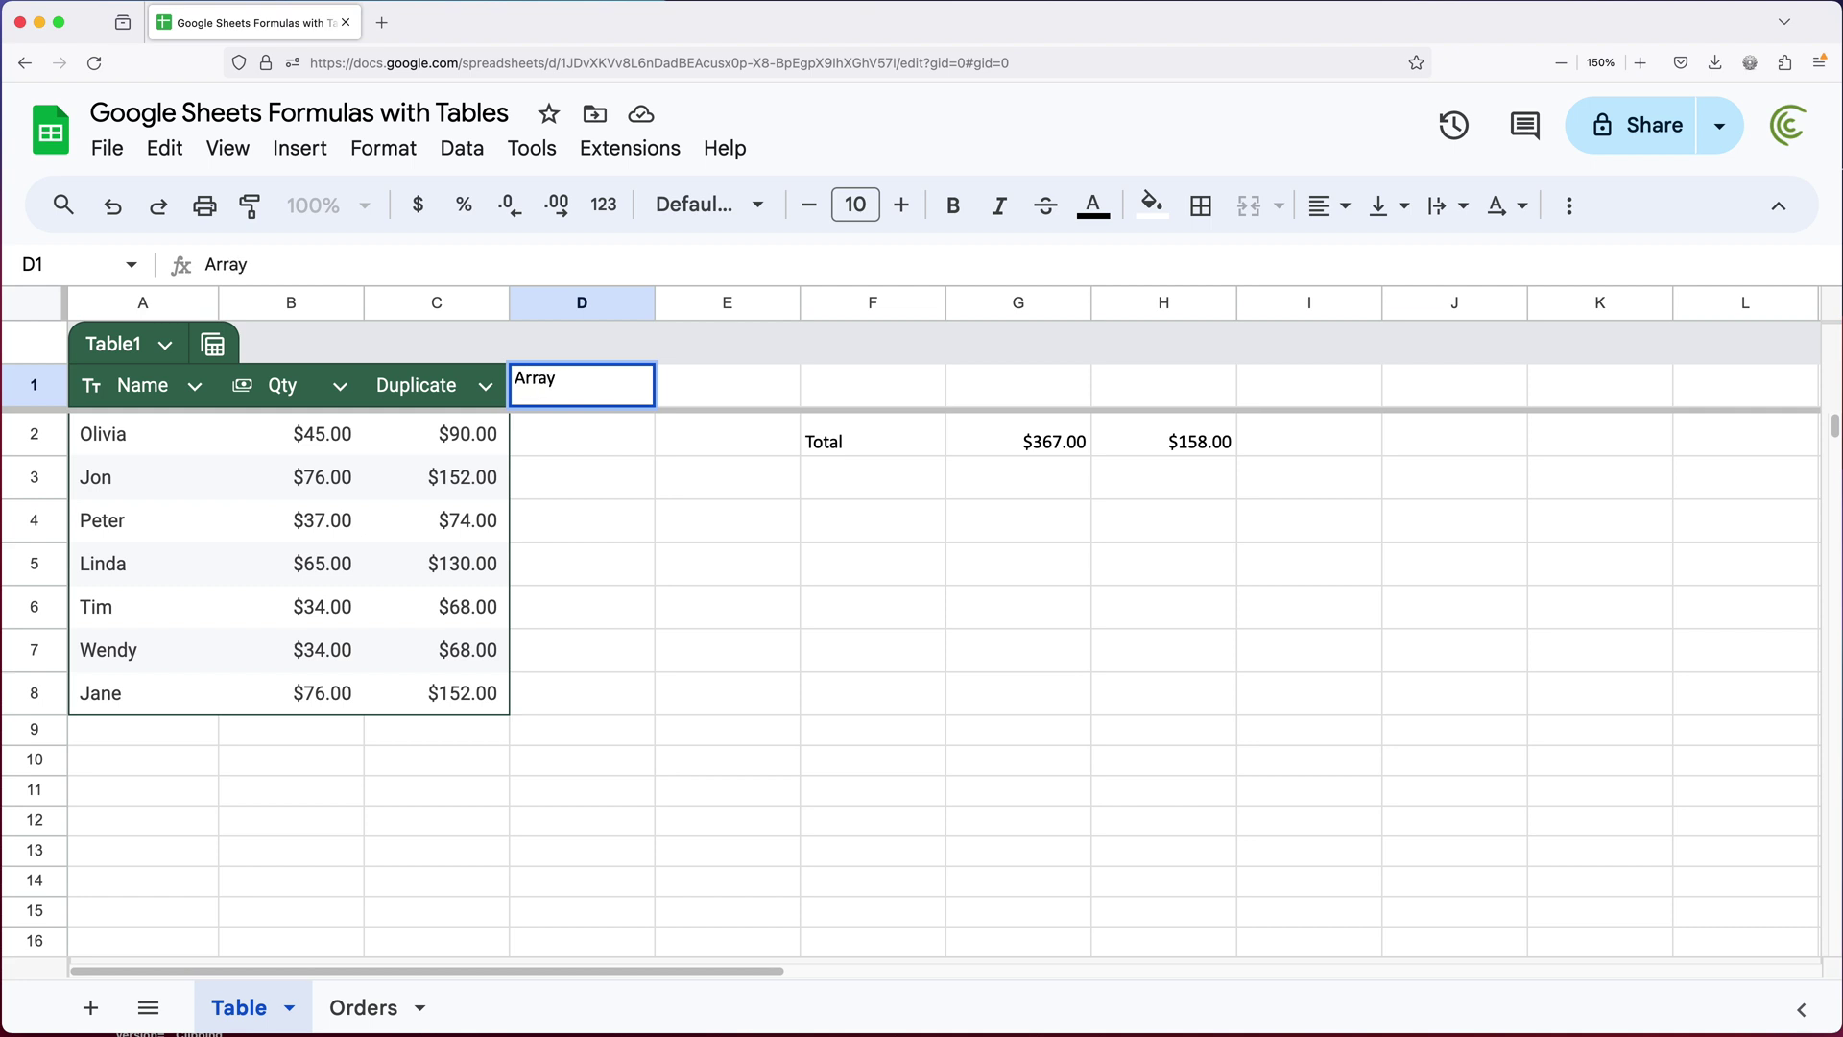
pyautogui.write(' Formula')
pyautogui.press('Return')
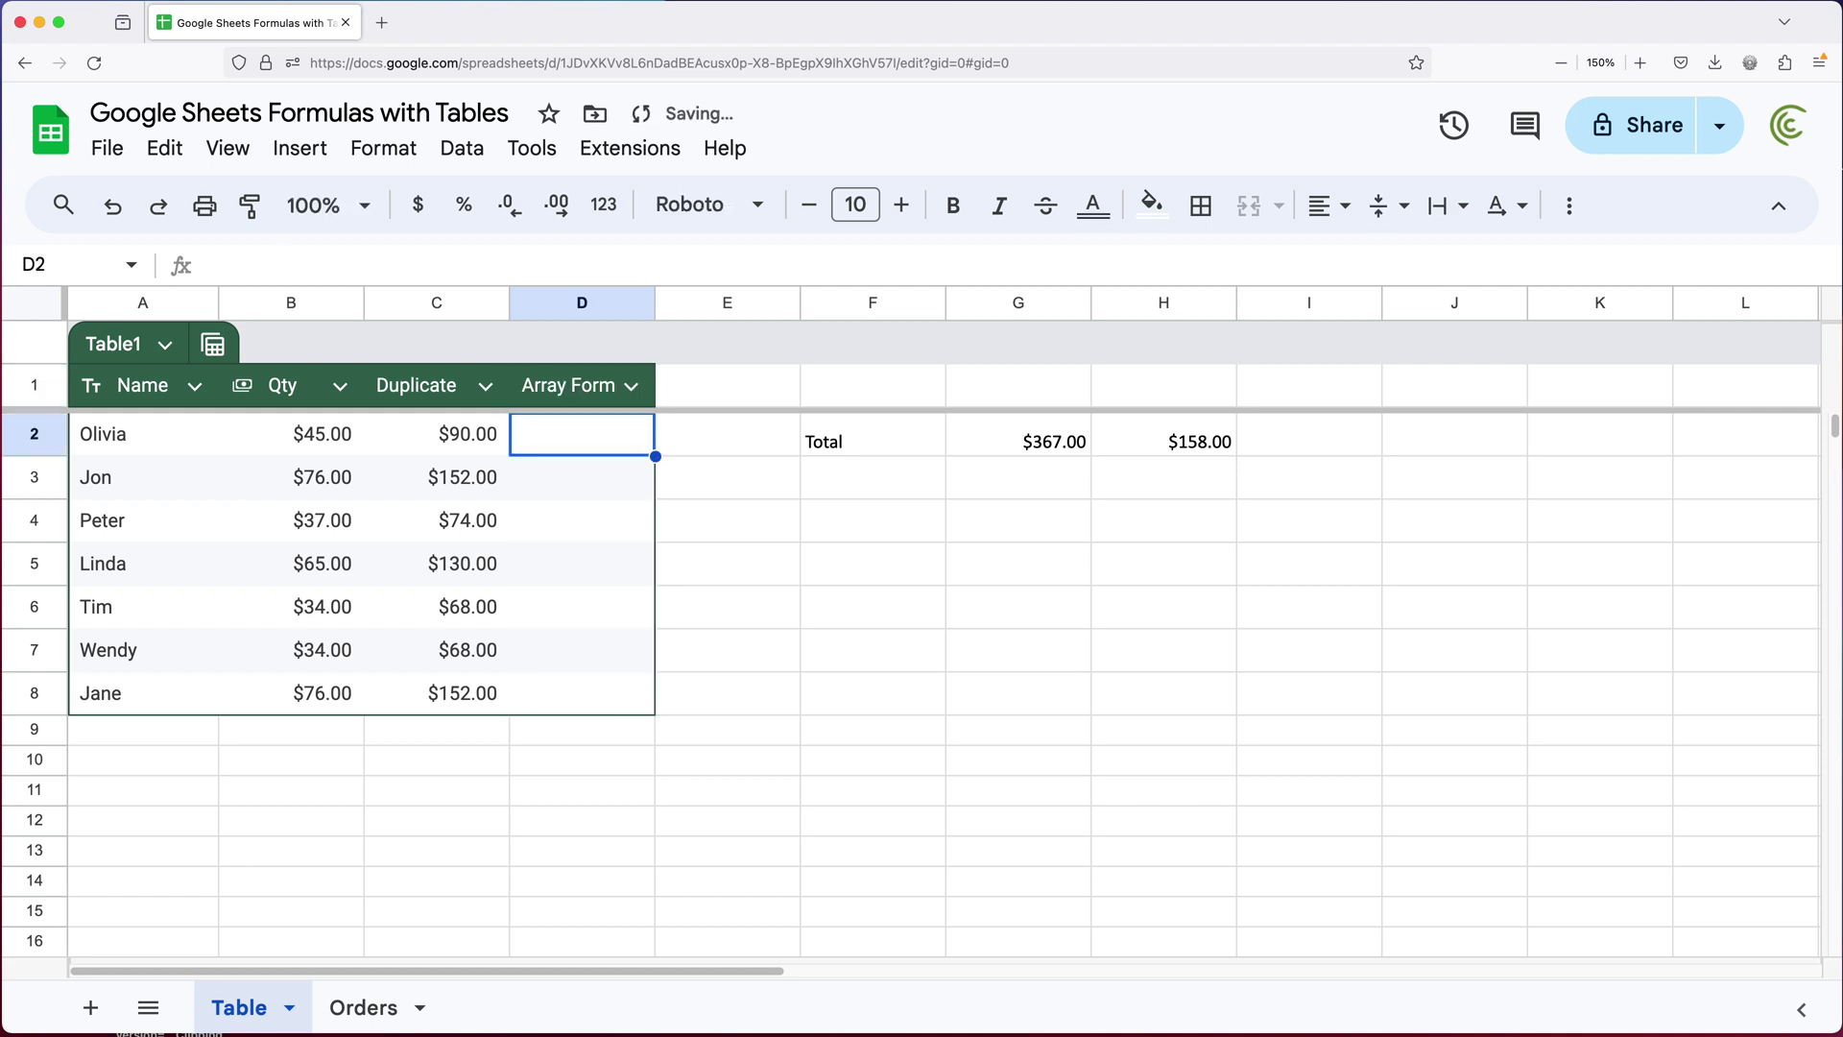
pyautogui.doubleClick(655, 302)
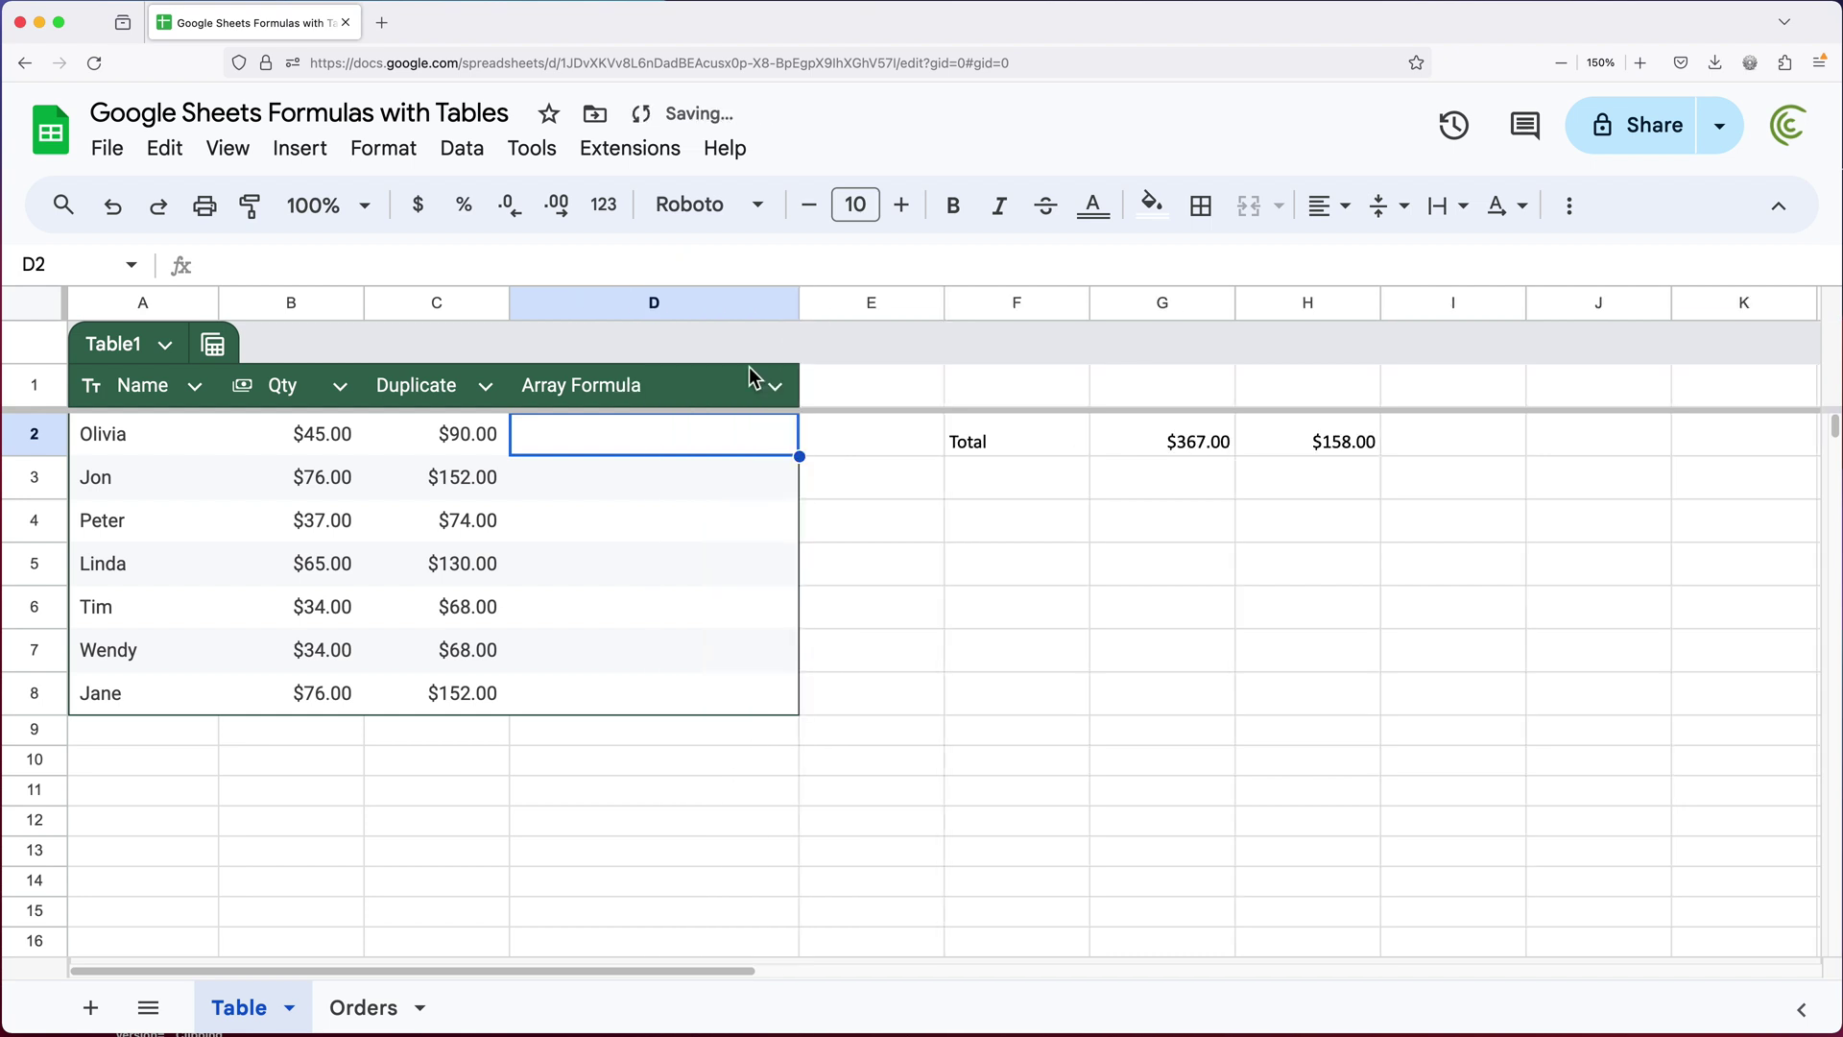
# Enter =ArrayFormula(Table1[Qty]*2) in D2 to double every Qty value in the table
pyautogui.write('=')
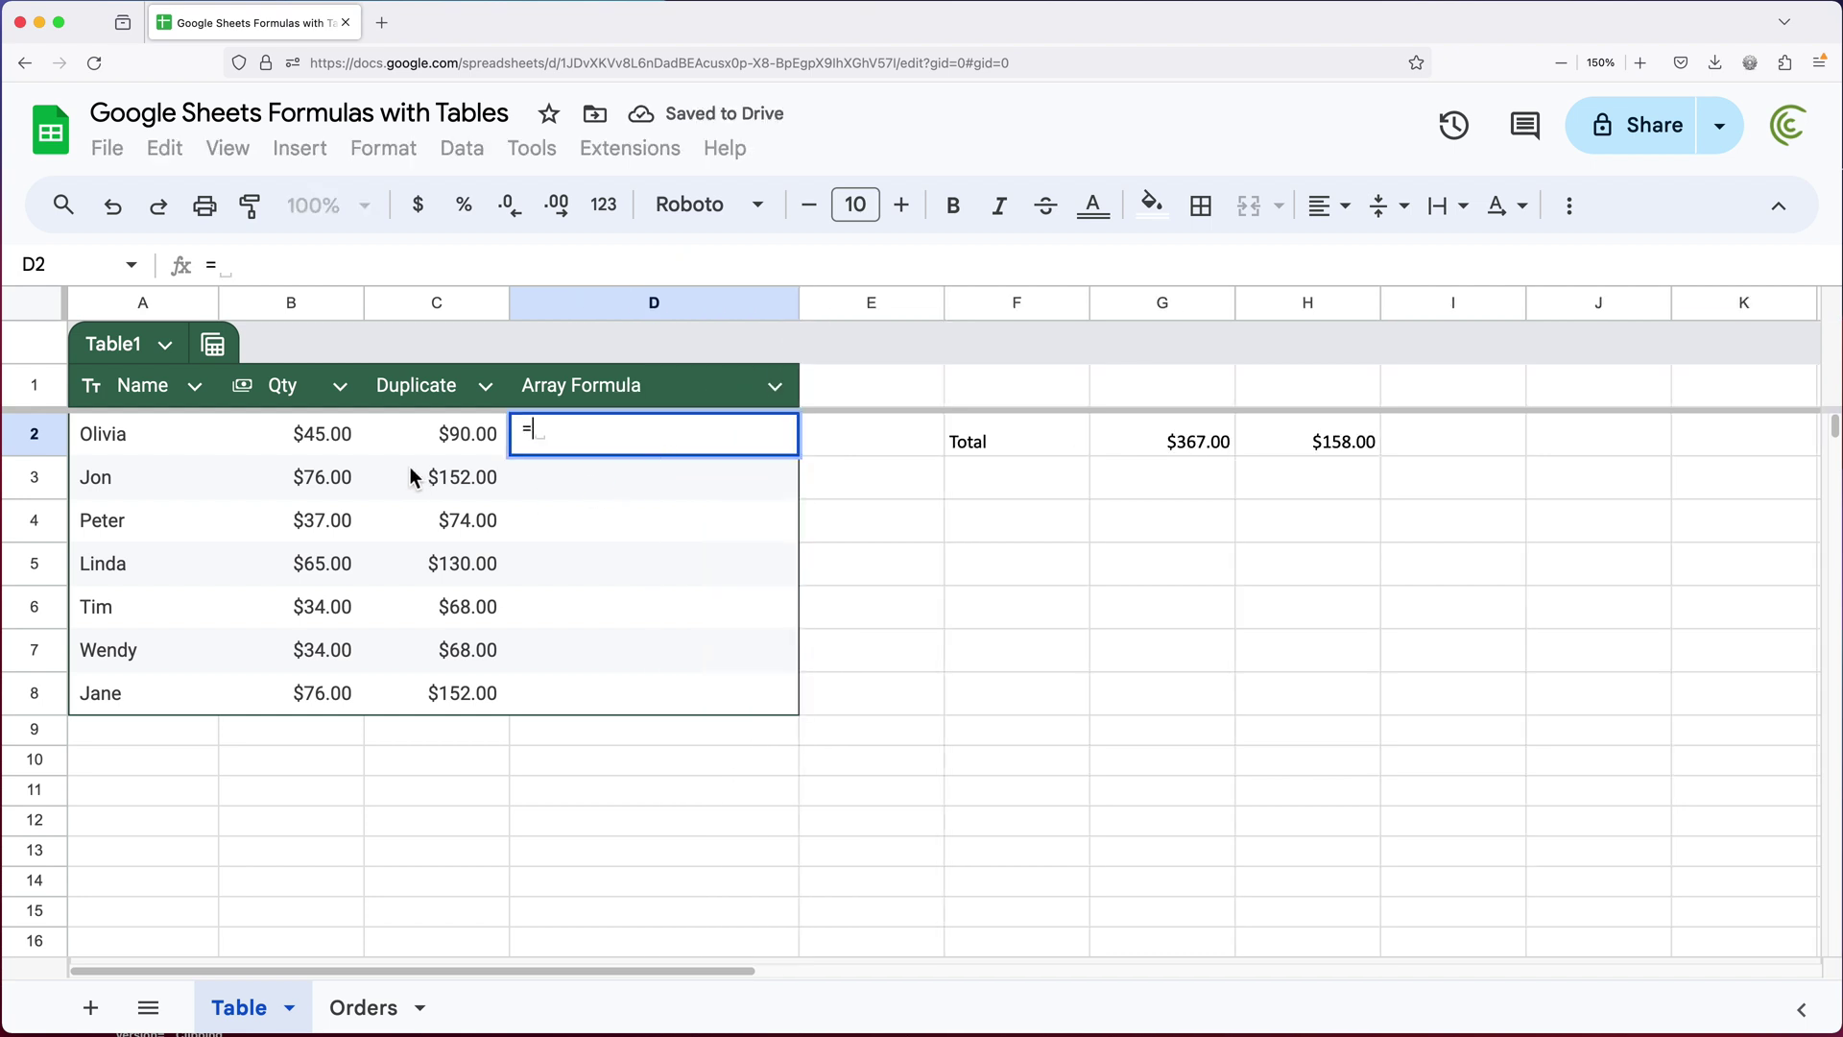
pyautogui.click(307, 450)
pyautogui.moveTo(308, 452); pyautogui.dragTo(319, 695)
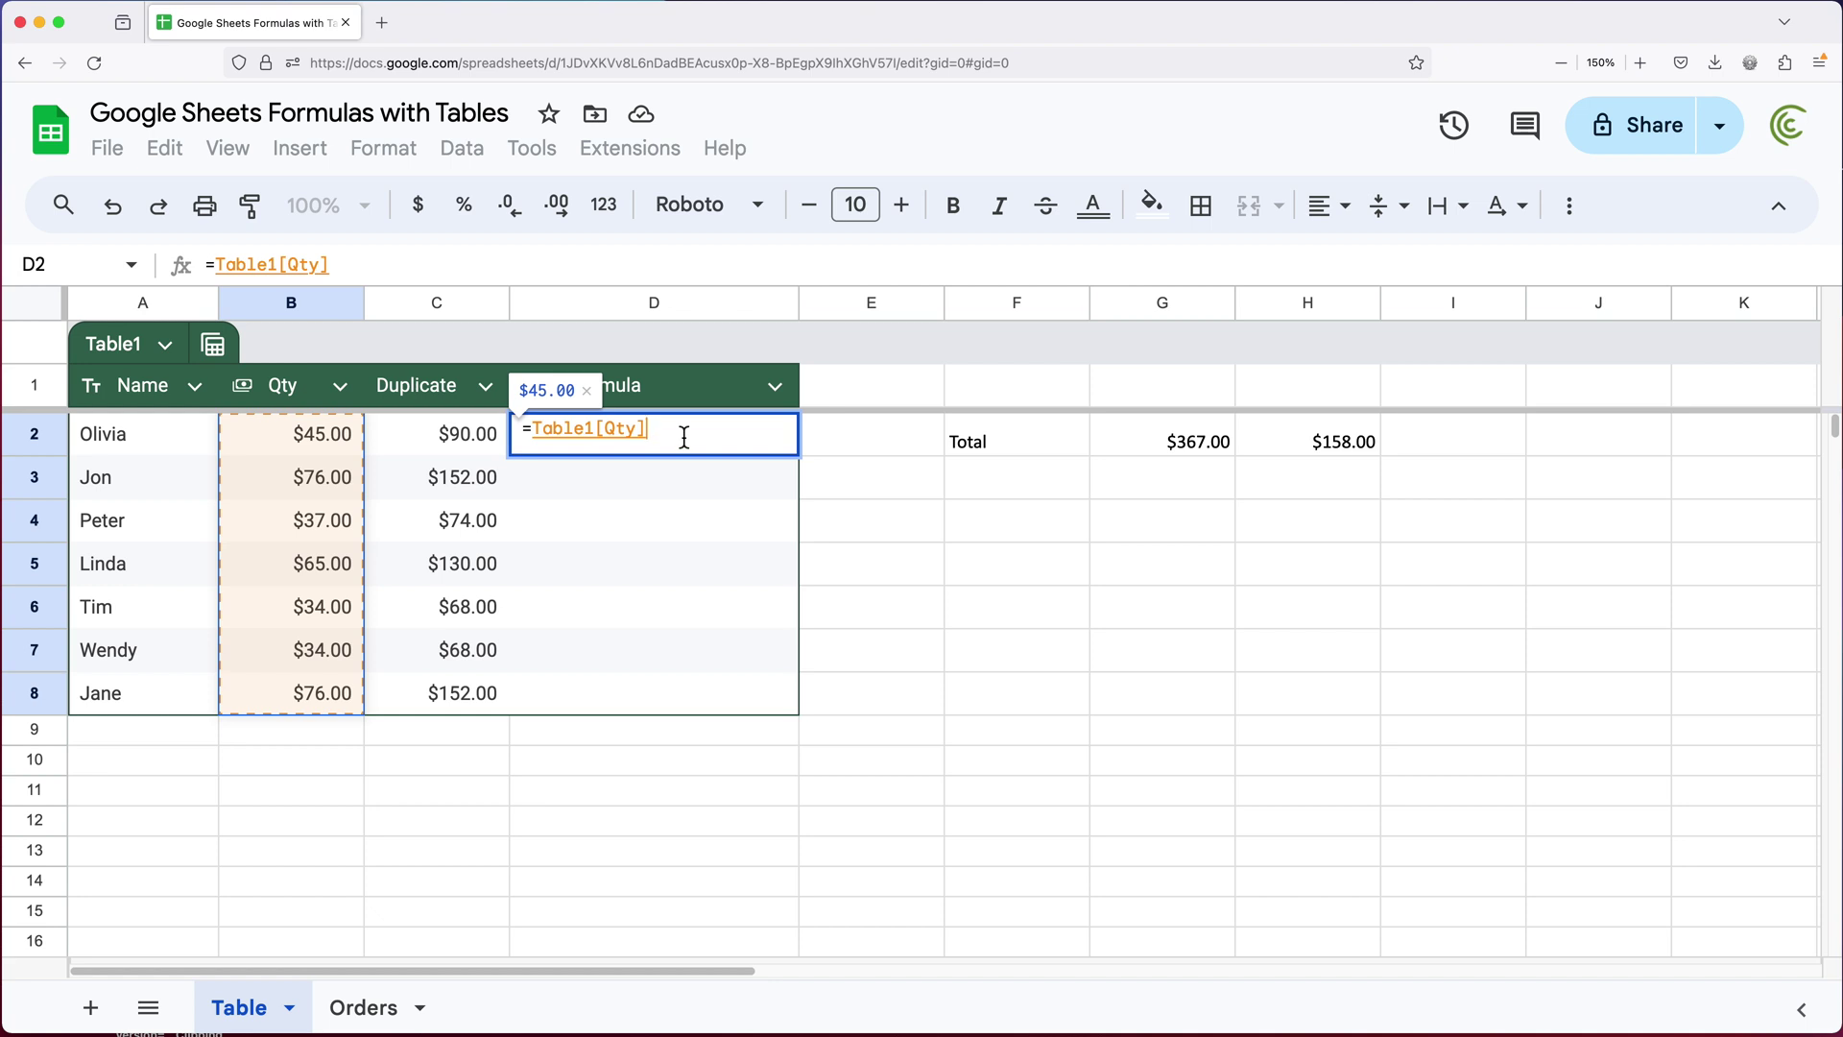
pyautogui.write('*')
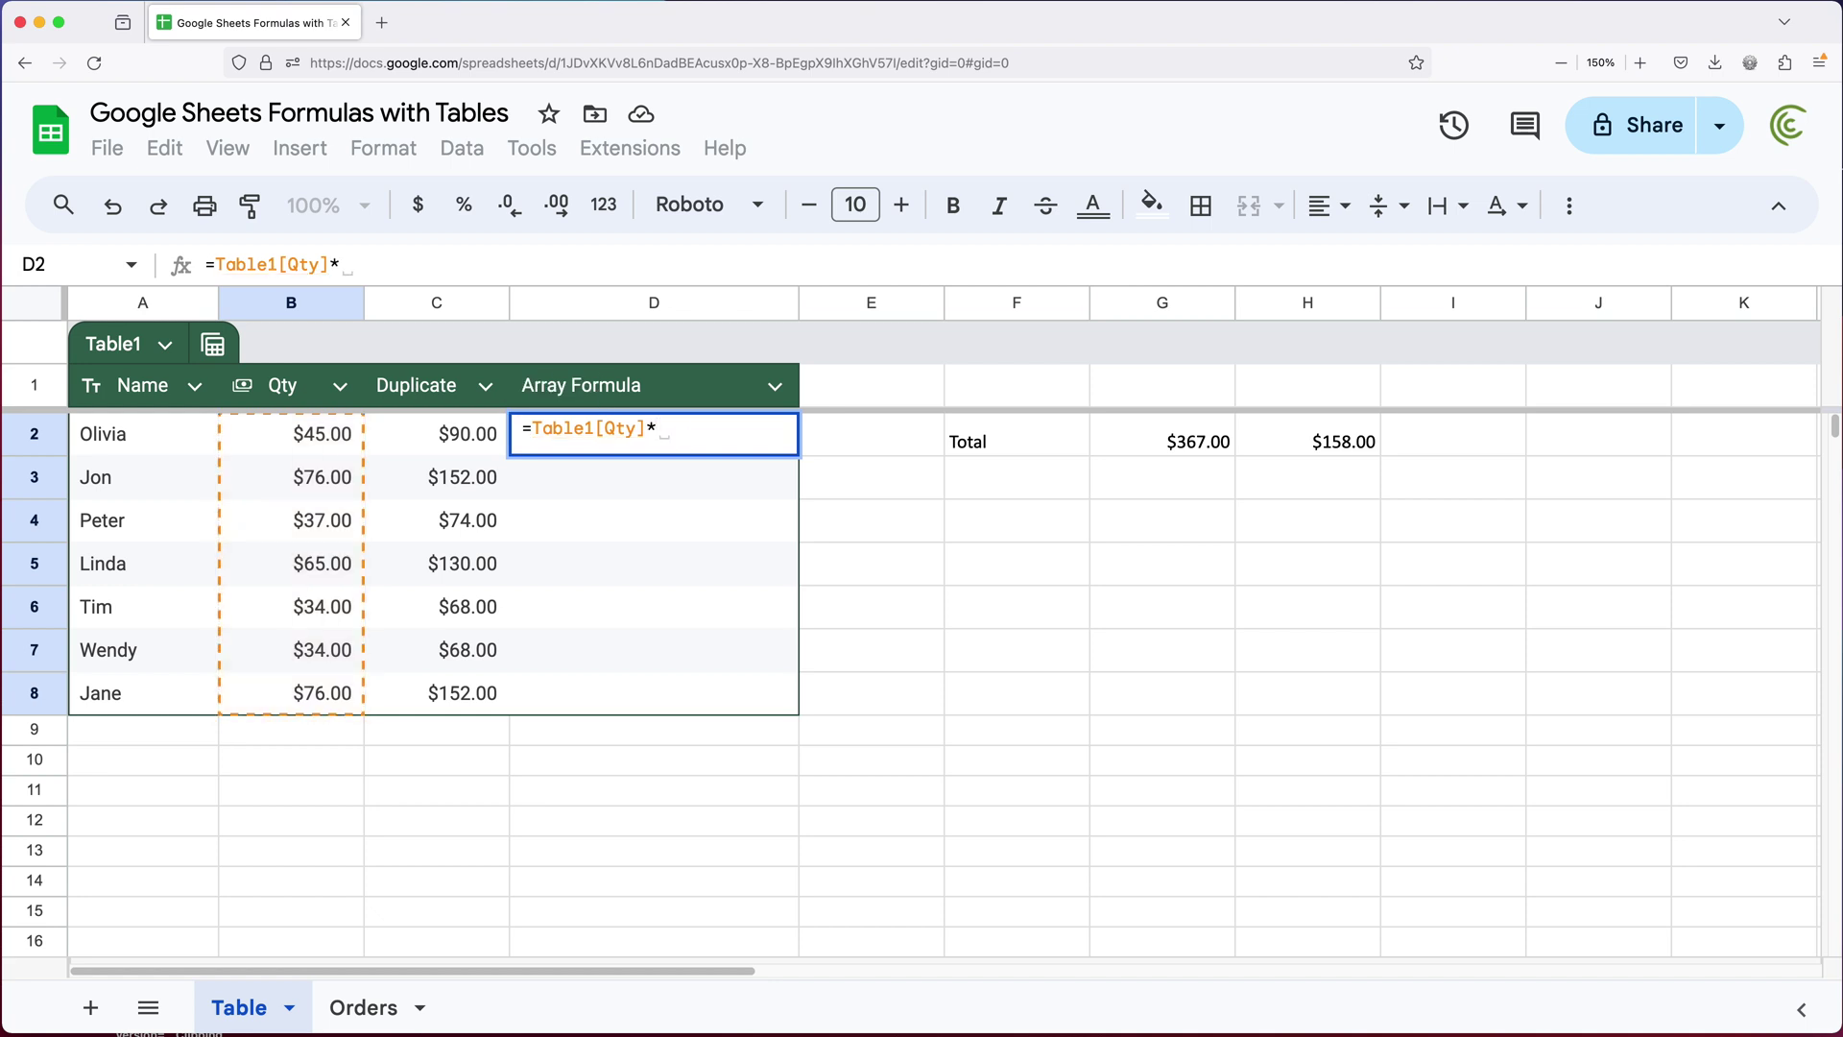
pyautogui.write('2')
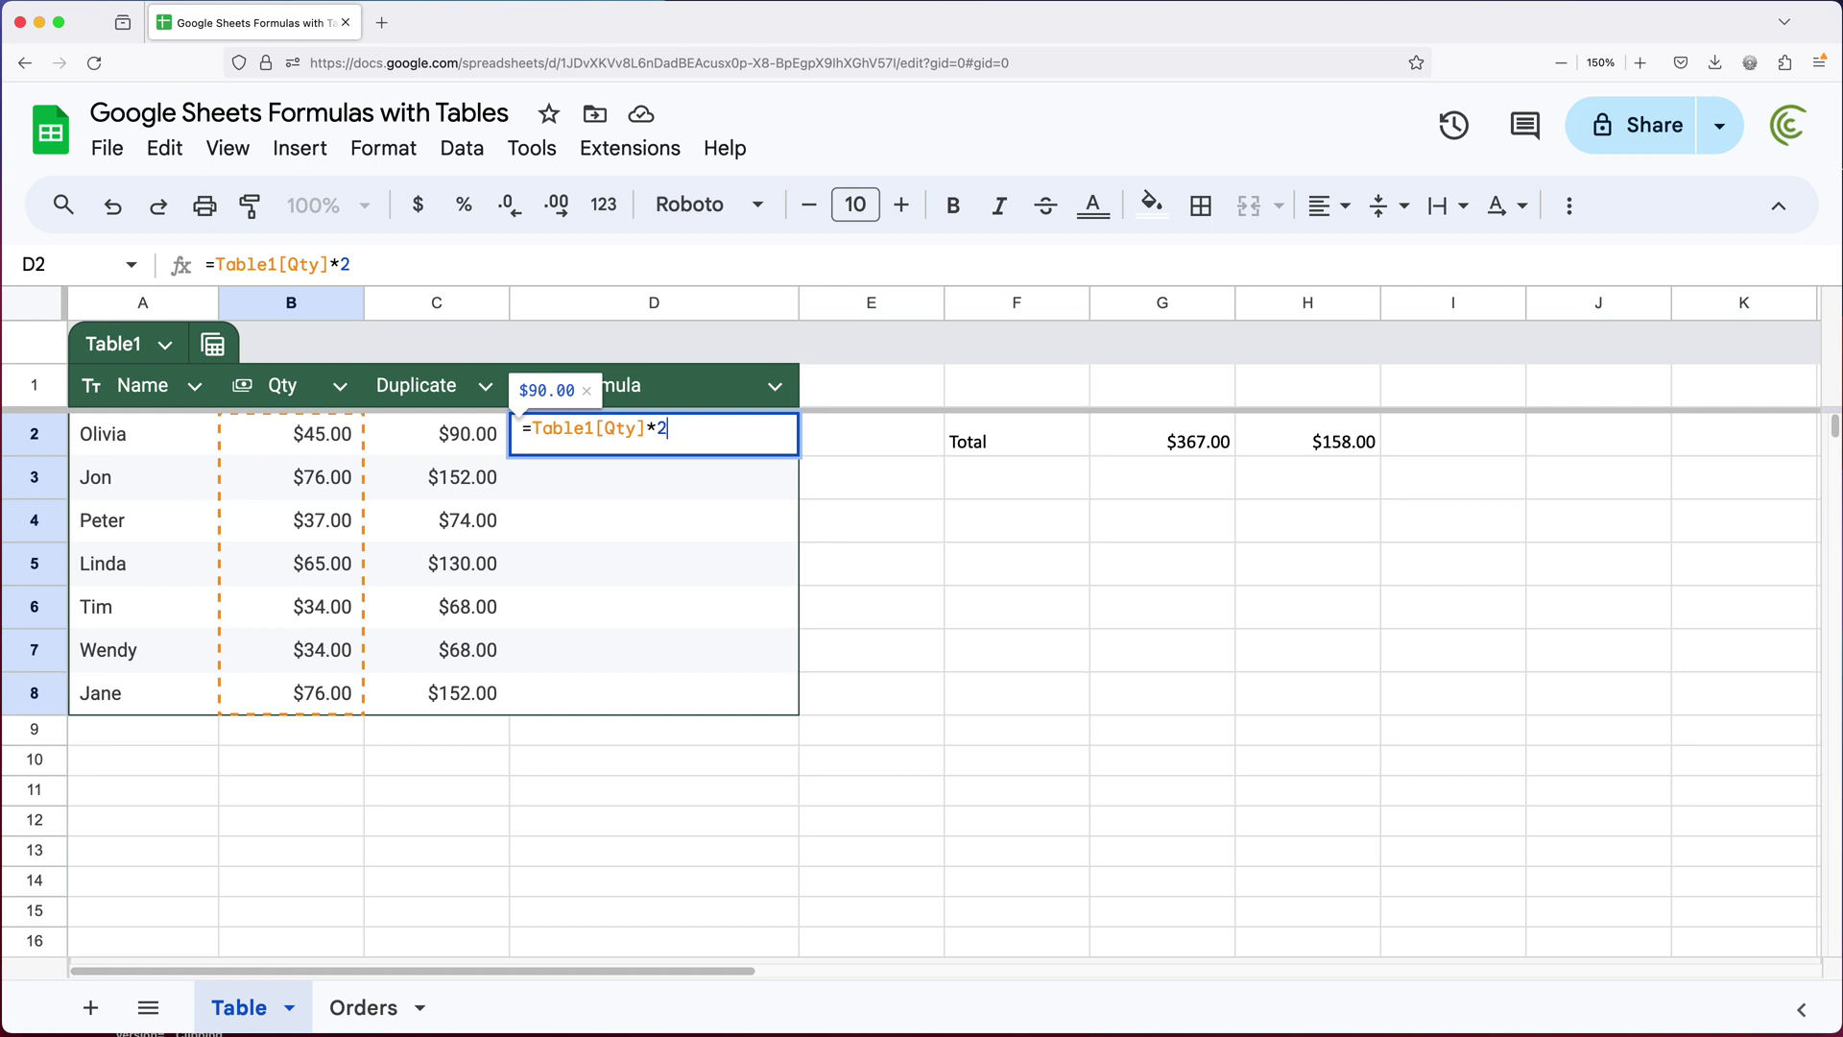
pyautogui.press('super+shift+Return')
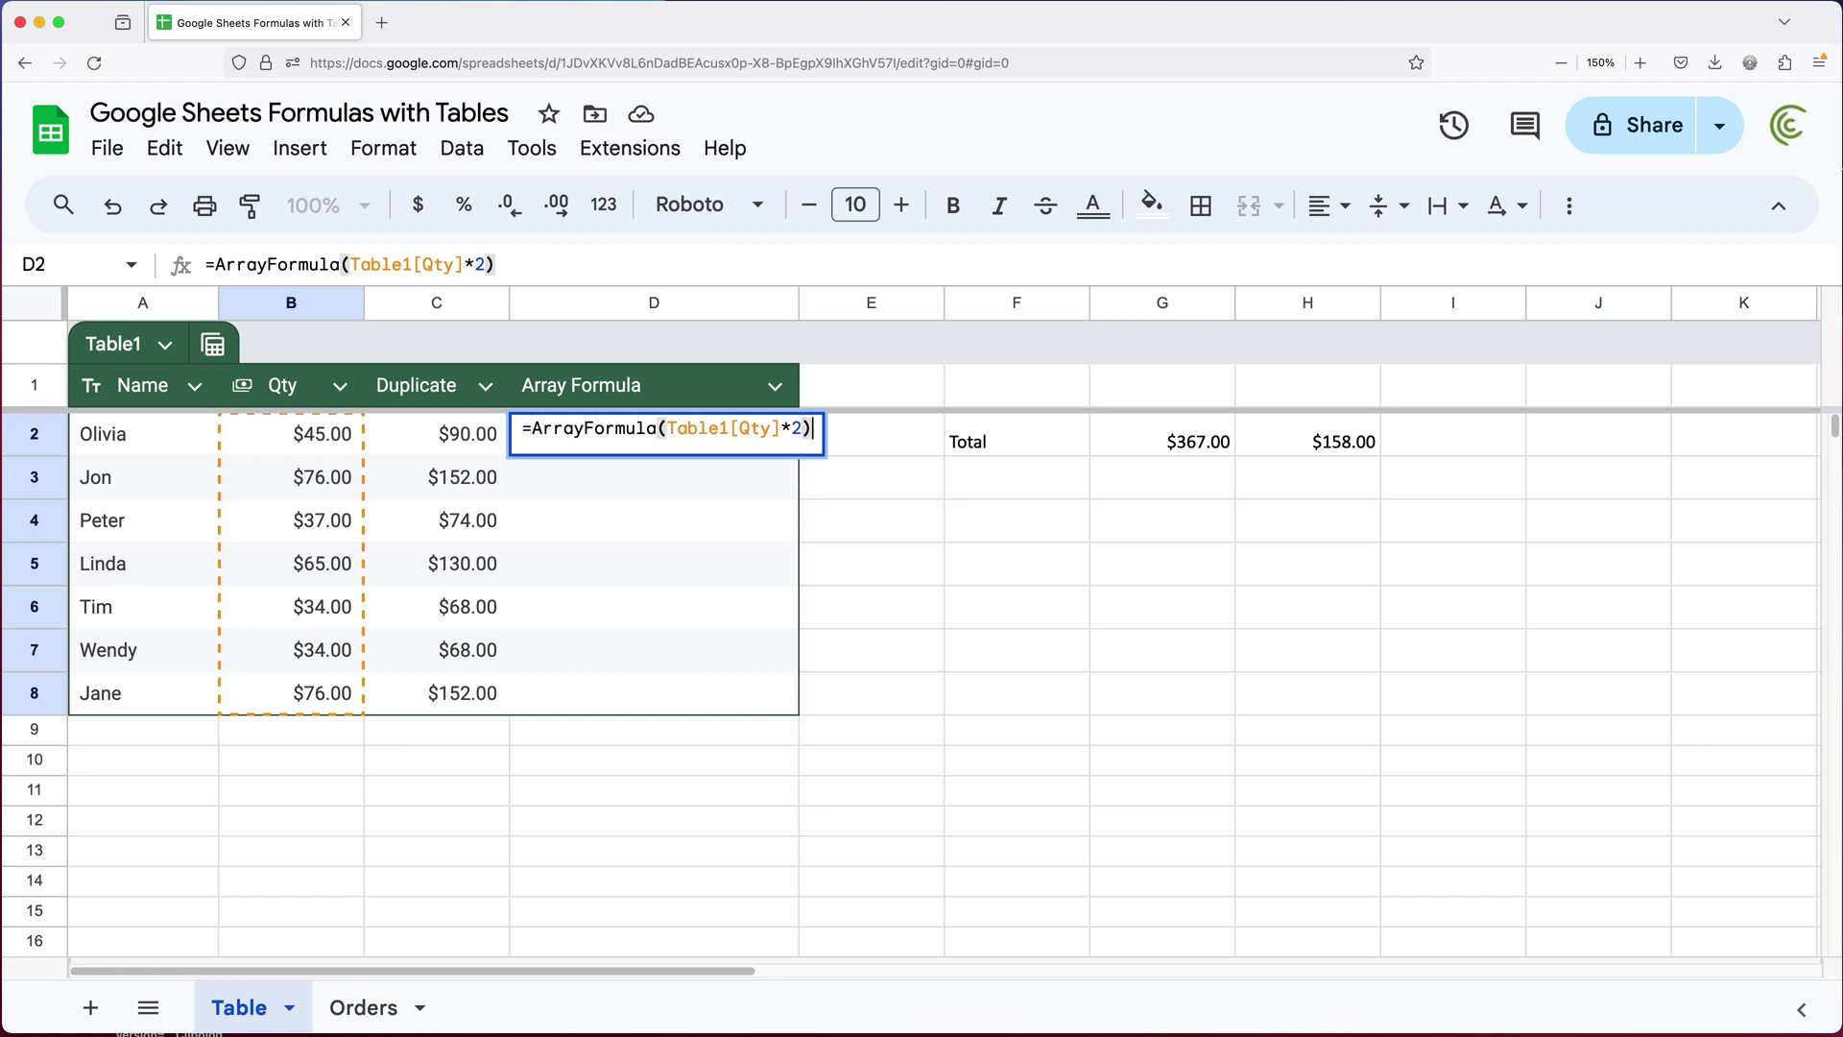
pyautogui.press('Return')
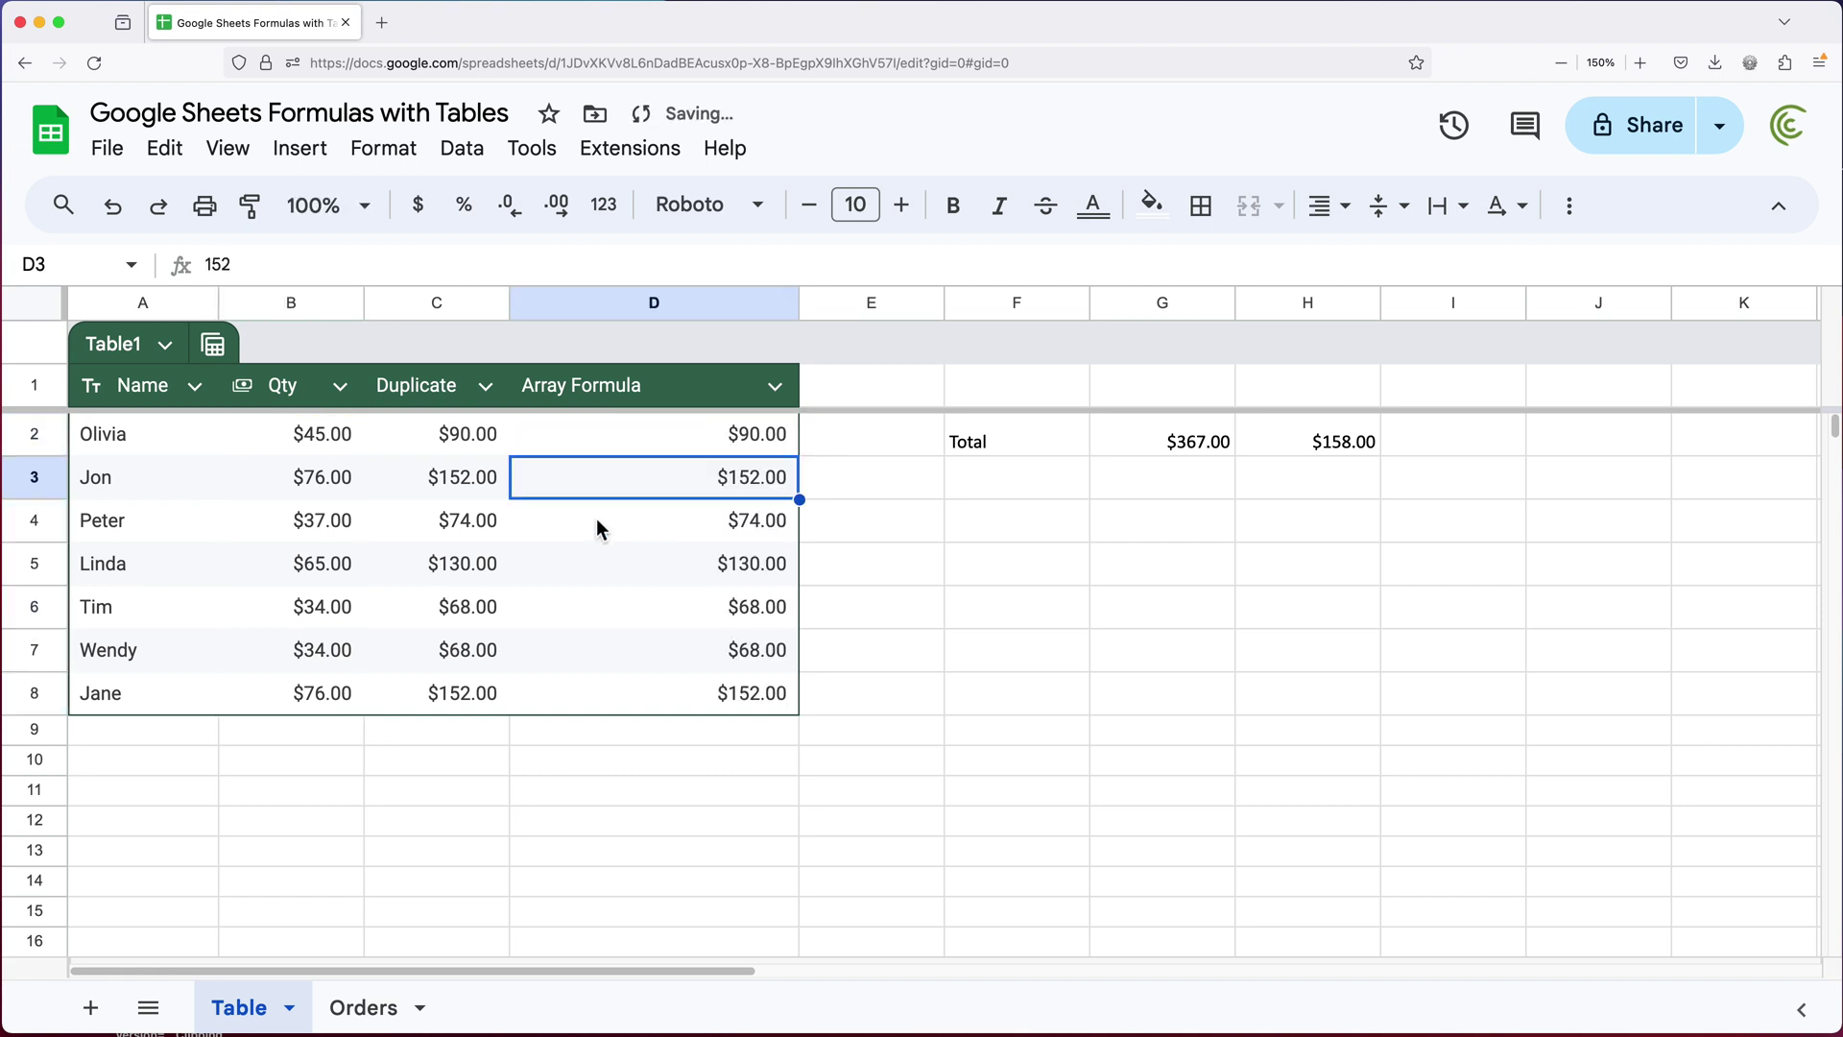
# Examine the formula in D2 and the array results across D2:D8
pyautogui.click(654, 444)
pyautogui.moveTo(664, 473); pyautogui.dragTo(676, 685)
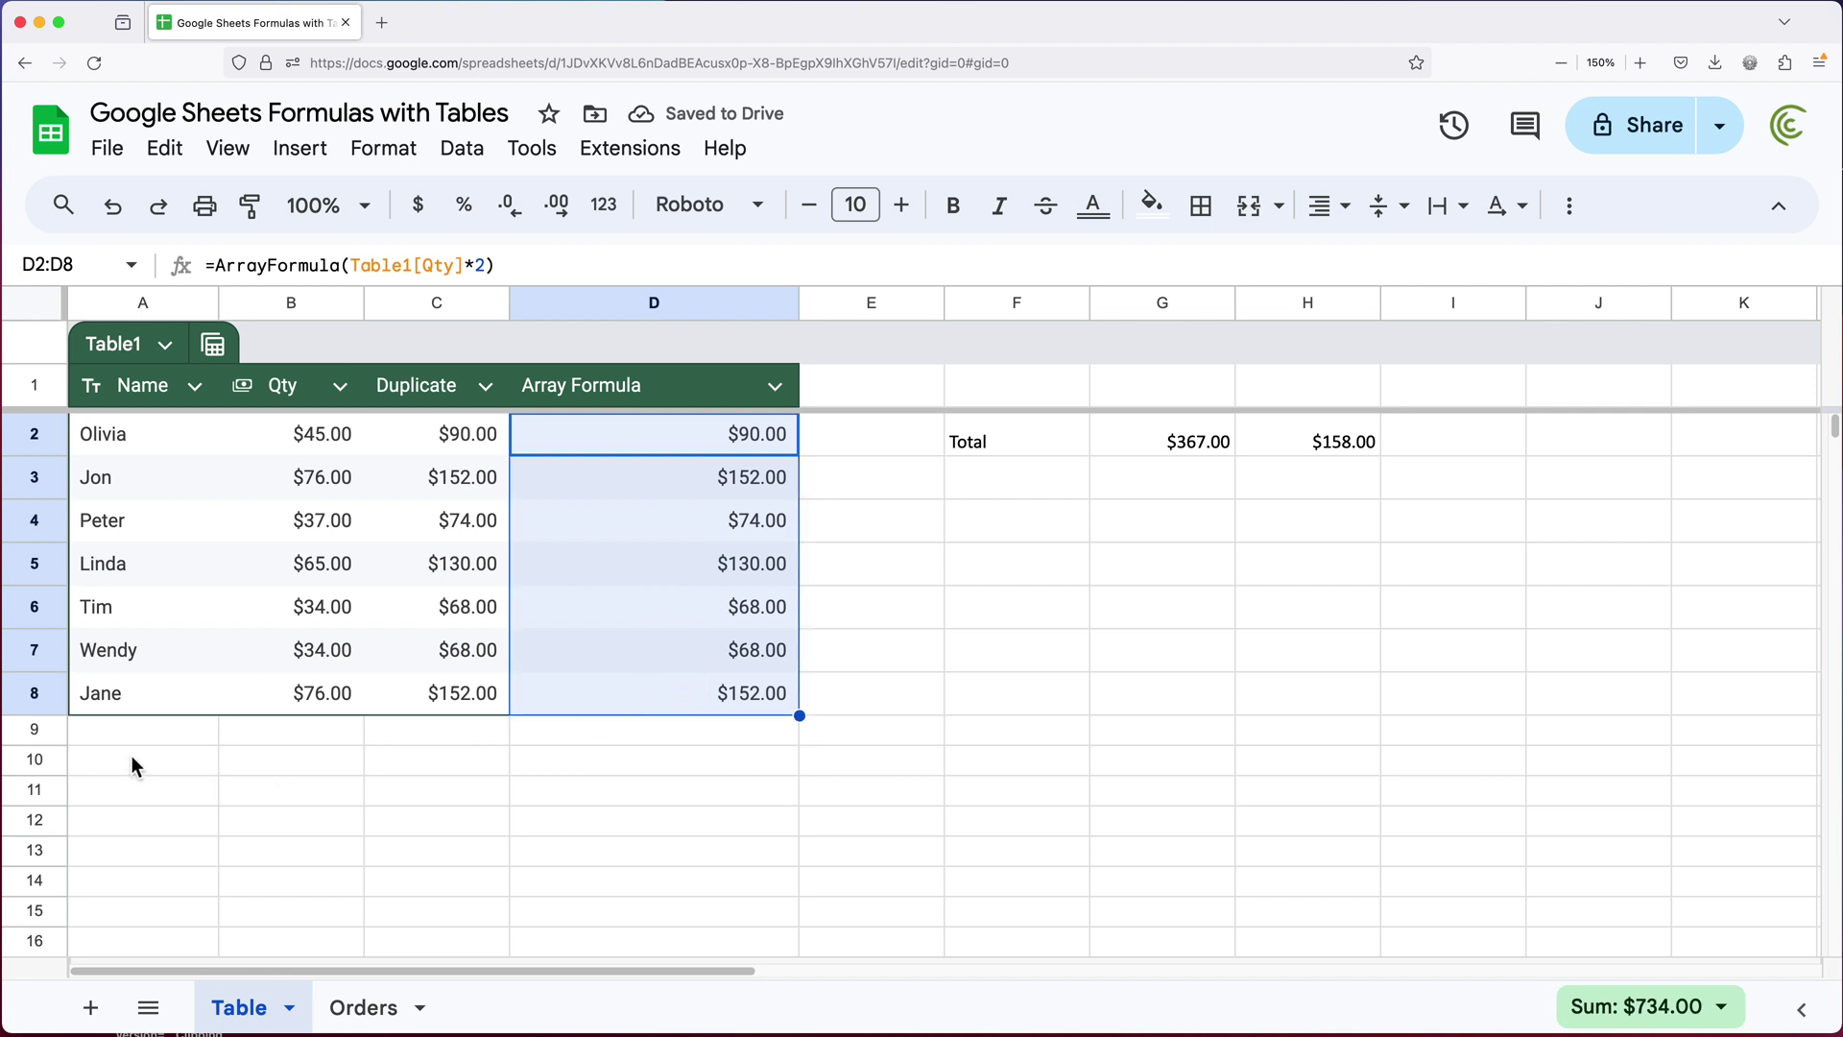
pyautogui.click(180, 741)
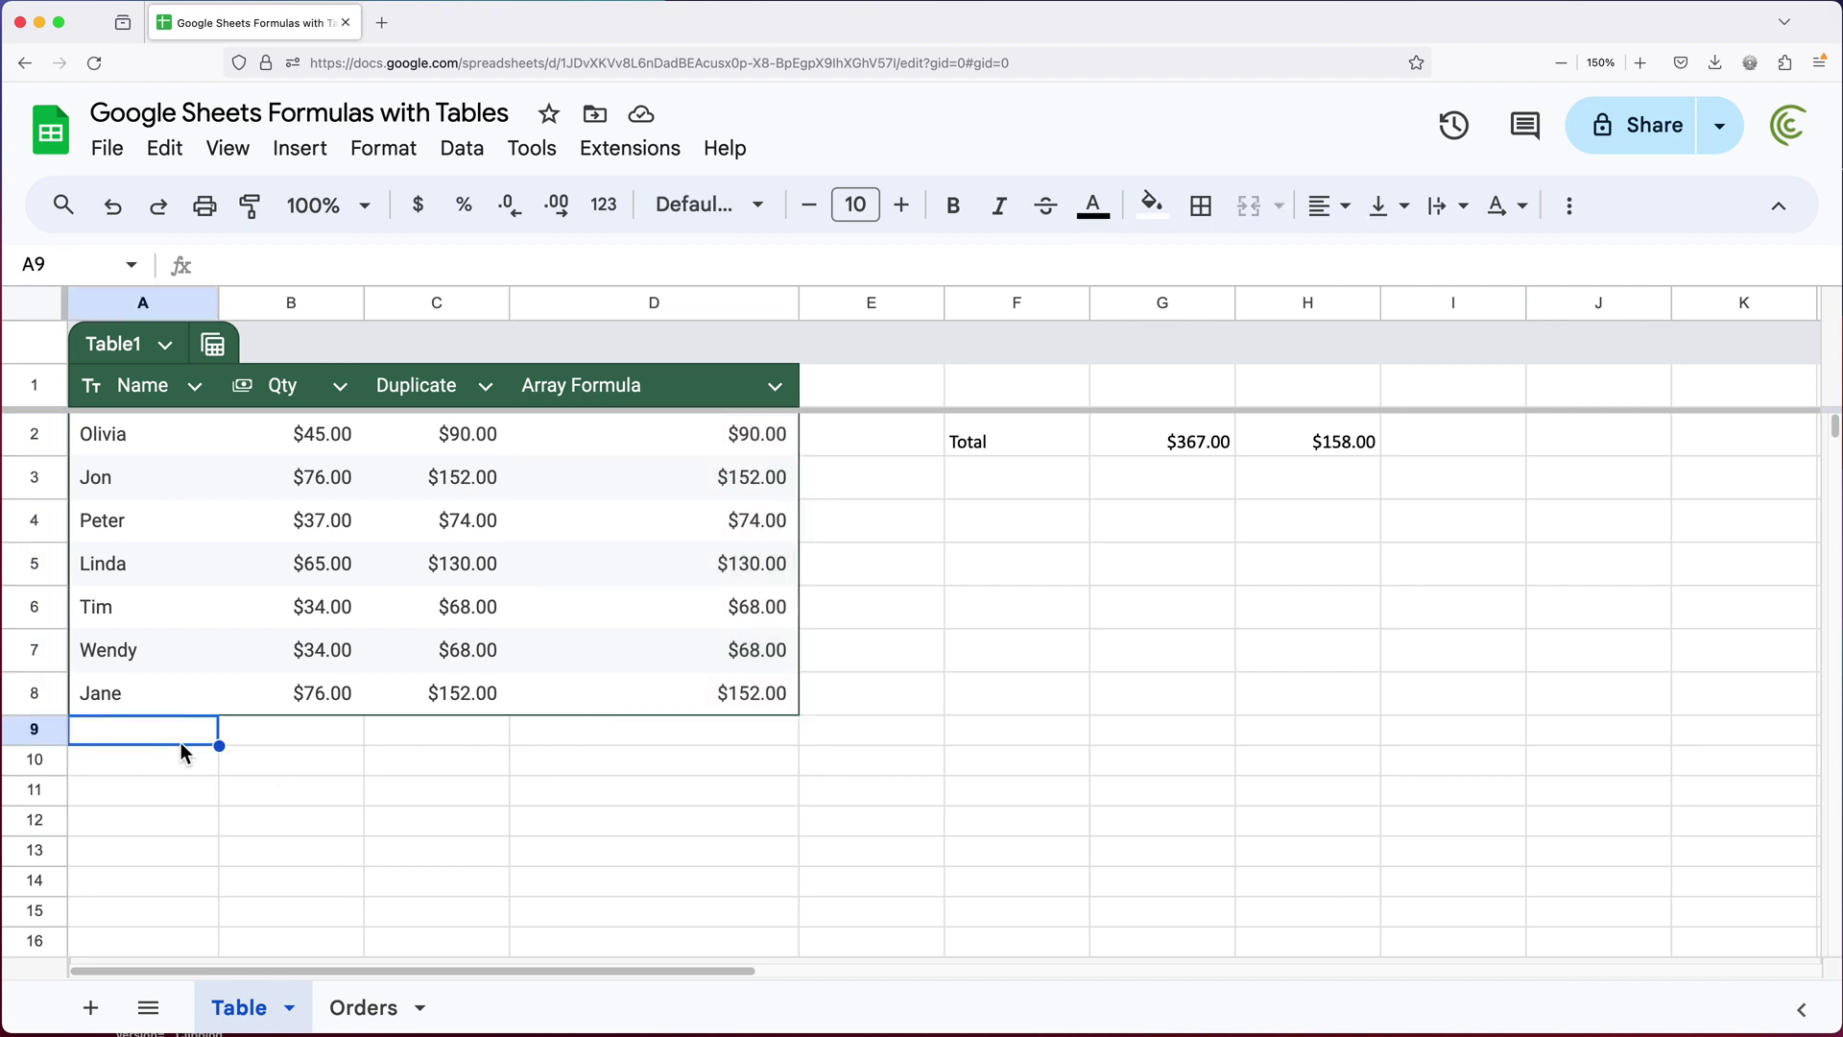
# Add a record in row 9 directly below the table, with a first name and a Qty of 43
pyautogui.write('Rhonda')
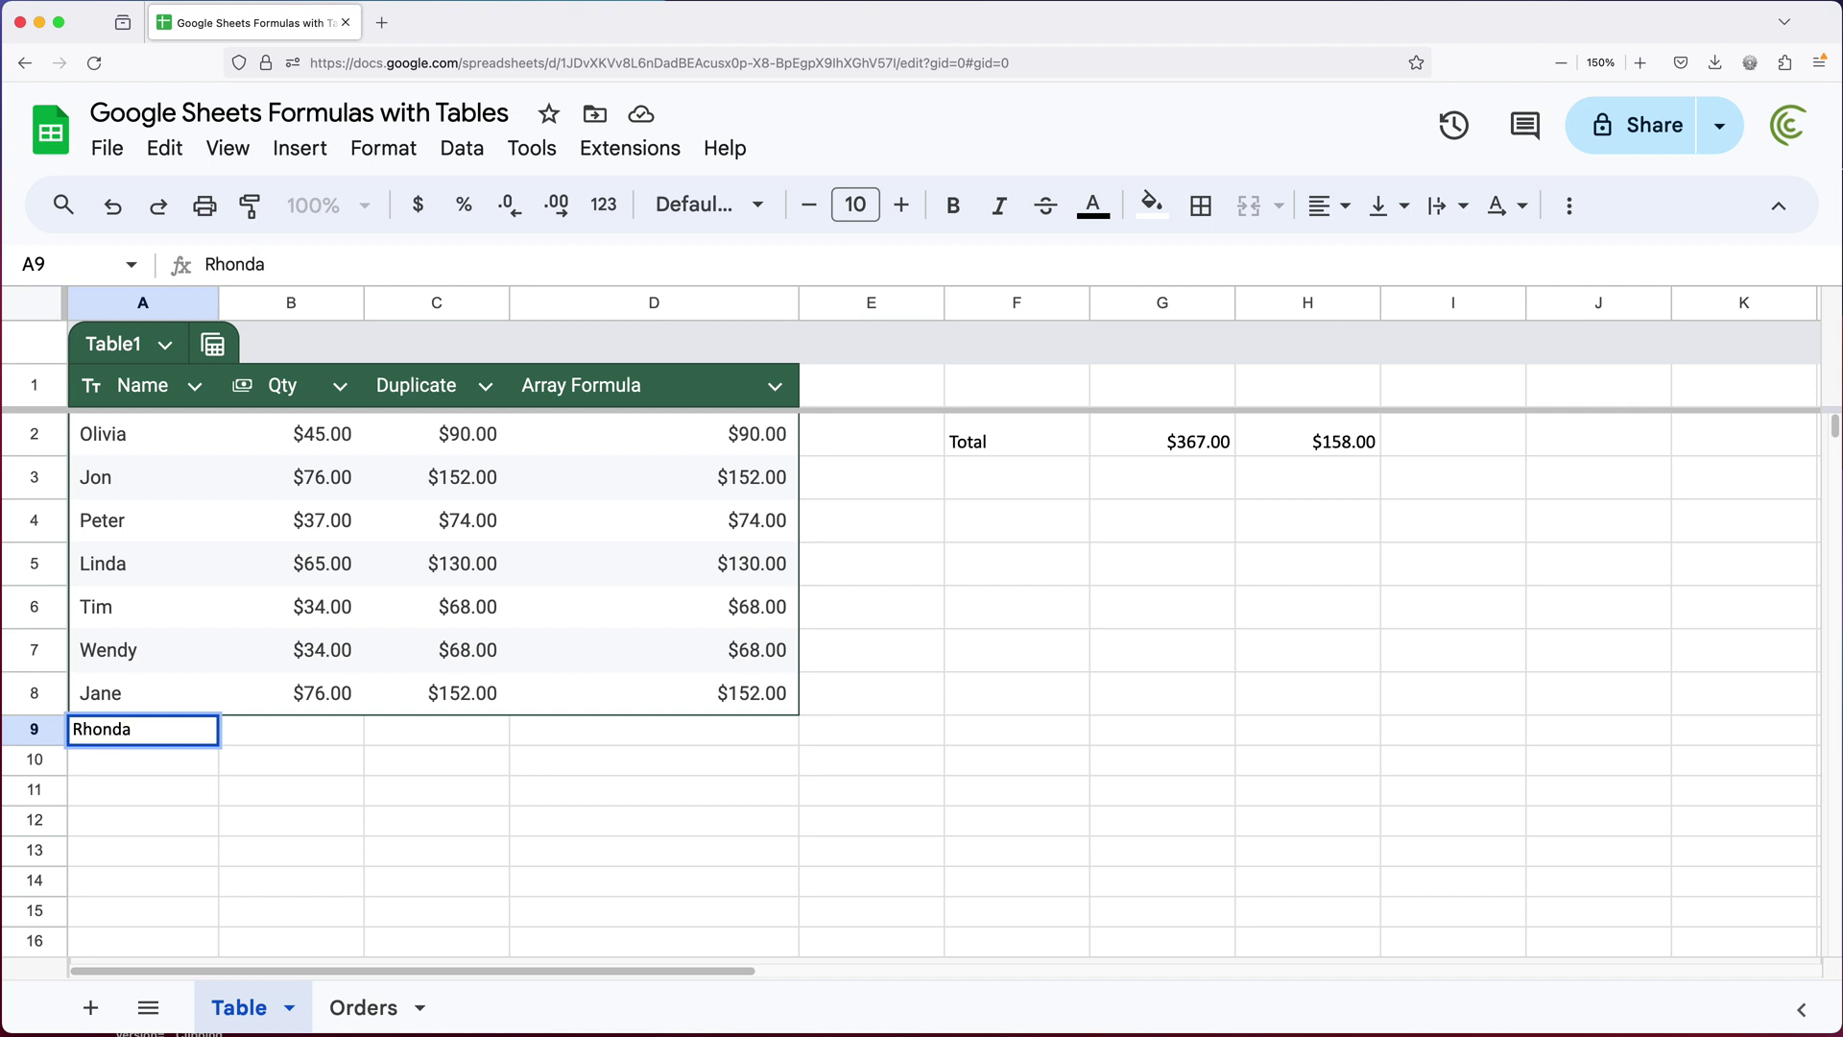
pyautogui.press('Tab')
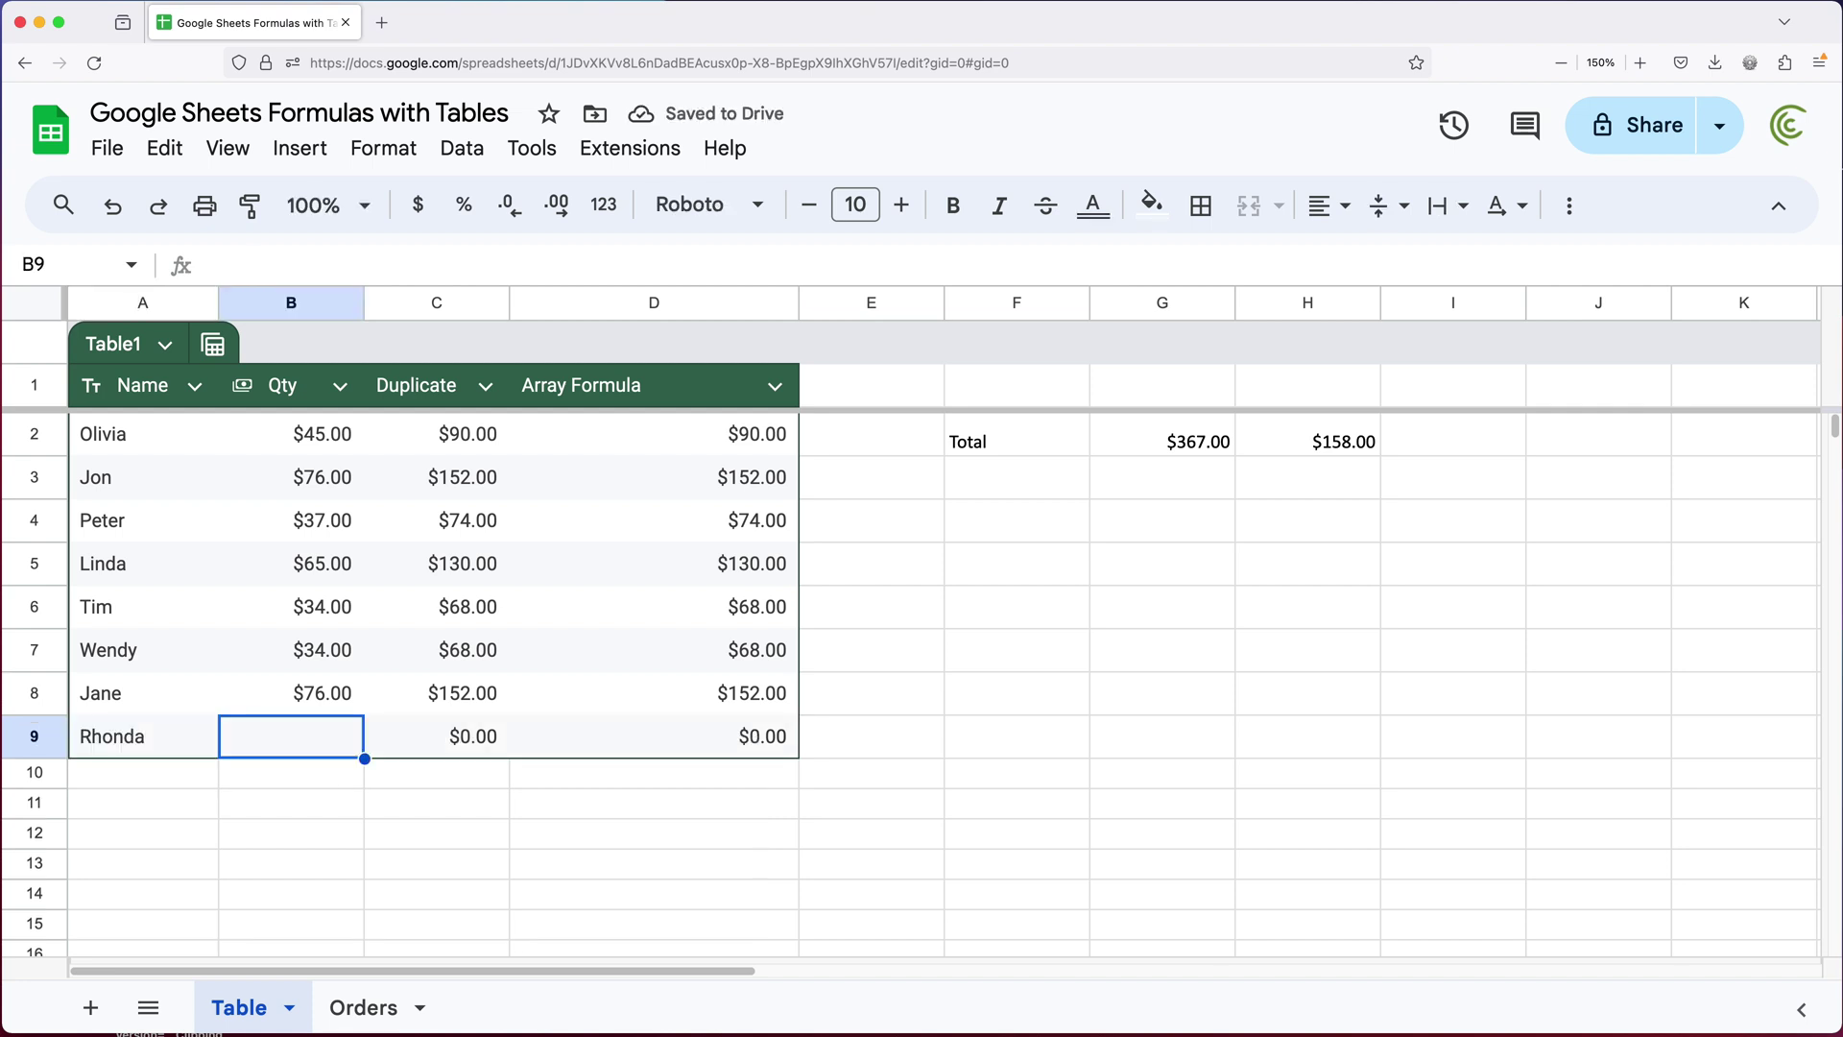
pyautogui.write('43')
pyautogui.press('Return')
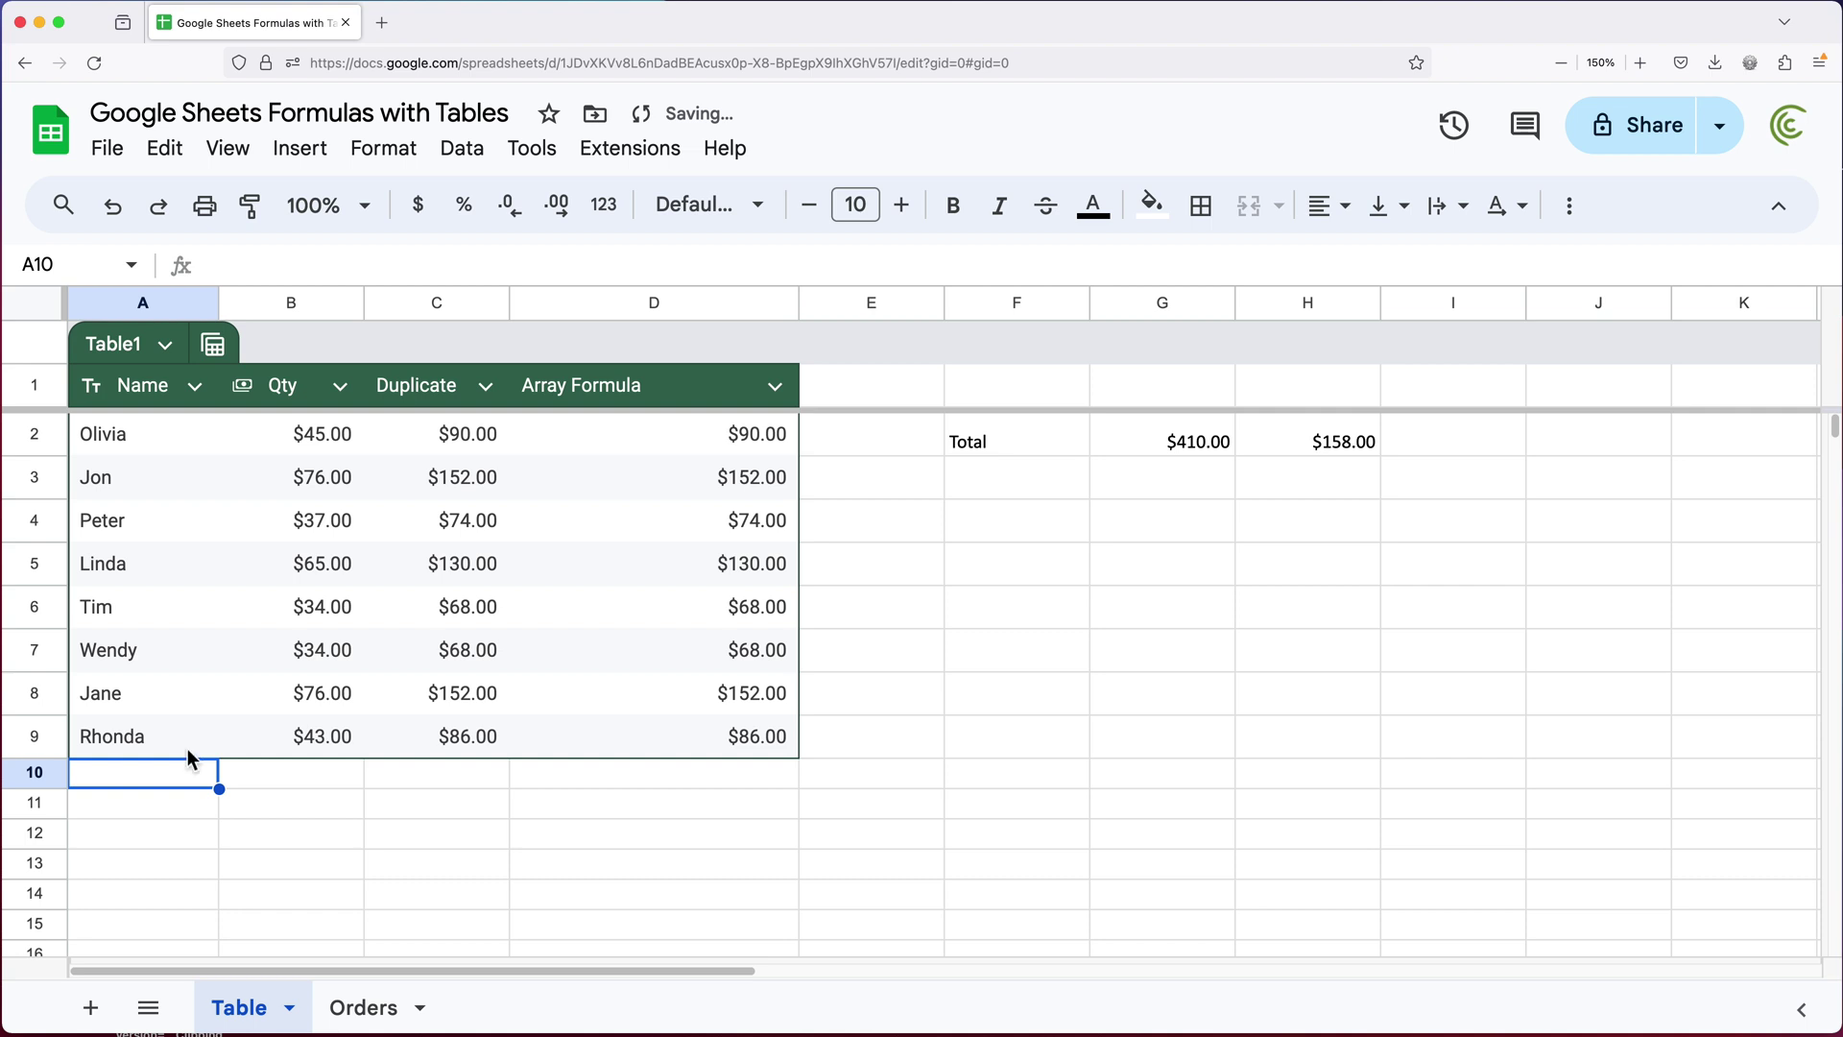
# Inspect the array result in D9 and the Table1[Qty] reference inside the array formula in D2
pyautogui.click(722, 745)
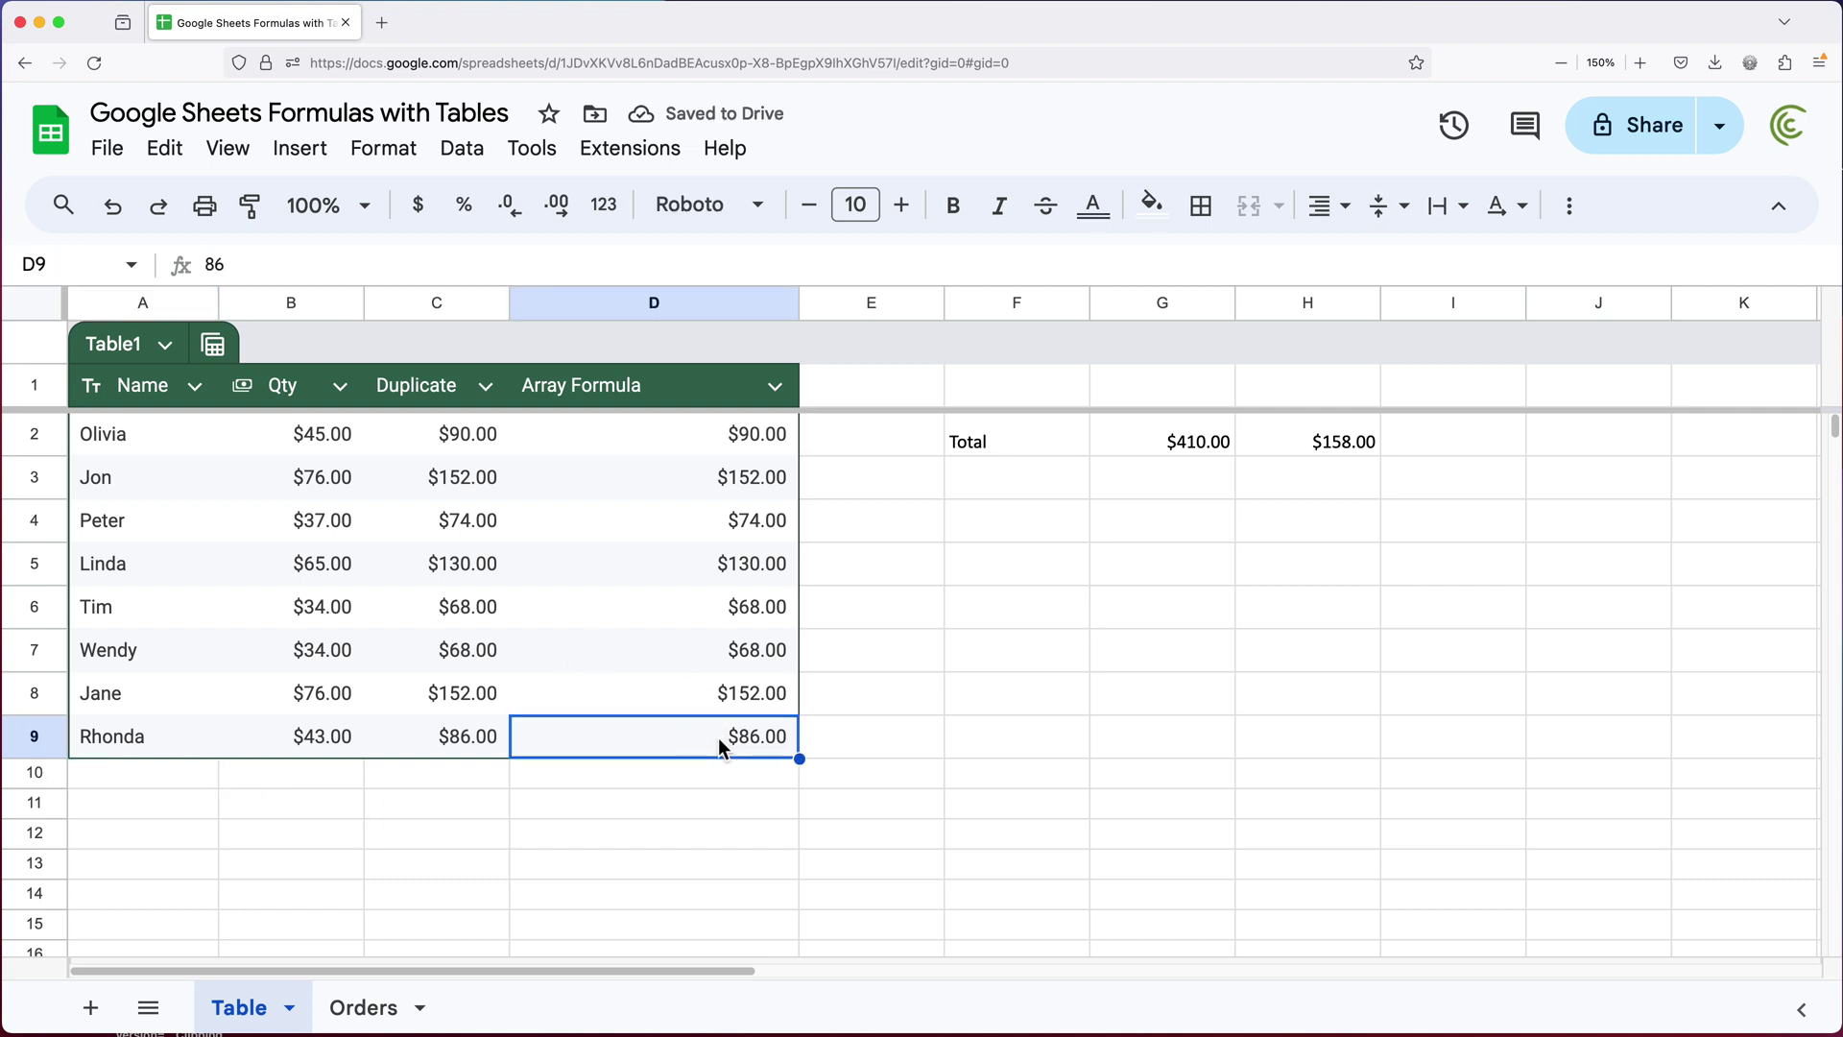
pyautogui.click(732, 437)
pyautogui.doubleClick(731, 438)
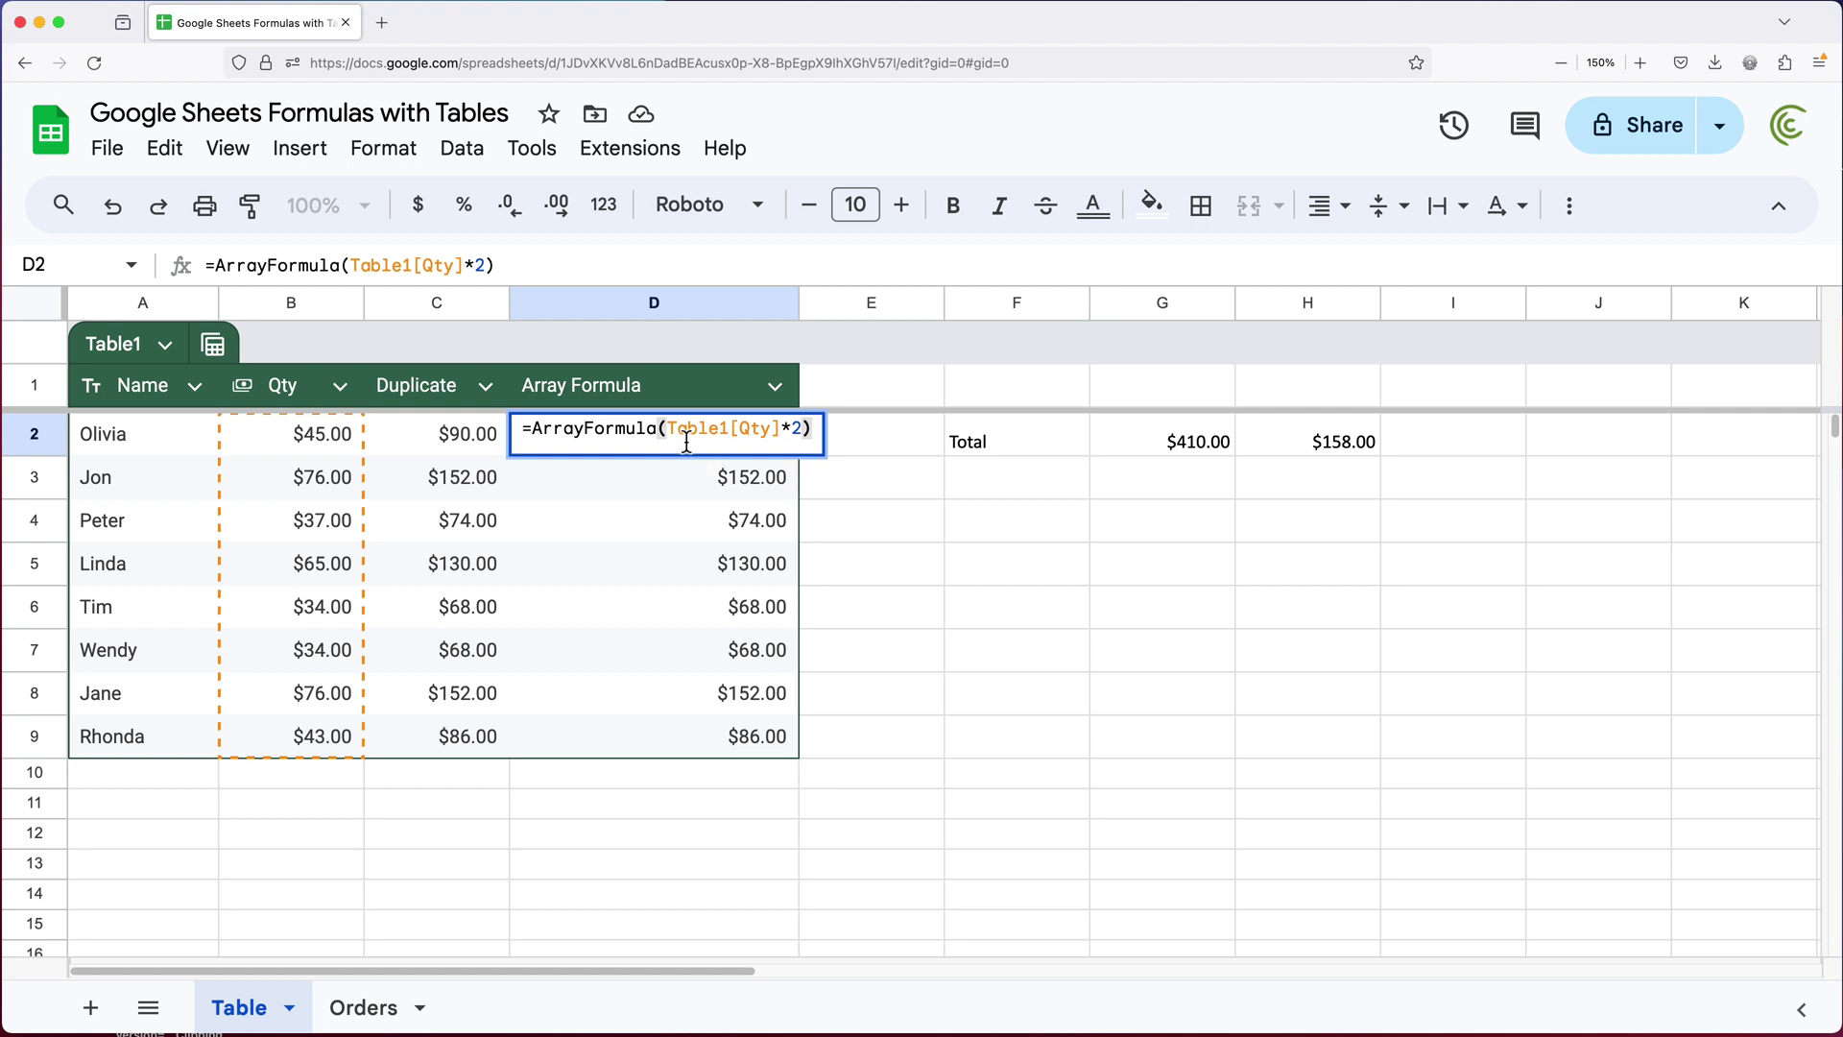
pyautogui.moveTo(667, 432); pyautogui.dragTo(781, 434)
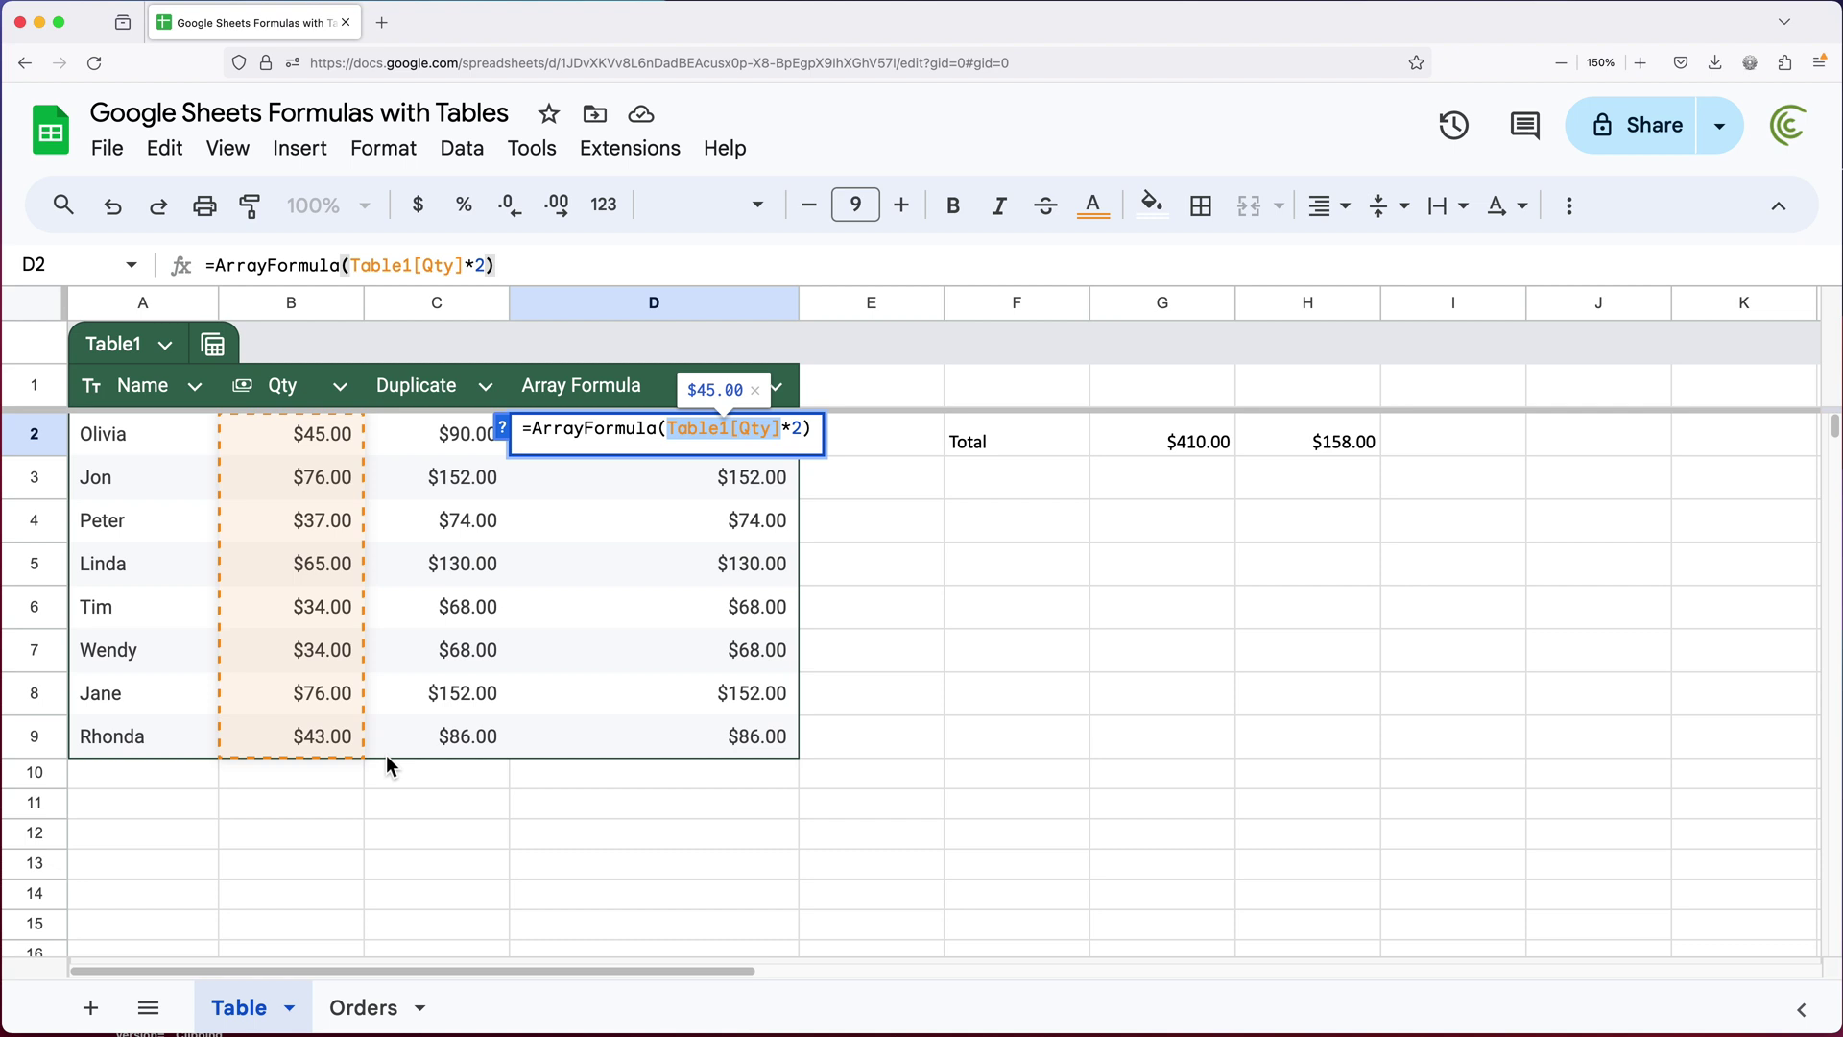
pyautogui.press('Escape')
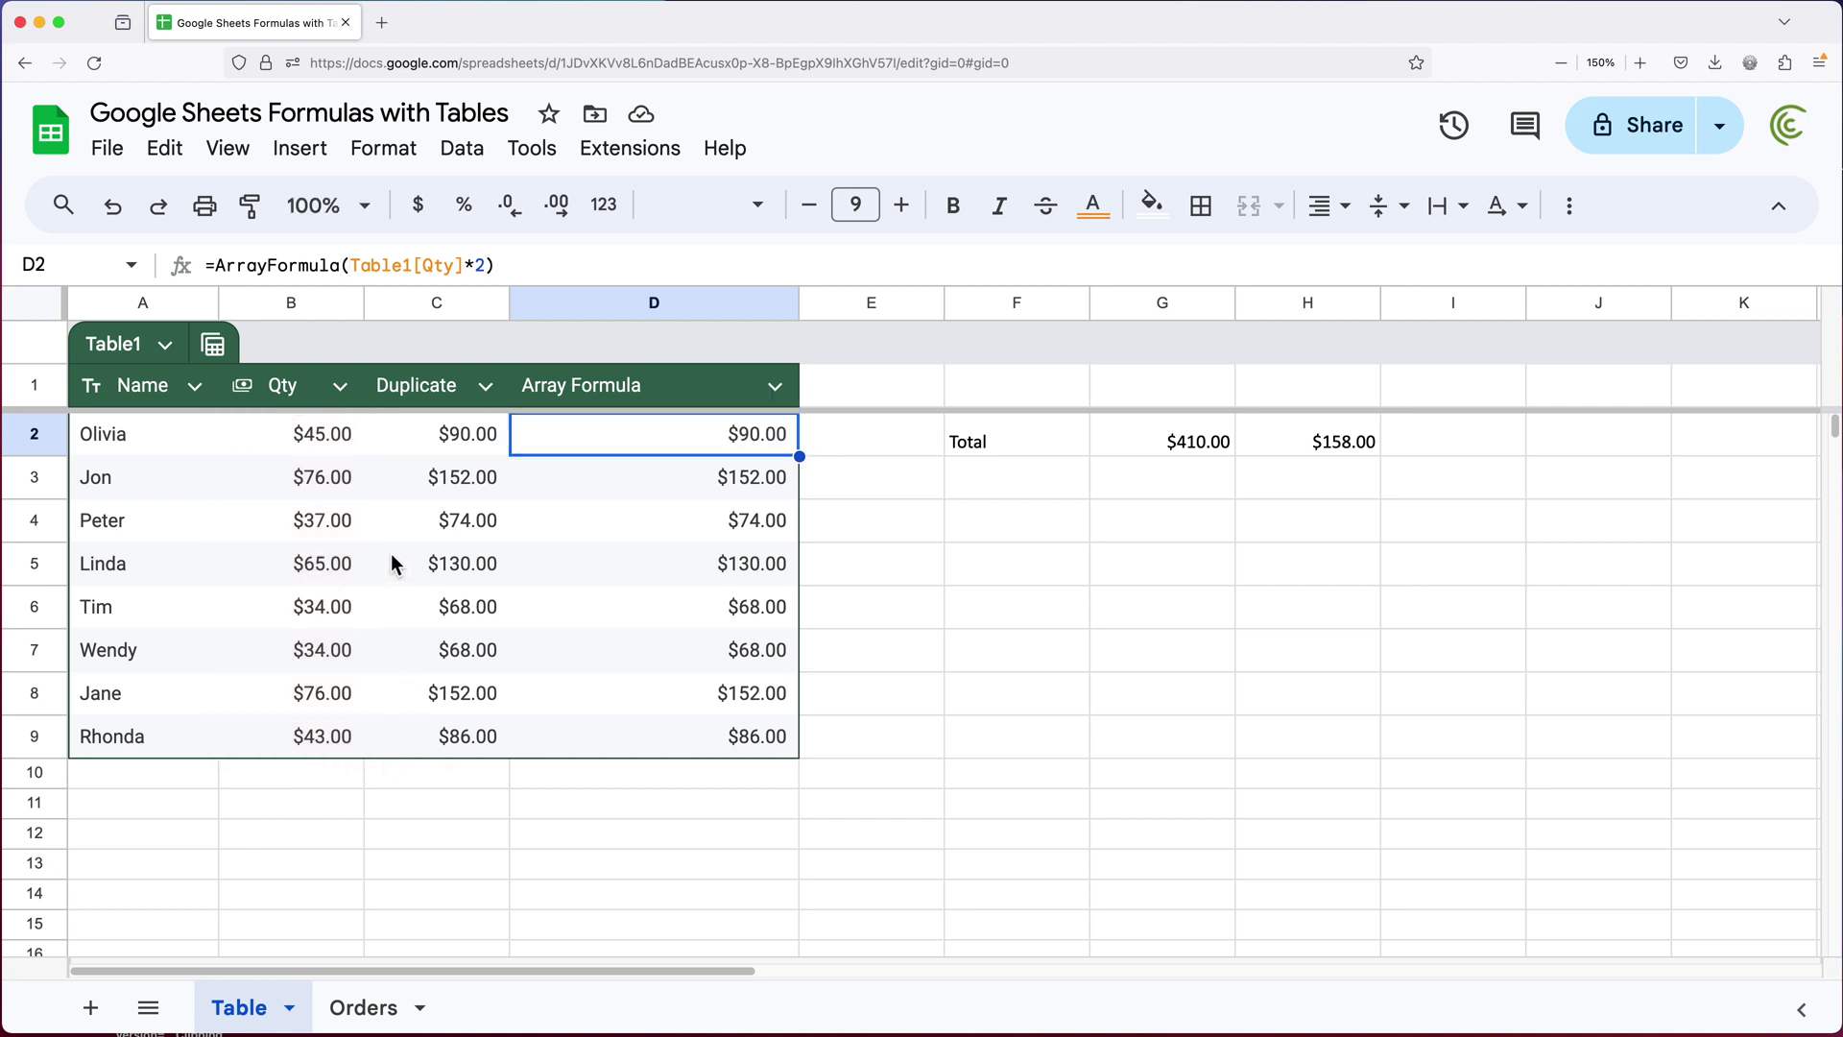
# Compare the Qty column extended past the table's last row with the per-row formulas in C2:C9
pyautogui.moveTo(321, 441); pyautogui.dragTo(317, 952)
pyautogui.scroll(20, 295, 672)
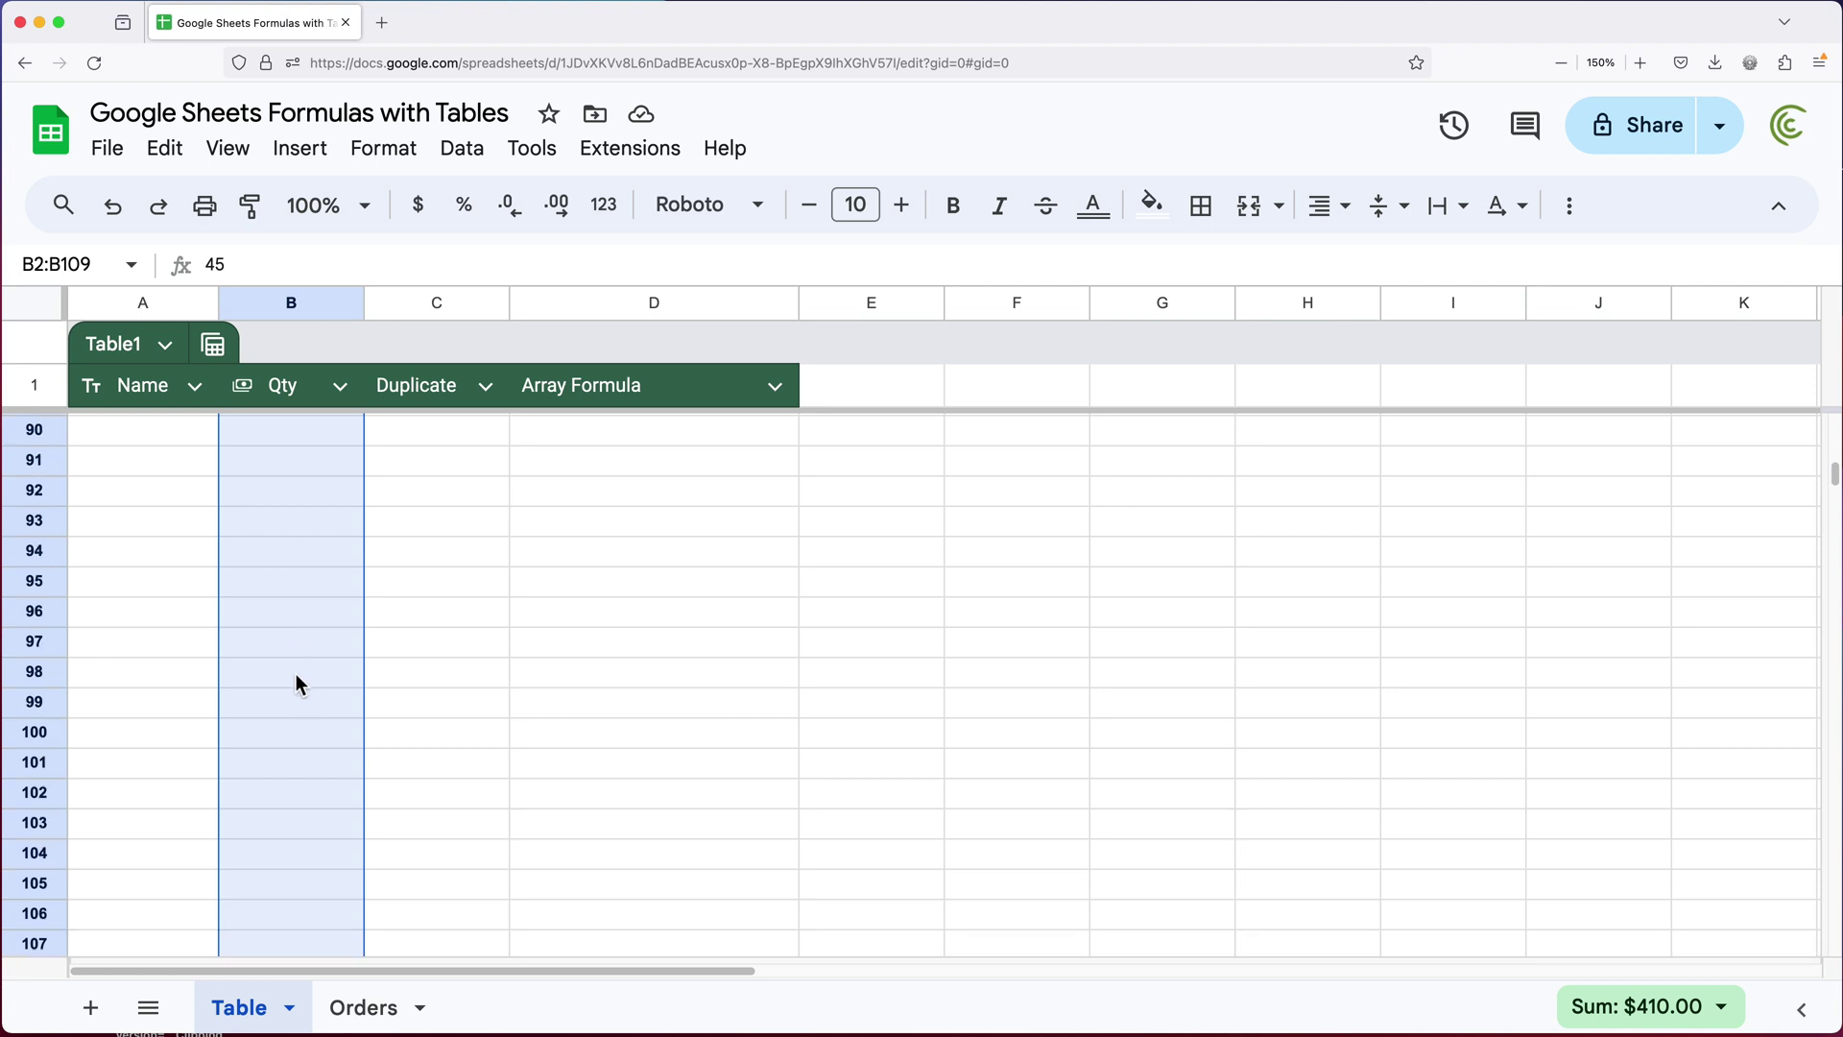
pyautogui.scroll(10, 320, 794)
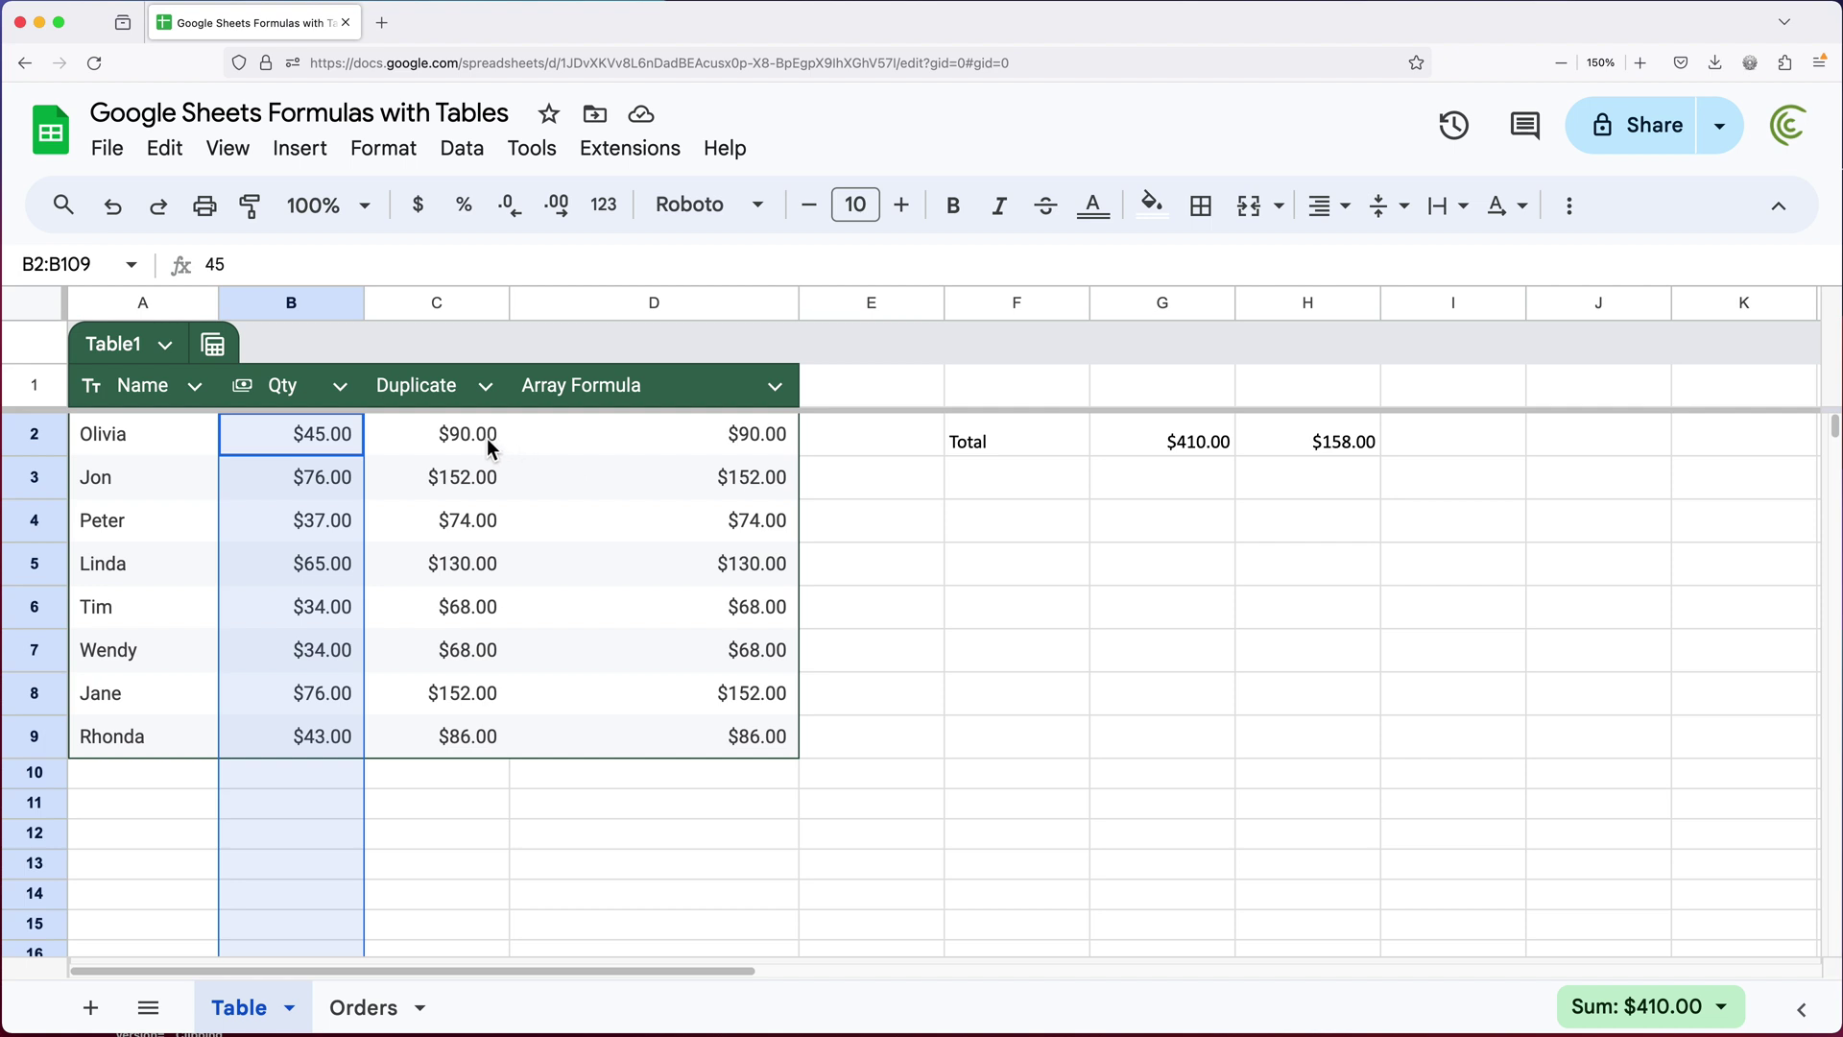
pyautogui.moveTo(471, 439); pyautogui.dragTo(469, 739)
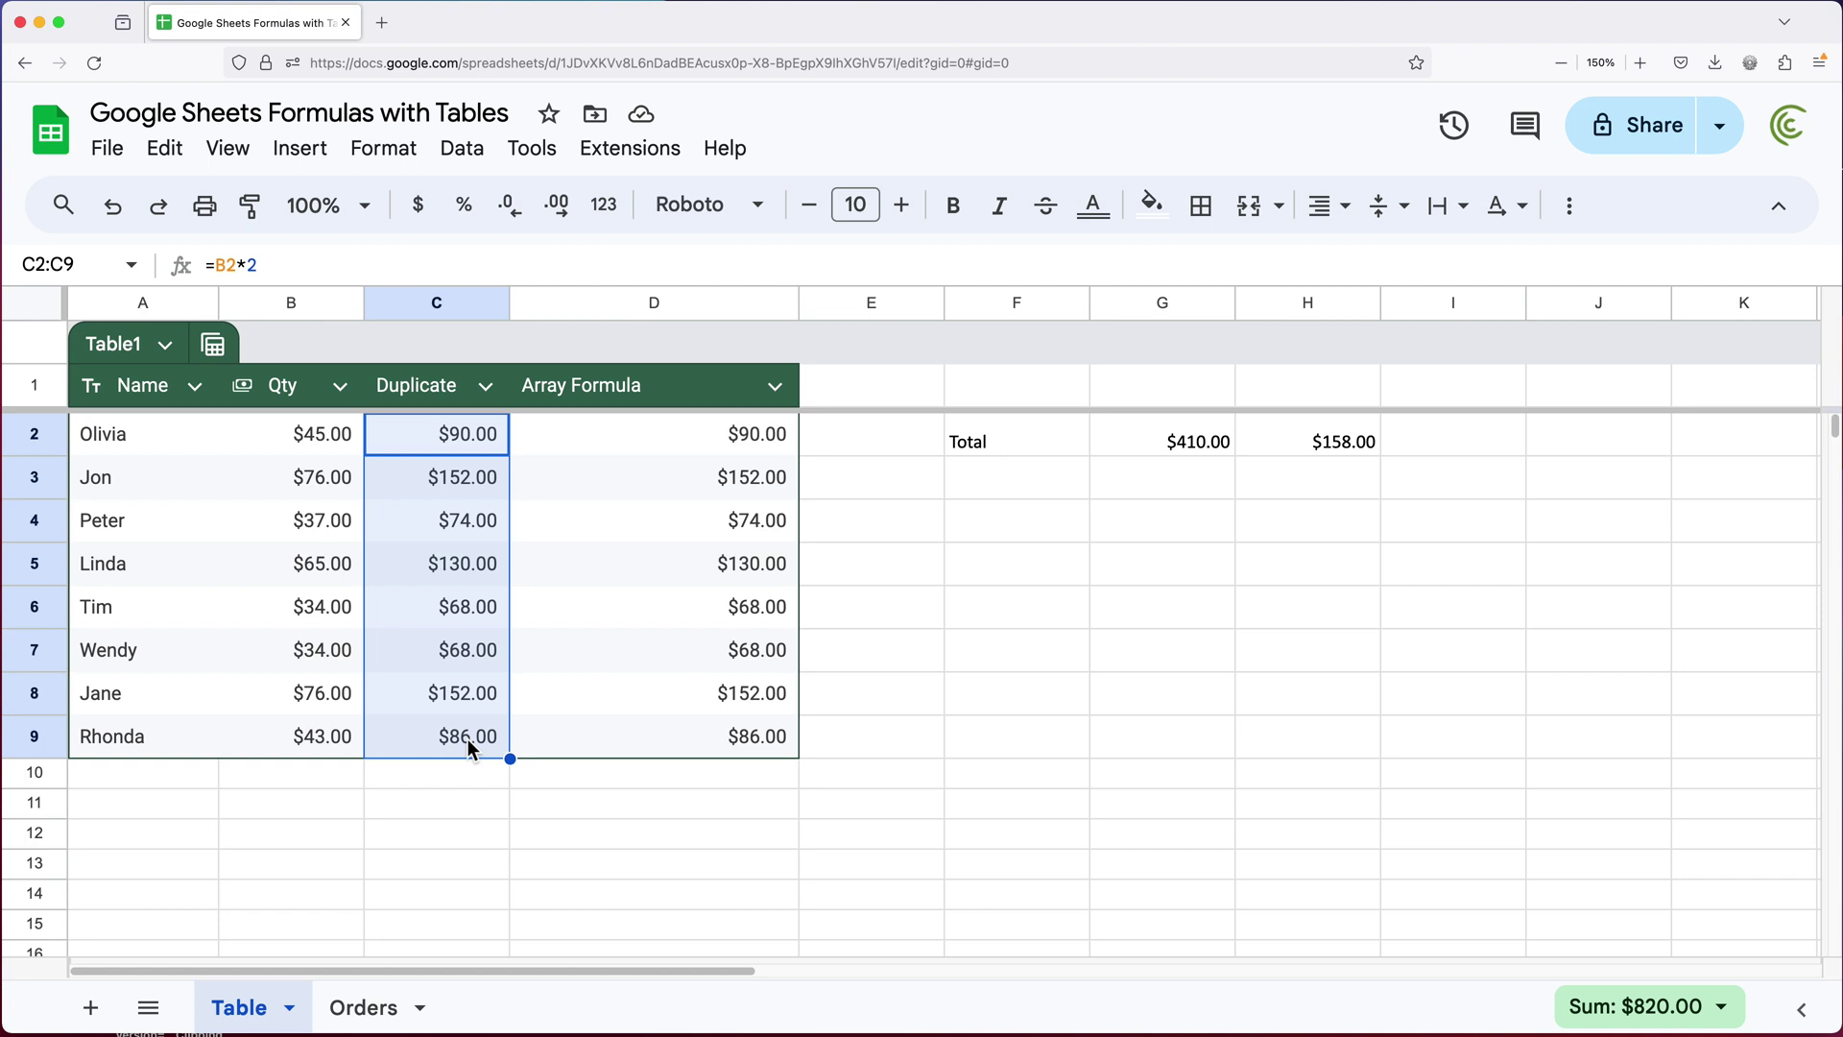
# Check the SUM formula in G2 and delete the fixed-range total in H2
pyautogui.doubleClick(1135, 454)
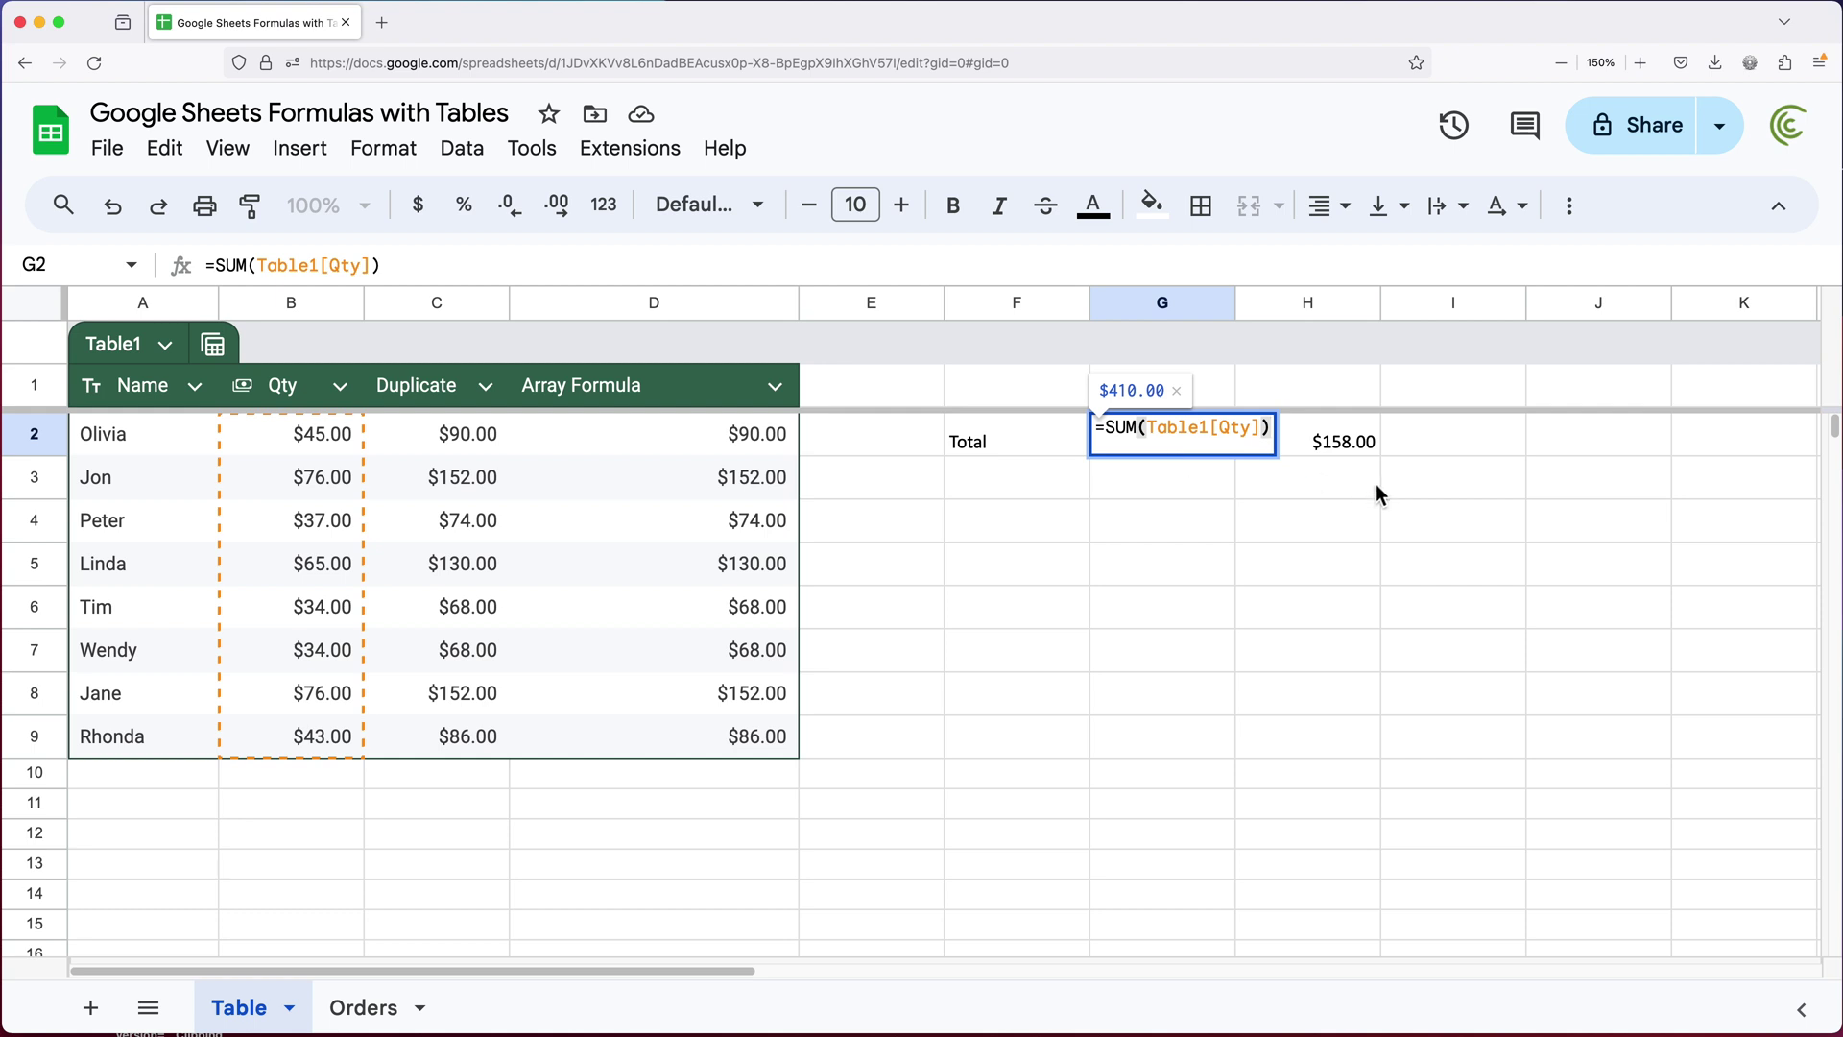
pyautogui.click(1347, 449)
pyautogui.press('Delete')
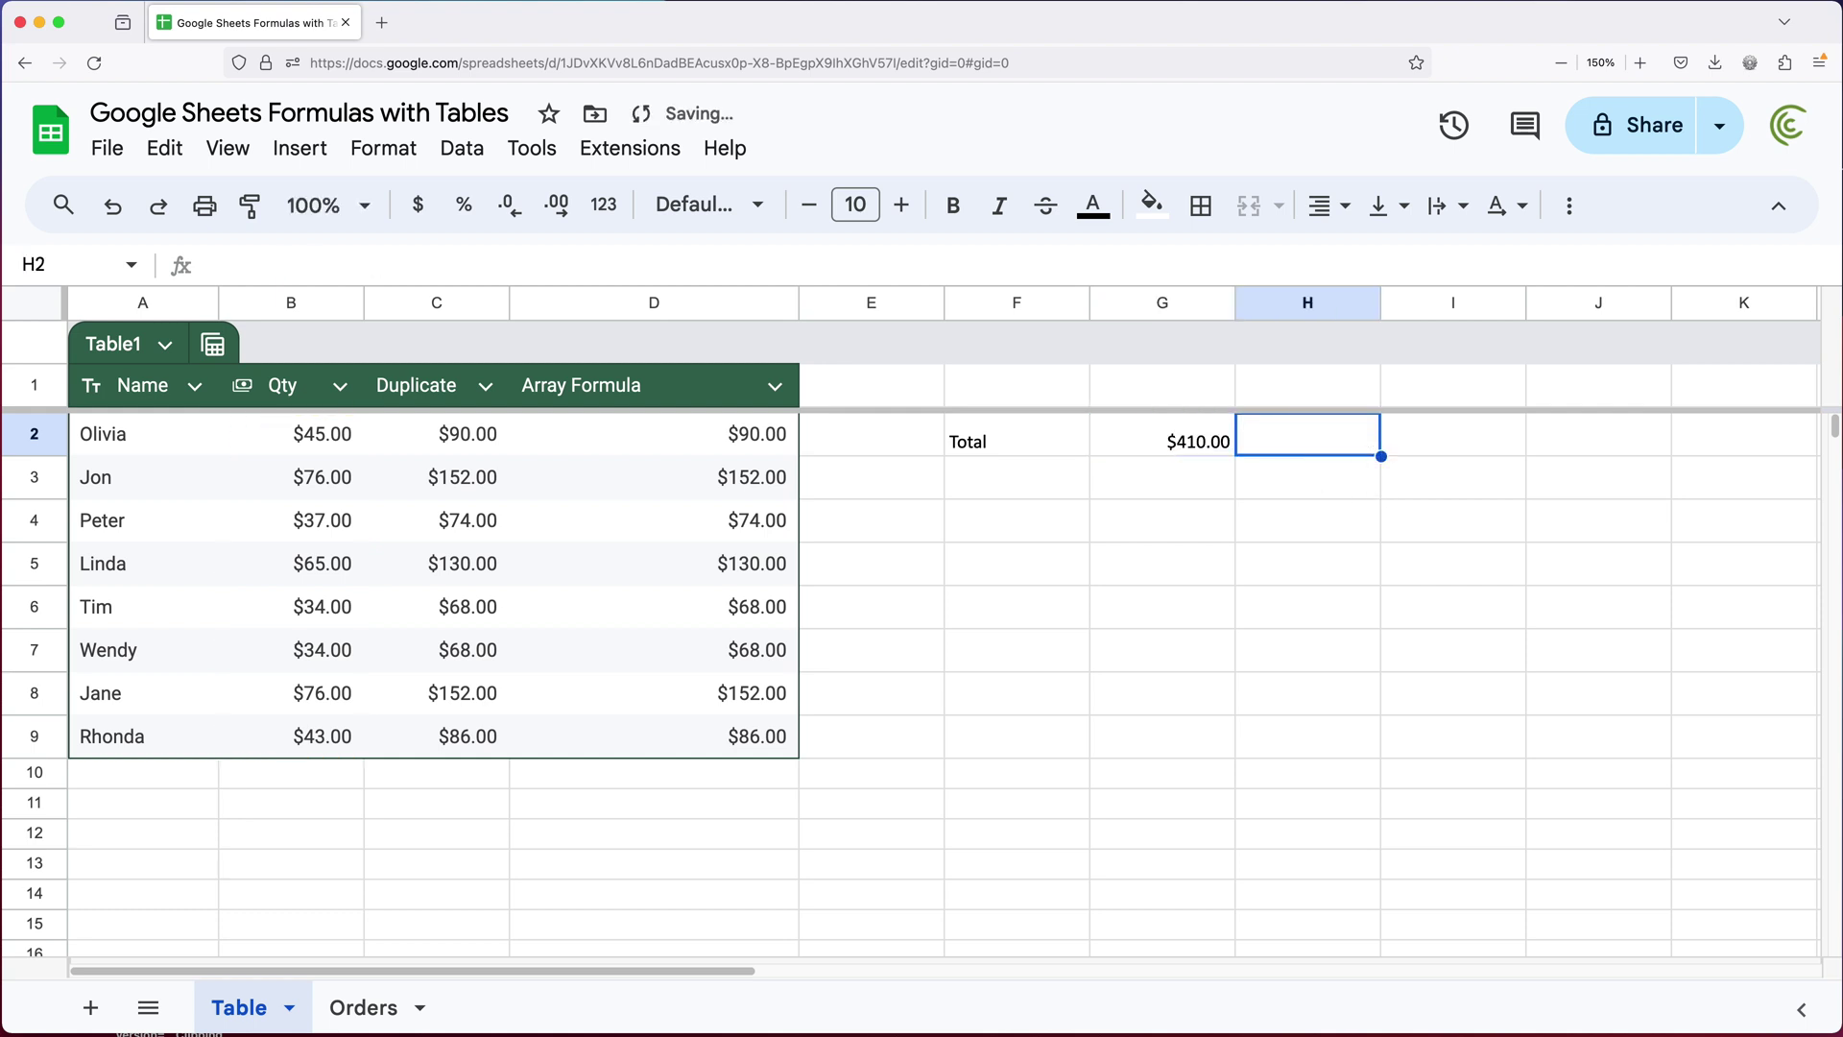
# Examine the Table1[Qty] reference in G2's SUM formula and leave the formula as it is
pyautogui.click(1215, 448)
pyautogui.doubleClick(1215, 449)
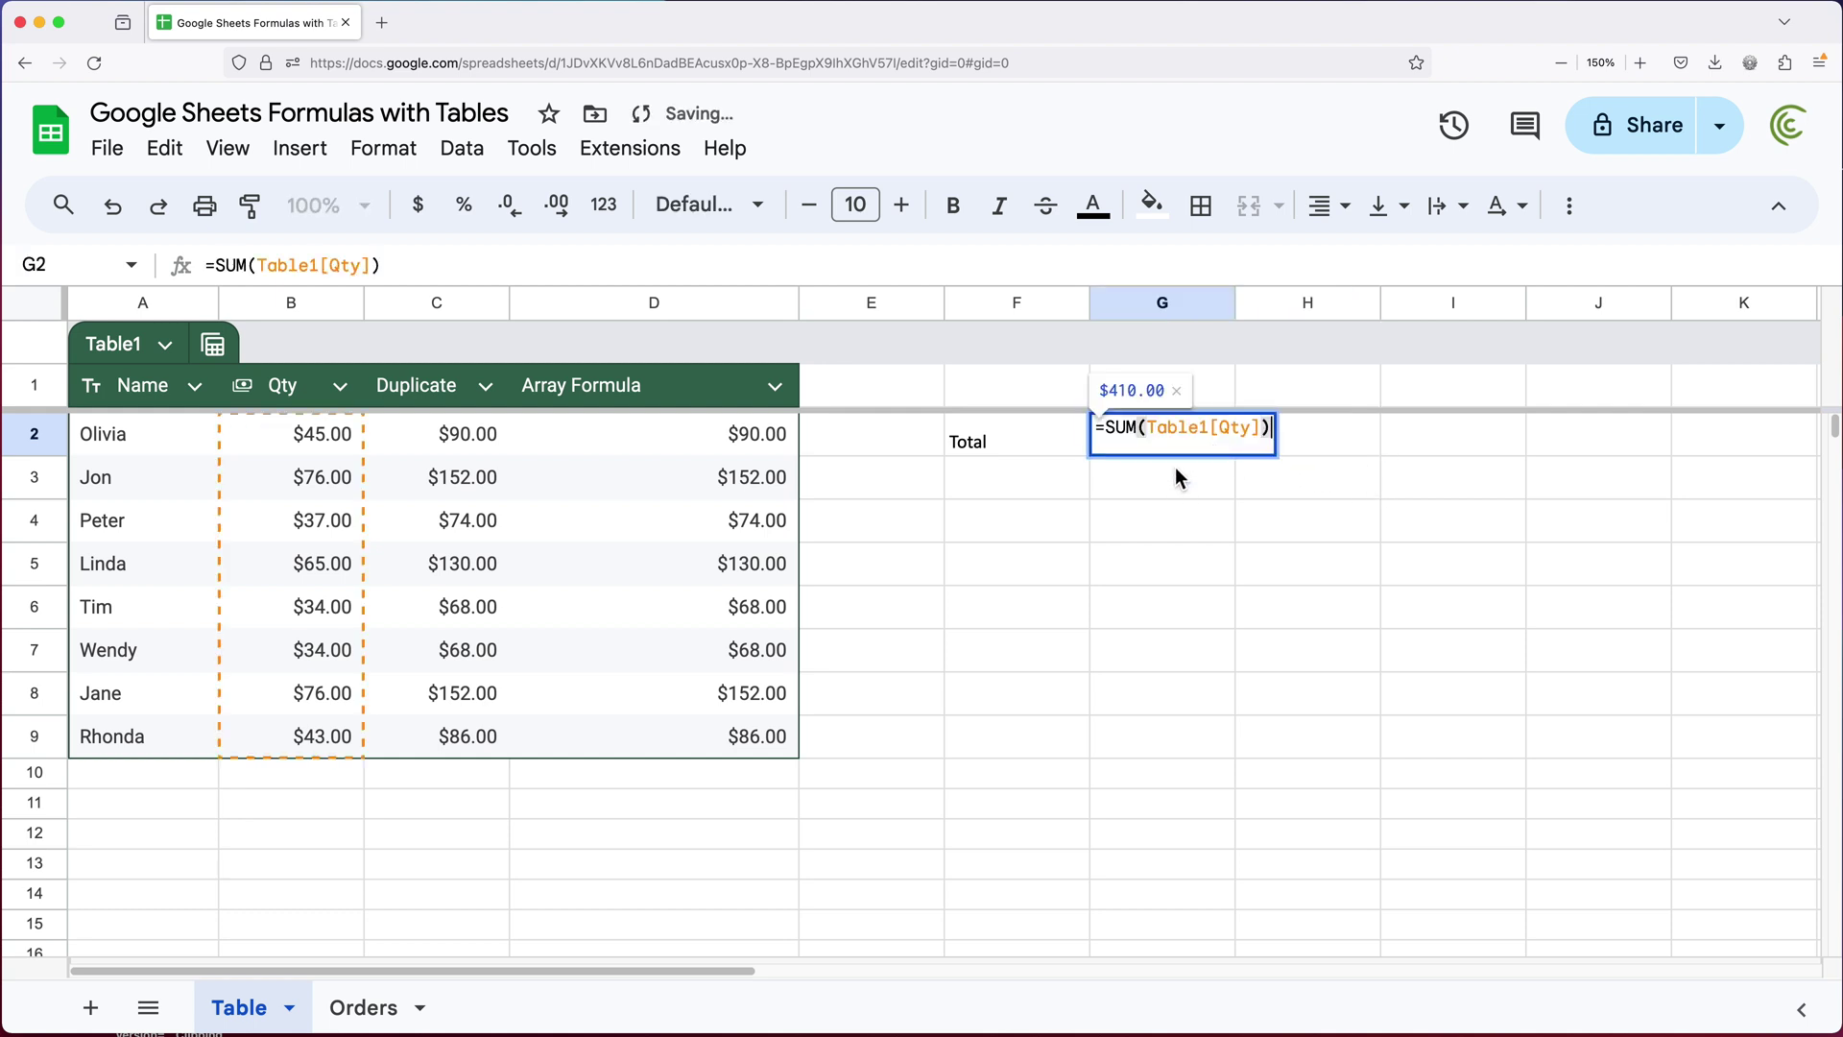
pyautogui.doubleClick(1195, 429)
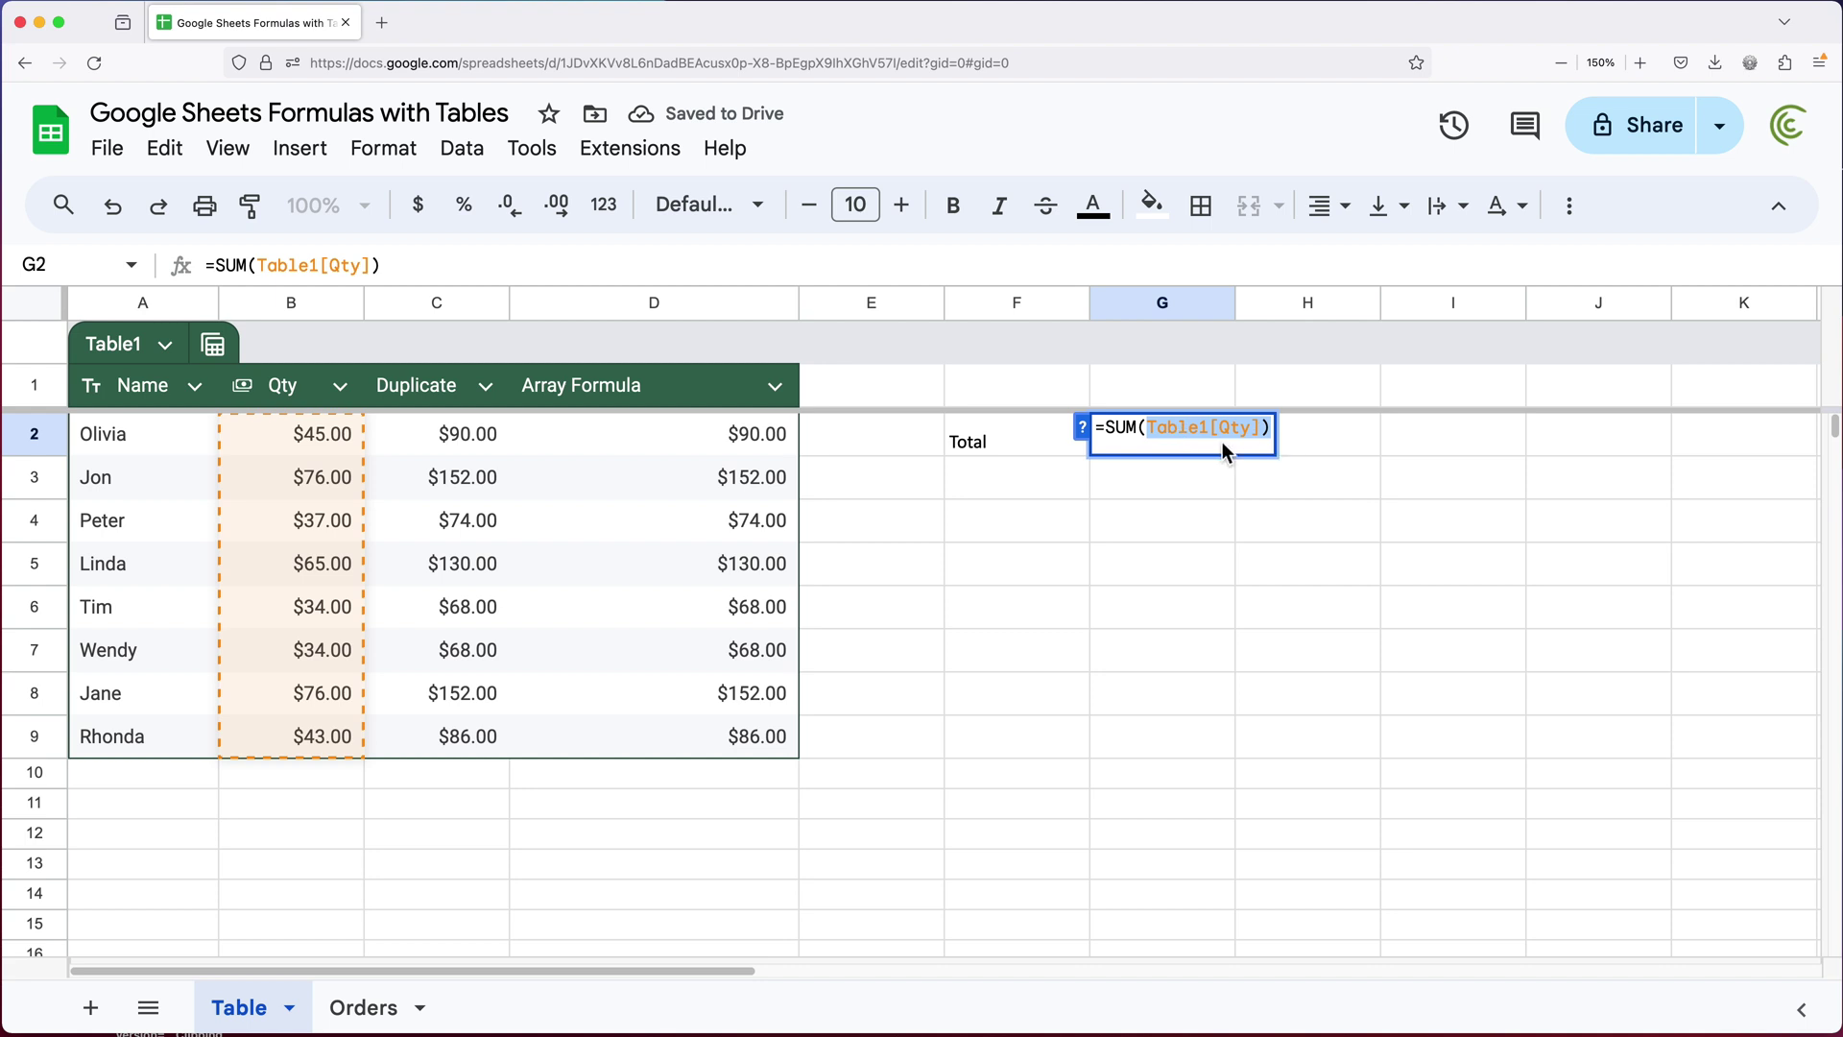
pyautogui.press('Escape')
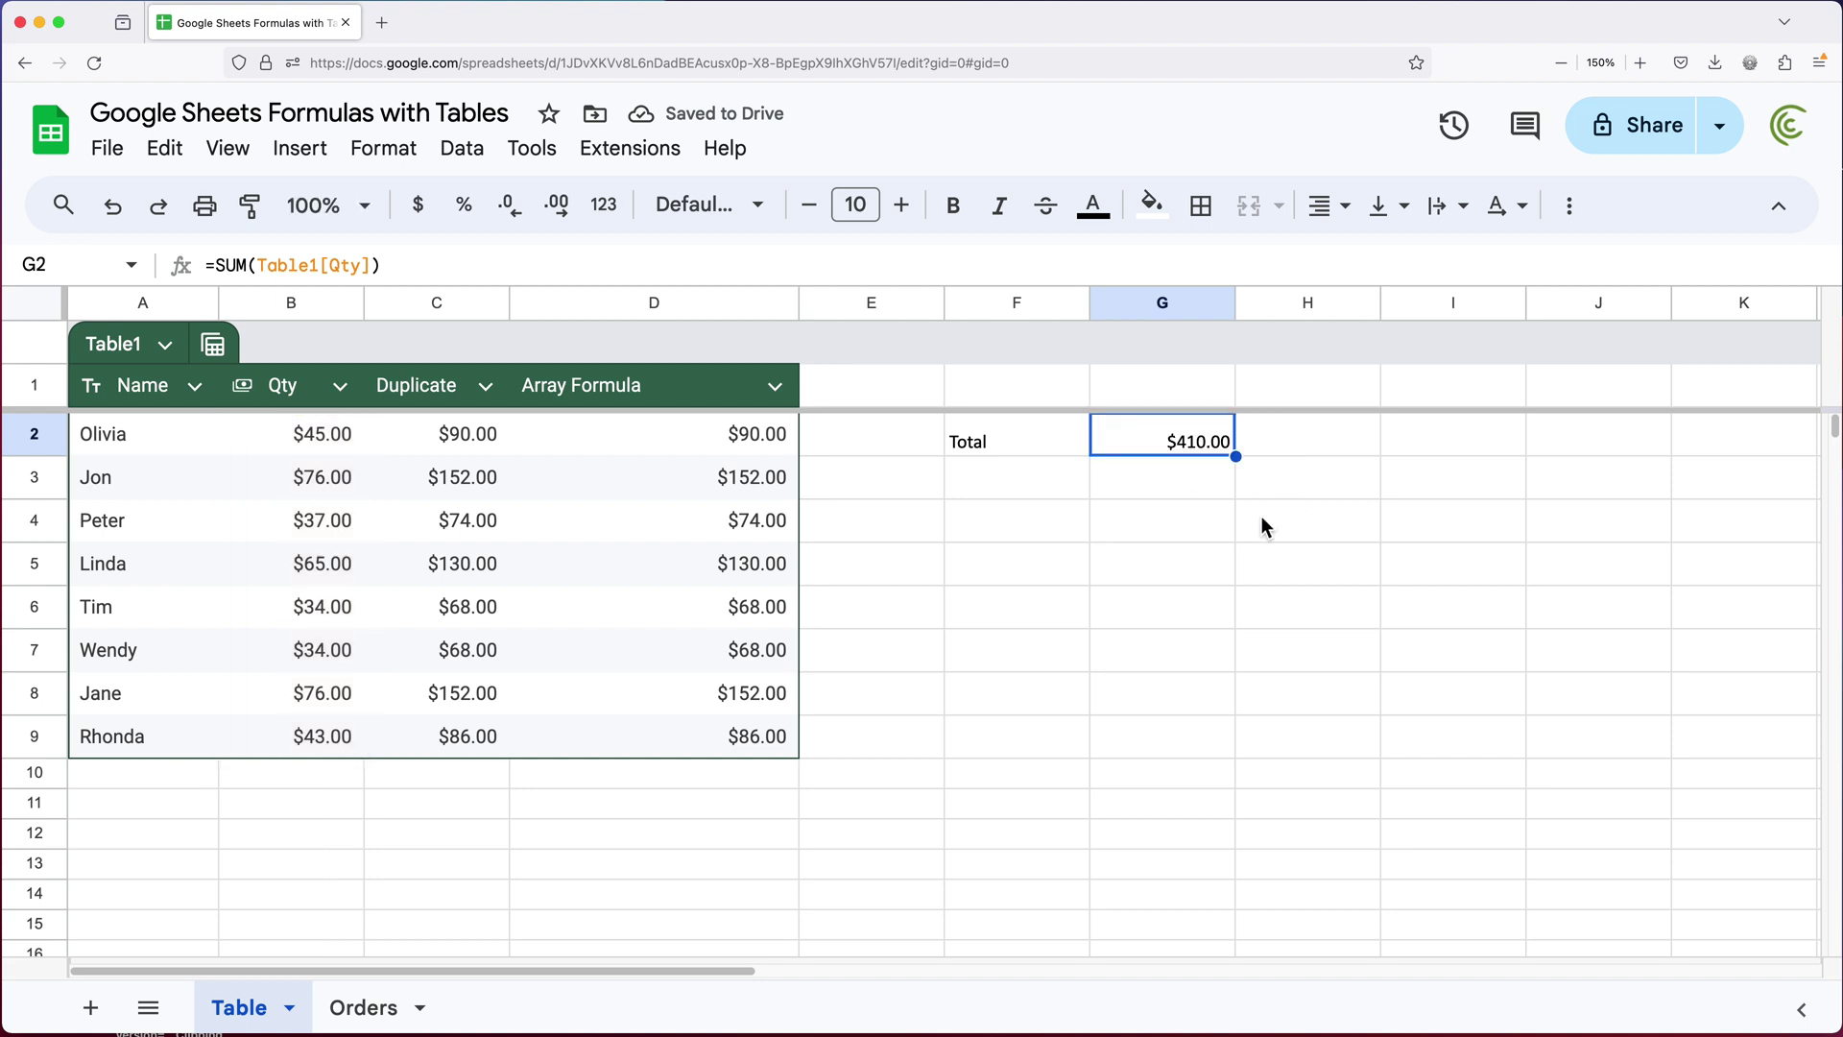
# Add a new sheet named Summary and begin a SUM formula in its cell A1
pyautogui.click(88, 1008)
pyautogui.doubleClick(350, 1009)
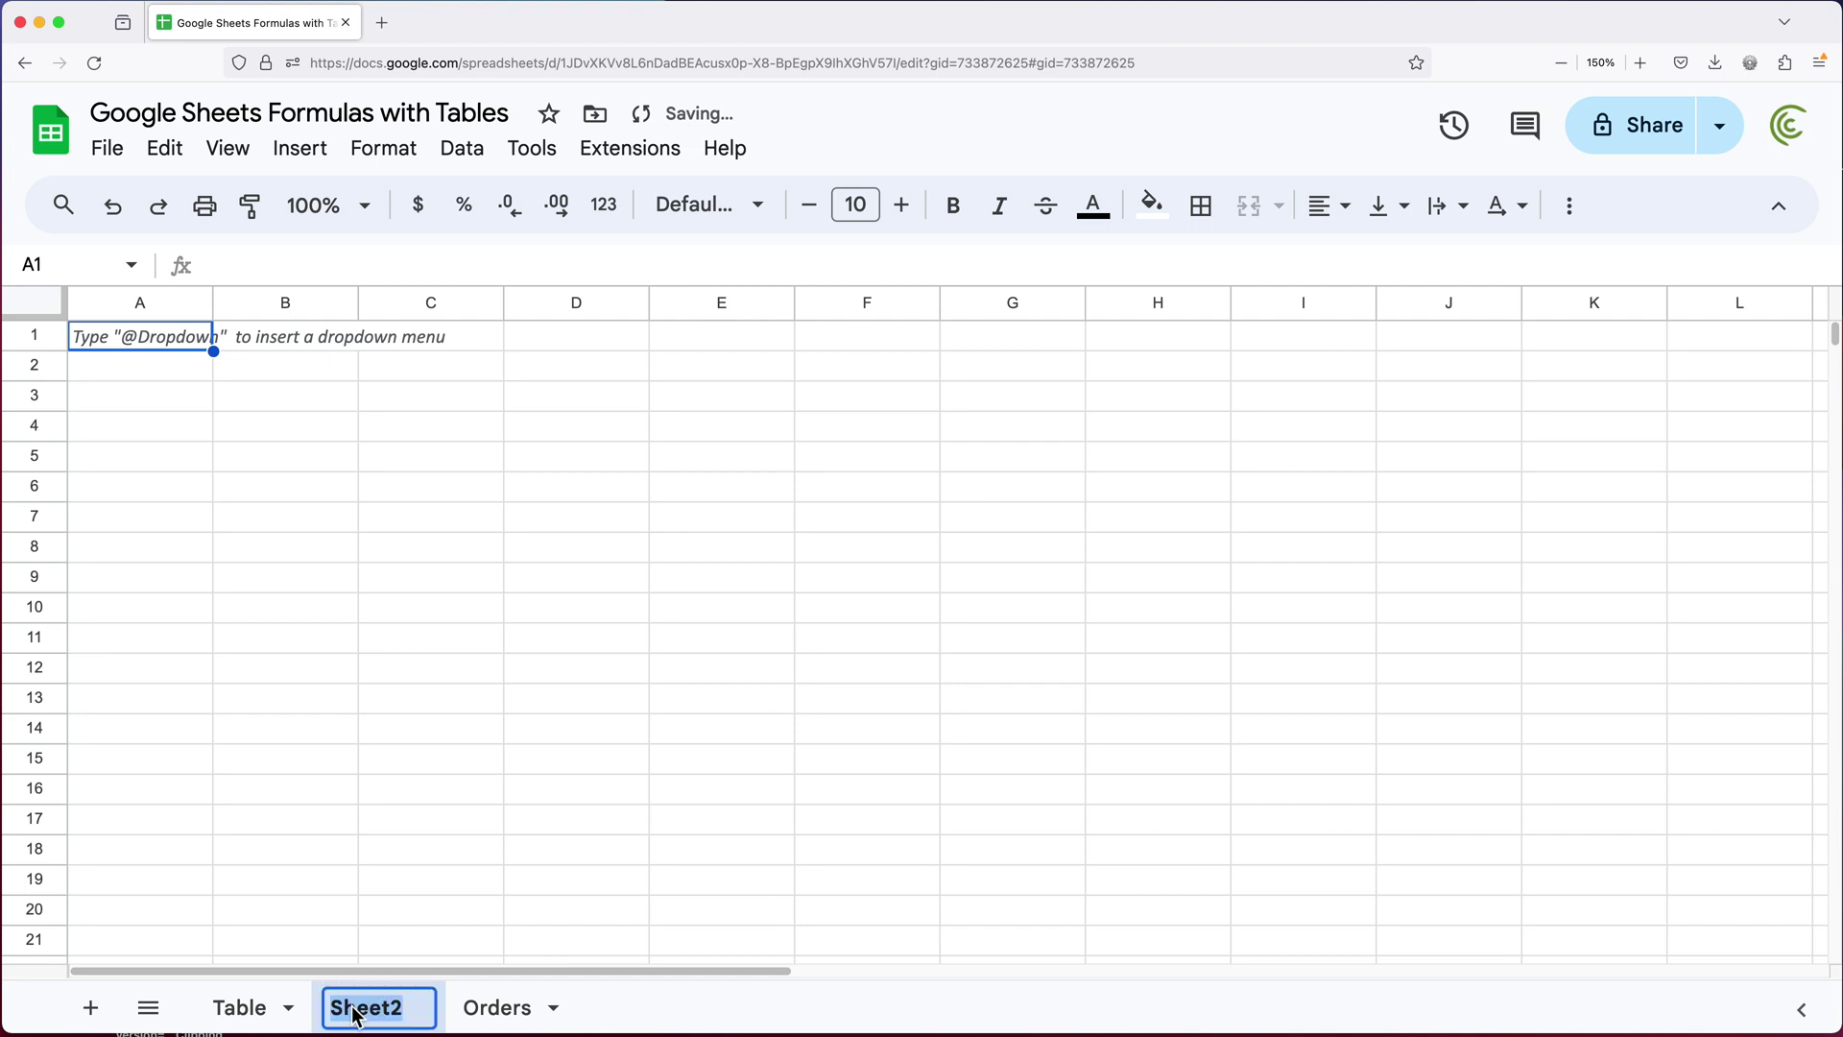
pyautogui.write('Summary')
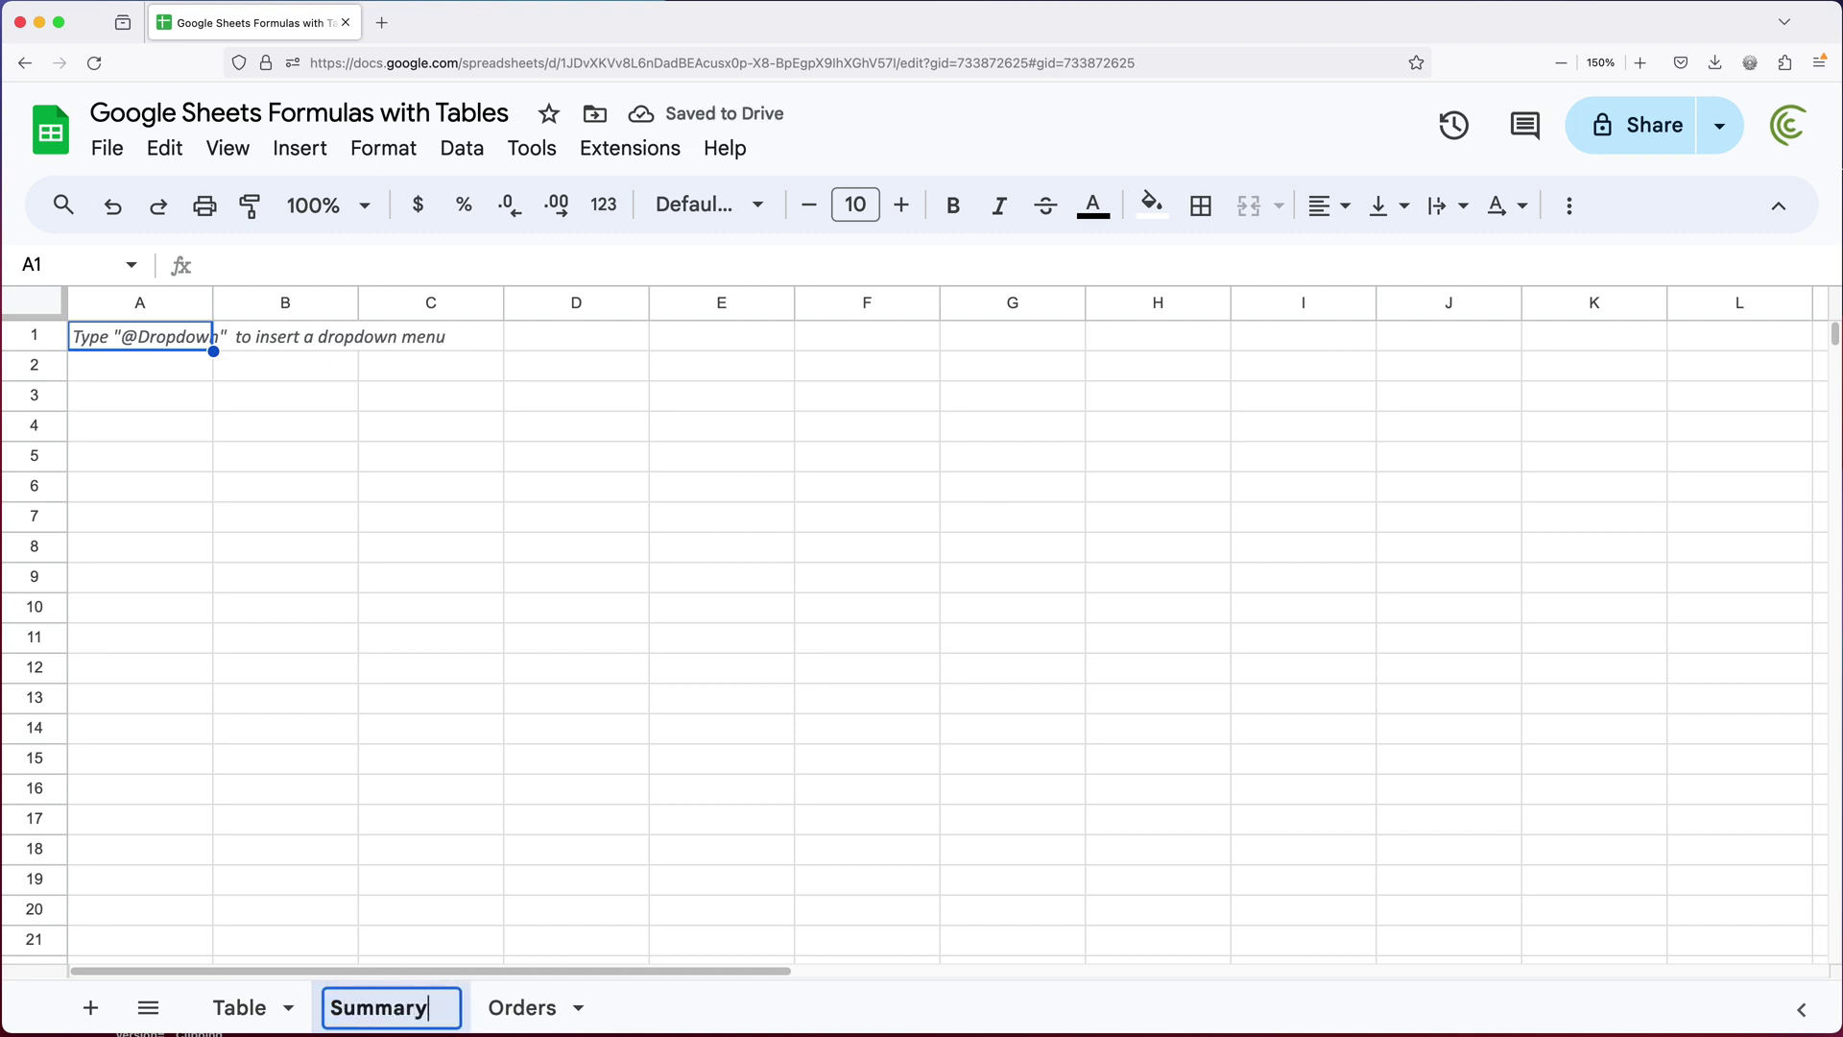
pyautogui.press('Return')
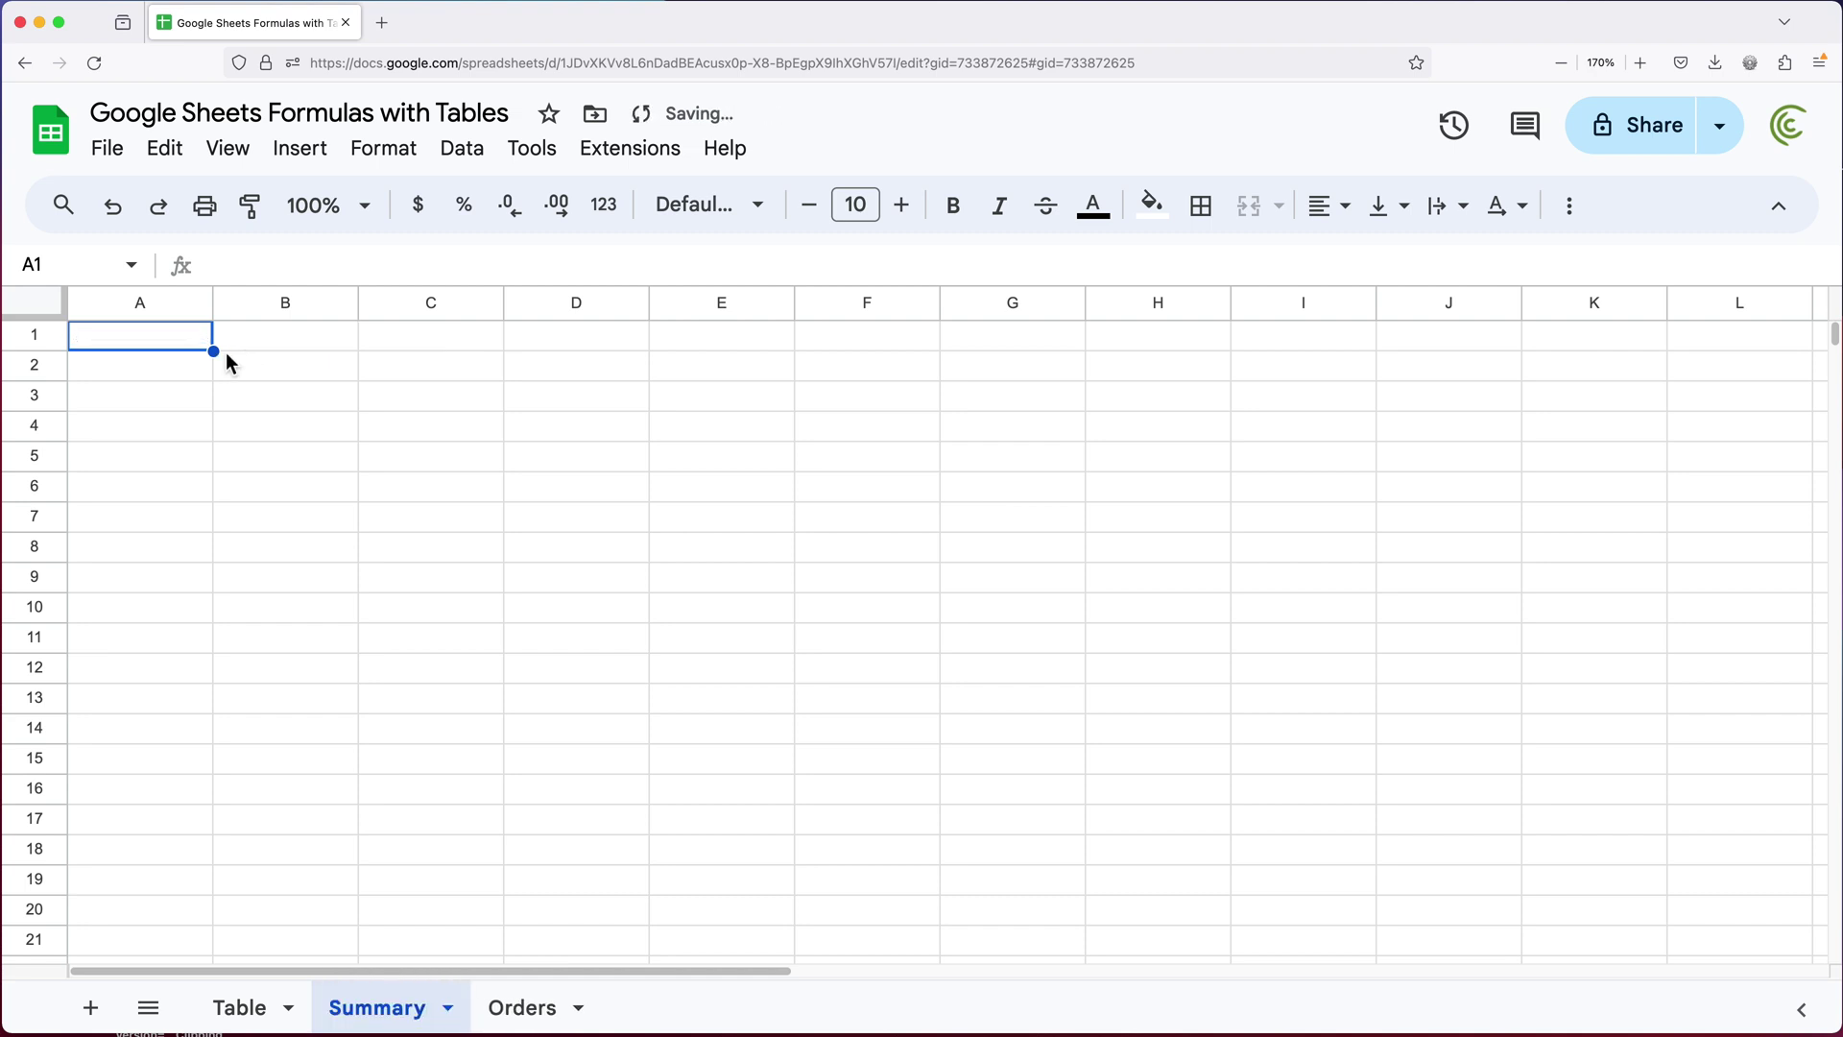
pyautogui.write('=SUM(')
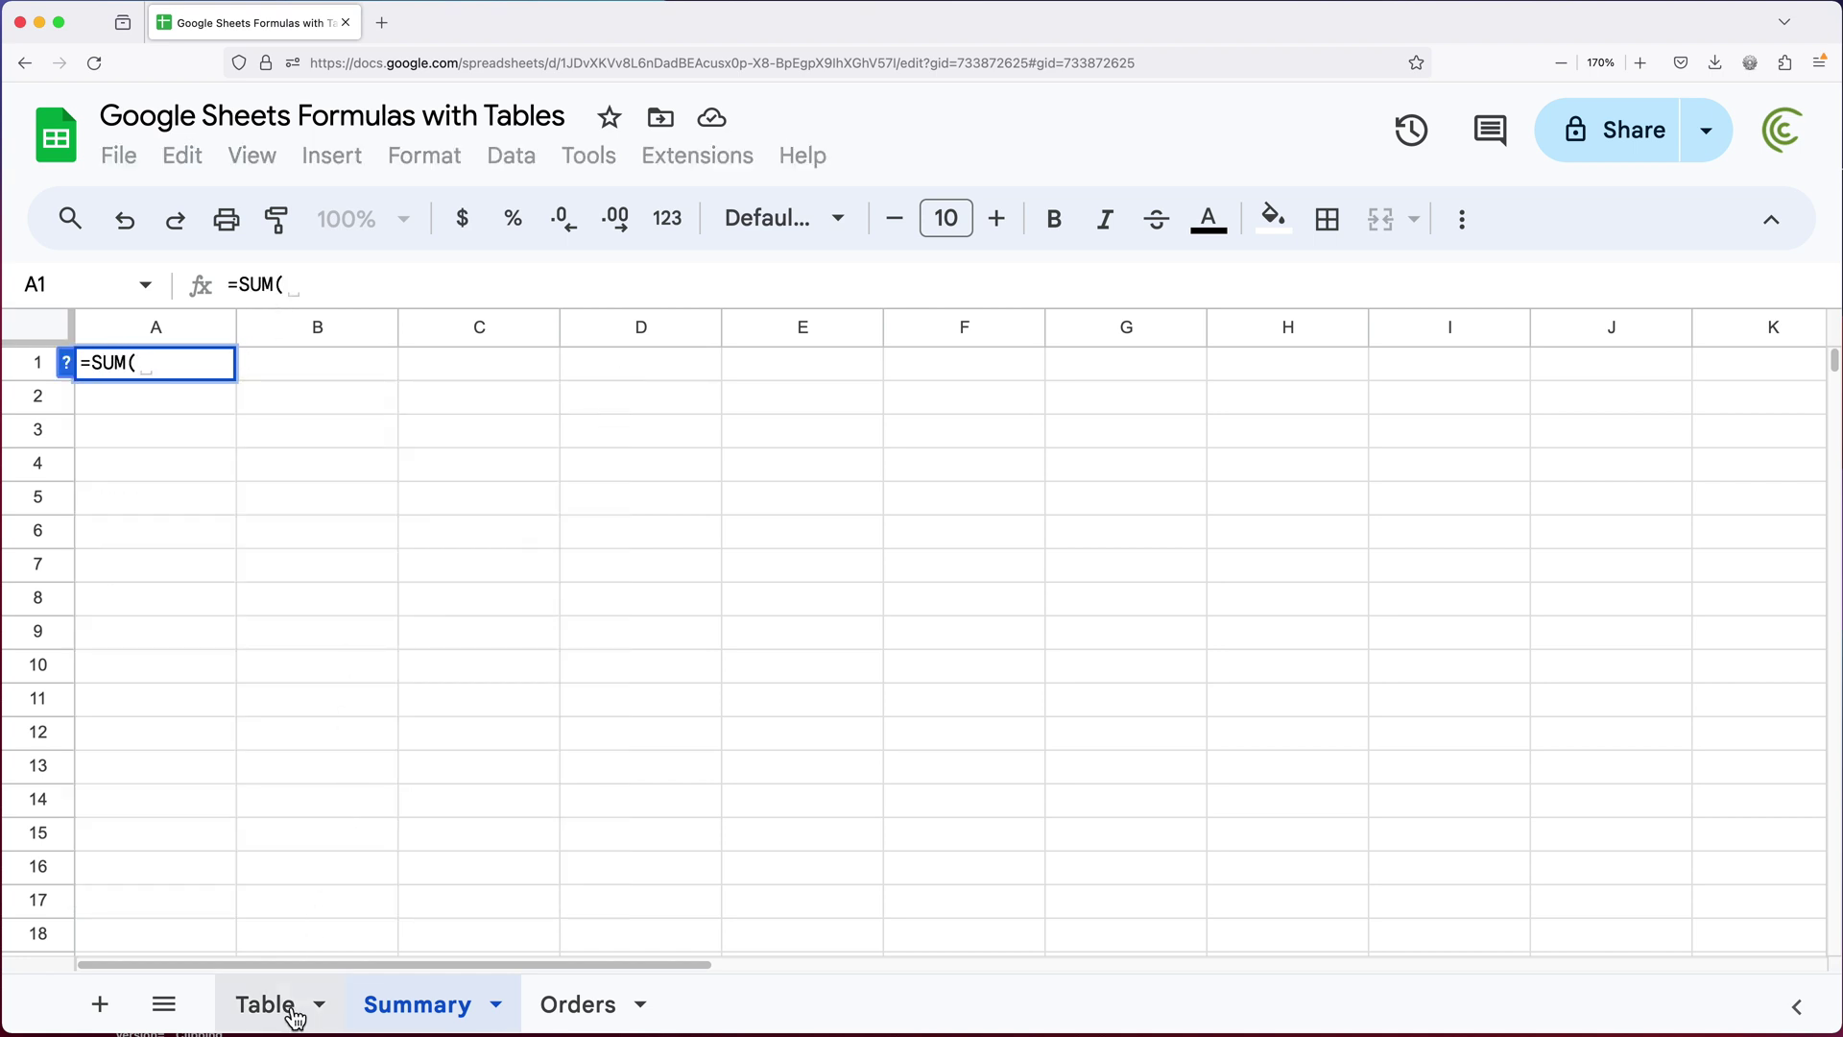
pyautogui.write('ta')
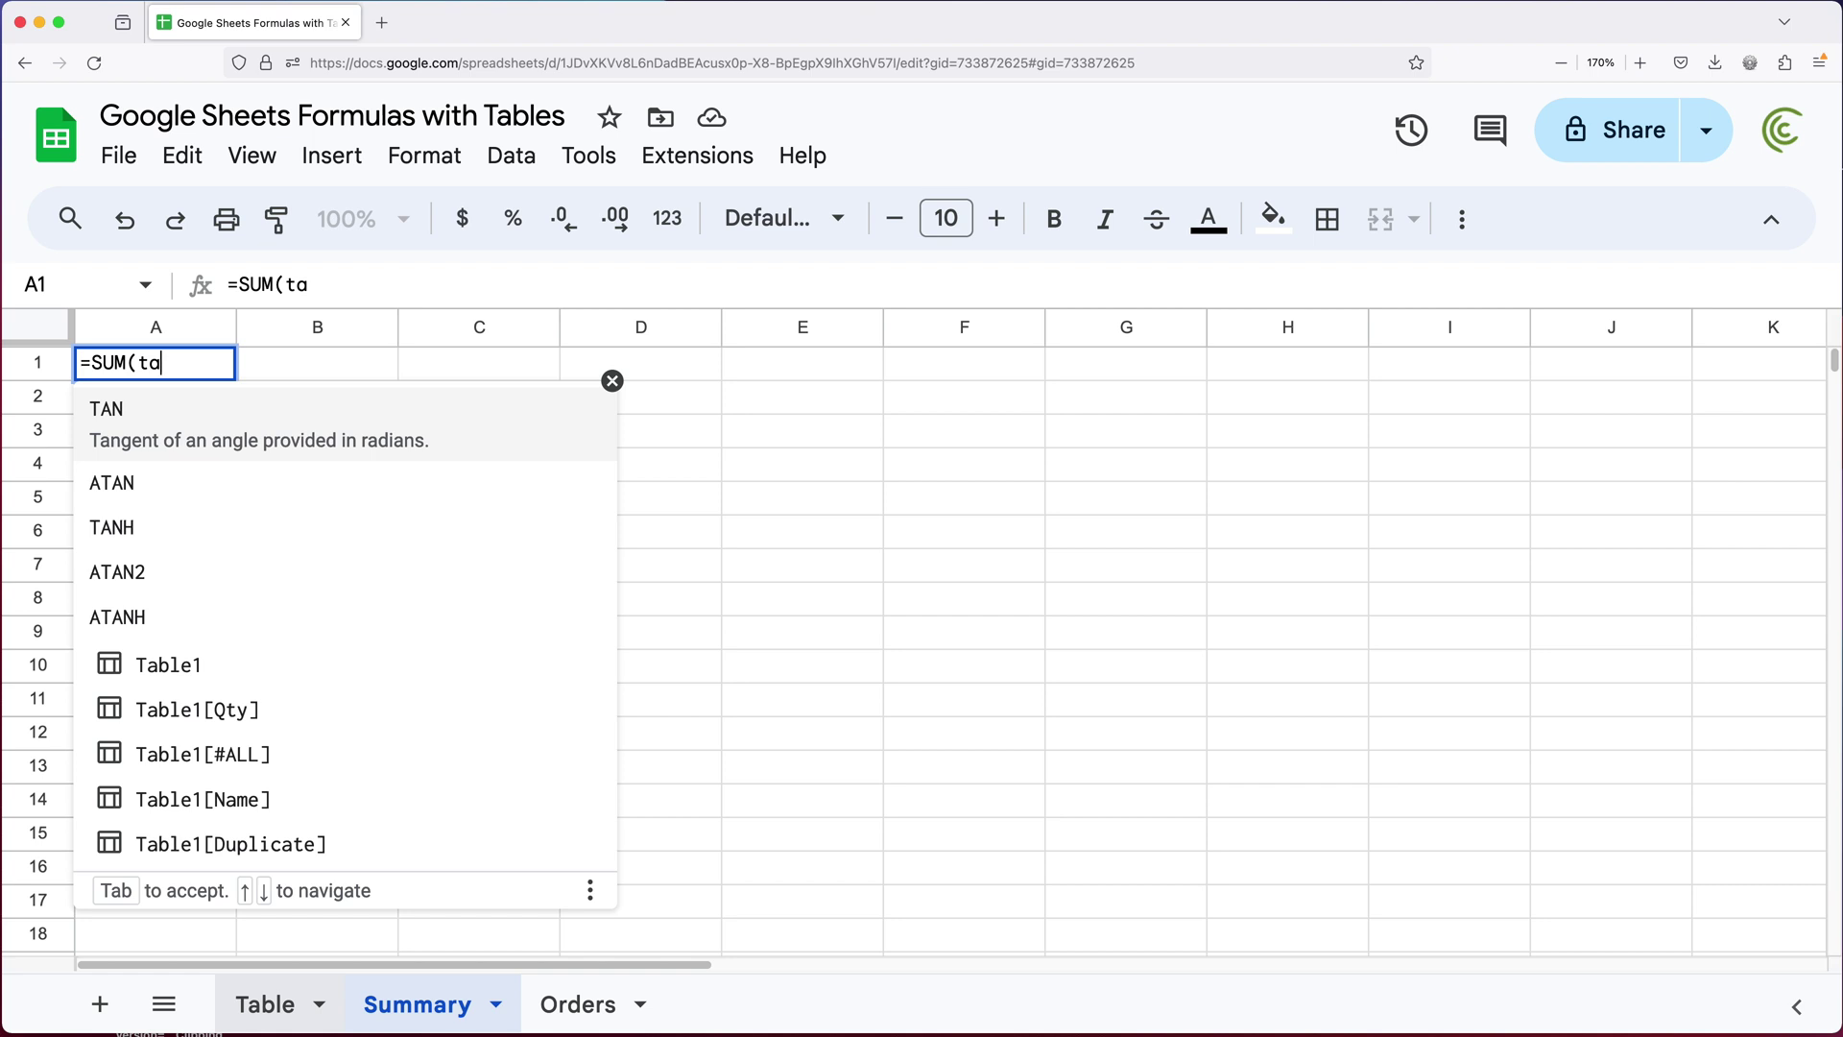
pyautogui.press('Down')
pyautogui.press('Down')
pyautogui.press('Down')
pyautogui.press('Down')
pyautogui.press('Down')
pyautogui.press('Down')
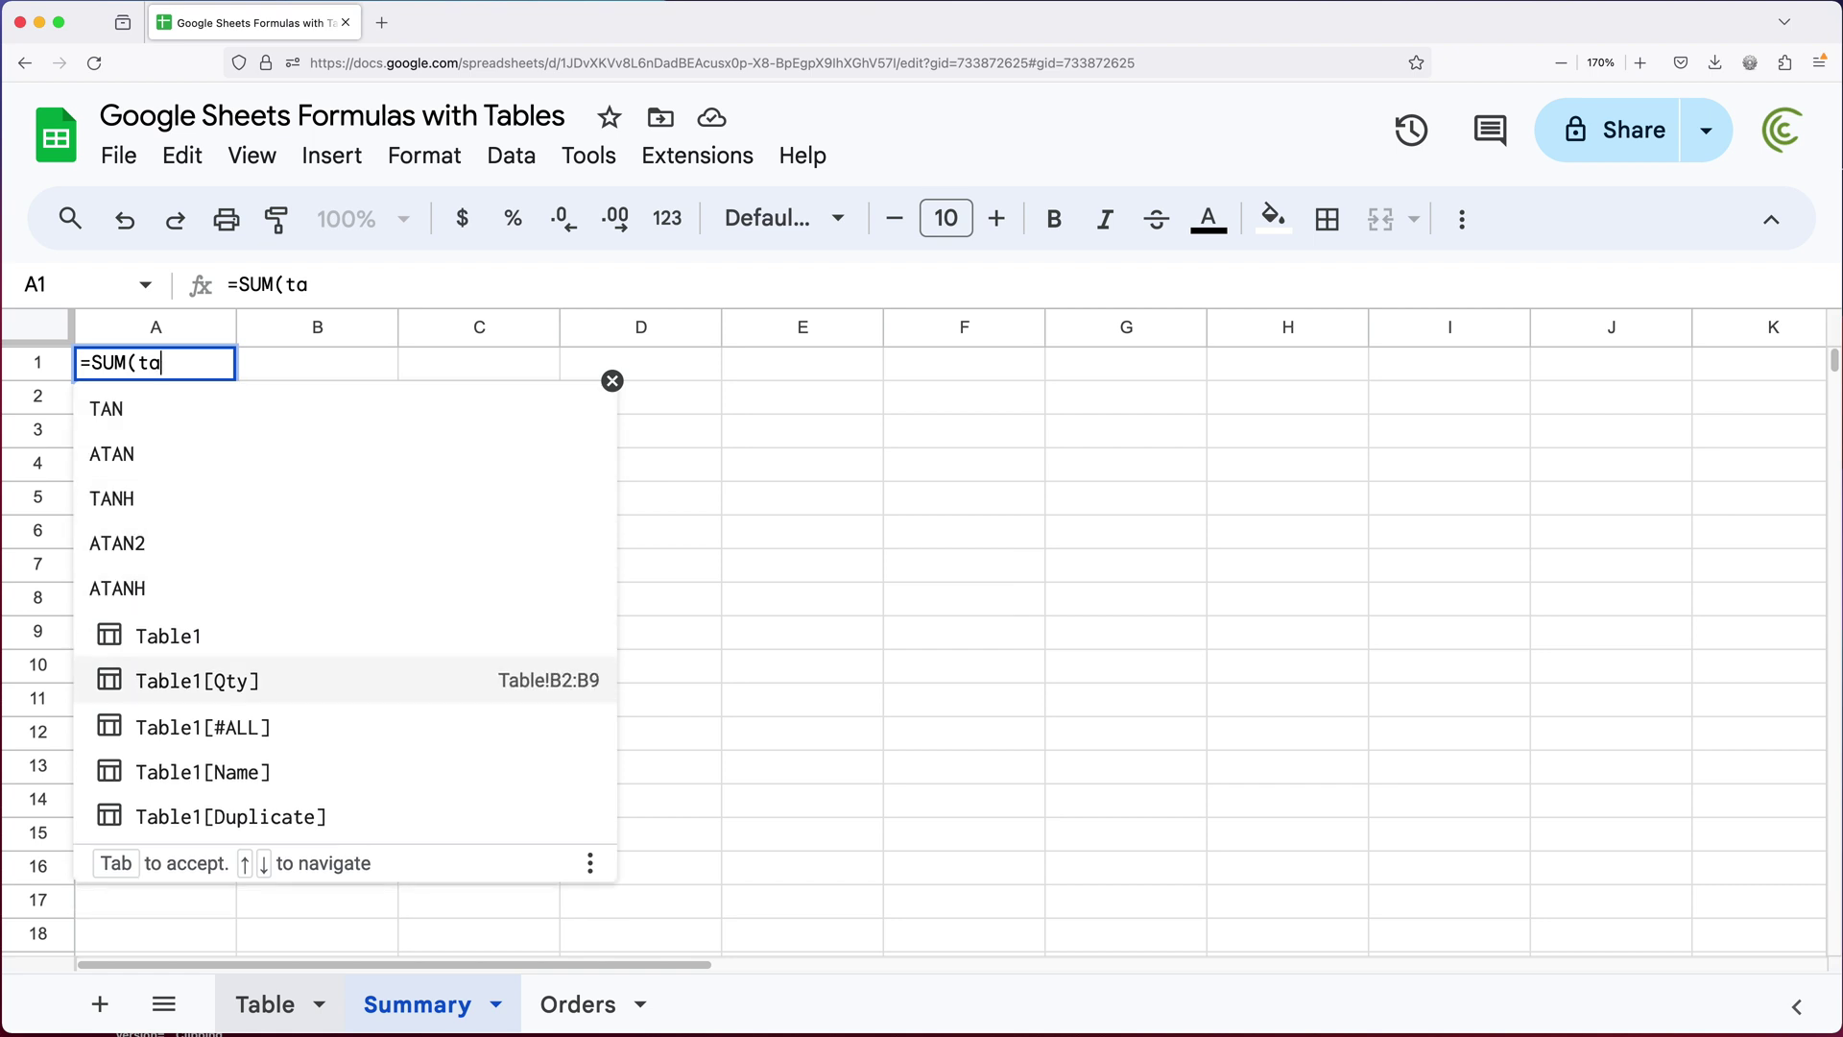
pyautogui.press('BackSpace')
pyautogui.press('BackSpace')
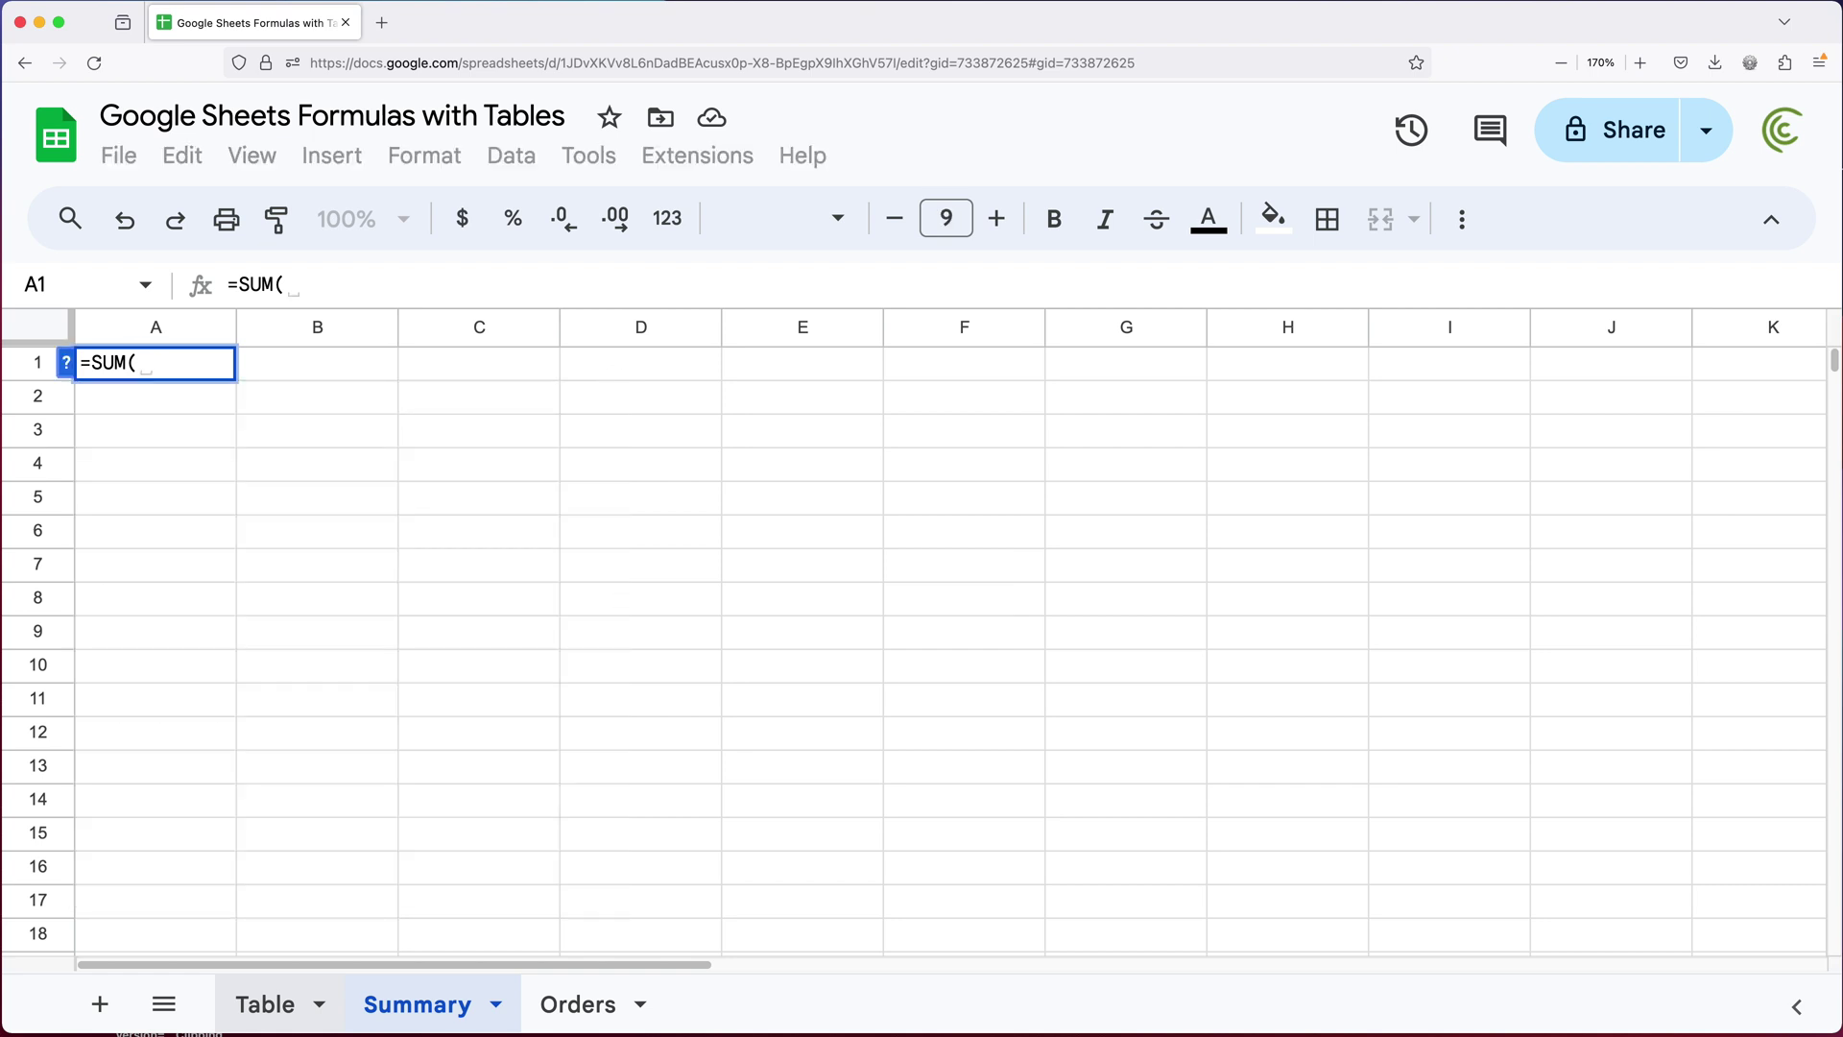
# Complete Summary A1 as =SUM(Table1[Qty]) by picking the Qty values B2:B9 on the Table sheet
pyautogui.click(268, 1010)
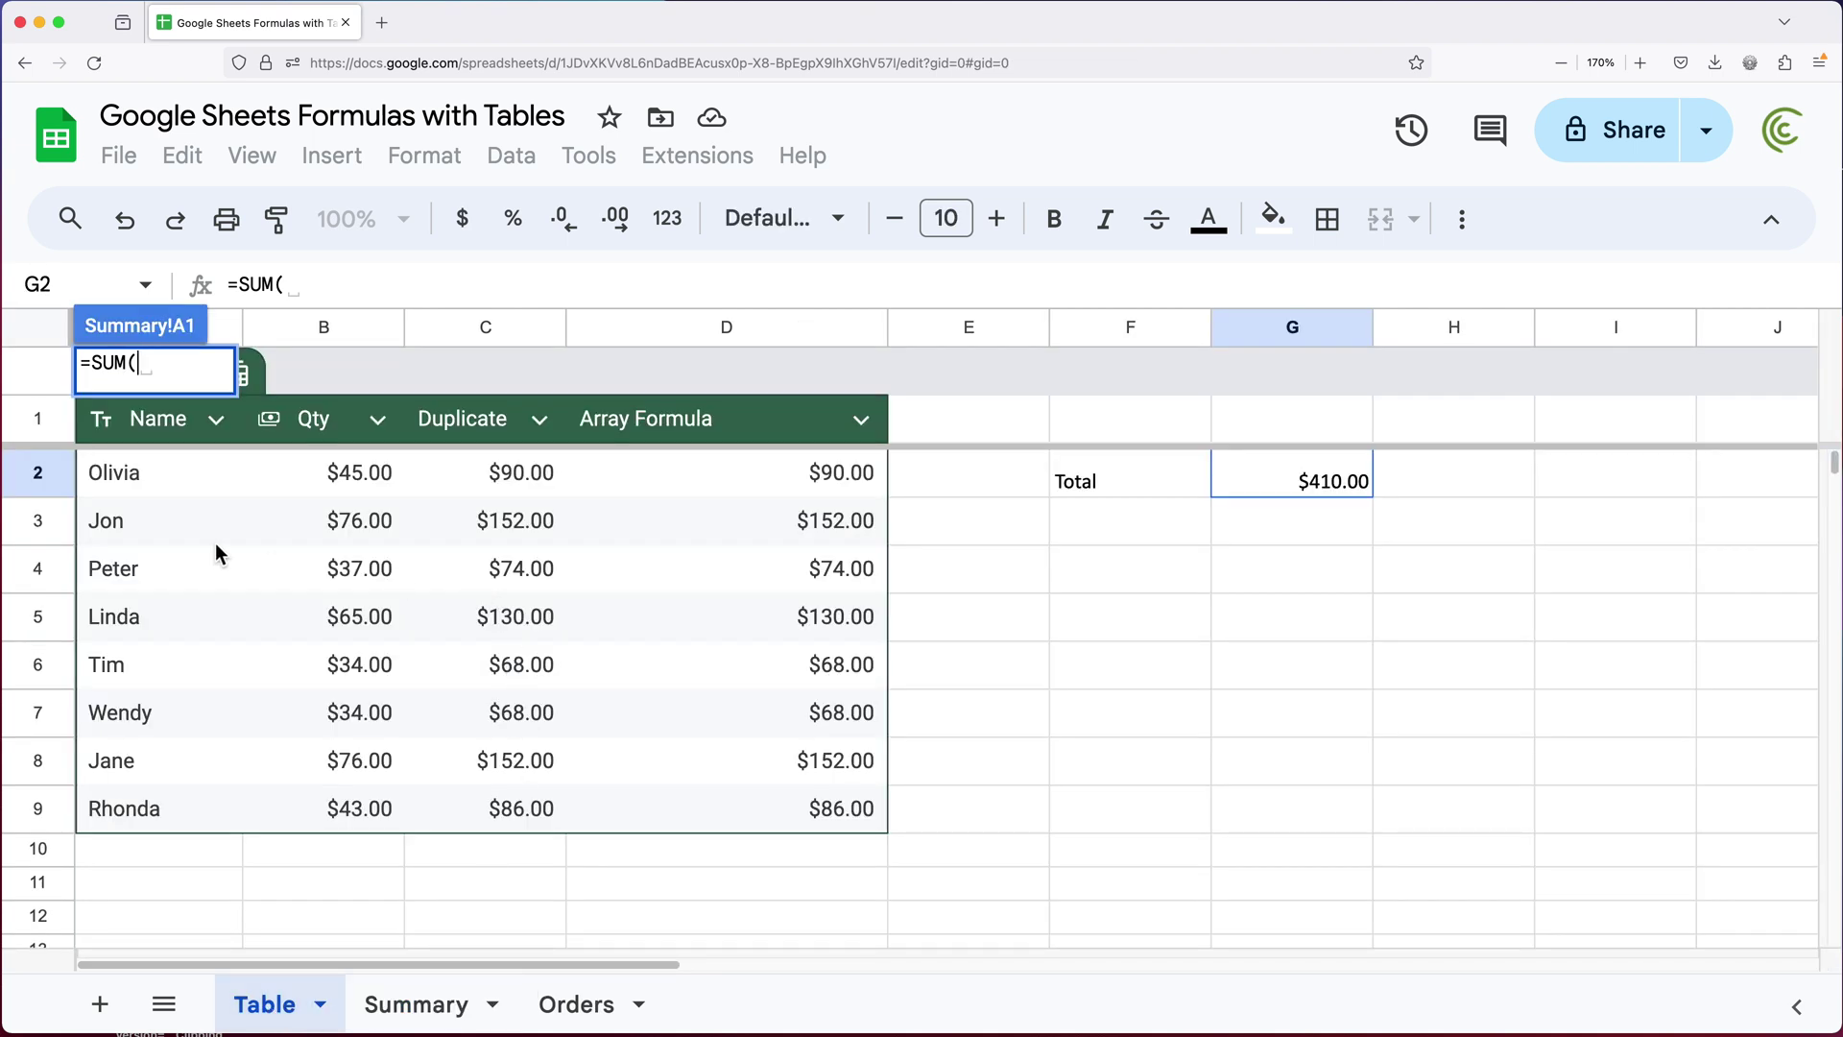
pyautogui.click(357, 485)
pyautogui.moveTo(355, 580); pyautogui.dragTo(337, 806)
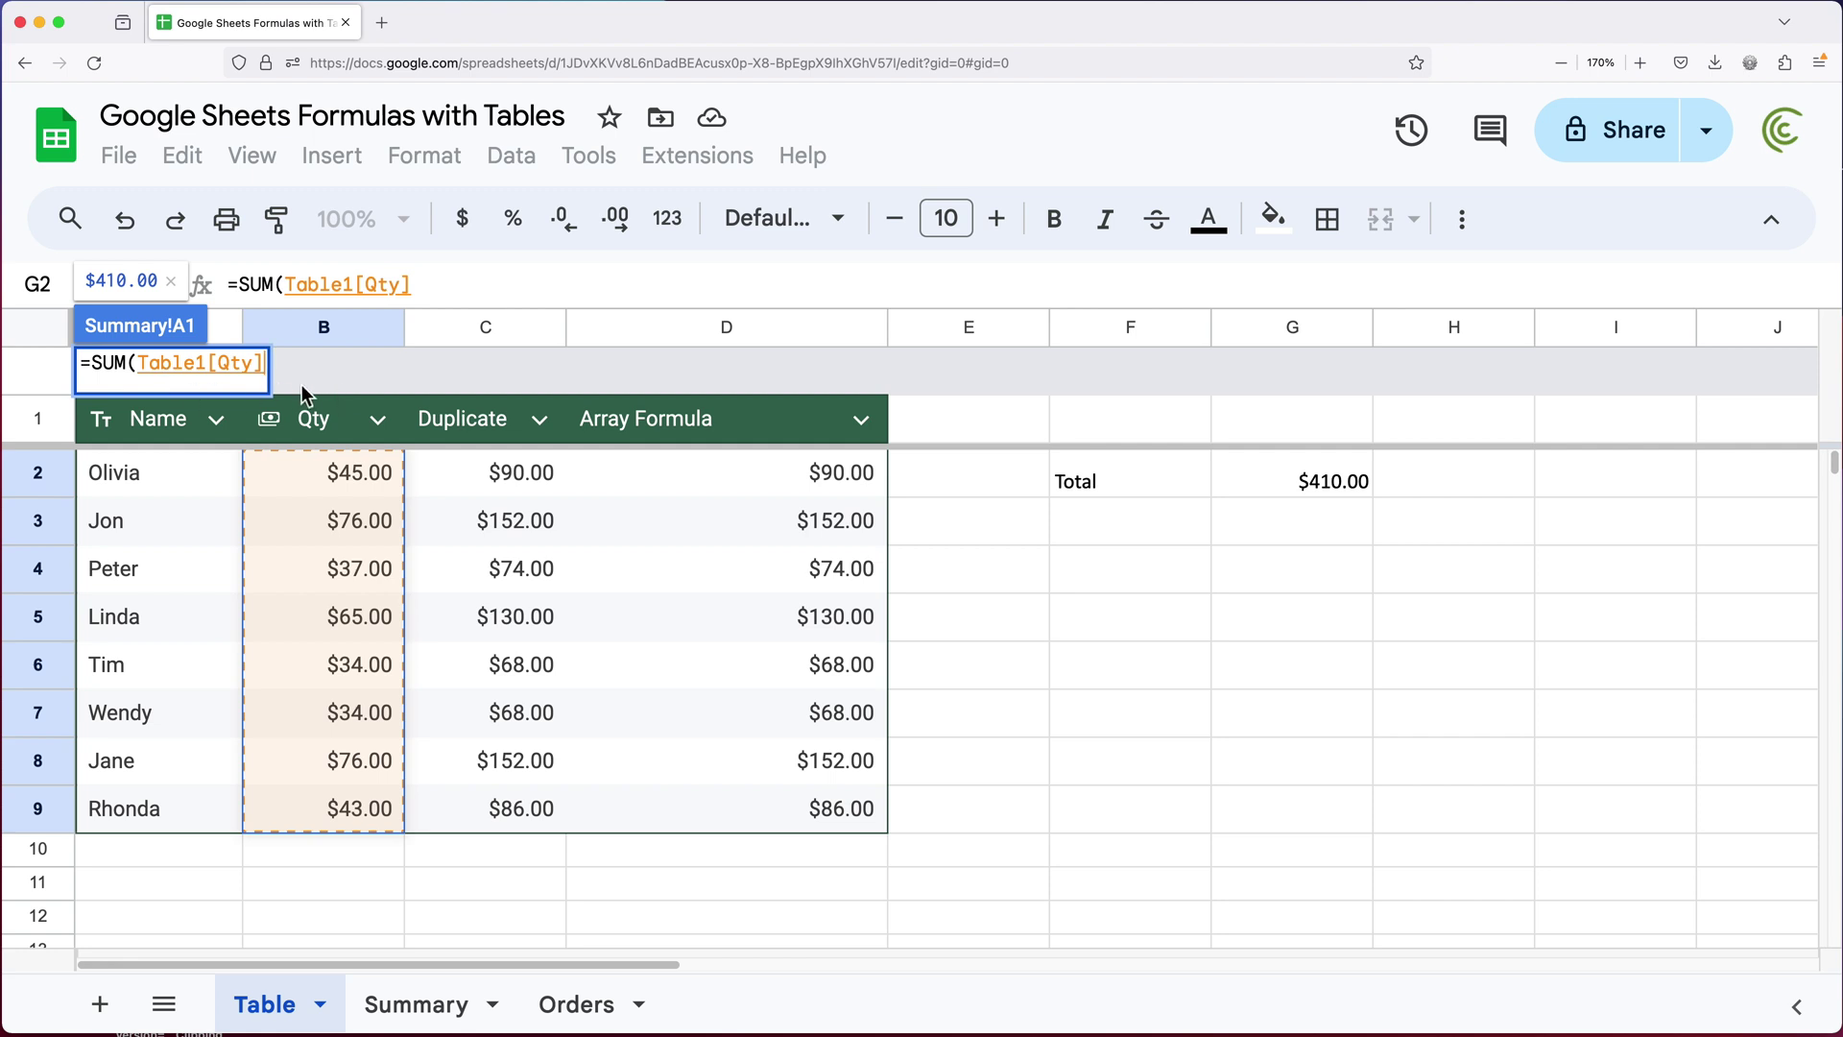
pyautogui.write(')')
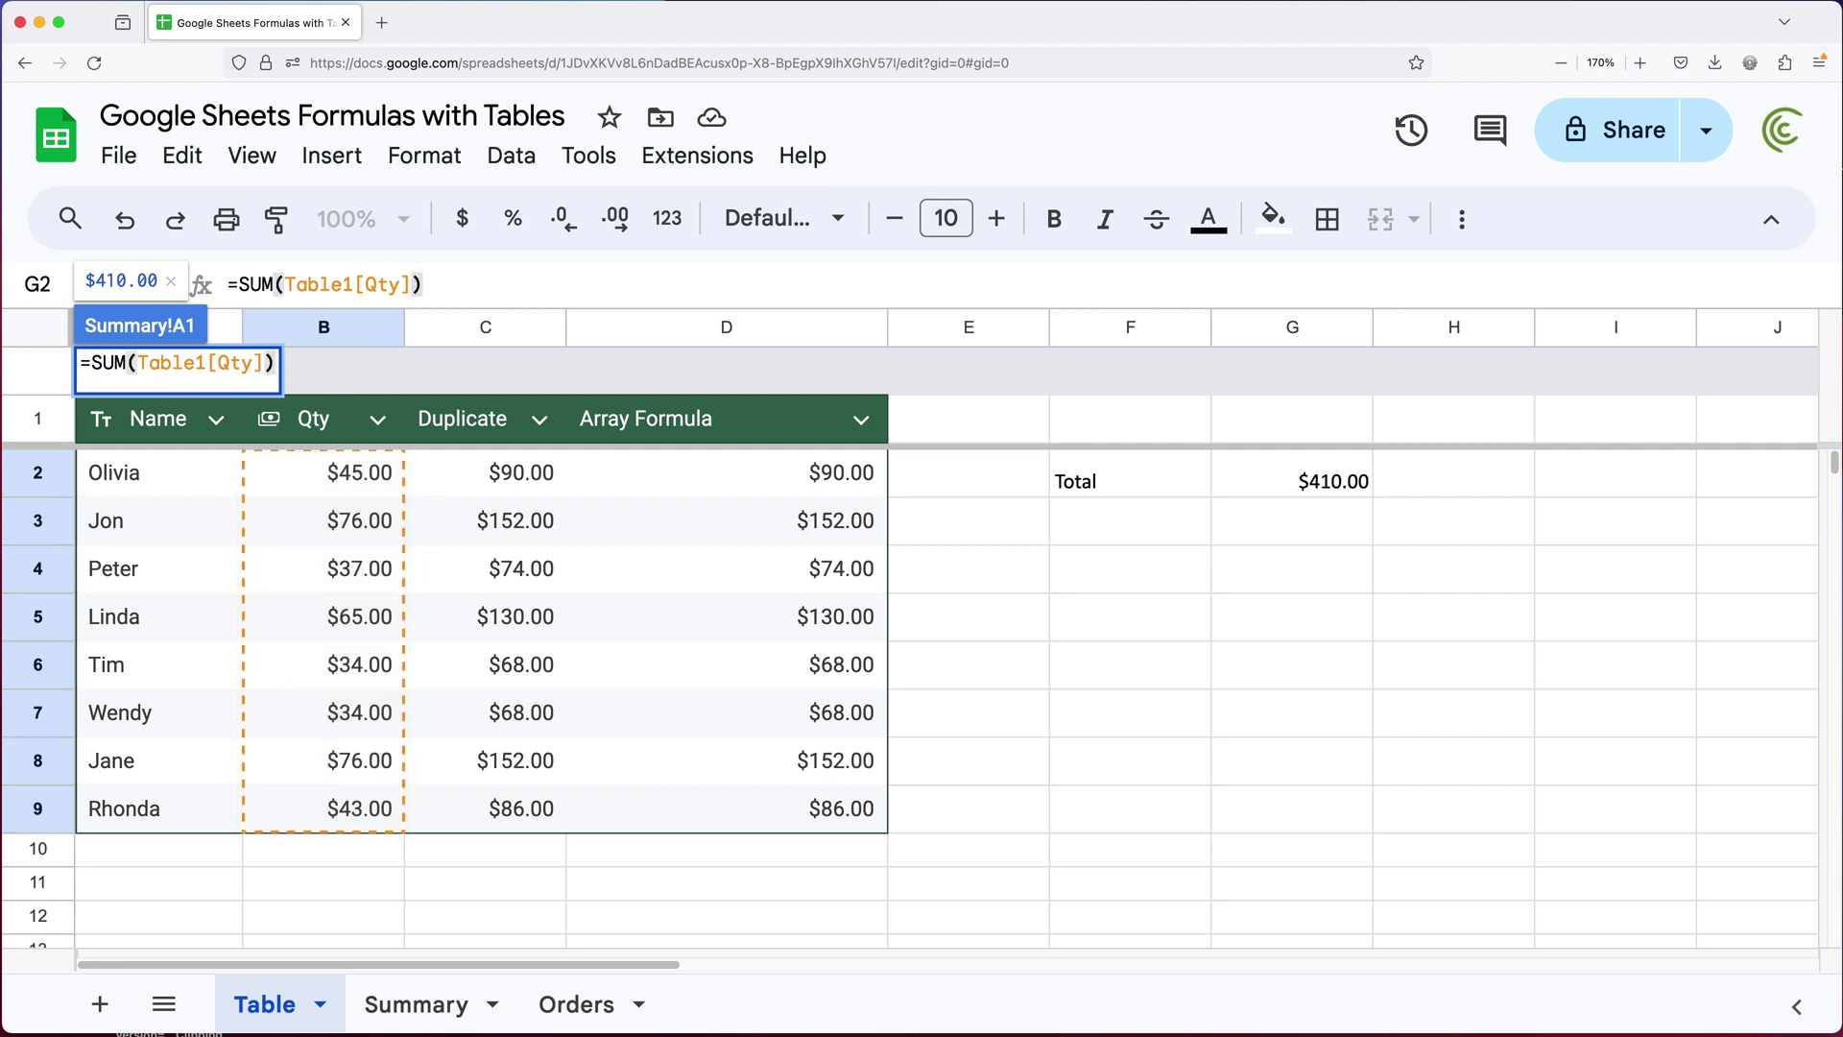
pyautogui.press('Return')
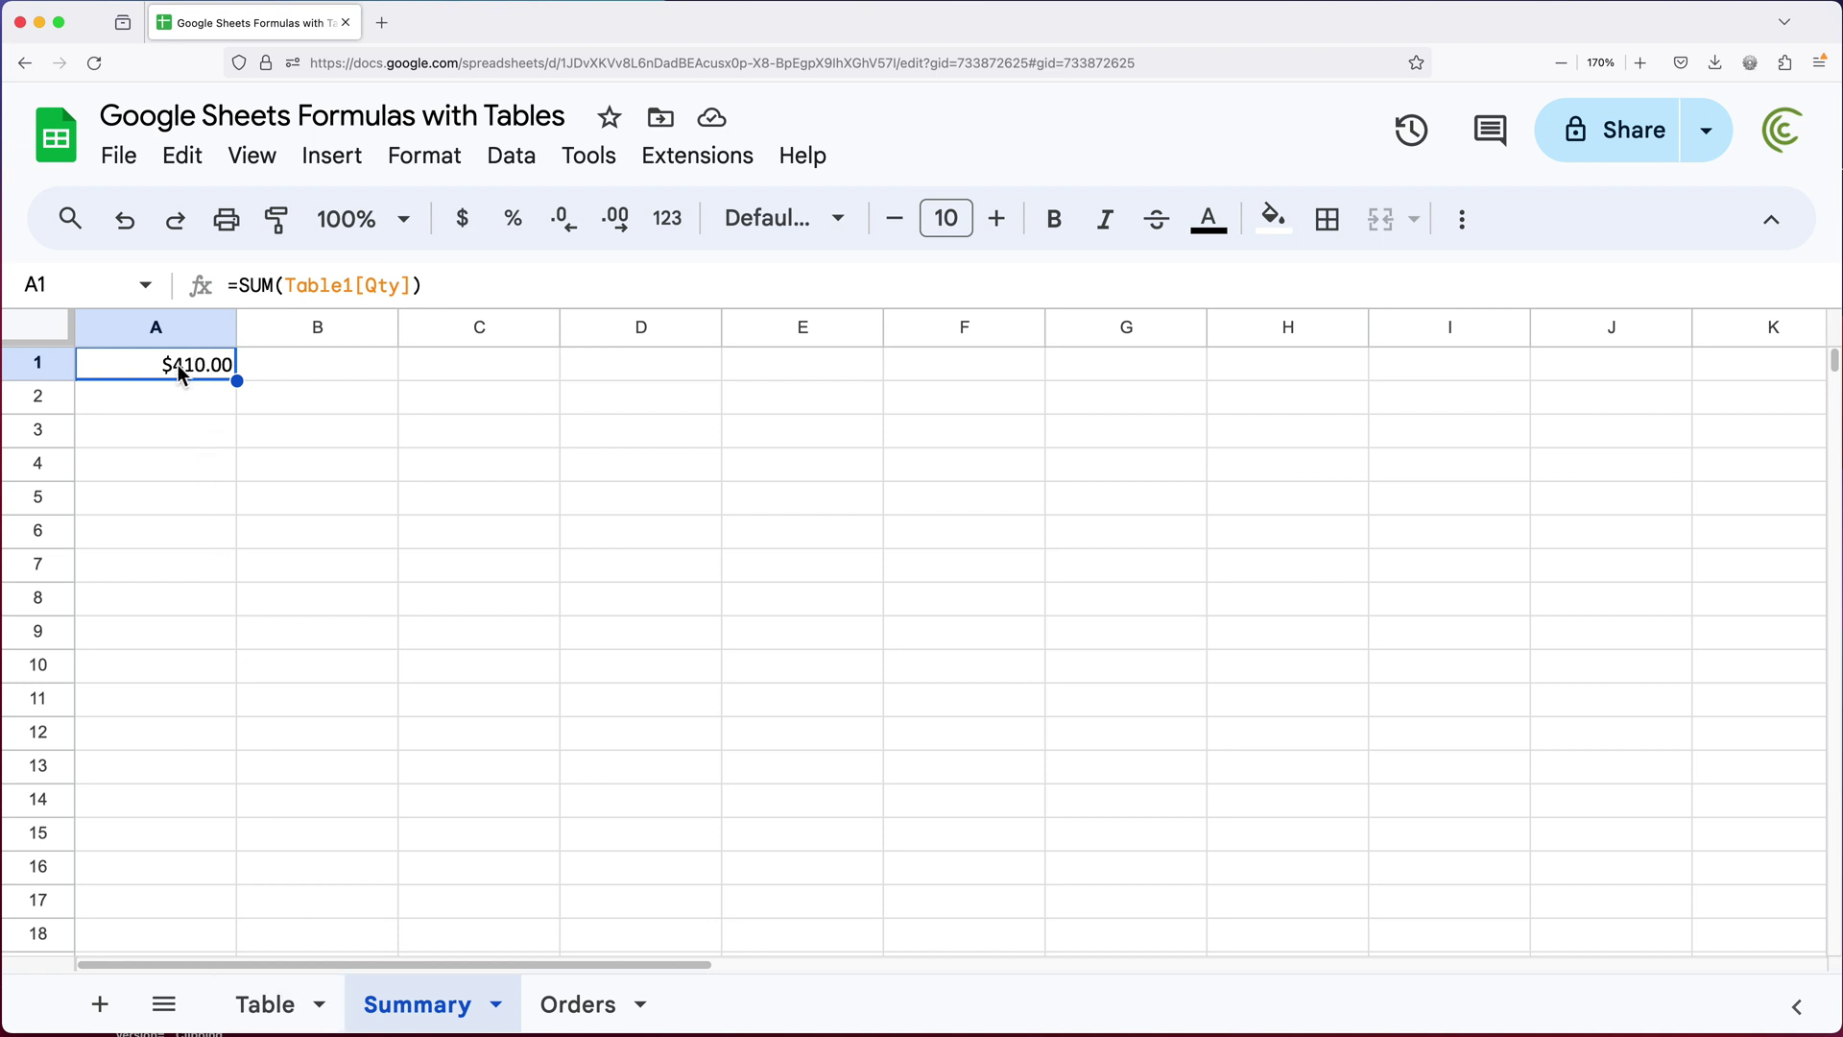
# Add a record in row 10 of the Table sheet with a Qty of 90 and a first name
pyautogui.click(281, 1021)
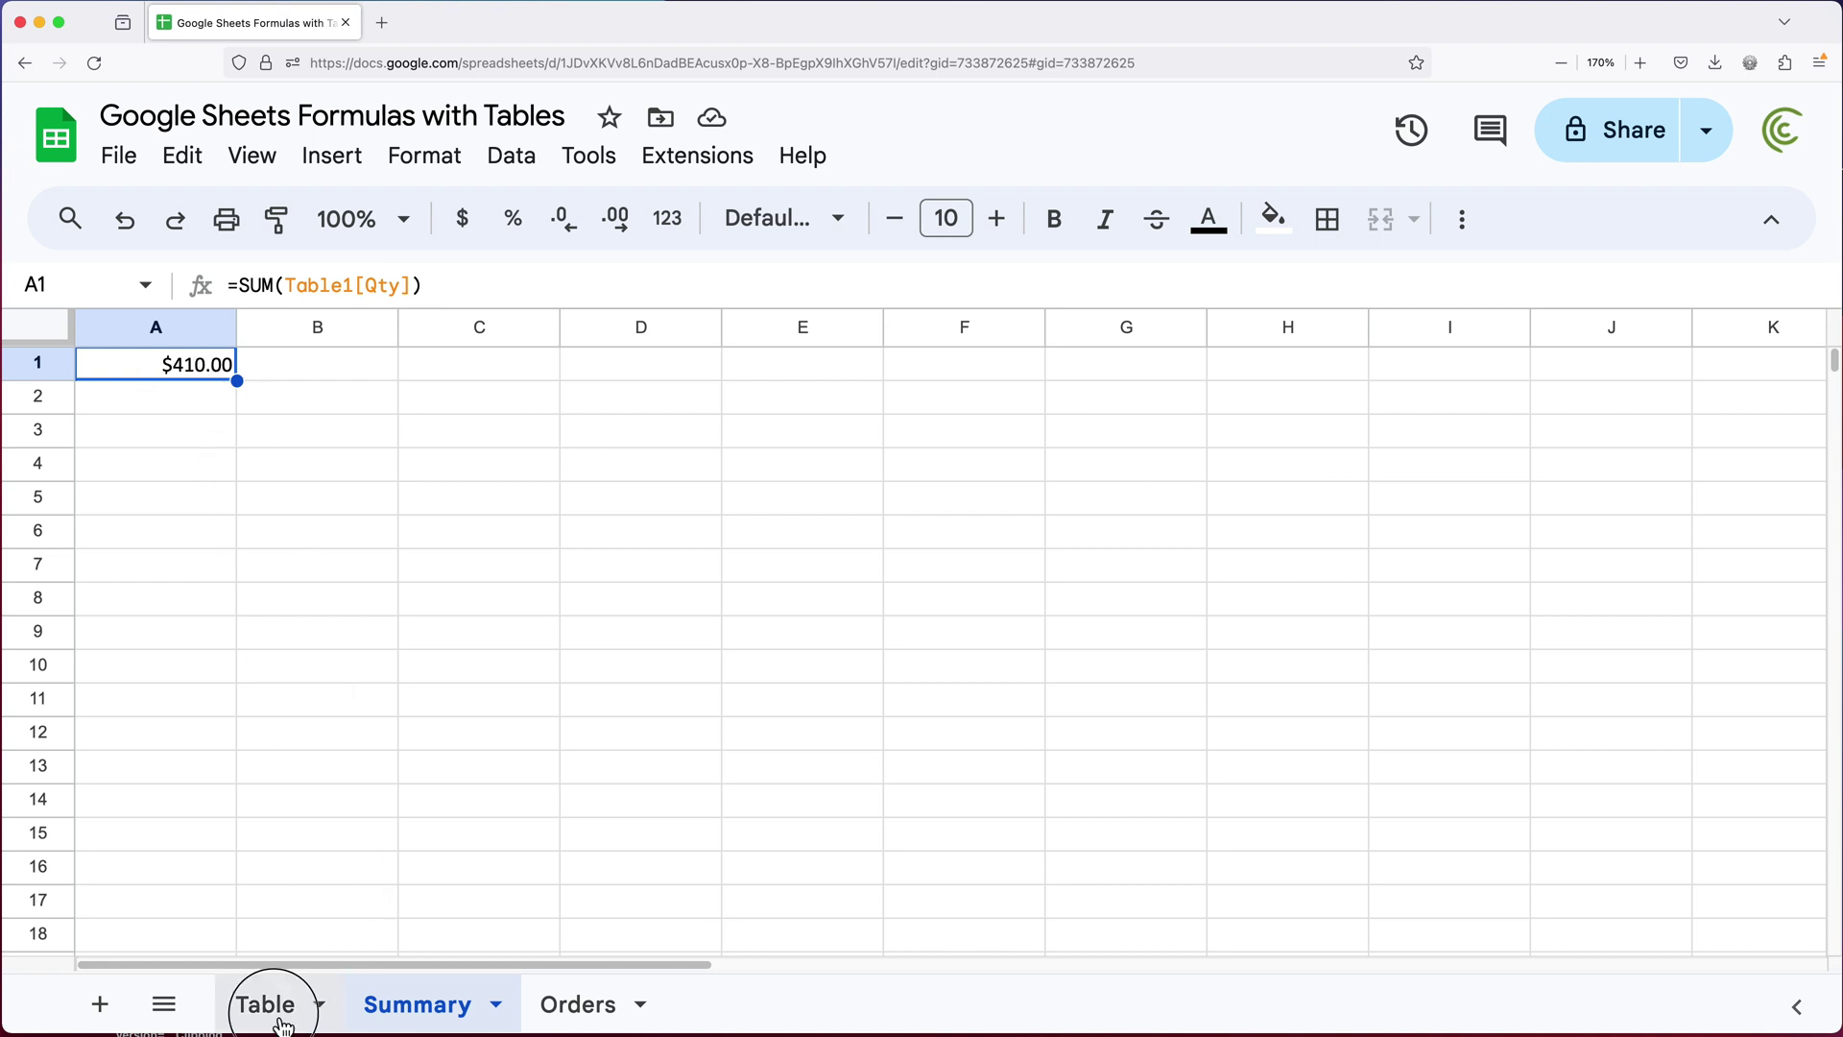
pyautogui.click(135, 857)
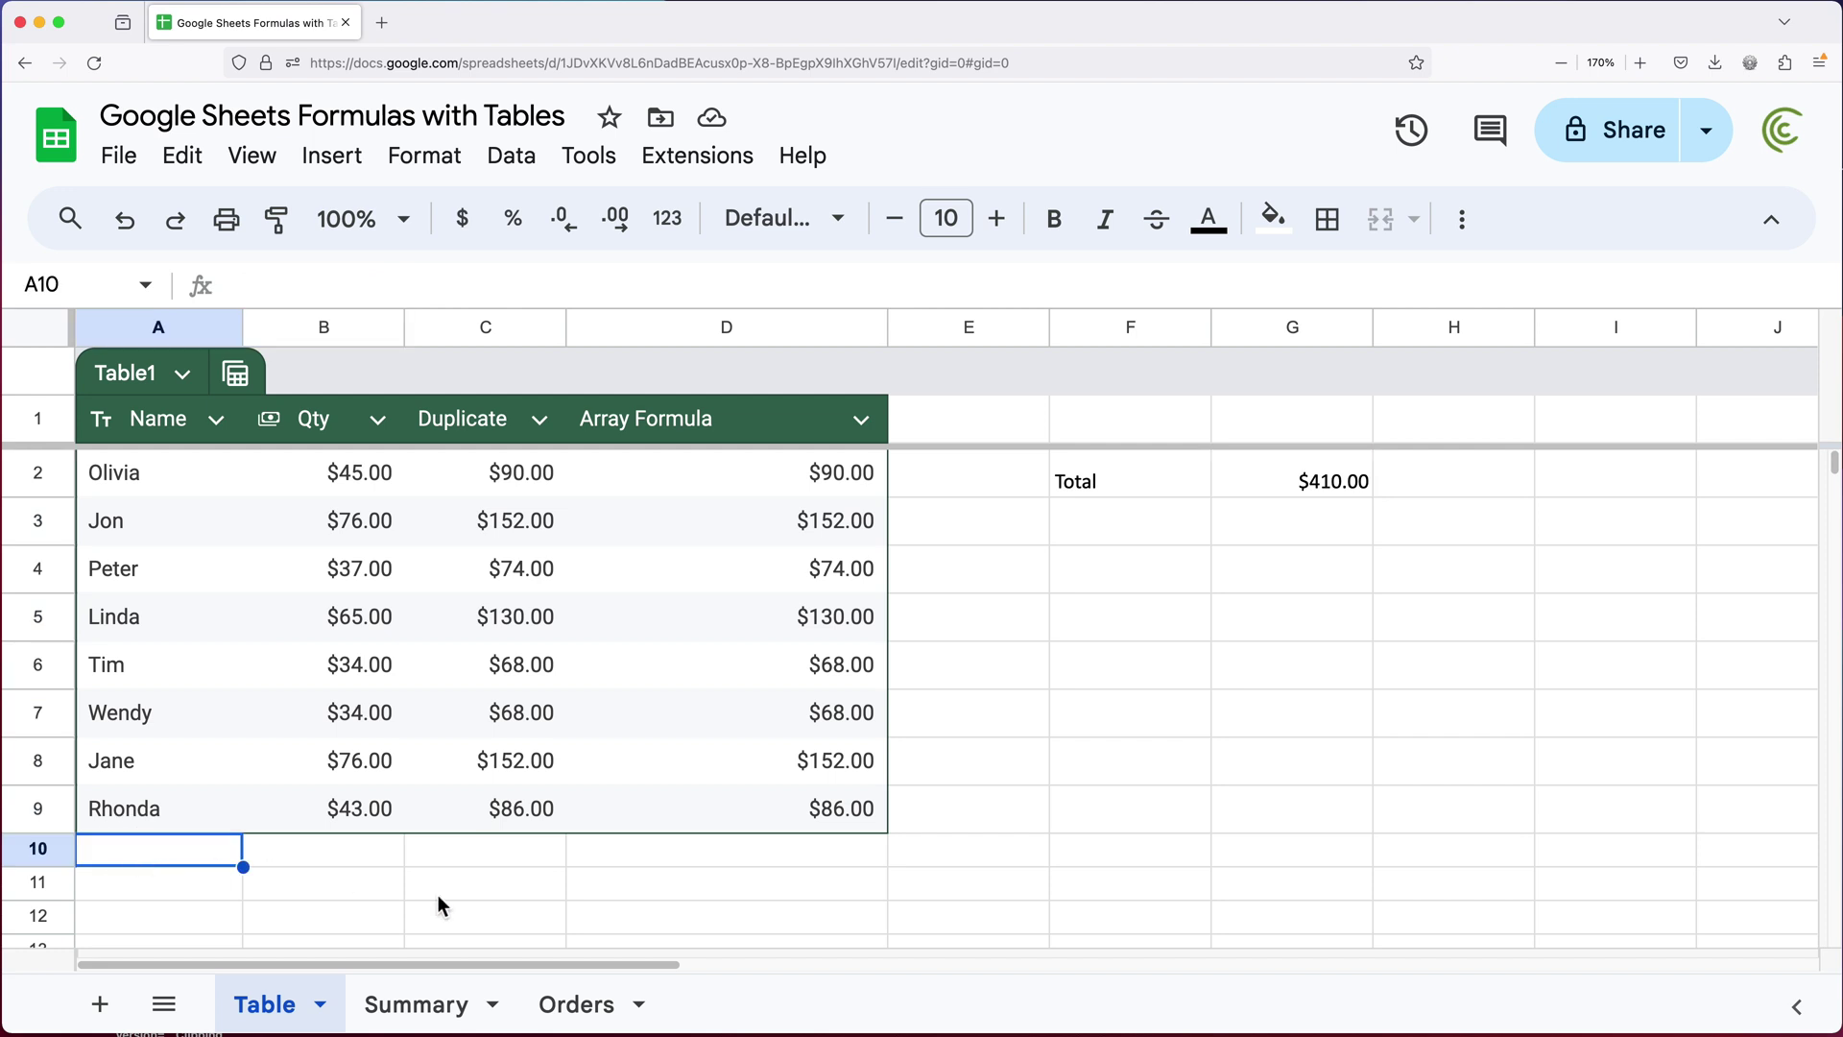
pyautogui.click(346, 858)
pyautogui.write('90')
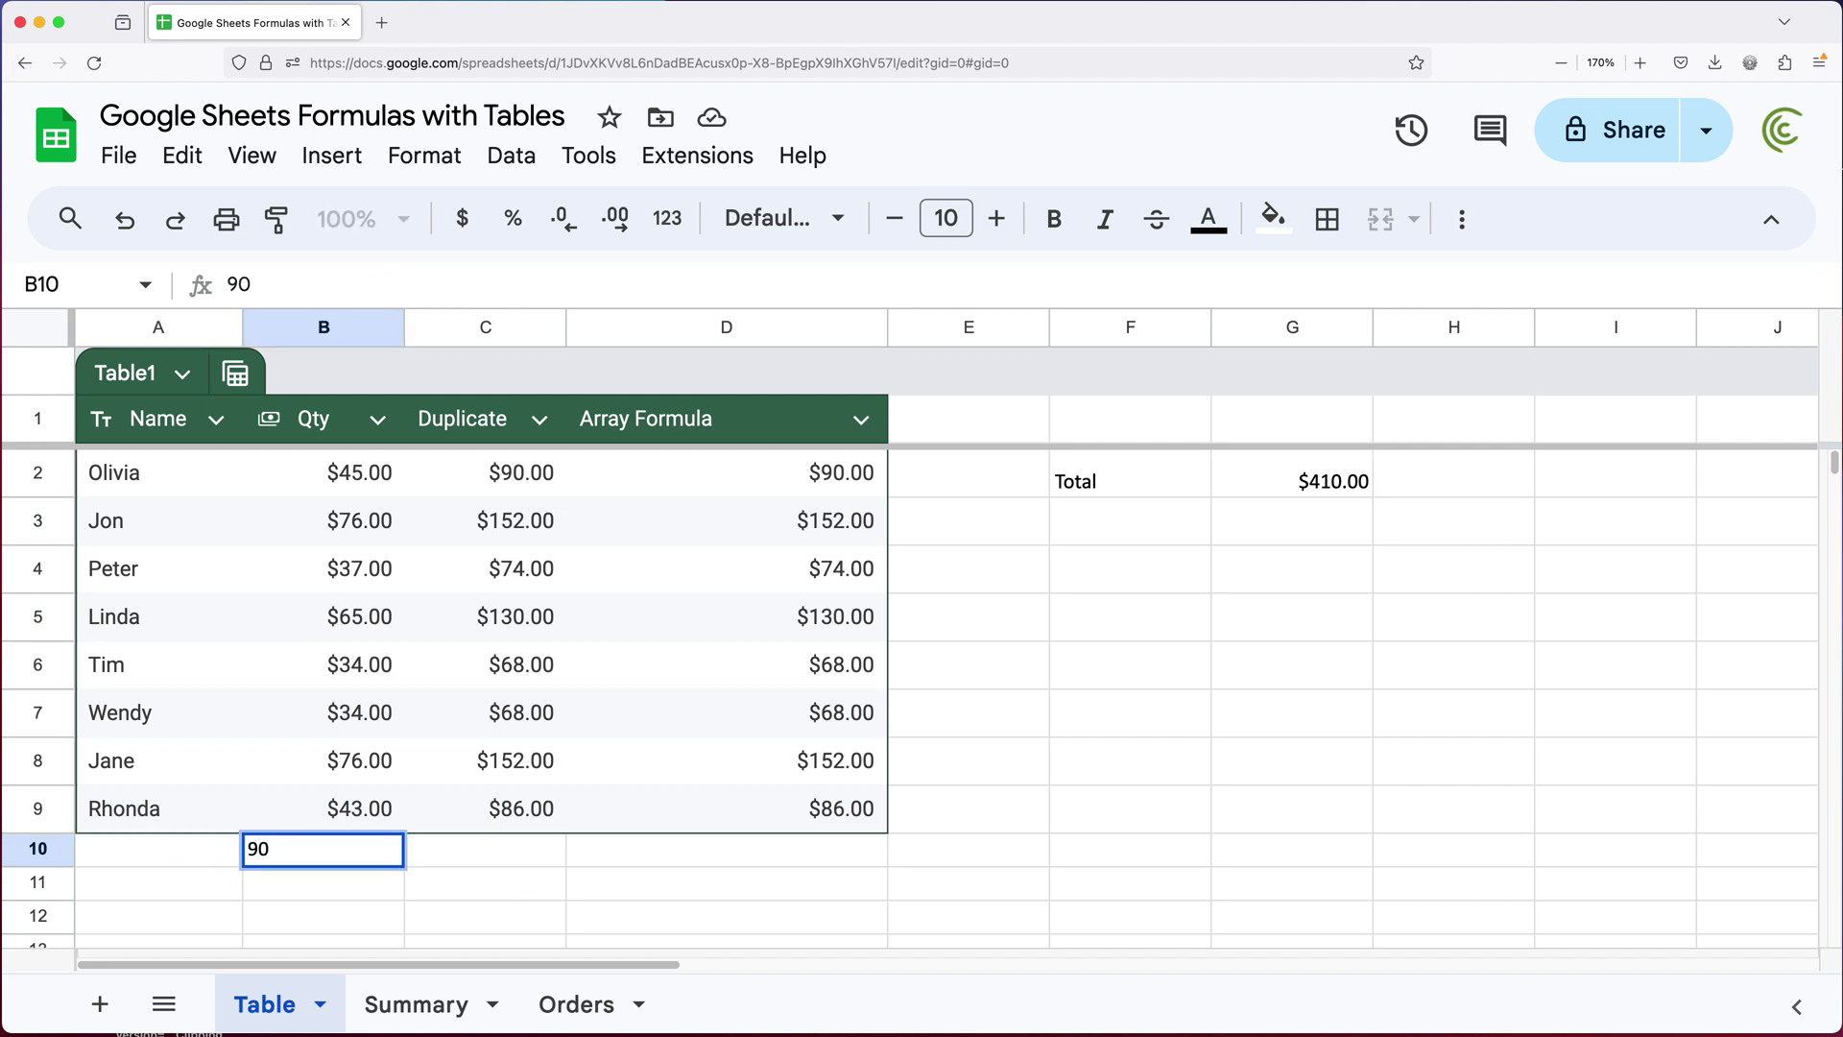
pyautogui.press('Return')
pyautogui.click(159, 856)
pyautogui.write('Dana')
pyautogui.press('Tab')
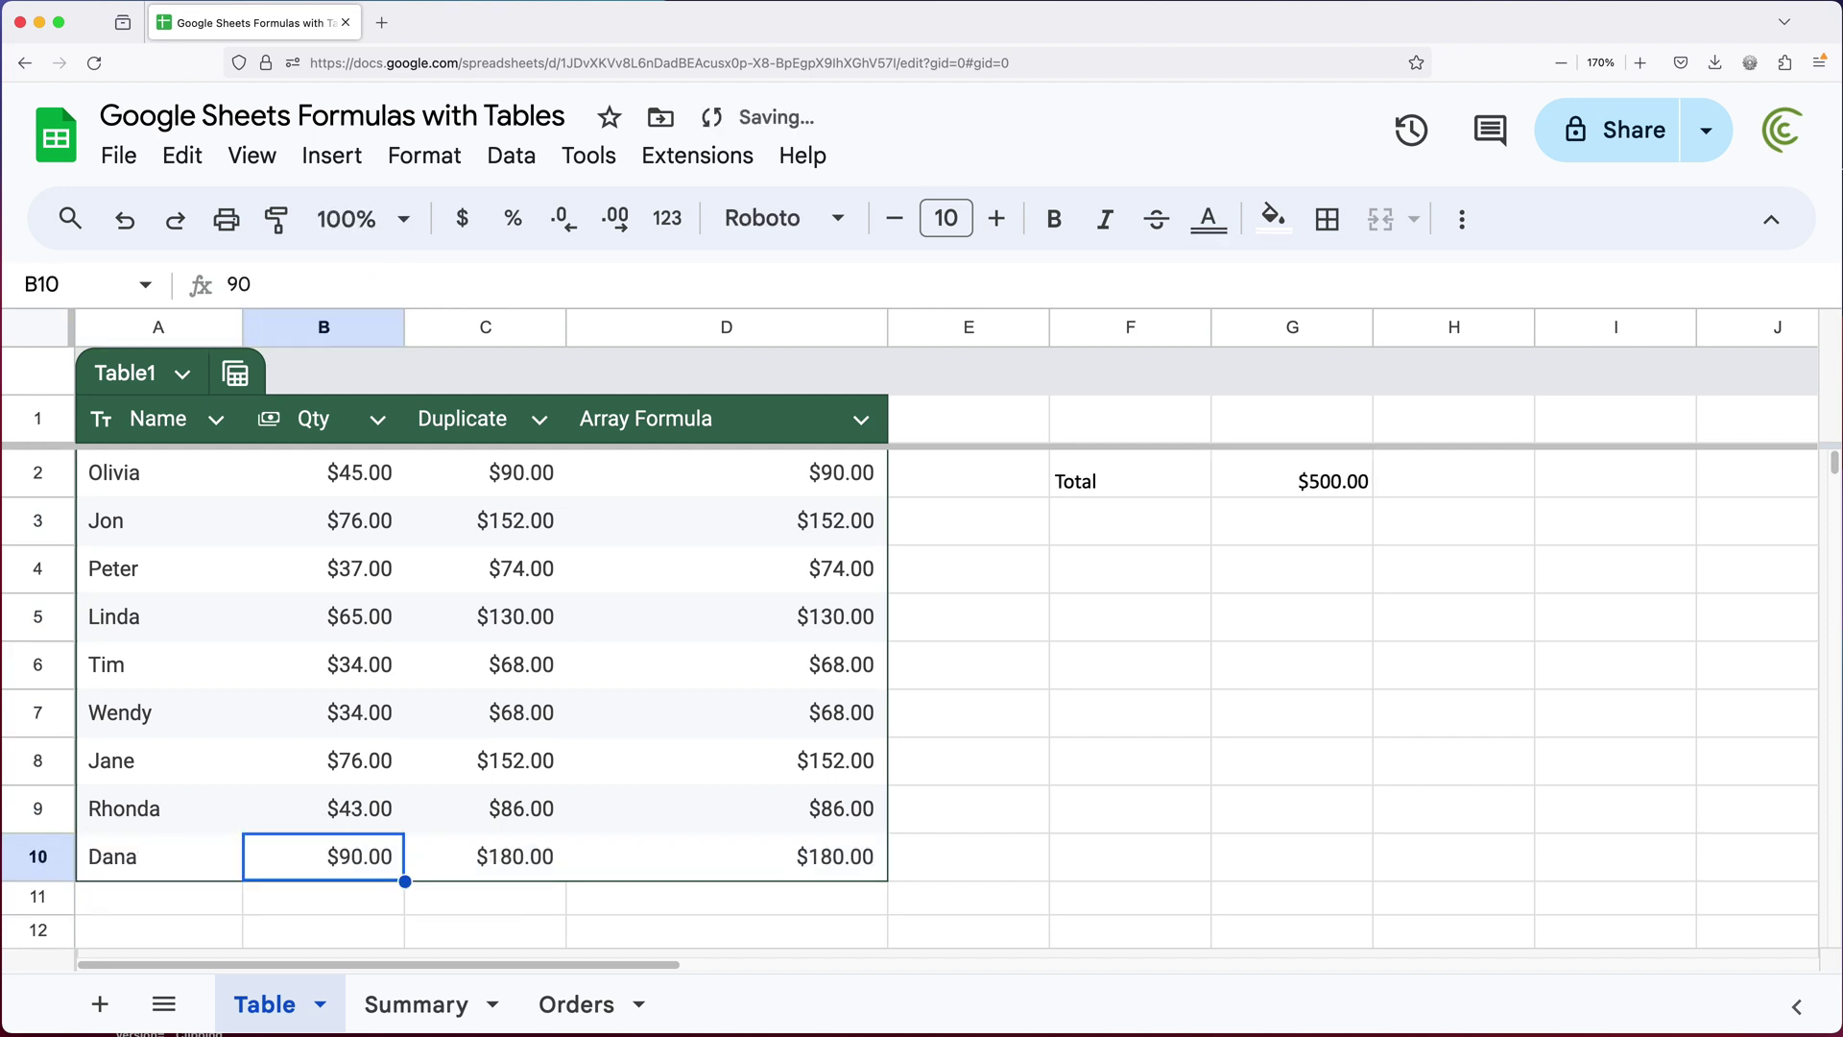
# Check the total in Summary A1 and examine the Table1[Qty] reference in its formula
pyautogui.click(418, 1008)
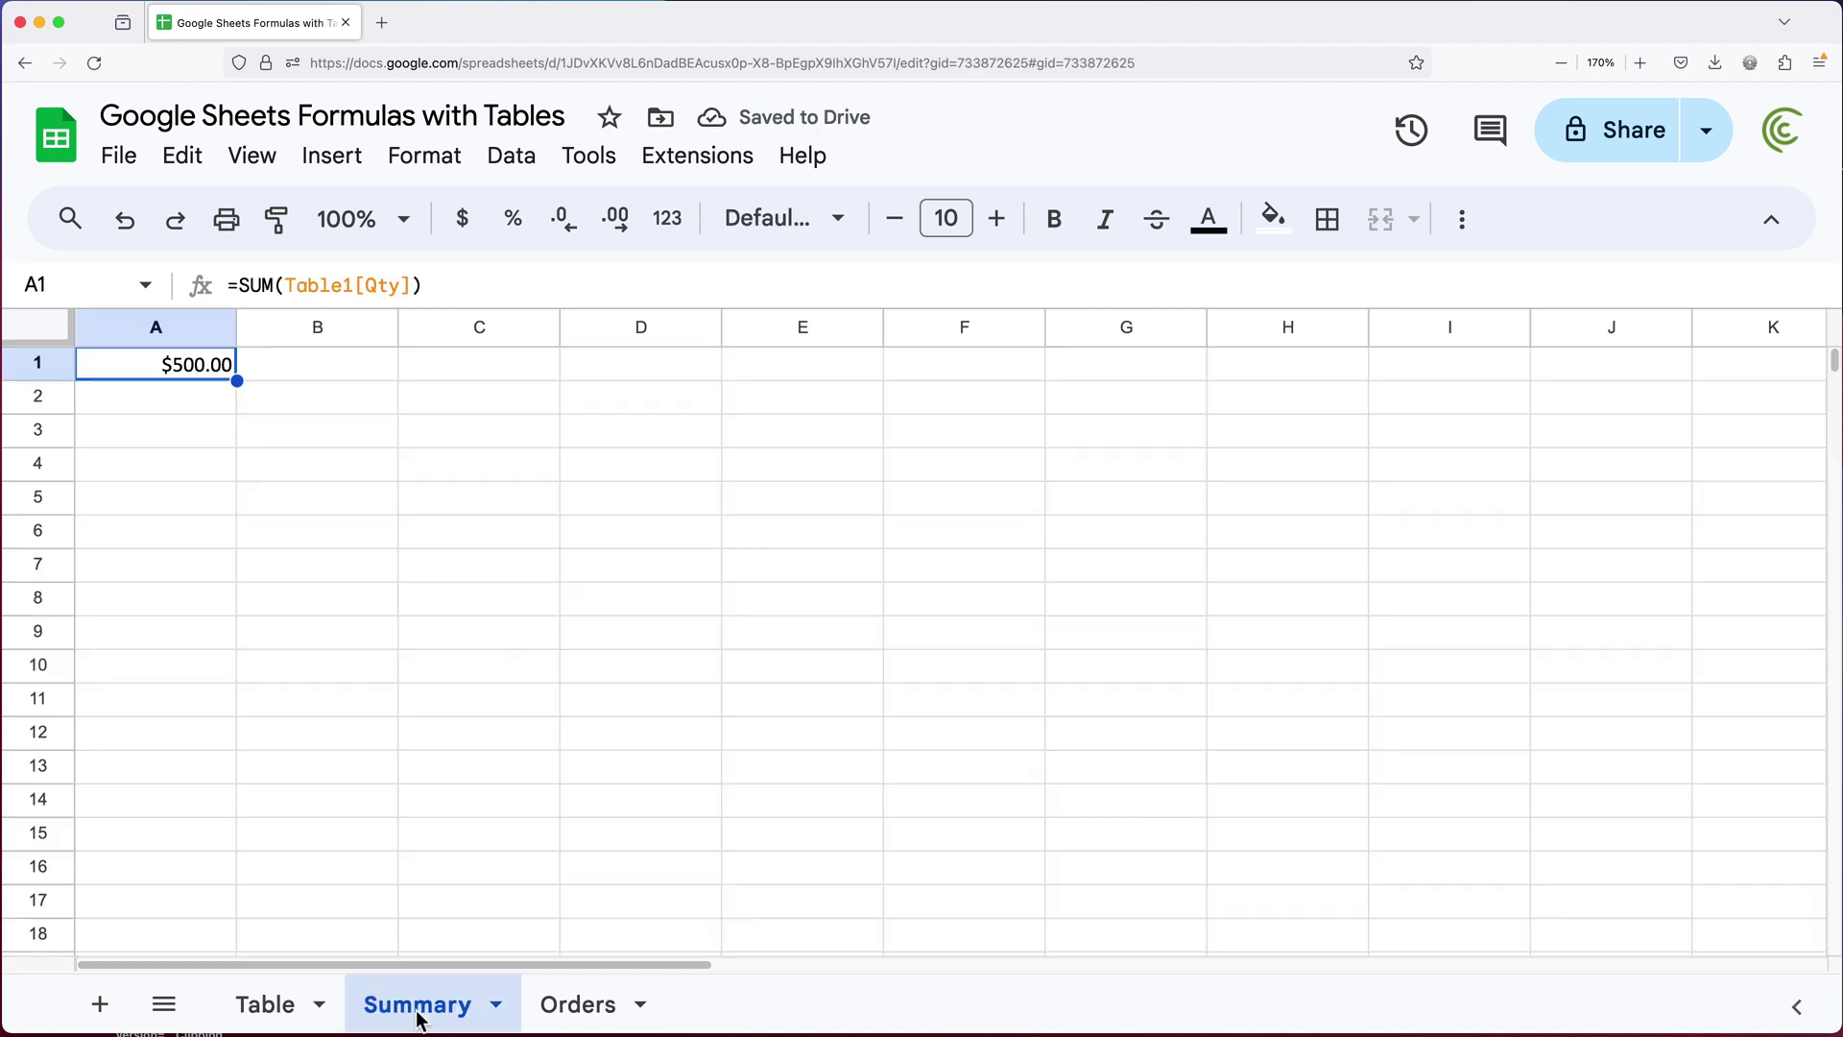
pyautogui.doubleClick(179, 375)
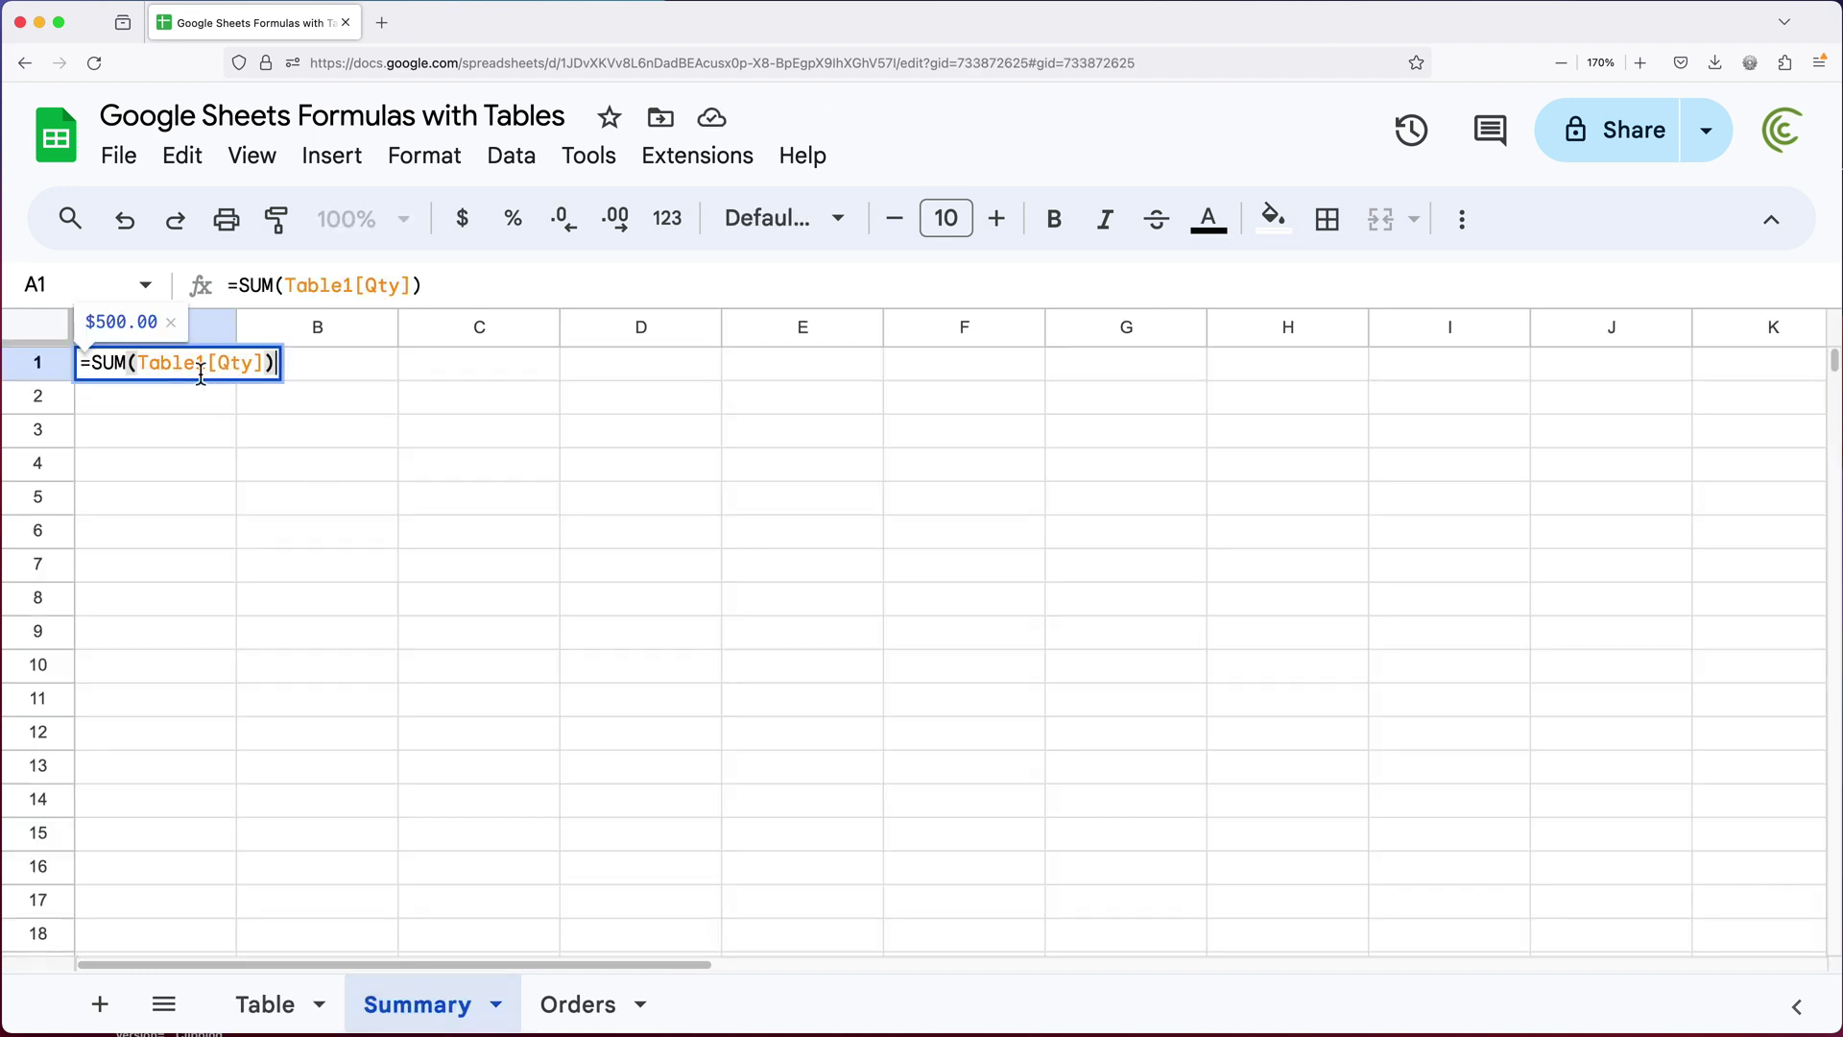
pyautogui.moveTo(136, 368); pyautogui.dragTo(270, 367)
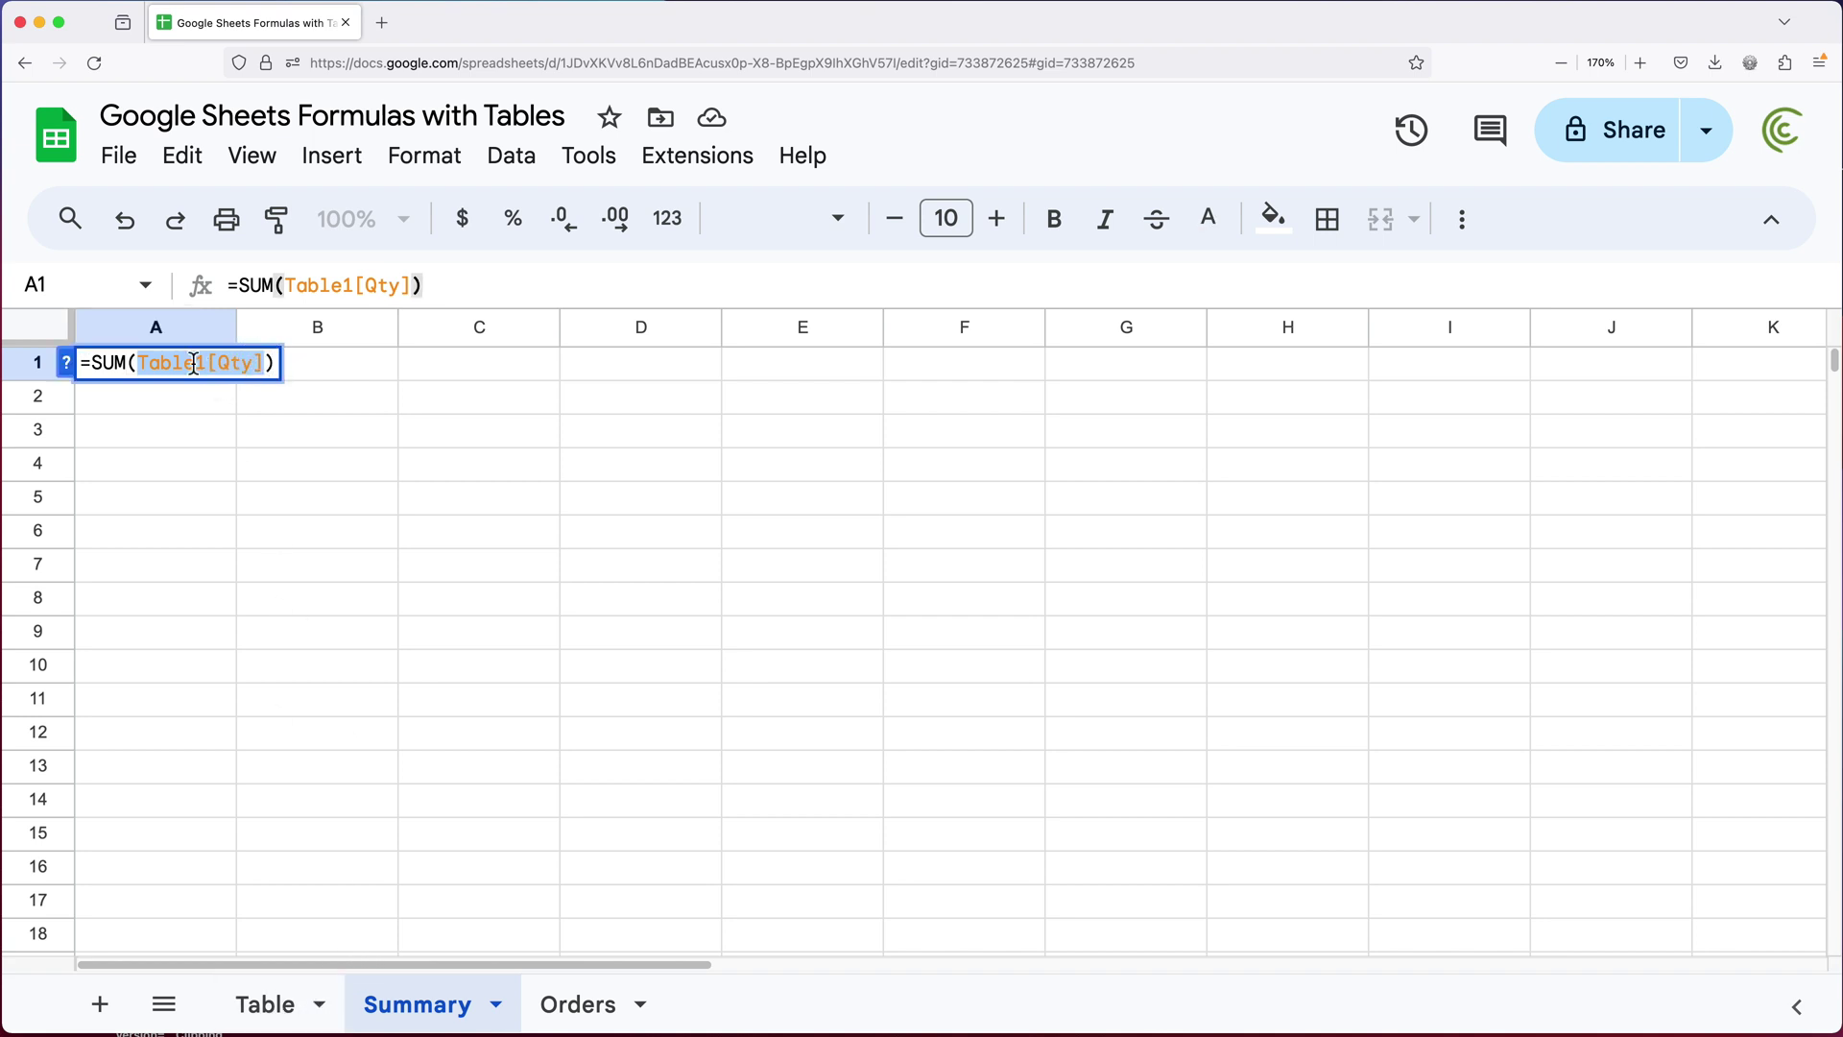
pyautogui.moveTo(205, 363); pyautogui.dragTo(281, 382)
pyautogui.press('Return')
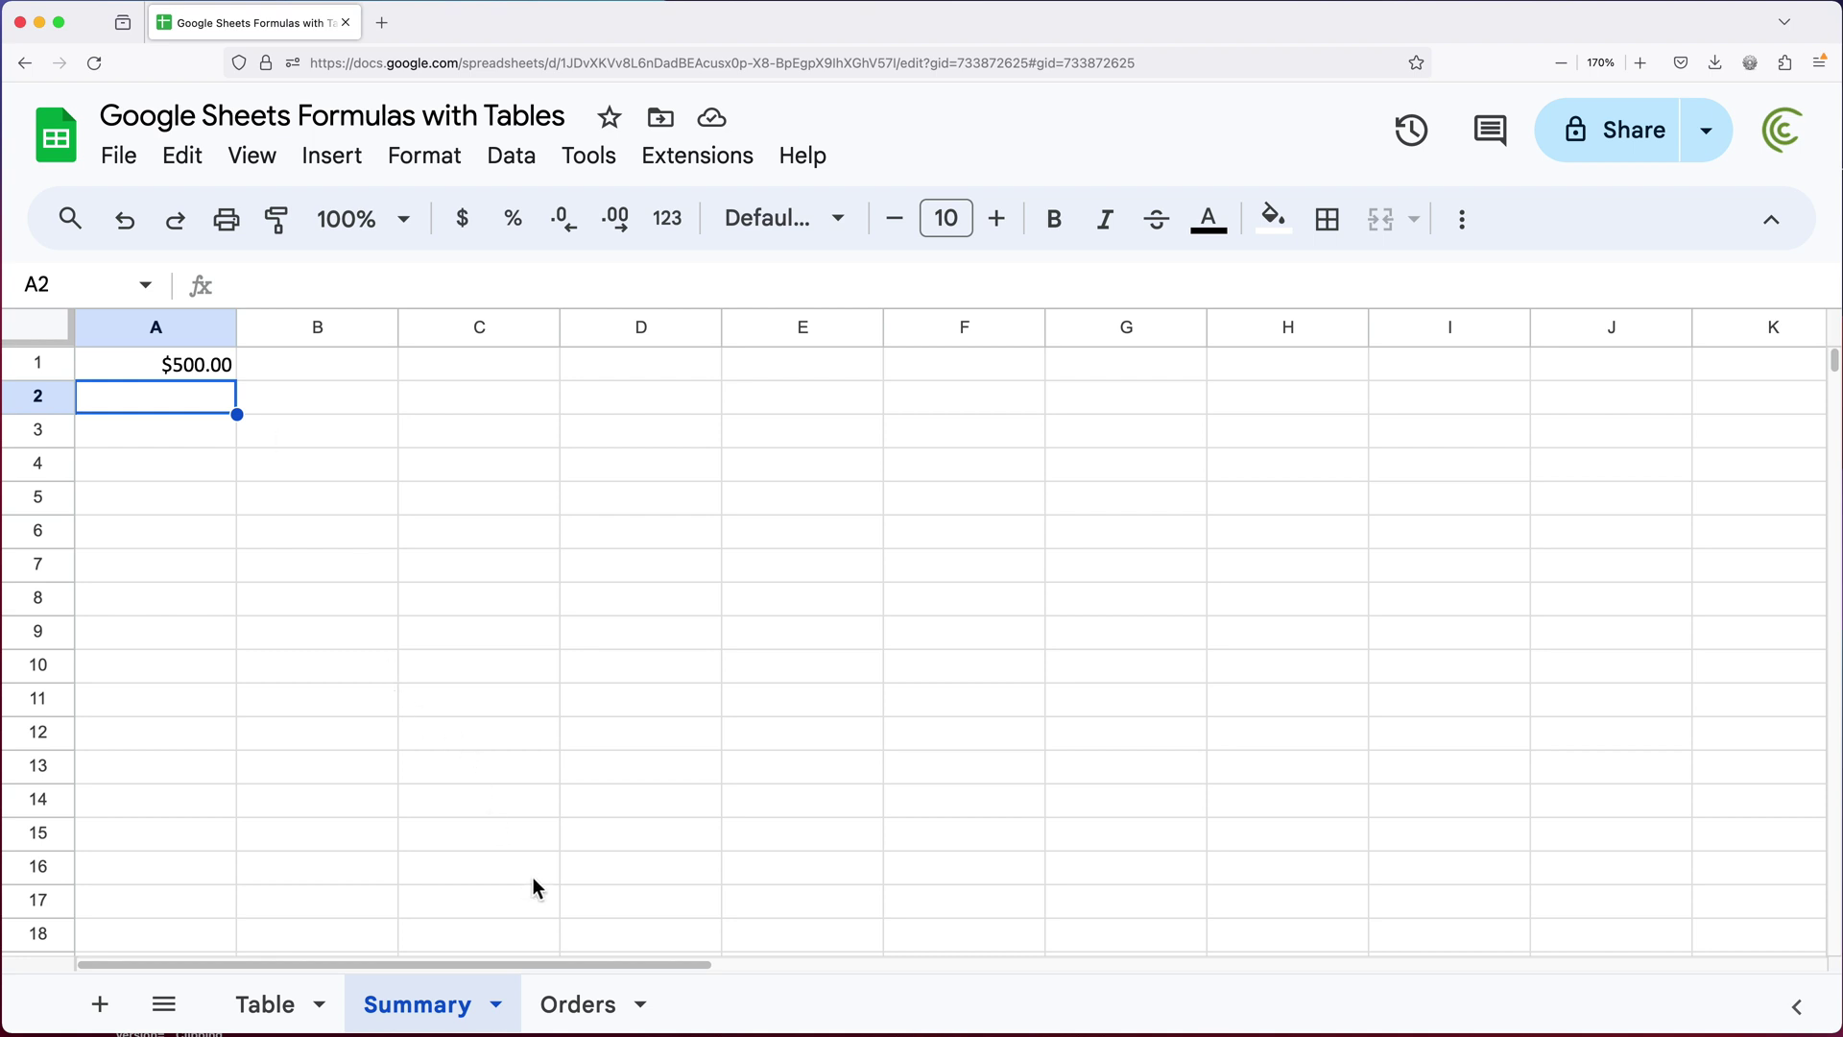
# Convert the orders data in A1:J16 of the Orders sheet to a table and dismiss the frozen-header notice
pyautogui.click(582, 1008)
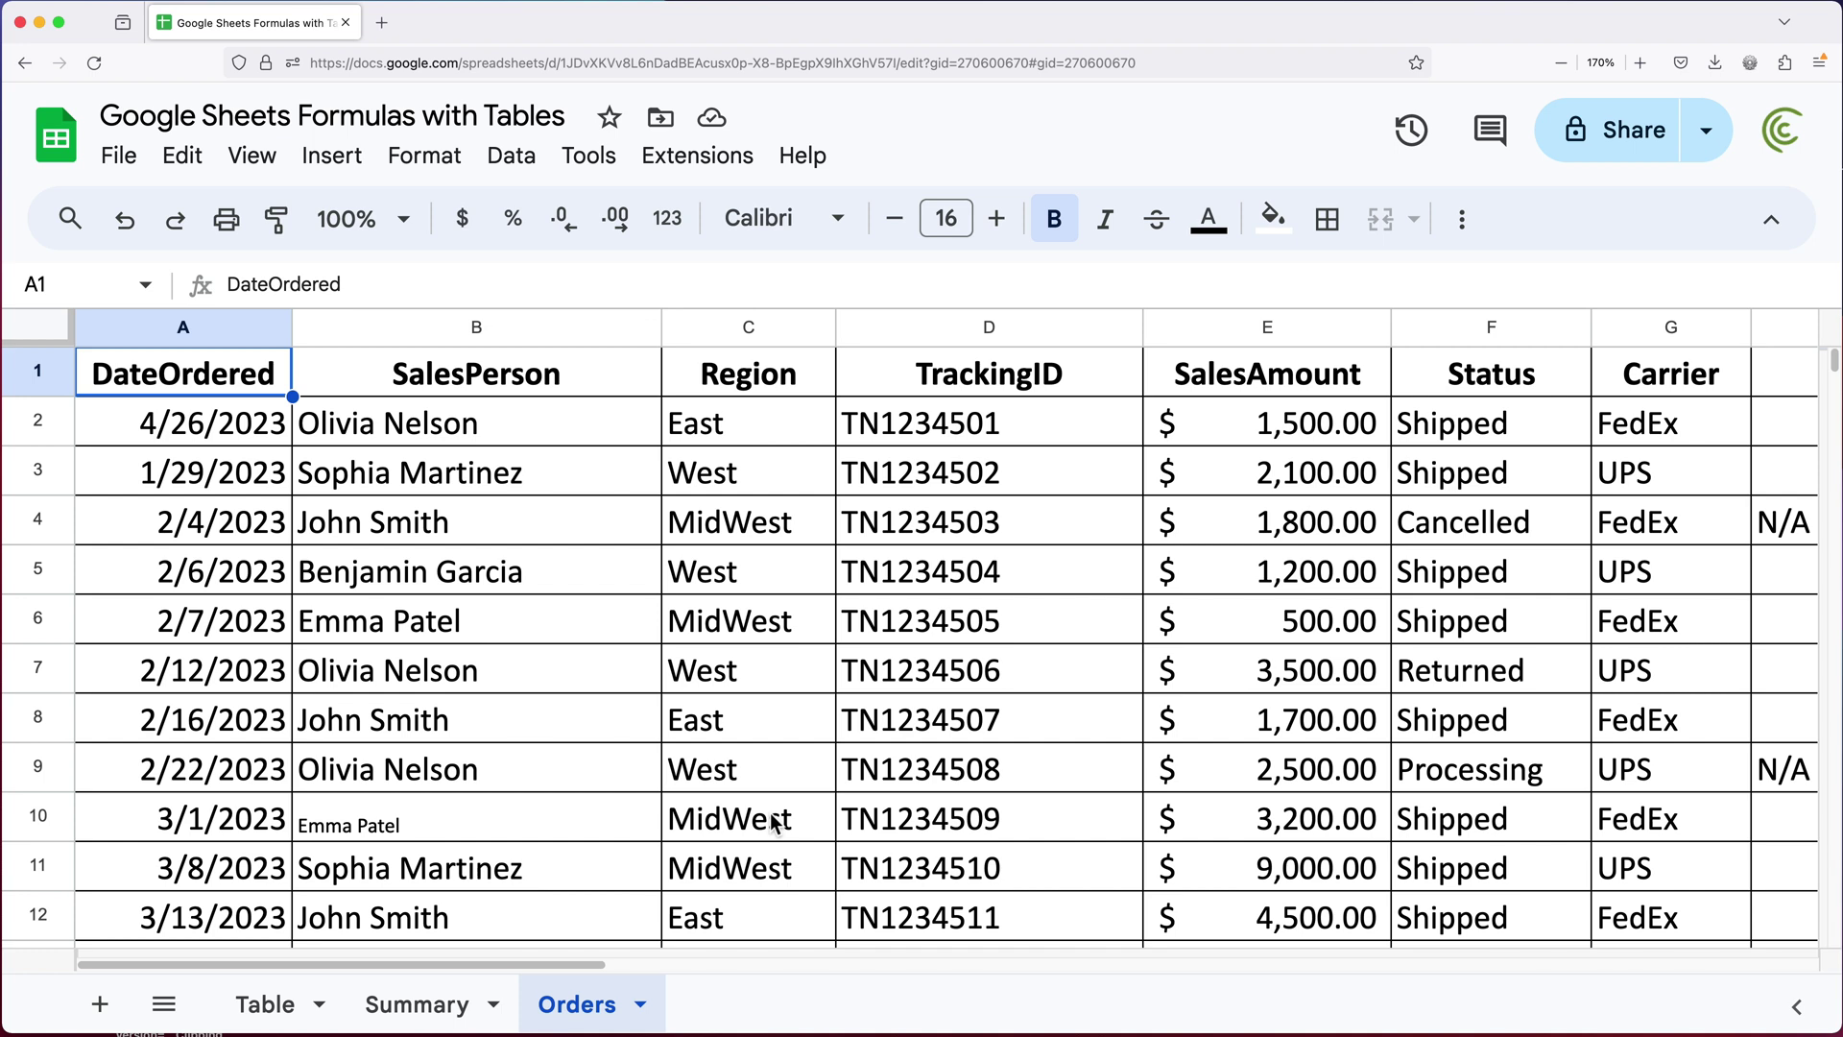
pyautogui.press('super+minus')
pyautogui.press('super+minus')
pyautogui.press('super+minus')
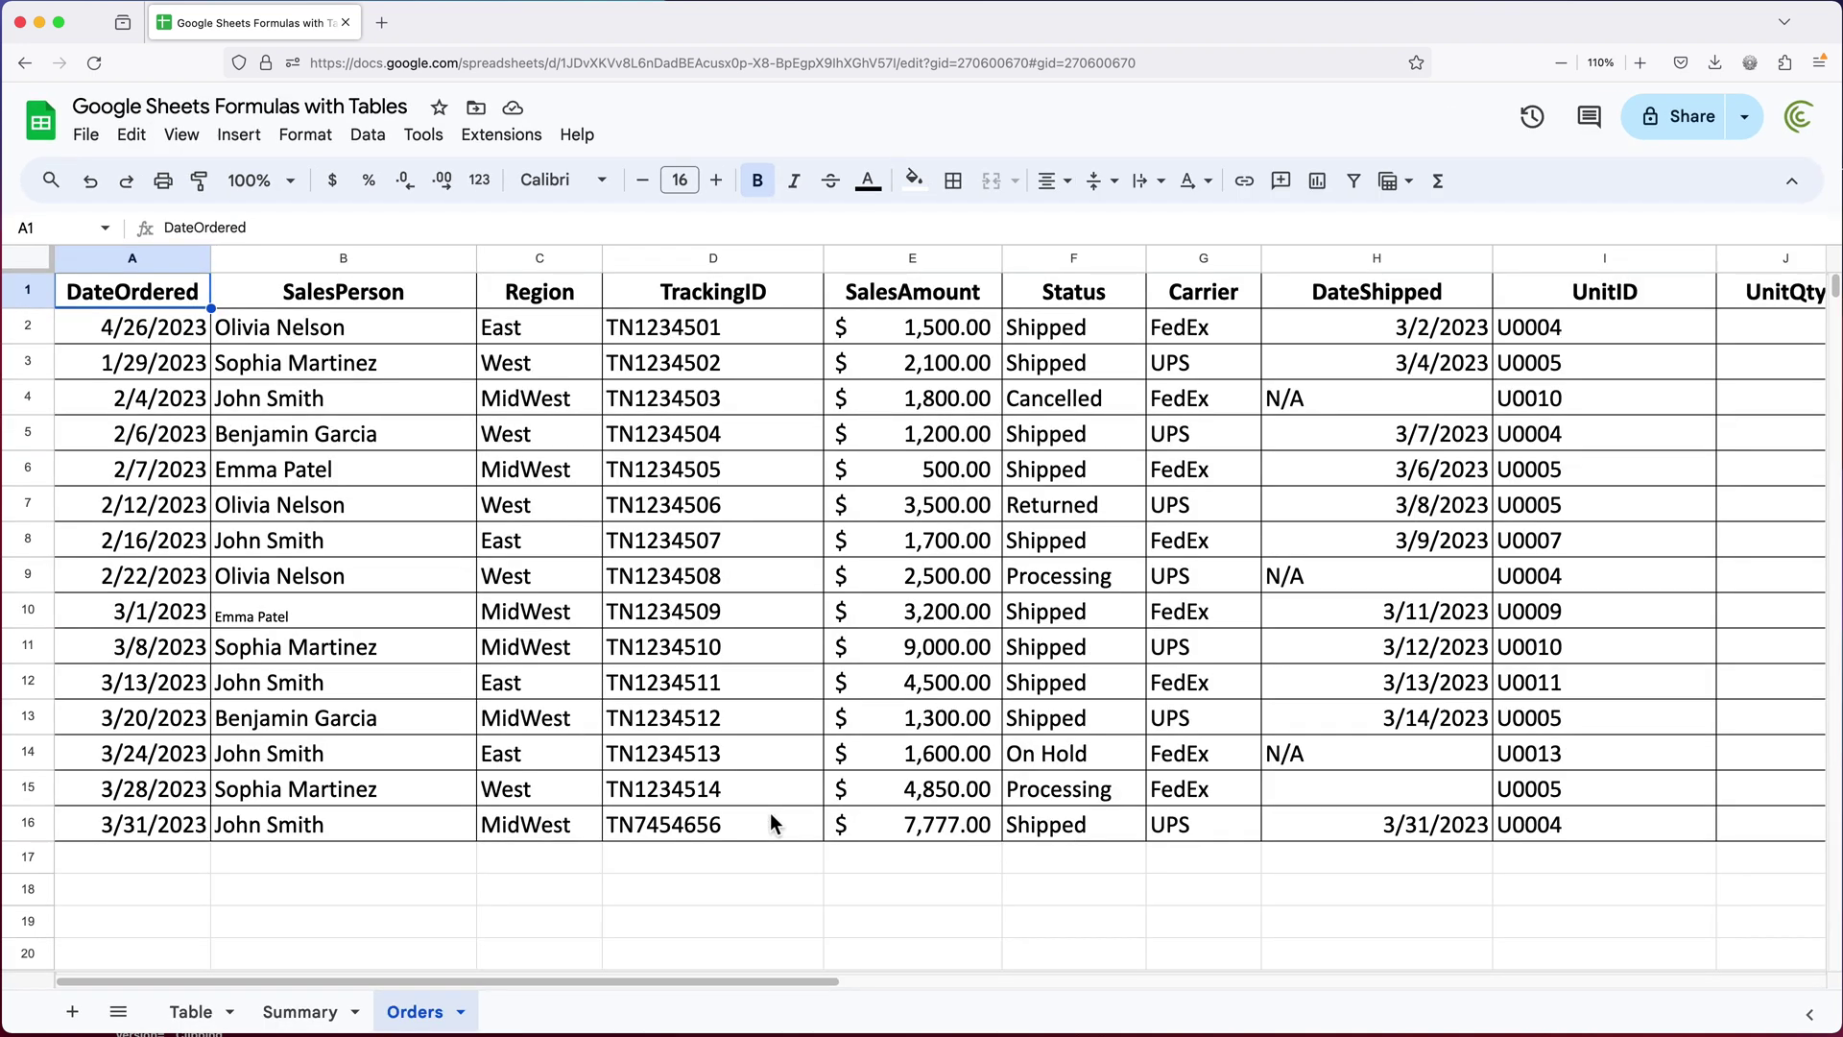
pyautogui.press('super+minus')
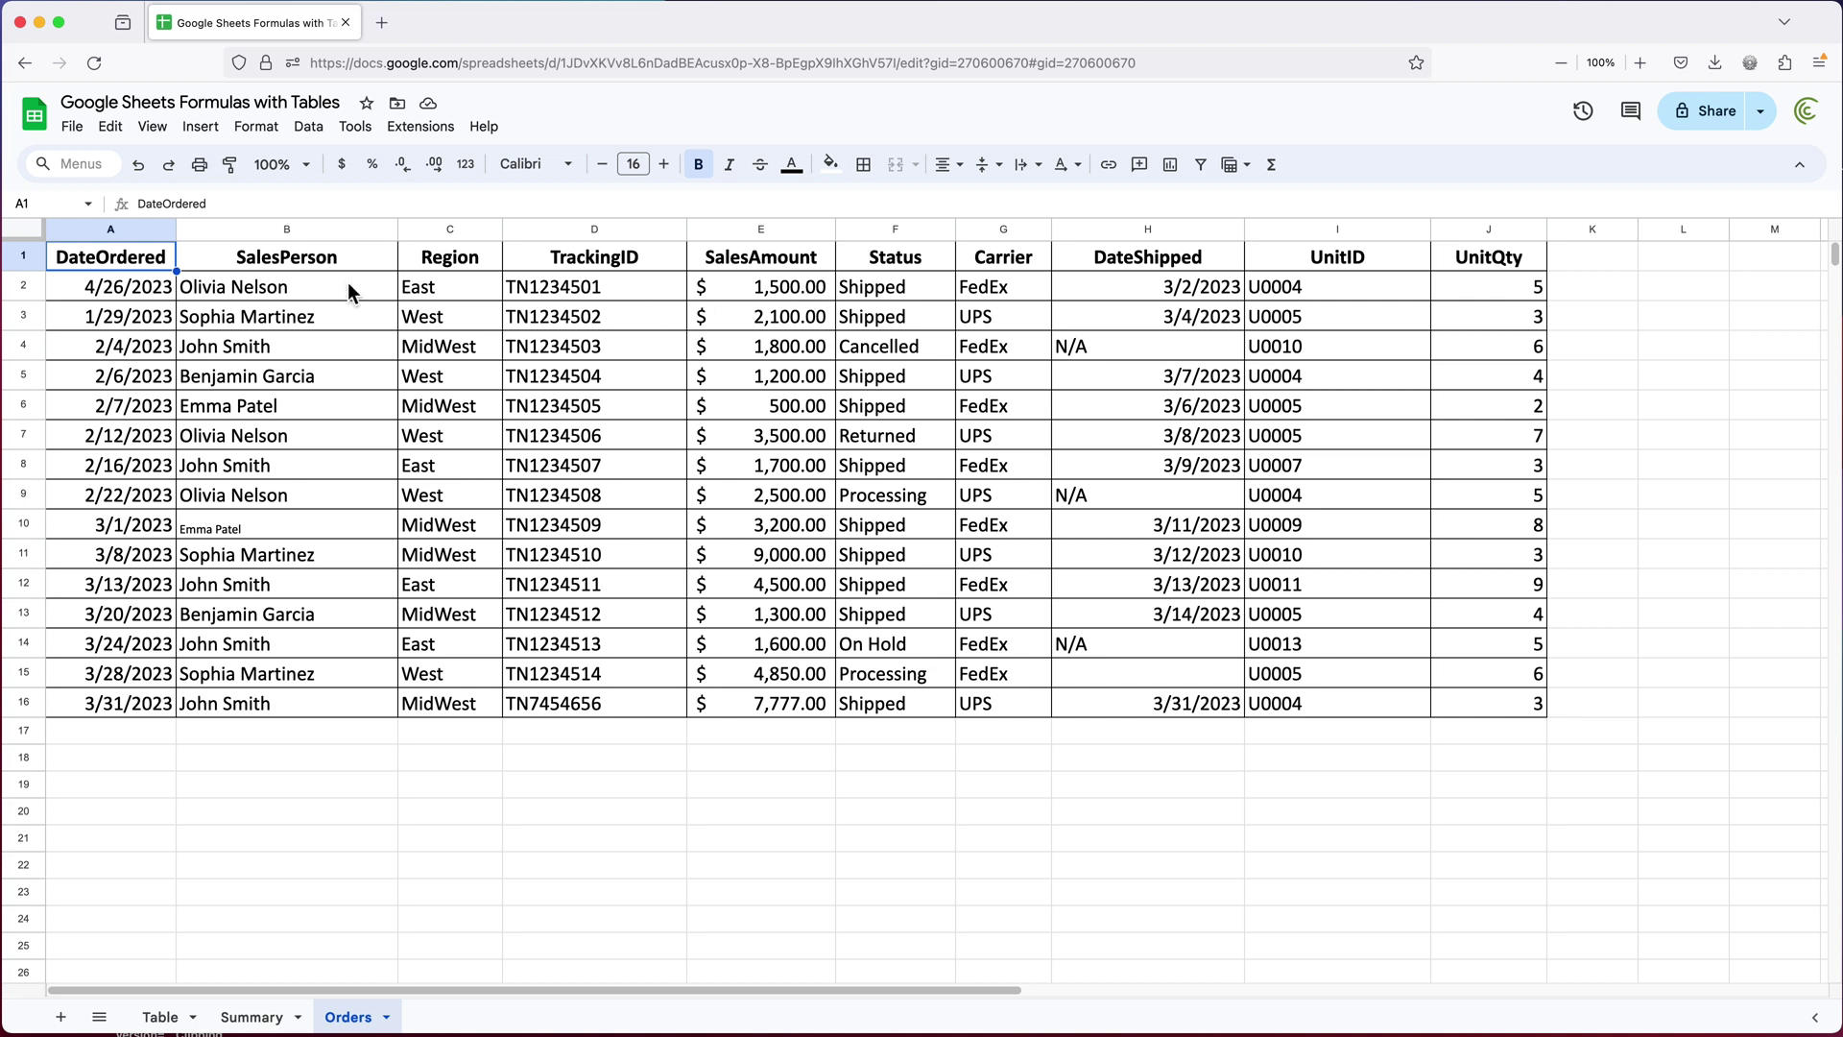
pyautogui.moveTo(123, 261); pyautogui.dragTo(1495, 704)
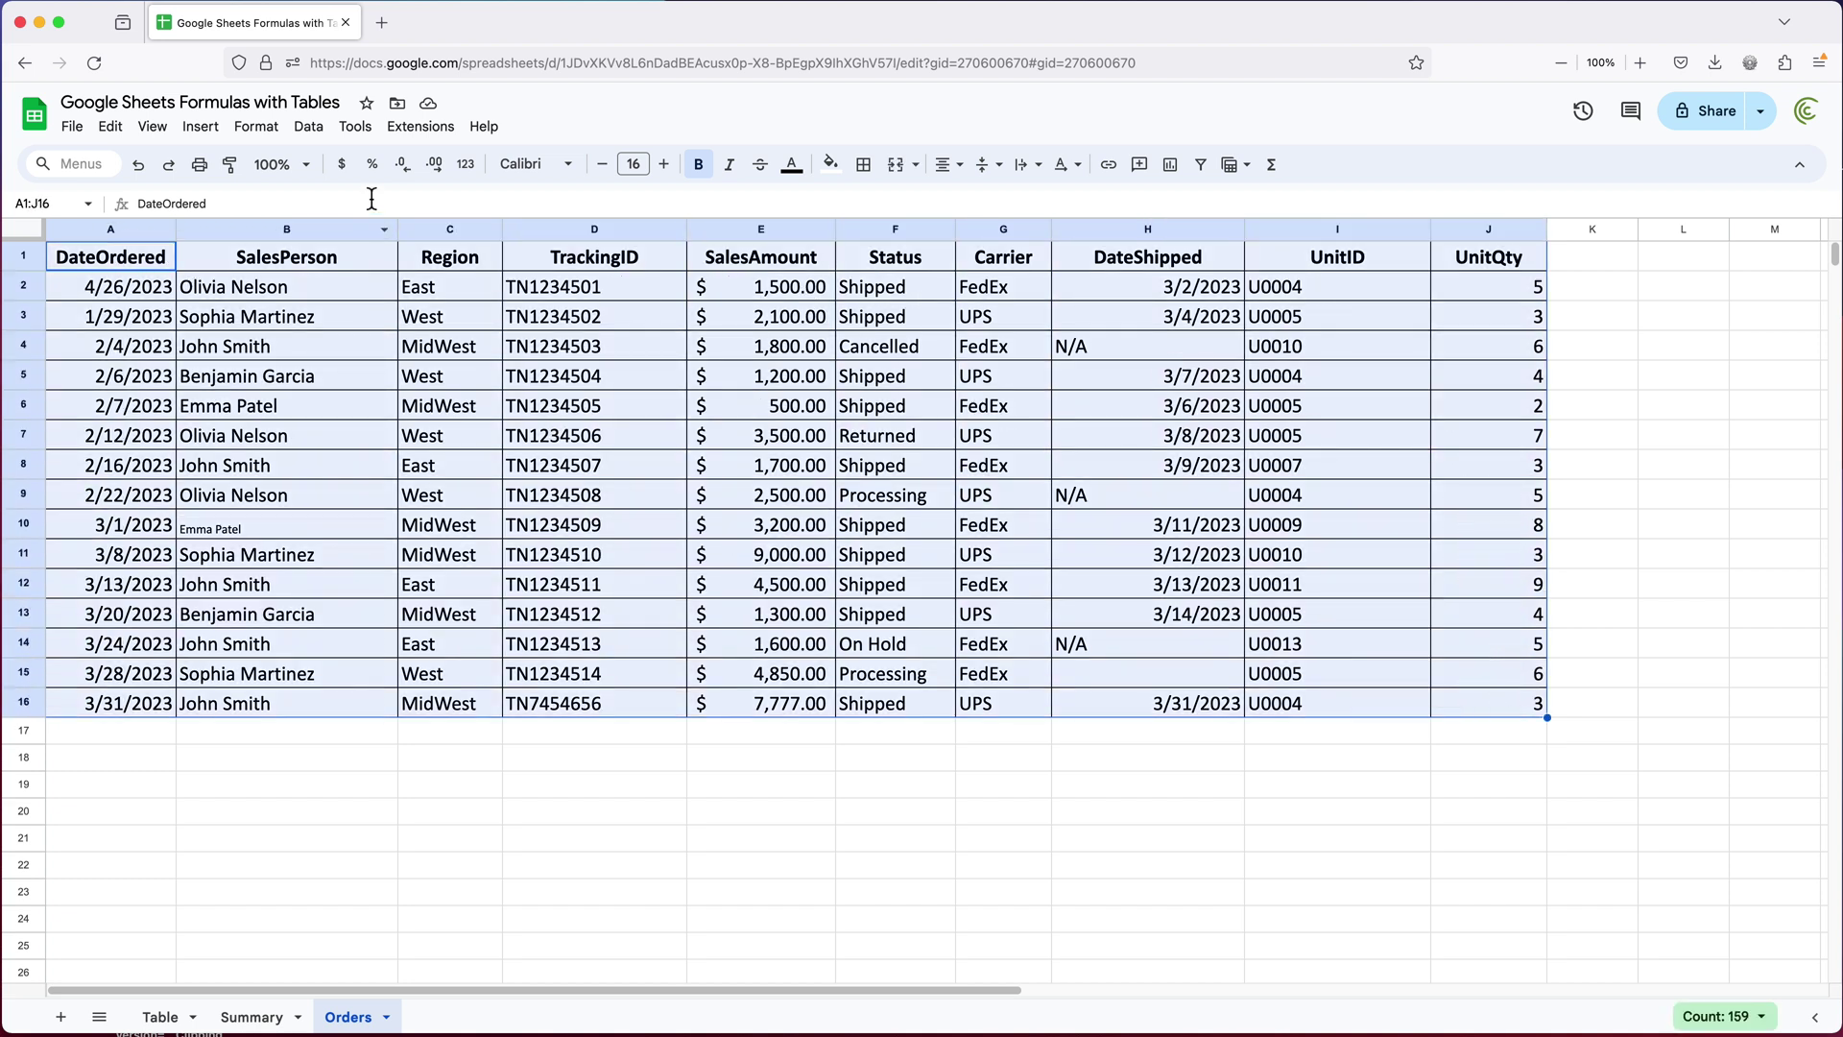
pyautogui.click(276, 136)
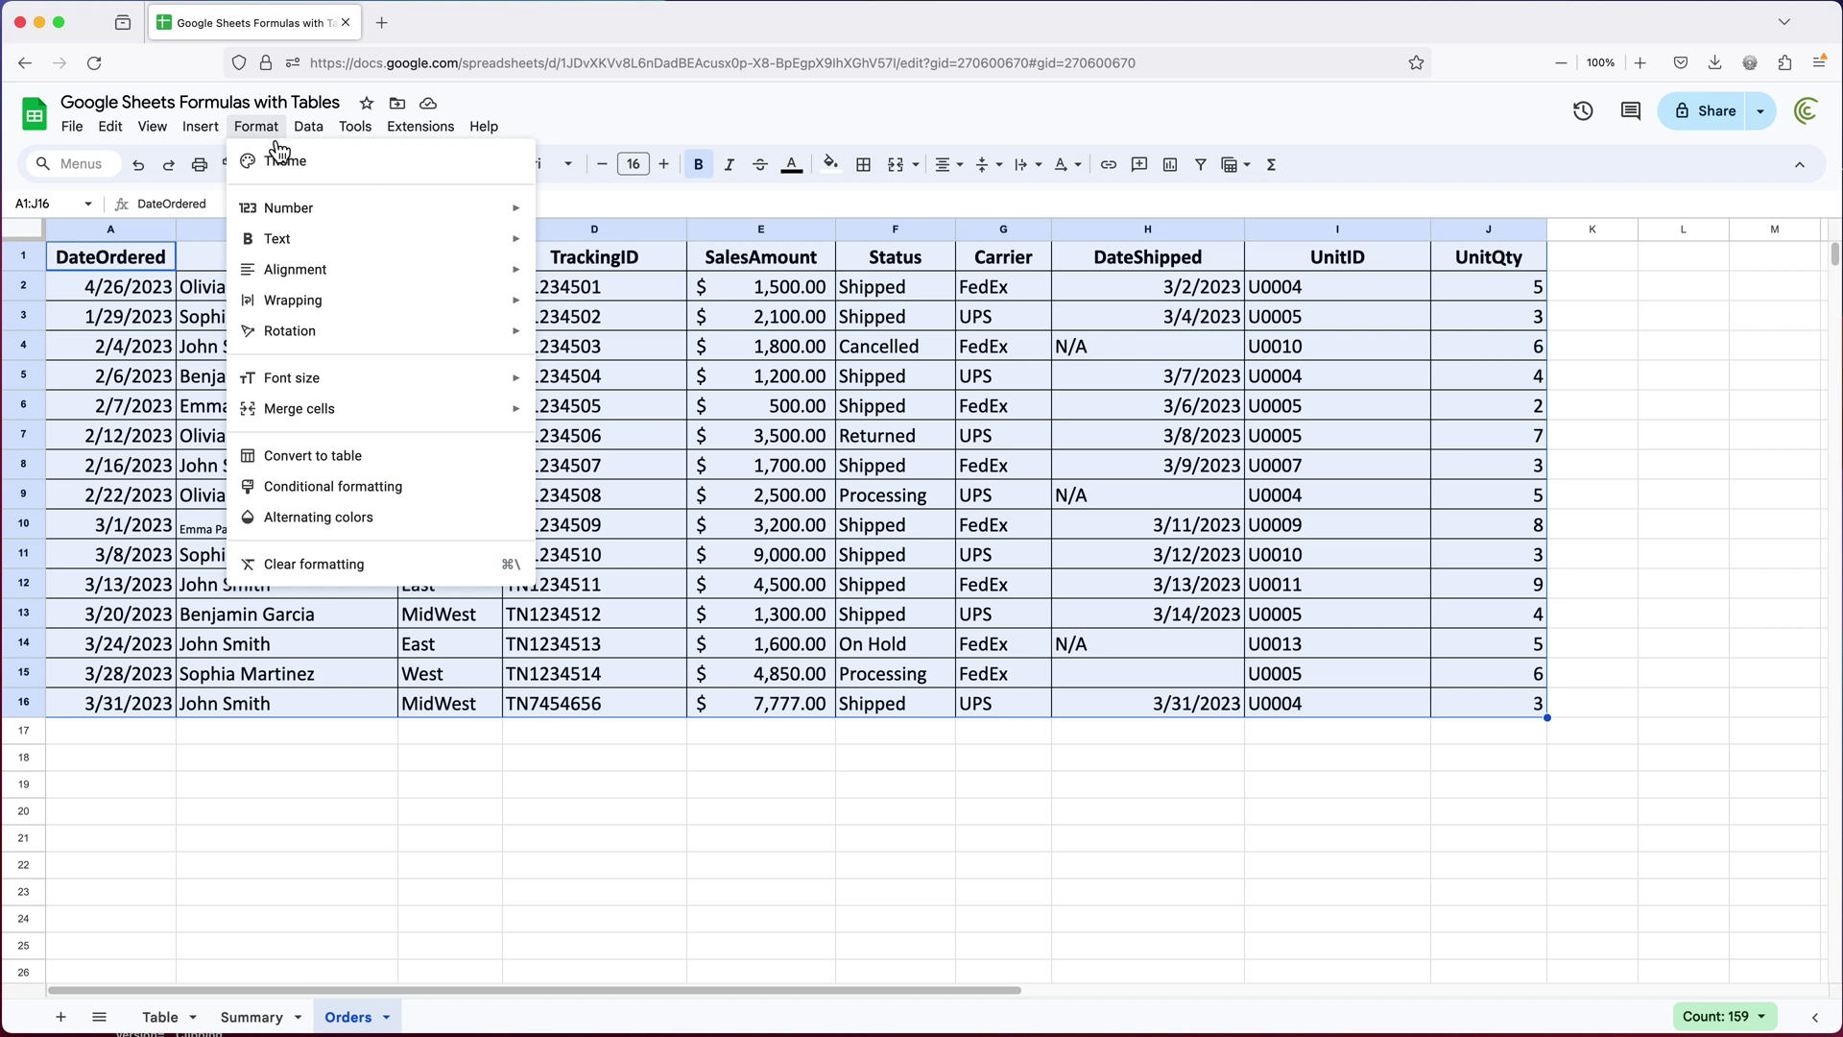
pyautogui.click(327, 465)
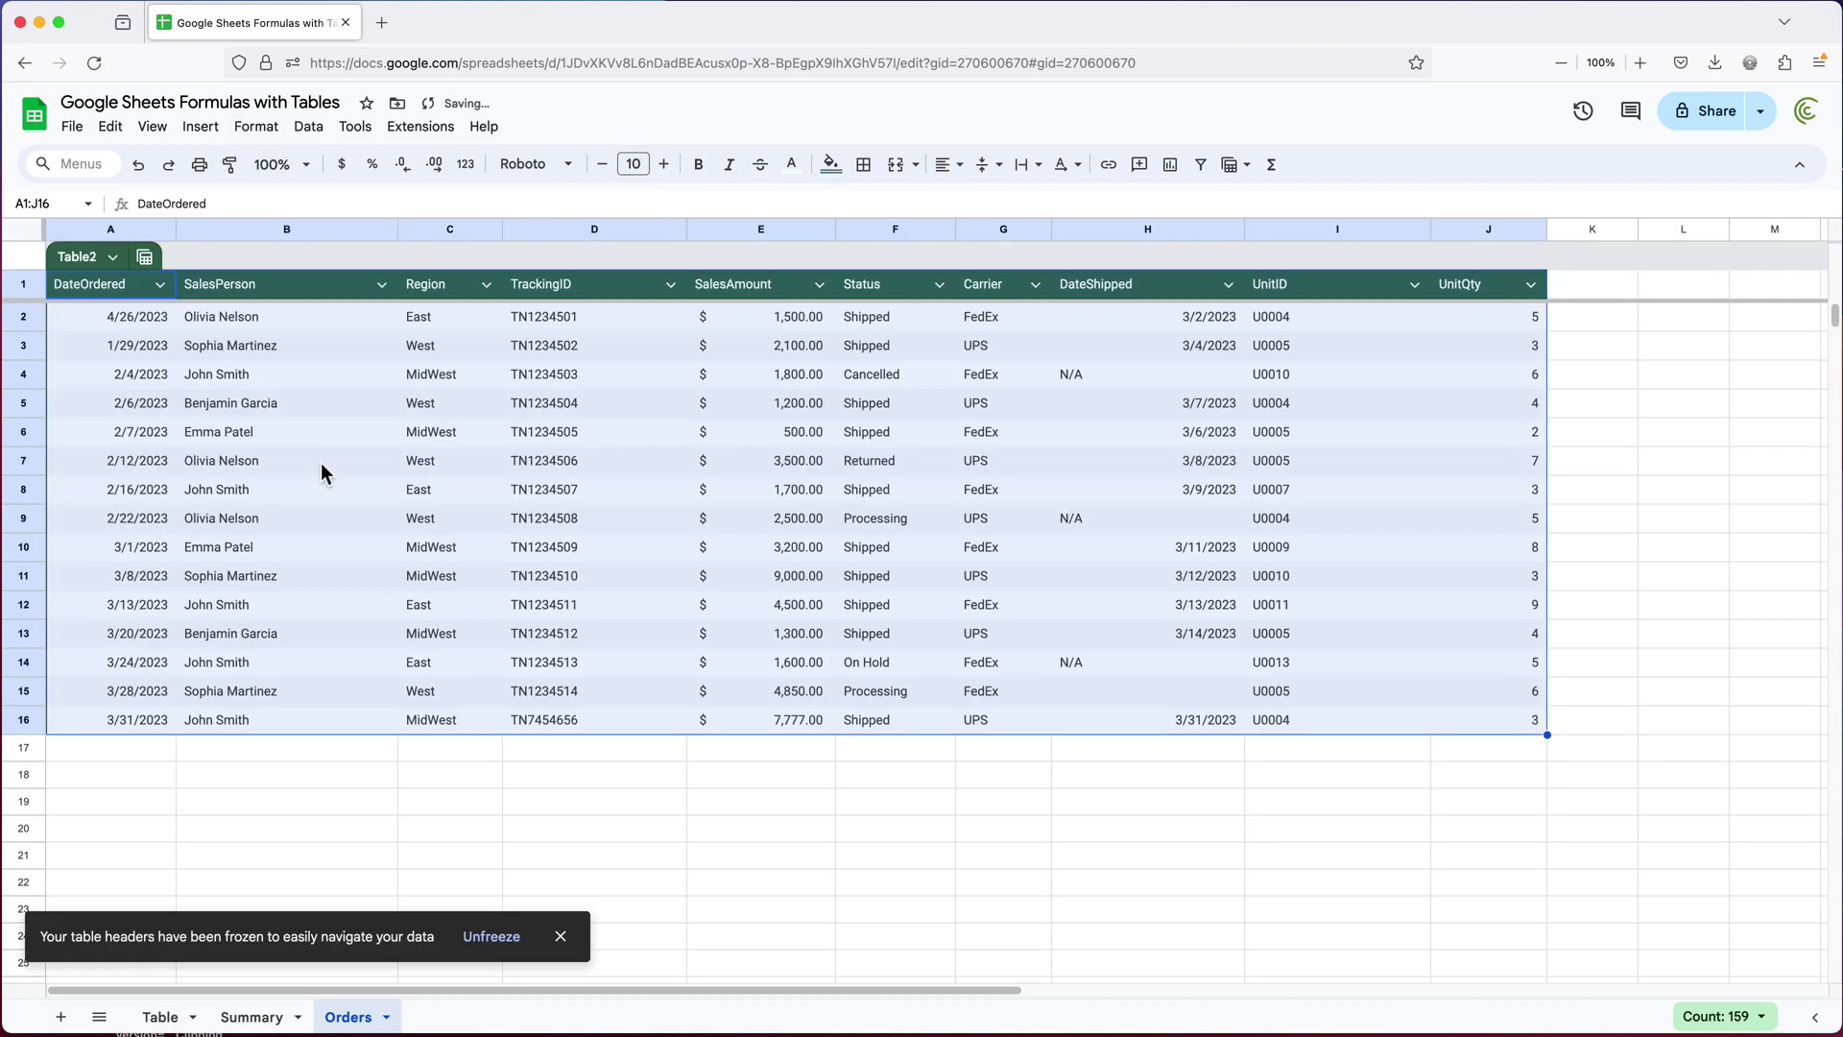
pyautogui.click(572, 949)
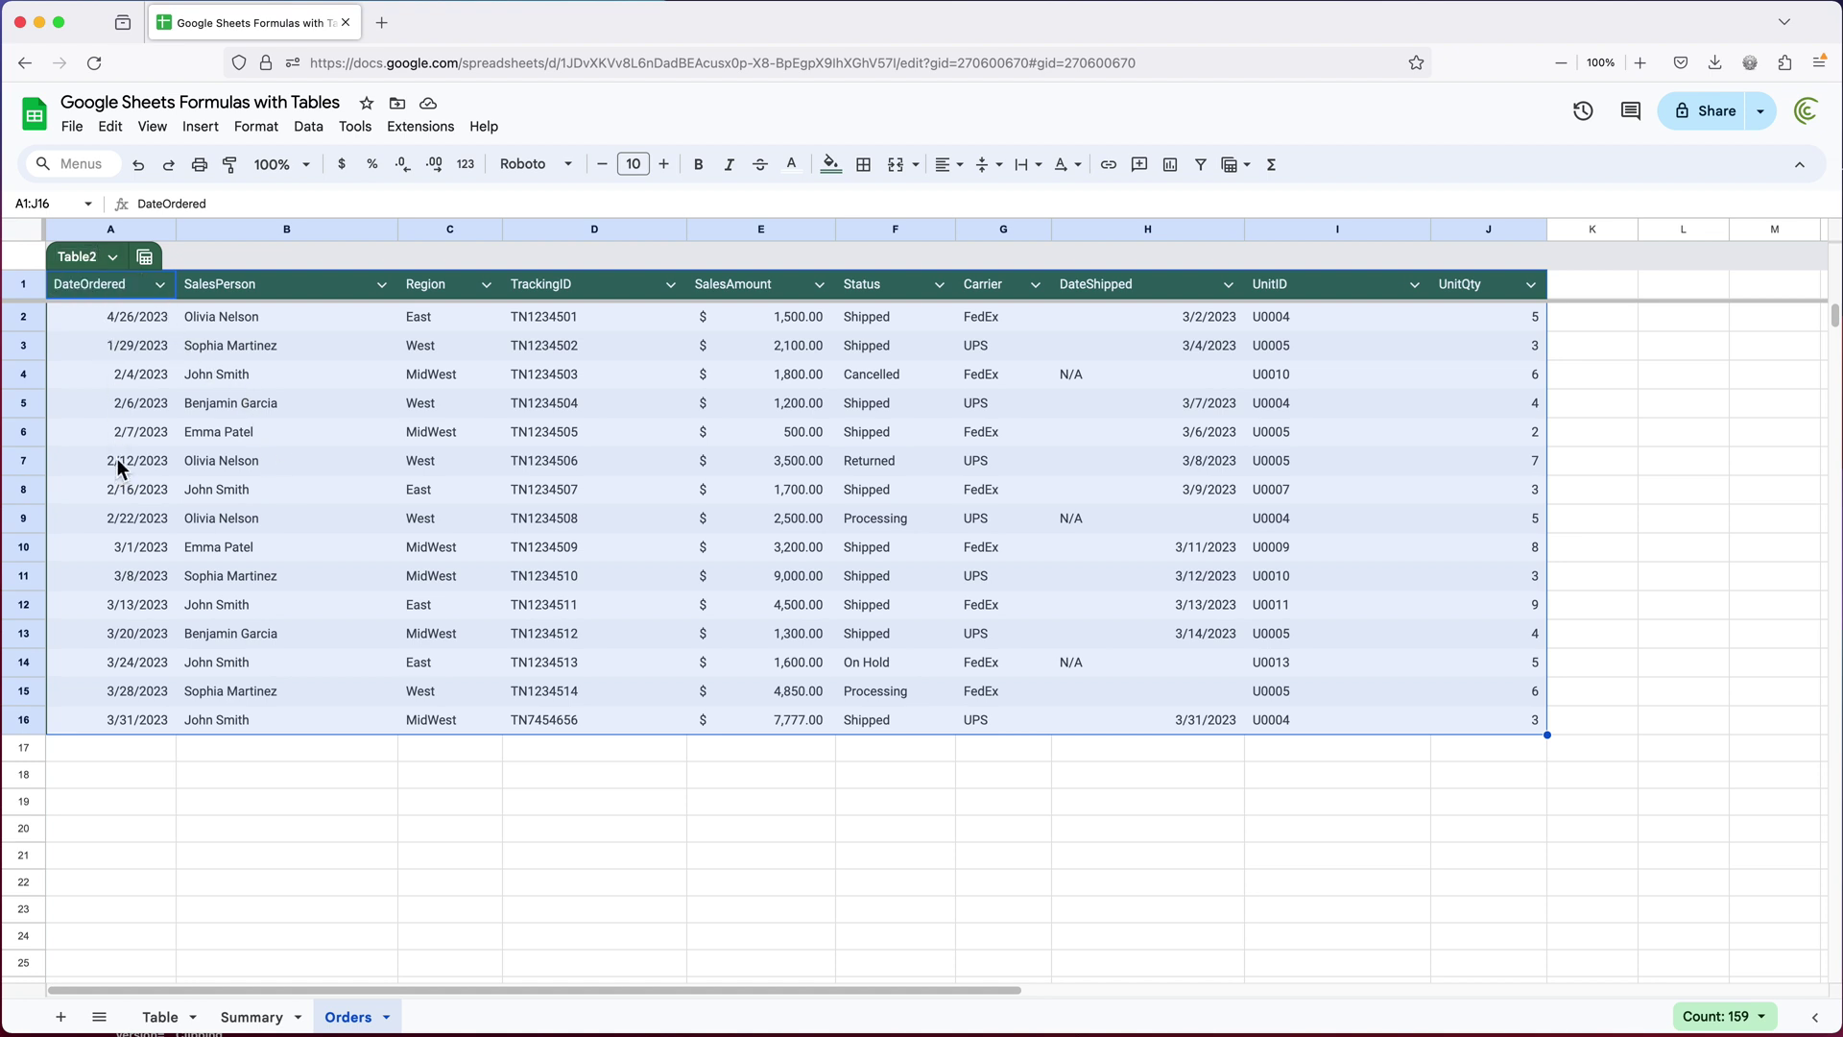
# Rename the table on the Orders sheet as ordersdata and open its table options
pyautogui.click(99, 262)
pyautogui.press('BackSpace')
pyautogui.press('BackSpace')
pyautogui.press('BackSpace')
pyautogui.press('BackSpace')
pyautogui.press('BackSpace')
pyautogui.press('BackSpace')
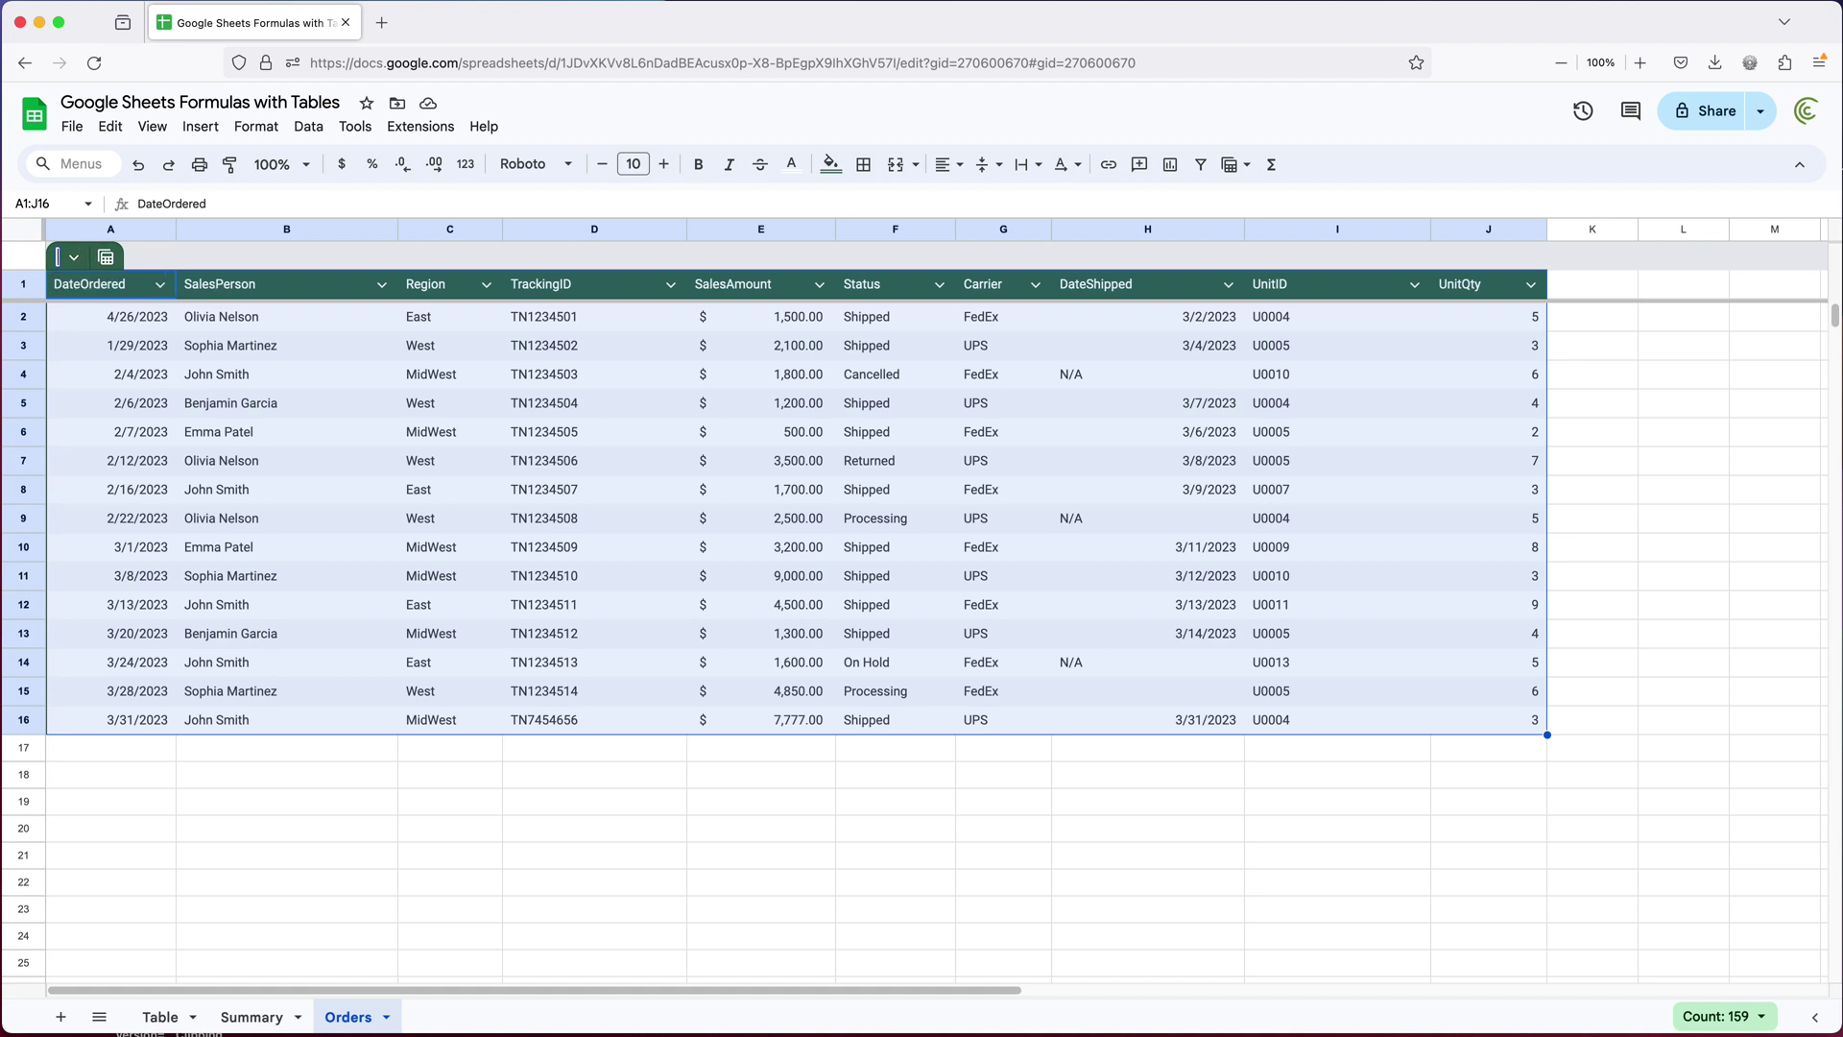
pyautogui.write('ordersdata')
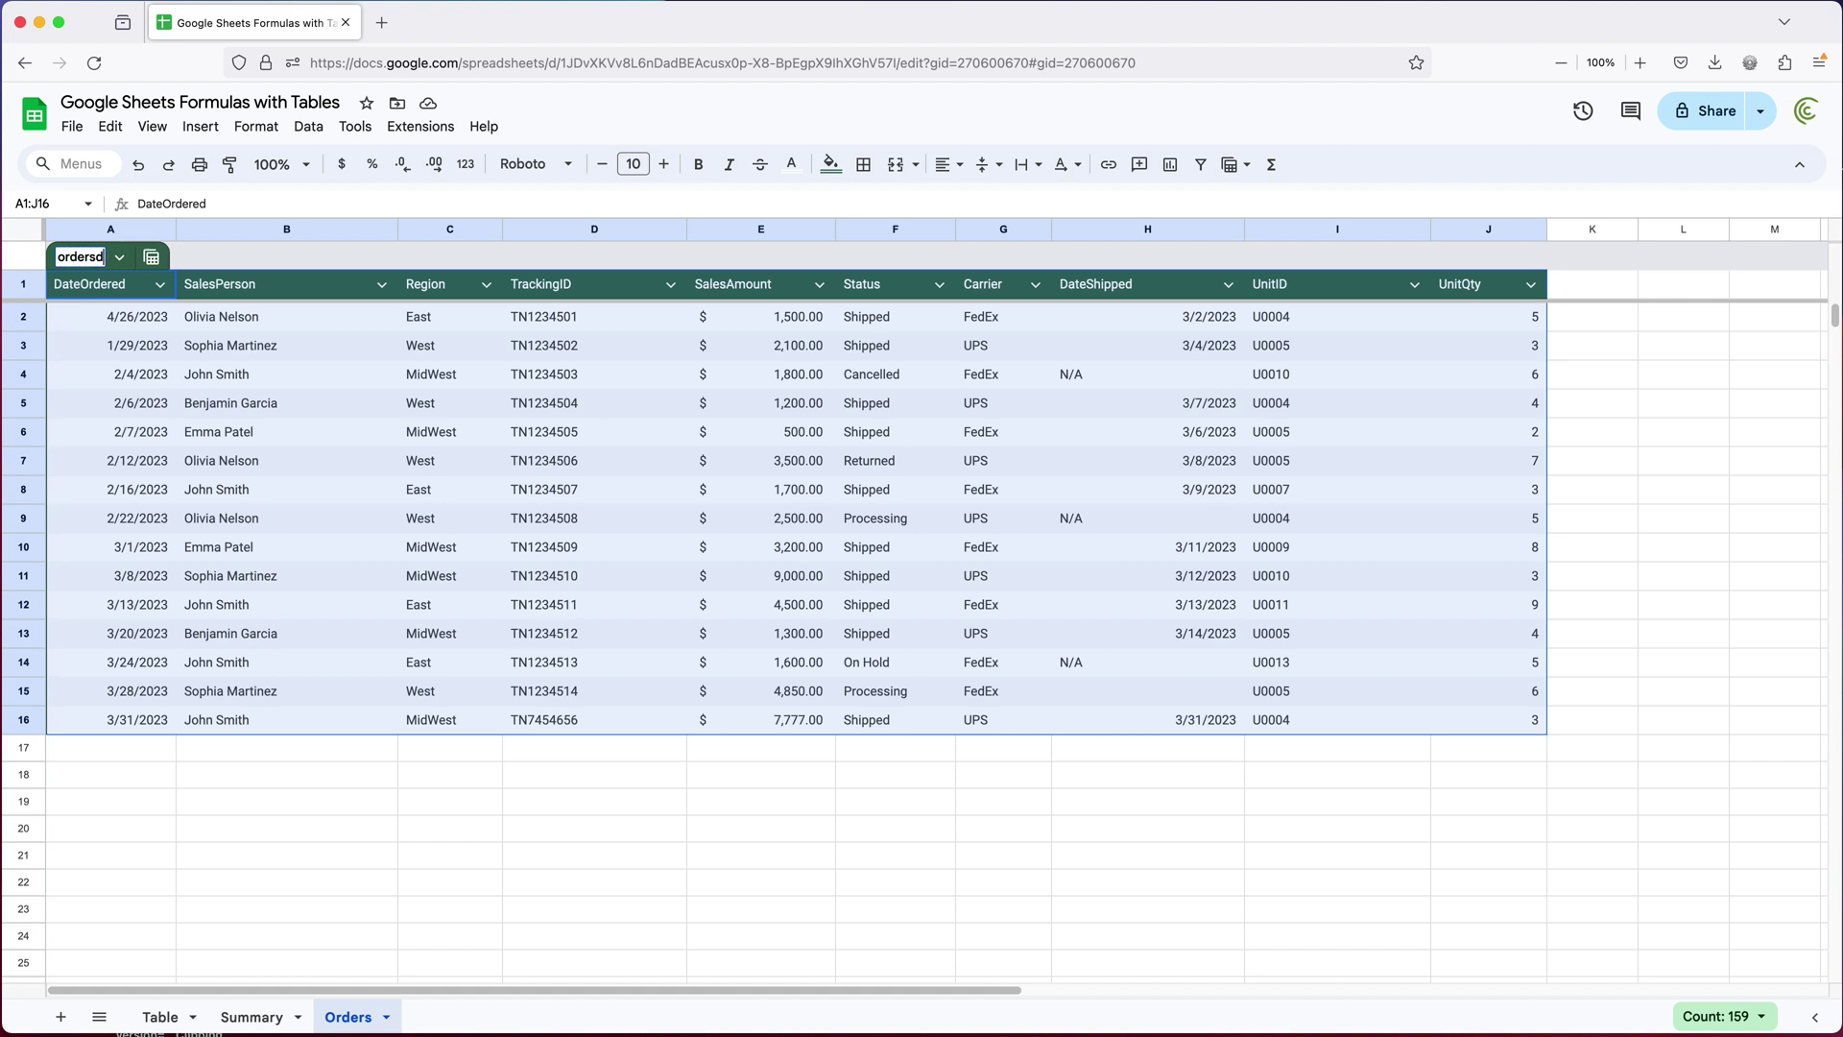
pyautogui.click(138, 256)
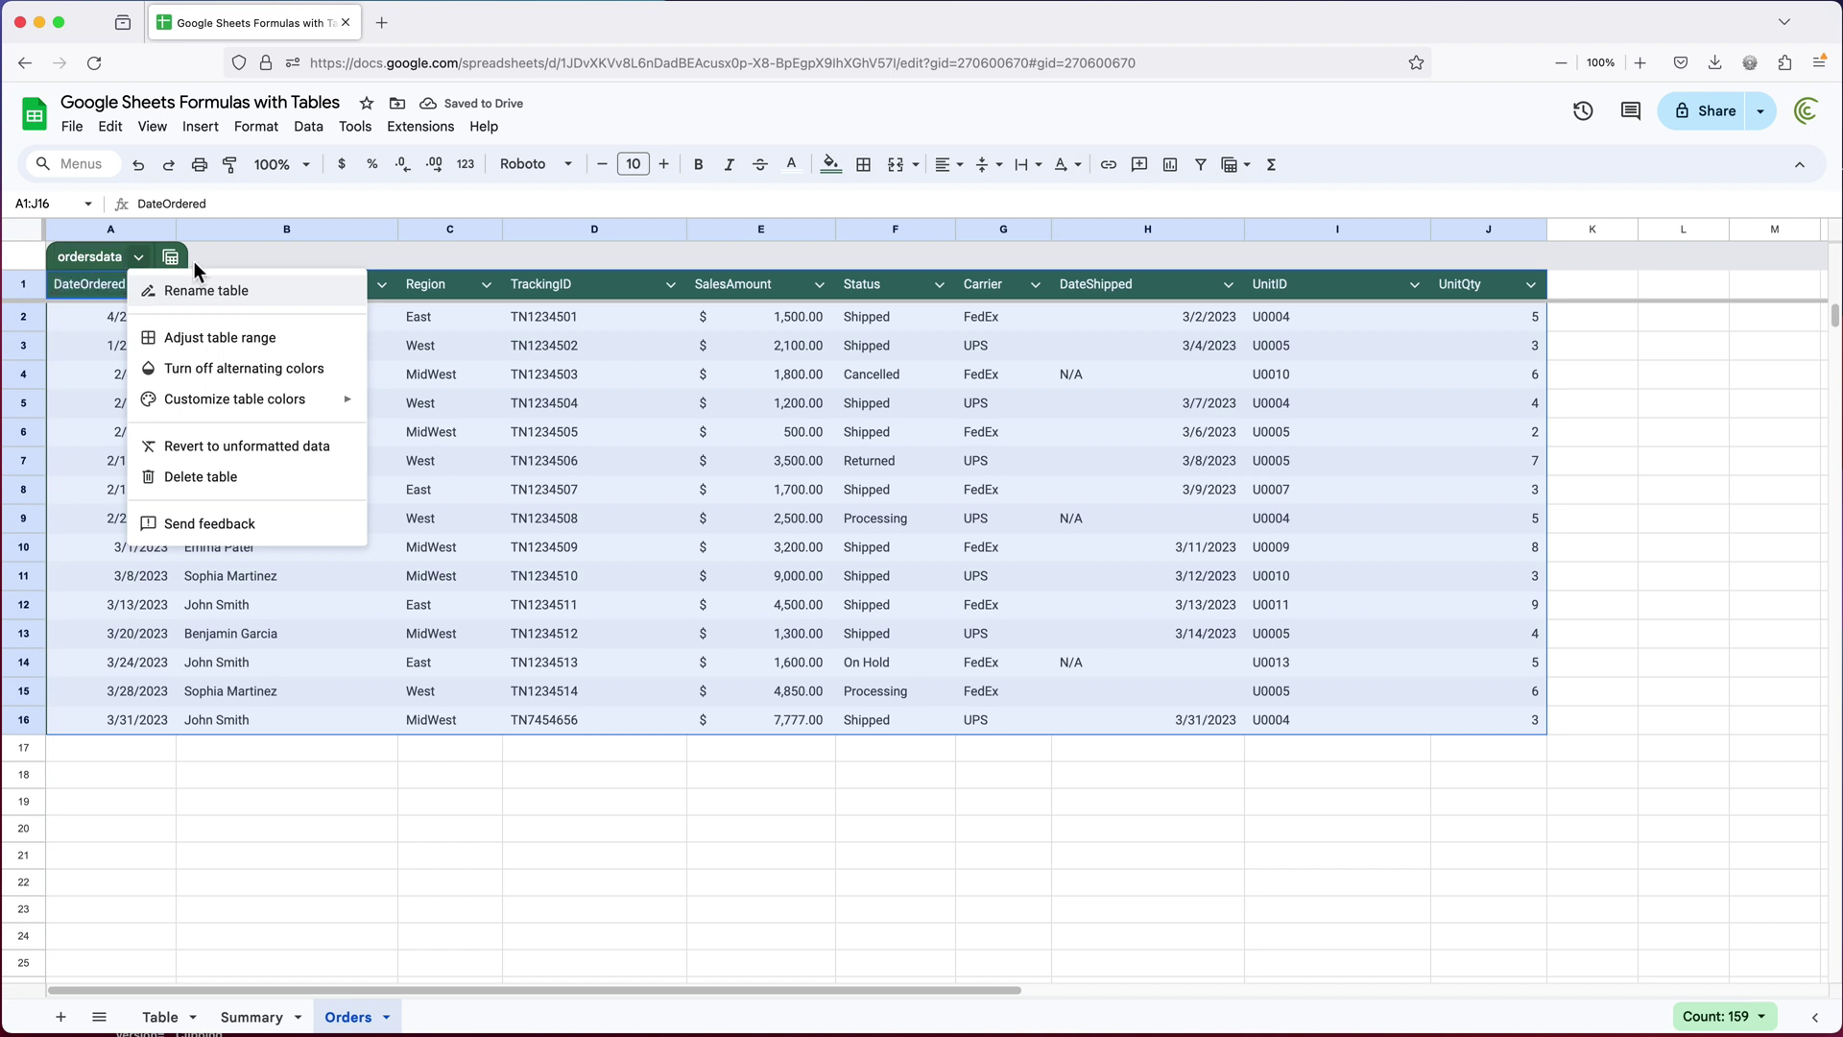
# Enter =SUM(ordersdata[SalesAmount]) in cell E20 of the Orders sheet by picking the SalesAmount values E2:E16
pyautogui.click(760, 826)
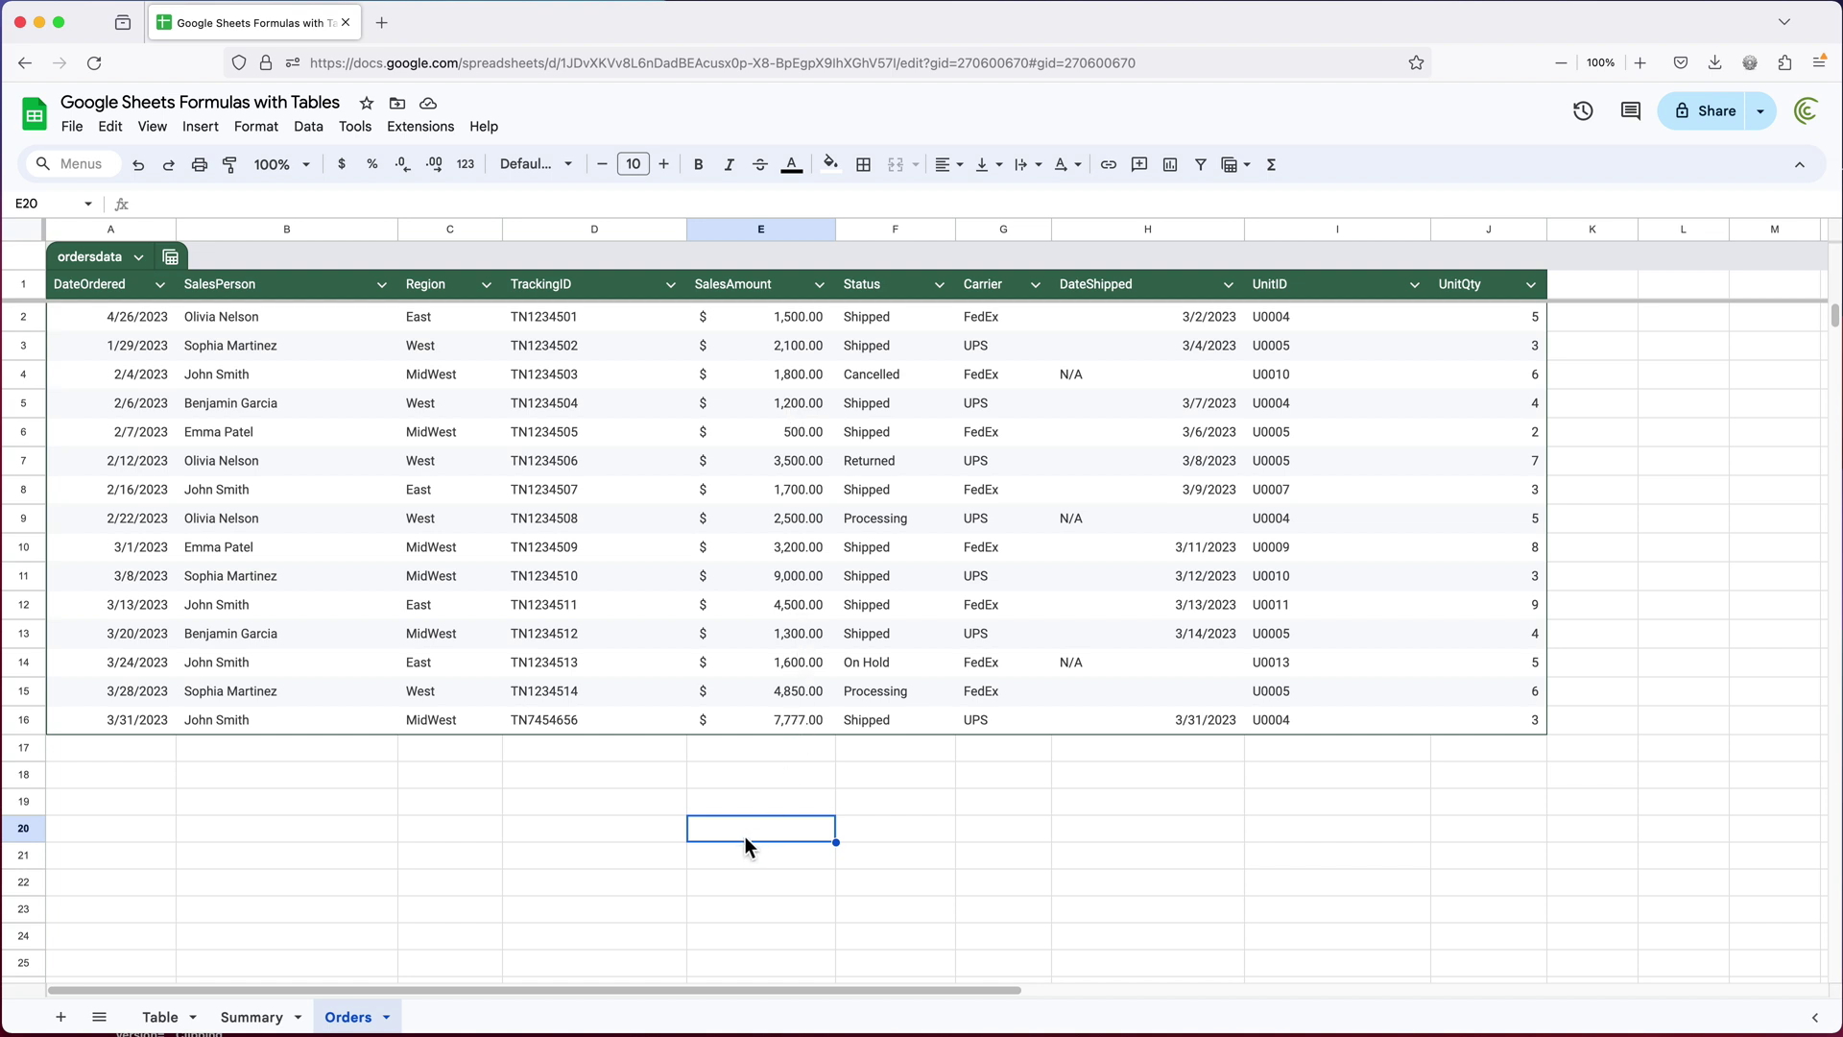
pyautogui.write('=SUM(')
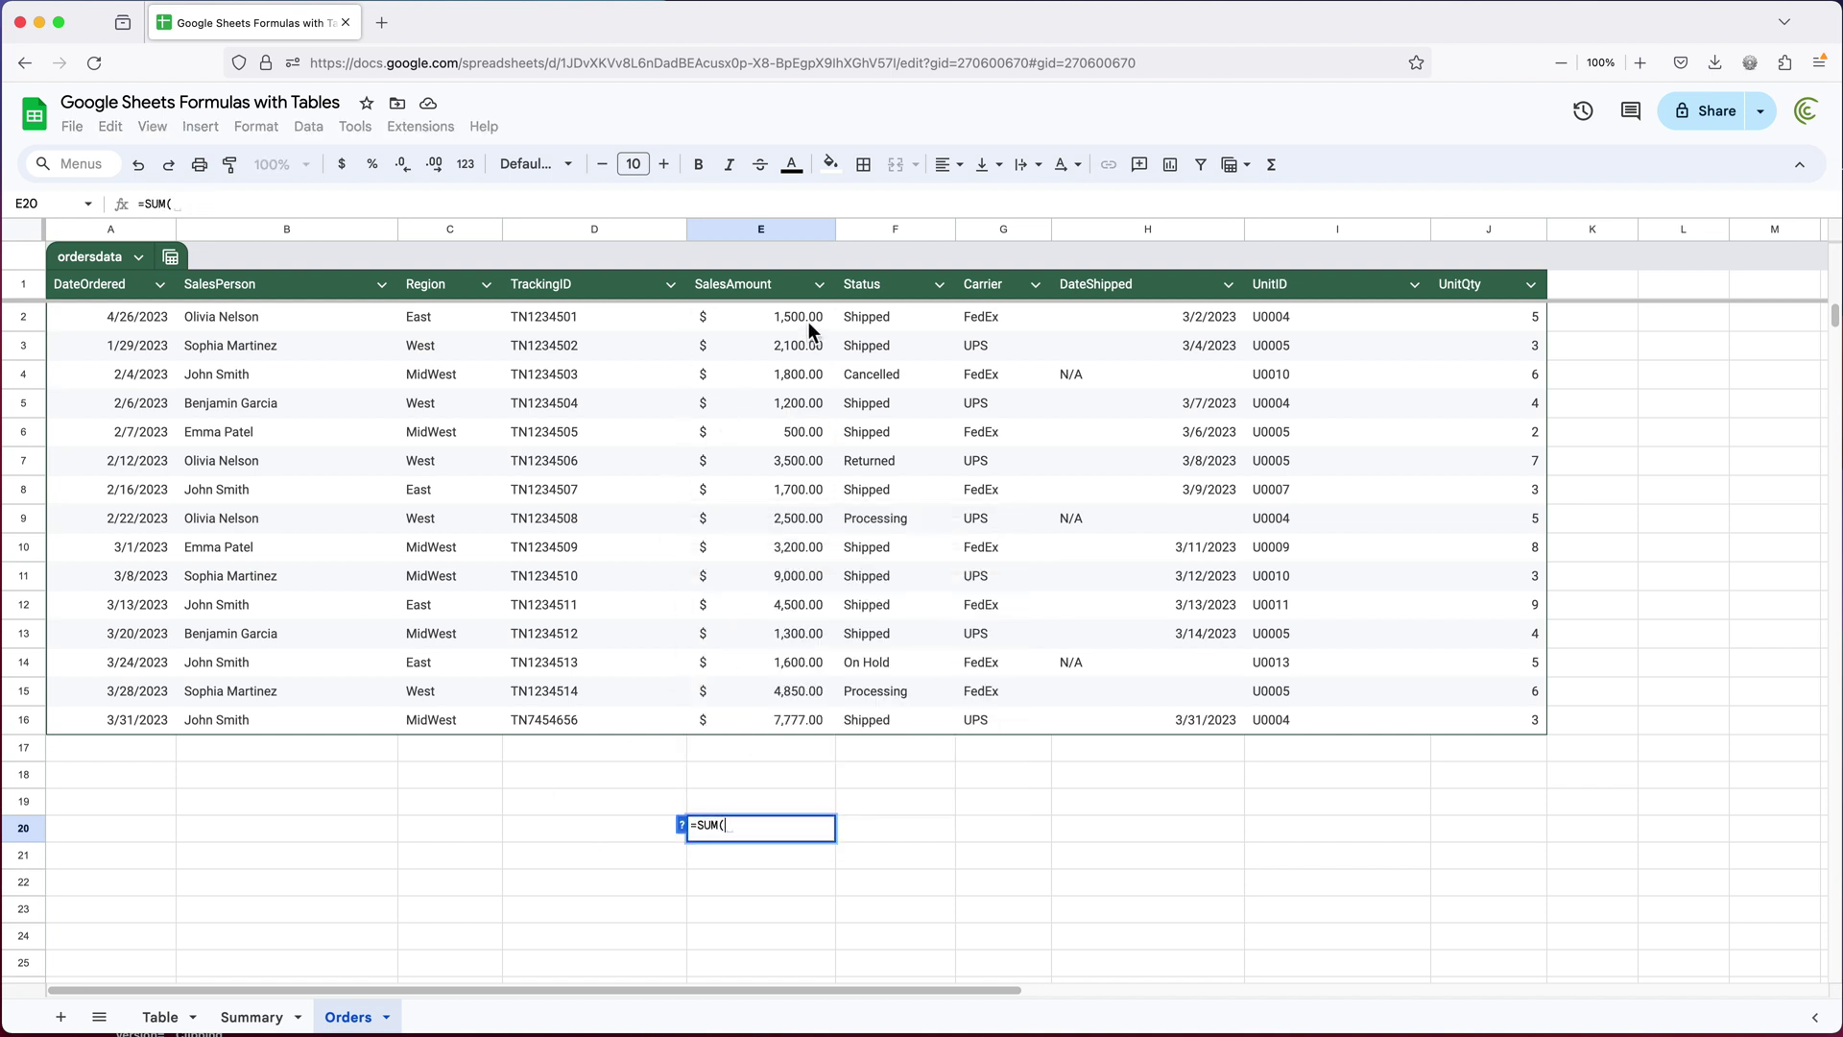
pyautogui.moveTo(815, 321); pyautogui.dragTo(782, 722)
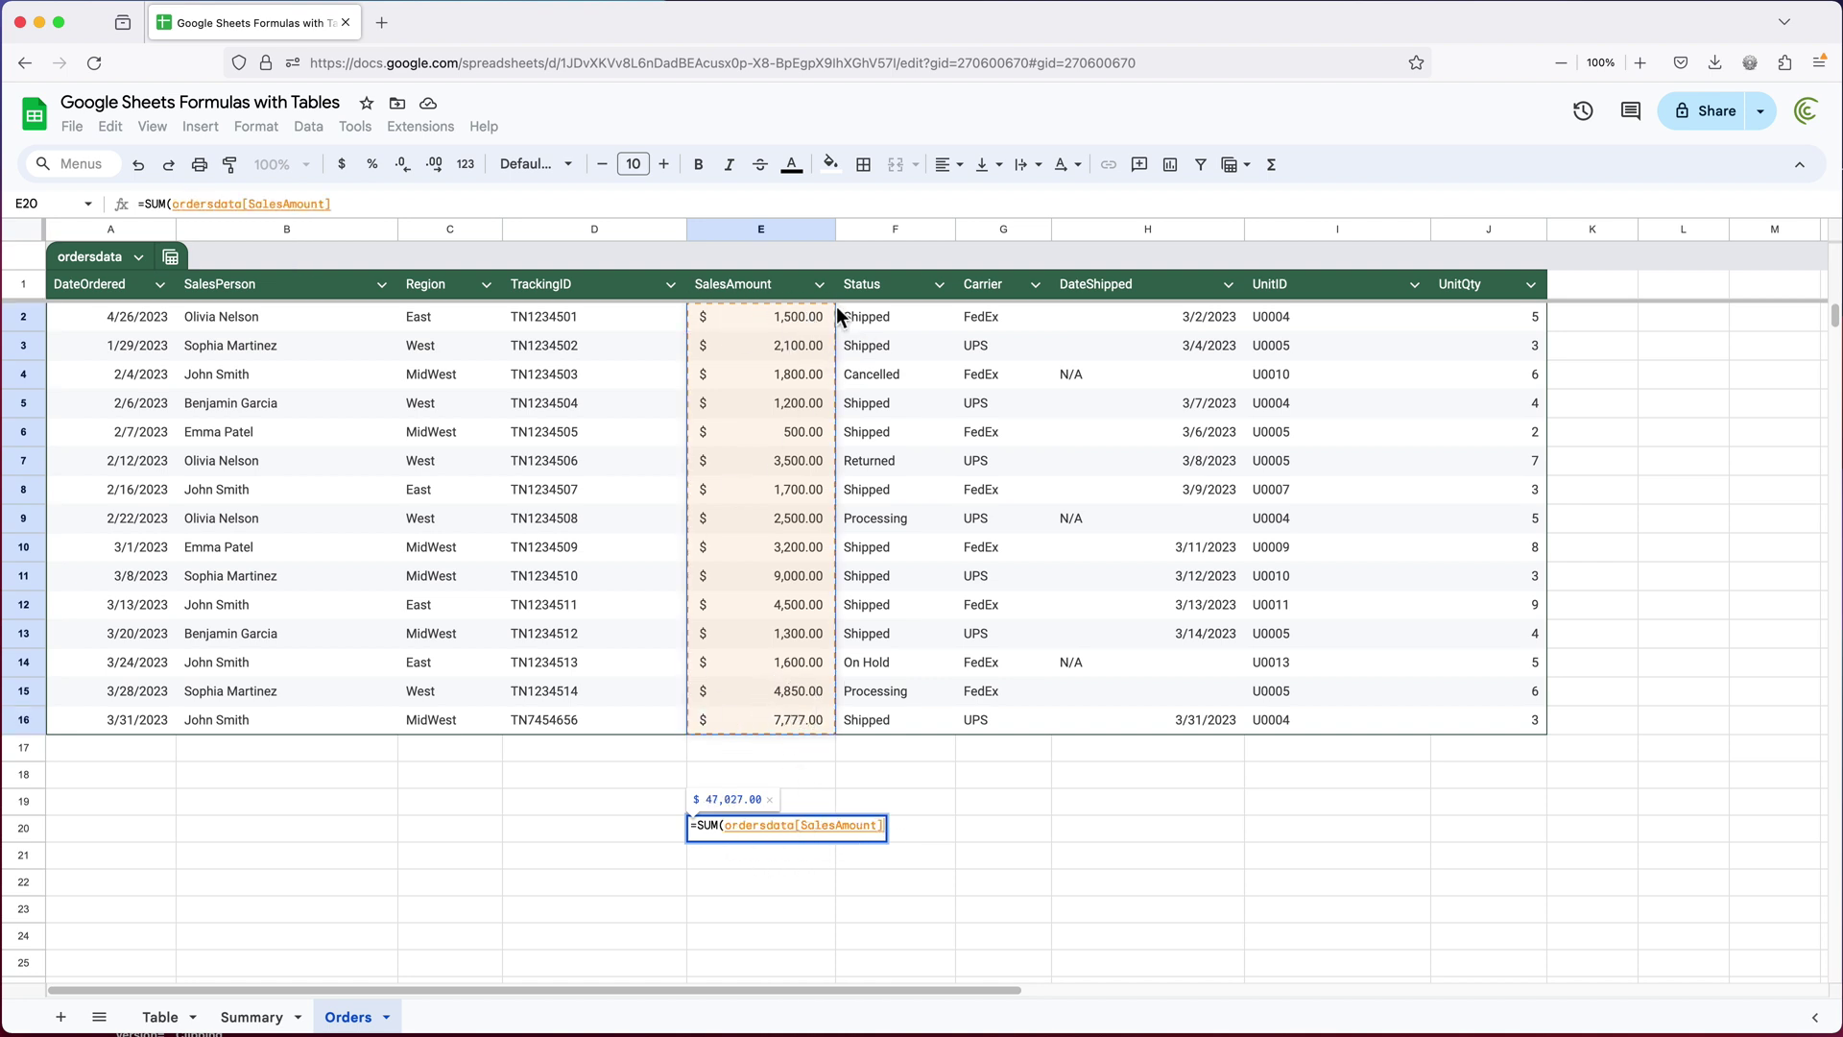
pyautogui.write(')')
pyautogui.press('Return')
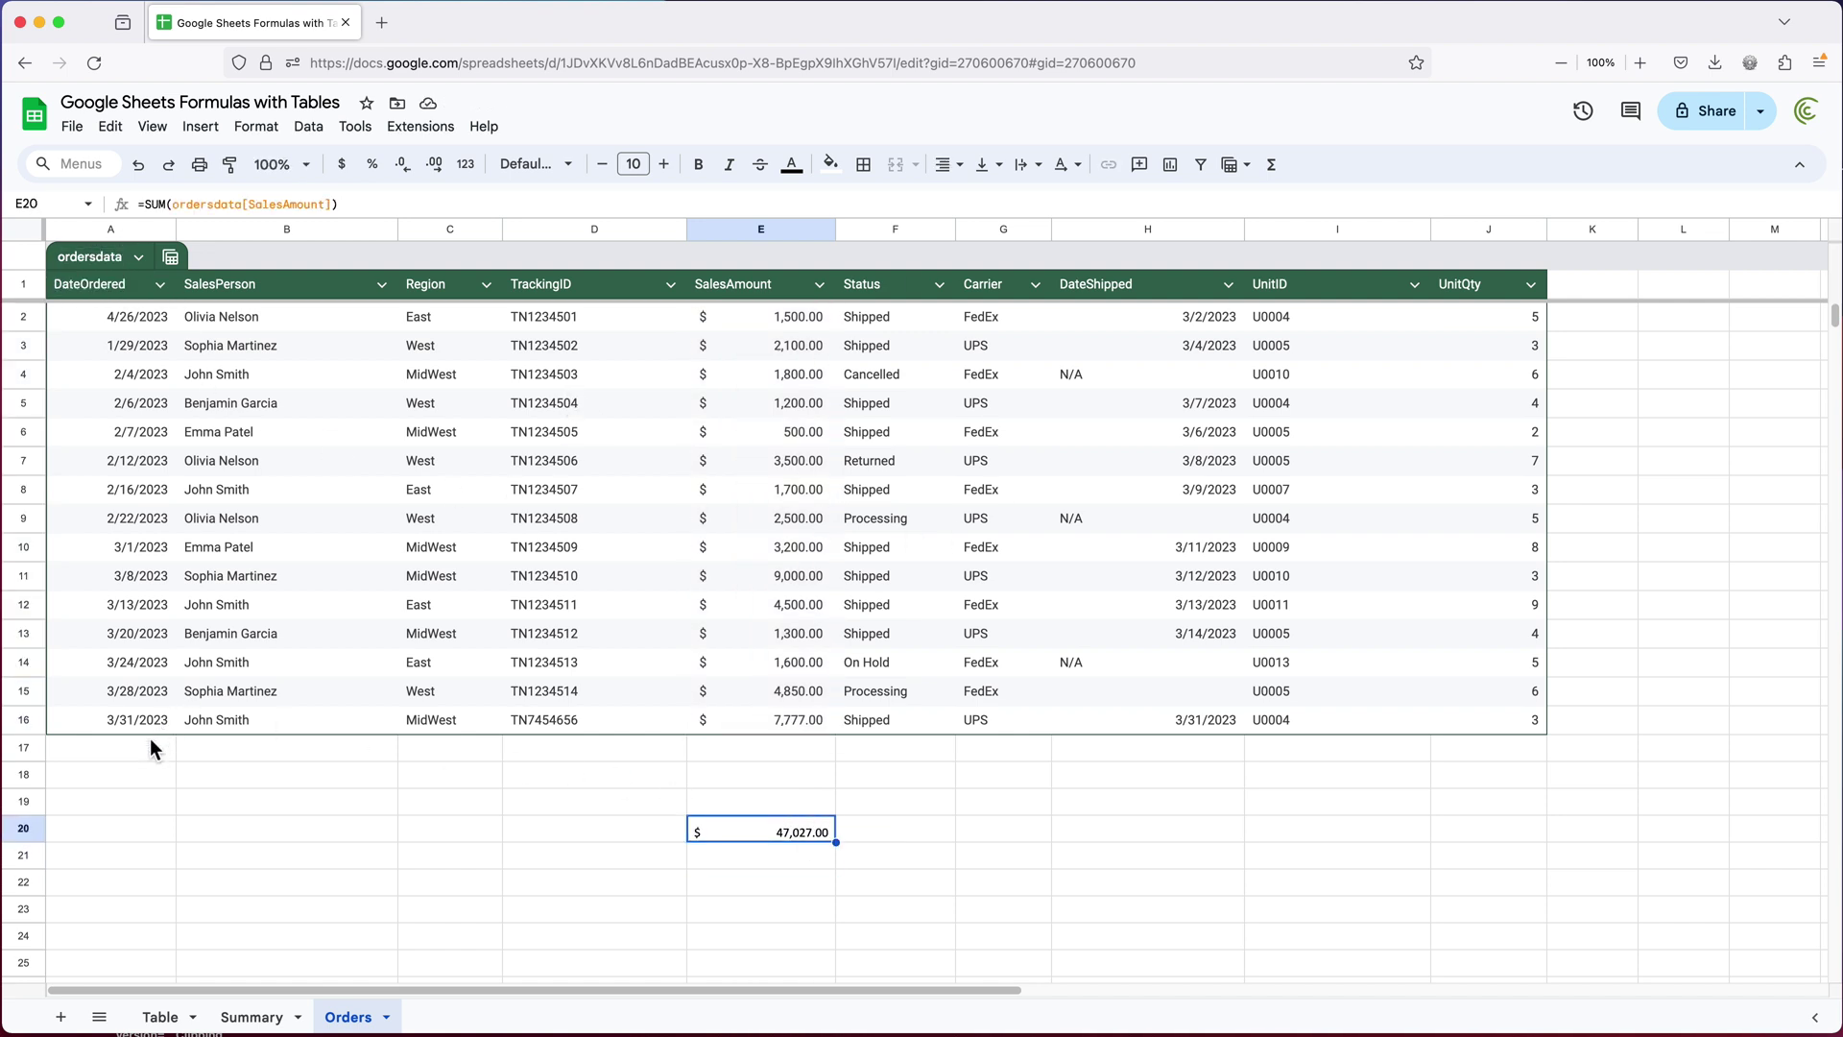
# Examine the empty row below the ordersdata table and the structured reference in the E20 formula
pyautogui.moveTo(152, 747); pyautogui.dragTo(1506, 761)
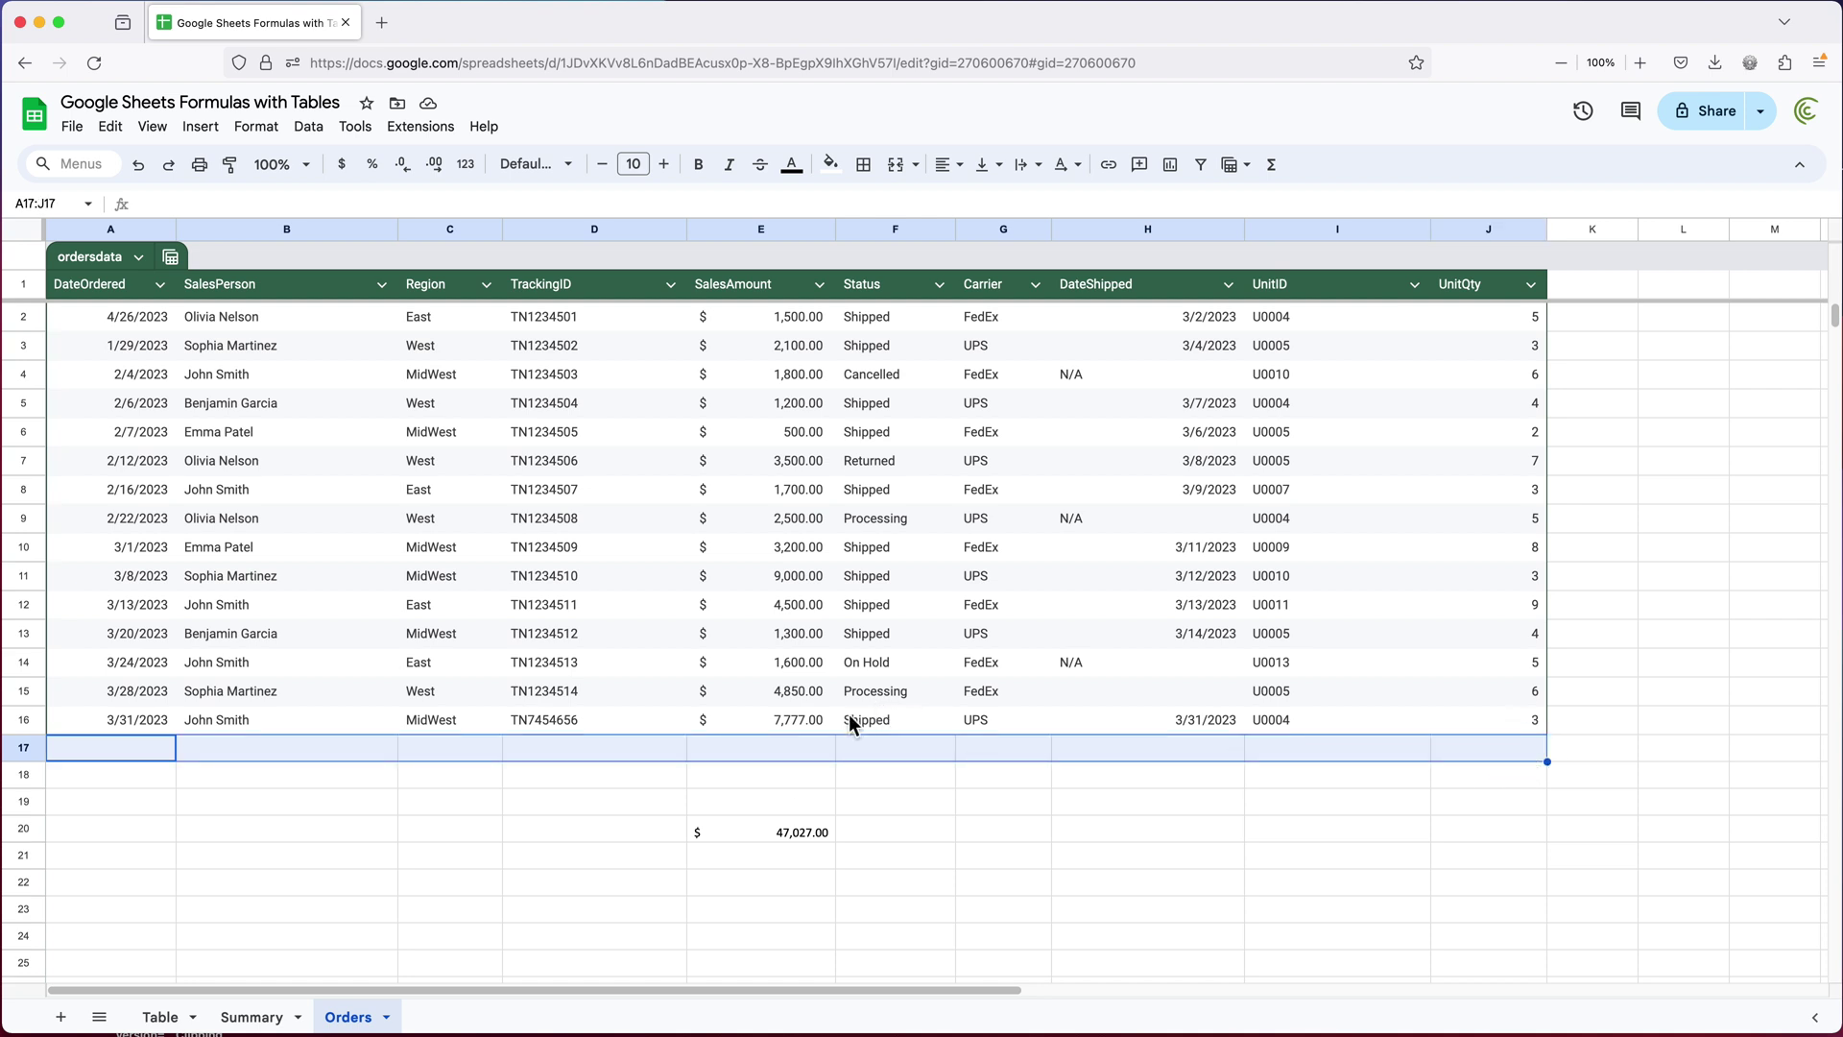
pyautogui.click(820, 729)
pyautogui.click(791, 838)
pyautogui.doubleClick(791, 839)
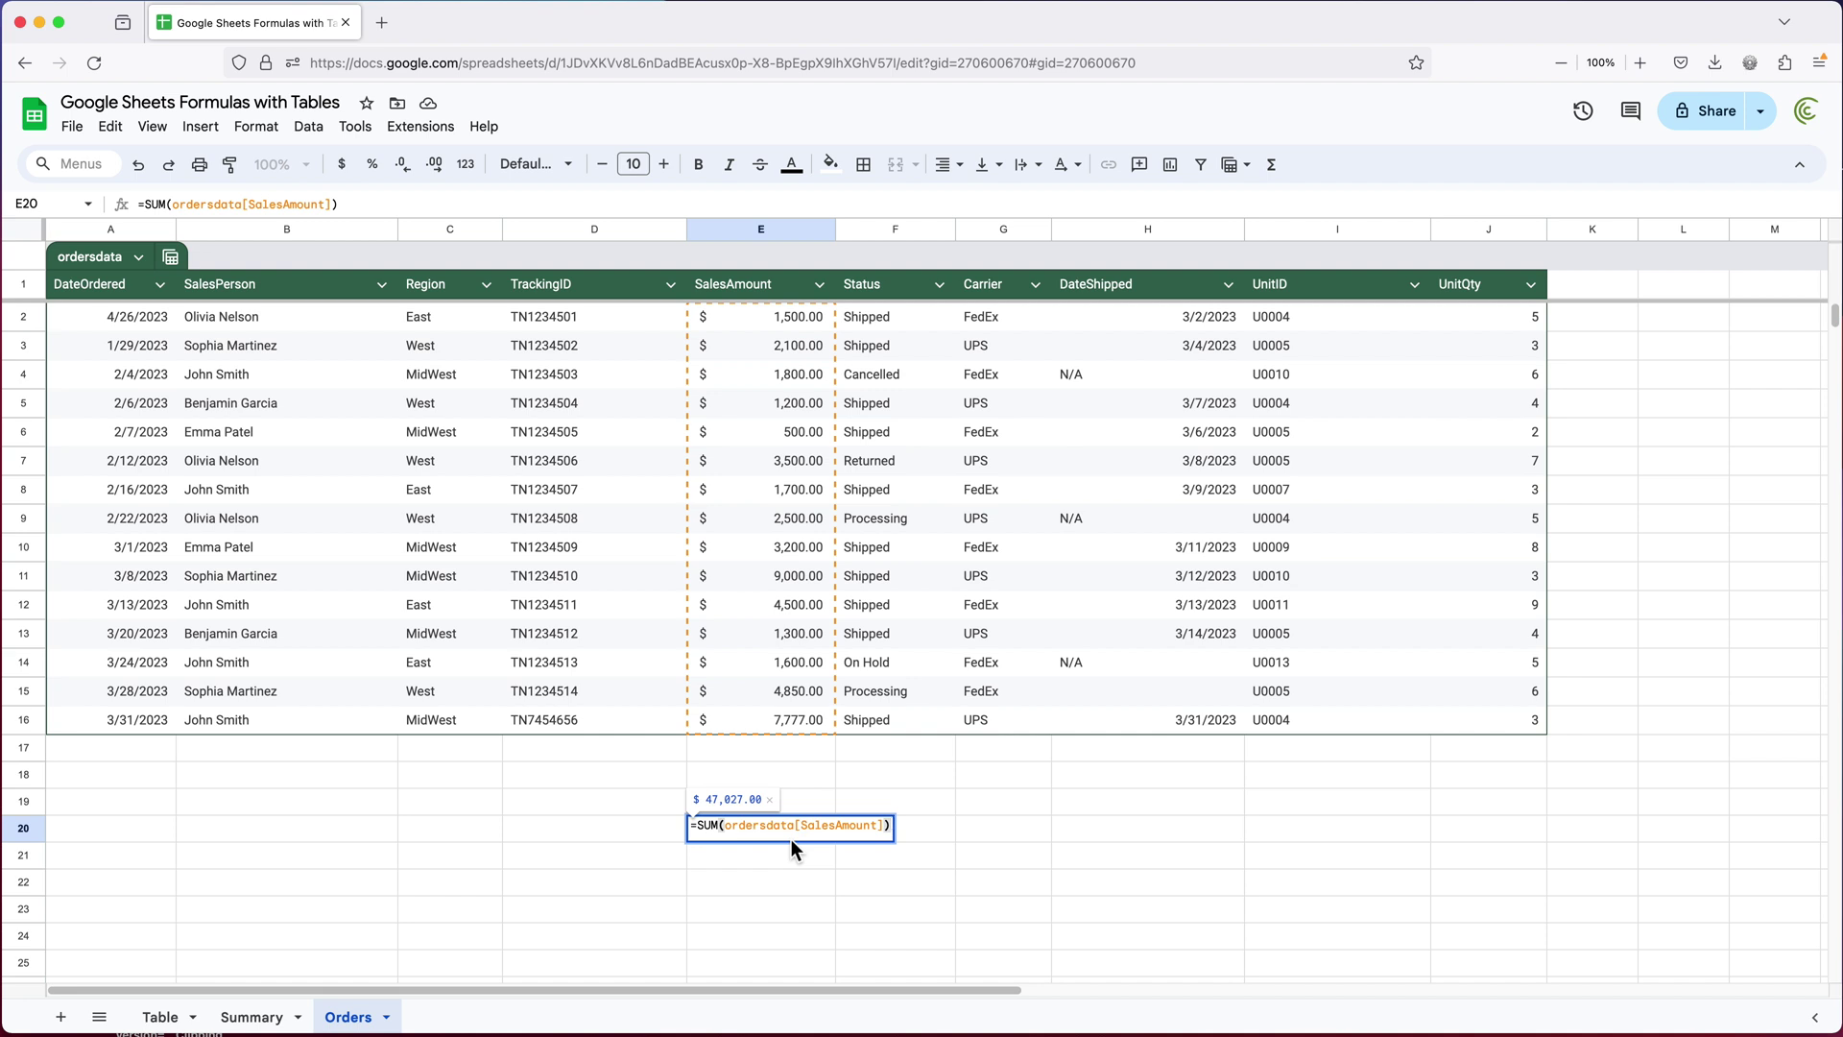
pyautogui.press('Escape')
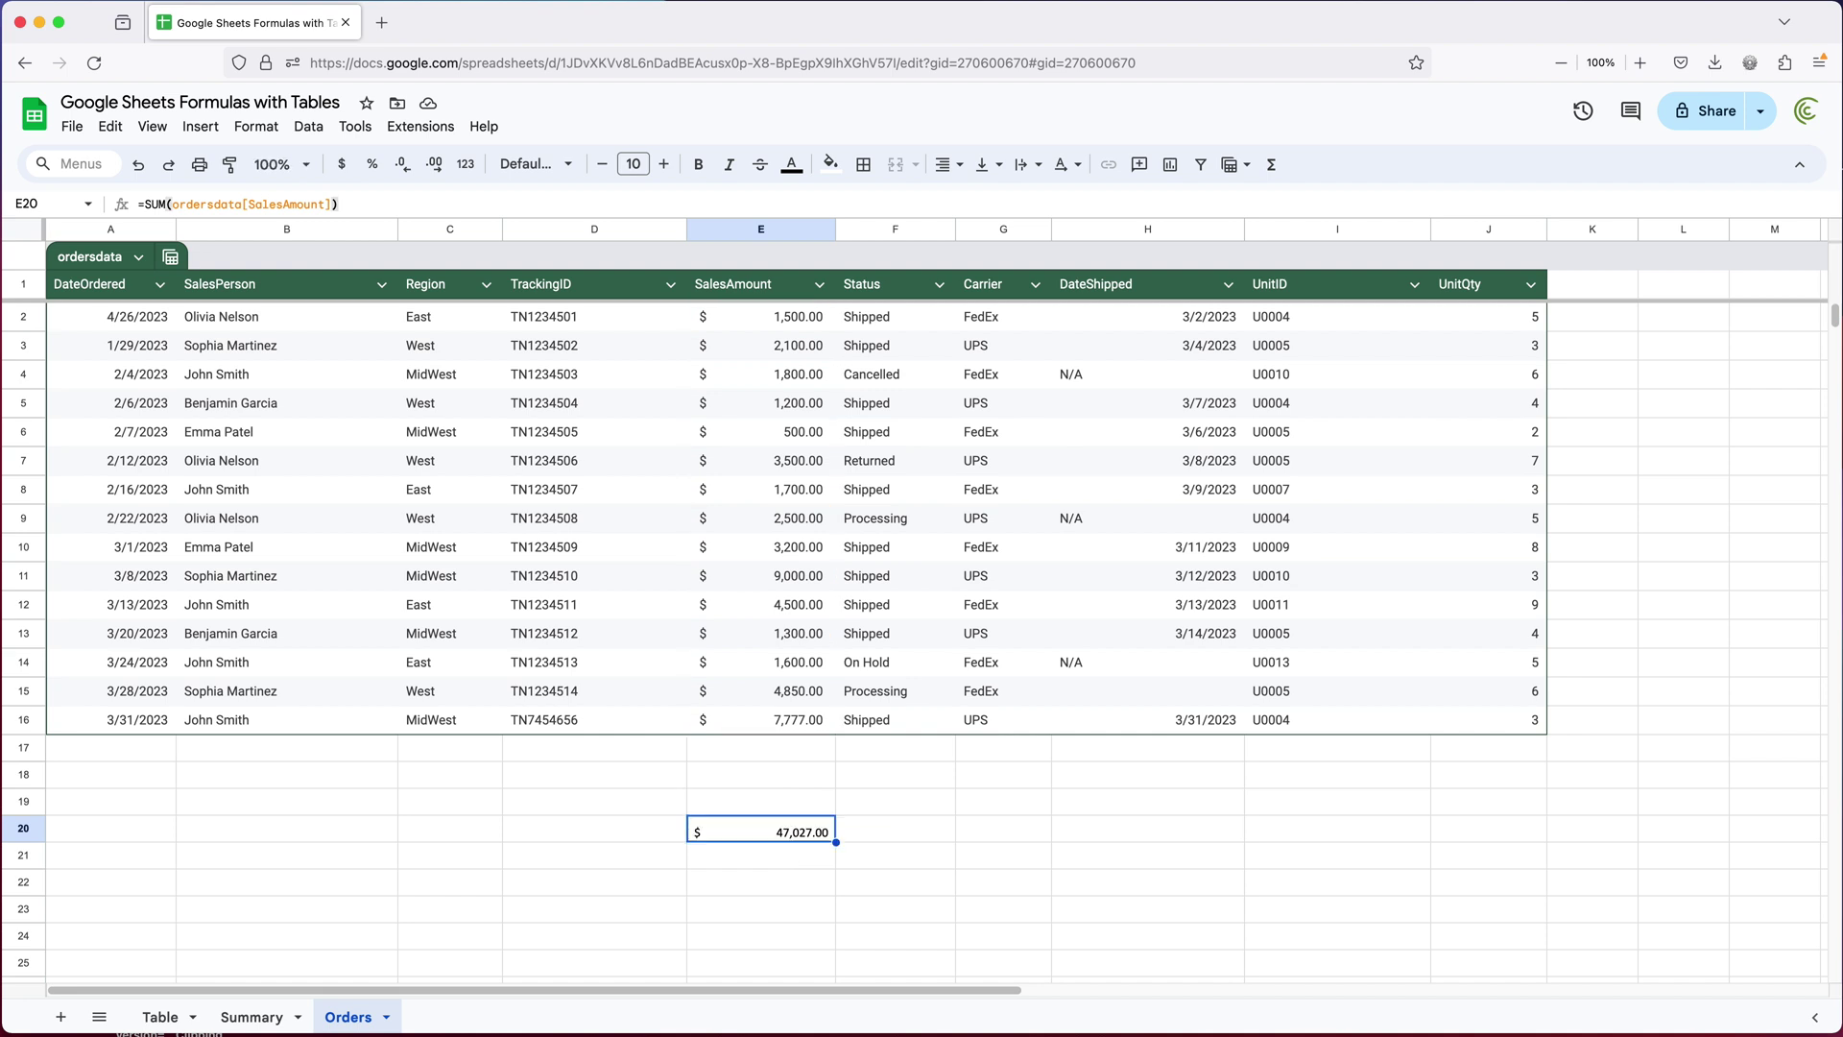
# Convert the empty range J5:K8 on the Table sheet to a second table
pyautogui.click(160, 1017)
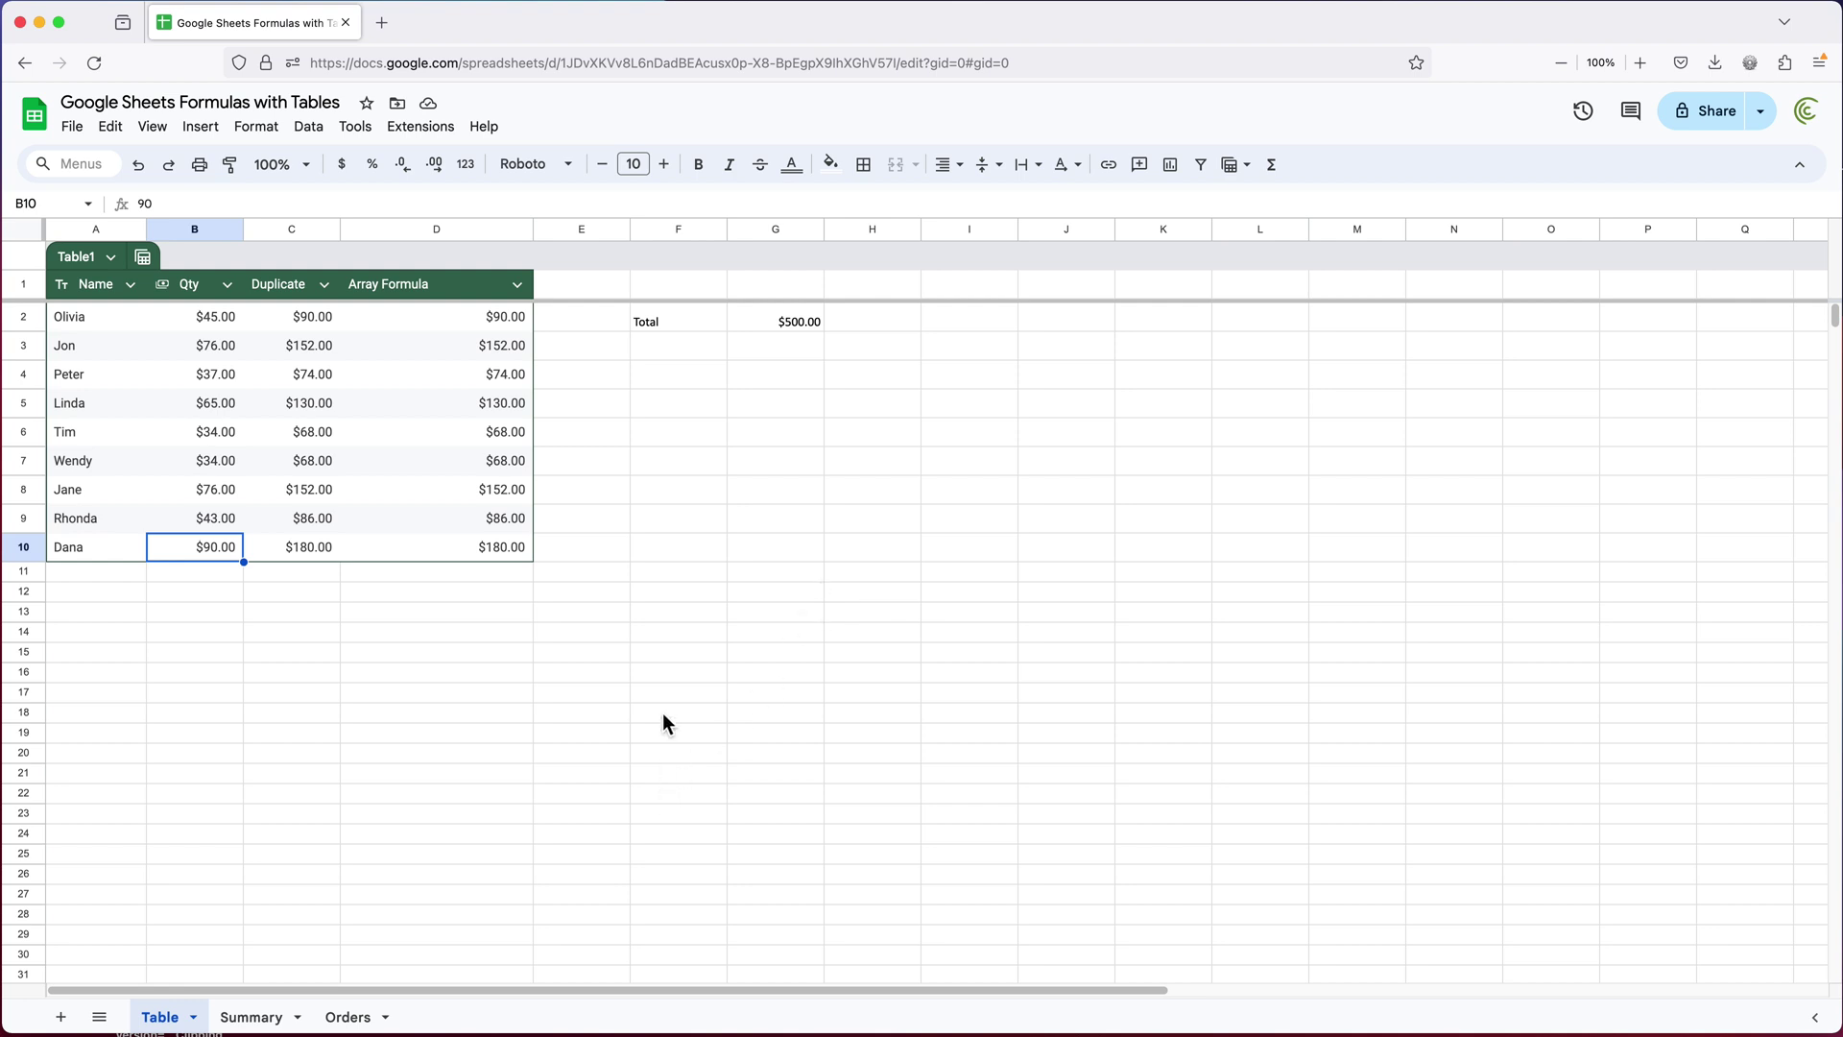
pyautogui.moveTo(96, 286); pyautogui.dragTo(498, 572)
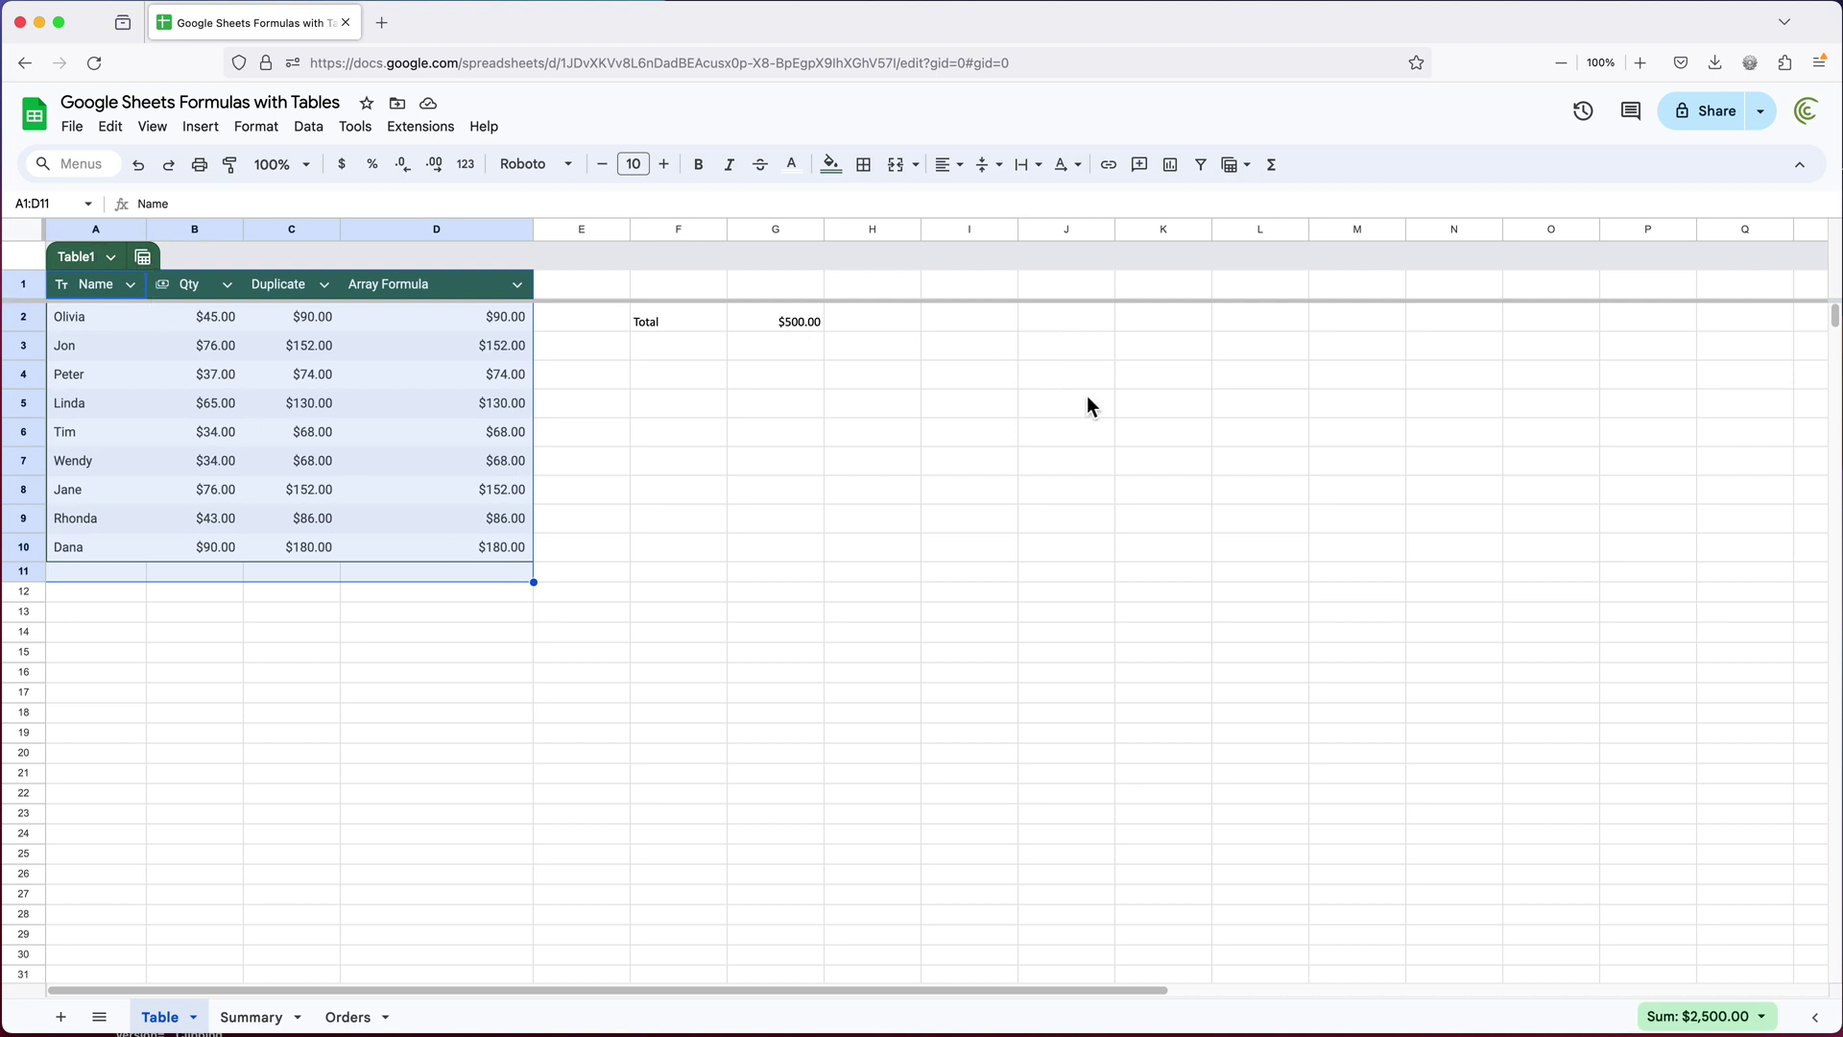
pyautogui.moveTo(1086, 408); pyautogui.dragTo(1200, 493)
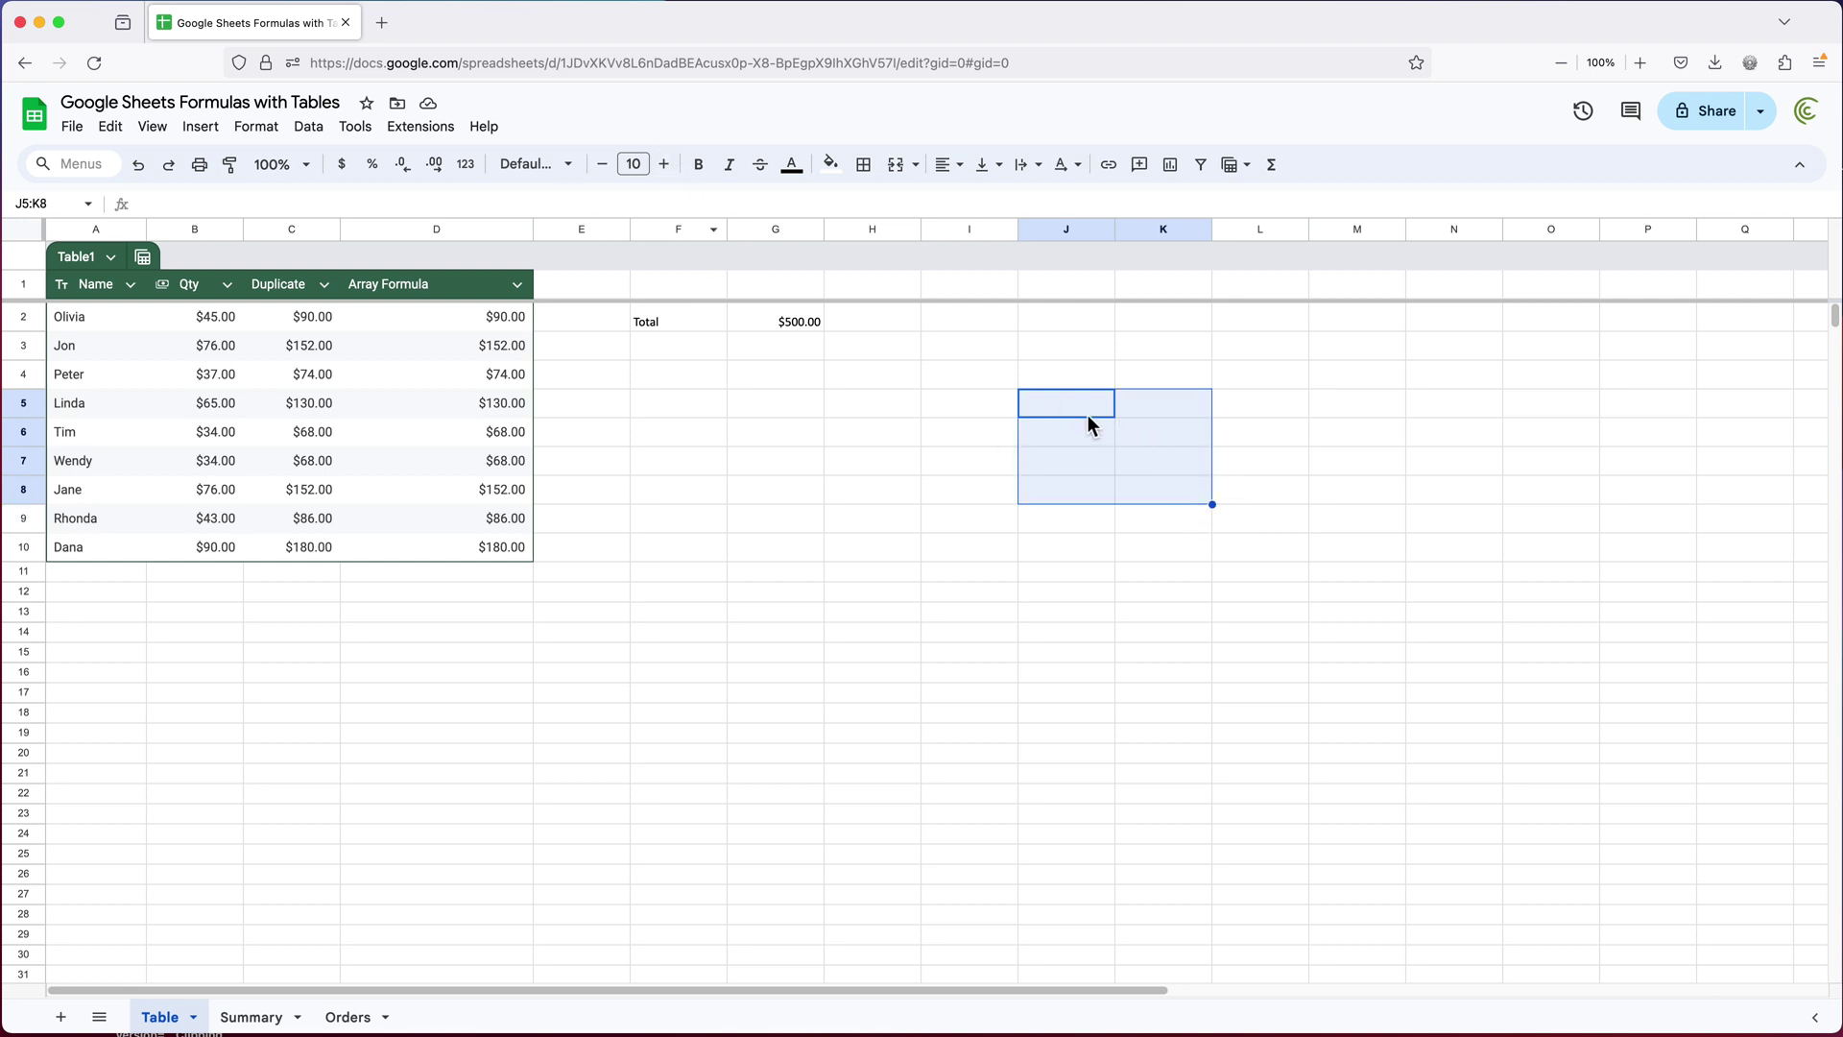
pyautogui.click(274, 134)
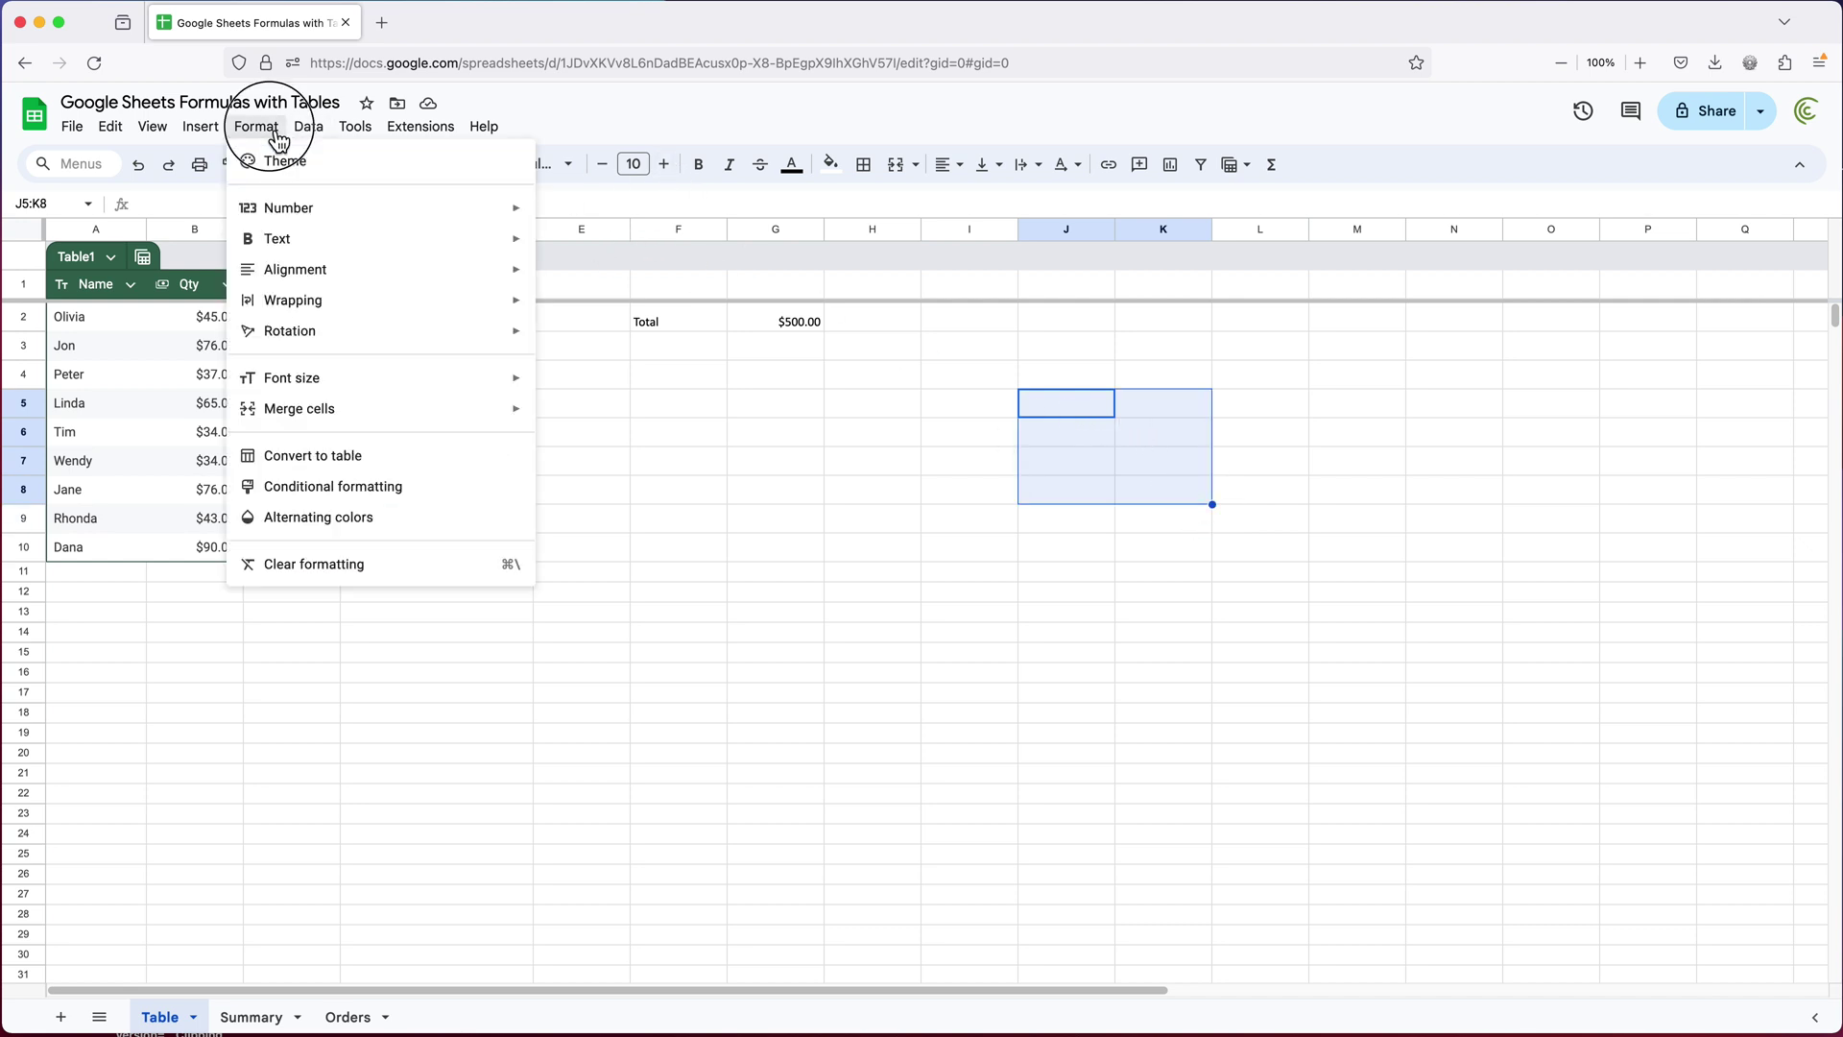
pyautogui.click(352, 459)
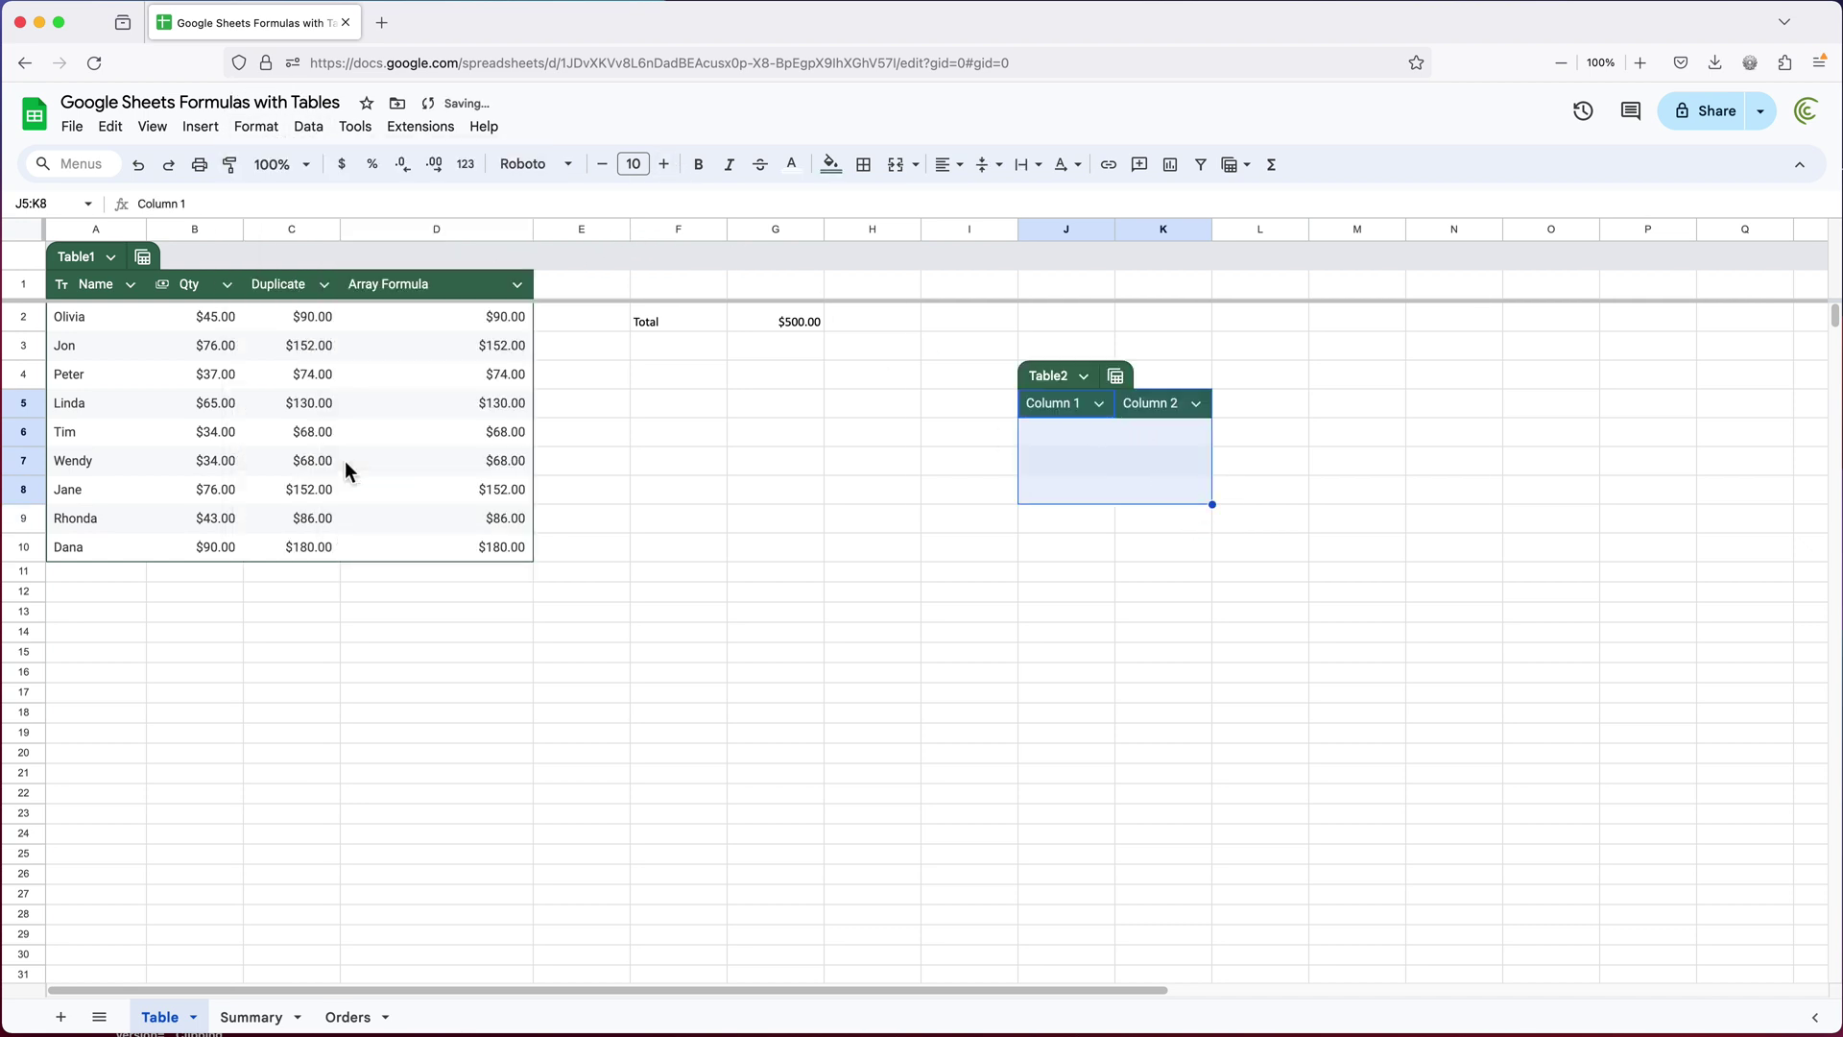
# Name the new table's column headers Product Name and Price, and widen column J to fit its header
pyautogui.click(1062, 405)
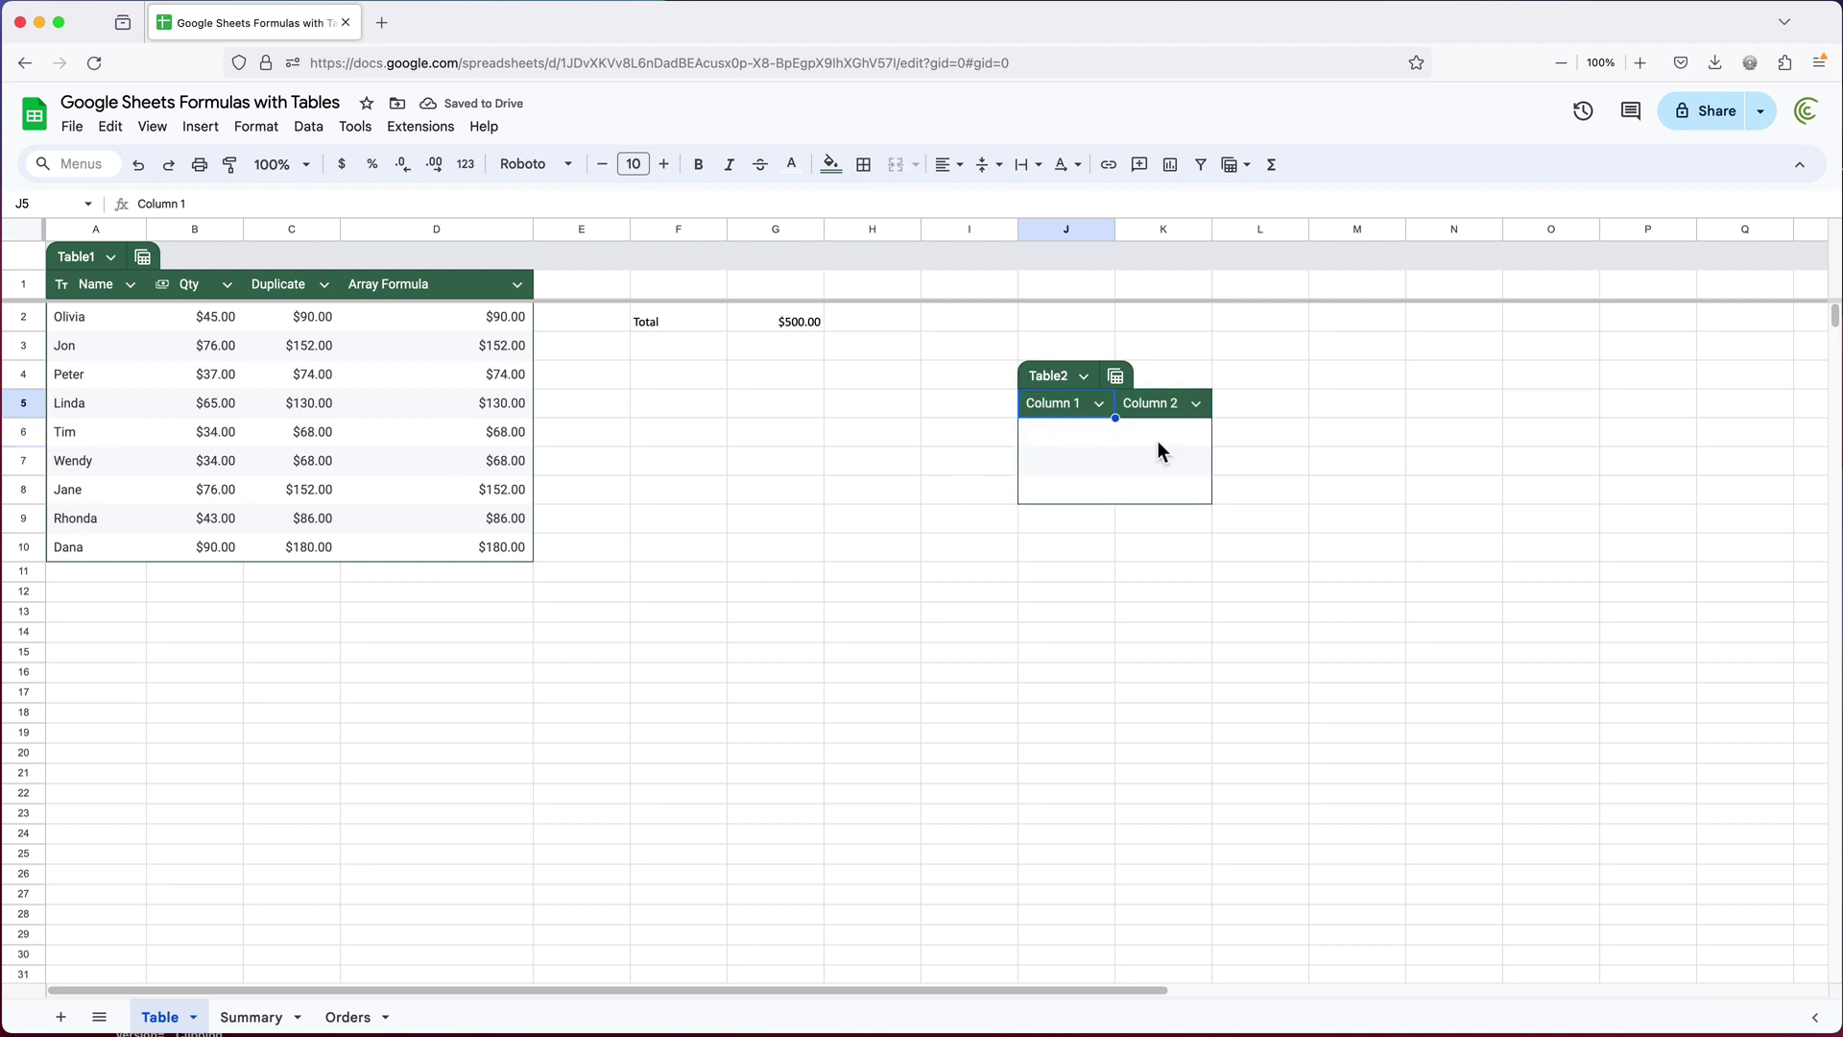
pyautogui.write('P')
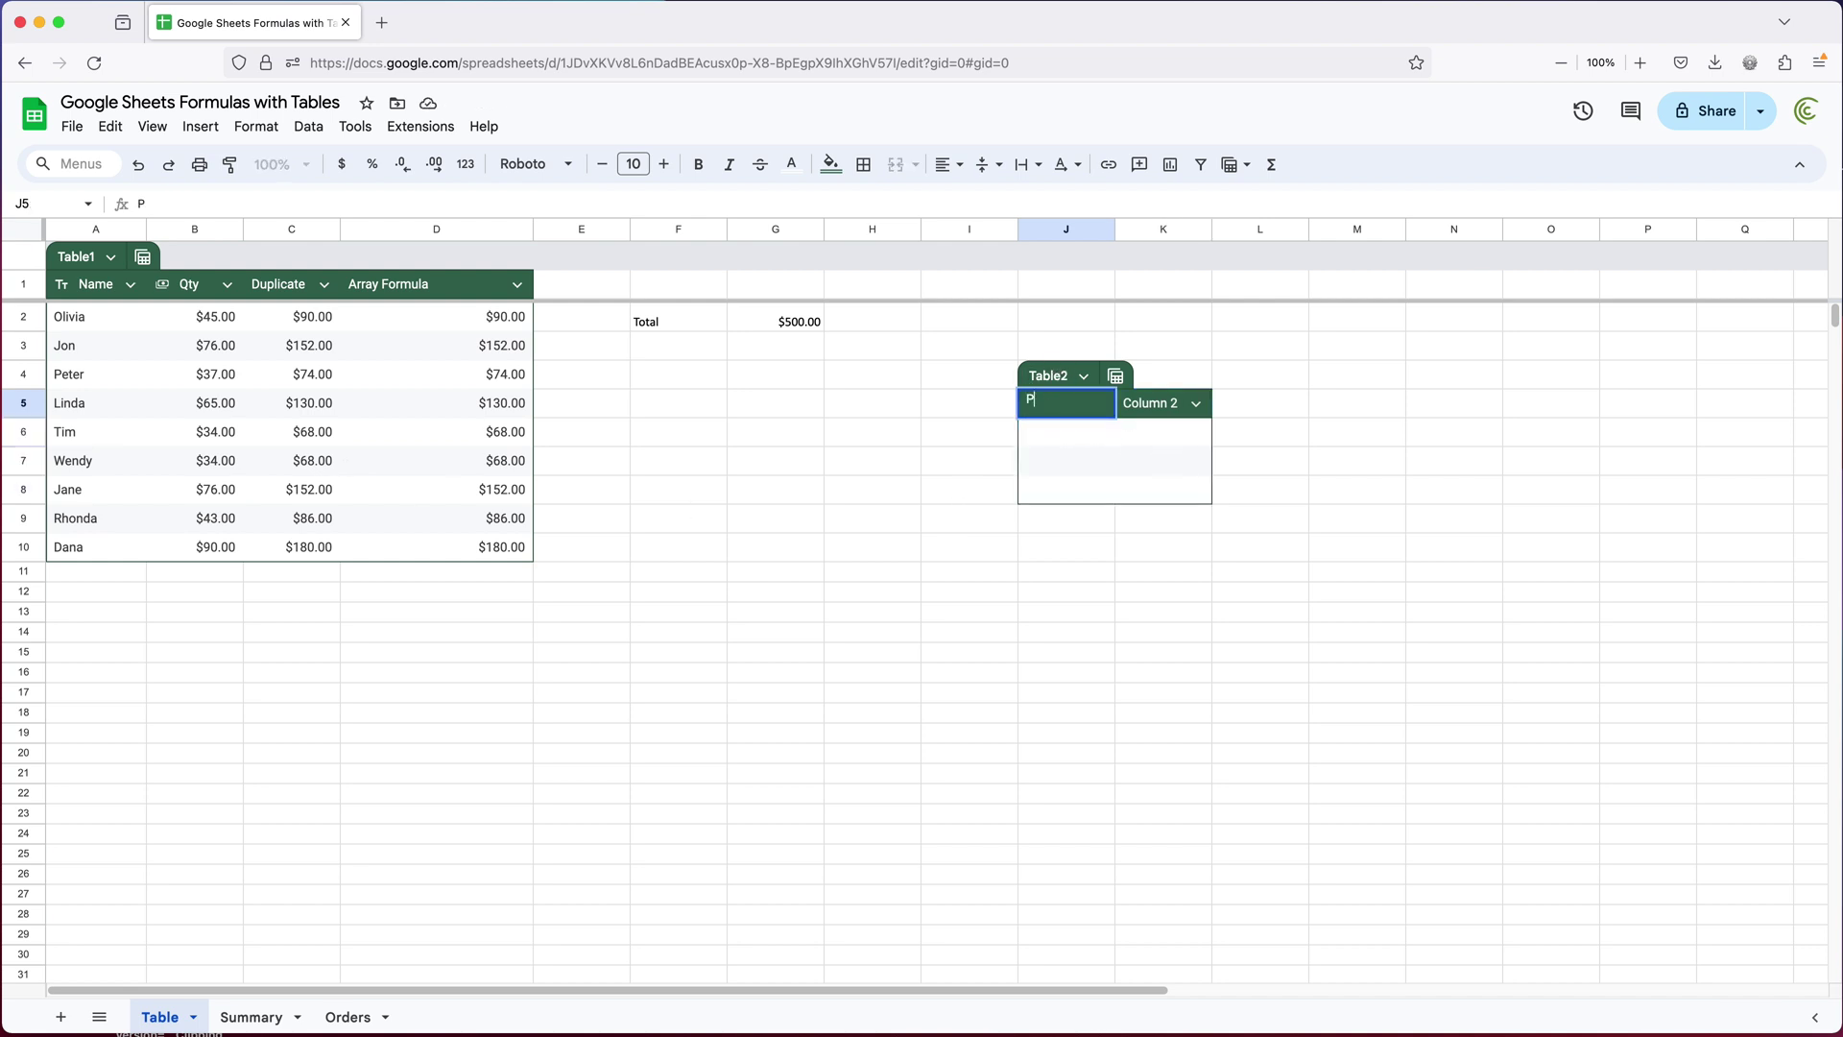
pyautogui.write('roduct Name')
pyautogui.press('Tab')
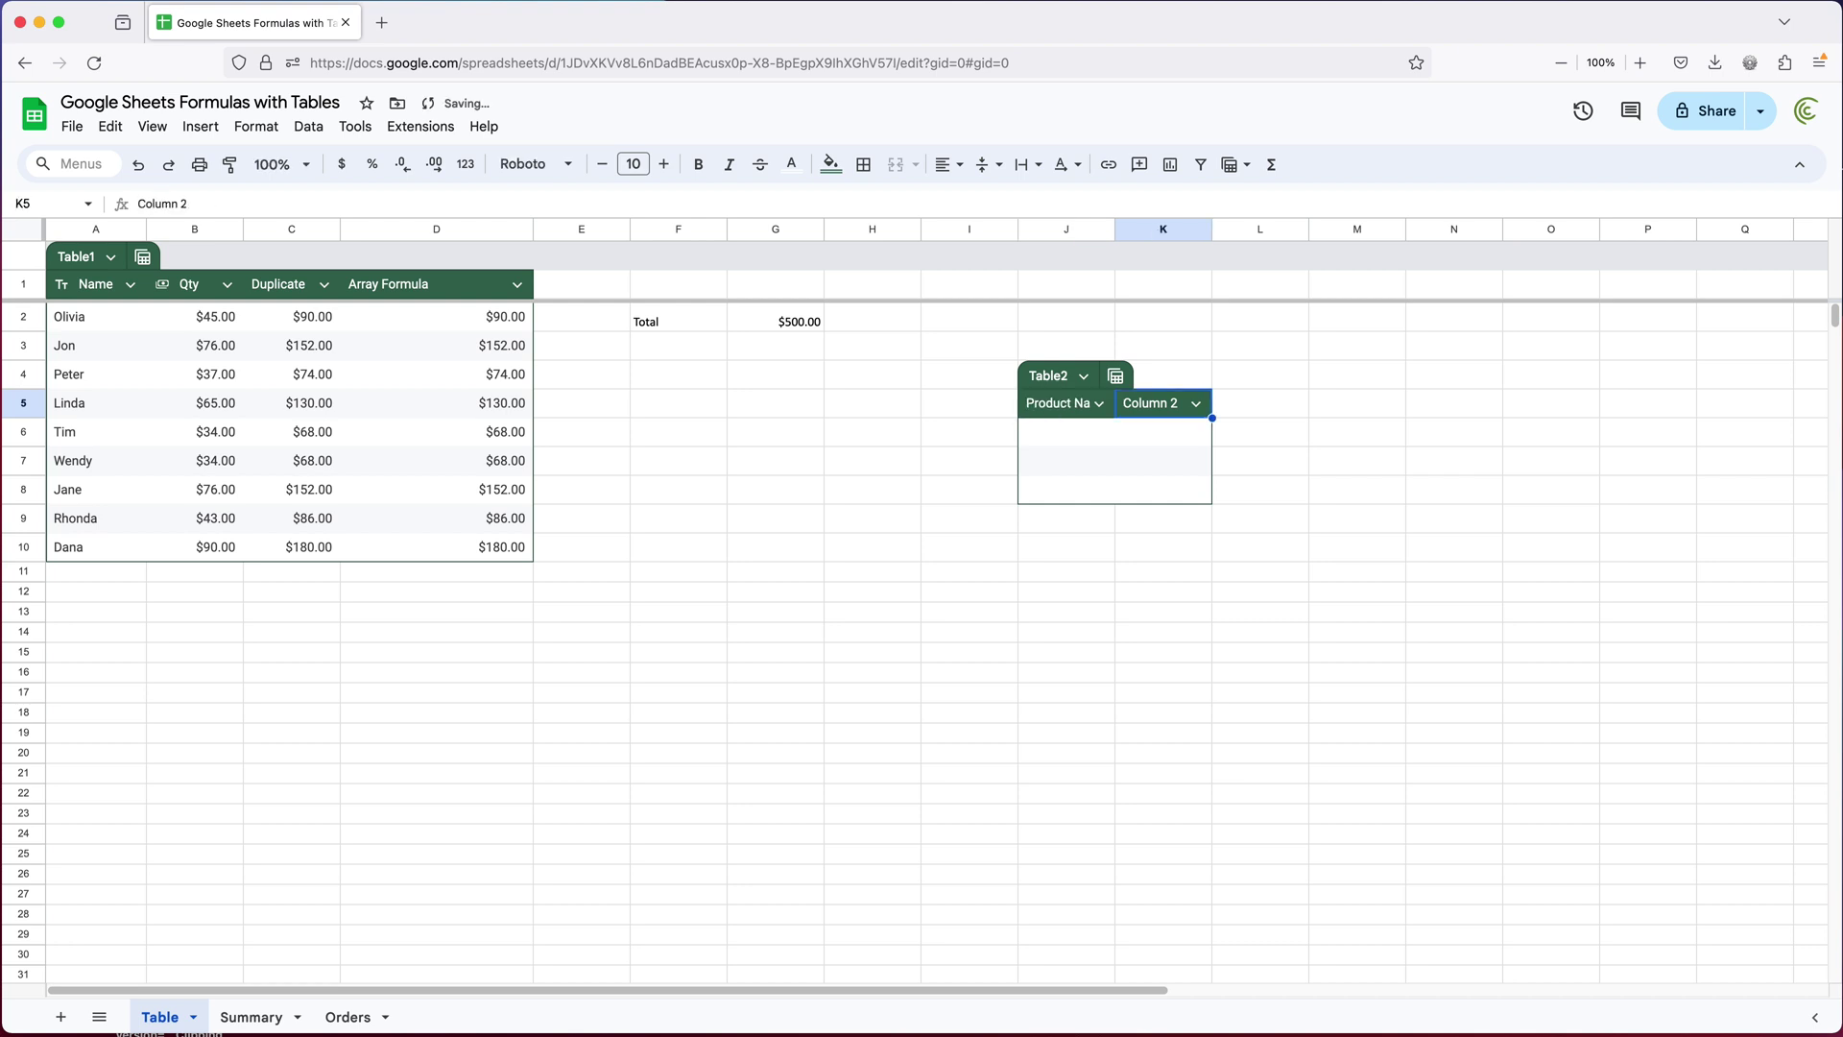
pyautogui.write('Price')
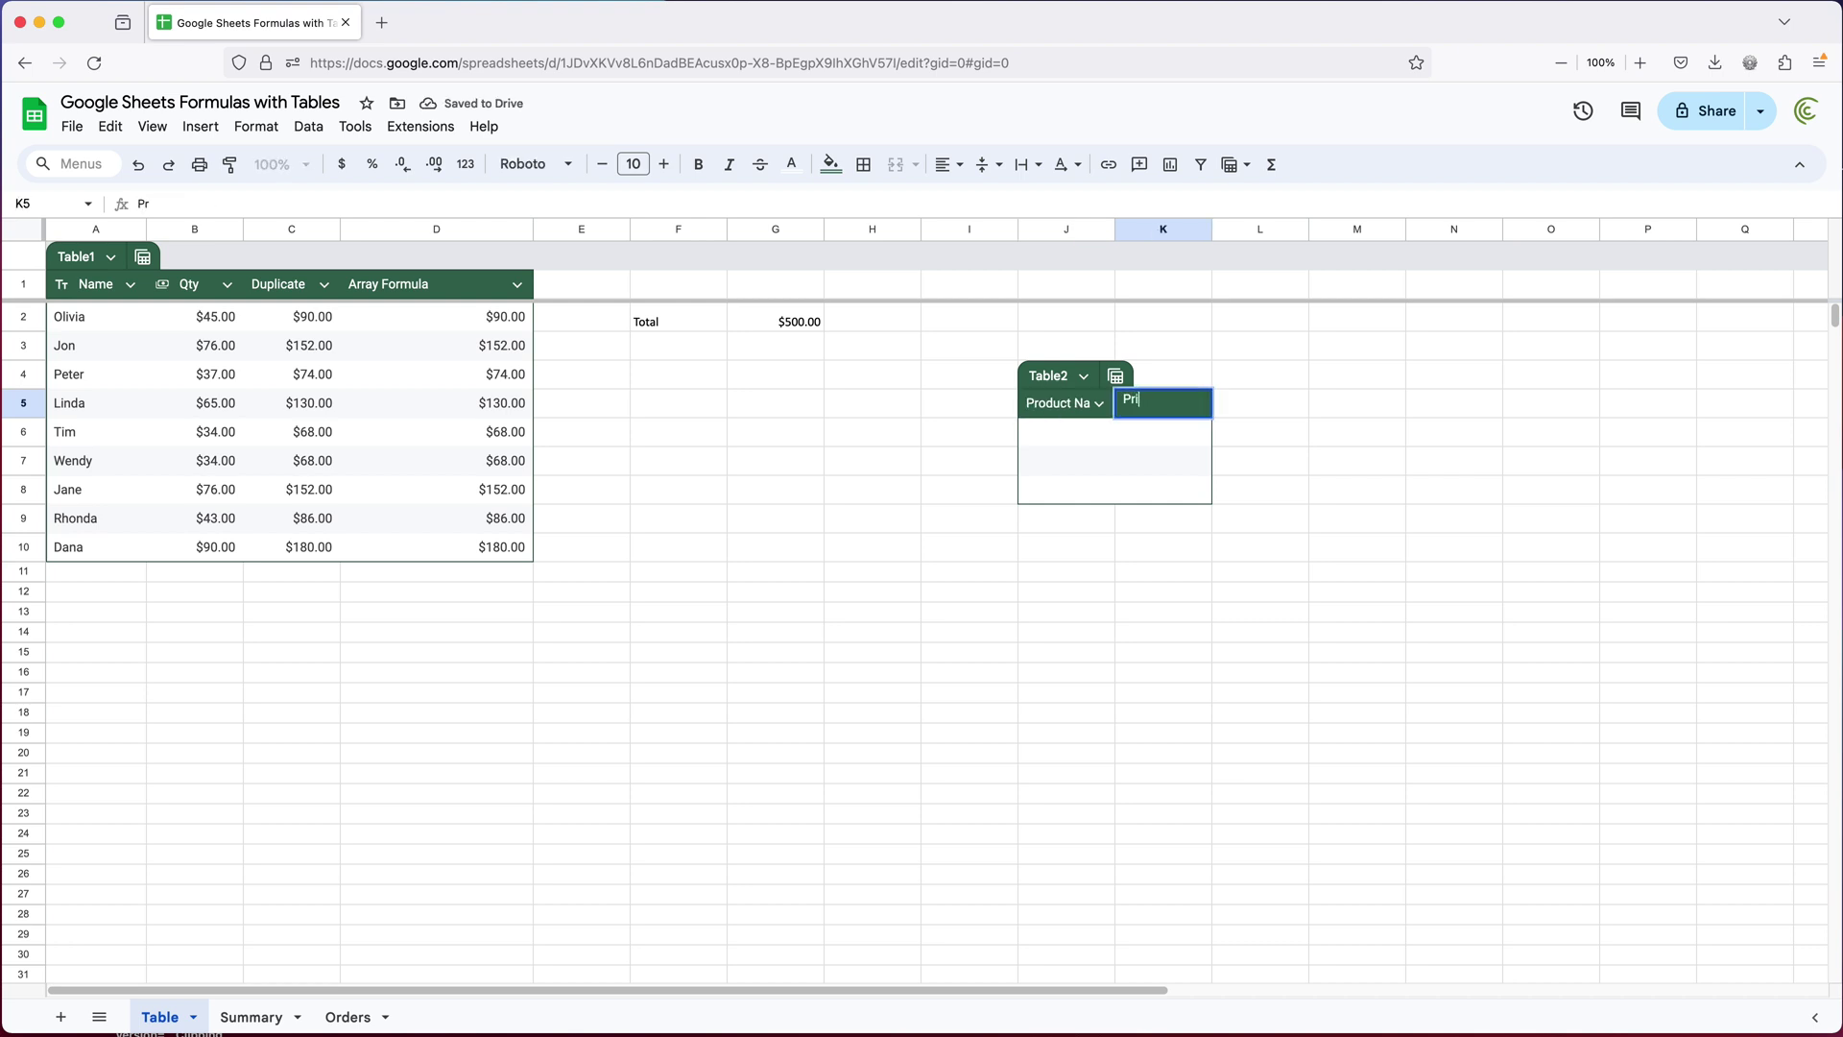
pyautogui.press('Return')
pyautogui.moveTo(1115, 229); pyautogui.dragTo(1209, 230)
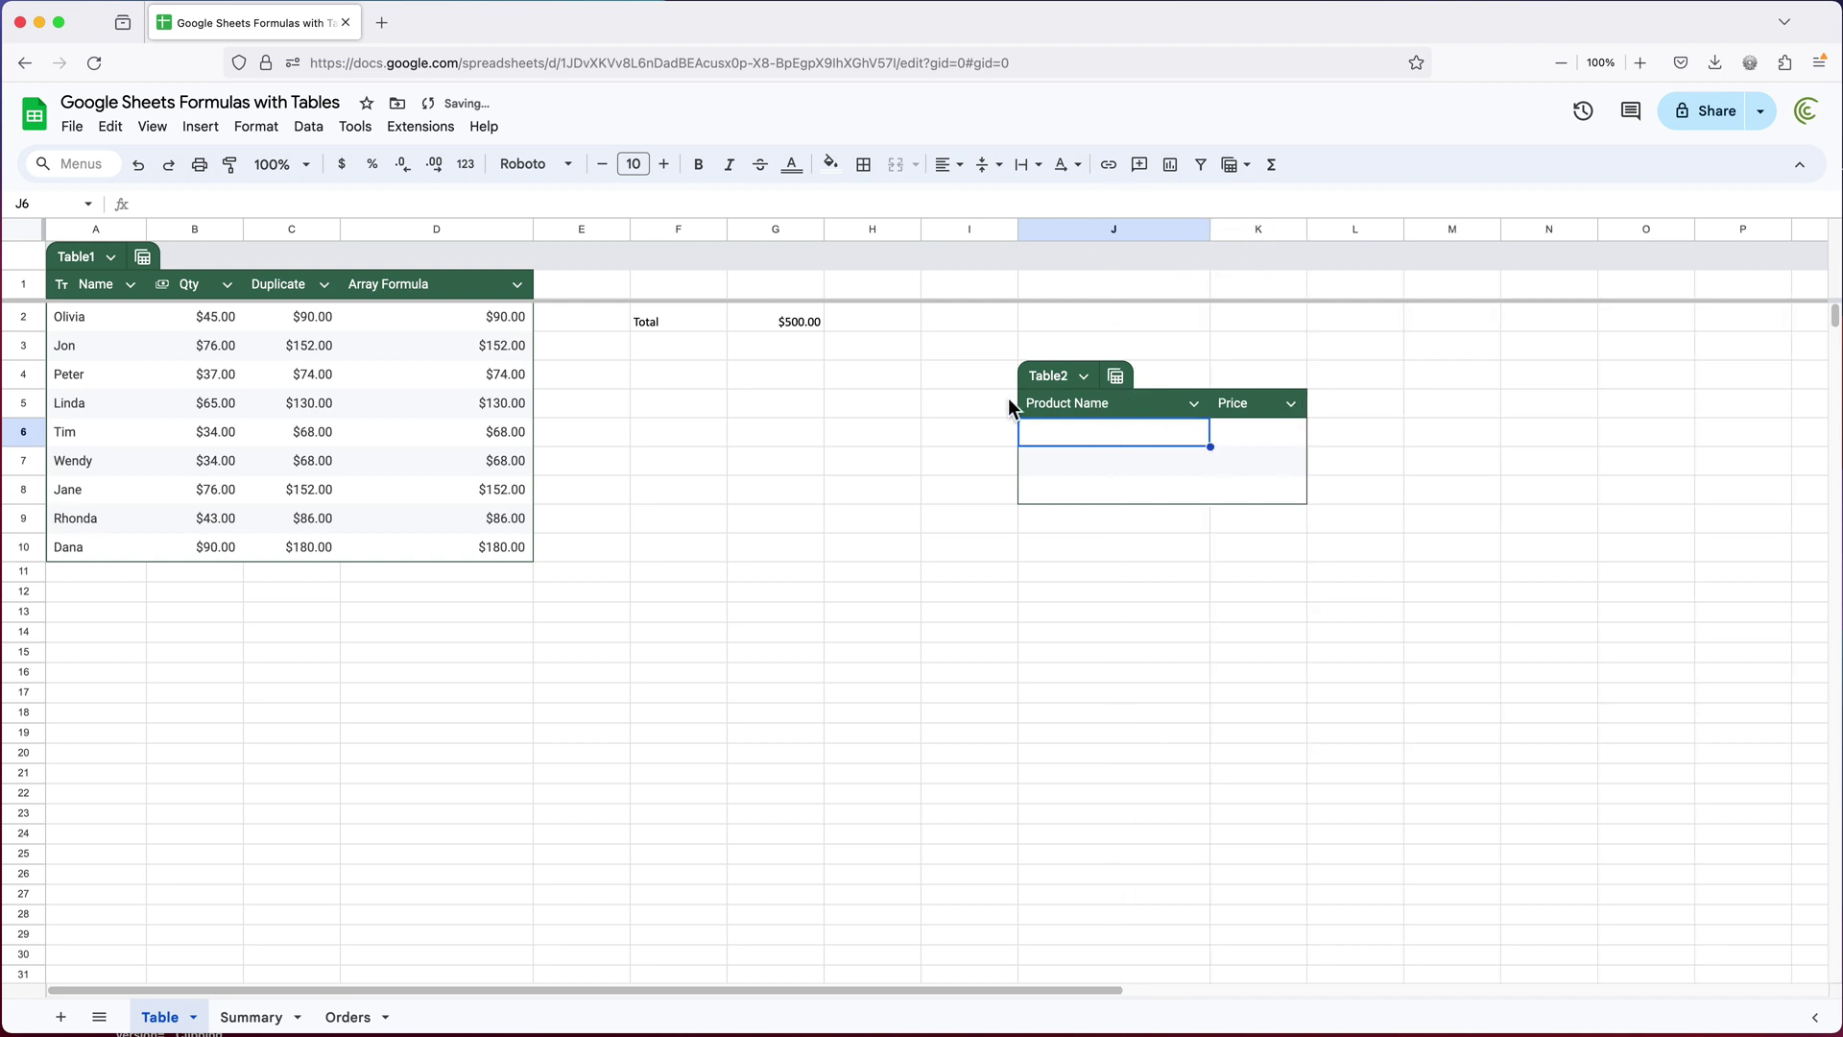
# Rename the new table at J5:K8 as products
pyautogui.doubleClick(1065, 377)
pyautogui.press('BackSpace')
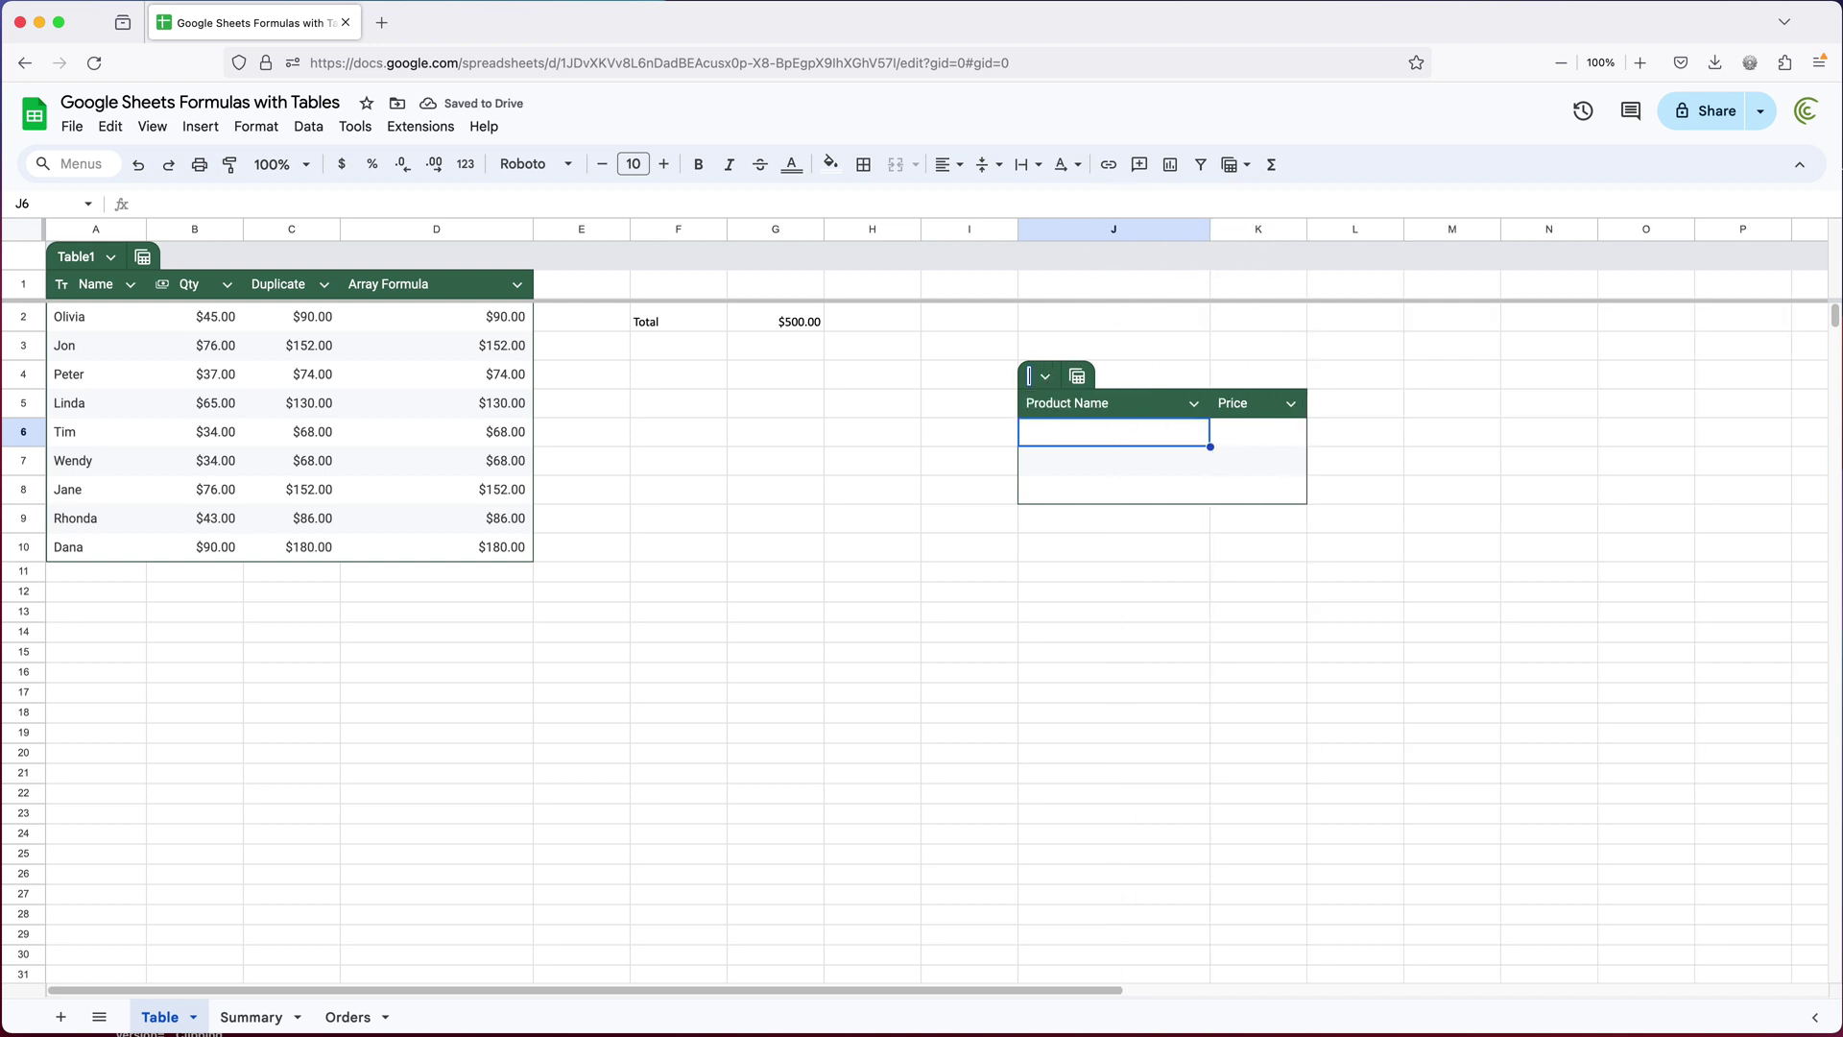
pyautogui.write('products')
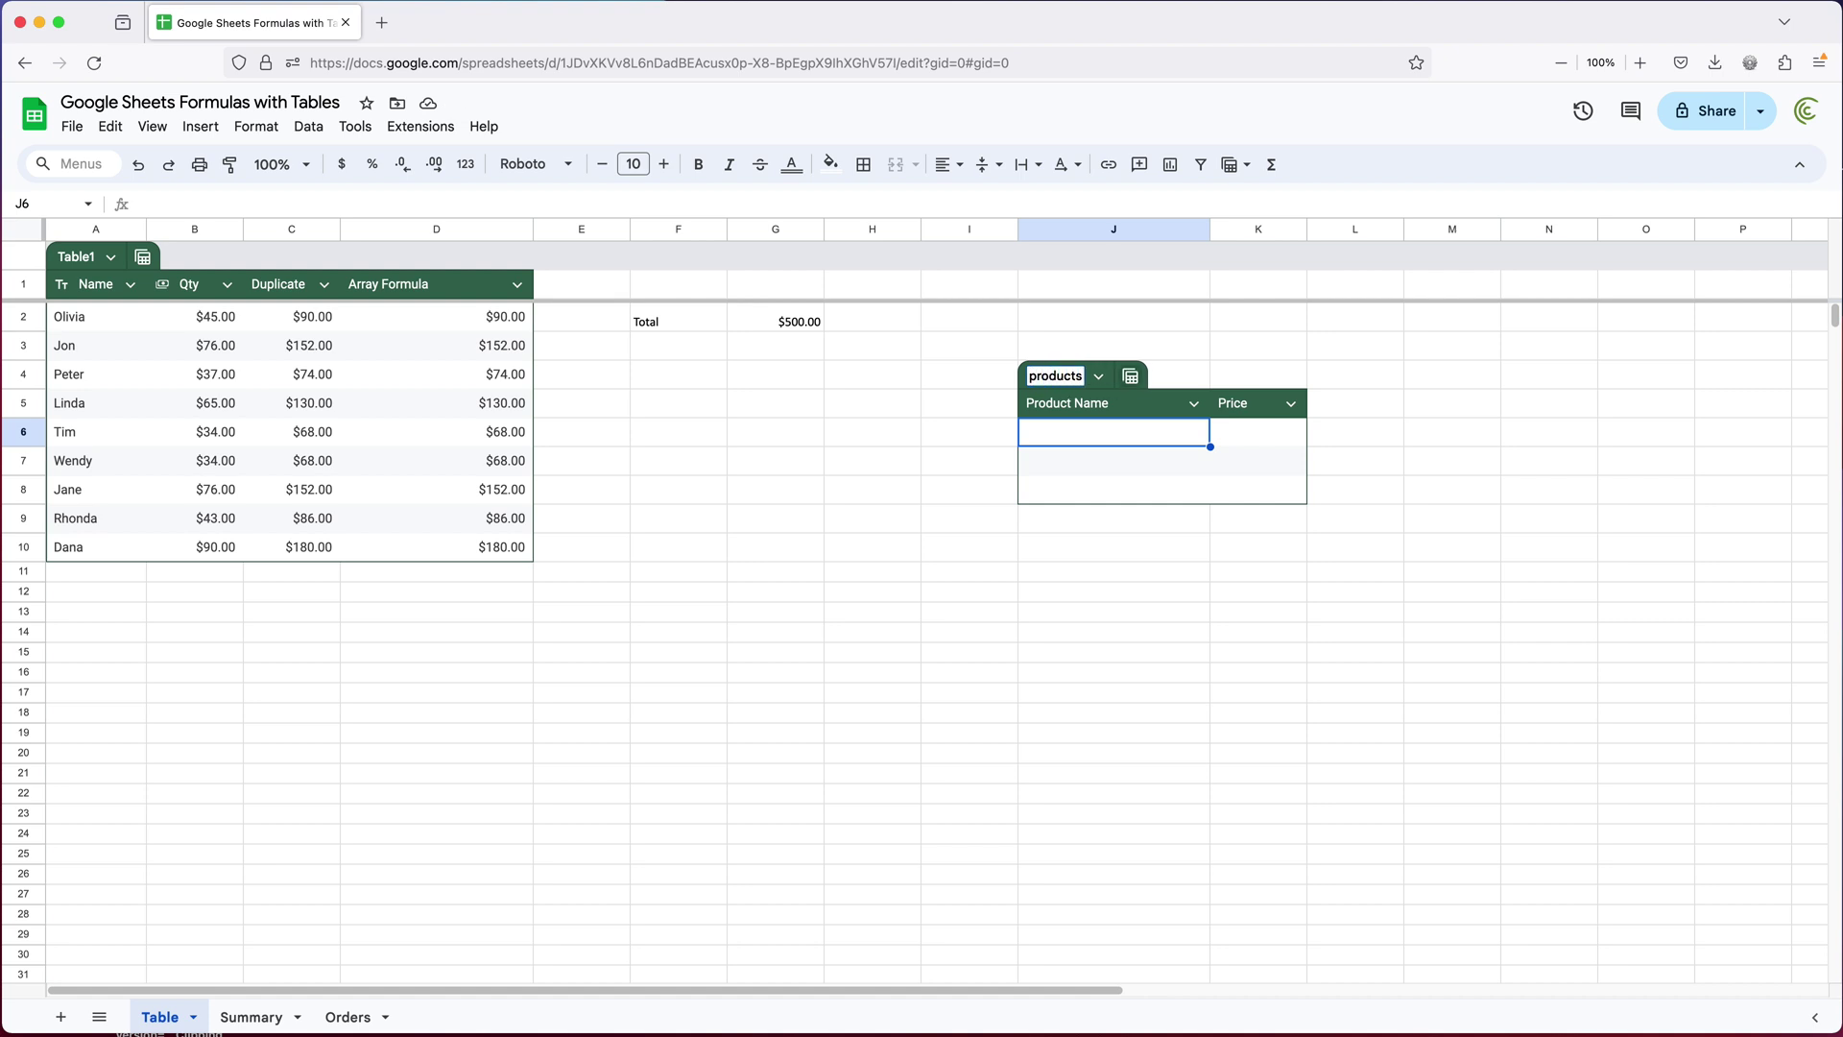
pyautogui.press('Return')
# Fill the Product Name column of the products table with Orange, Apple and Grapes
pyautogui.write('Orange')
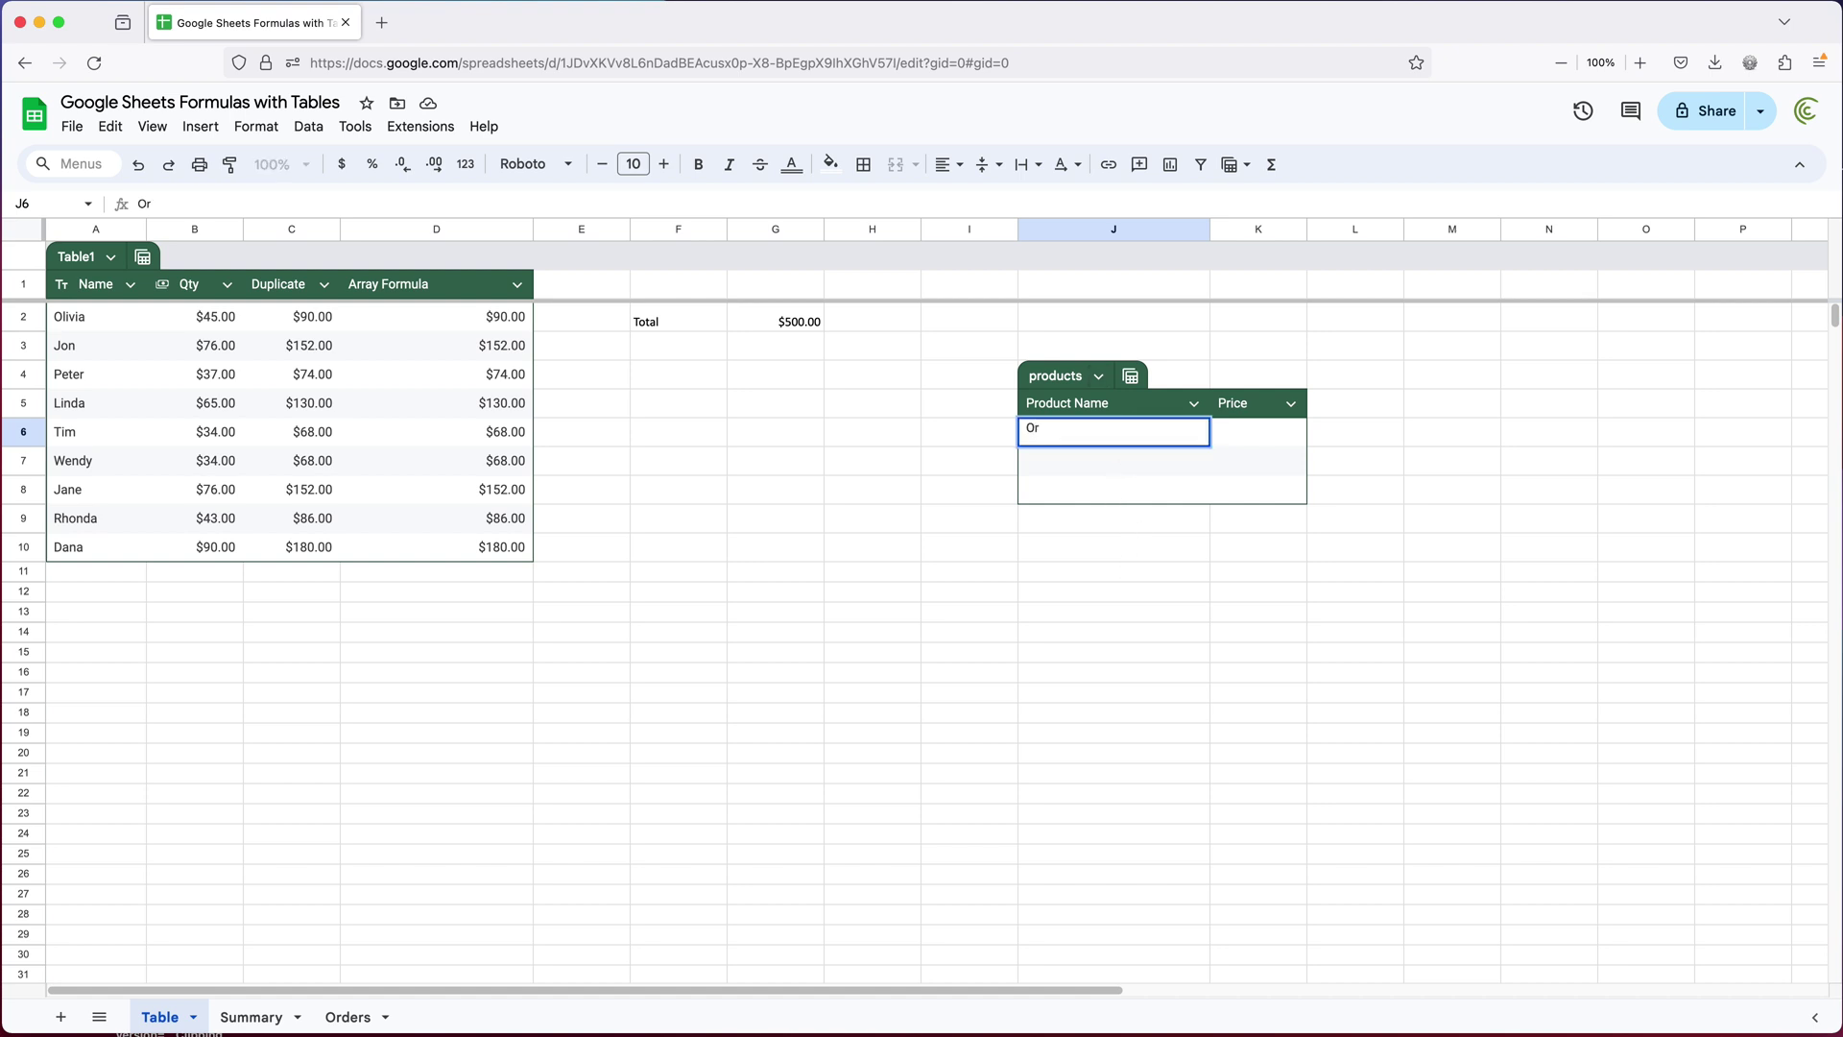
pyautogui.press('Return')
pyautogui.write('Apple')
pyautogui.press('Return')
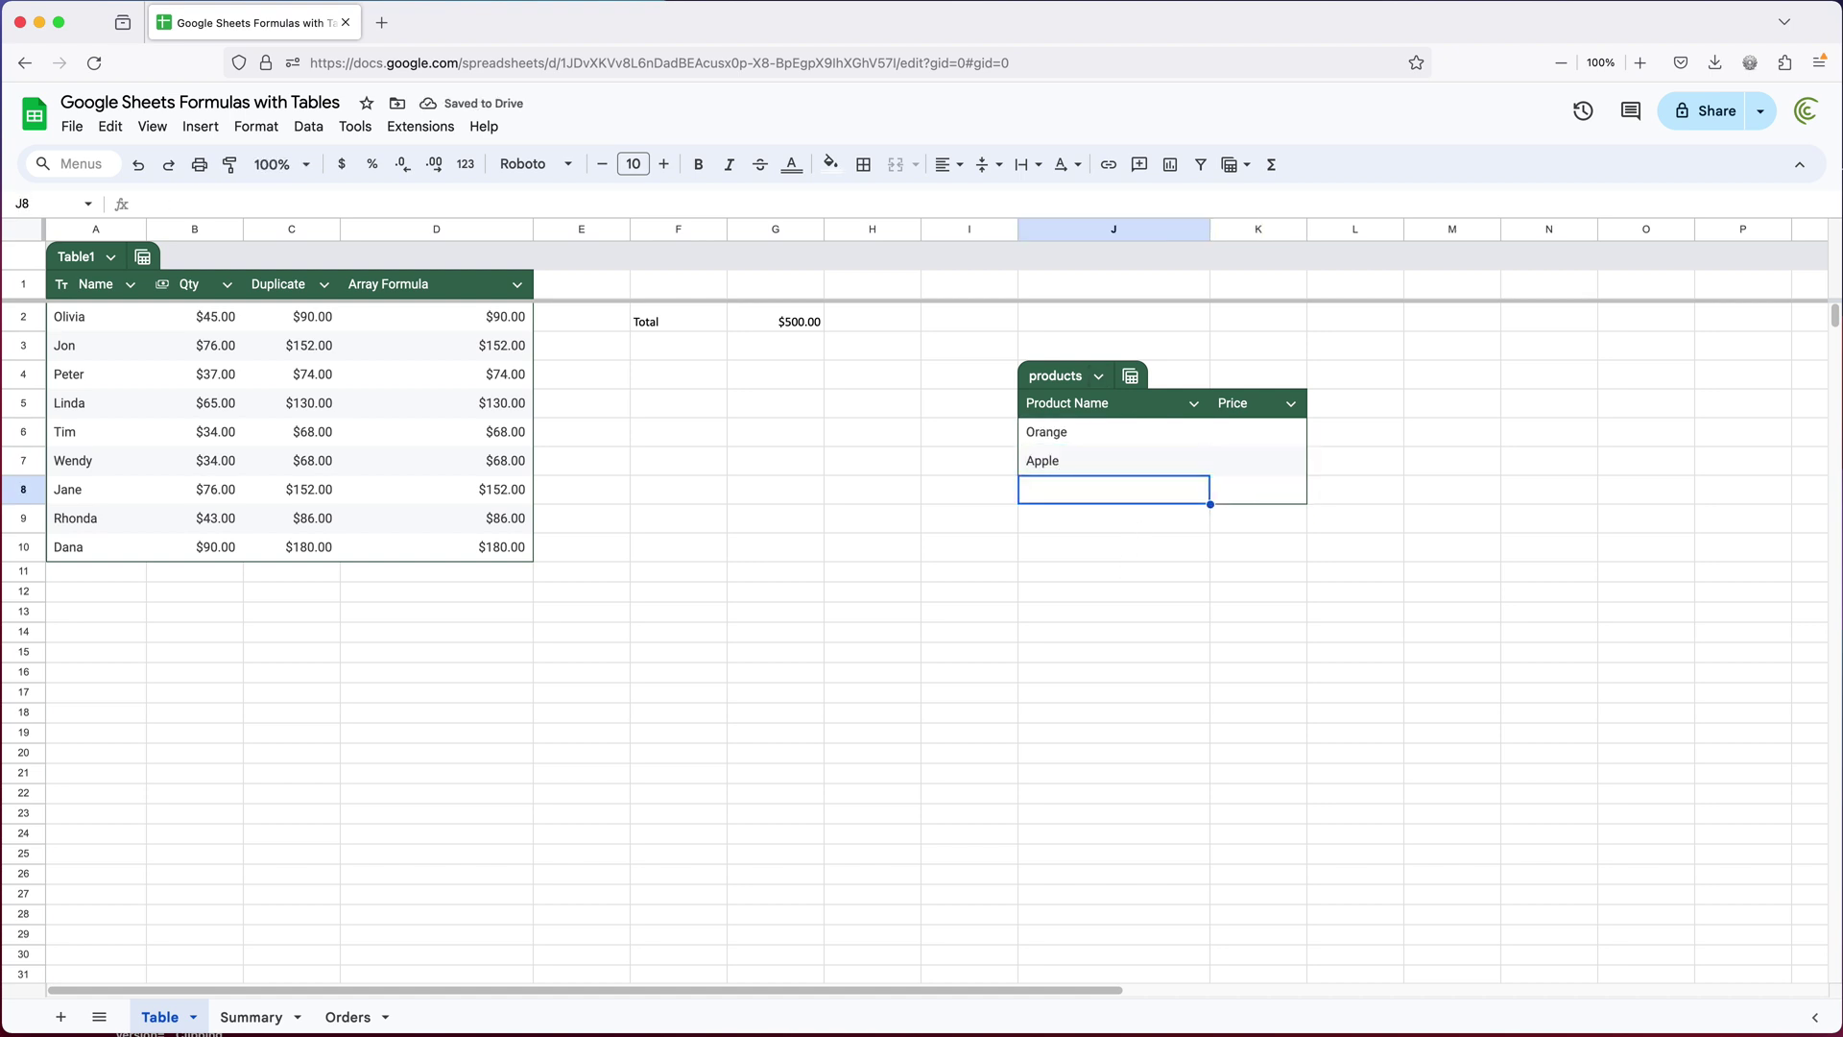
pyautogui.write('Grapes')
# Enter the prices 45 for Orange, 656 for Apple and 56 for Grapes in the products table
pyautogui.click(1114, 432)
pyautogui.click(1258, 432)
pyautogui.write('45')
pyautogui.press('Return')
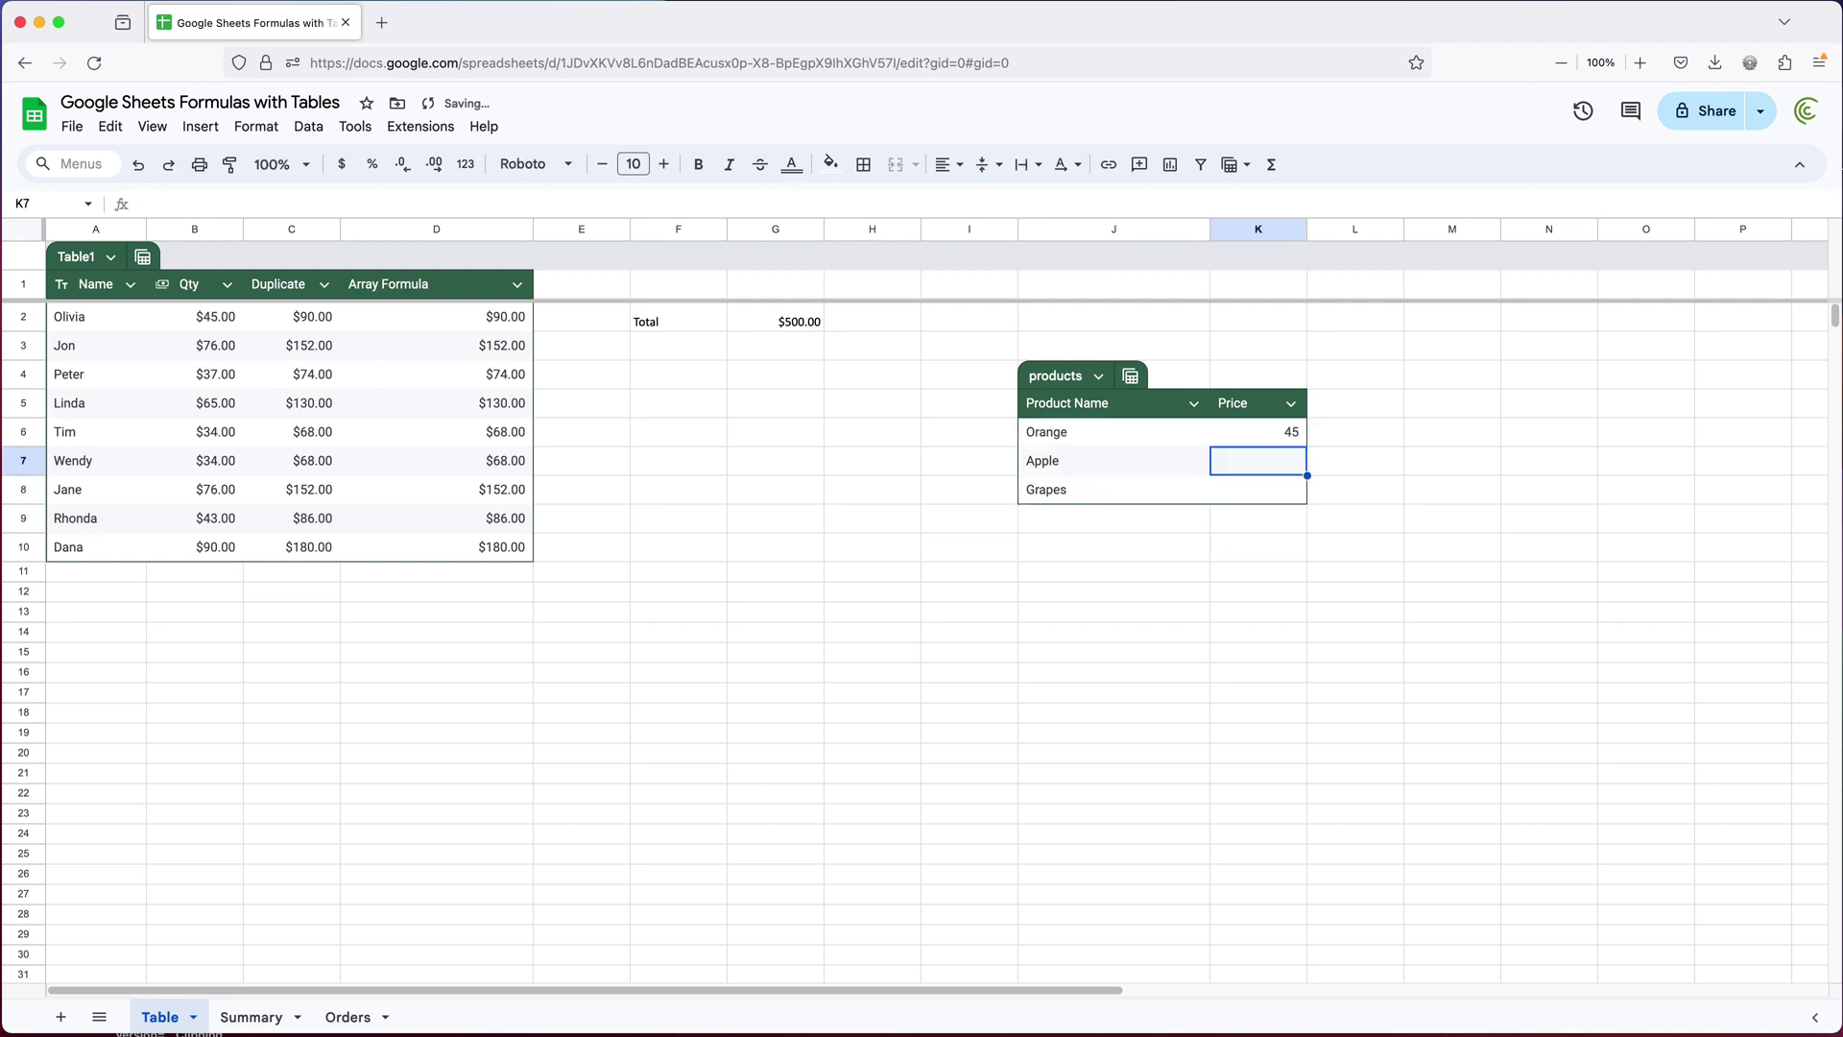
pyautogui.write('656')
pyautogui.press('Return')
pyautogui.write('56')
pyautogui.press('Return')
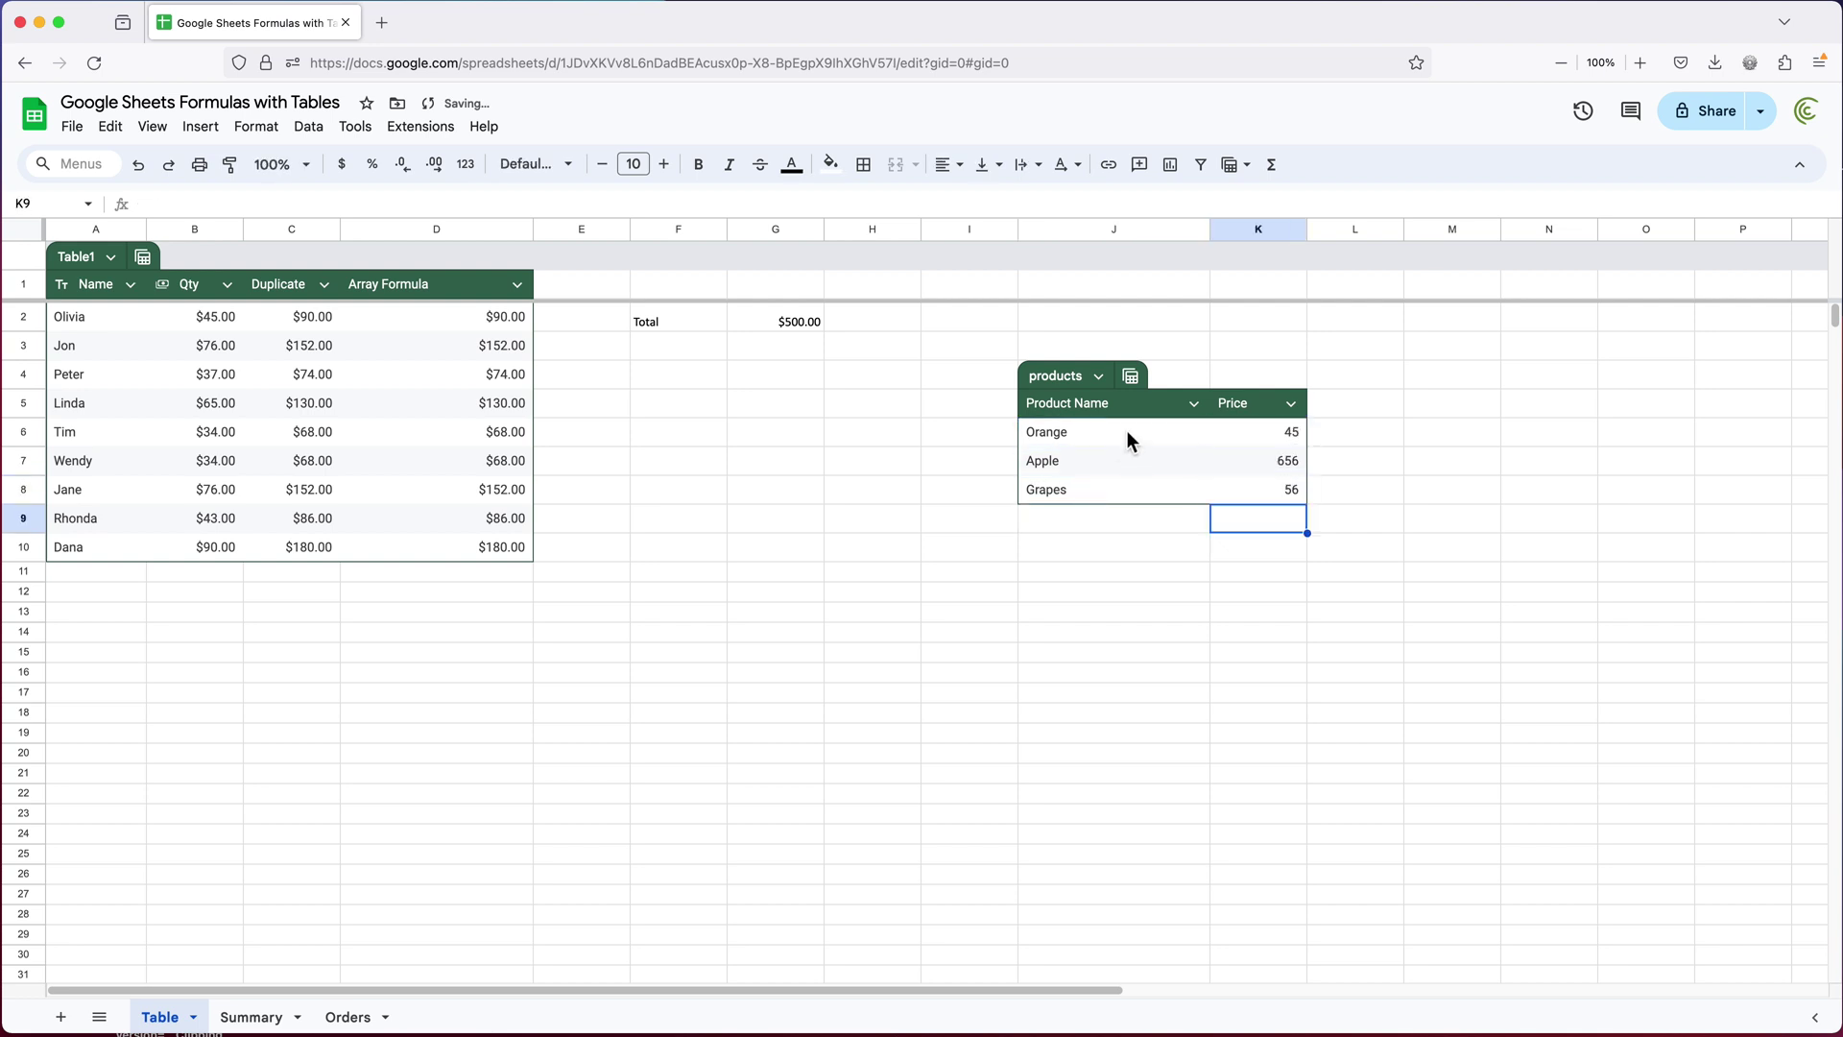
# Set the column type of the products table's Price column to Currency
pyautogui.click(1291, 404)
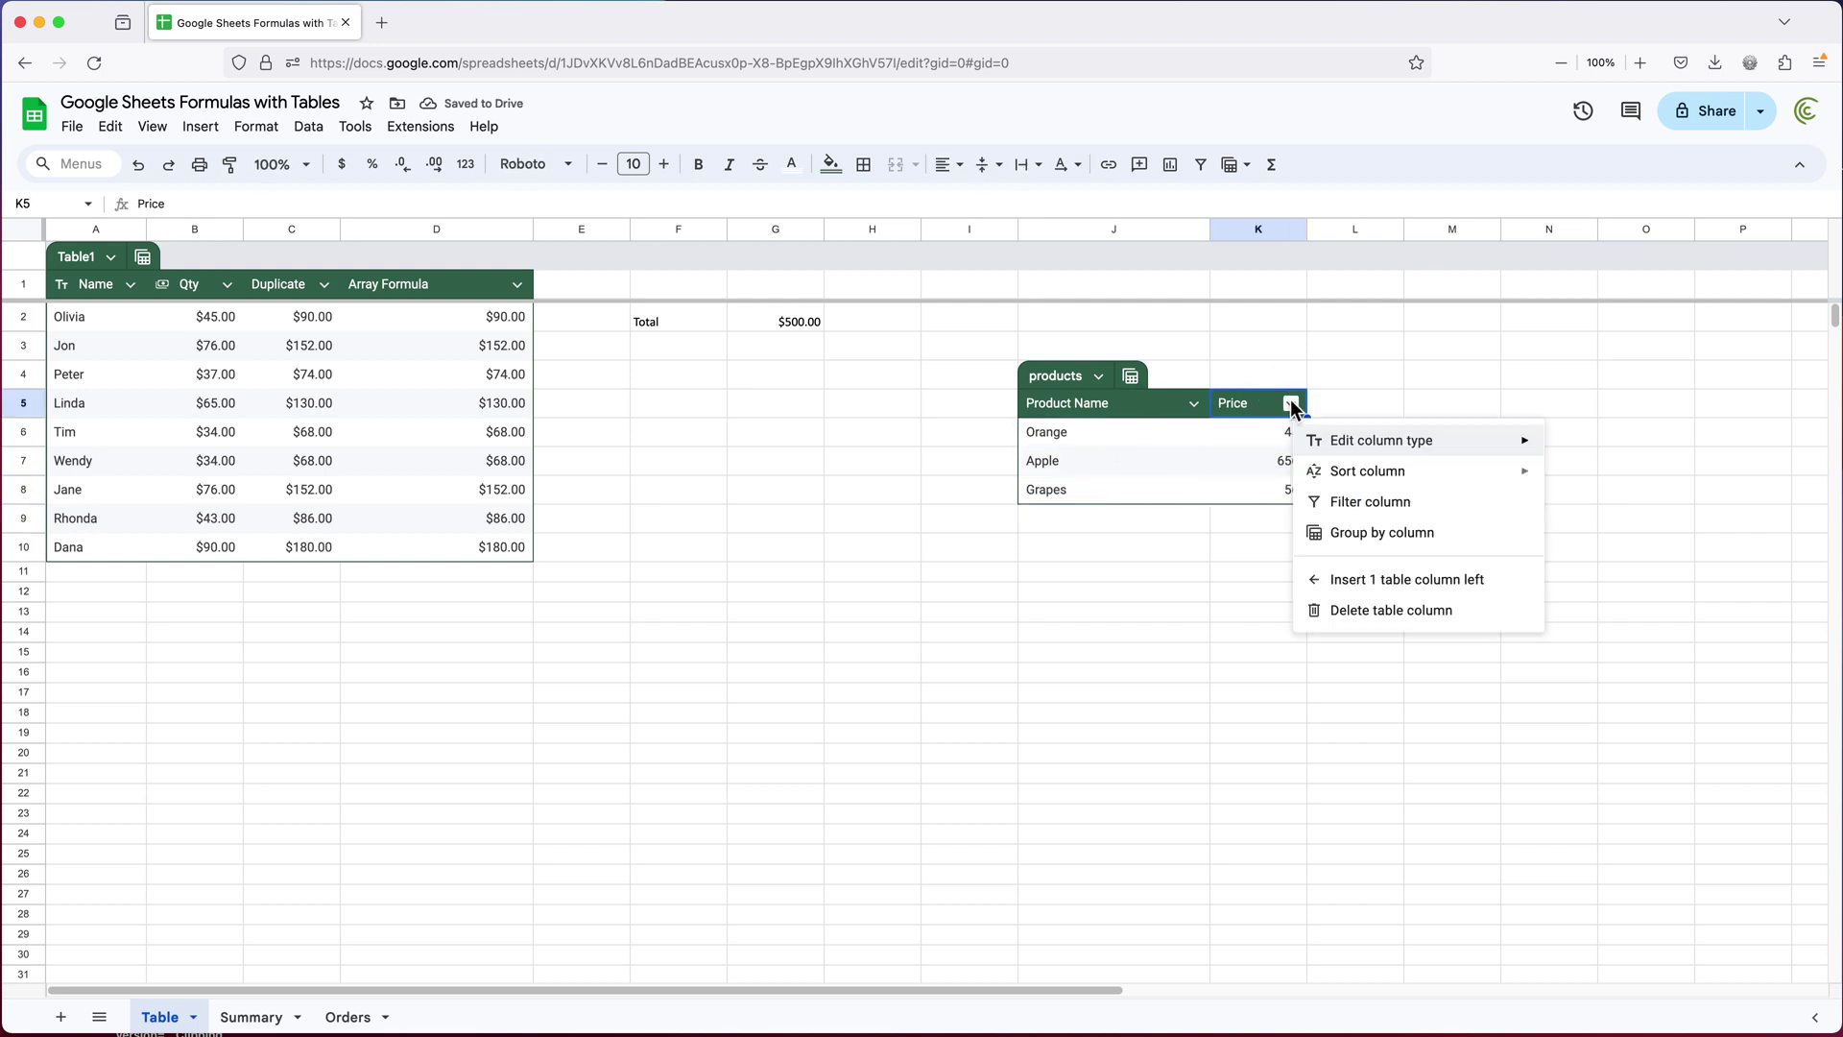
pyautogui.moveTo(1476, 447)
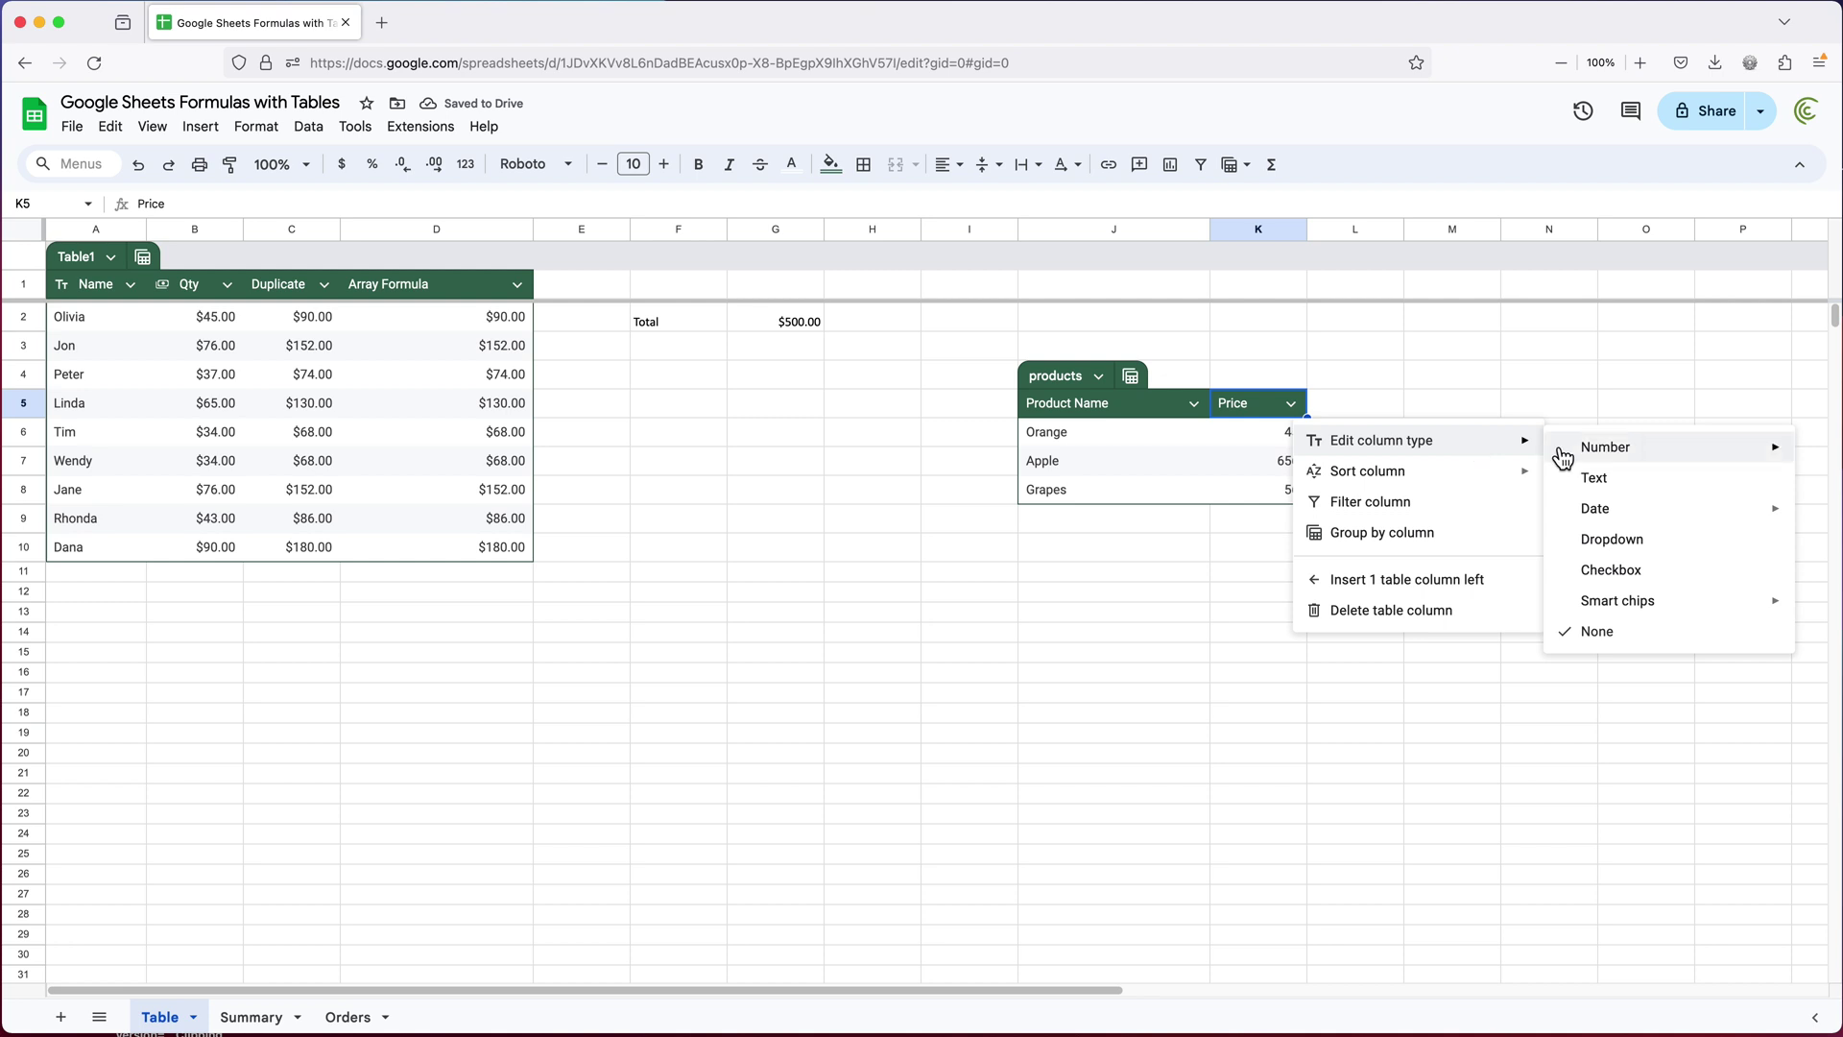
pyautogui.moveTo(1637, 464)
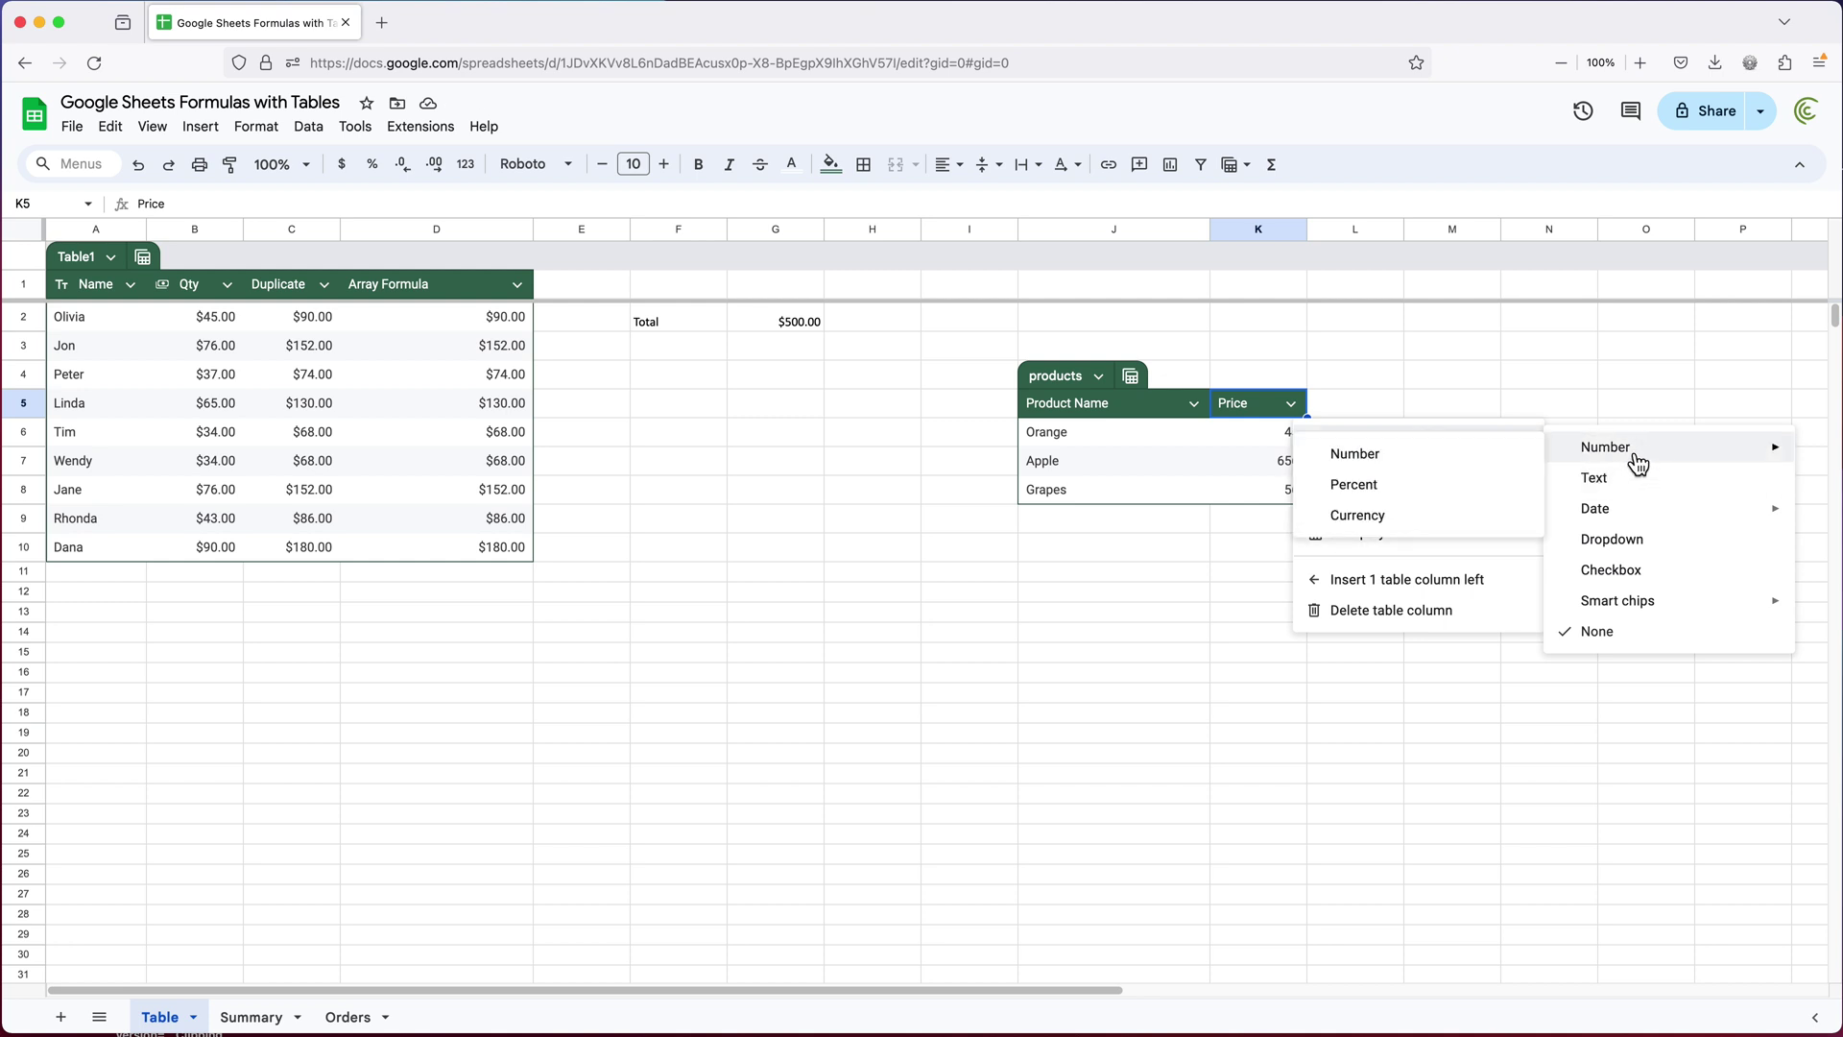
pyautogui.click(1416, 515)
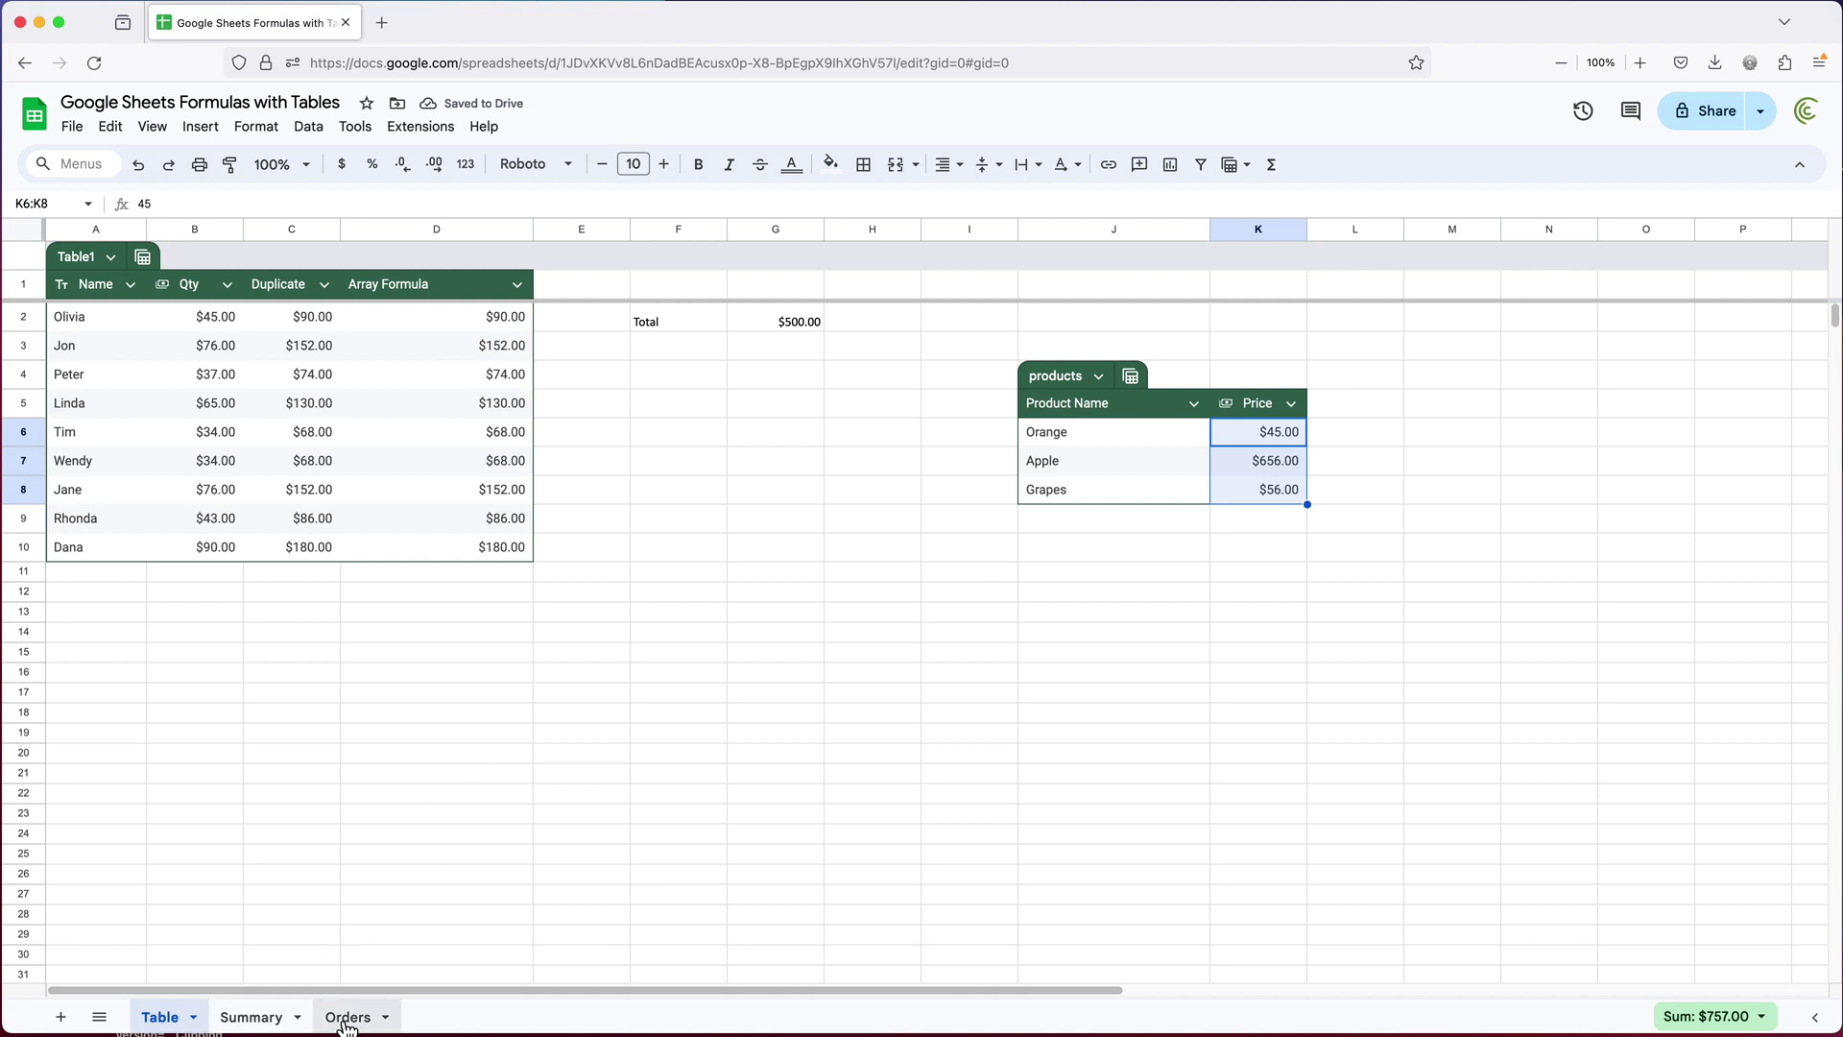
# On the Orders sheet, set the column type of the ordersdata table's SalesAmount column to Currency
pyautogui.click(347, 1020)
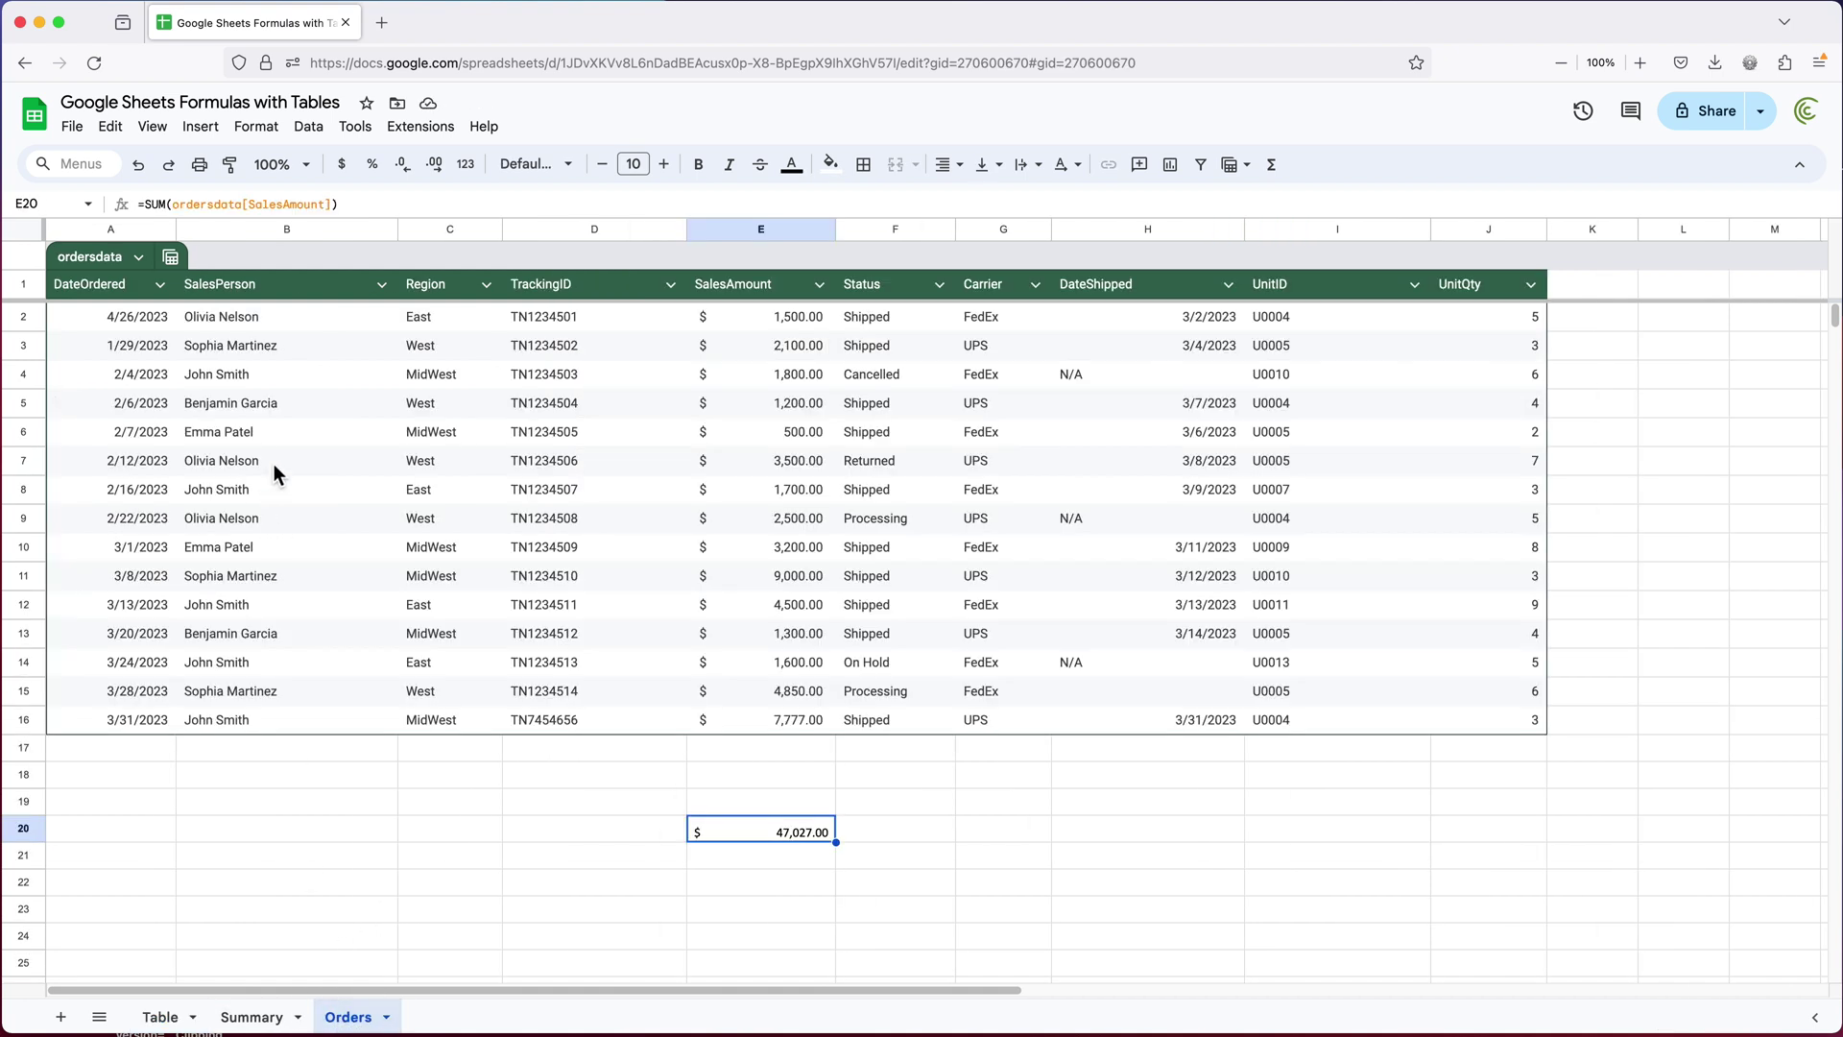
pyautogui.click(470, 317)
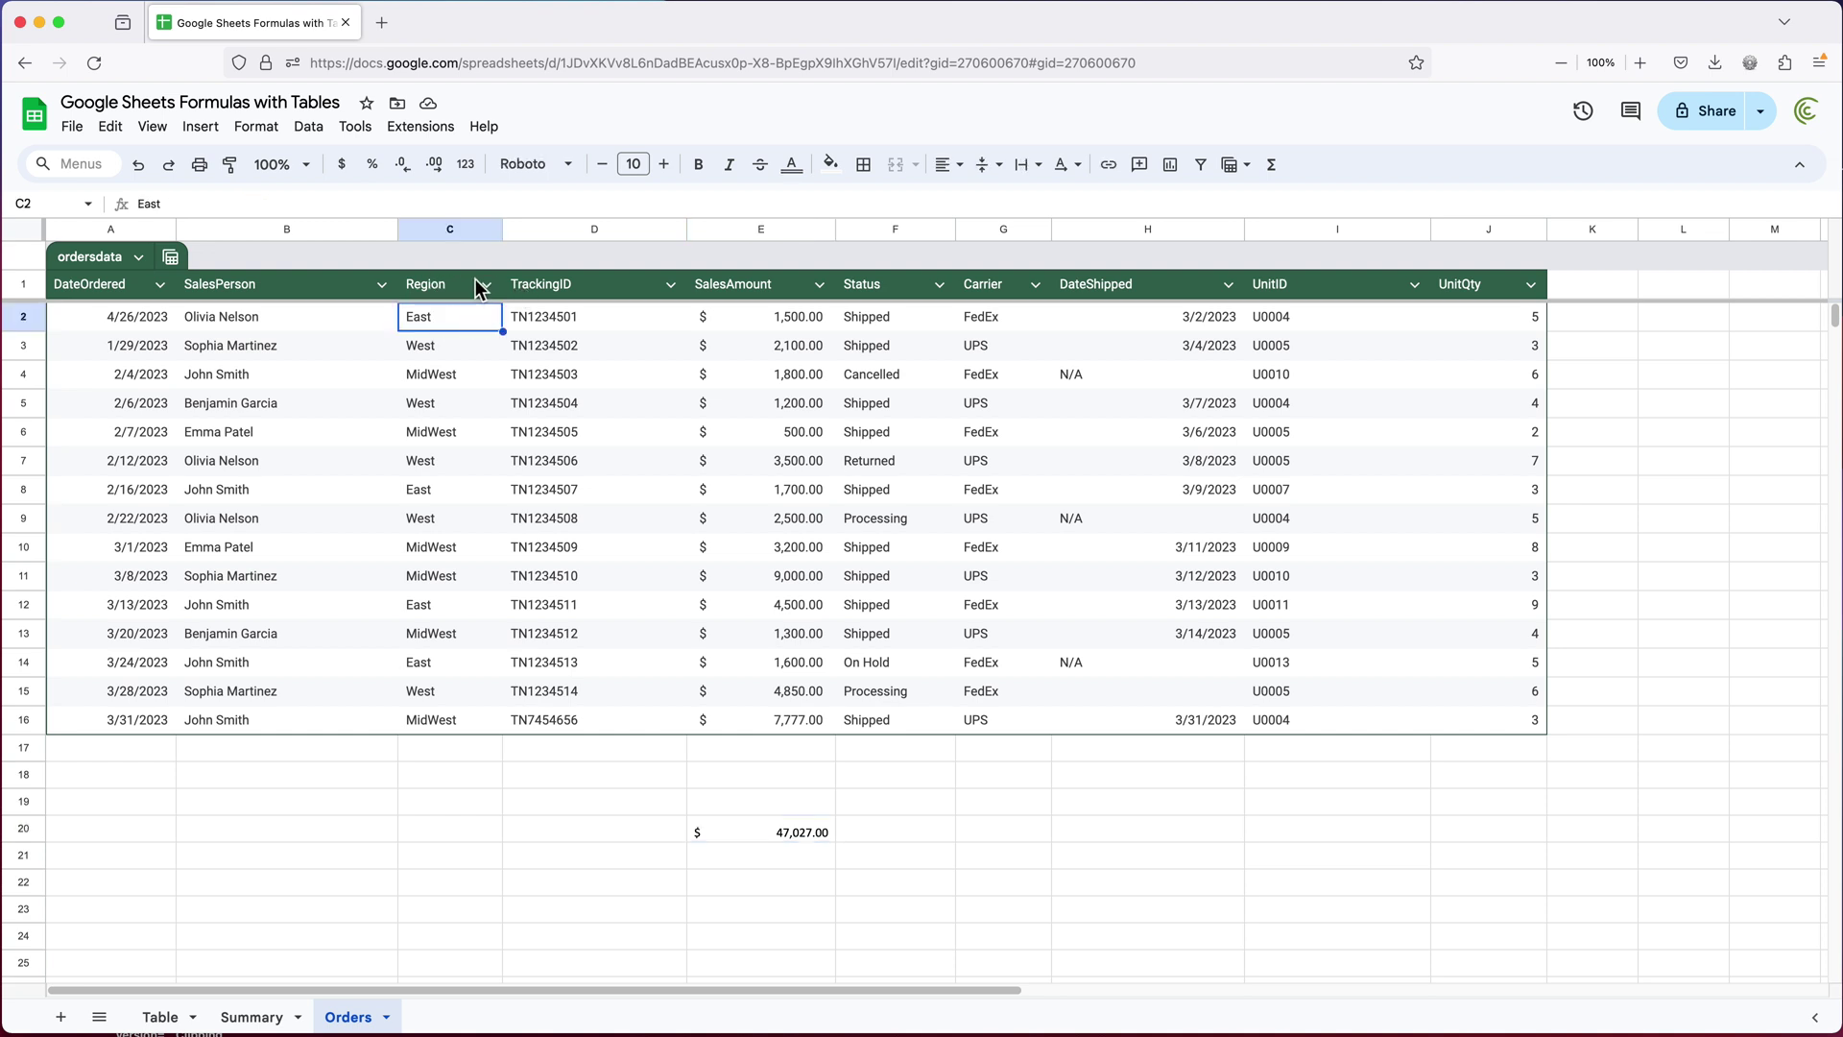
pyautogui.click(819, 285)
pyautogui.moveTo(992, 320)
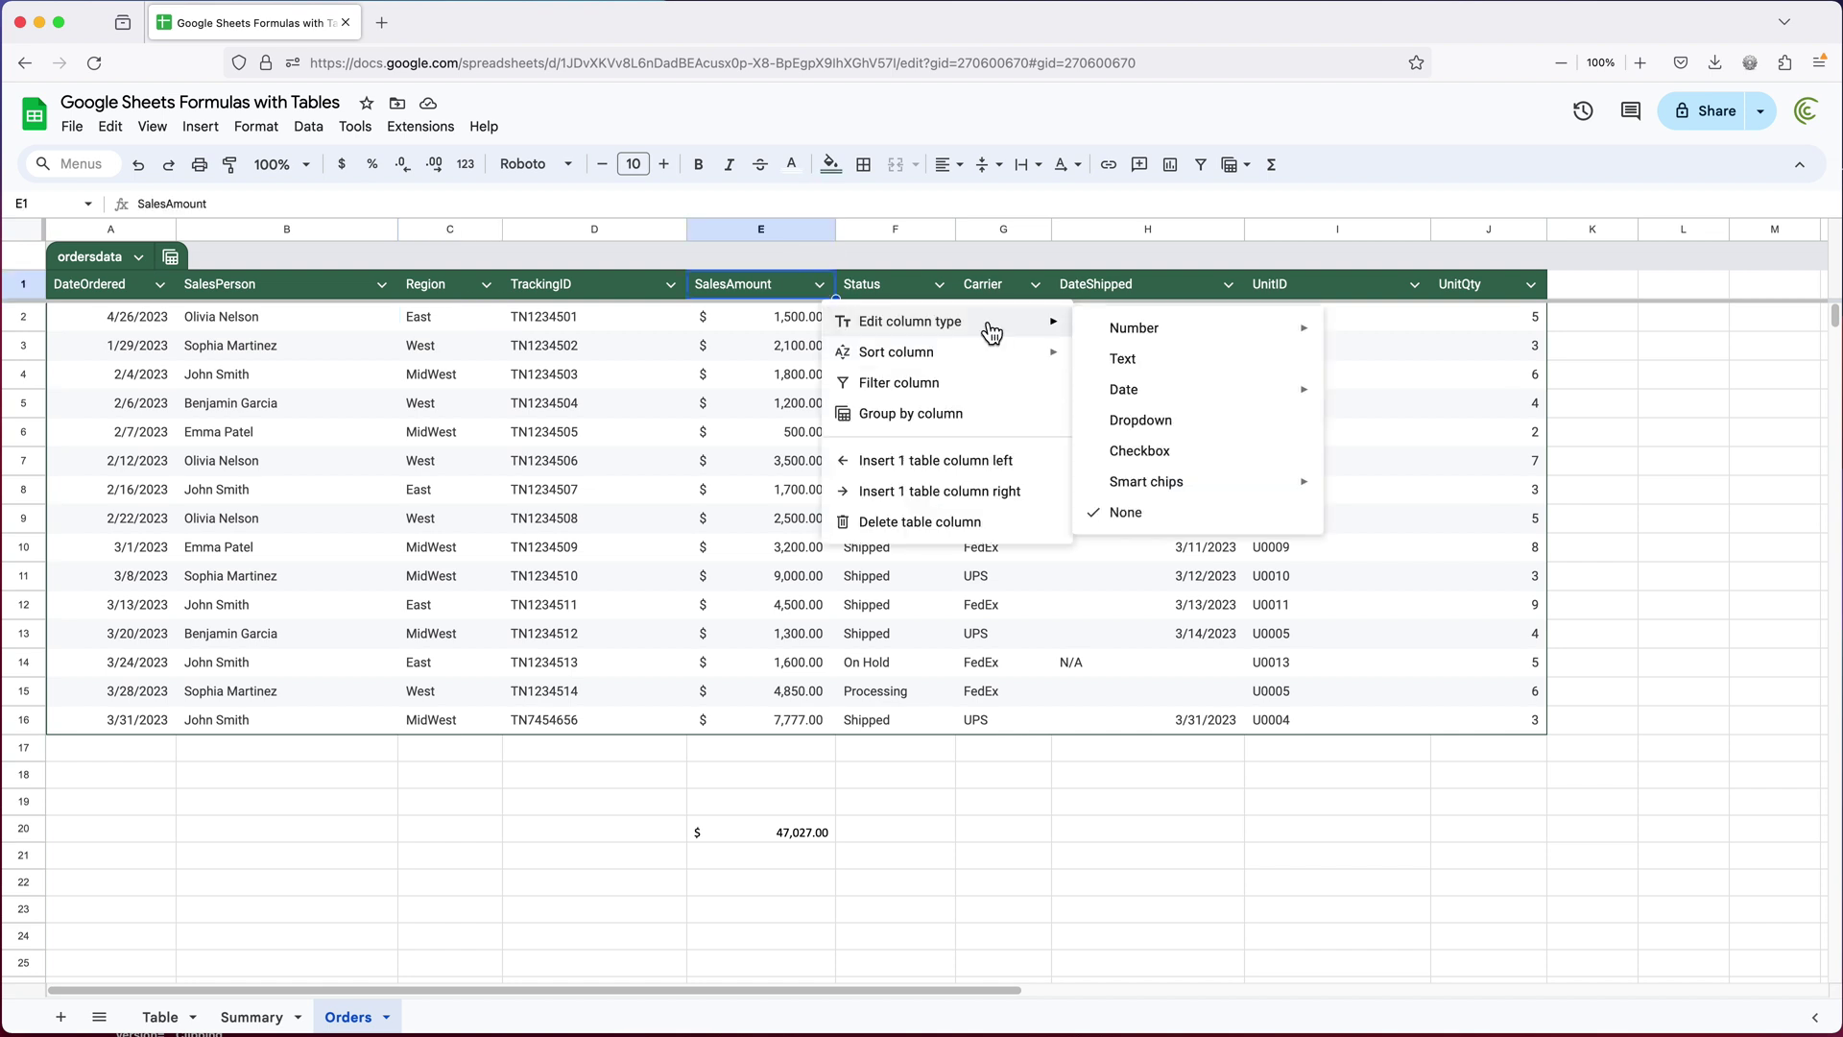
pyautogui.moveTo(1248, 338)
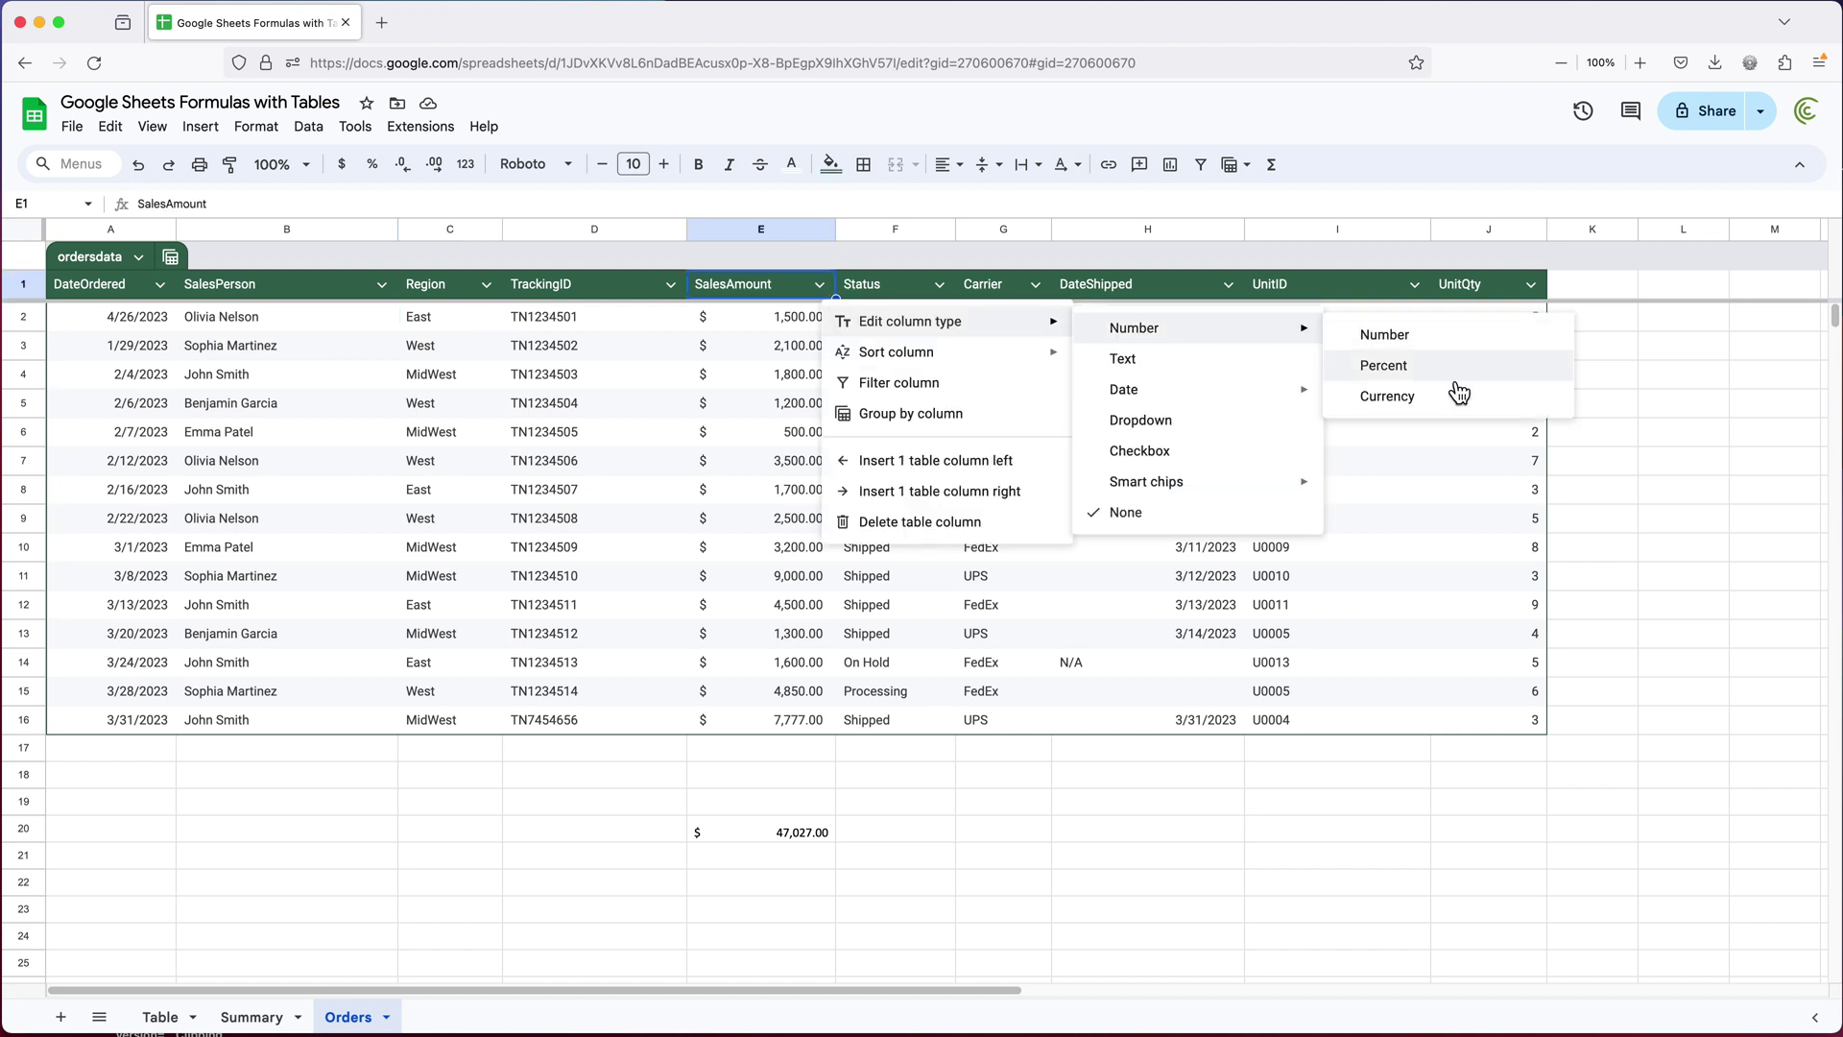
pyautogui.click(1387, 396)
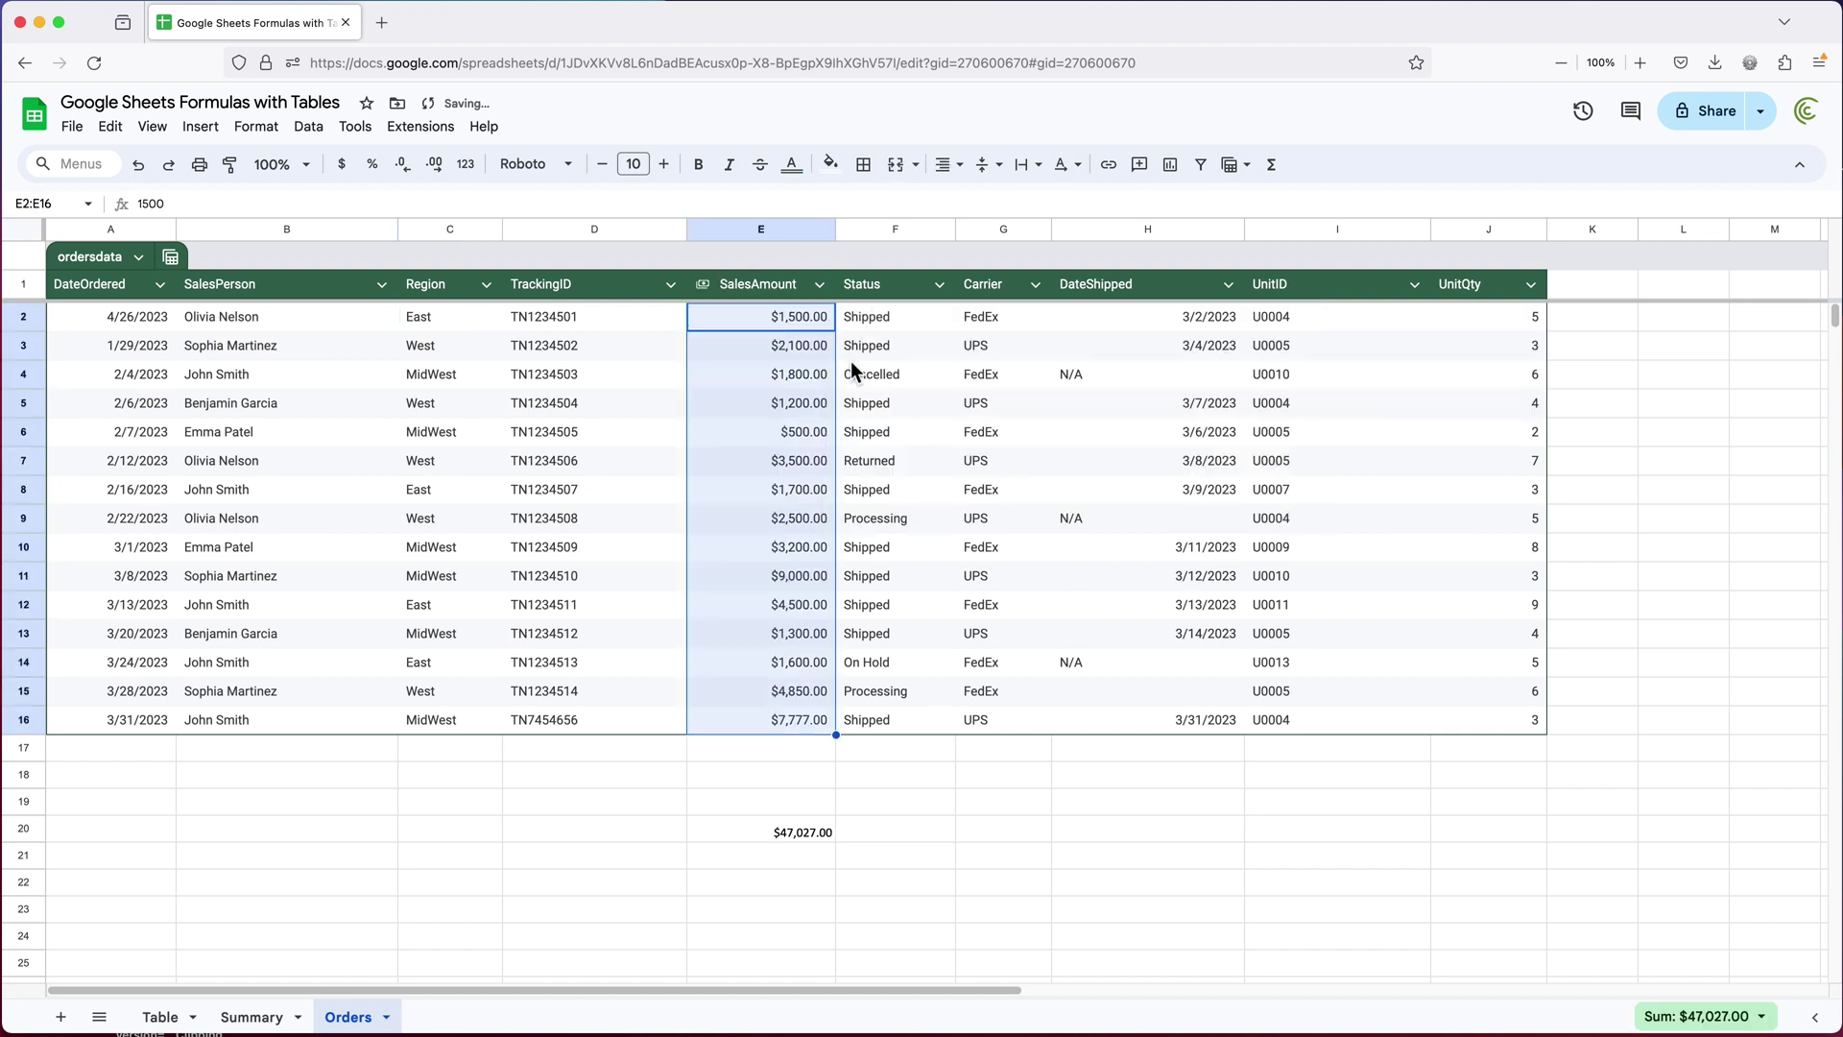
# Convert the Status column of the ordersdata table to a Dropdown column, accepting the options generated from its values
pyautogui.moveTo(898, 317); pyautogui.dragTo(911, 734)
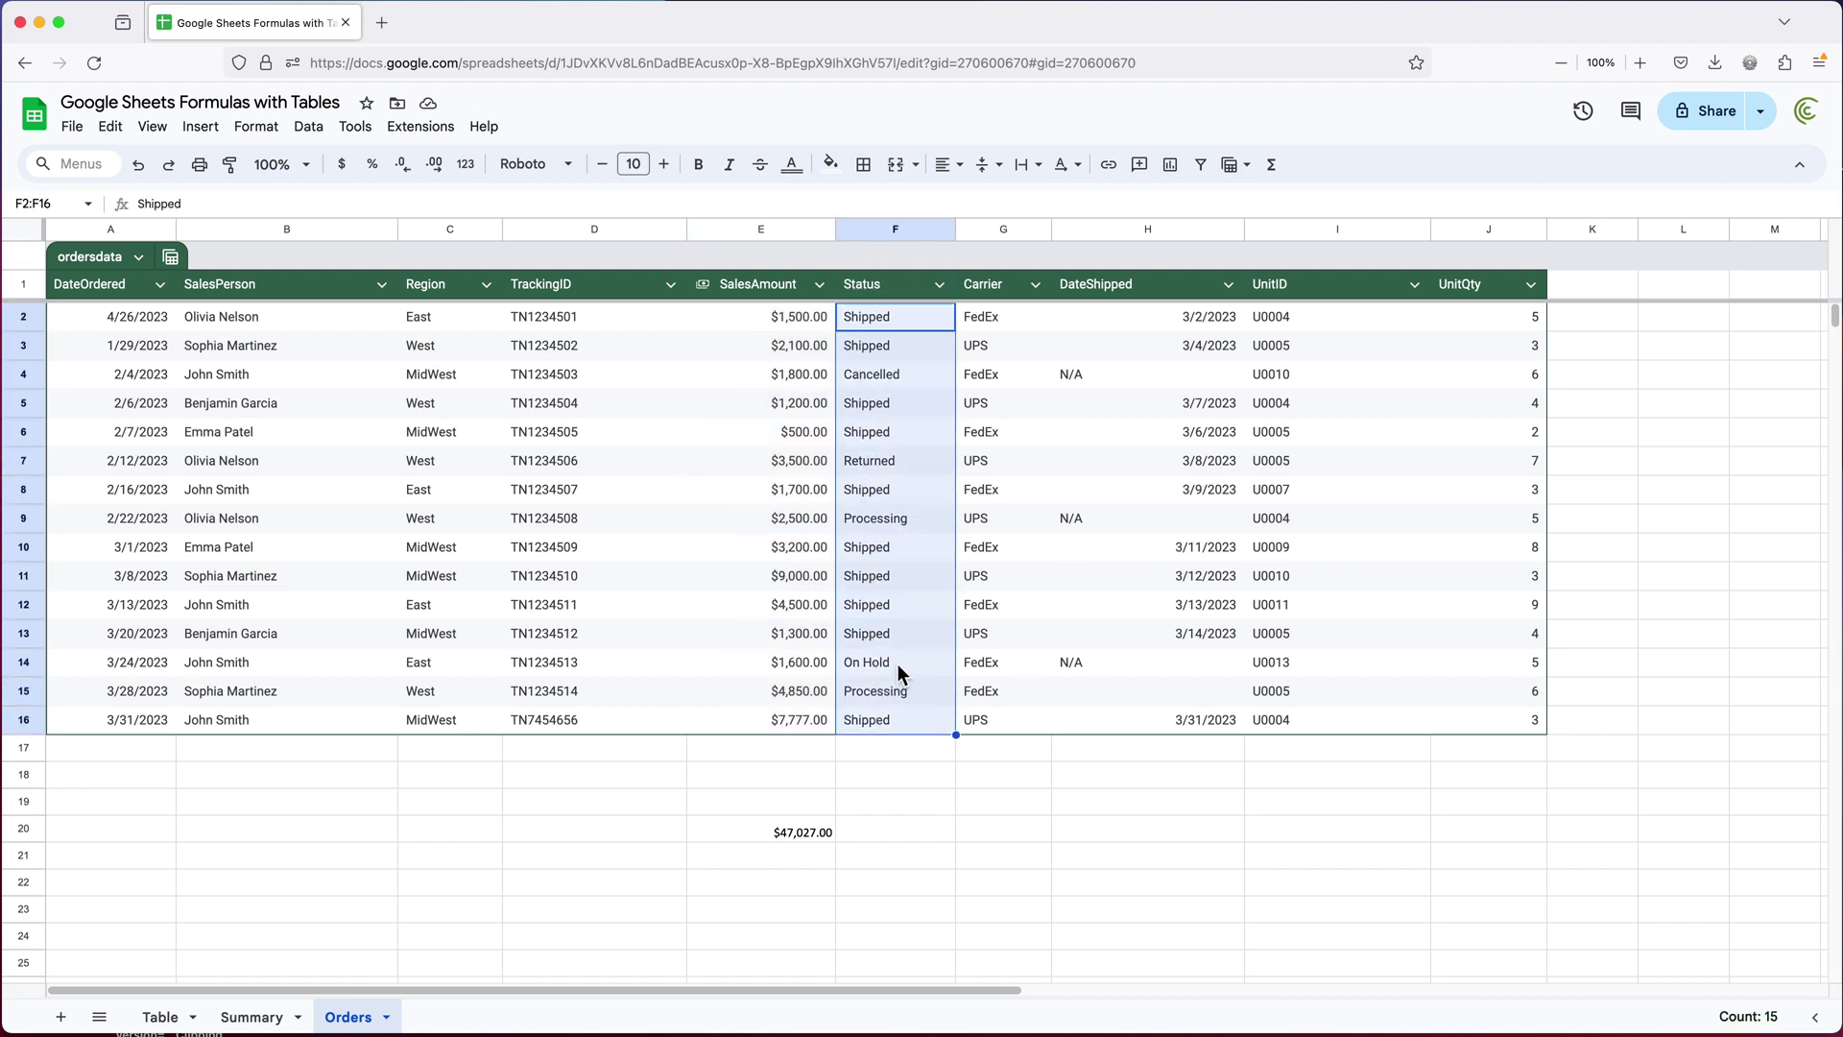
pyautogui.click(907, 284)
pyautogui.click(940, 285)
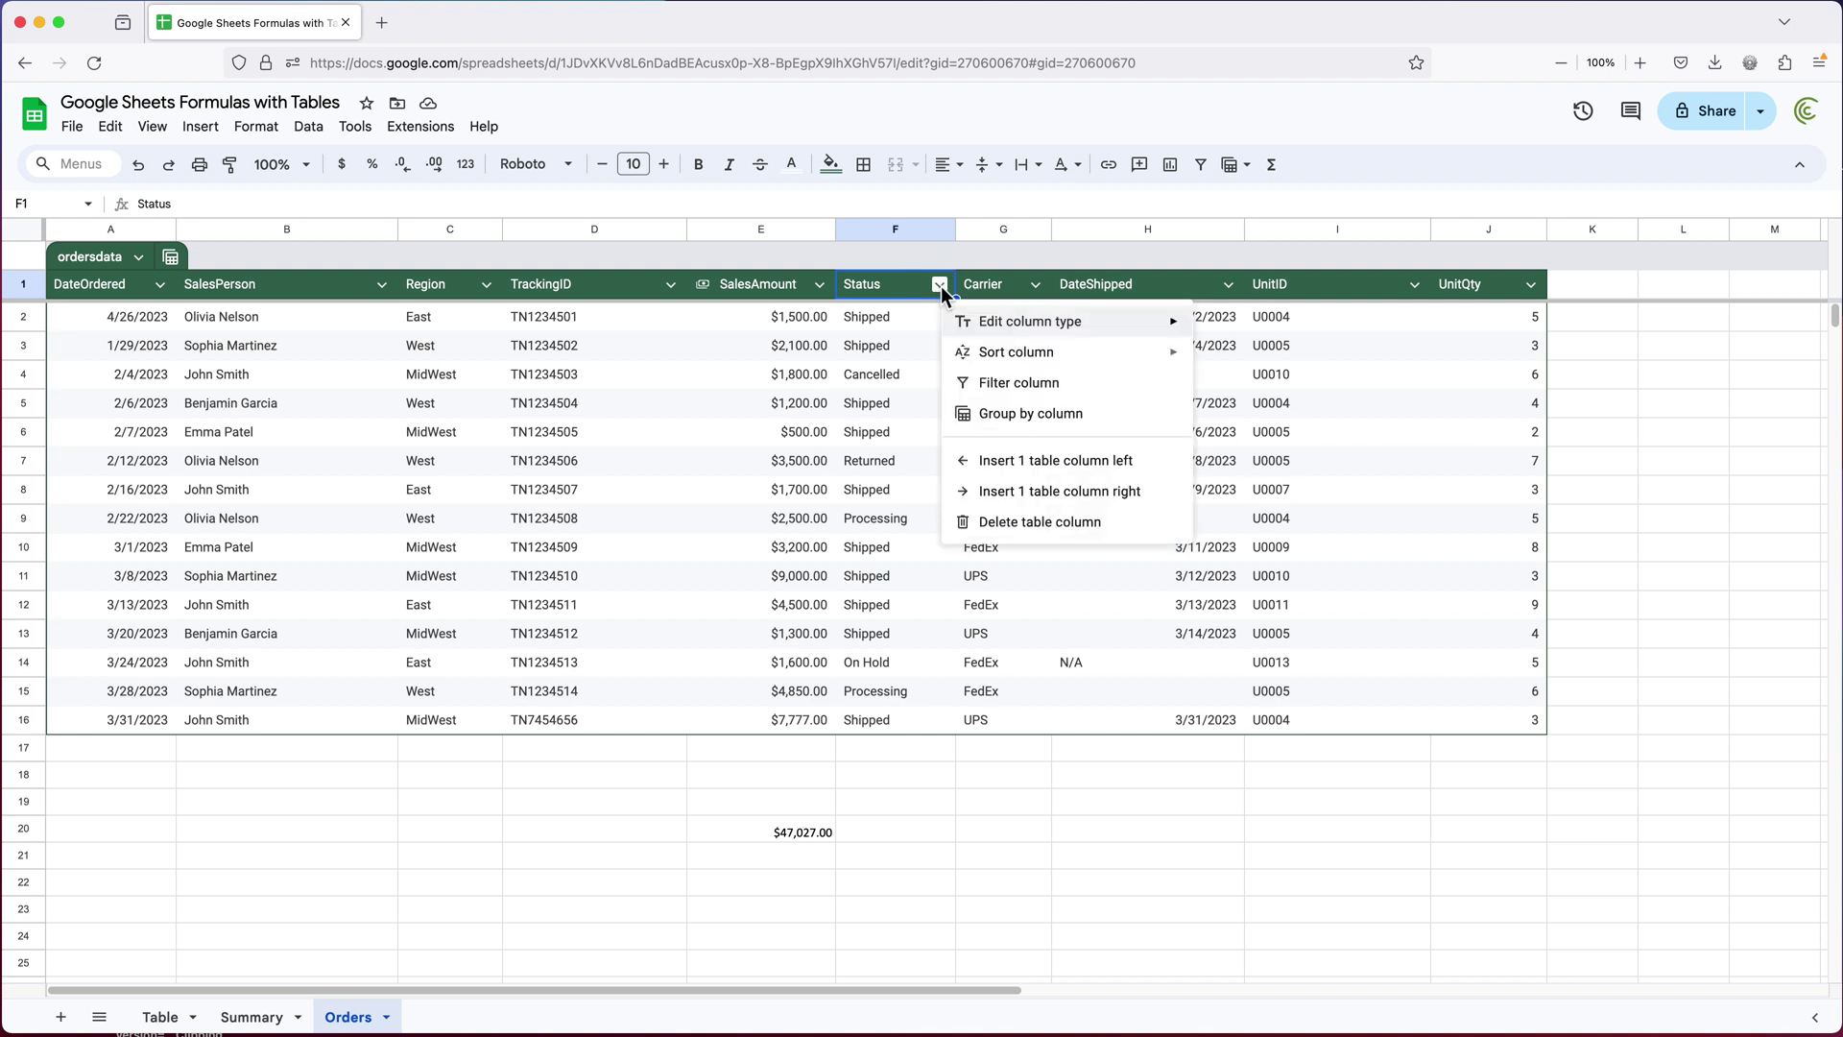
pyautogui.moveTo(1097, 336)
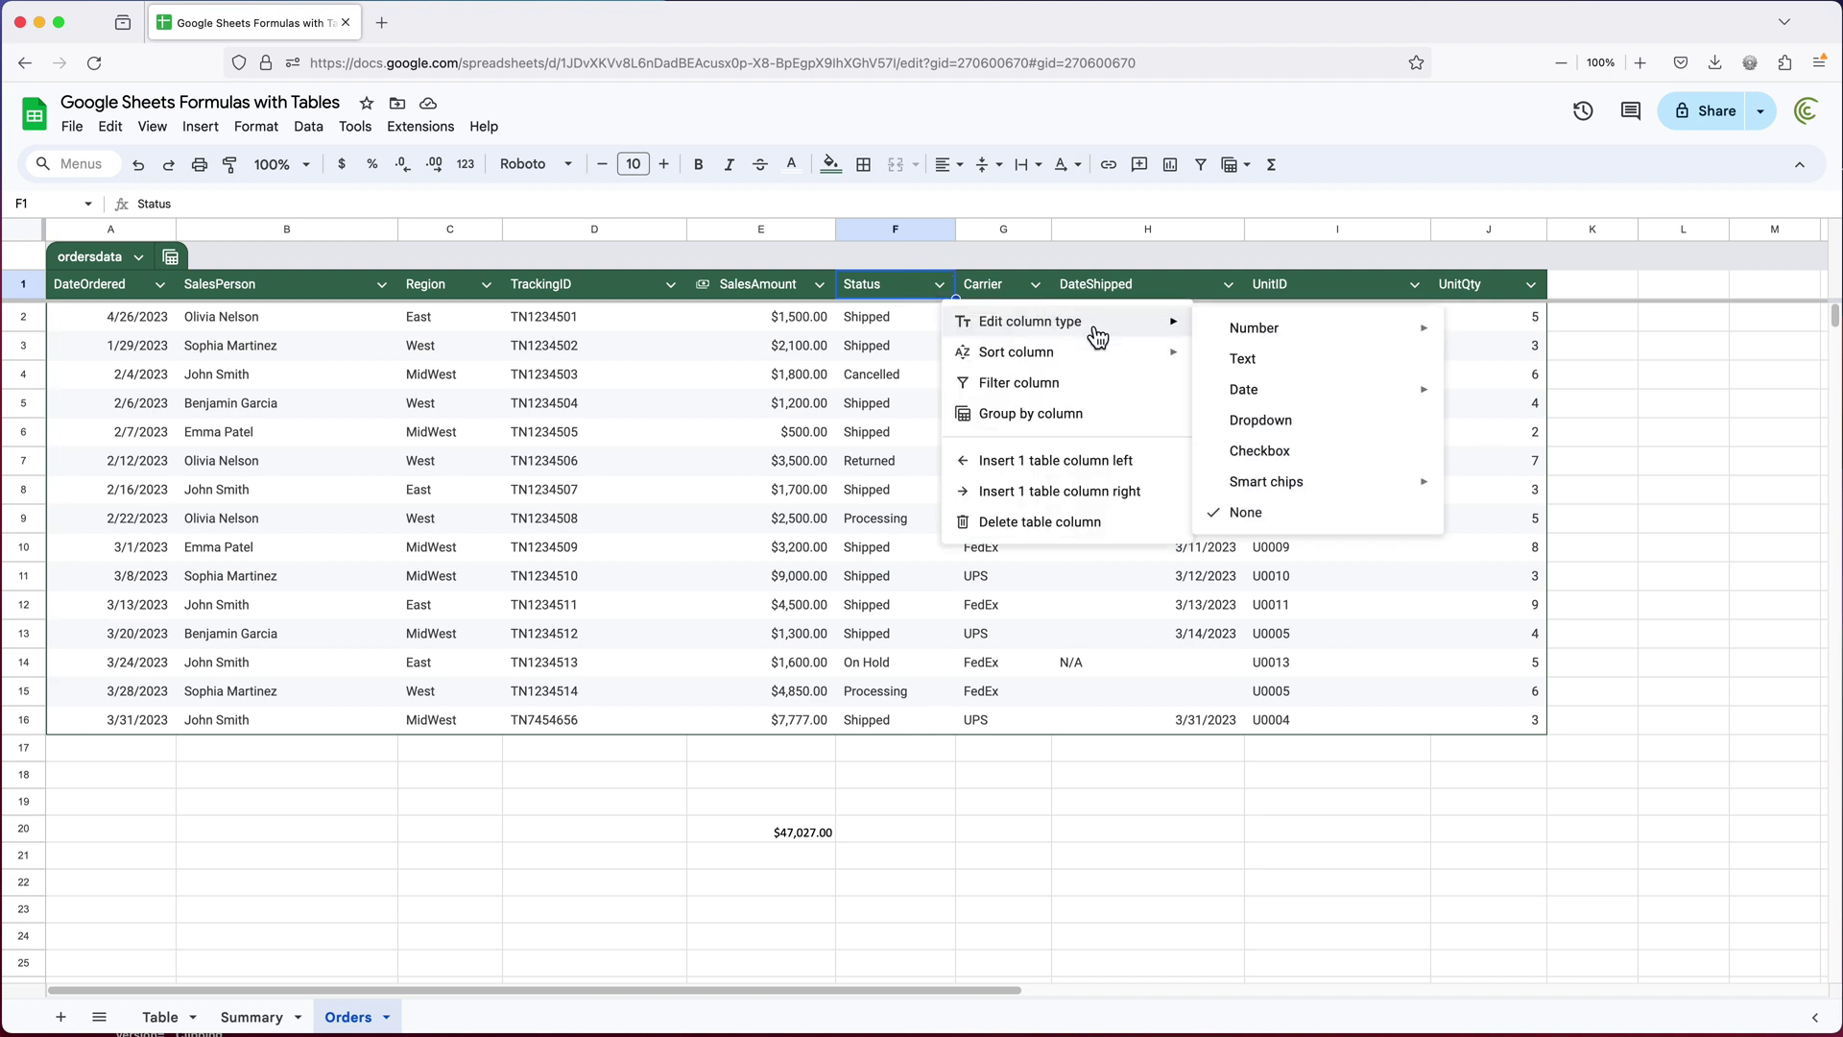
pyautogui.click(1280, 423)
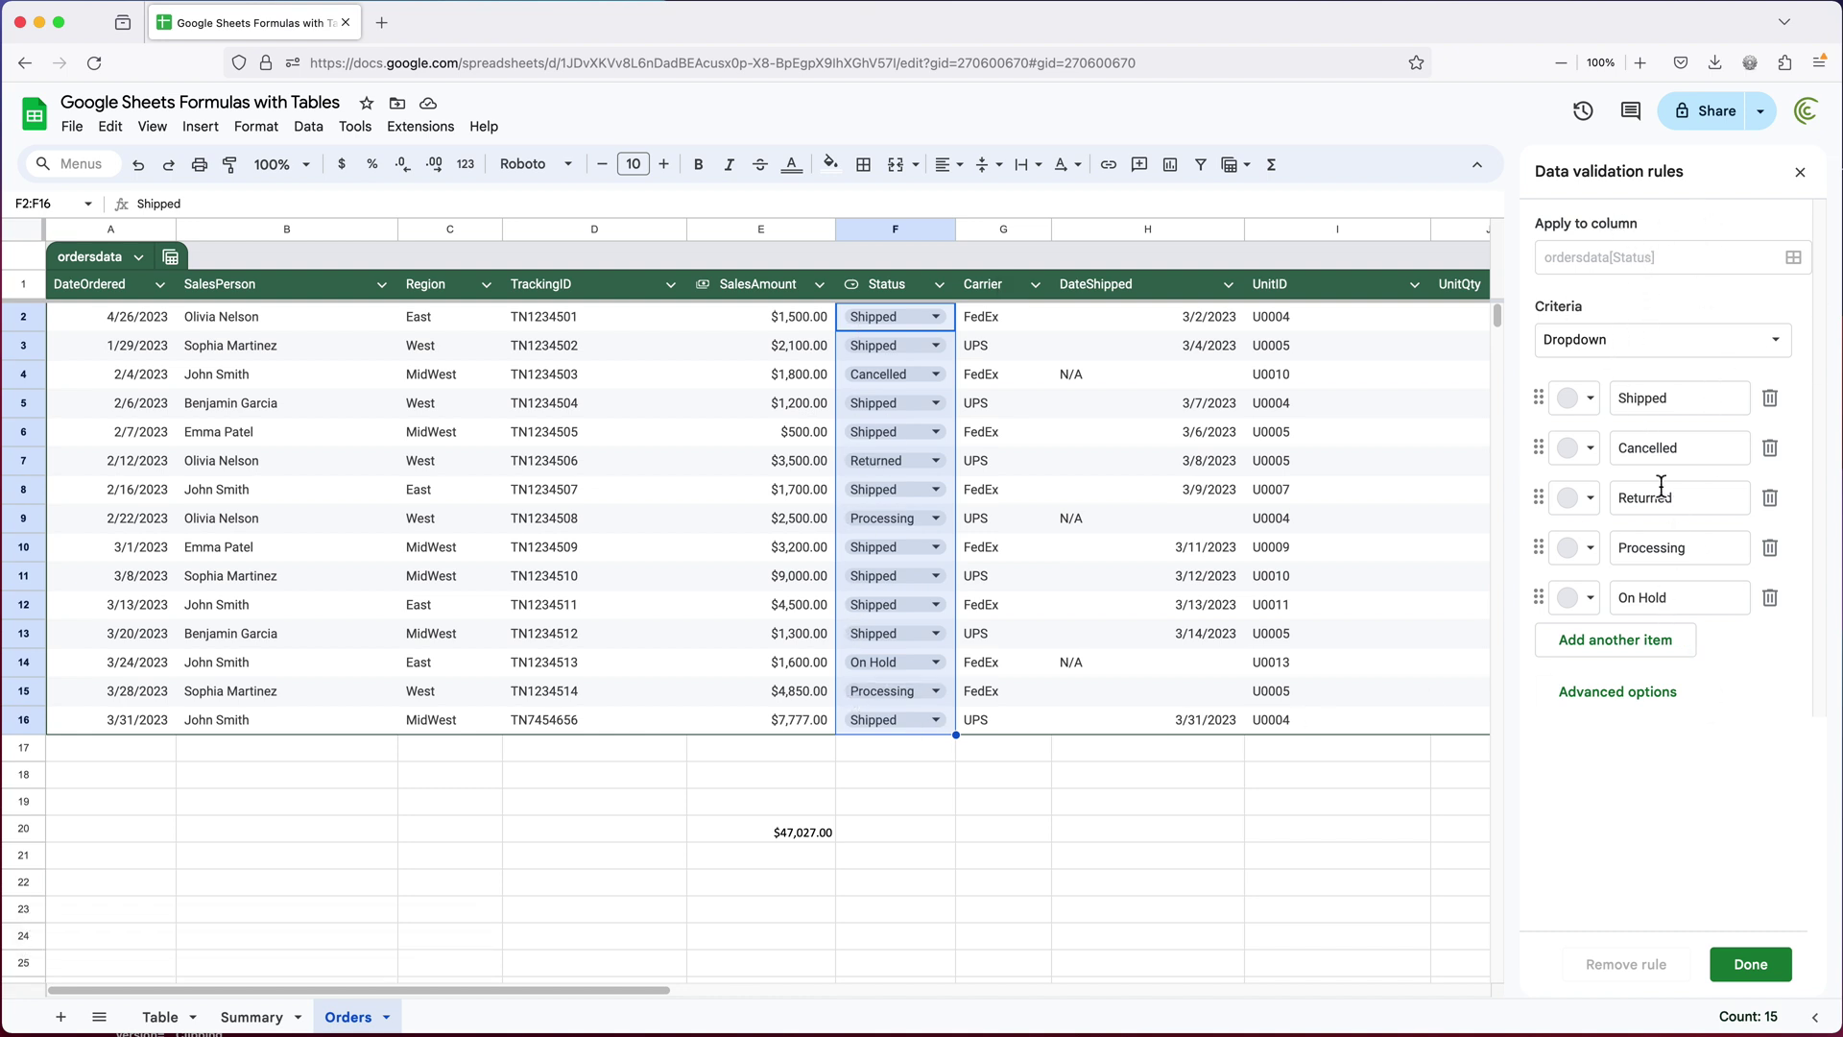
pyautogui.click(1767, 971)
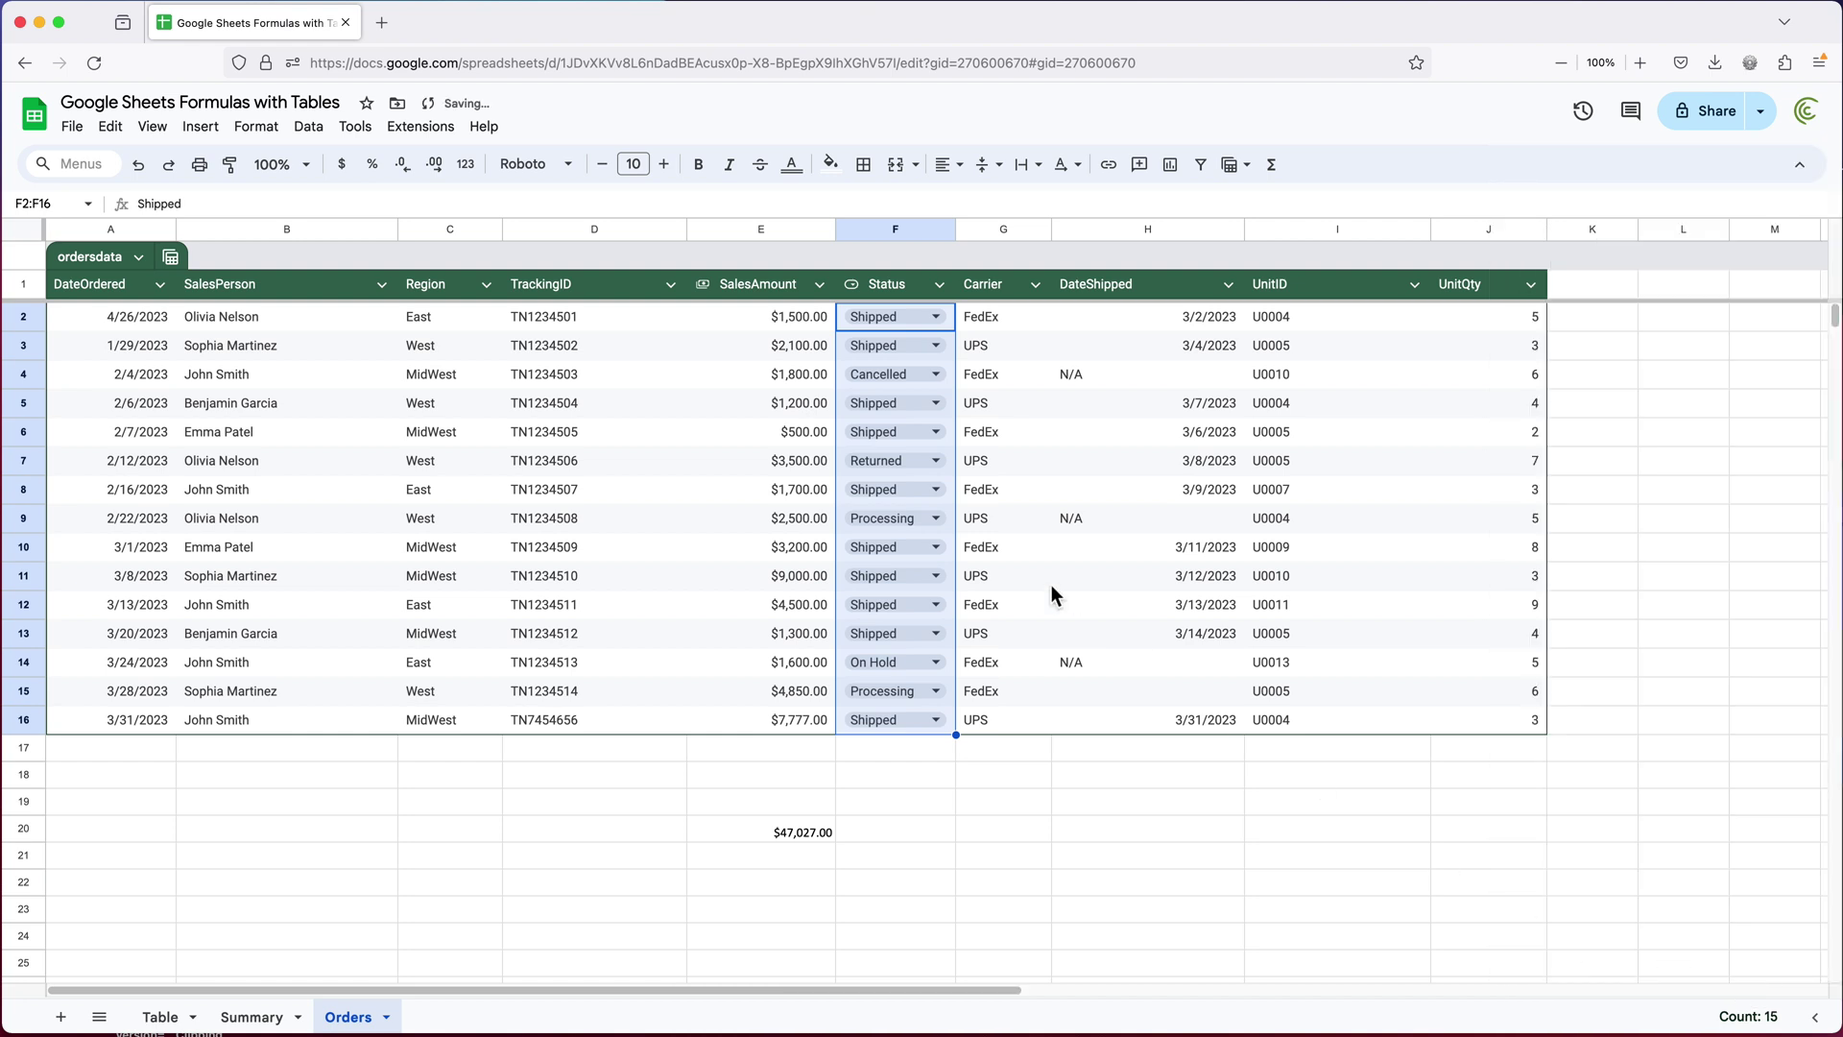
# Convert the Carrier column of the ordersdata table to a Dropdown column, accepting the generated FedEx and UPS options
pyautogui.moveTo(1000, 316); pyautogui.dragTo(1003, 691)
pyautogui.click(1033, 284)
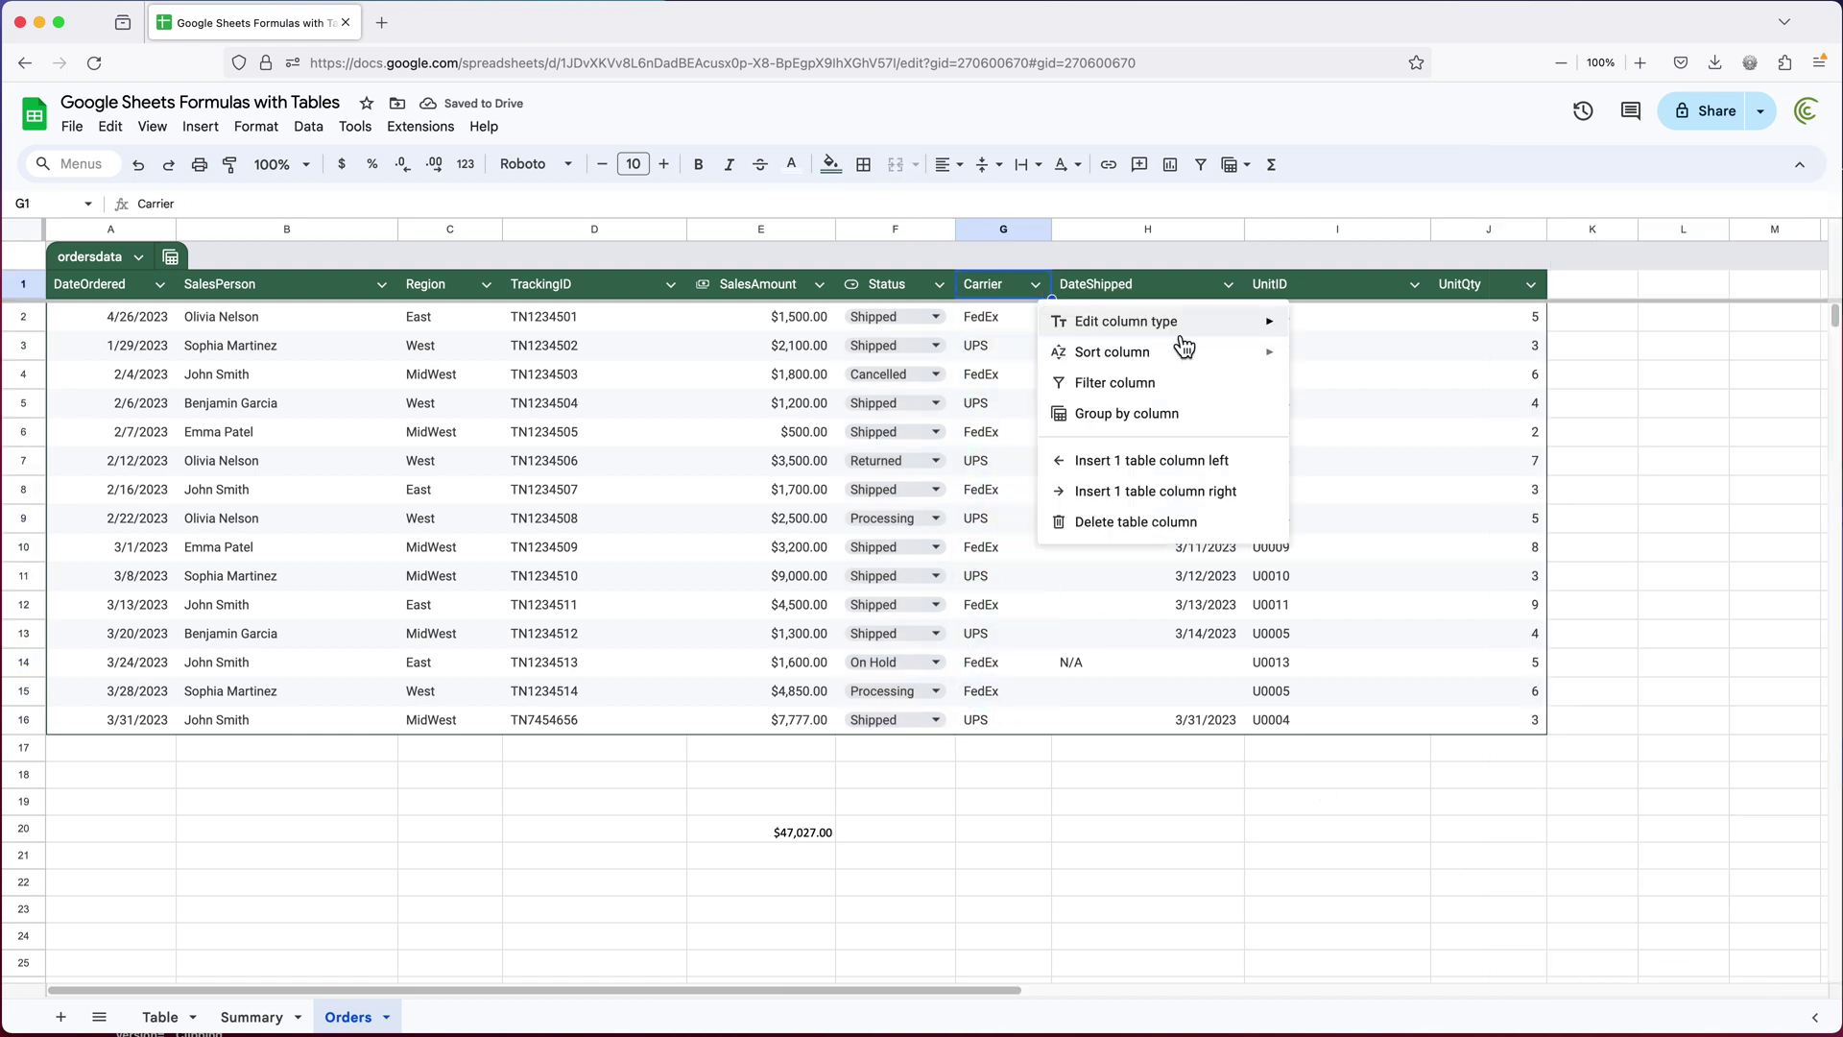
pyautogui.moveTo(1186, 331)
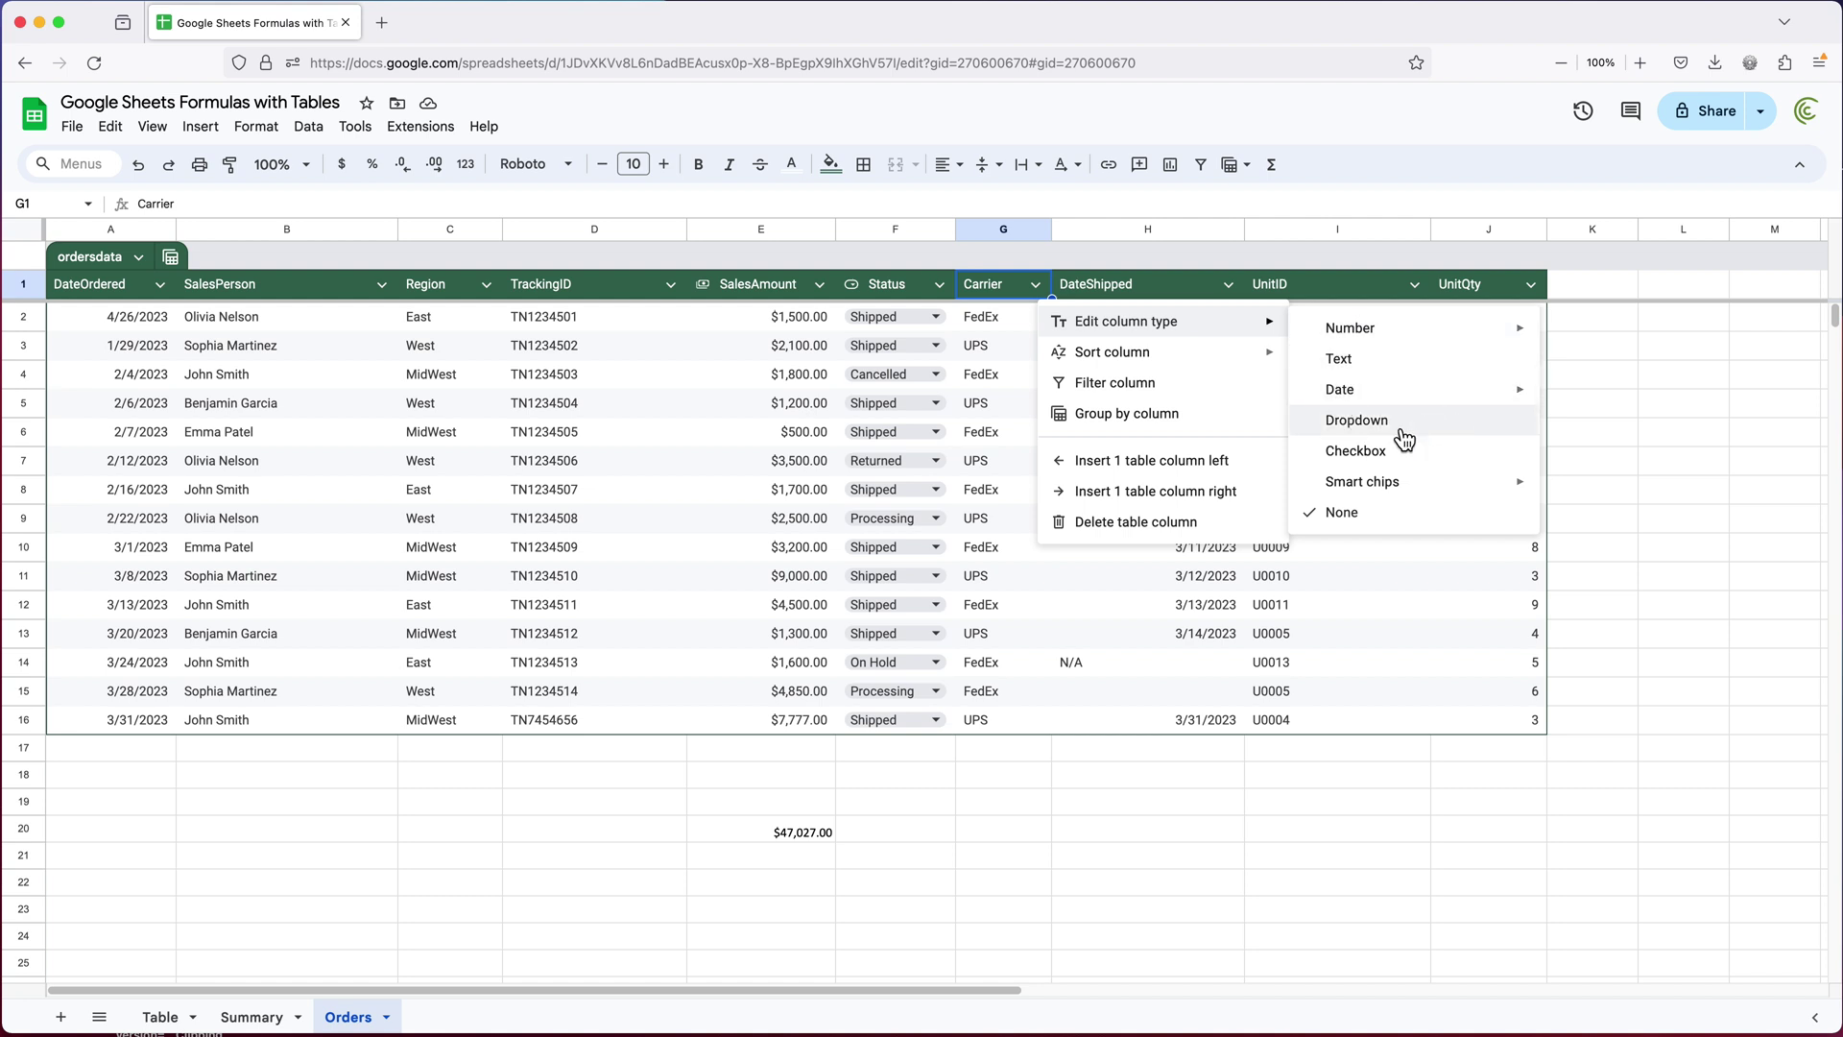
pyautogui.click(1446, 420)
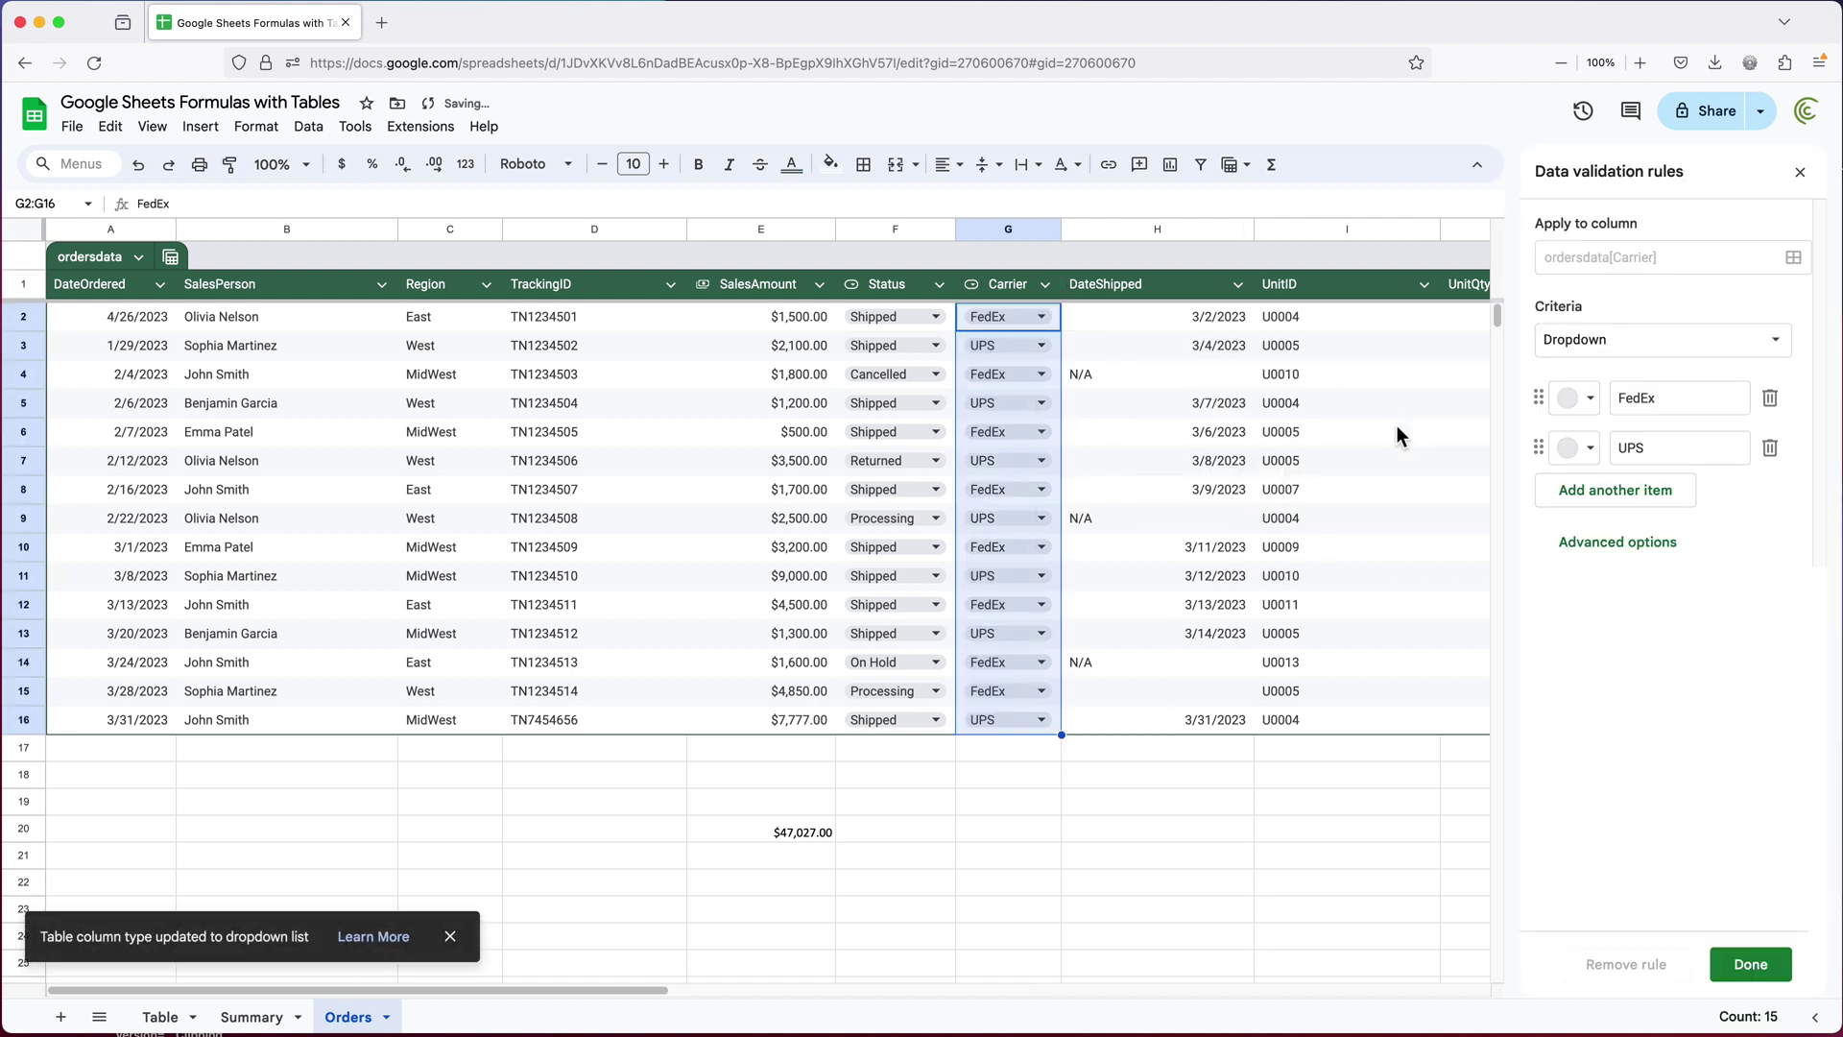
pyautogui.click(1762, 974)
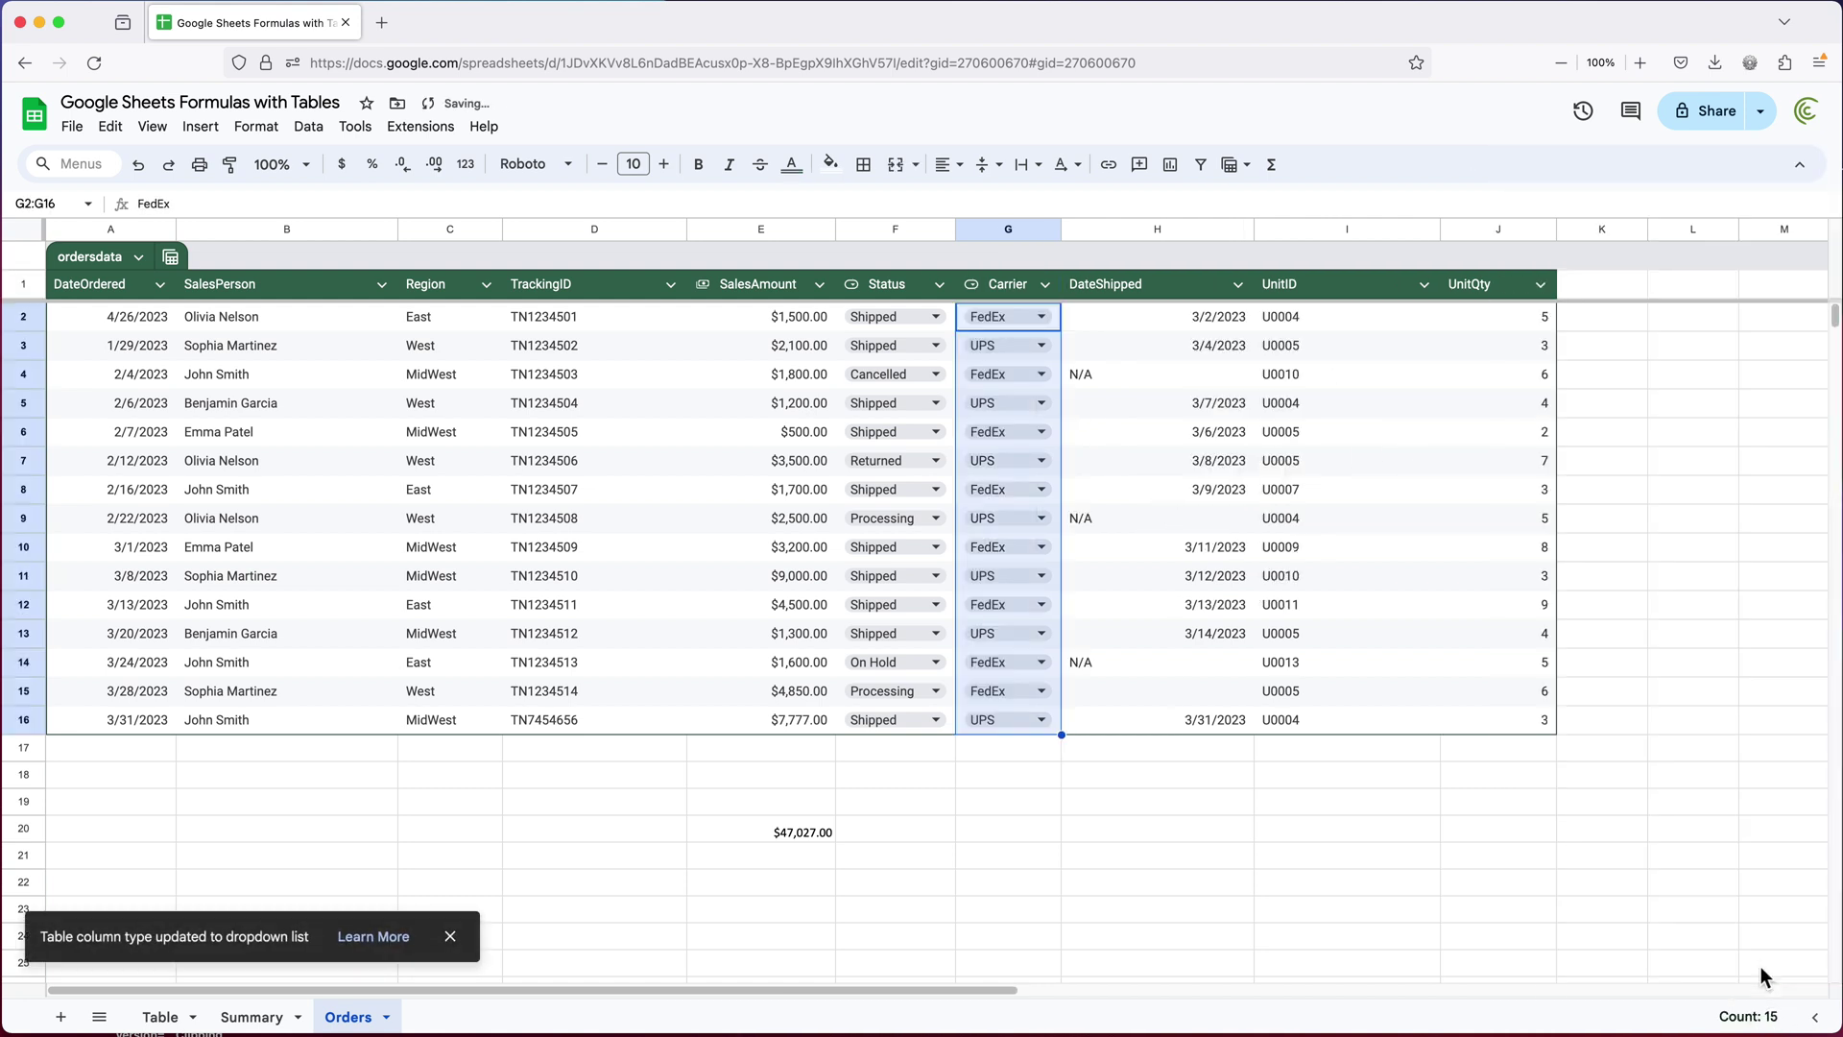
# Extend the ordersdata table with a new row dated 6/6/2024 and check the Status and Carrier dropdowns in that row
pyautogui.click(1156, 284)
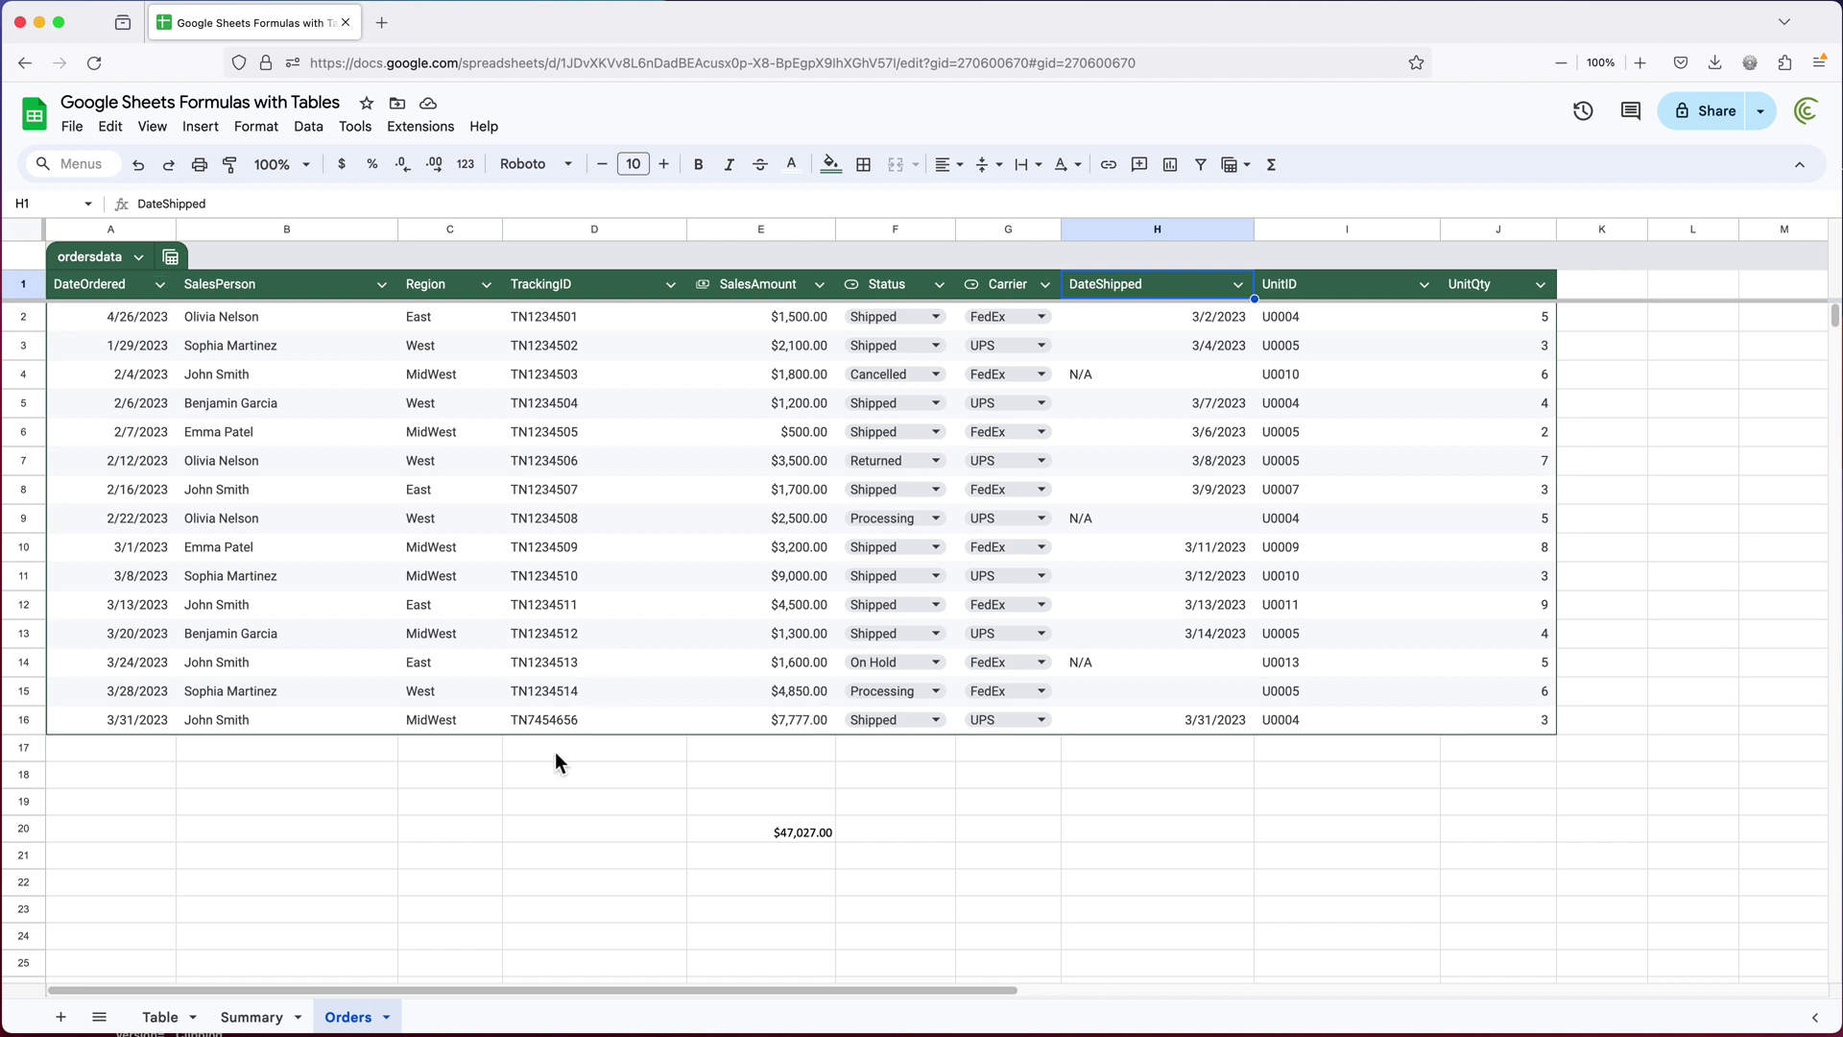
pyautogui.click(144, 748)
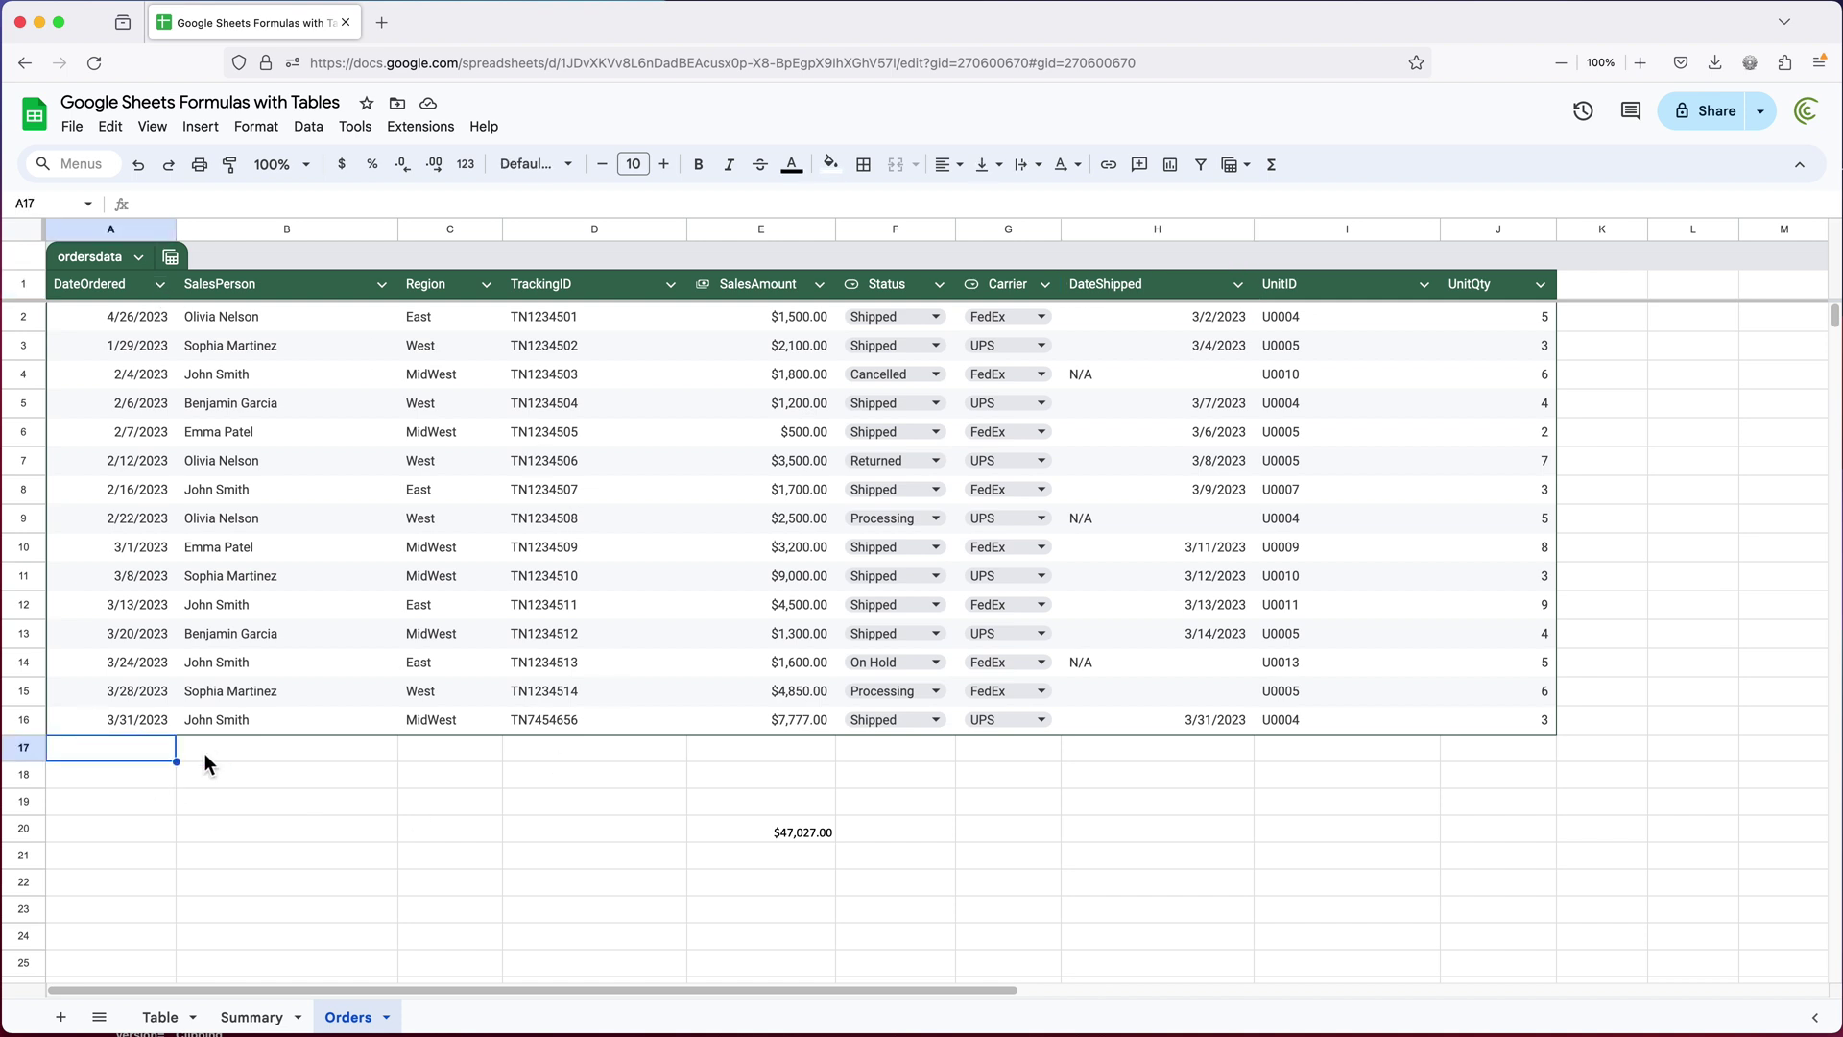
pyautogui.write('6/6/2024')
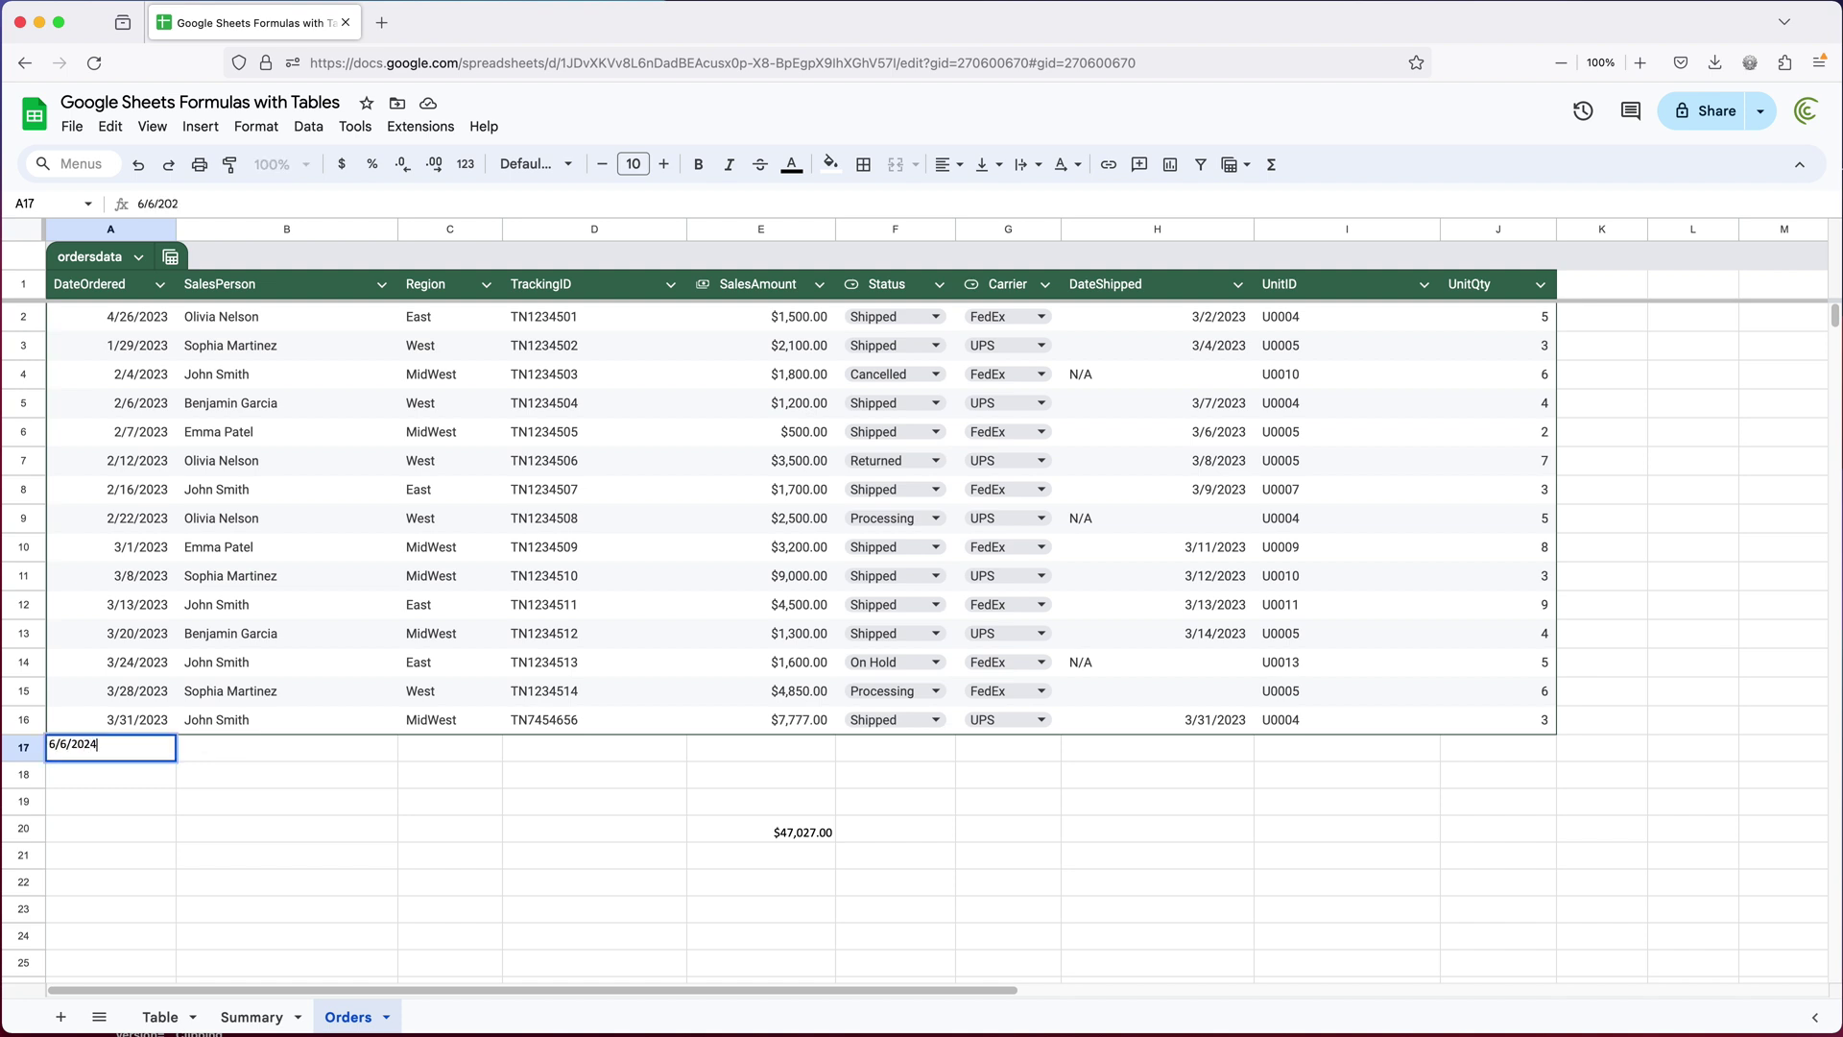
pyautogui.press('Return')
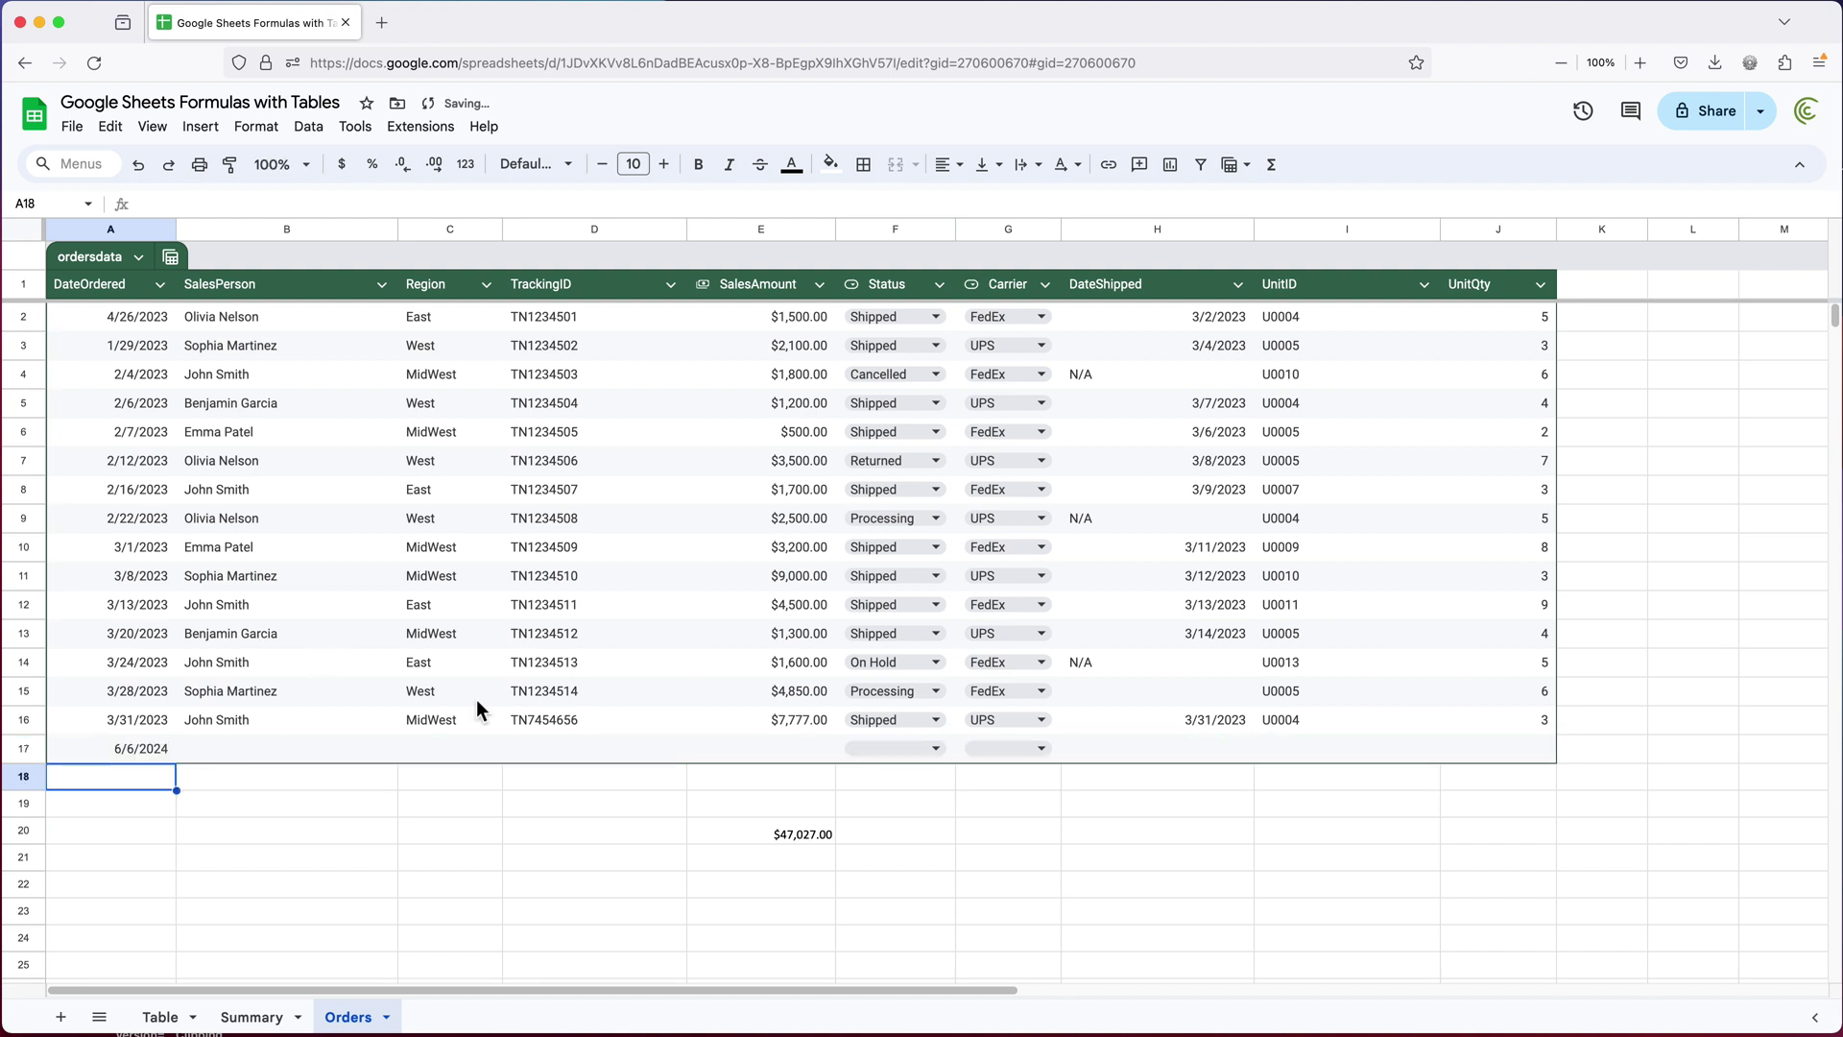
pyautogui.click(936, 749)
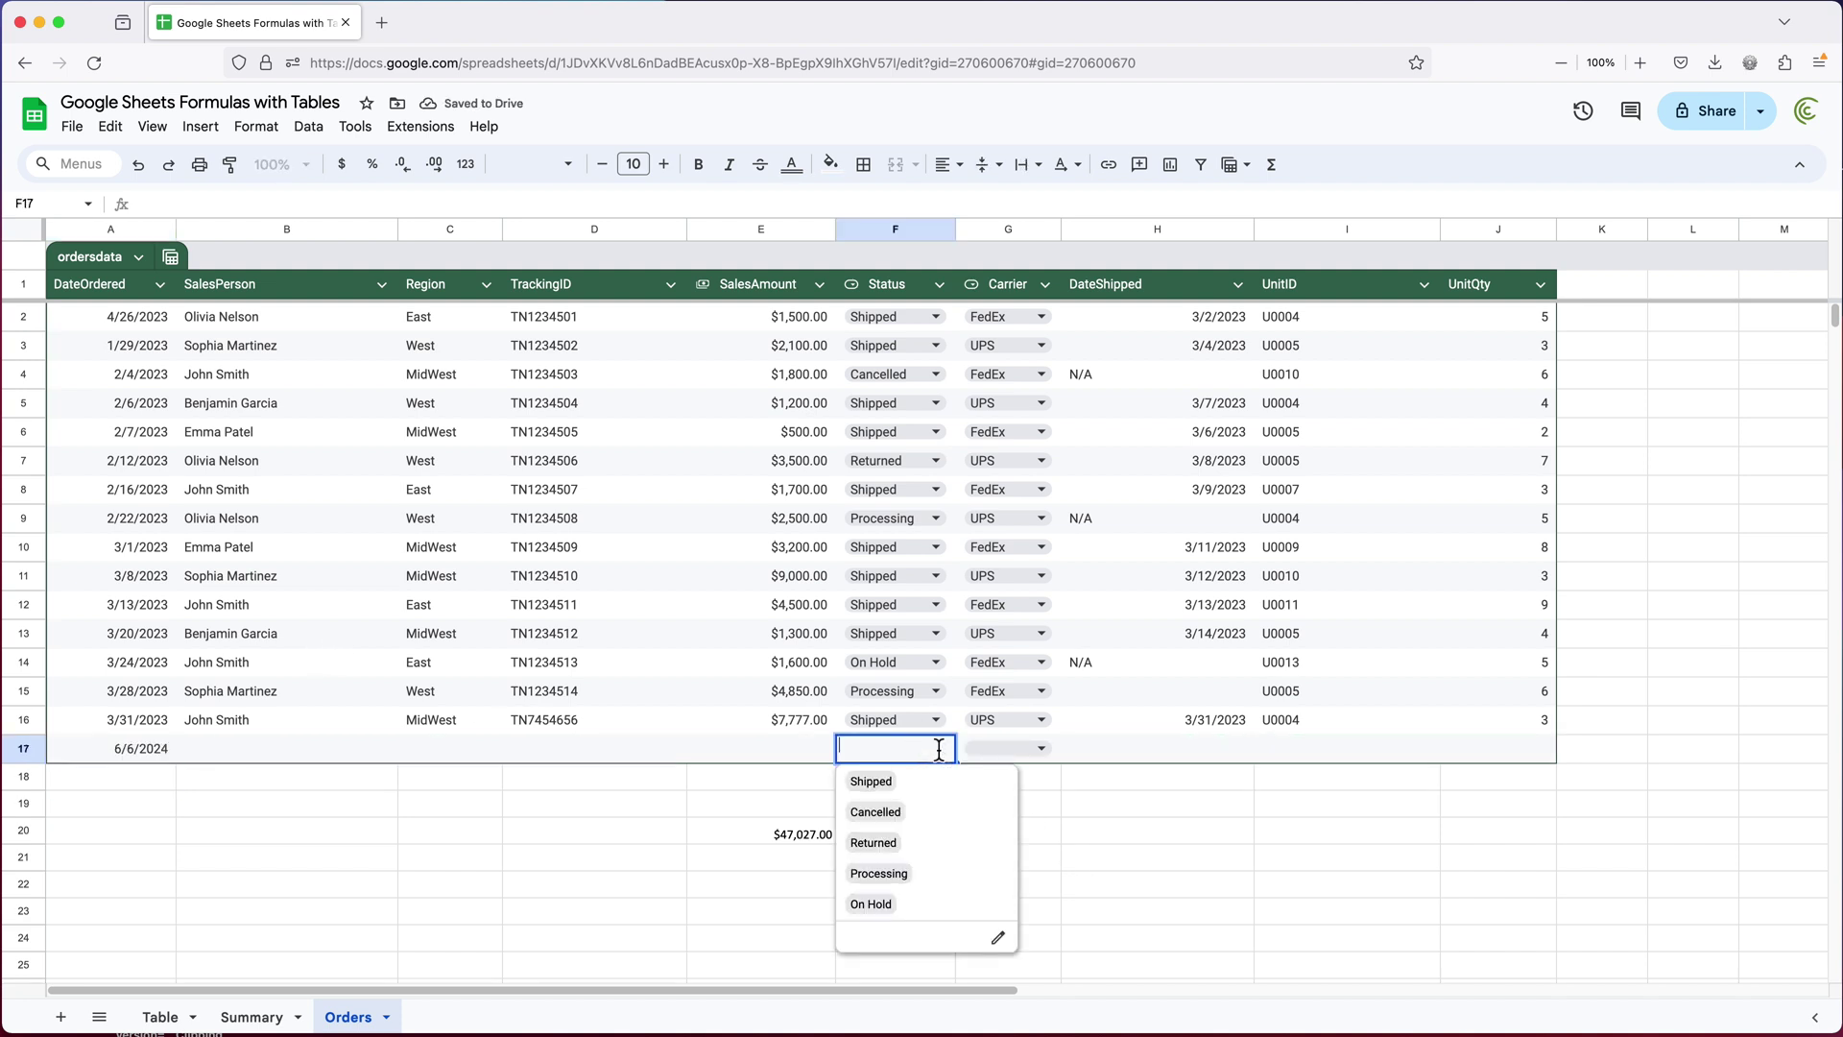
pyautogui.click(1035, 752)
pyautogui.click(1113, 727)
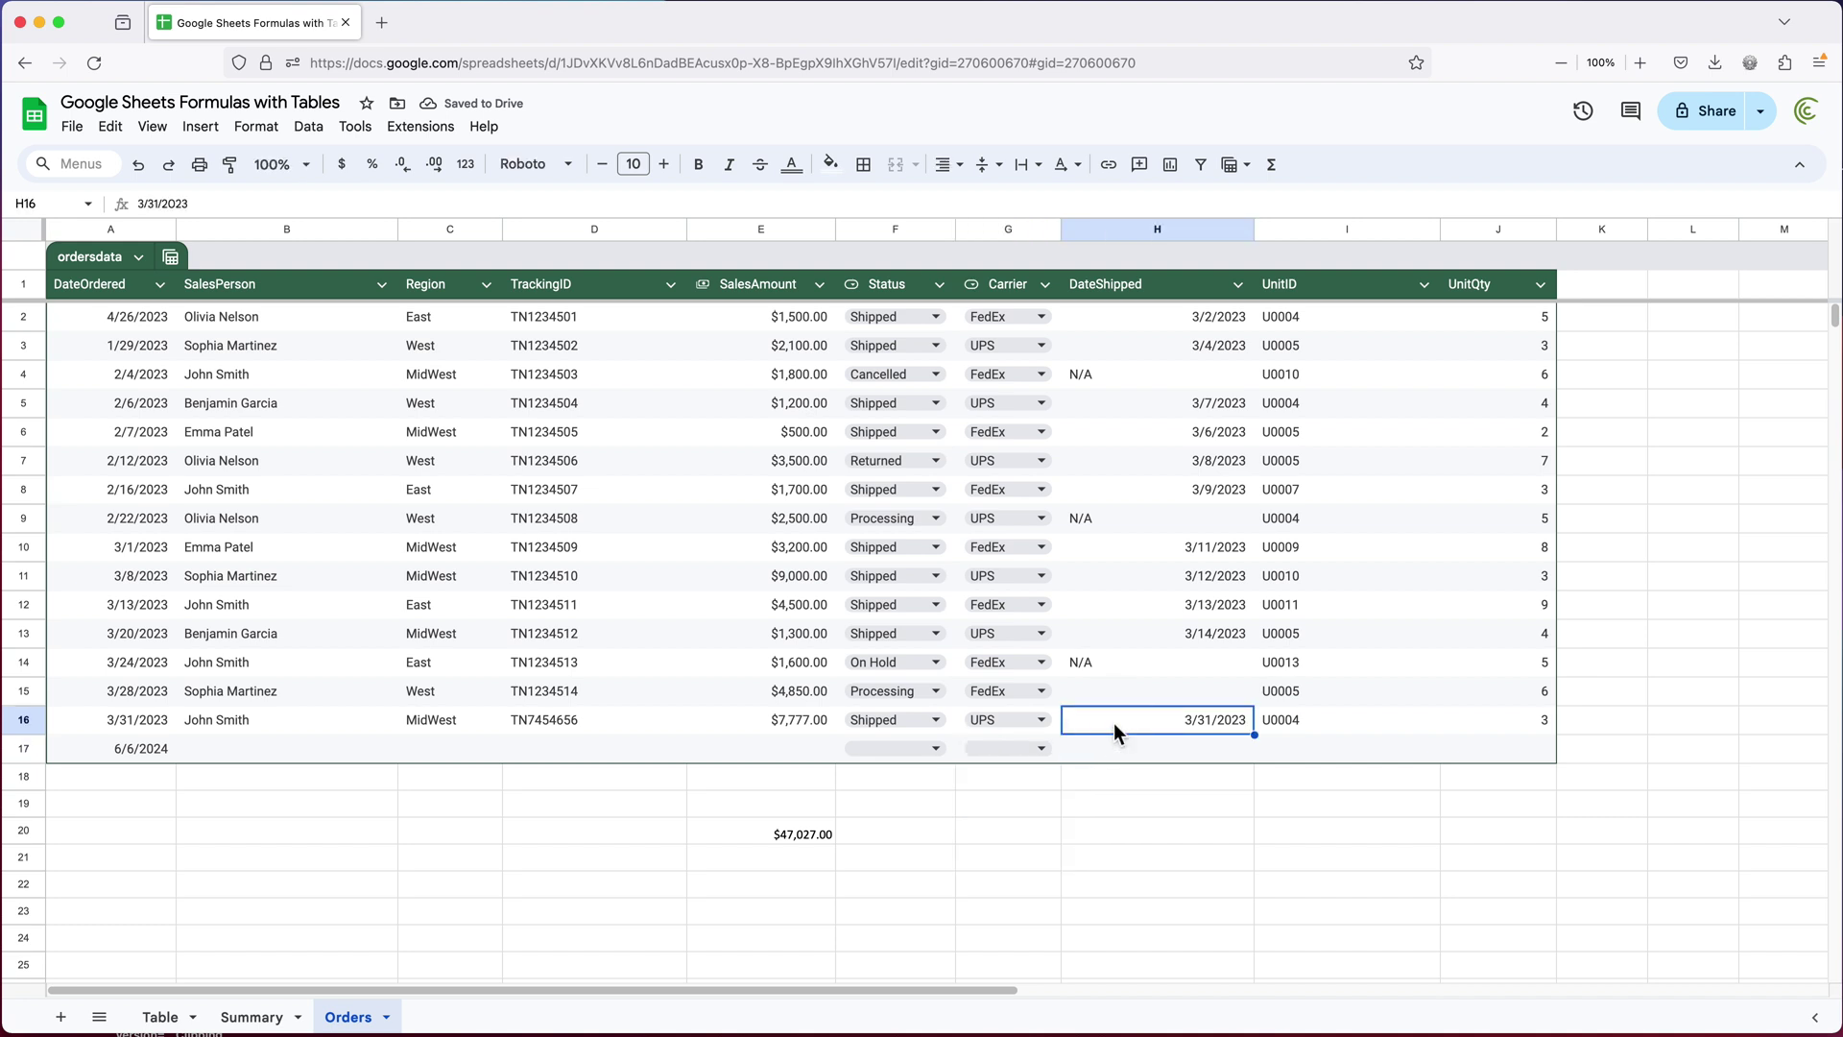
# Delete the TrackingID column from the ordersdata table
pyautogui.click(1008, 403)
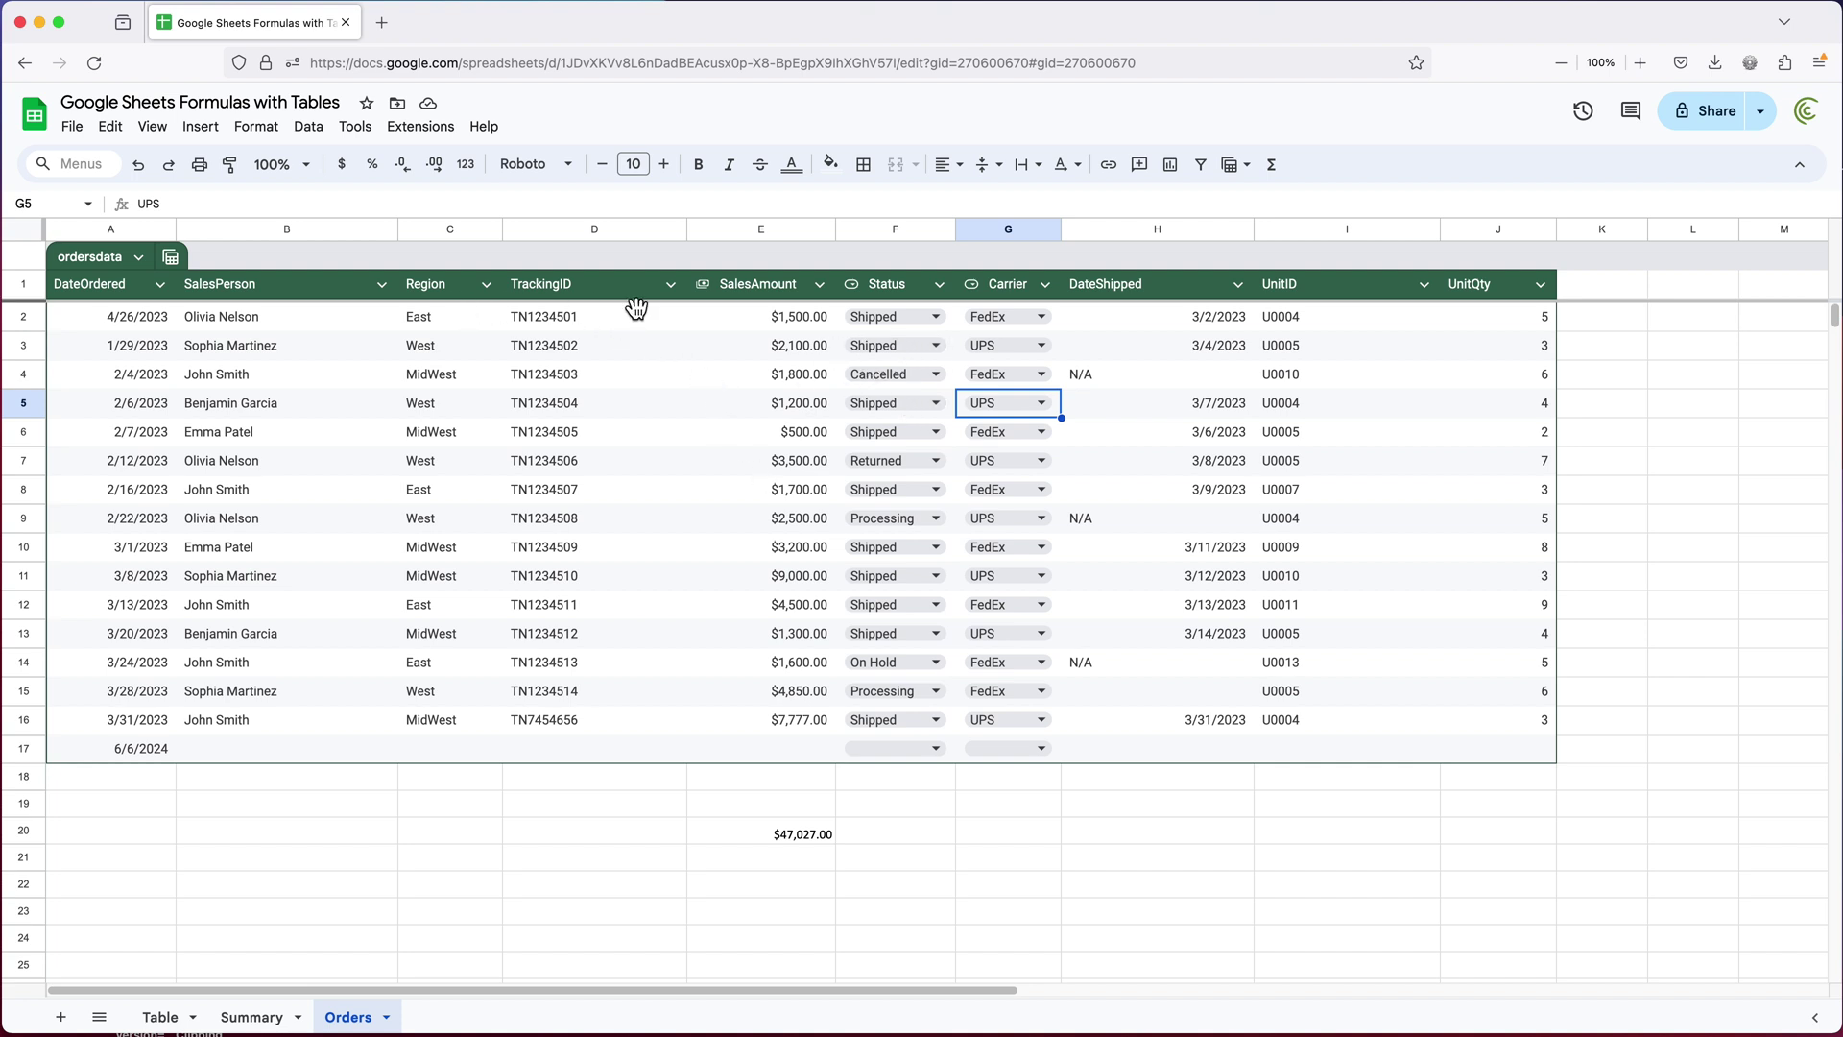
pyautogui.click(671, 285)
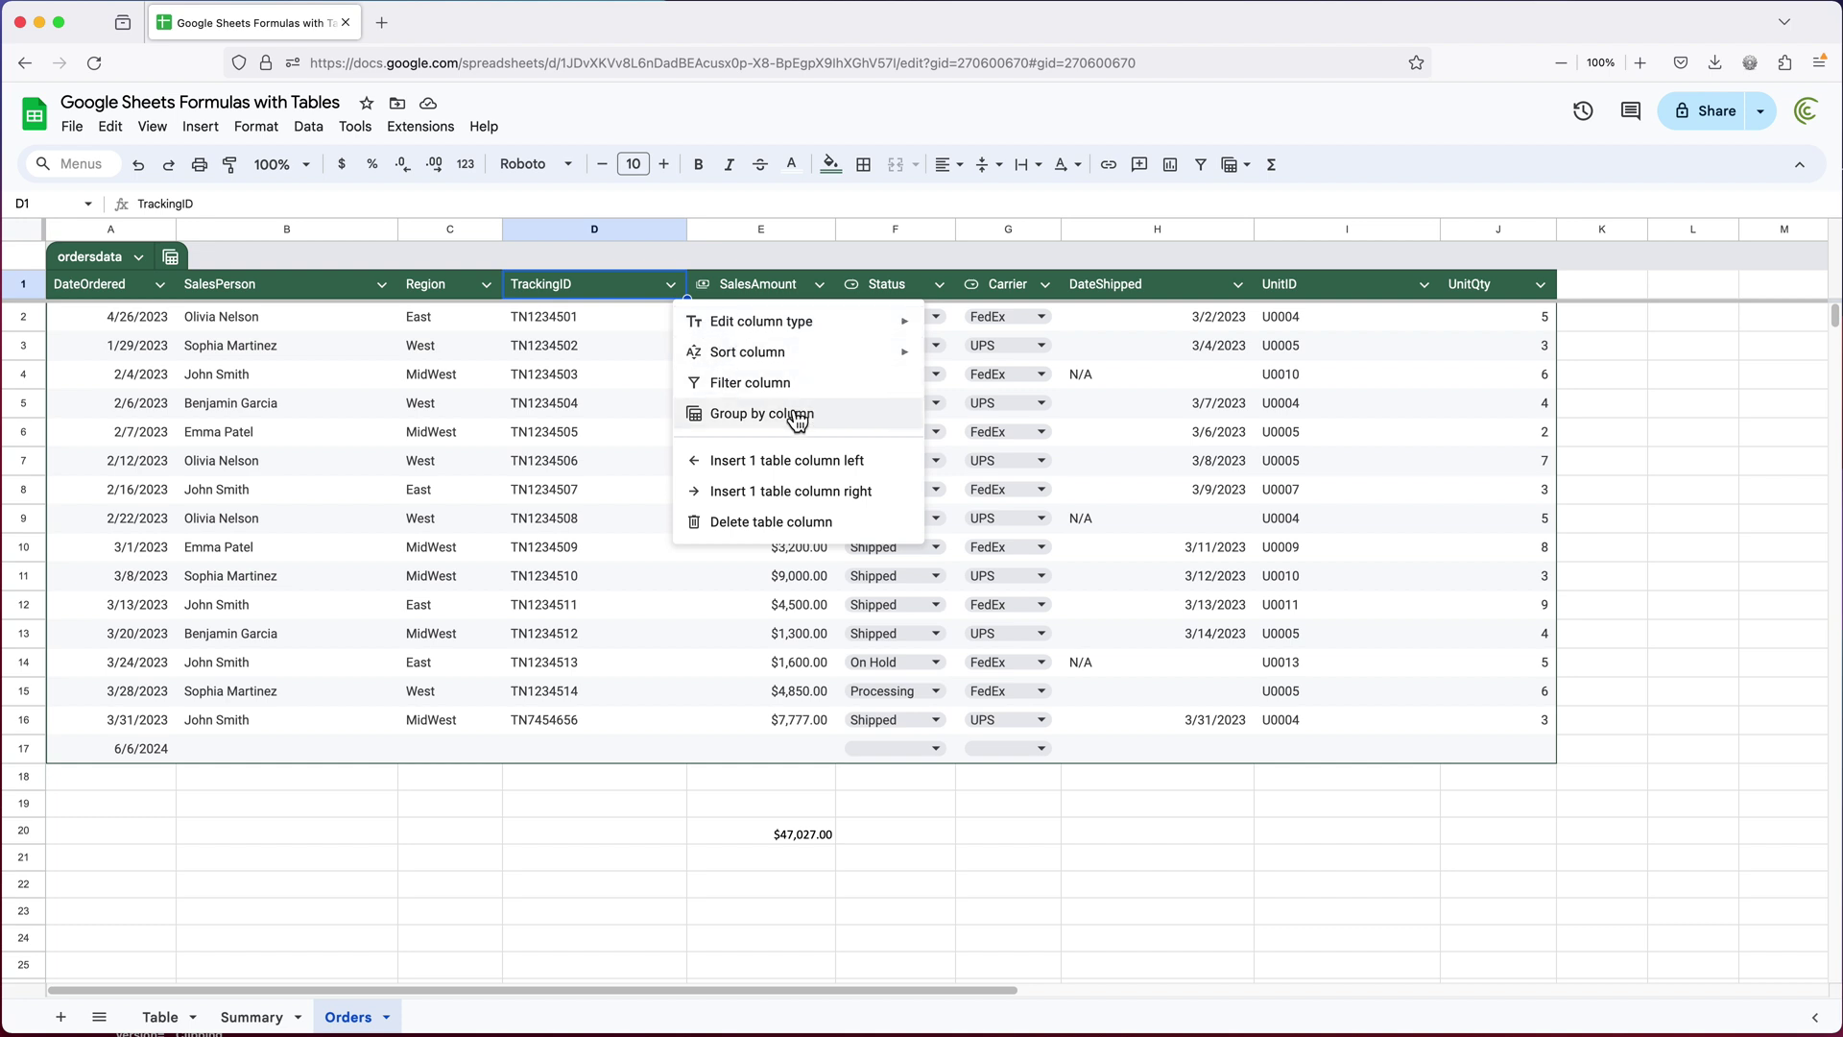
pyautogui.click(801, 537)
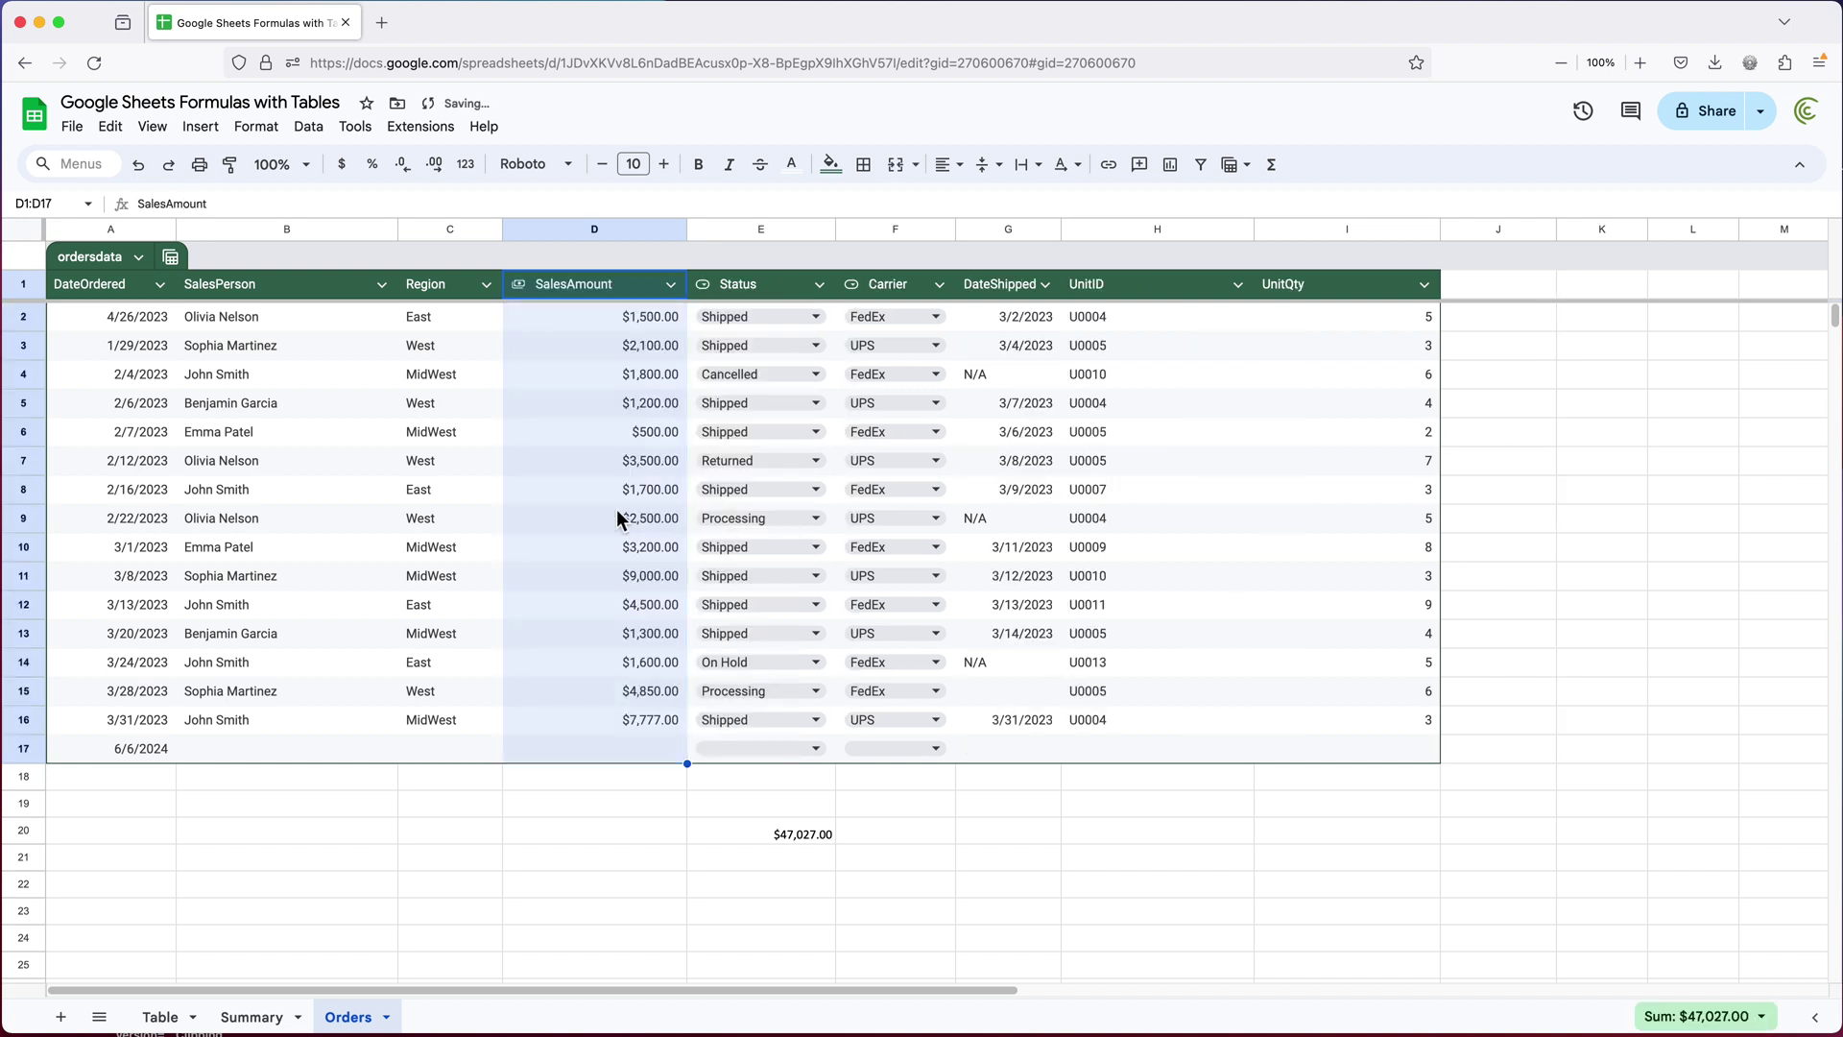
# Look over the MidWest entries in the Region column and group the ordersdata table by Region
pyautogui.click(441, 372)
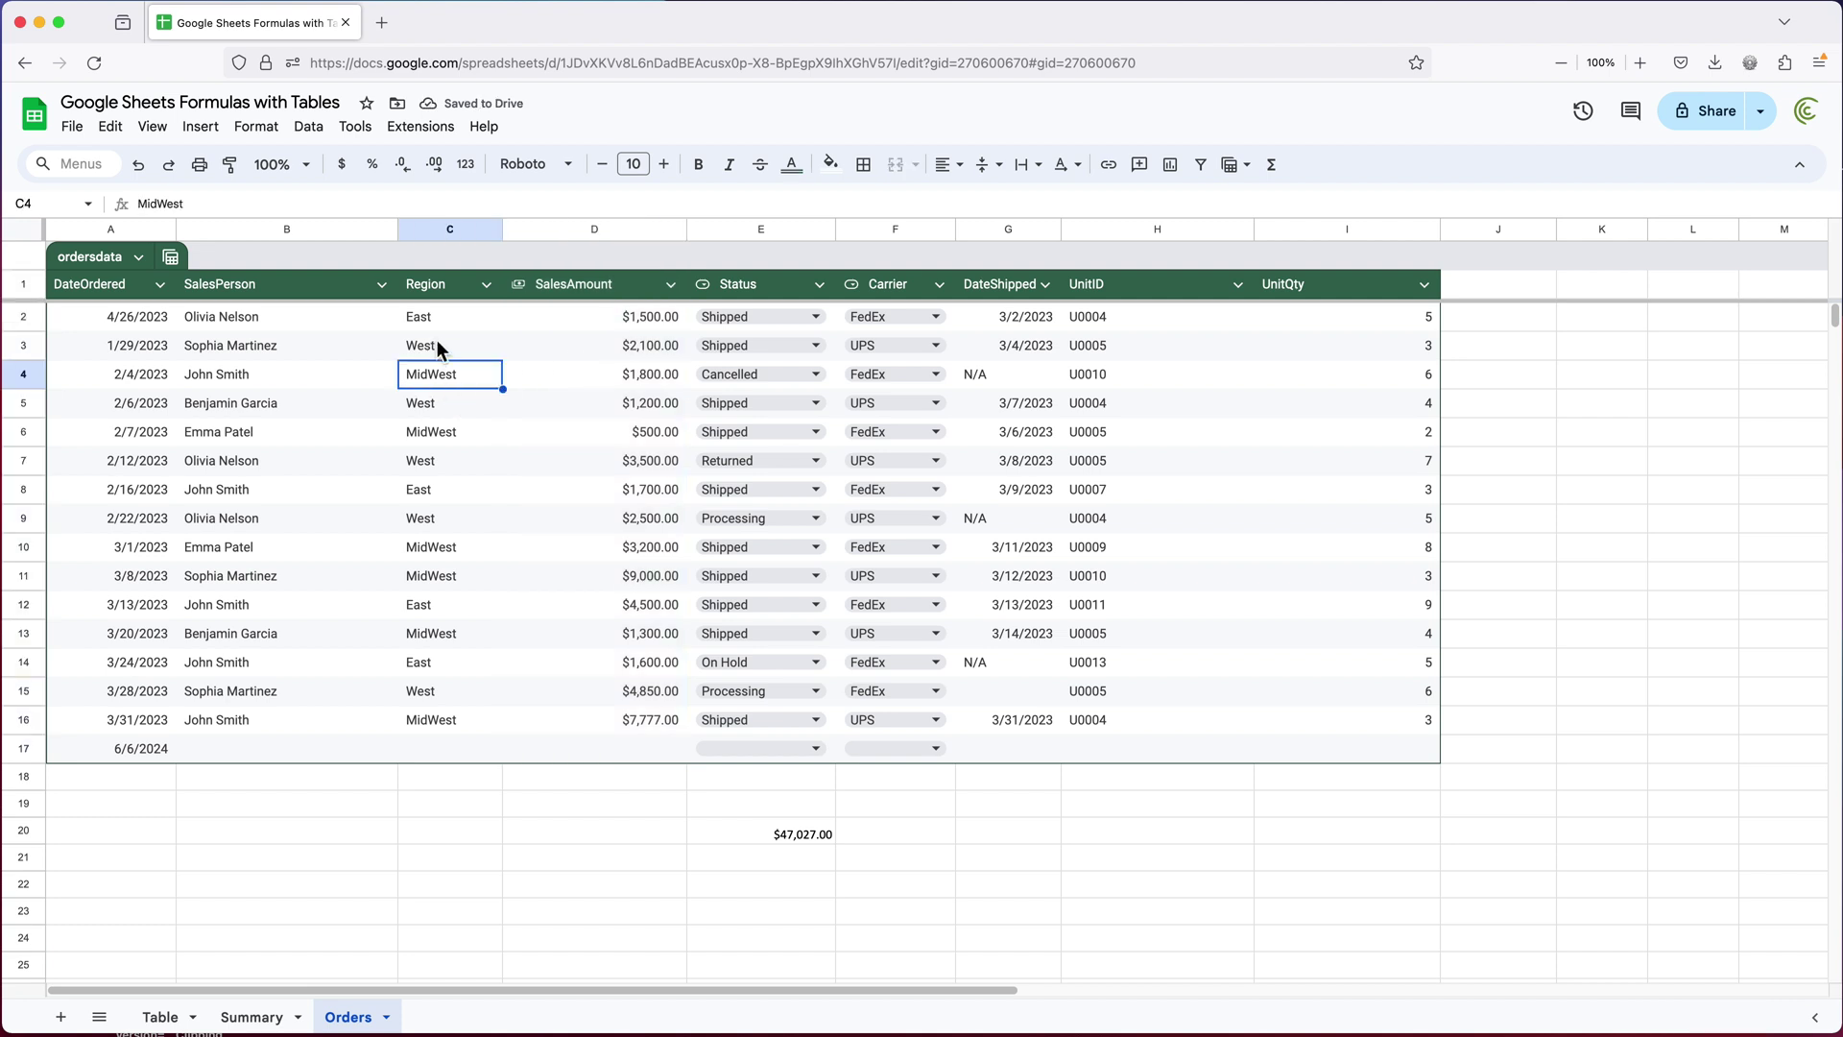
pyautogui.click(449, 432)
pyautogui.click(453, 545)
pyautogui.click(457, 576)
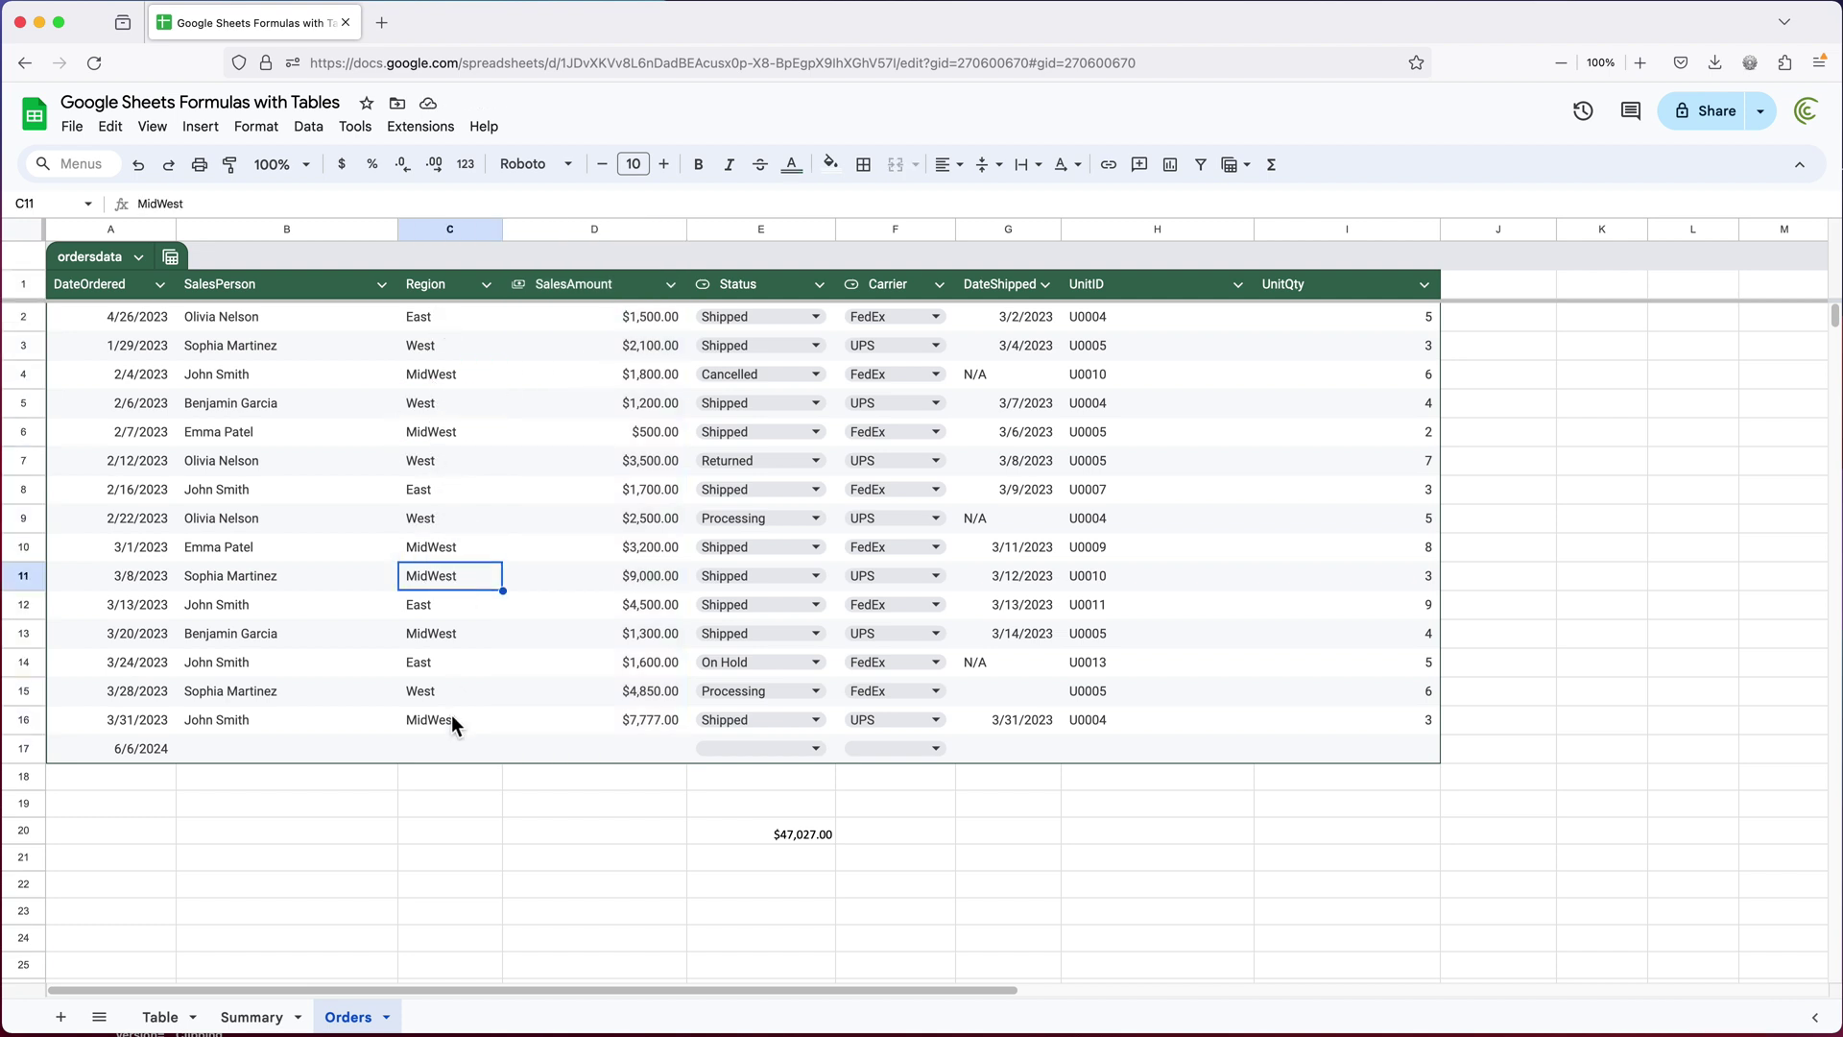
pyautogui.click(437, 635)
pyautogui.click(465, 715)
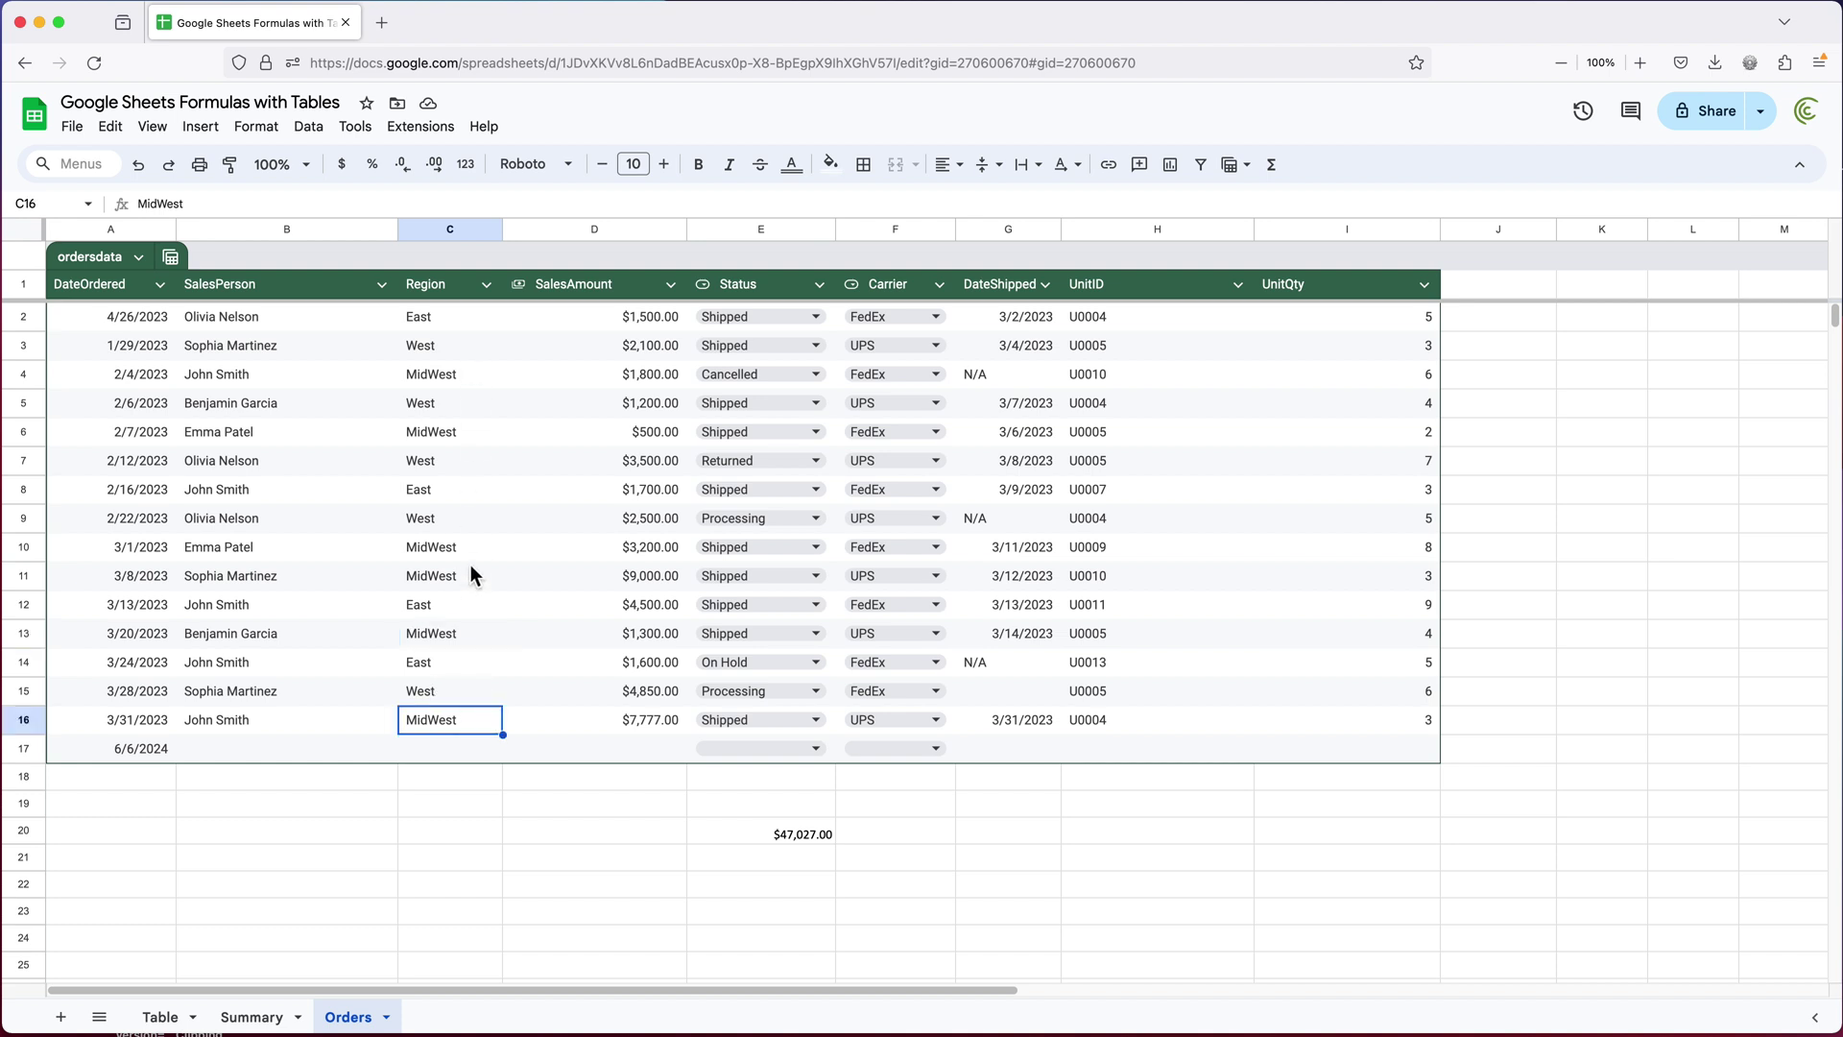
pyautogui.click(486, 284)
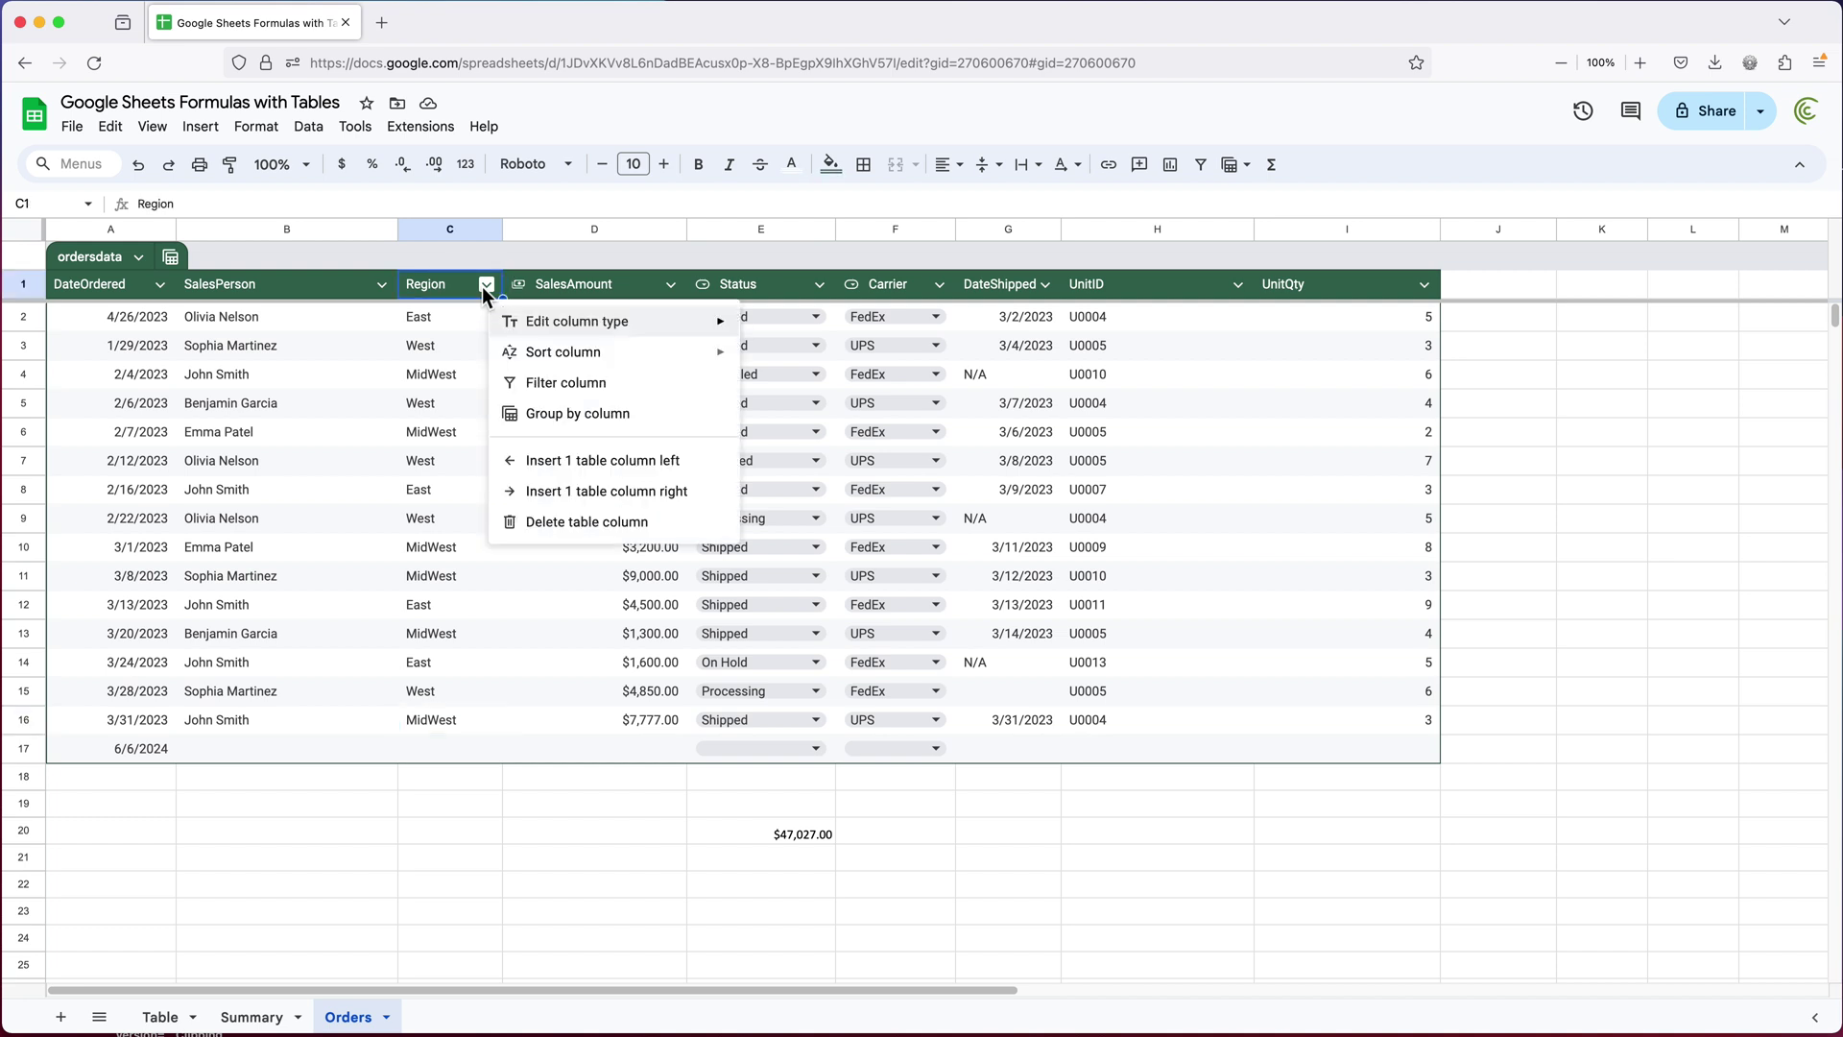
pyautogui.click(588, 424)
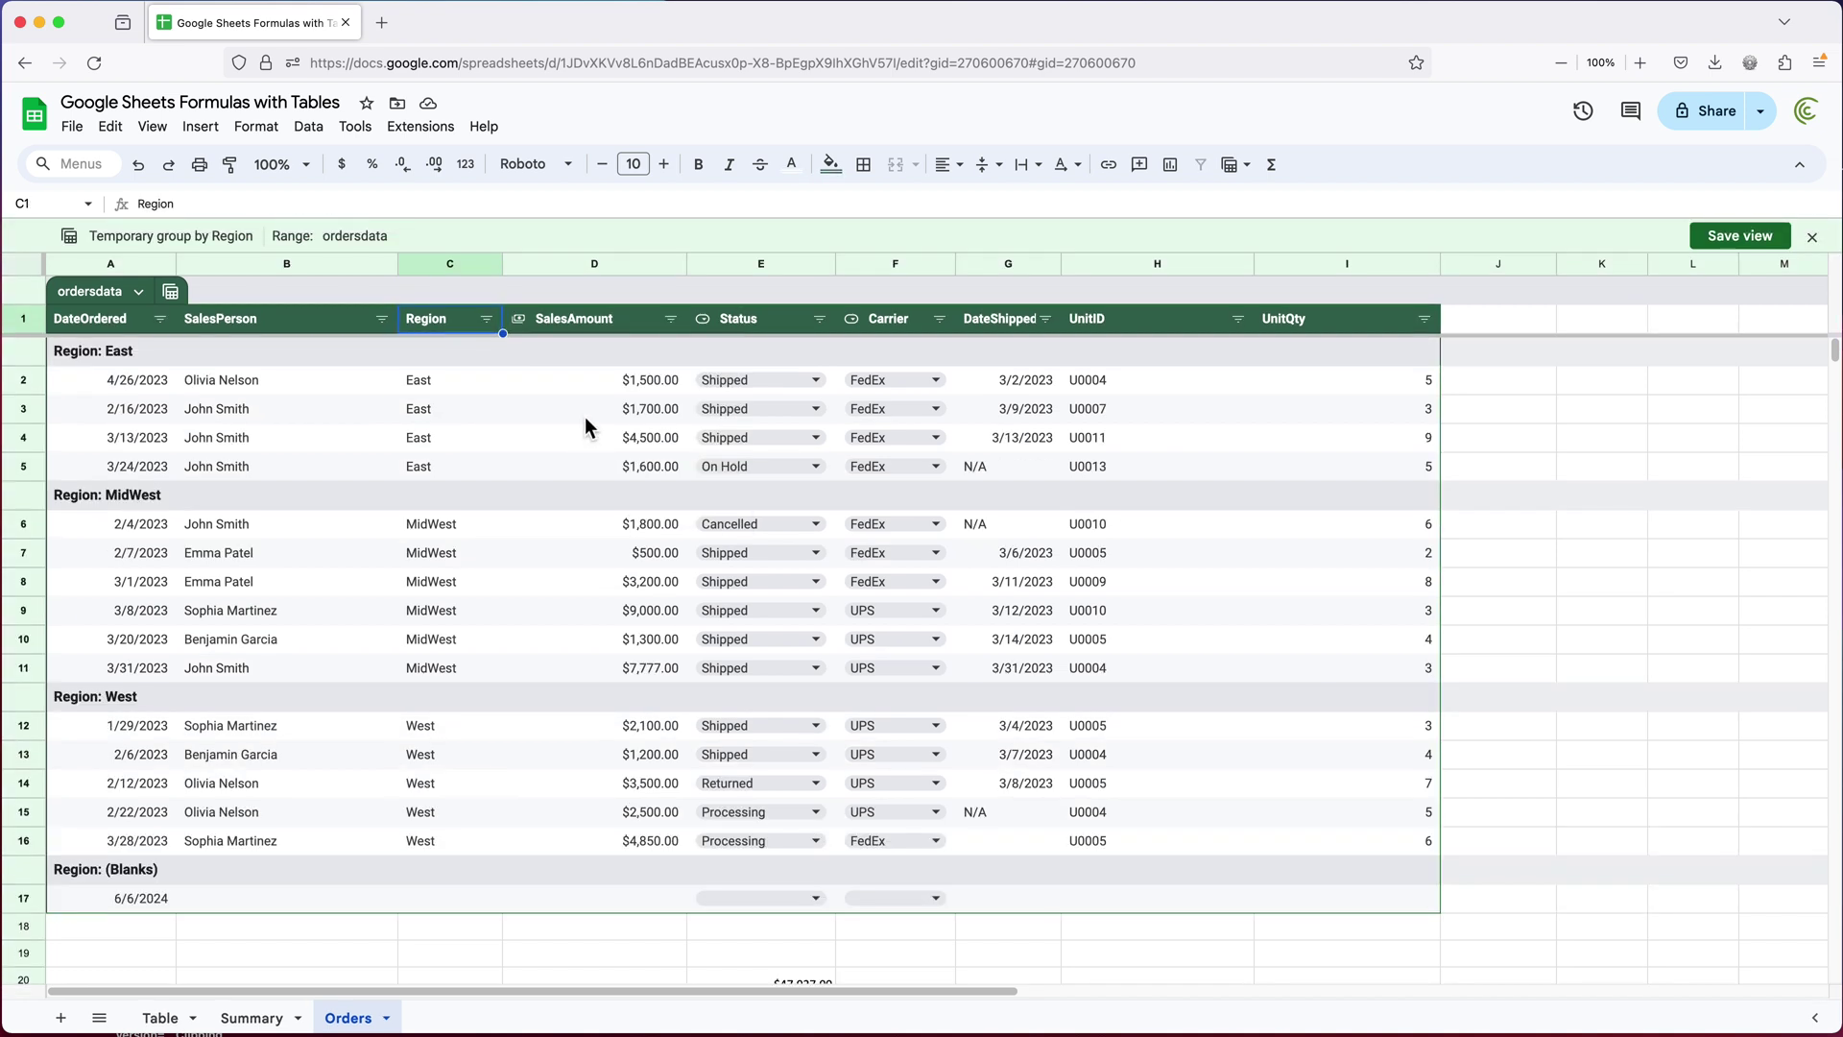
# Review the grouped Region entries, exit the temporary Region grouping of the ordersdata table without saving it, and check the ungrouped Region column
pyautogui.moveTo(447, 380); pyautogui.dragTo(449, 841)
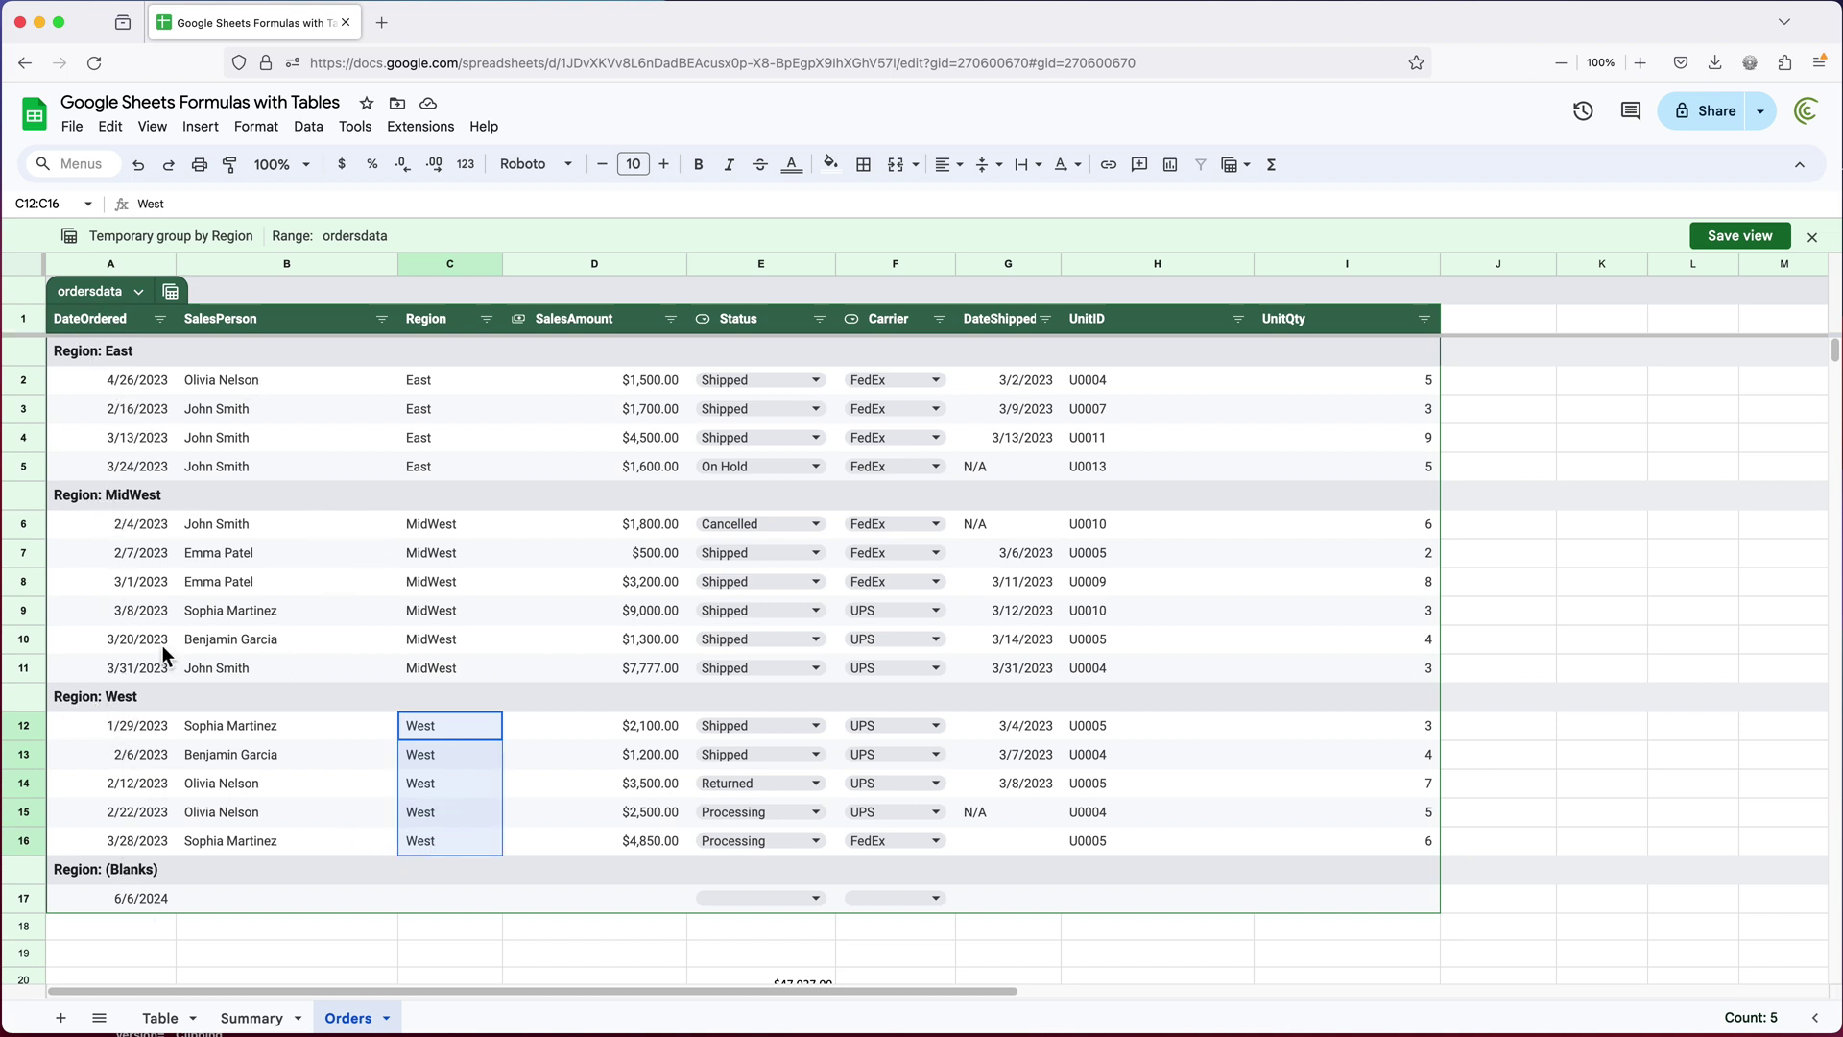
pyautogui.press('super+Up')
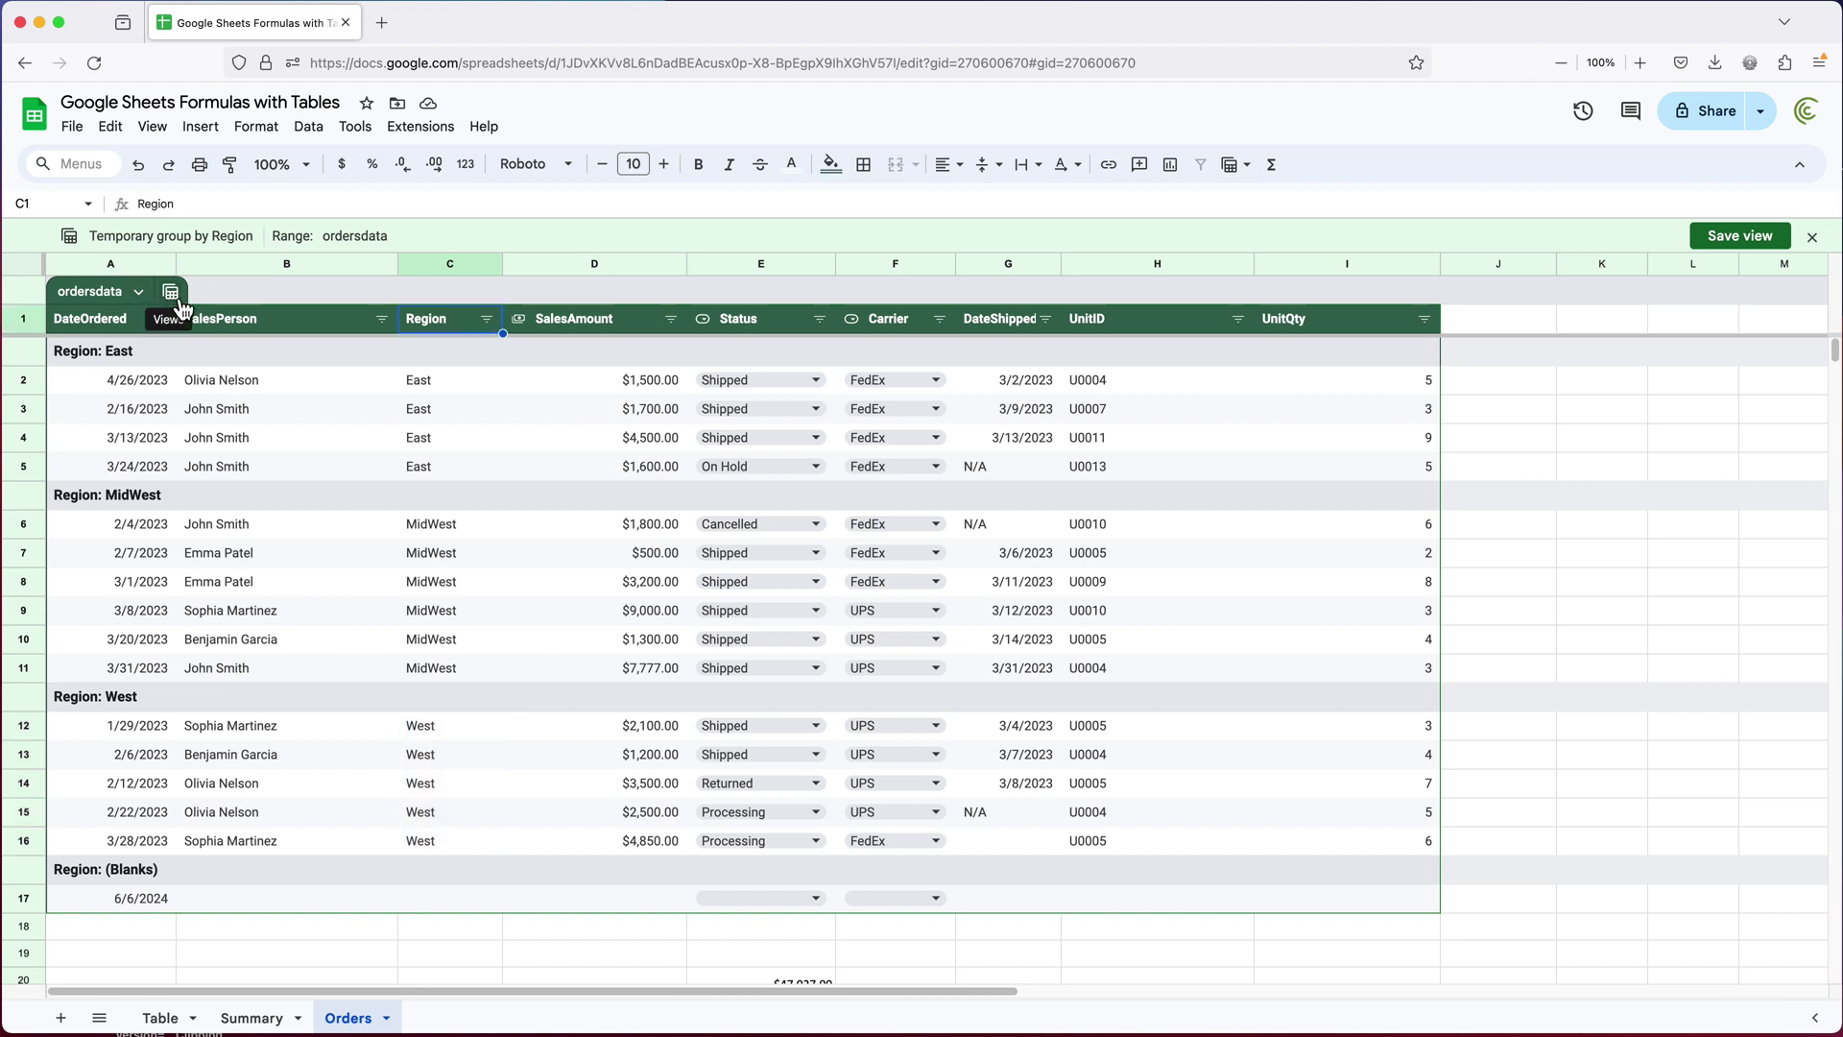
pyautogui.click(178, 300)
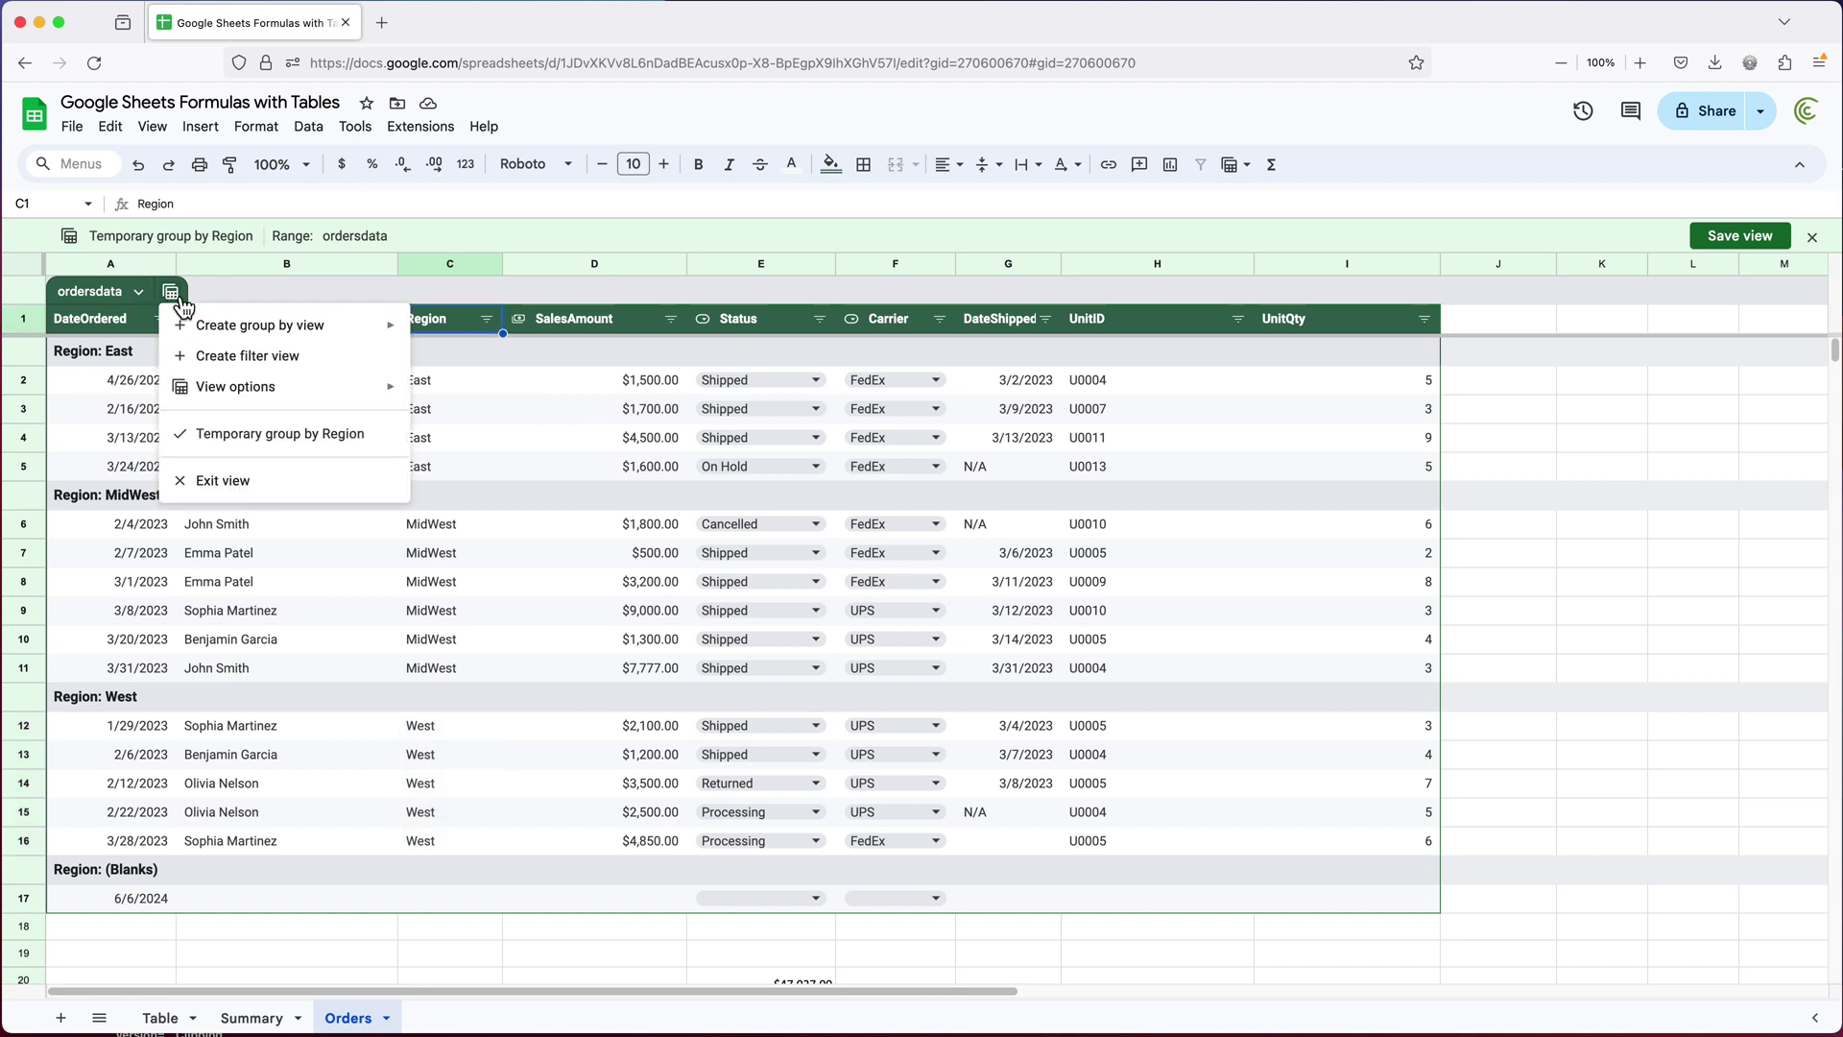
pyautogui.moveTo(299, 403)
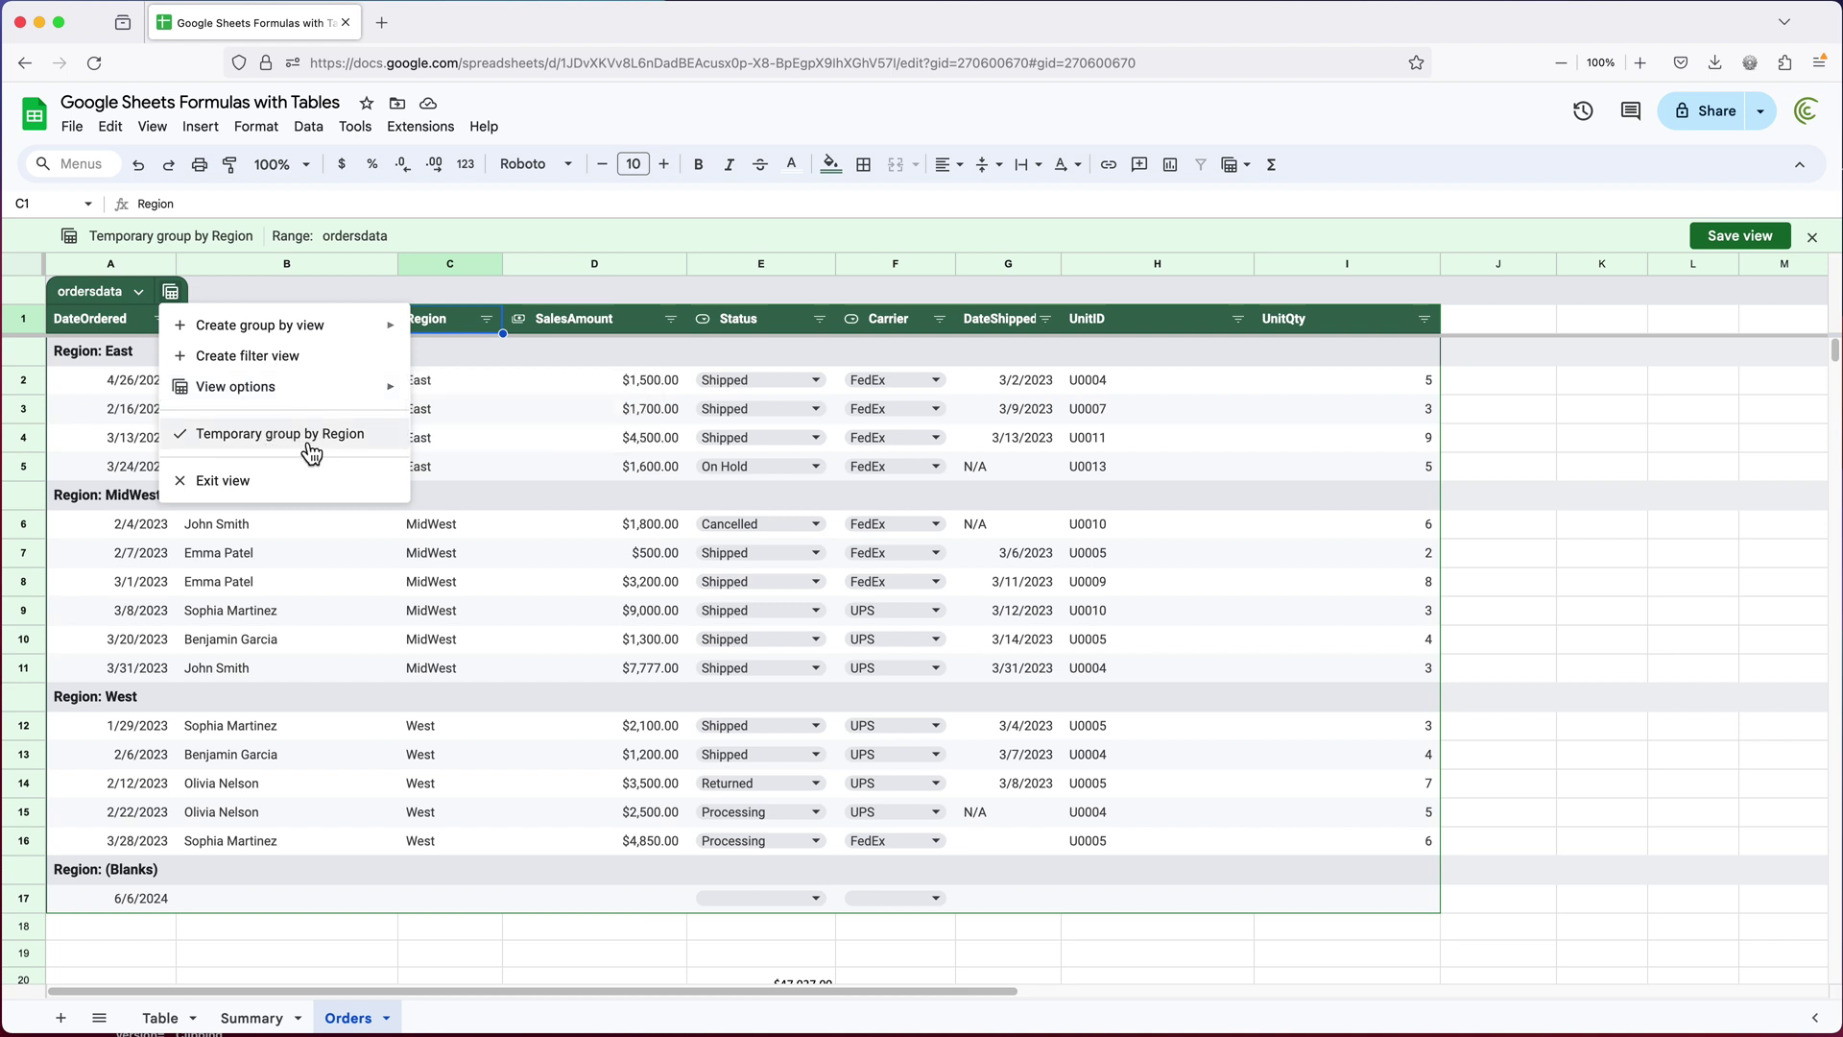
pyautogui.click(240, 481)
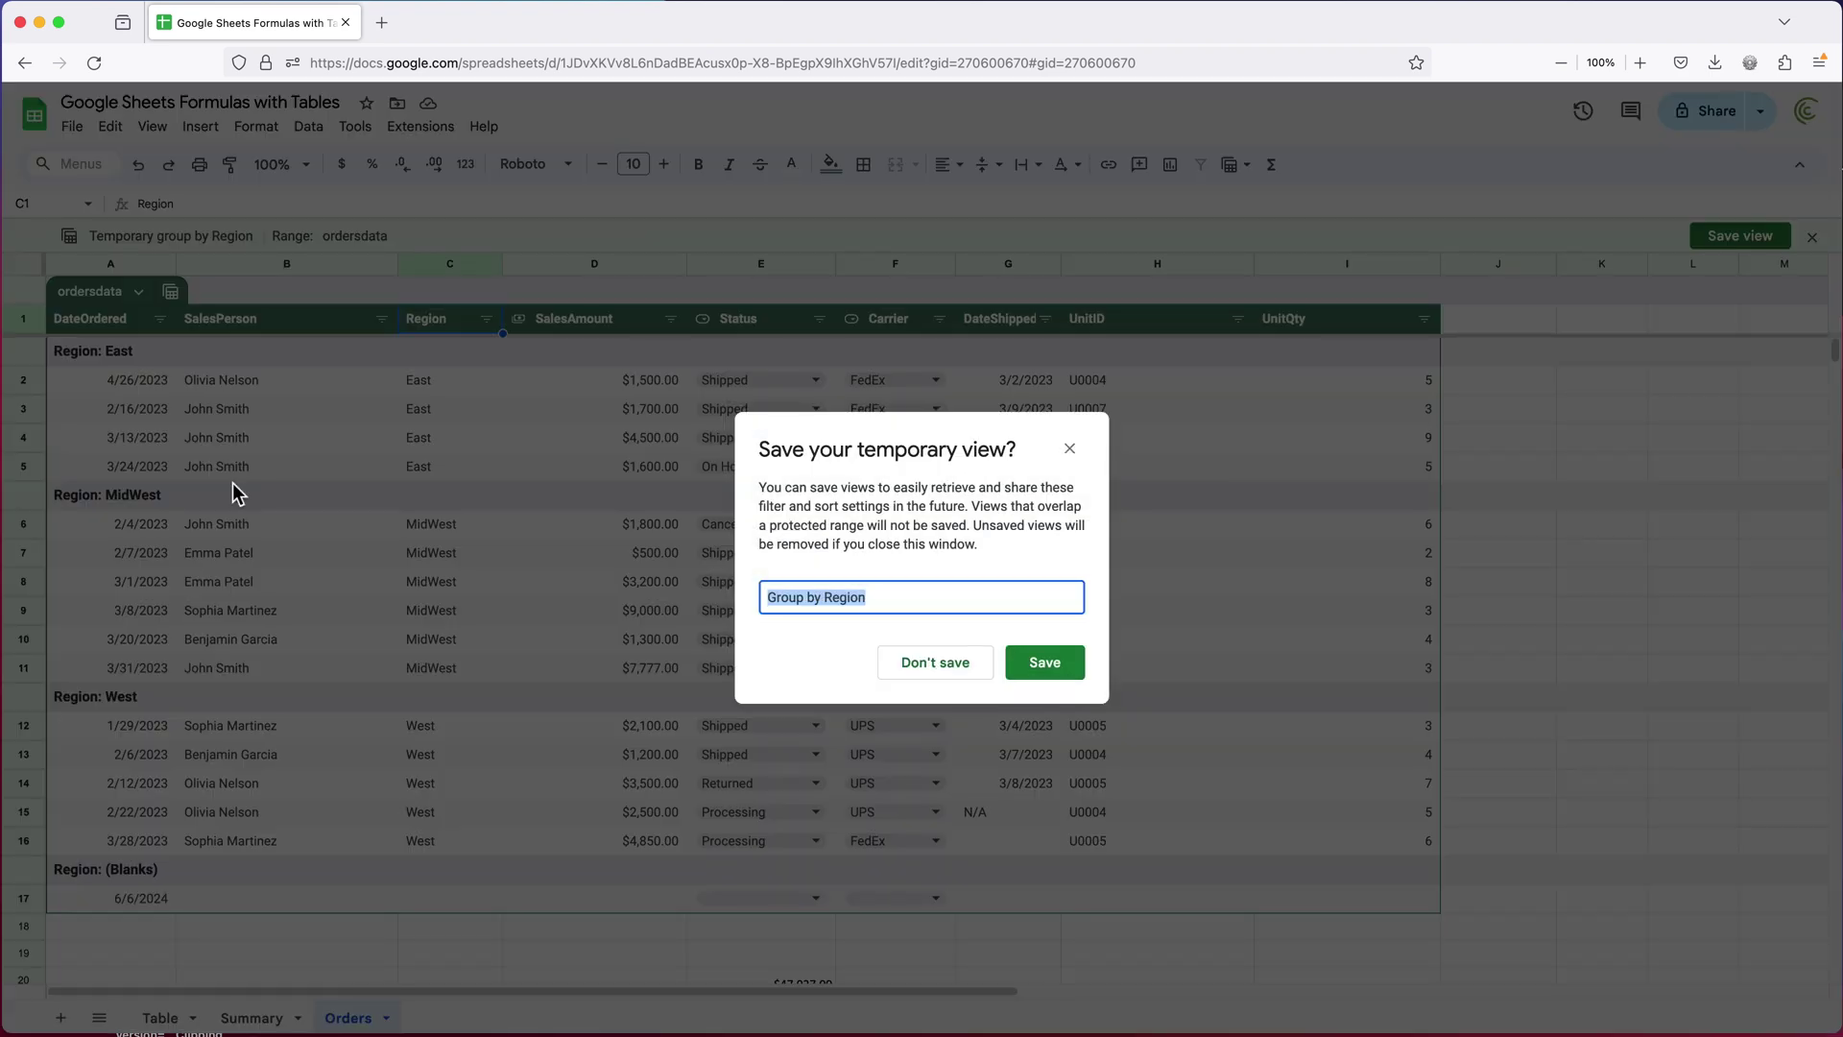
pyautogui.click(931, 672)
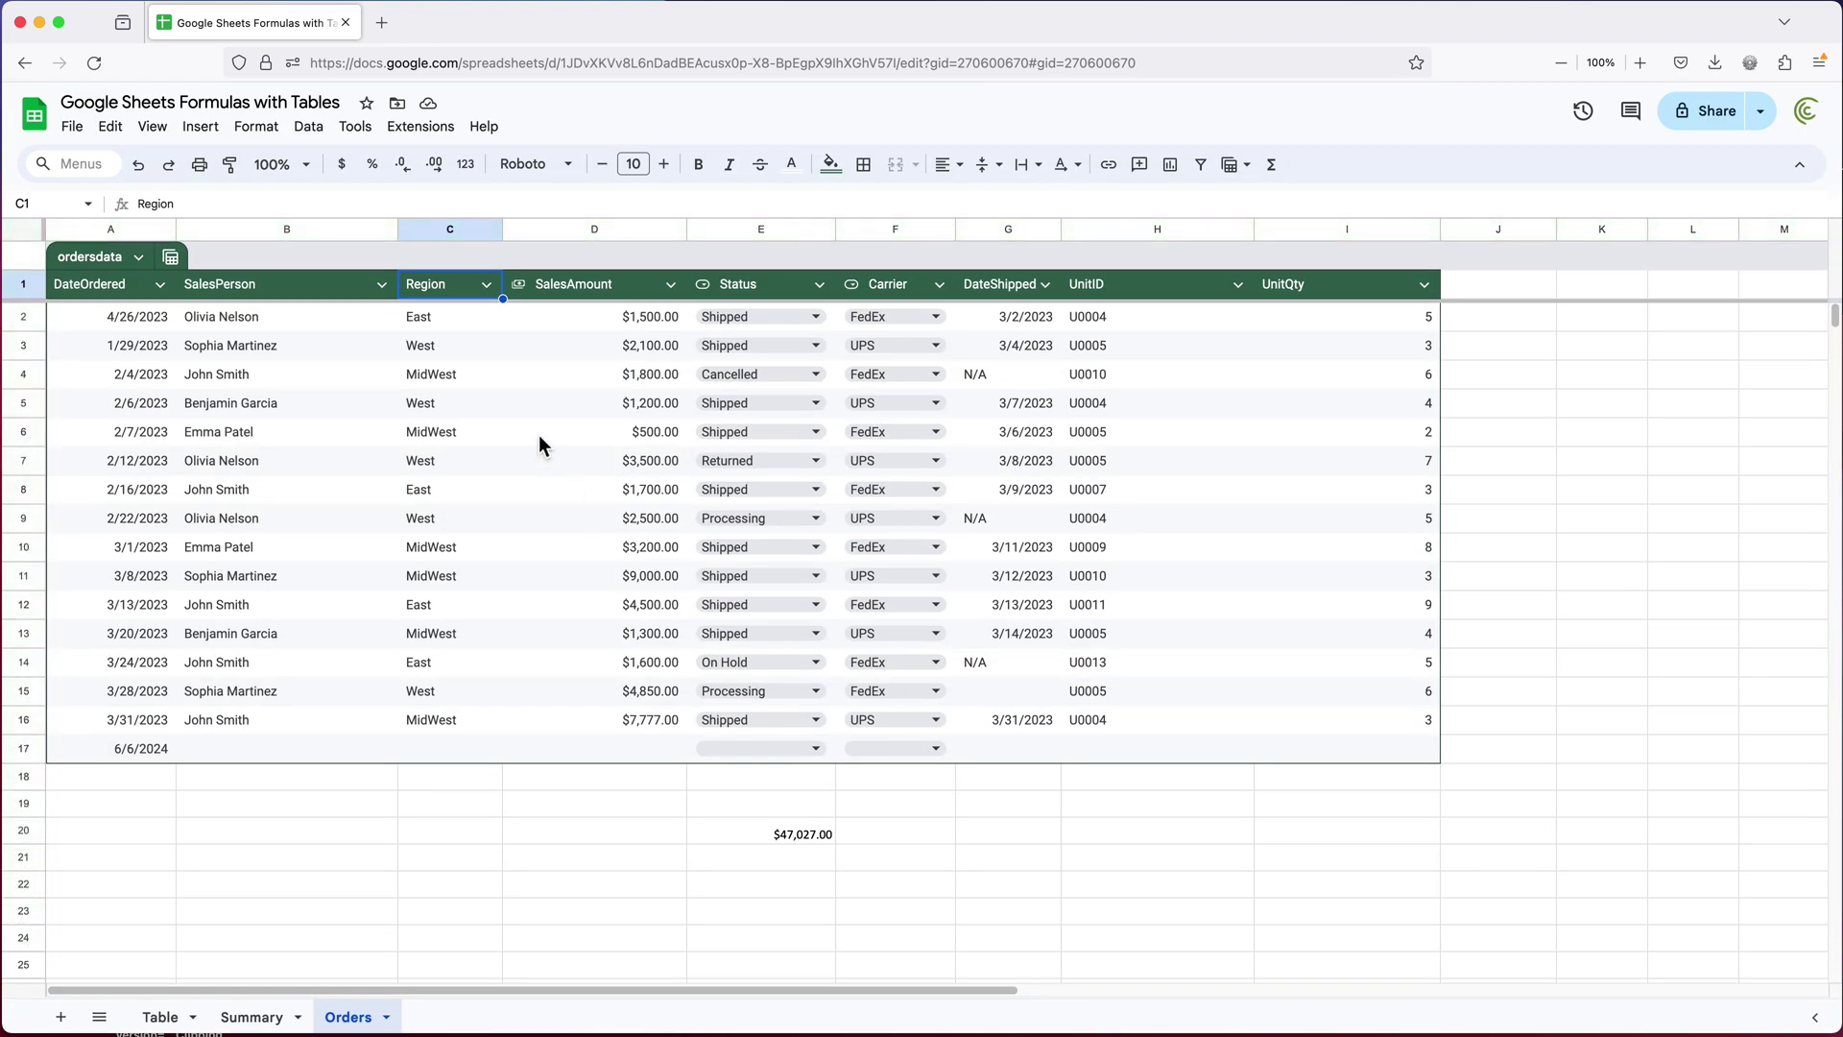
pyautogui.moveTo(452, 323); pyautogui.dragTo(450, 730)
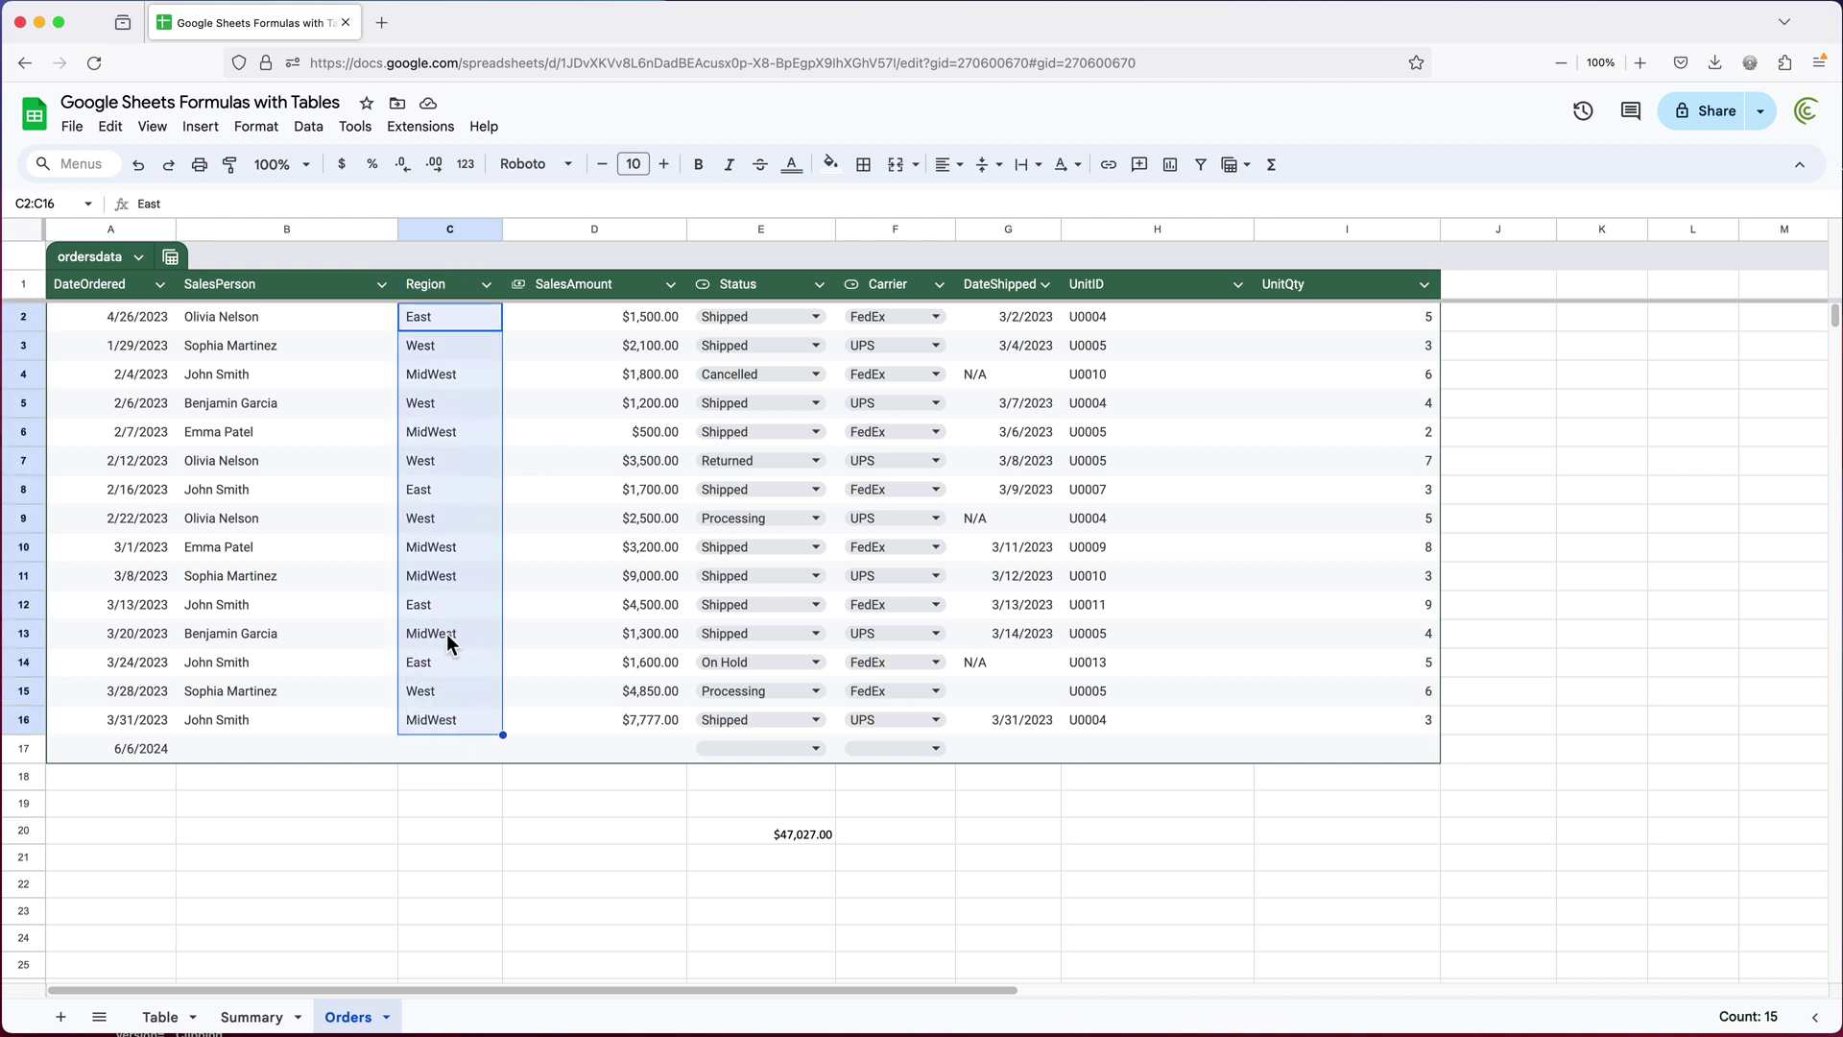
pyautogui.click(451, 342)
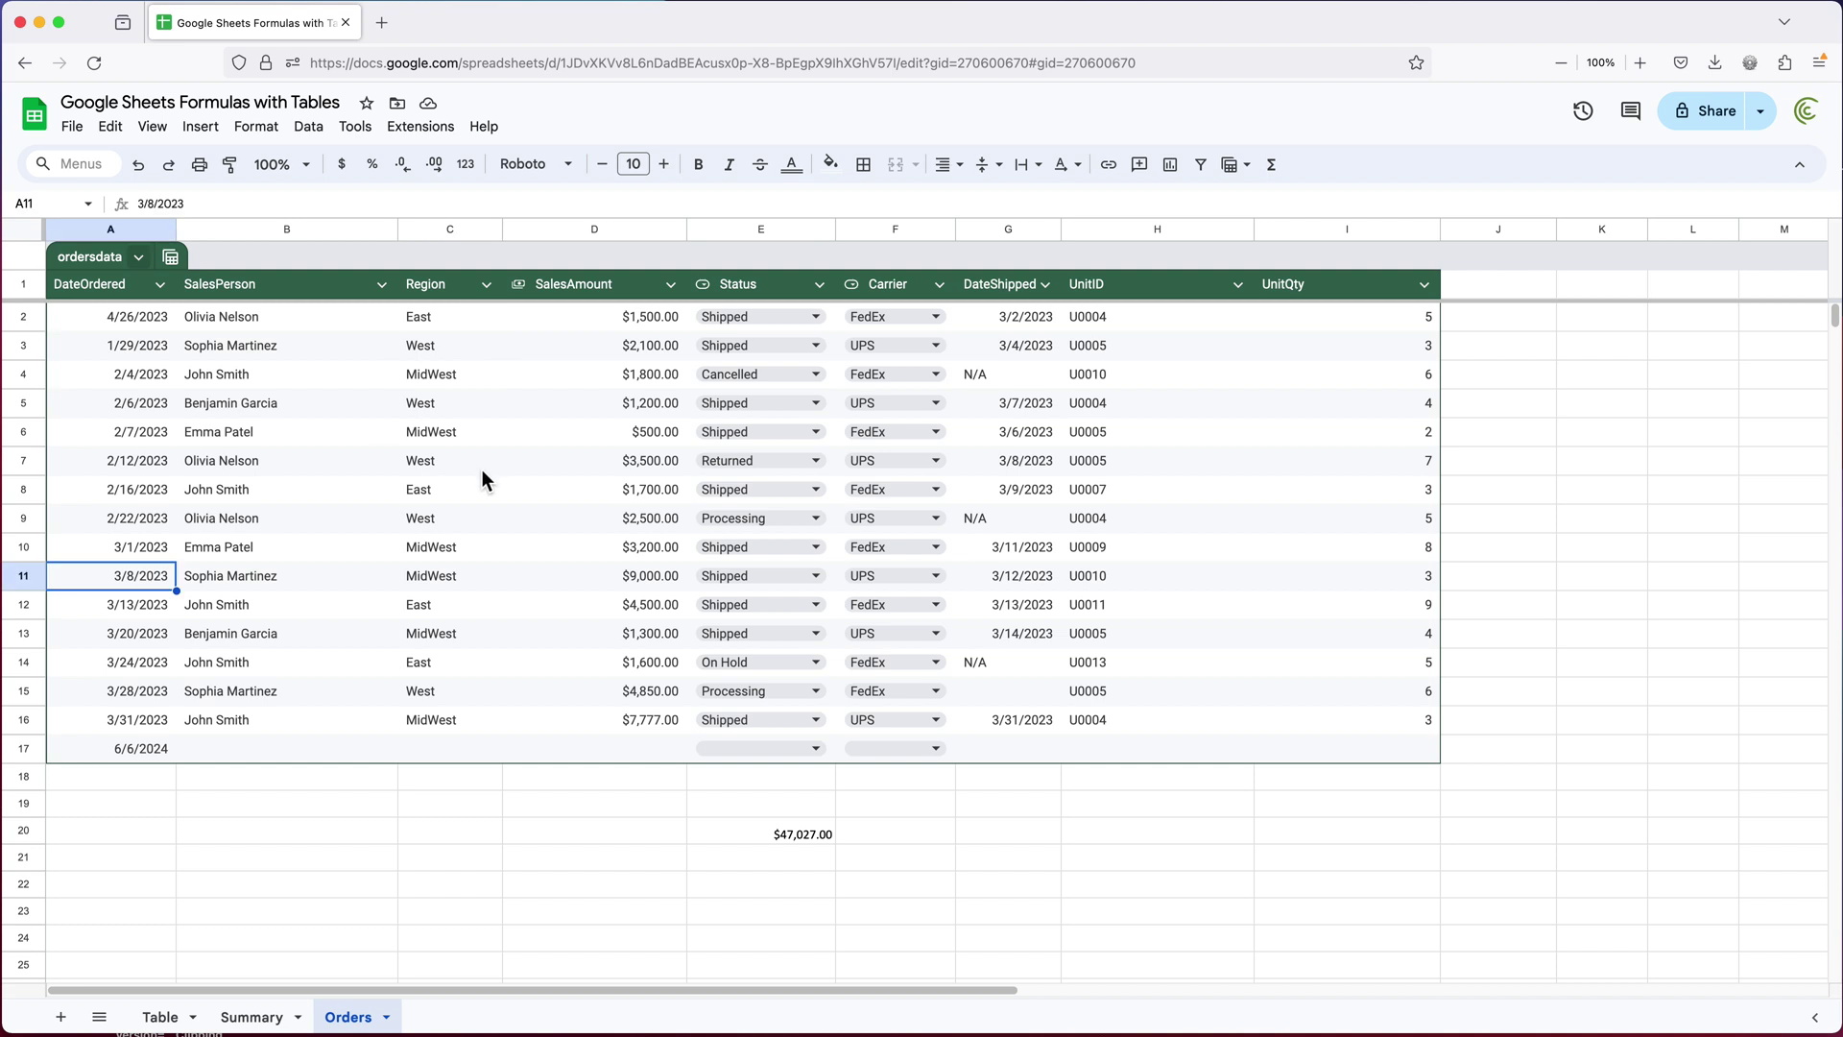
# Change the ordersdata table's color to the dark navy blue preset
pyautogui.click(140, 257)
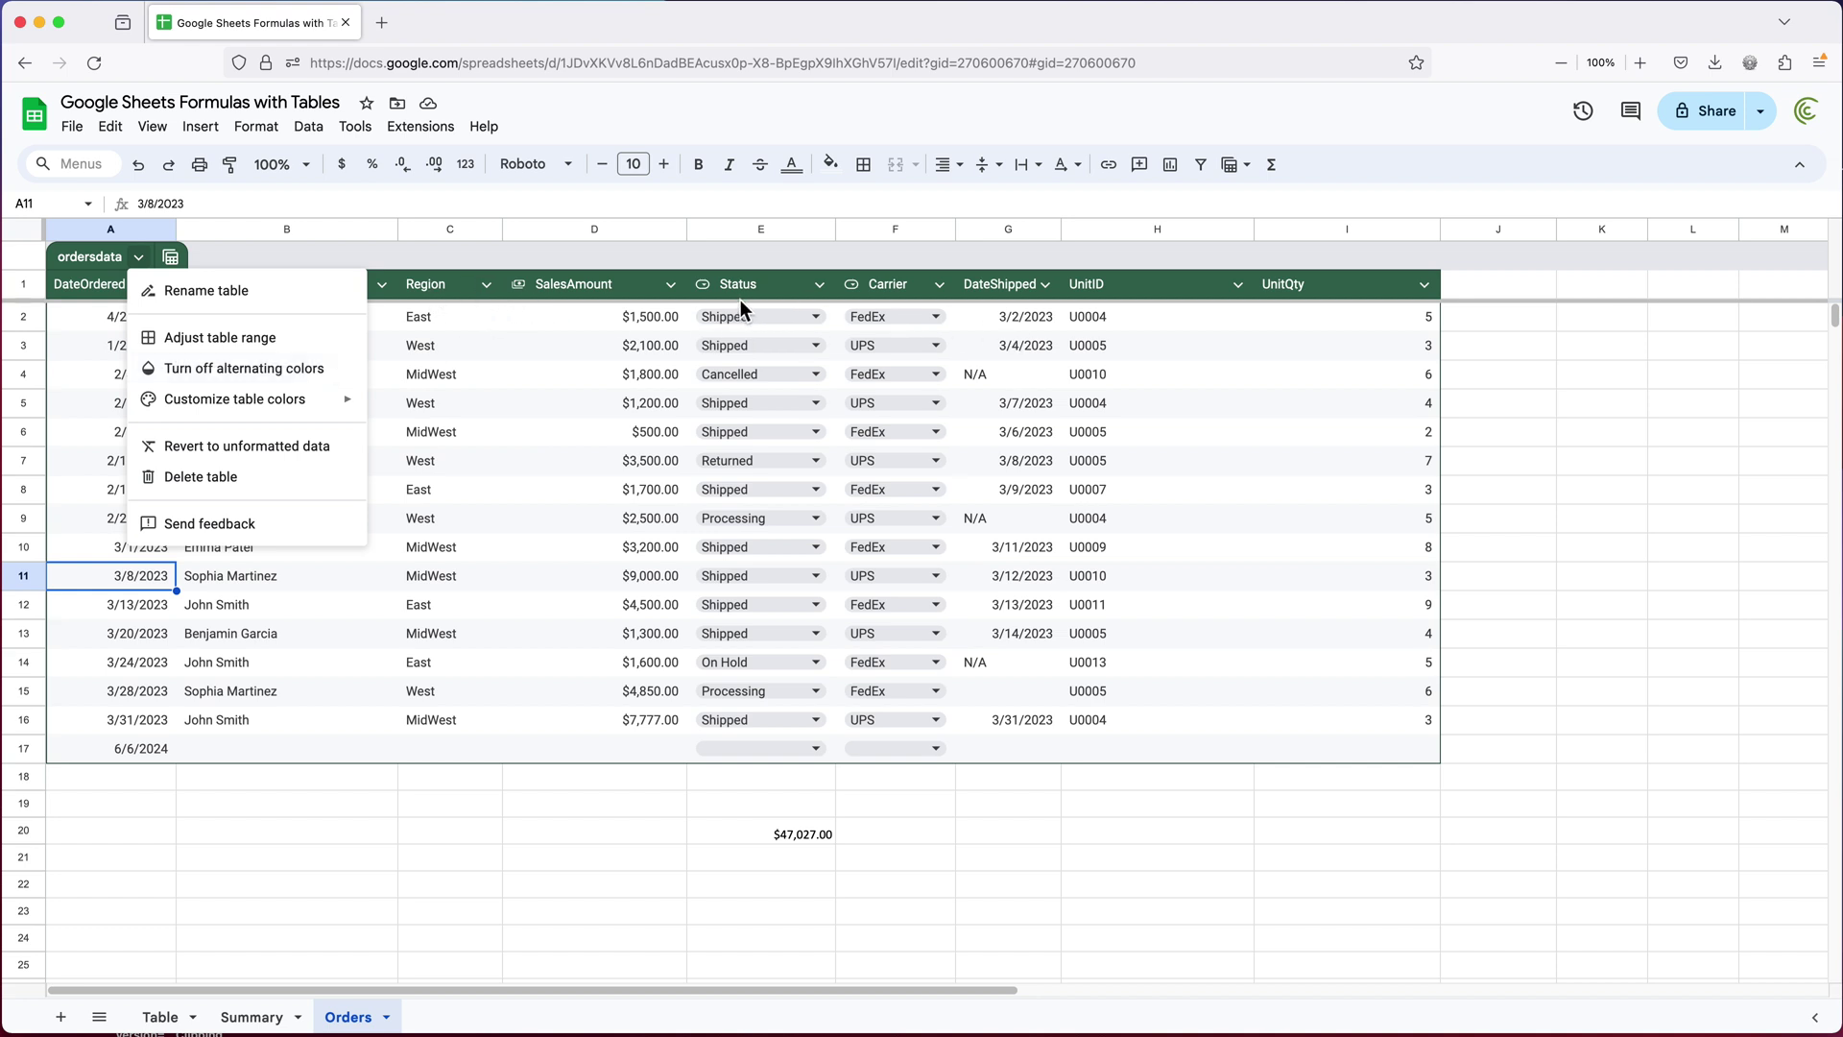
pyautogui.moveTo(333, 408)
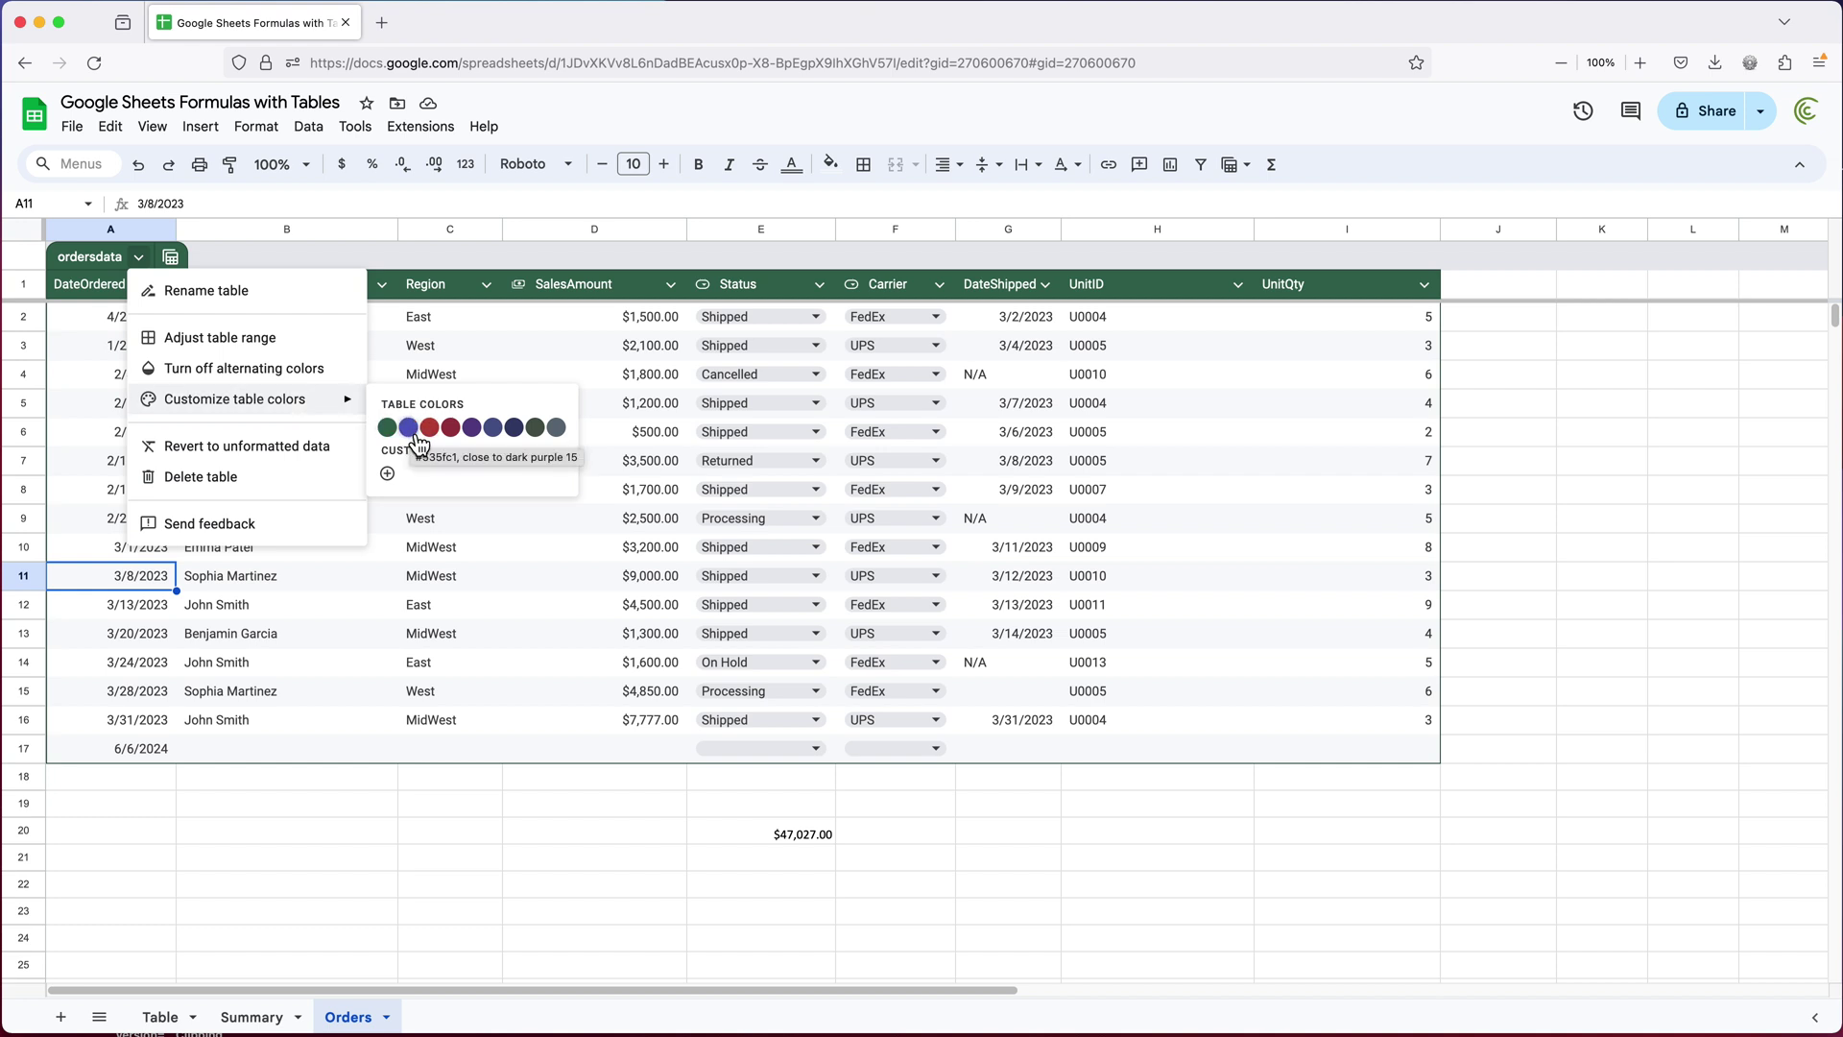
pyautogui.click(519, 438)
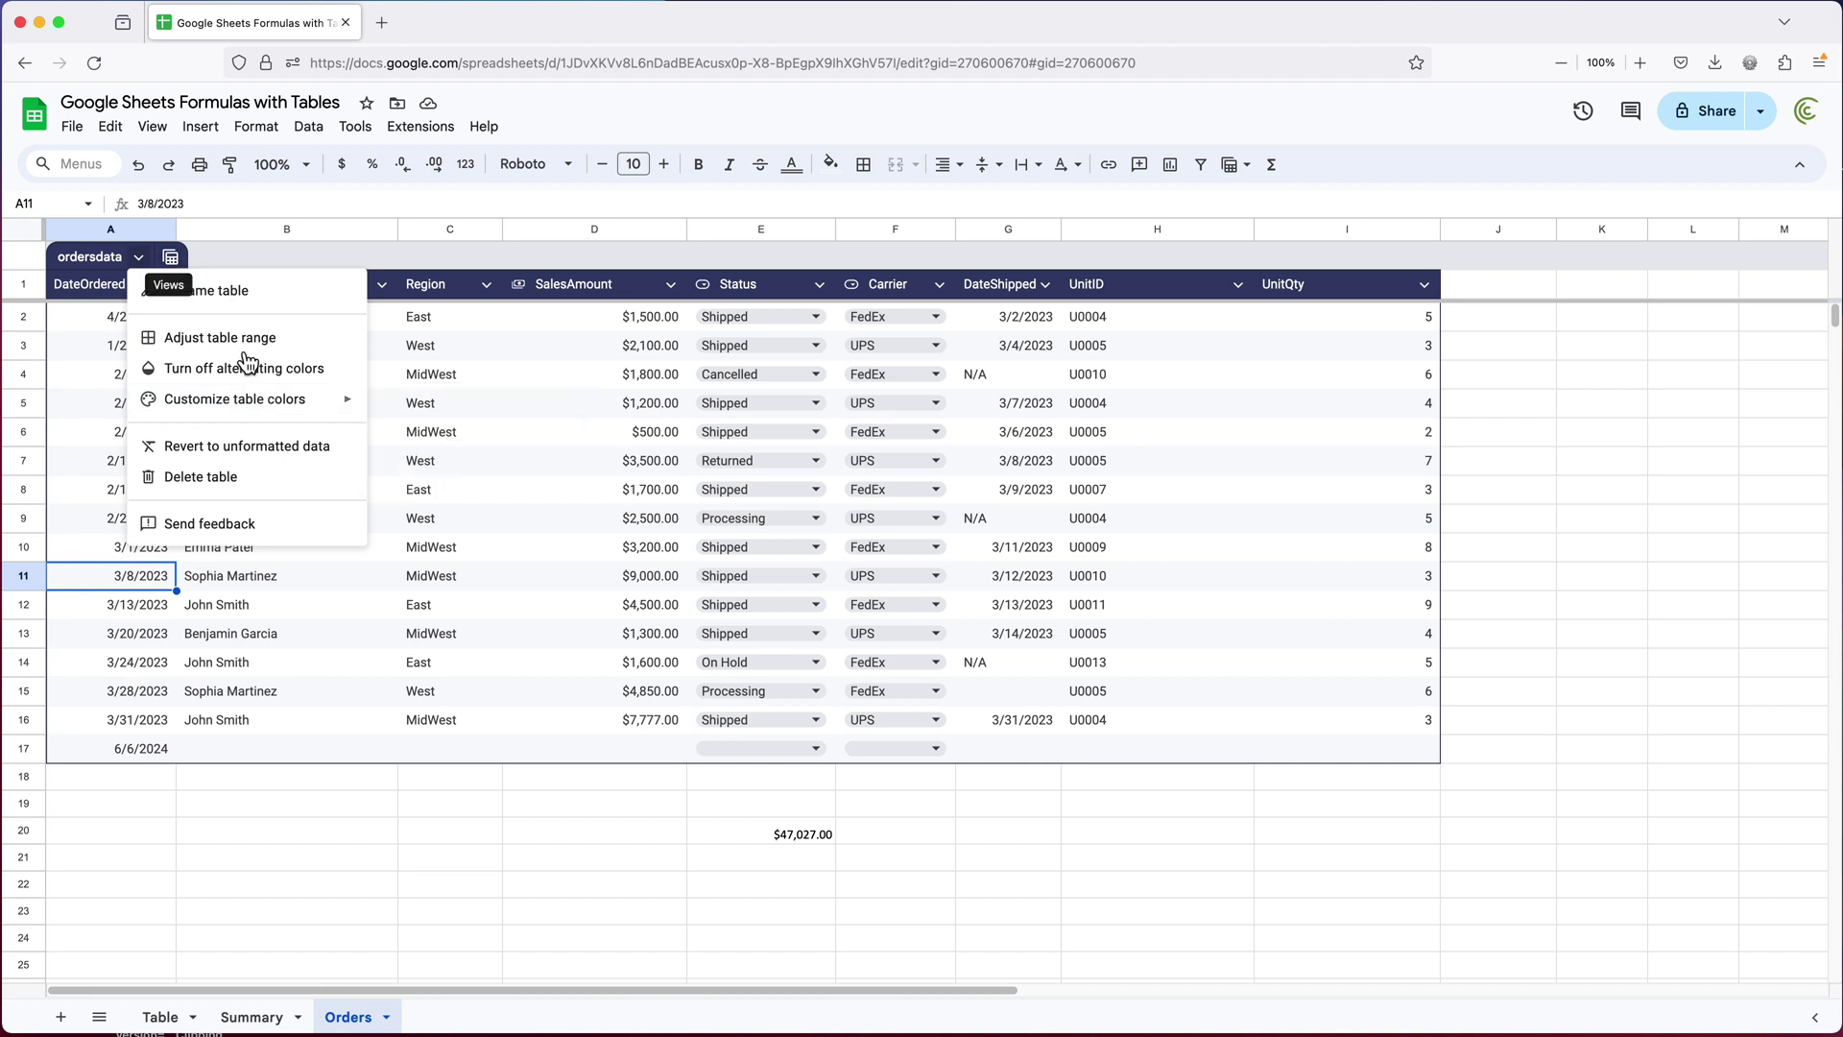
# Delete the whole ordersdata table and undo the deletion
pyautogui.click(230, 494)
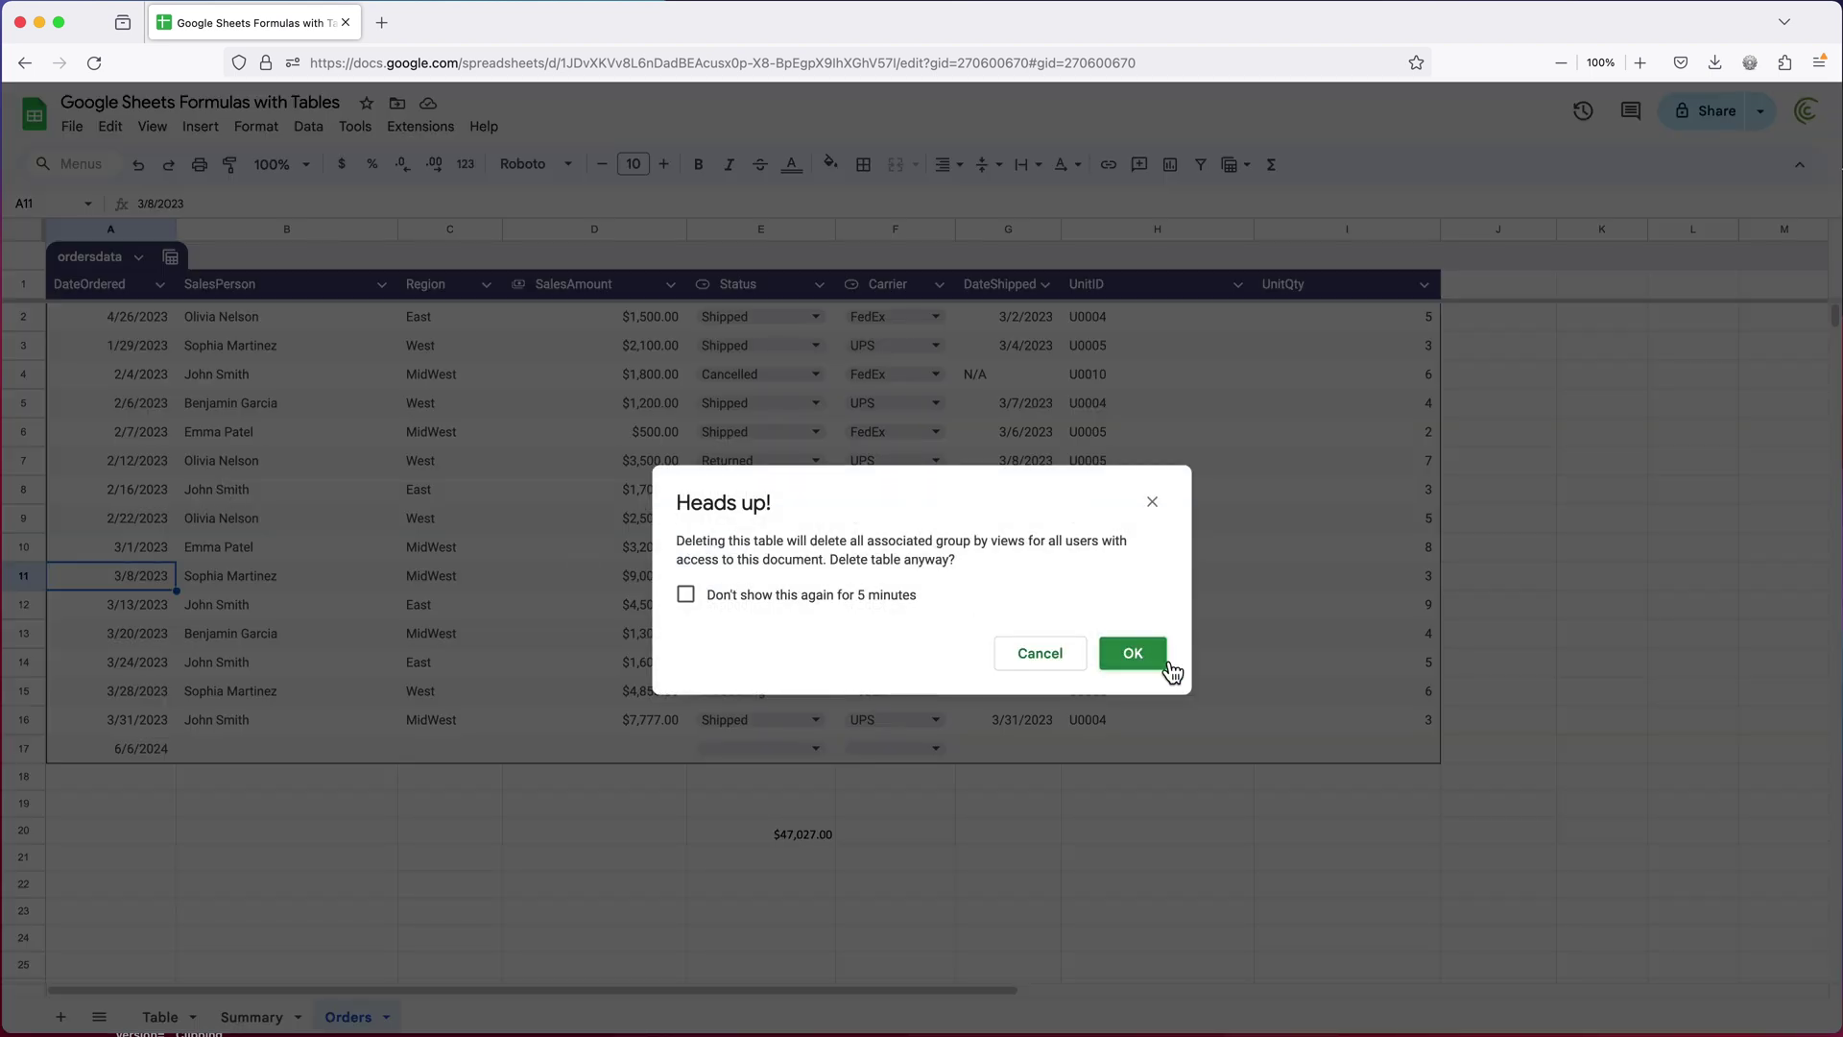
pyautogui.click(1132, 653)
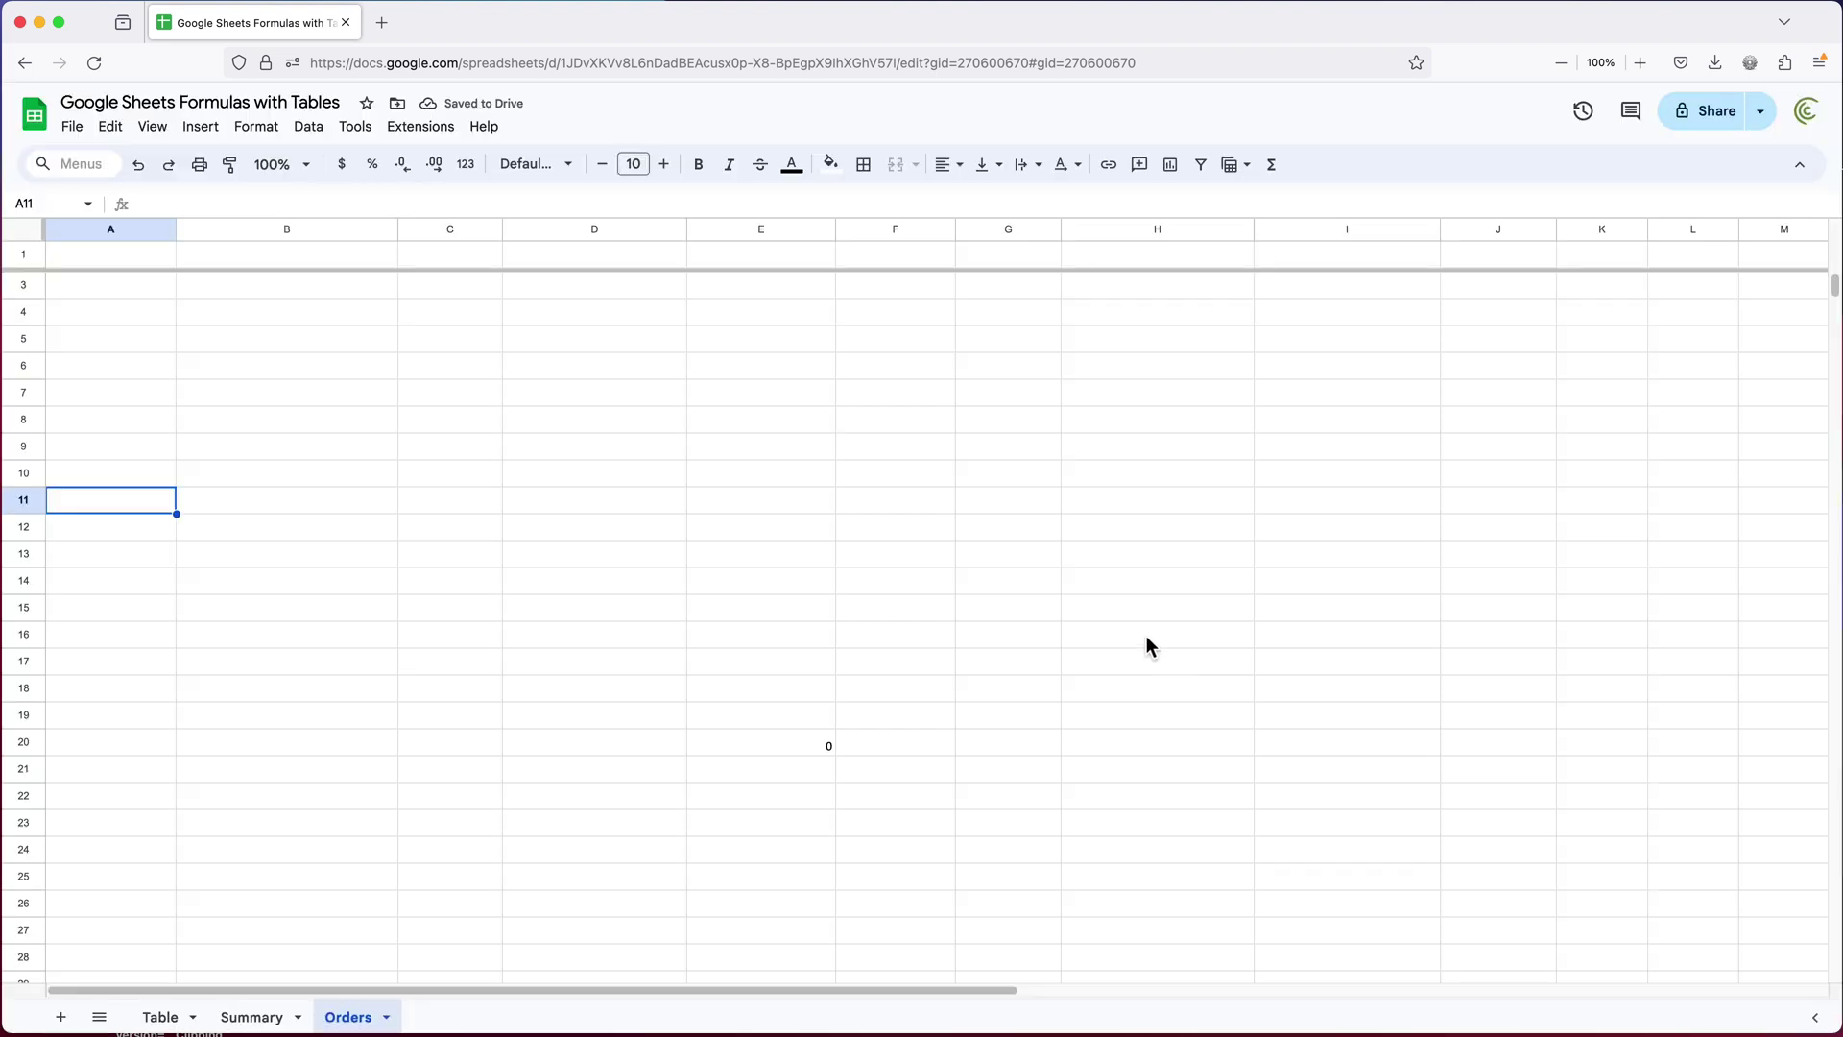
pyautogui.hotkey('ctrl', 'z')
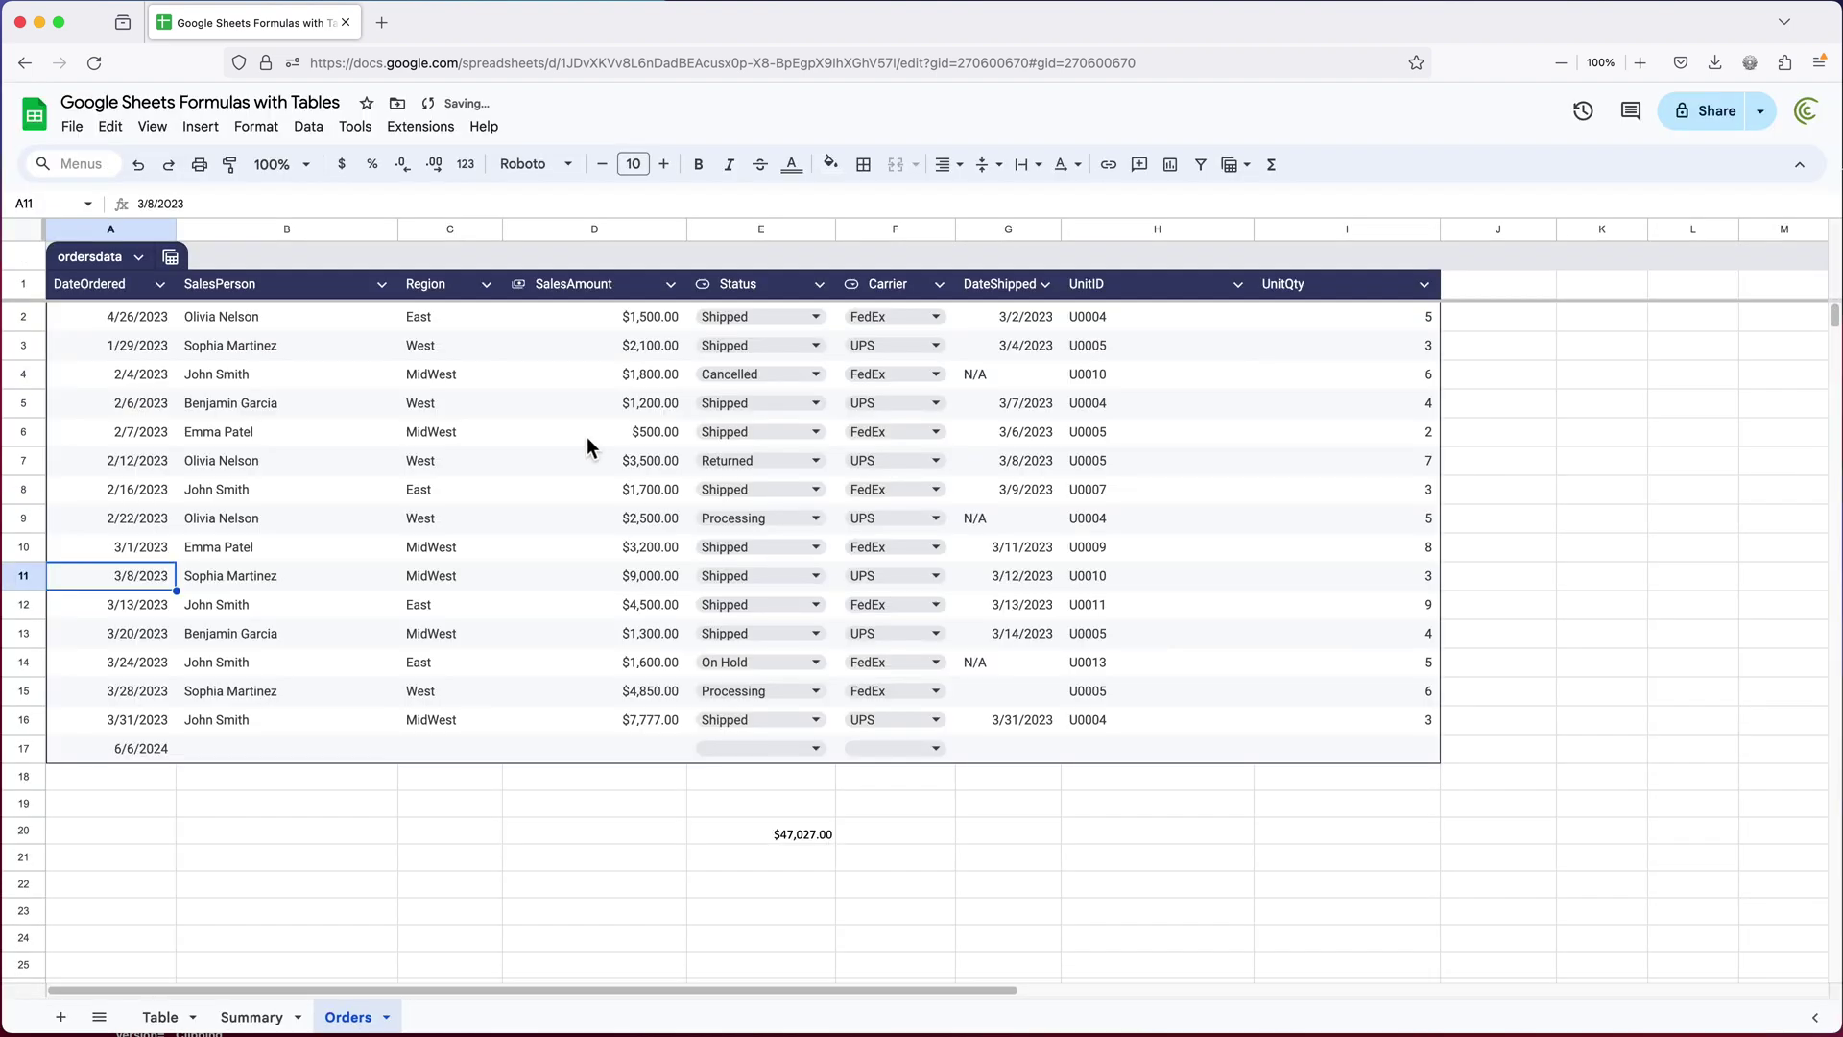
pyautogui.click(235, 403)
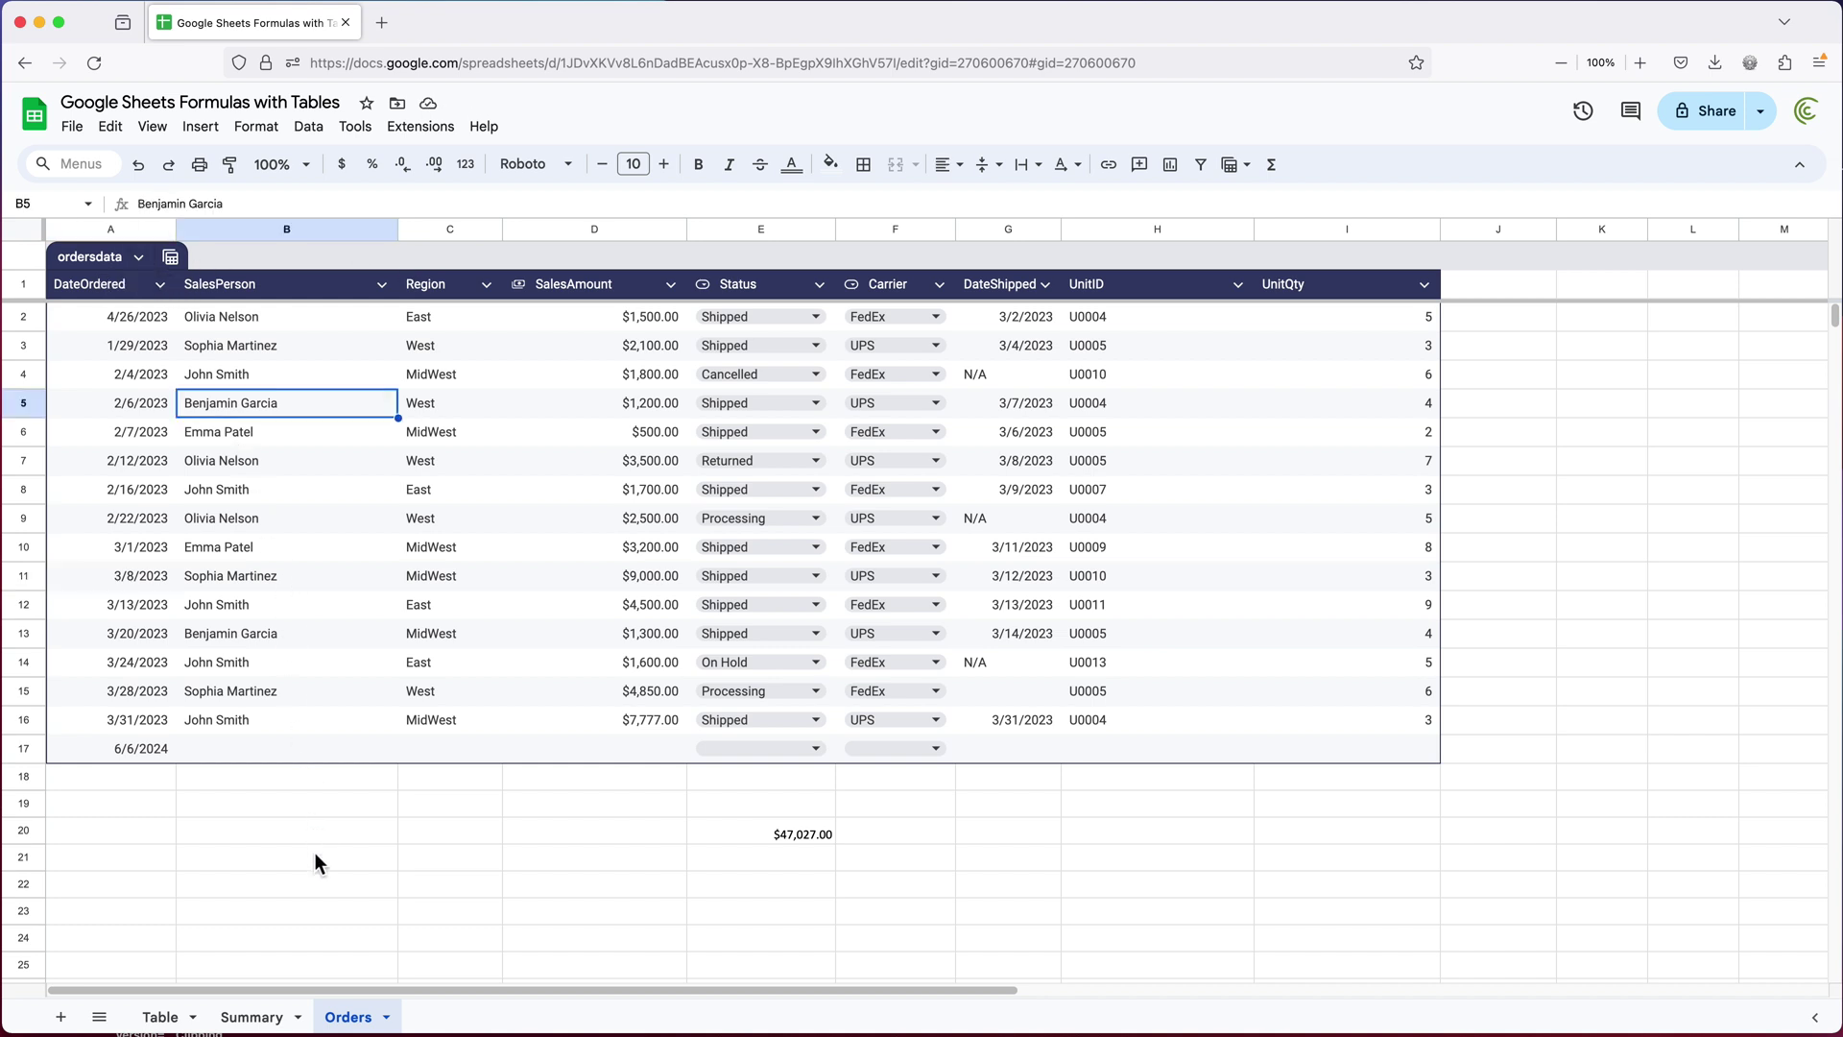
# On the Table sheet, examine the Table1[Qty] reference inside the Total formula in cell G2
pyautogui.click(159, 1016)
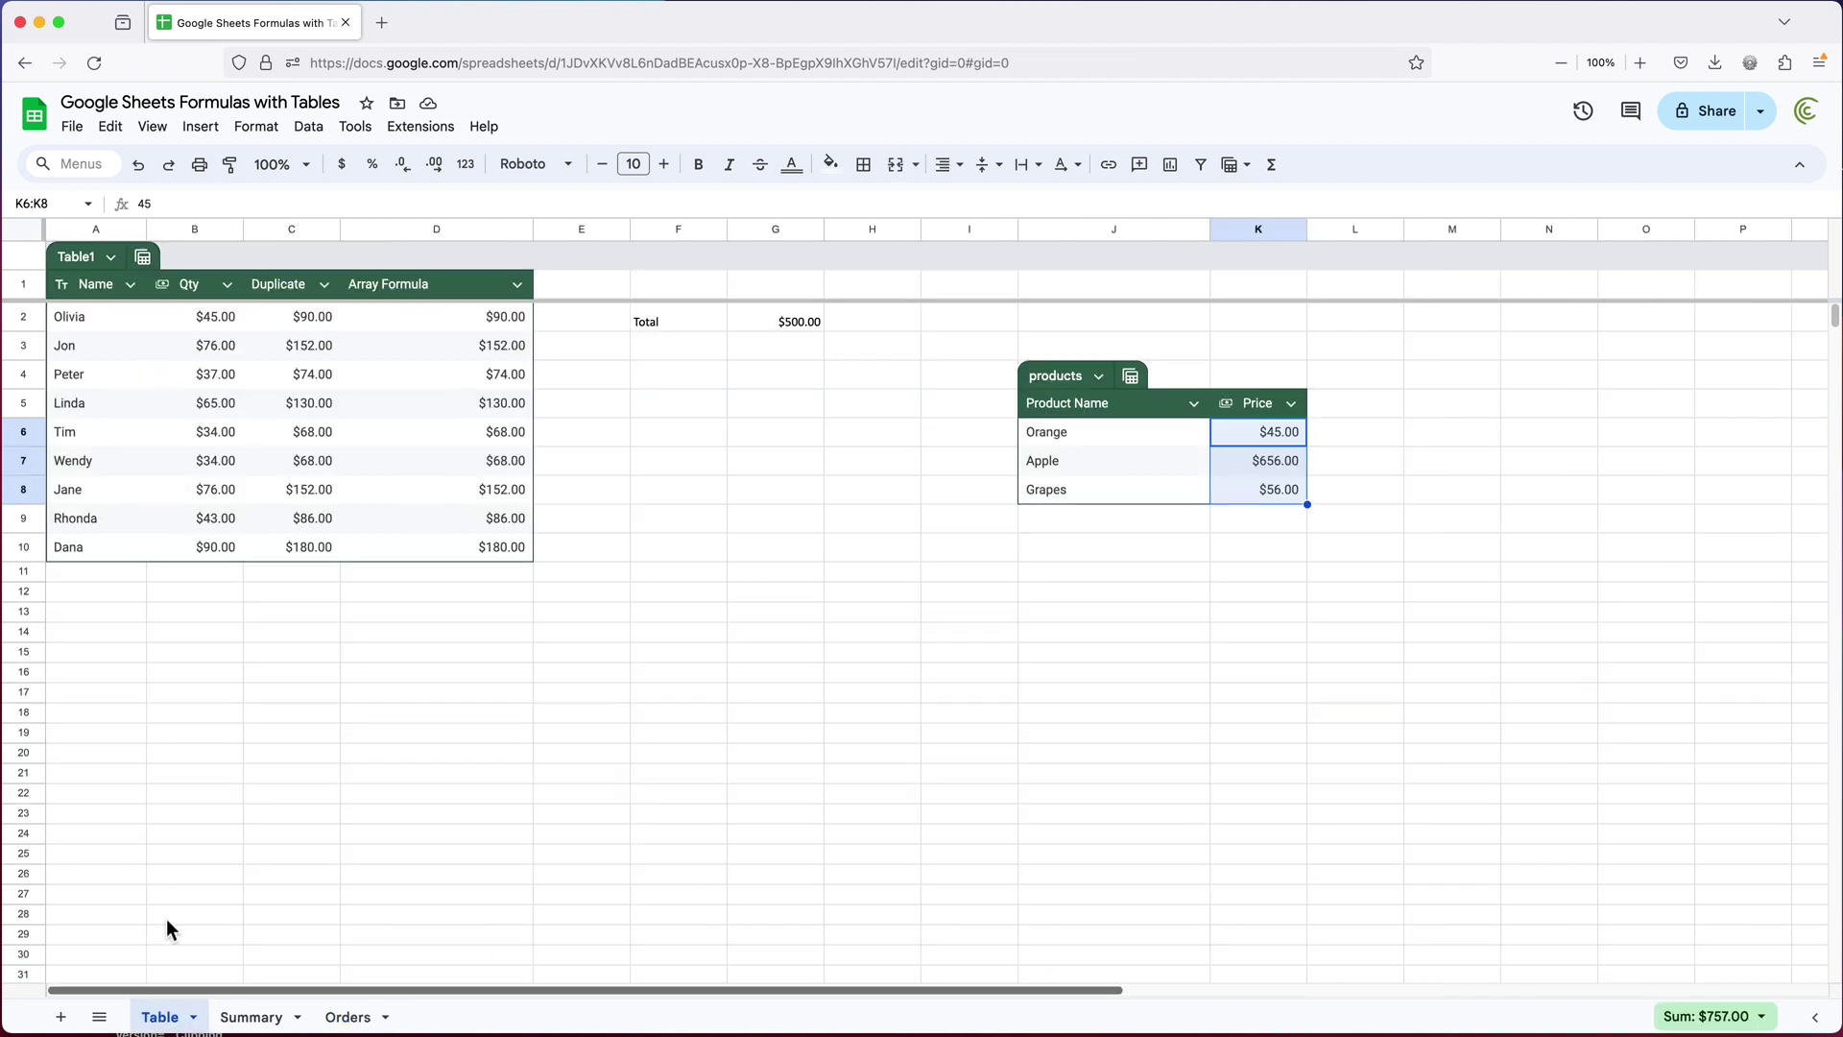
pyautogui.click(806, 328)
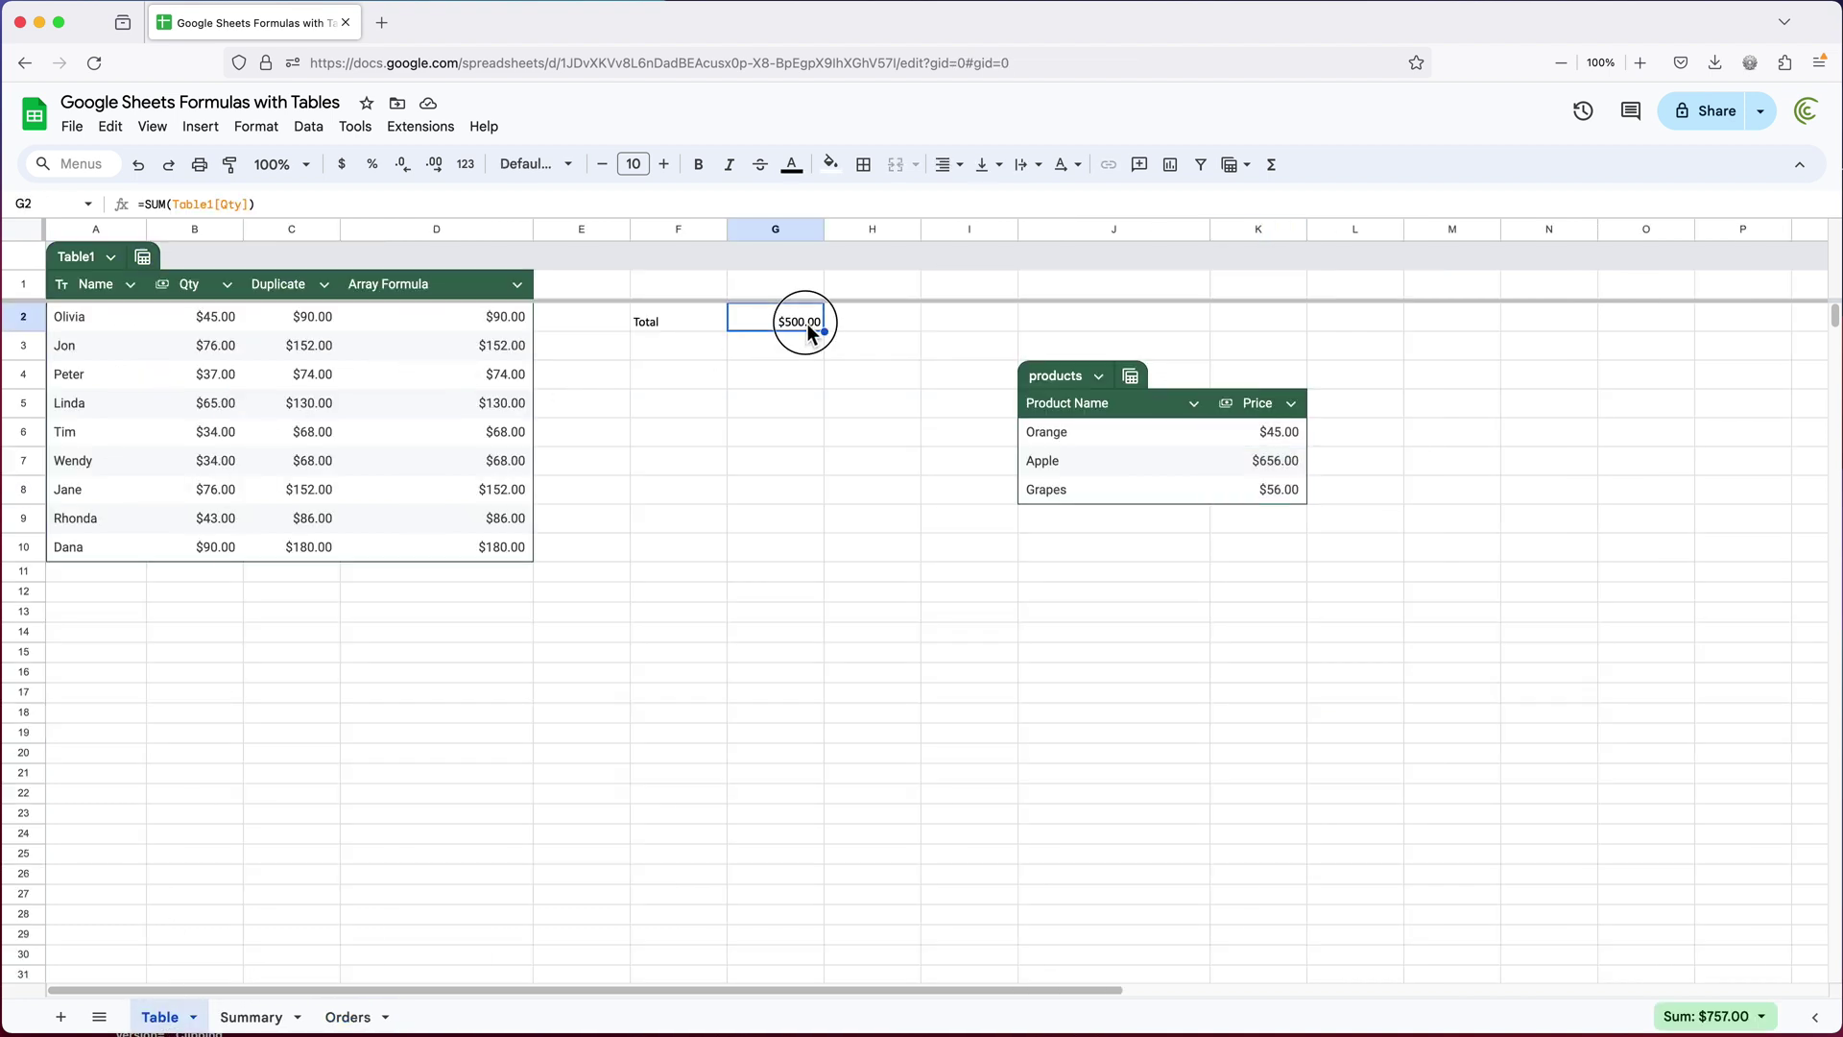
pyautogui.doubleClick(807, 329)
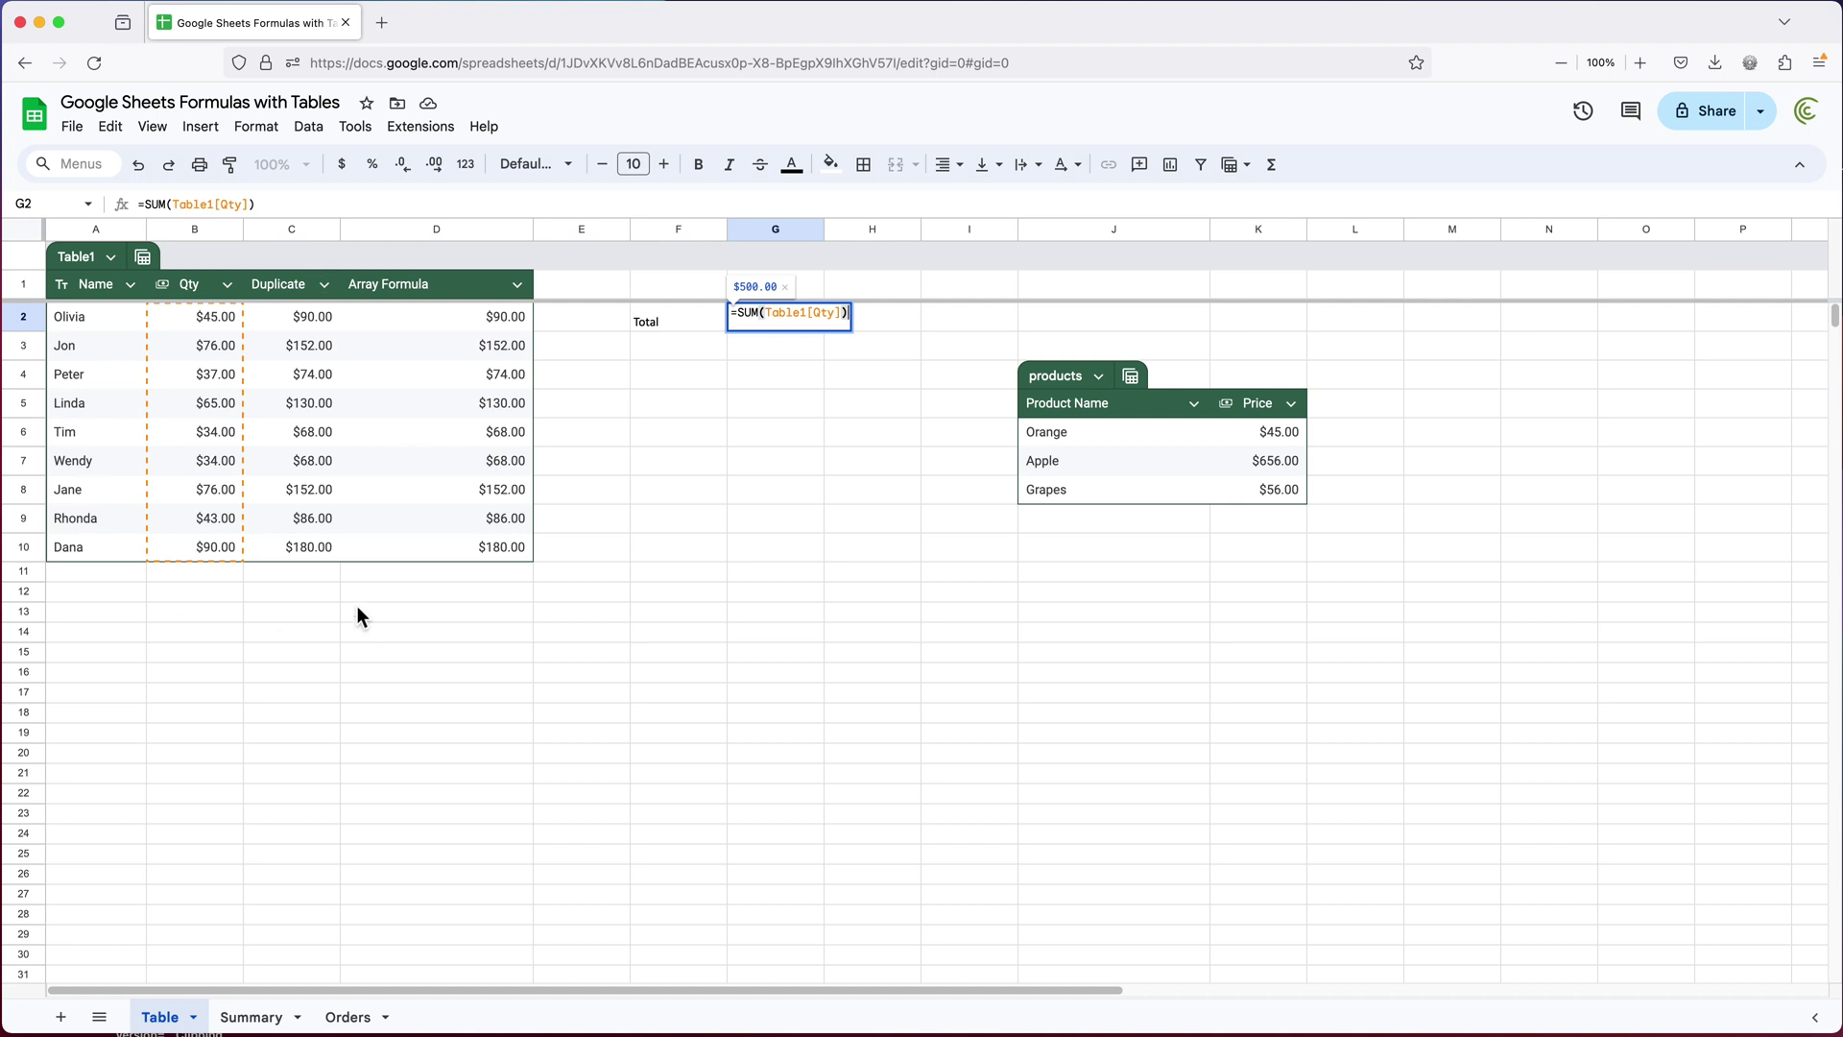
pyautogui.moveTo(765, 313); pyautogui.dragTo(849, 316)
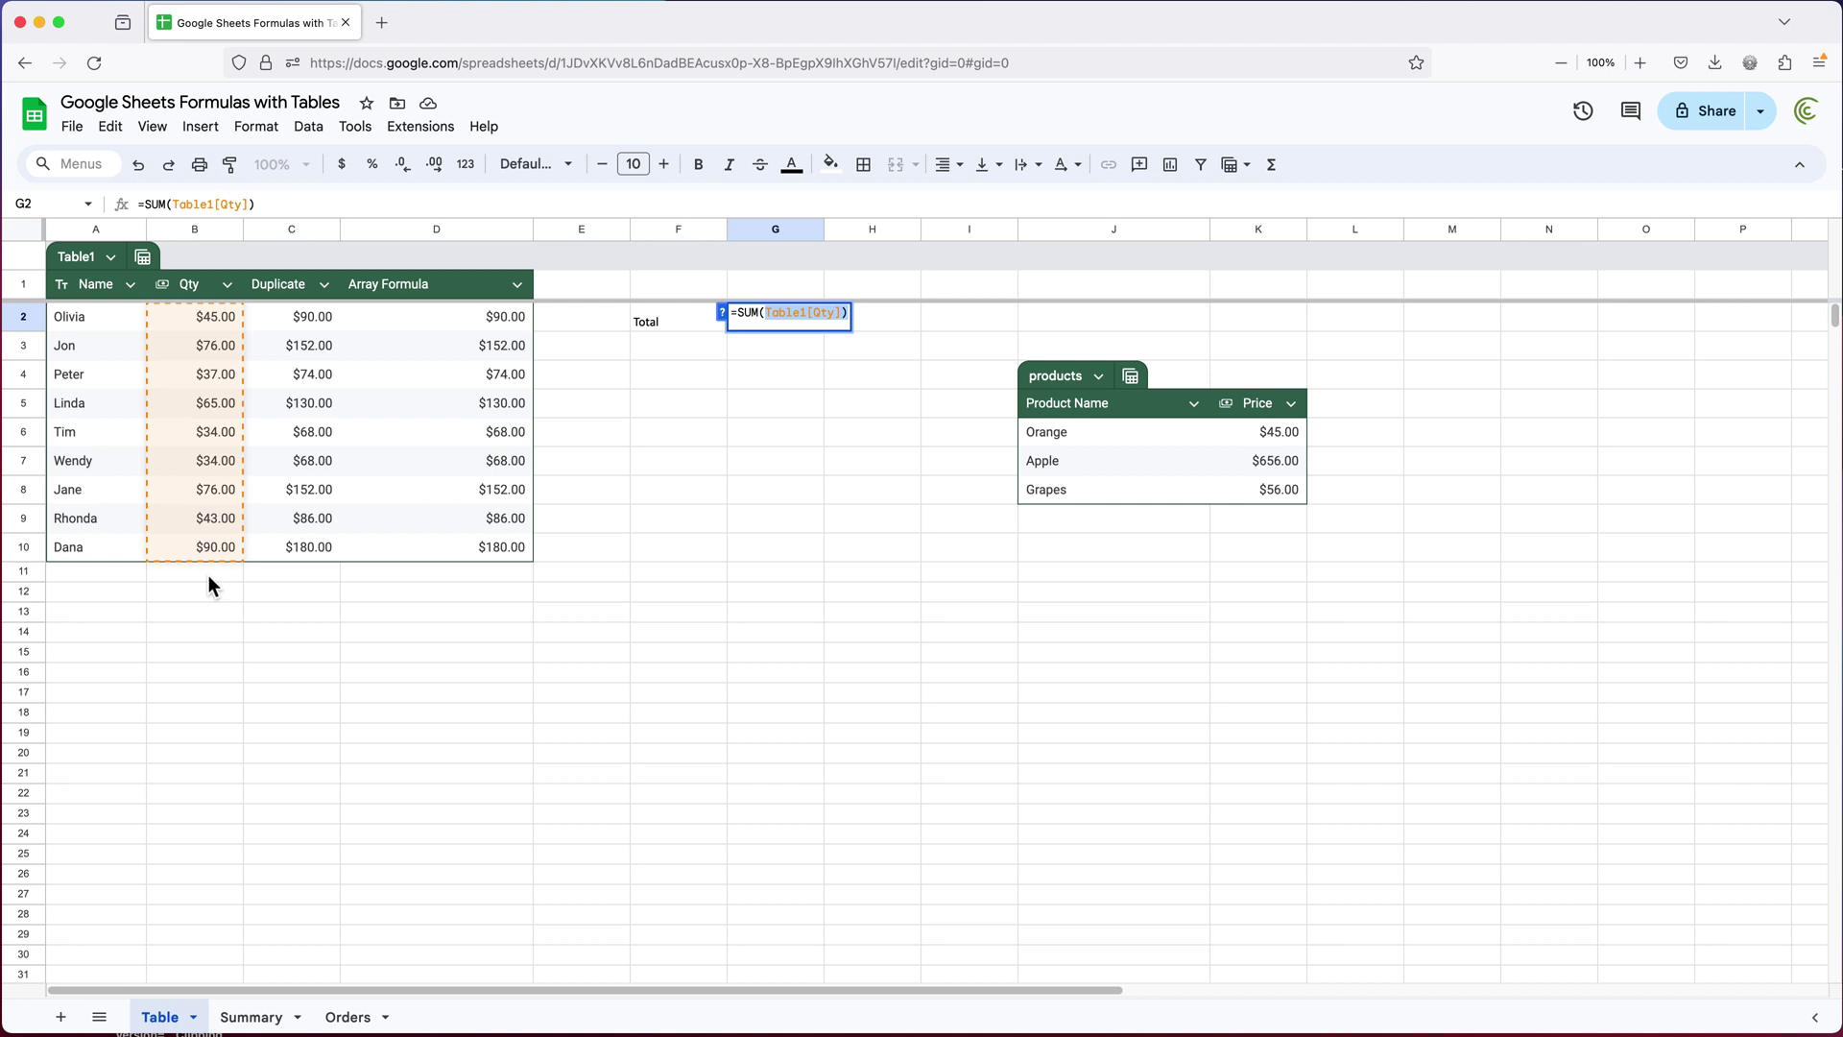
pyautogui.press('Return')
# Write the formula =AVERAGE(products) in cell G8, checking which bracketed references are offered for the products table
pyautogui.press('super+equal')
pyautogui.press('super+equal')
pyautogui.press('super+equal')
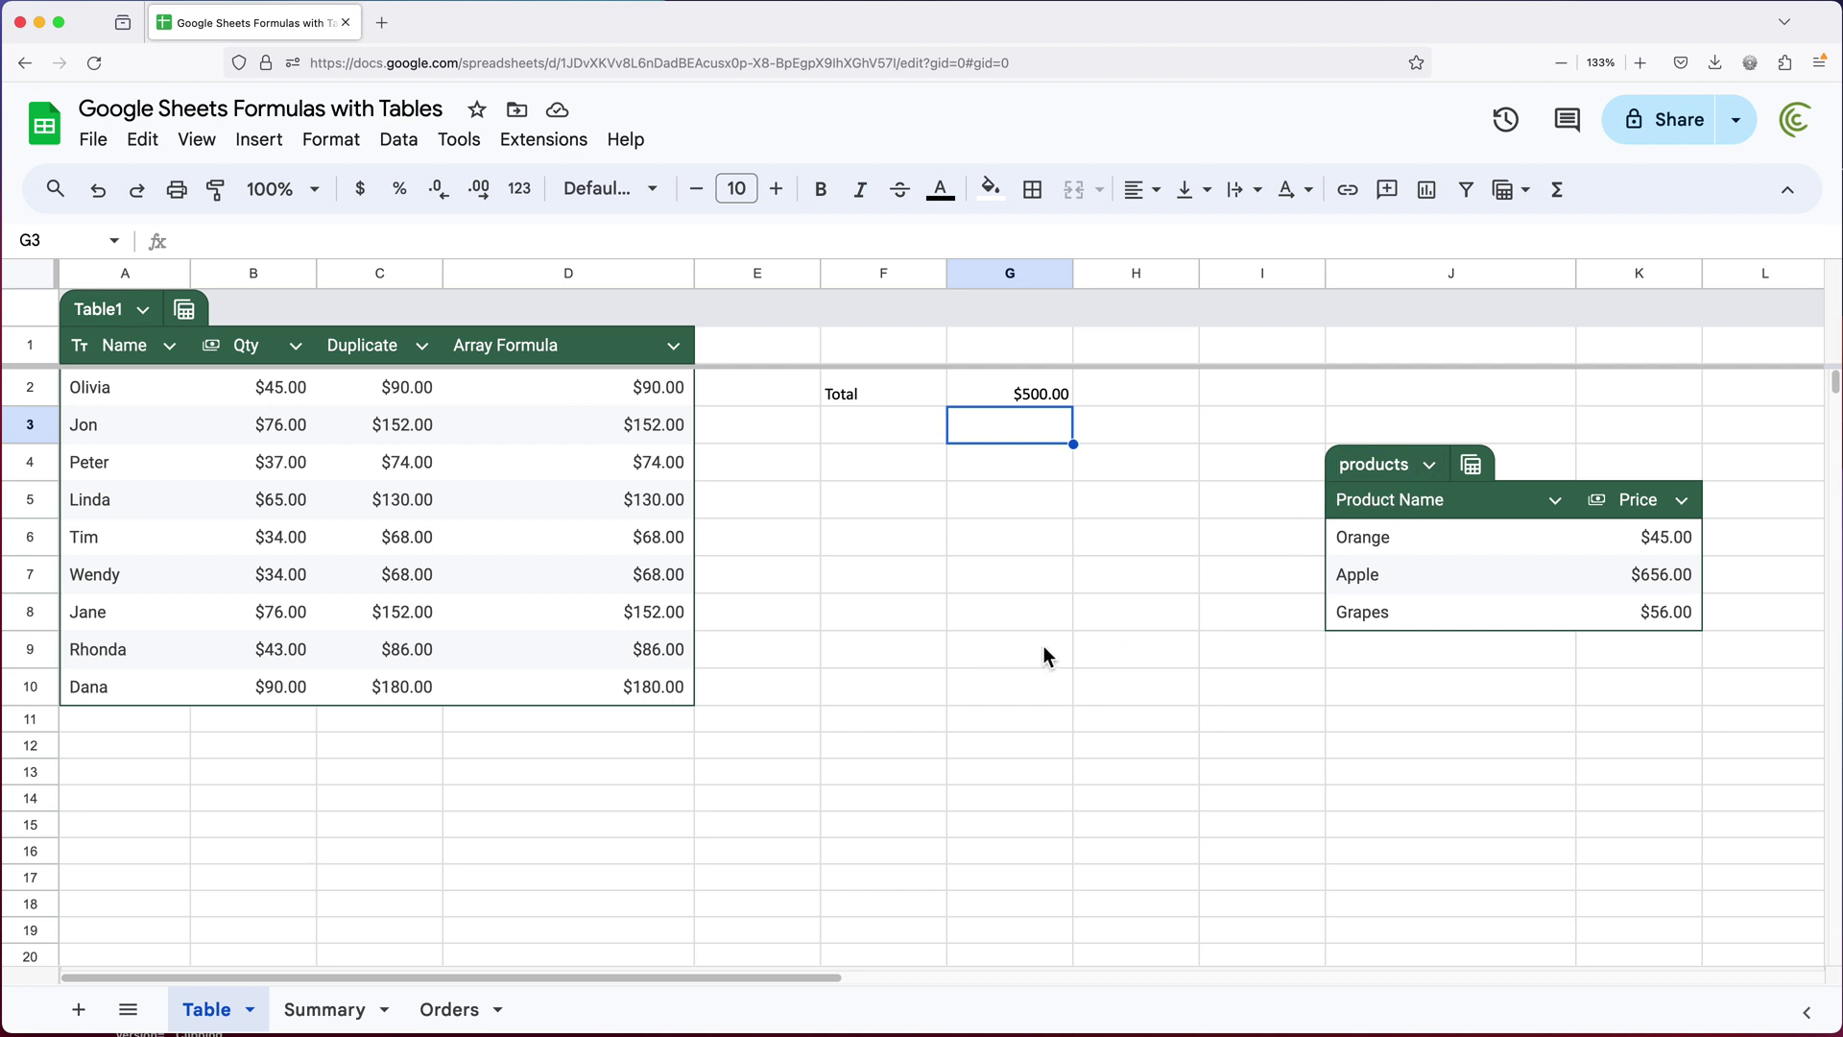
pyautogui.click(1081, 607)
pyautogui.press('Left')
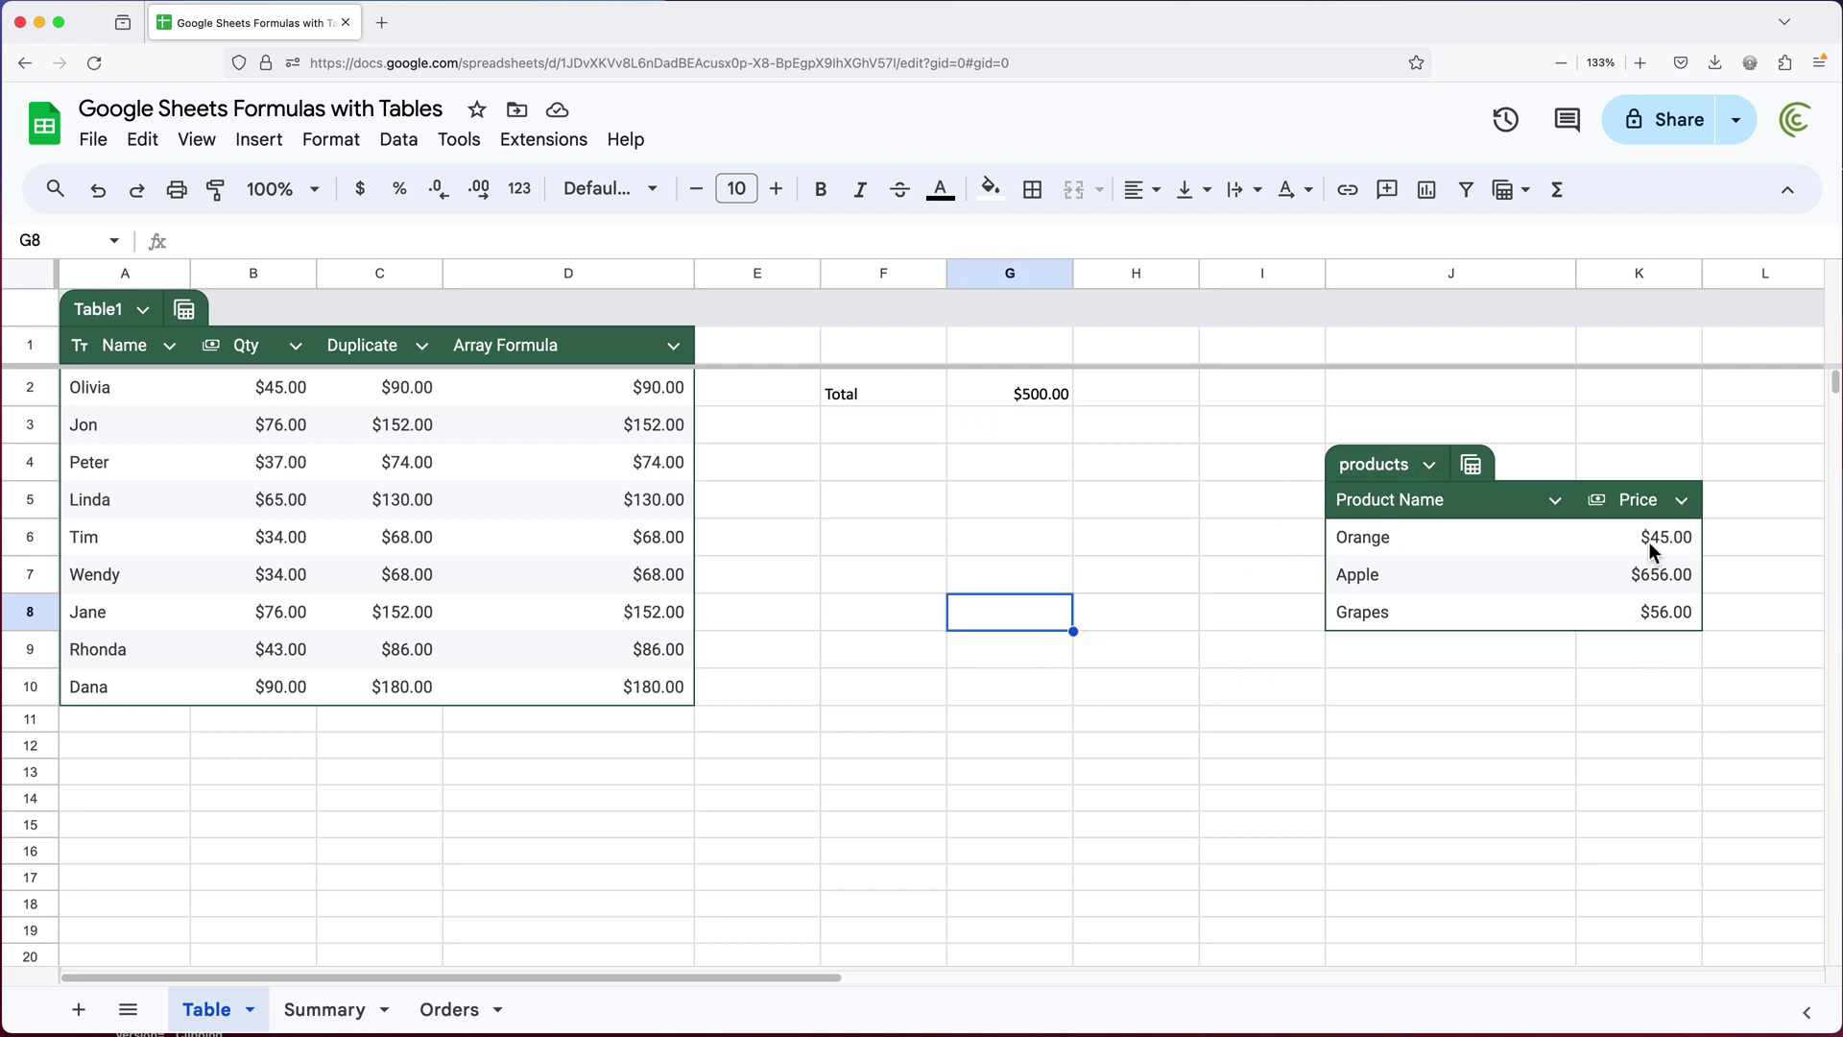
pyautogui.write('=AVER')
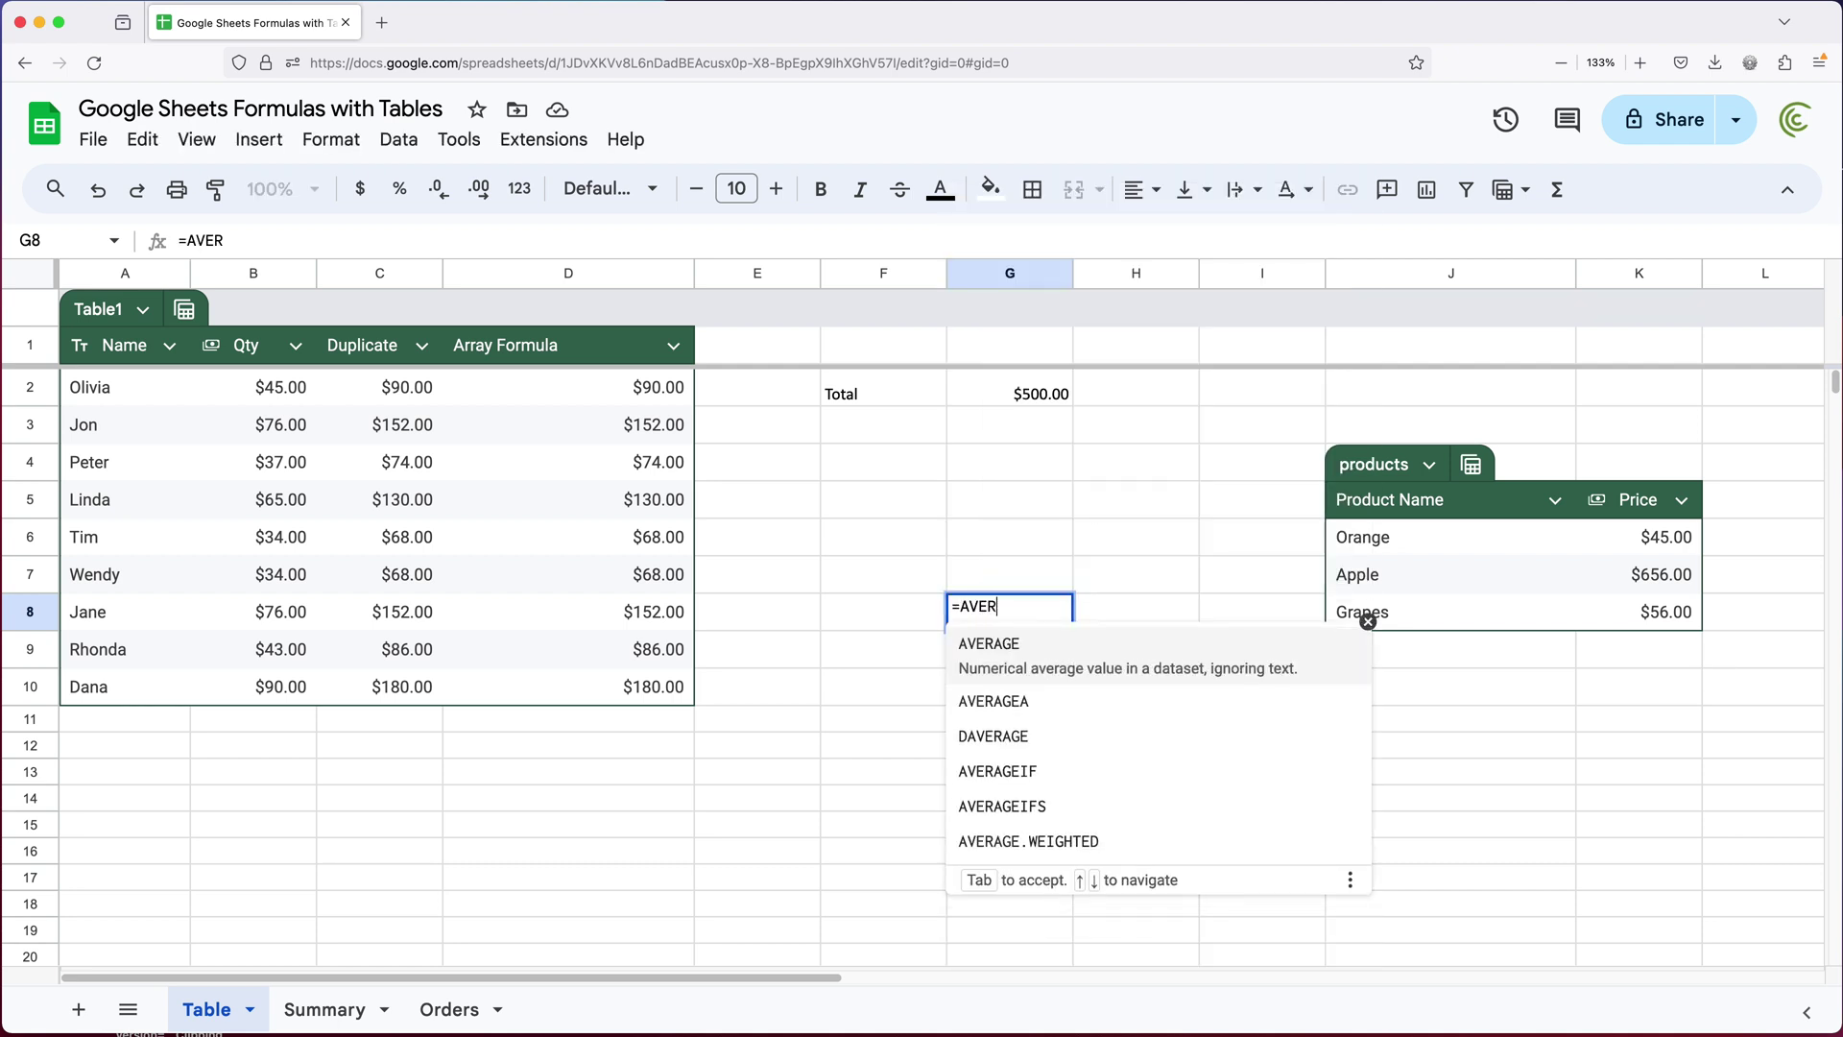
pyautogui.press('Tab')
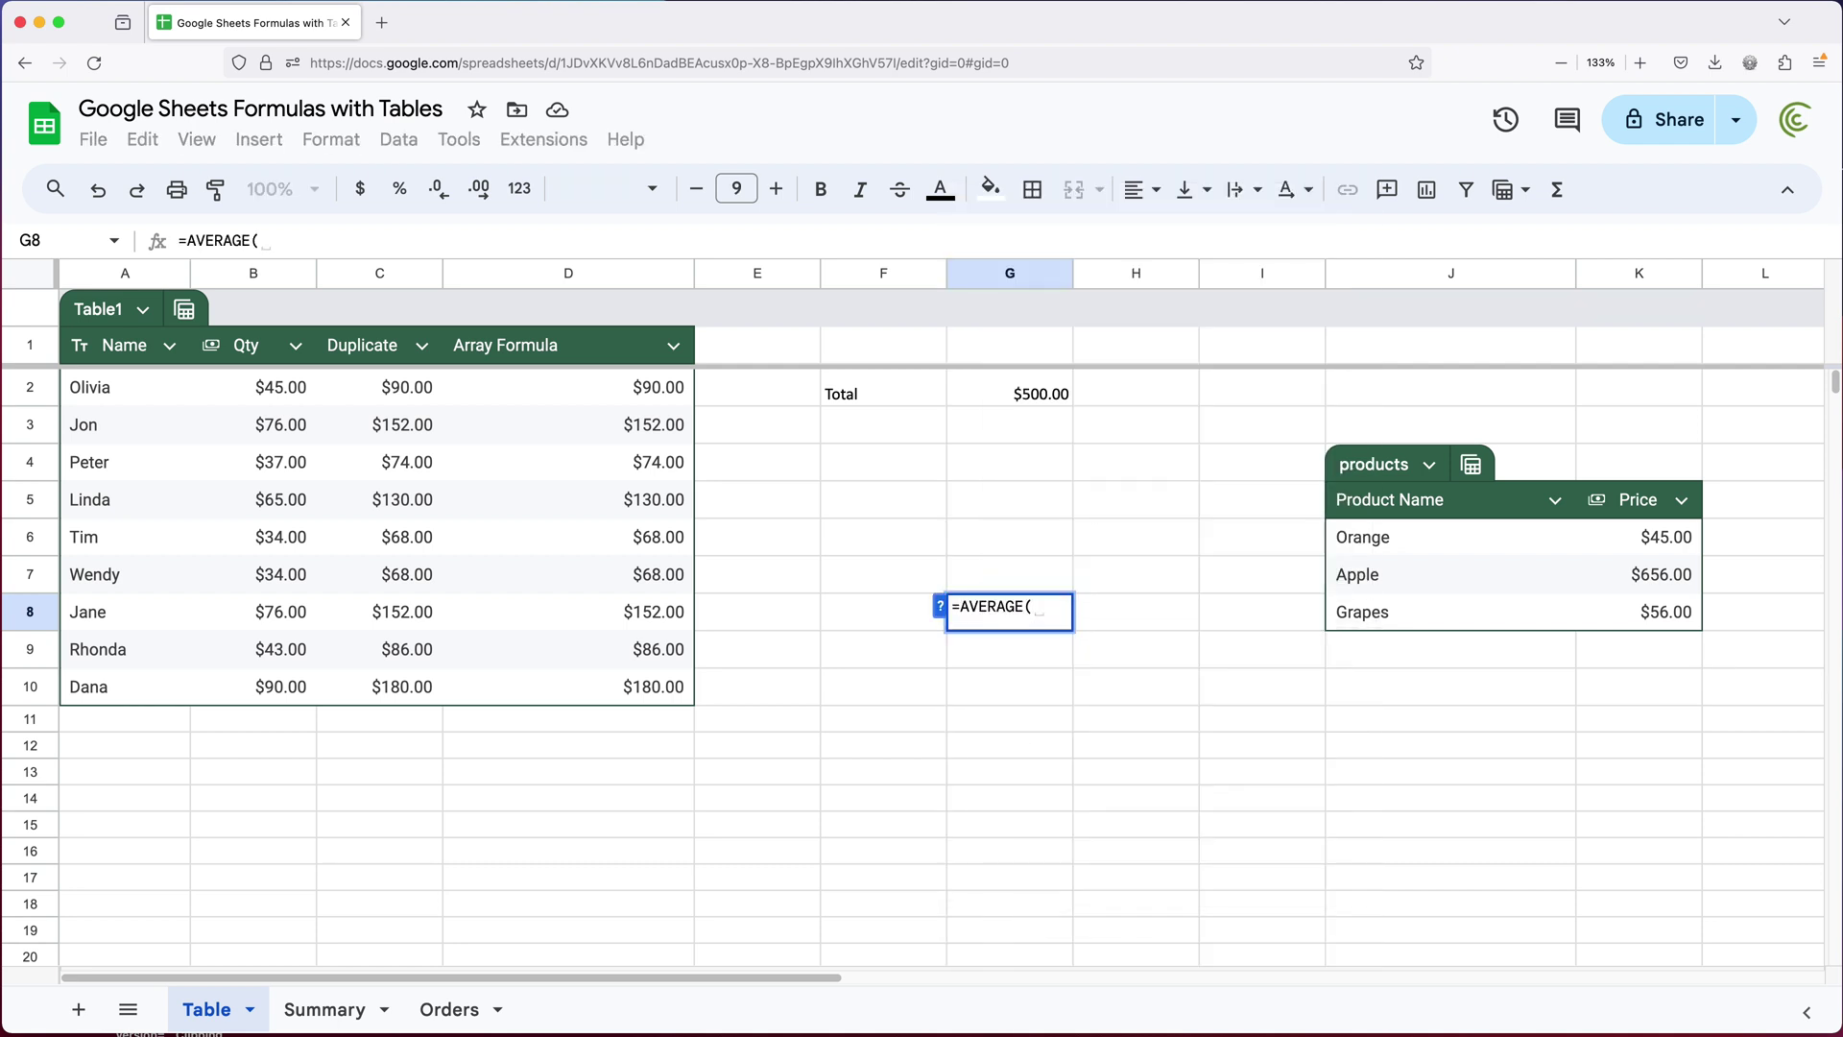
pyautogui.write('pr')
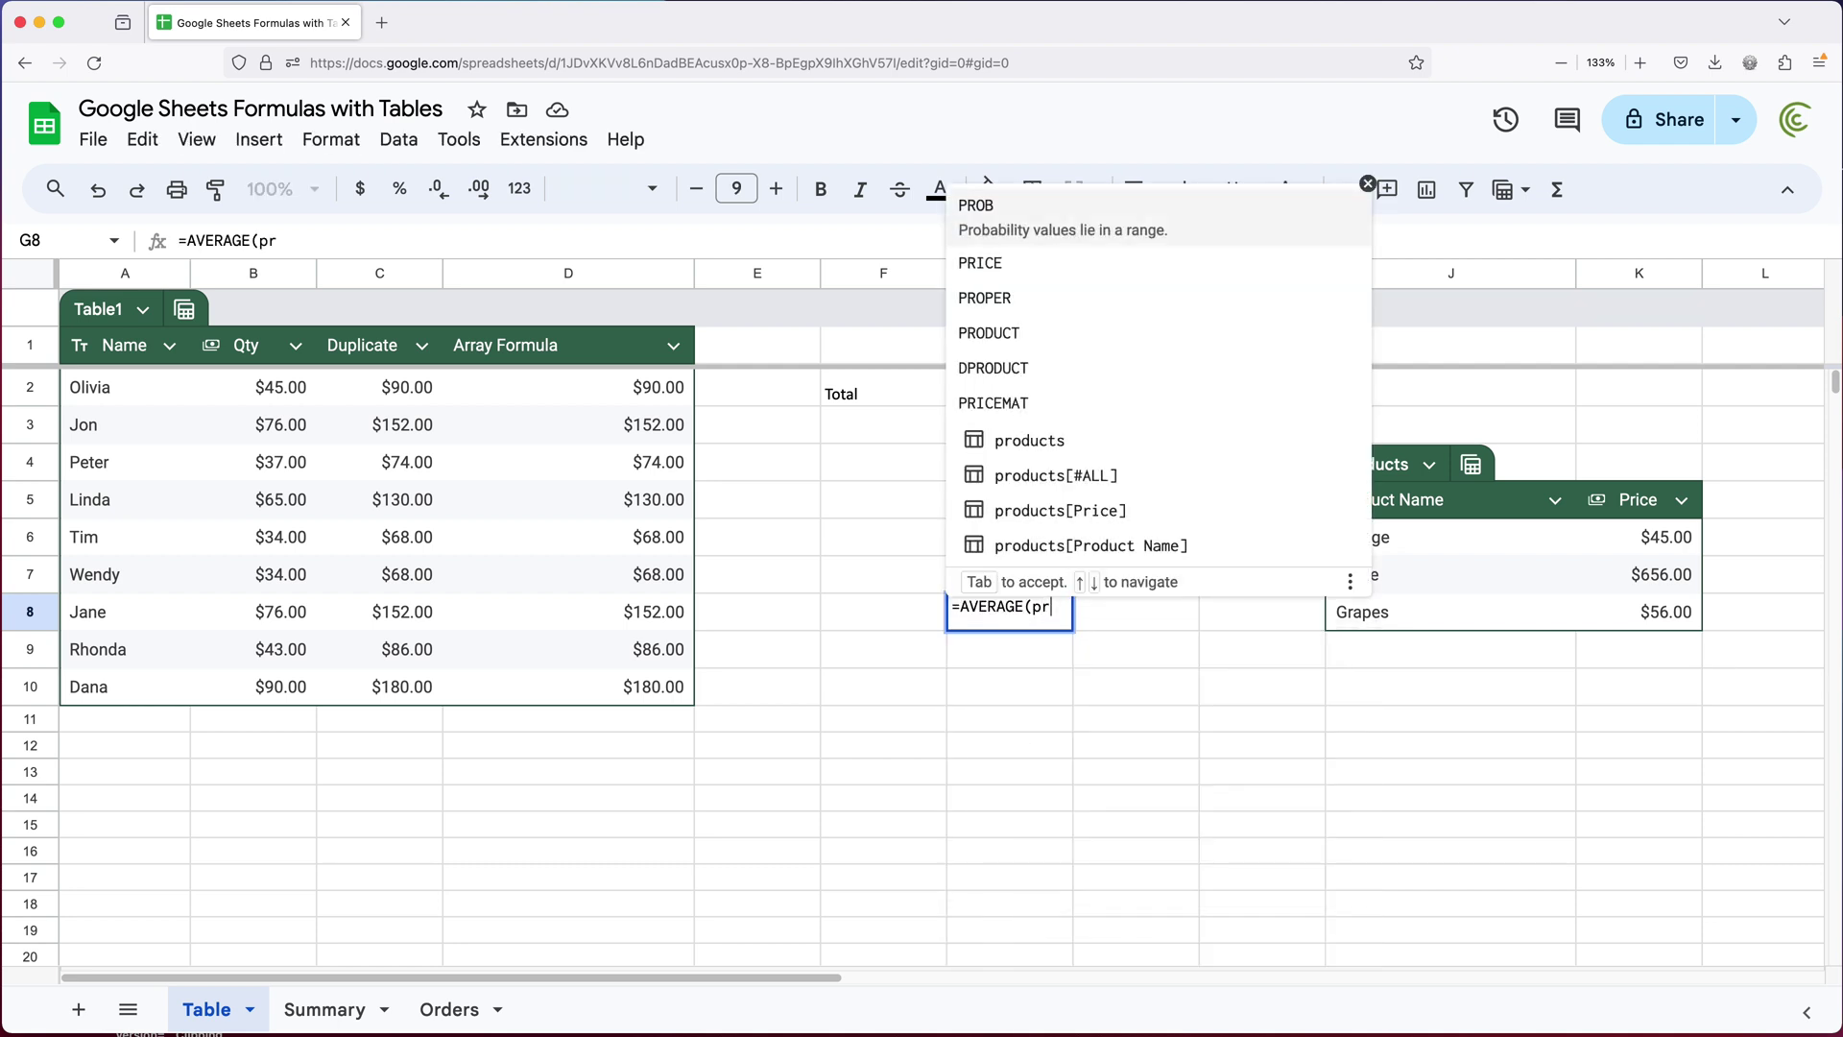
pyautogui.press('Down')
pyautogui.press('Down')
pyautogui.press('Down')
pyautogui.press('Down')
pyautogui.press('Down')
pyautogui.press('Down')
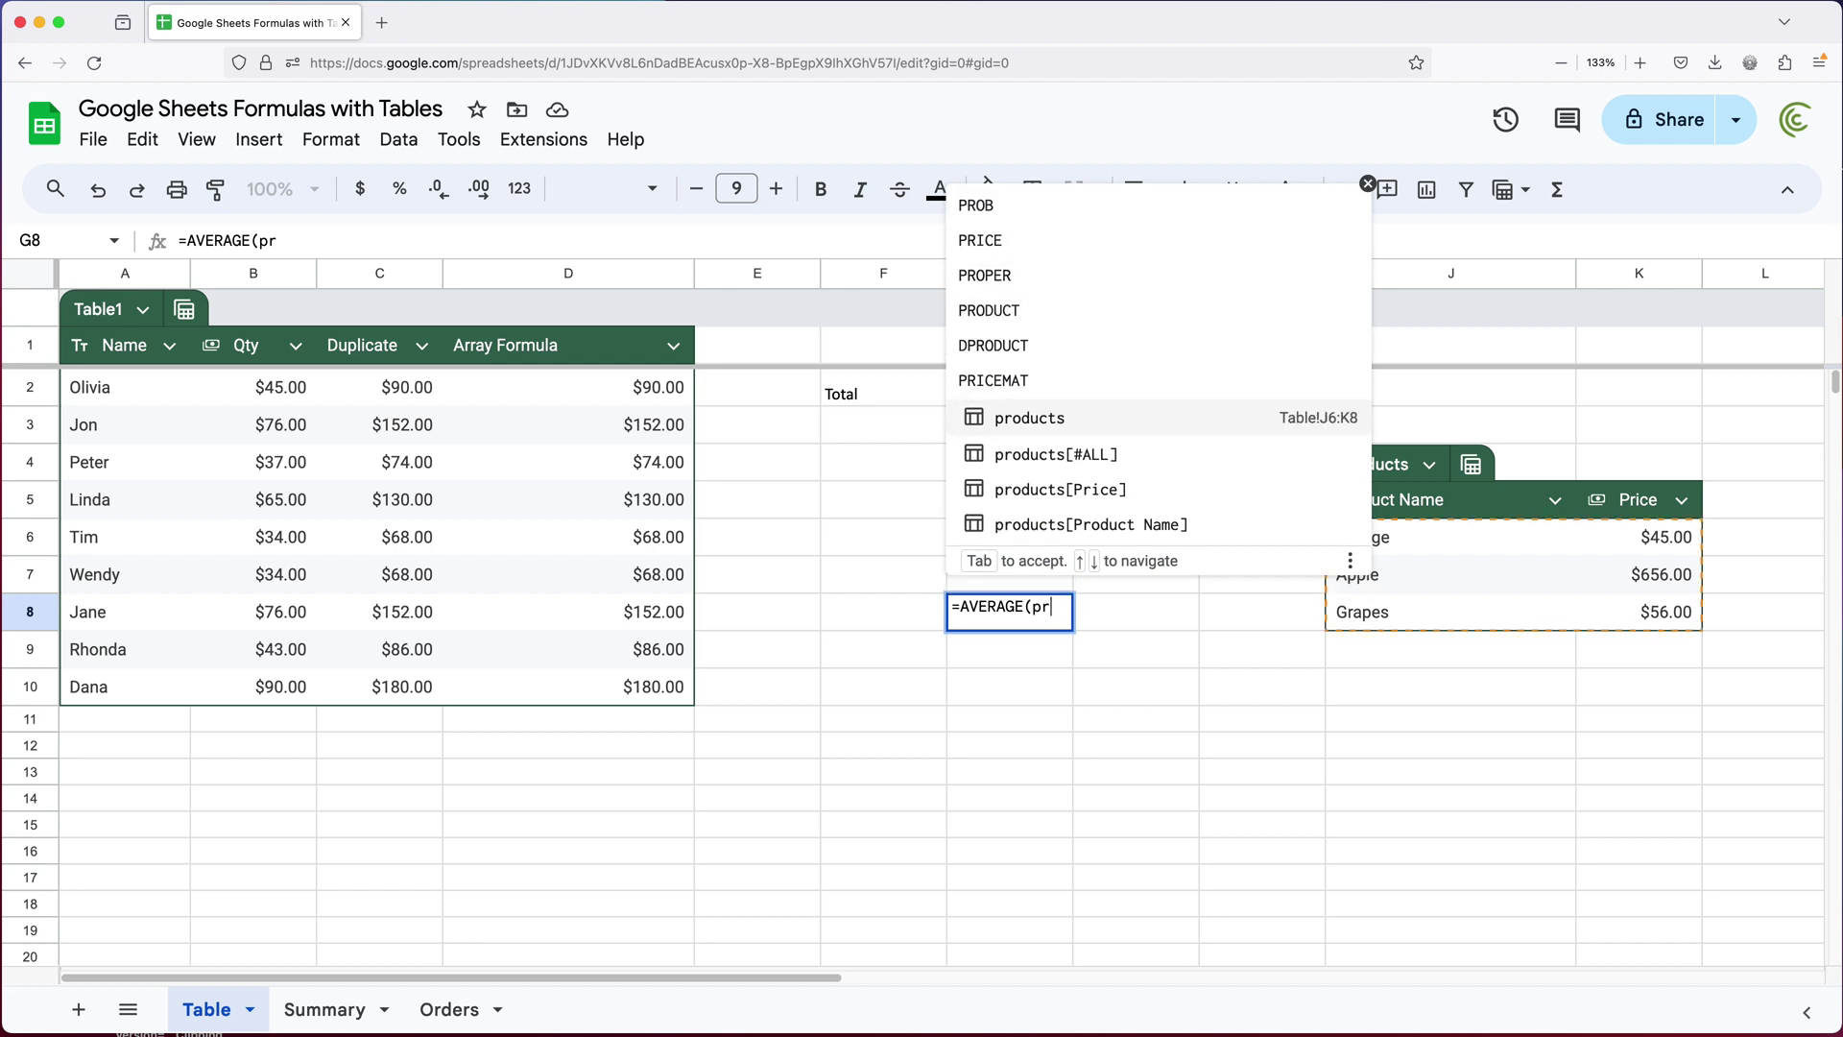
pyautogui.press('Tab')
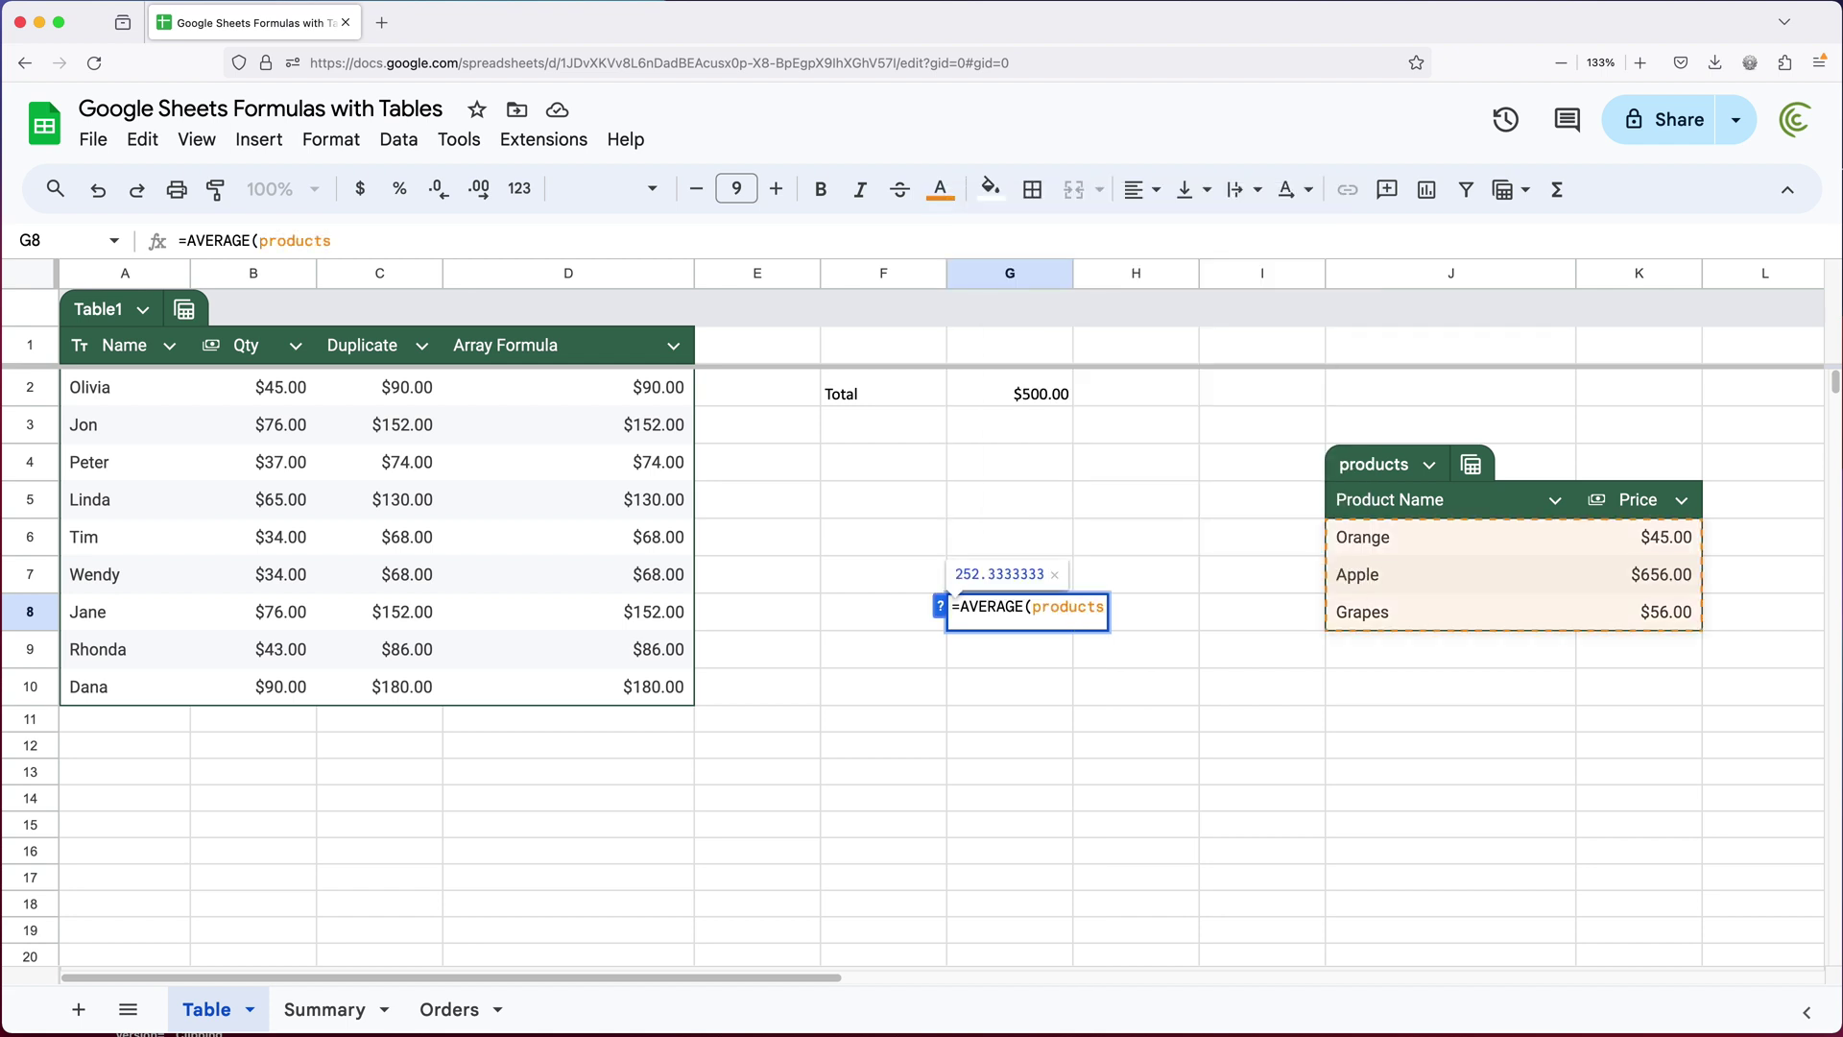
pyautogui.write('[')
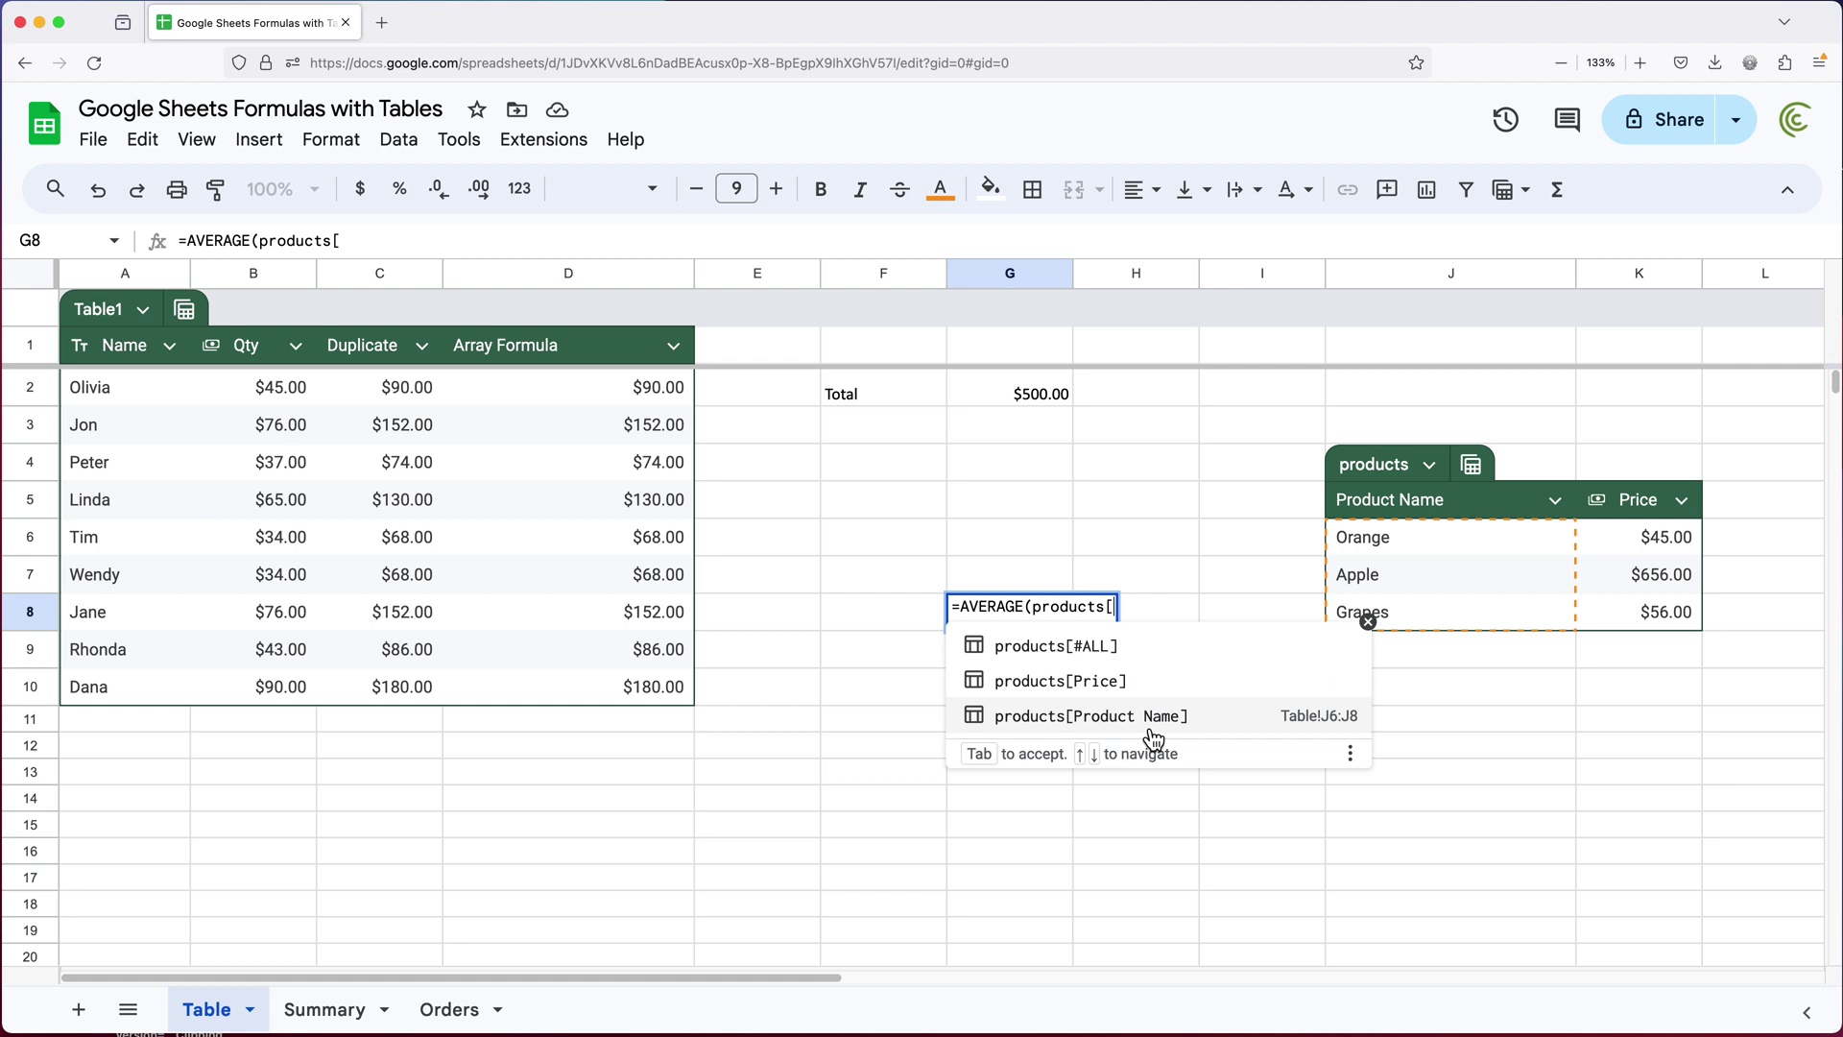
pyautogui.press('BackSpace')
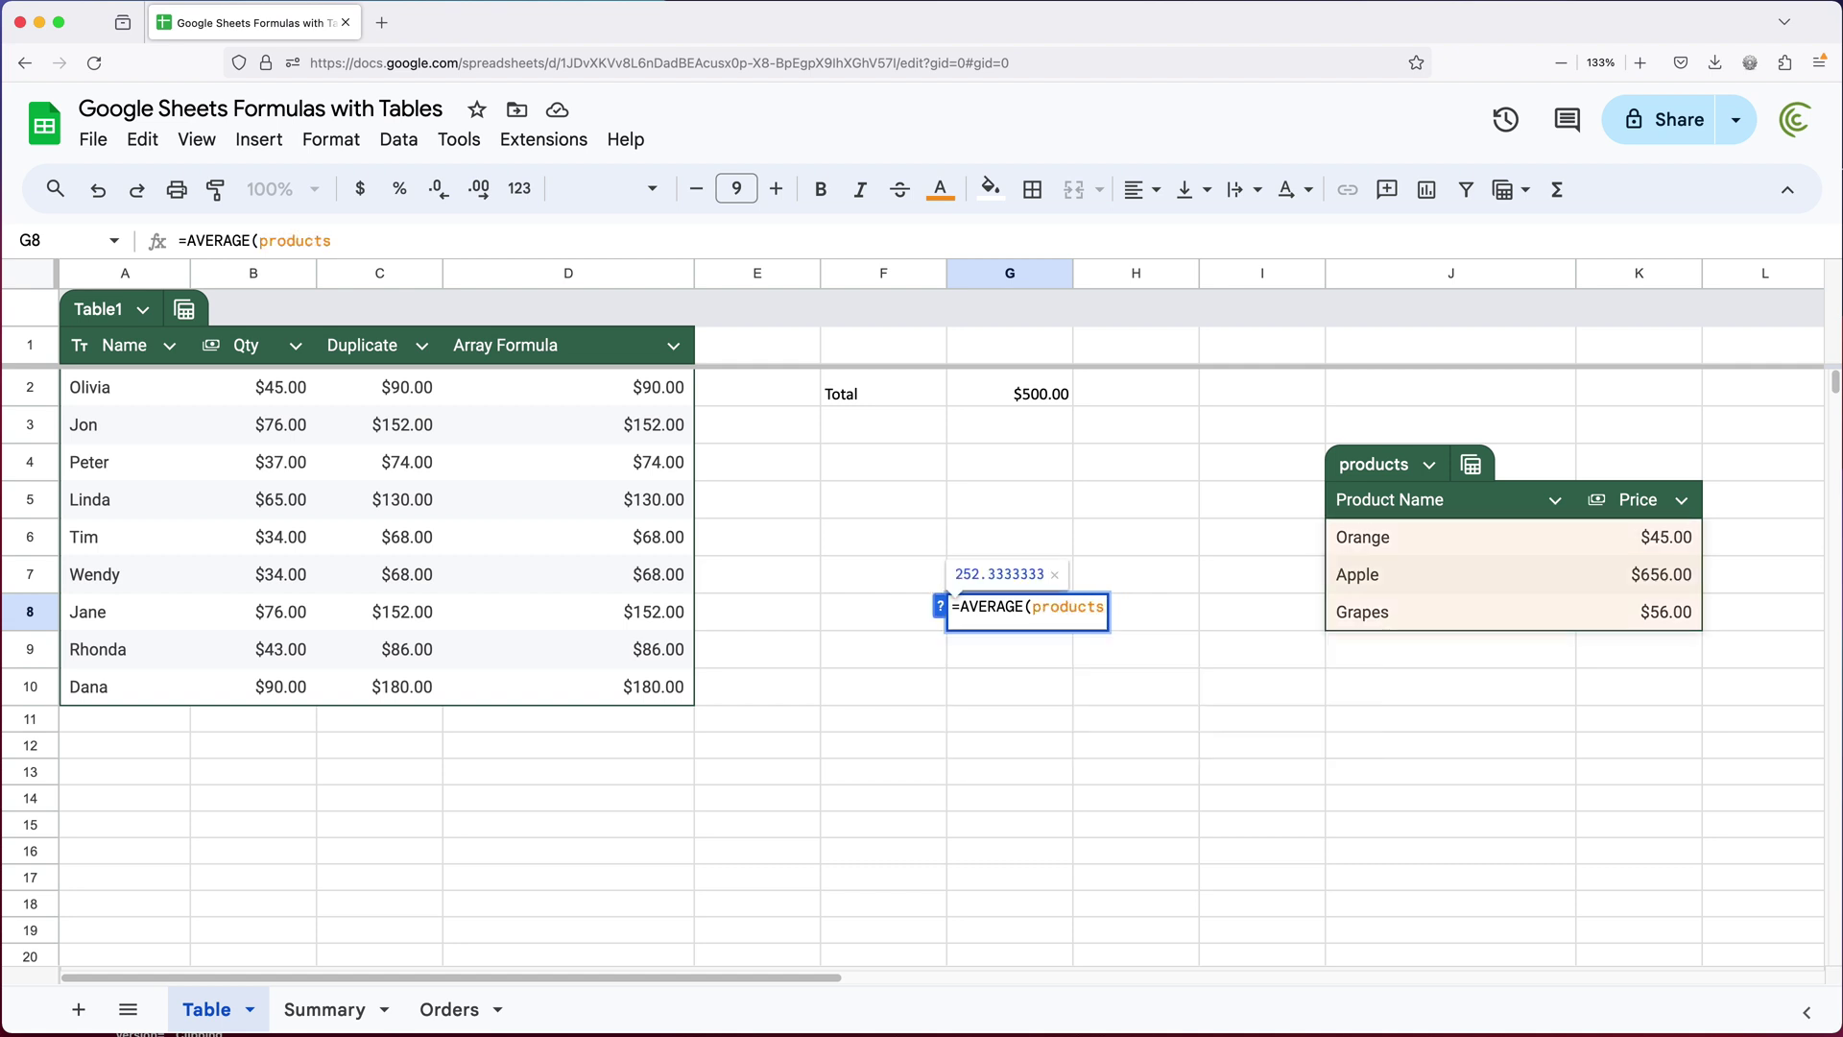
pyautogui.write(')')
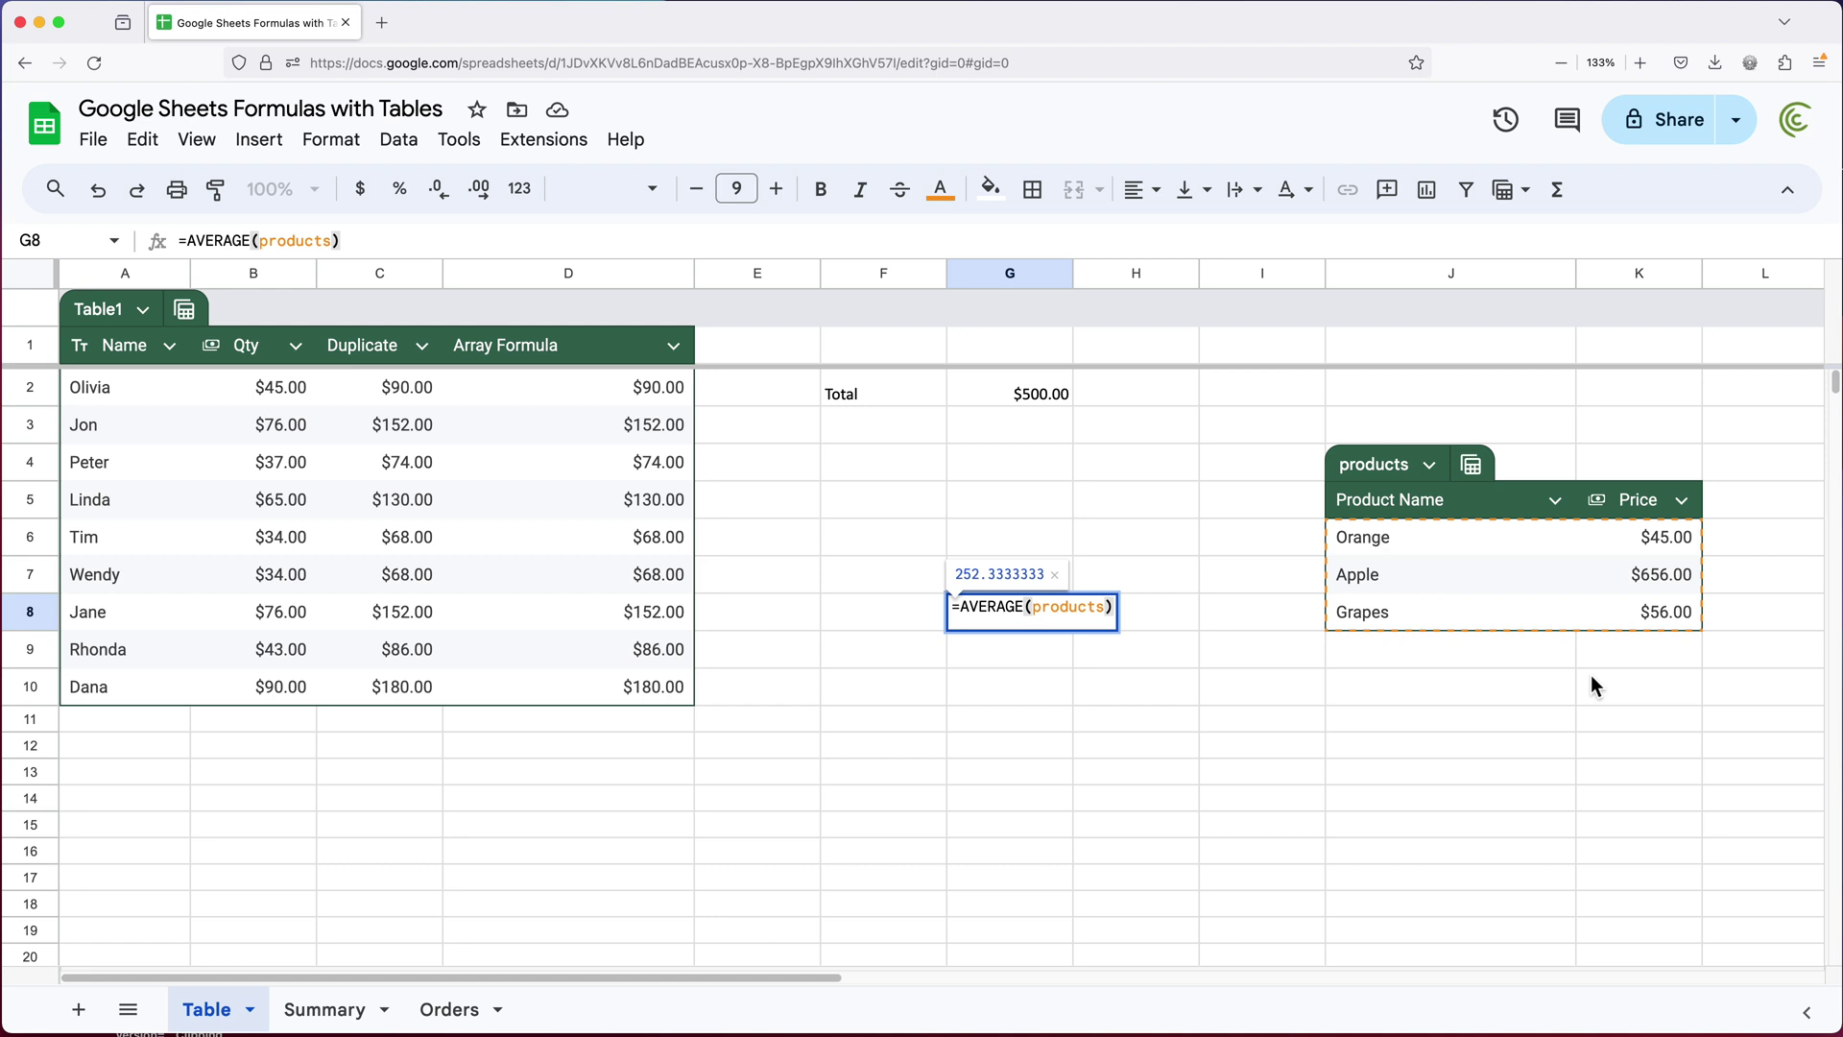
# Extend the table reference in the G8 formula to include the header row, making it =AVERAGE(products[#ALL])
pyautogui.press('BackSpace')
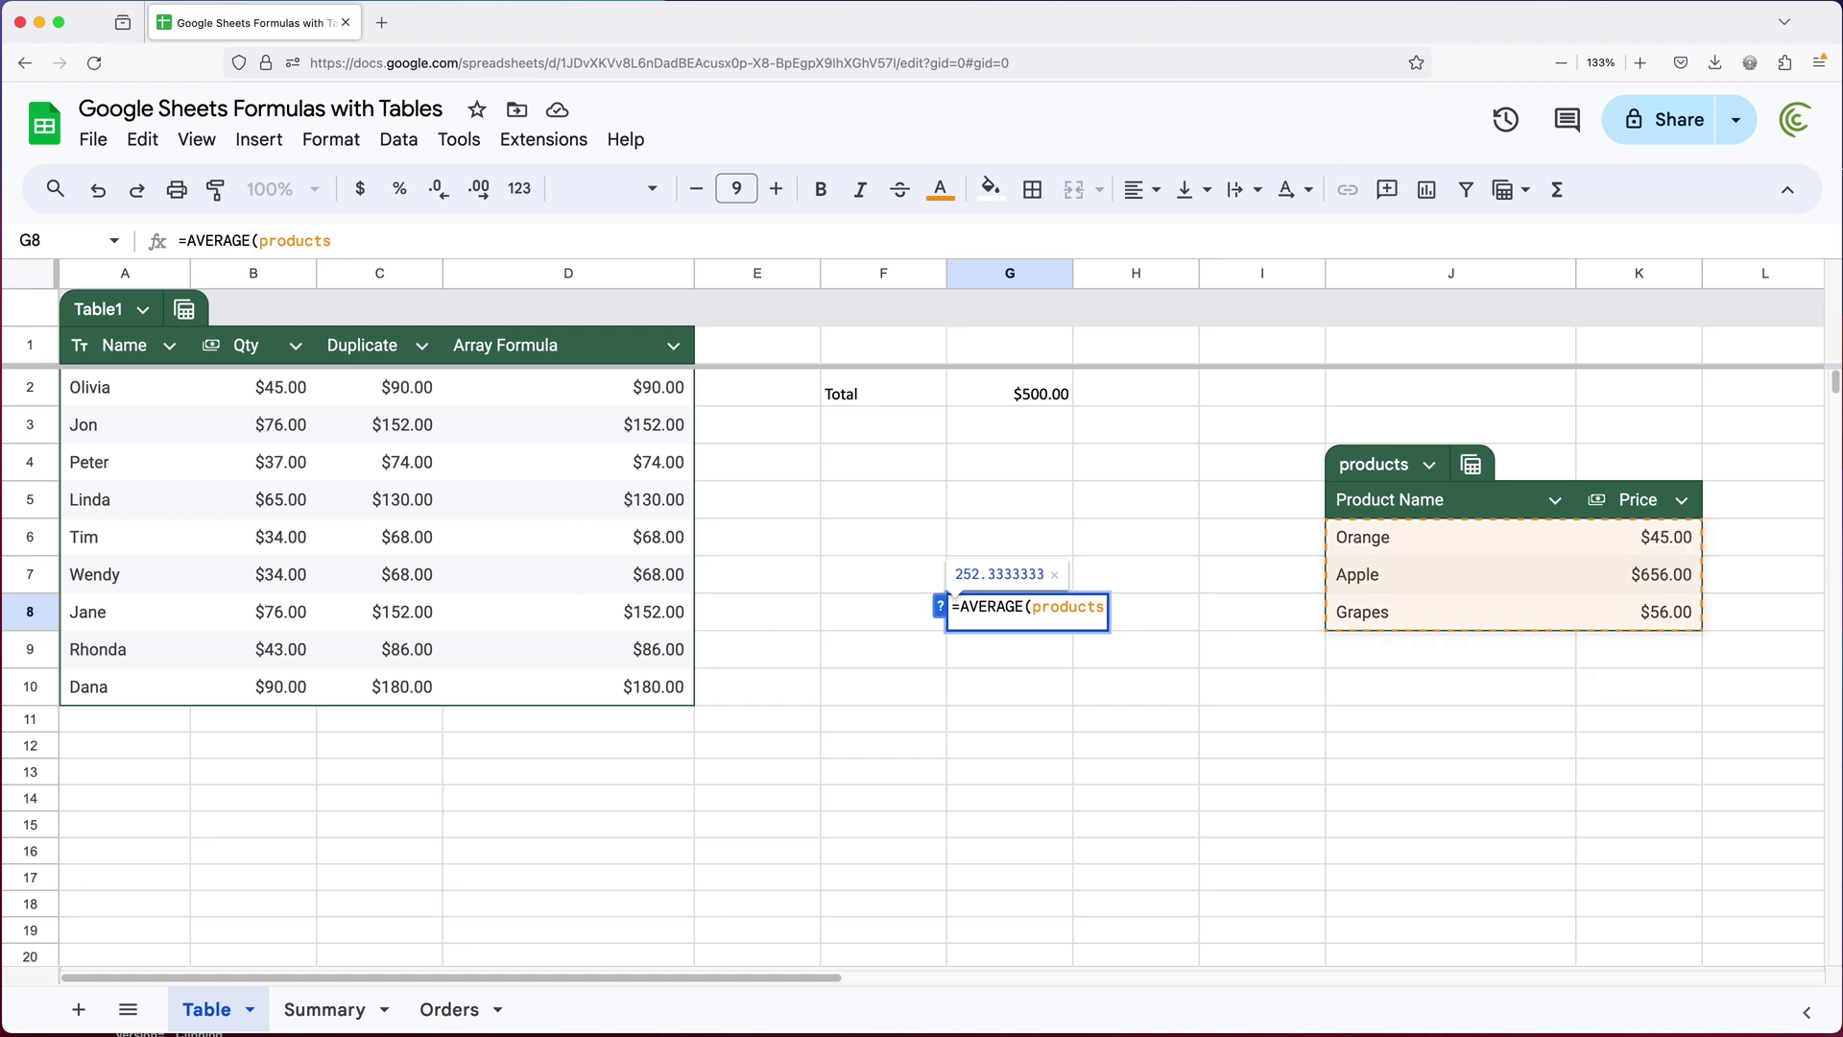
pyautogui.write('[')
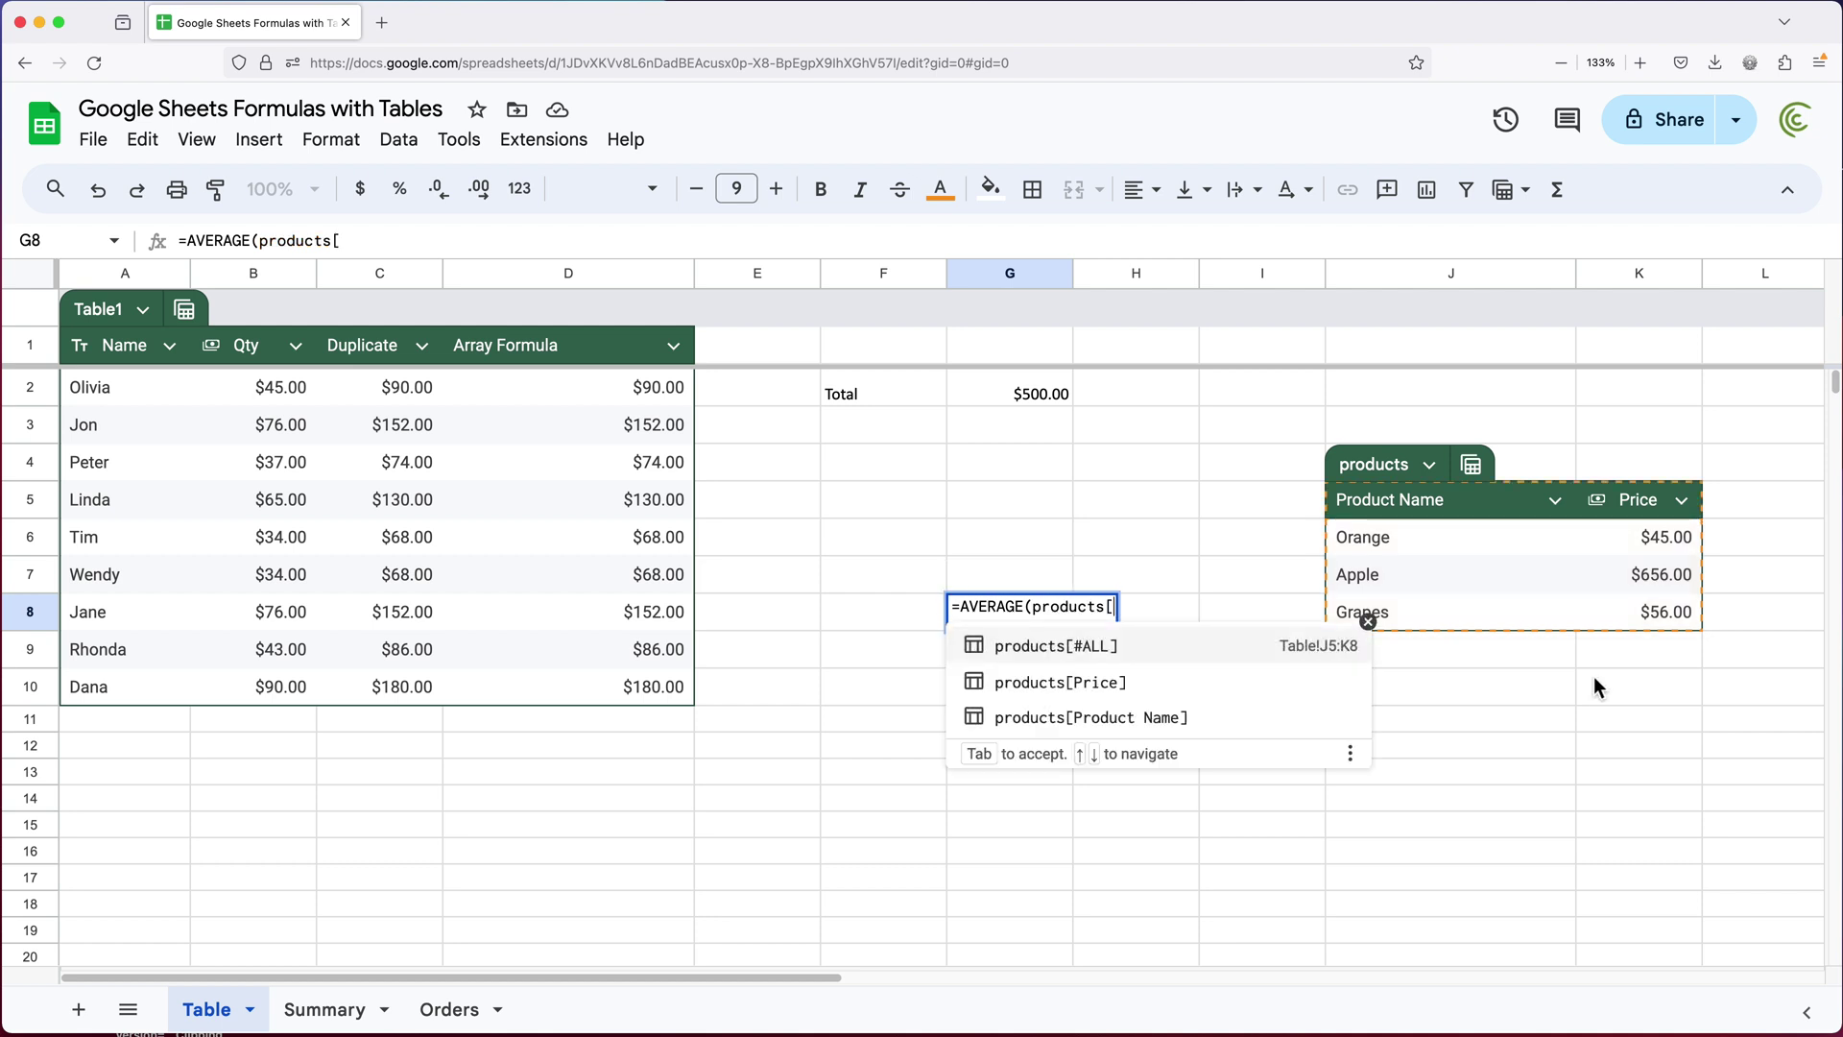
pyautogui.click(1185, 648)
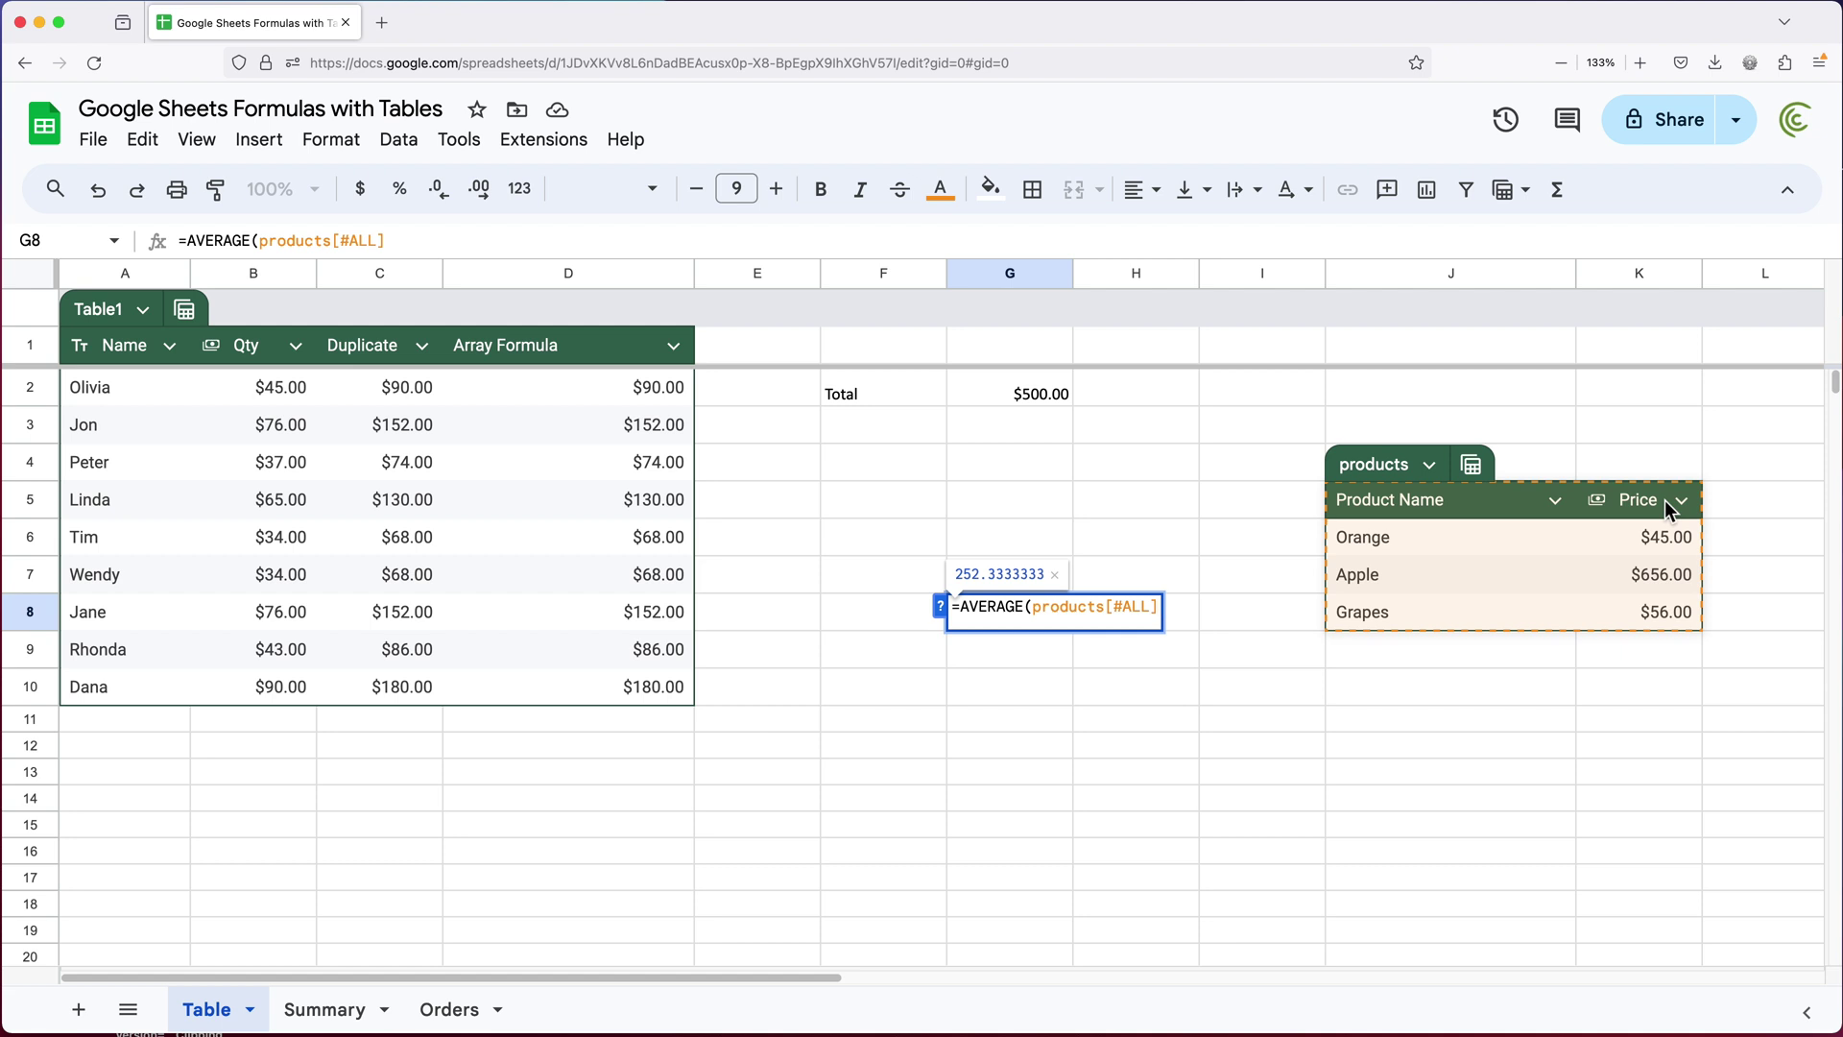
pyautogui.write(')')
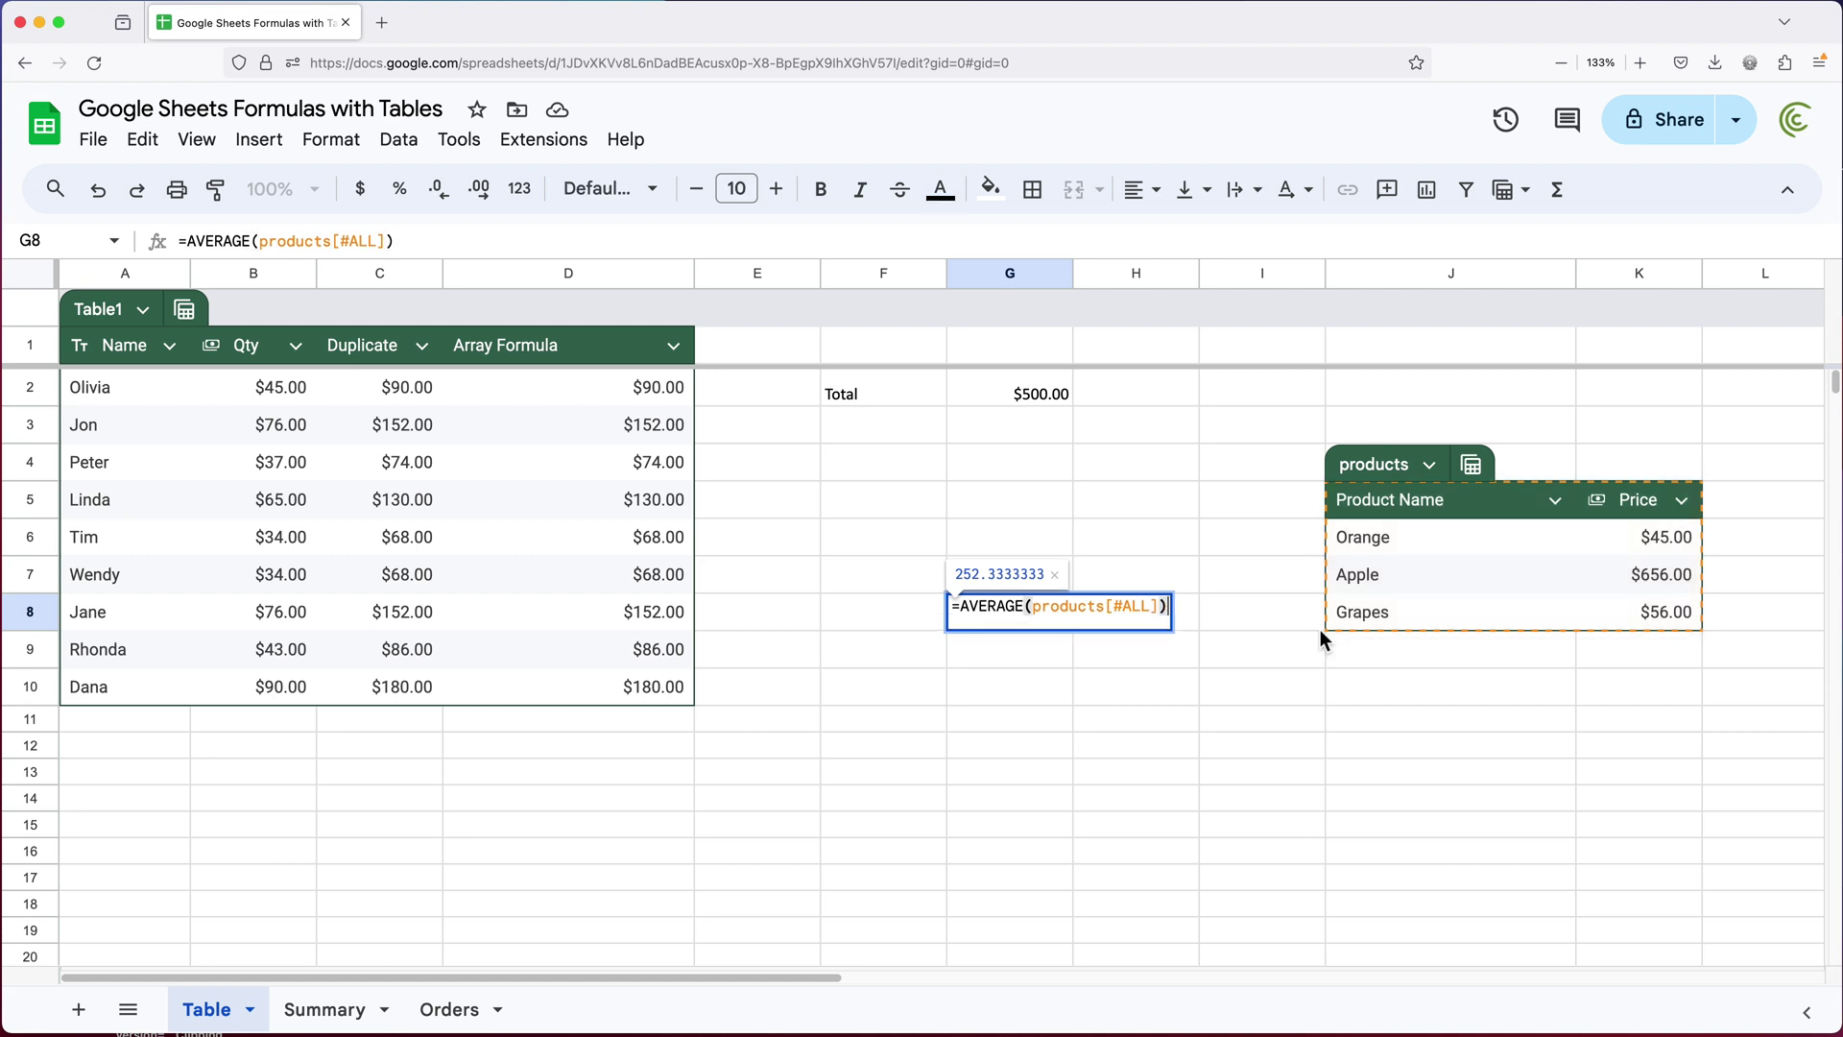